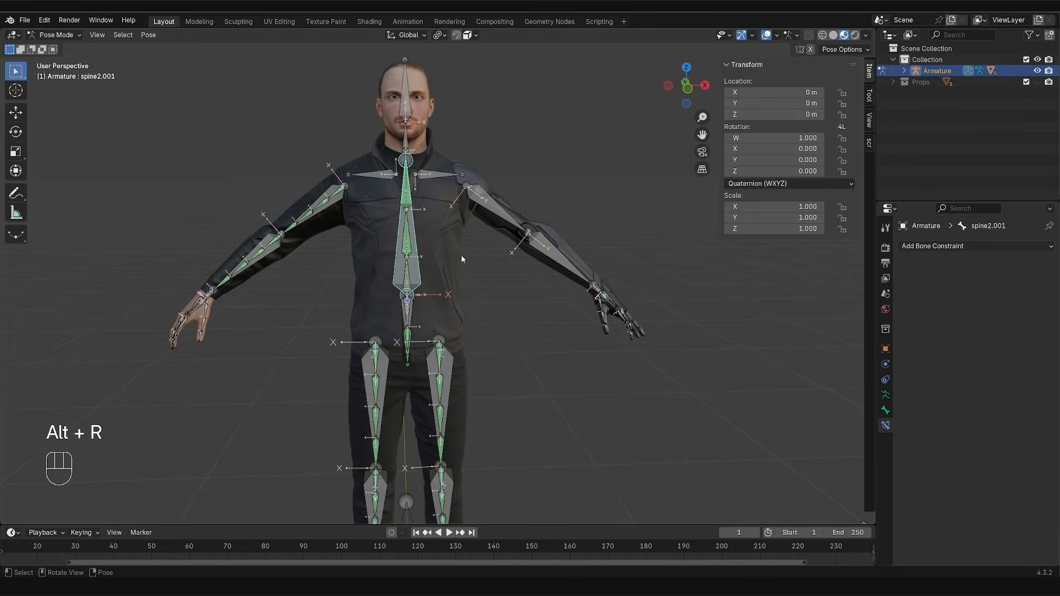
Step: Test-rotate the spine2.001 bone in Pose Mode to bend the upper body, including with free trackball rotation
key("r")
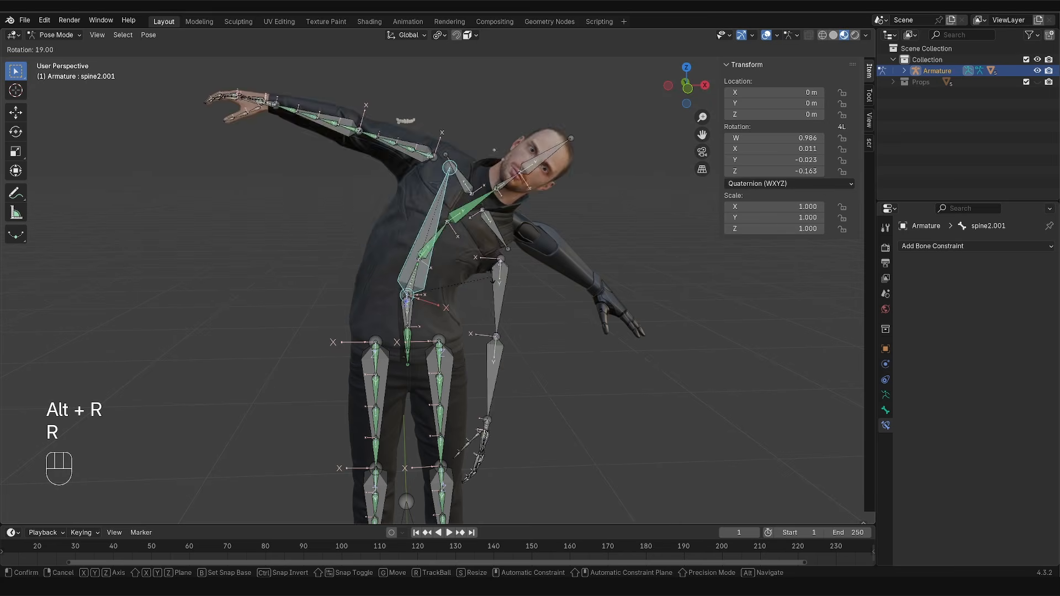
key("r")
key("r")
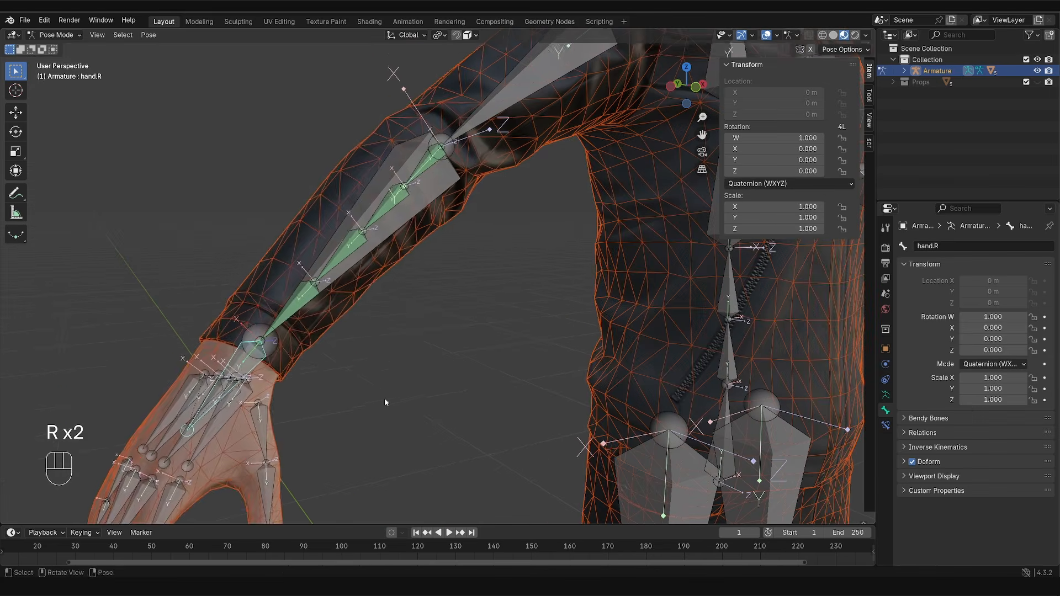
key("r")
key("r")
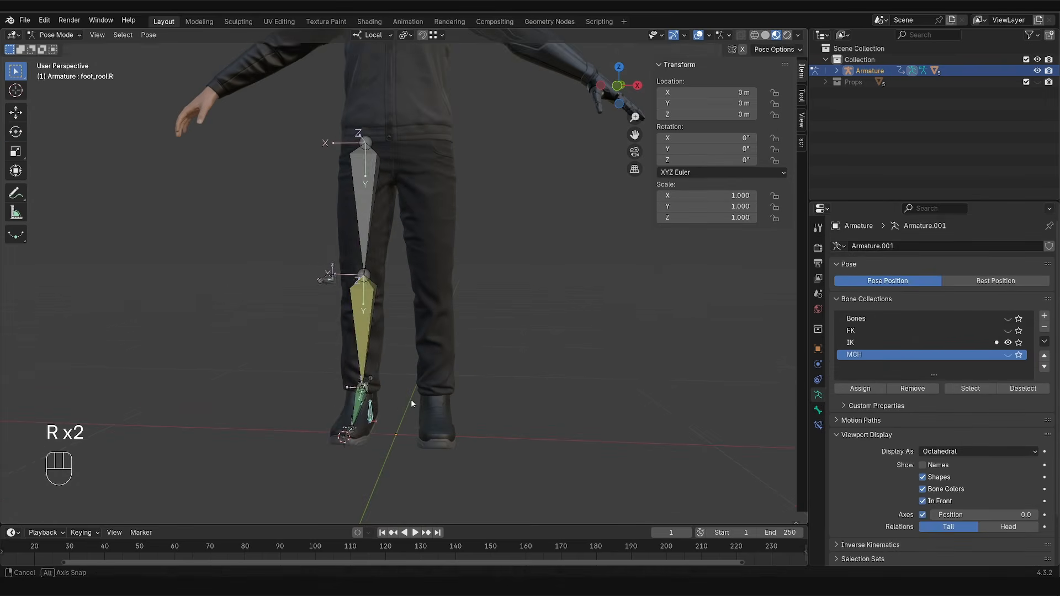
key("r")
right_click(449, 416)
key("r")
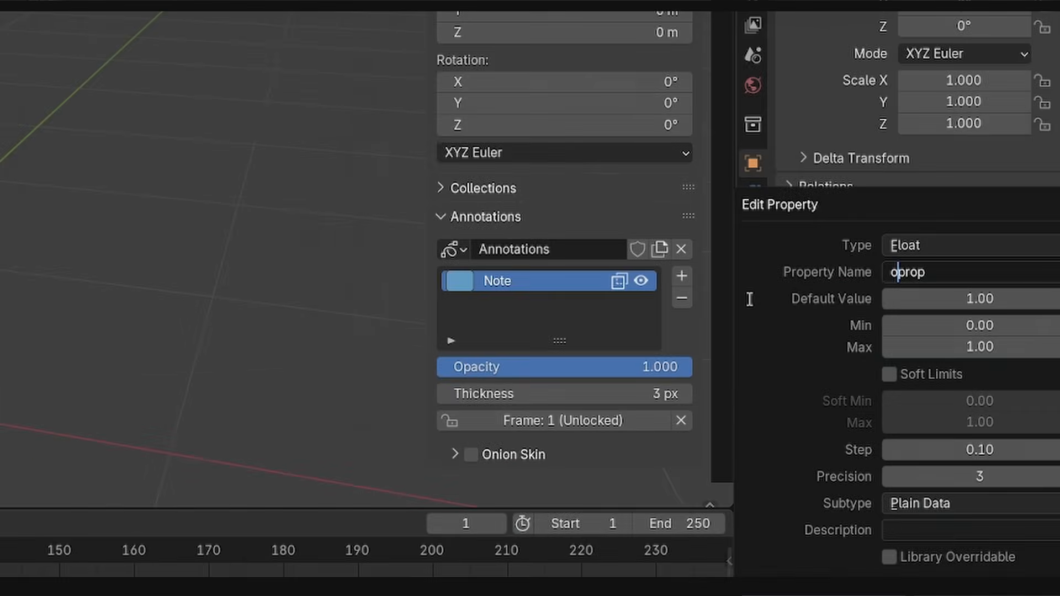
Step: Rename the object's float custom property to object_prop
type("obje")
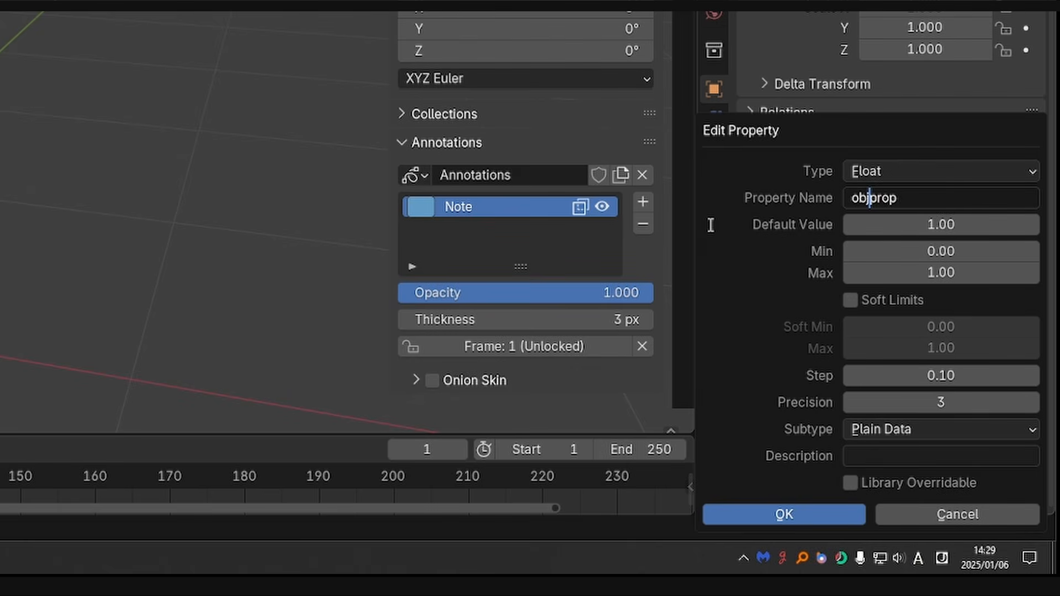
type("ct_")
key("Return")
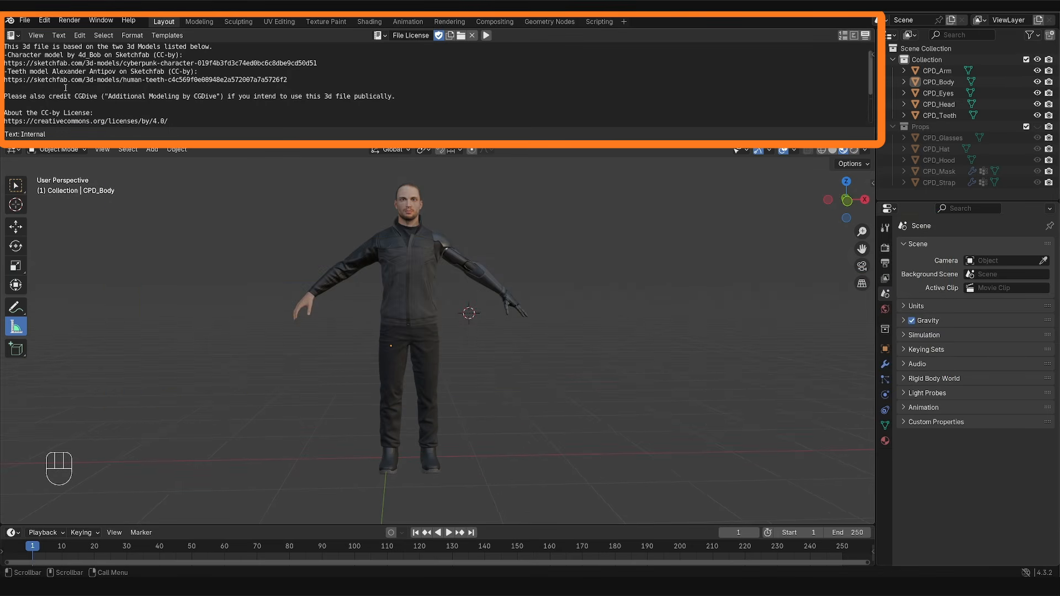
Step: Close the license text area above the viewport and check the program version on the splash screen
left_click_drag(873, 146, 872, 128)
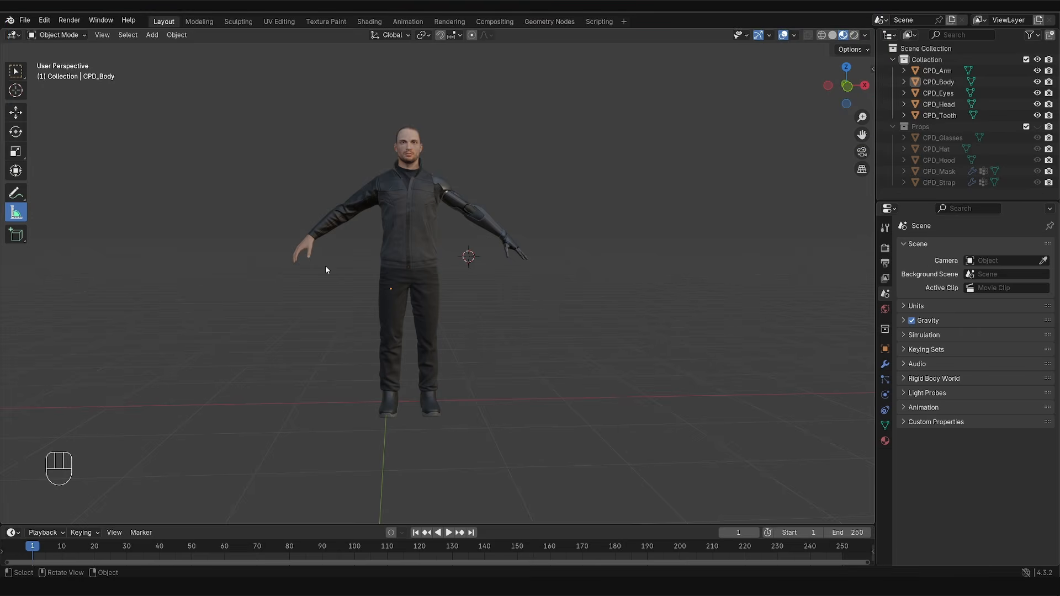
left_click(10, 20)
left_click(33, 33)
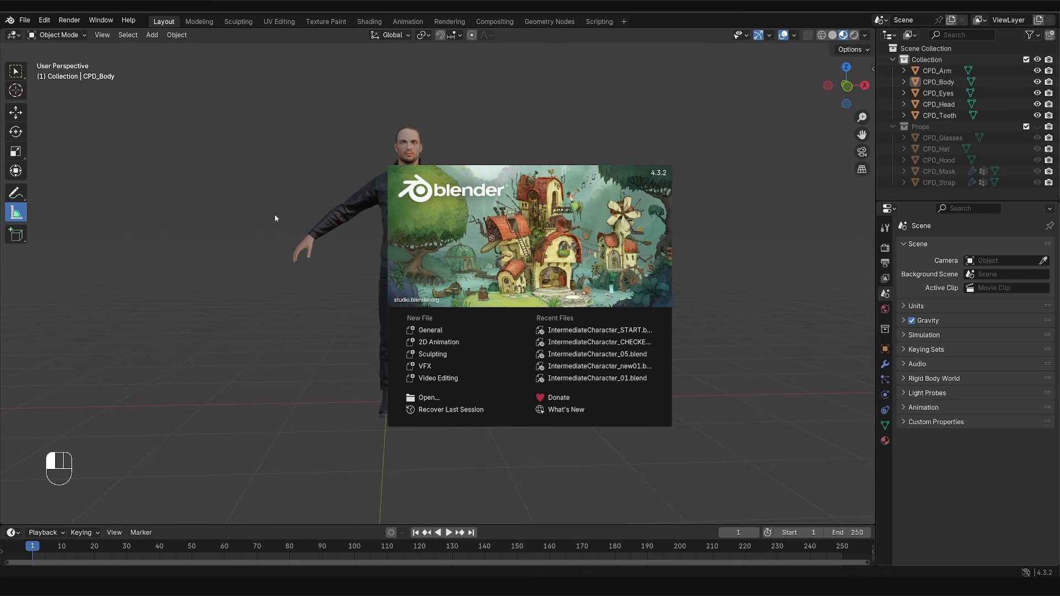
left_click(312, 213)
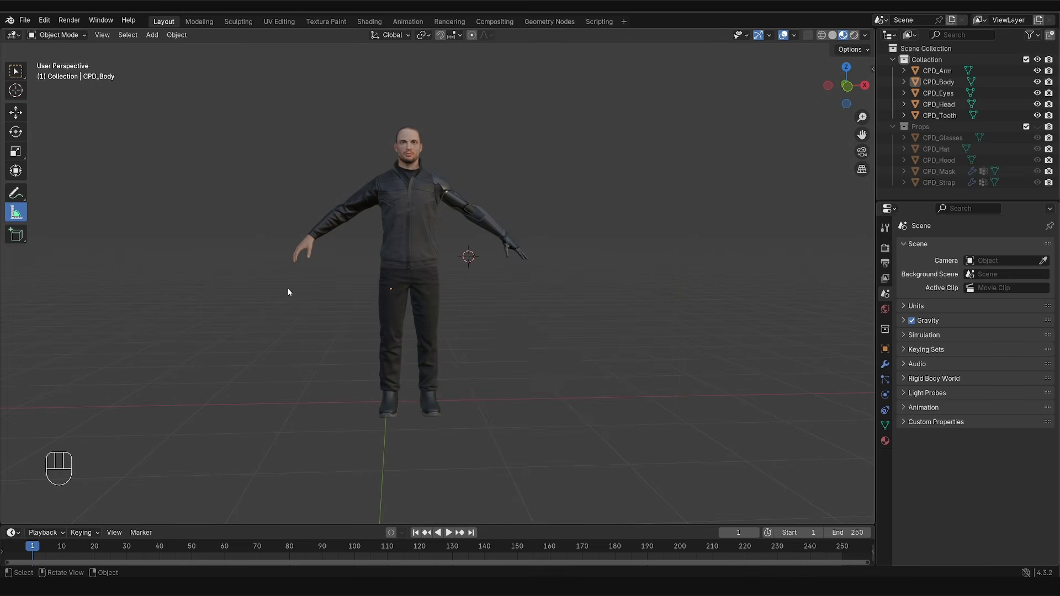
Step: Review the Keymap settings in the preferences and close the window
left_click(44, 20)
left_click(64, 172)
left_click(166, 221)
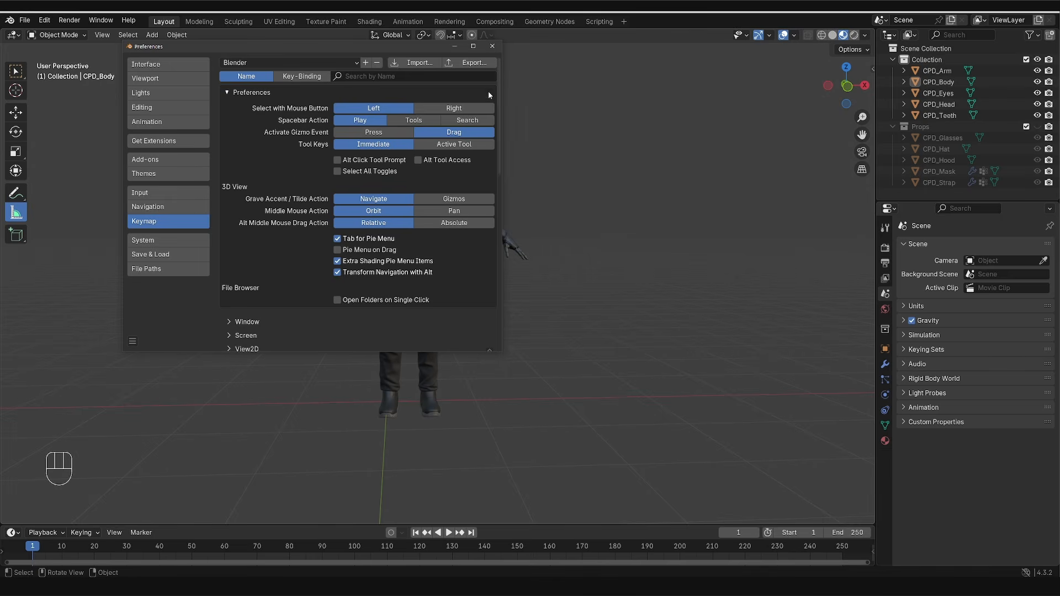
left_click(492, 46)
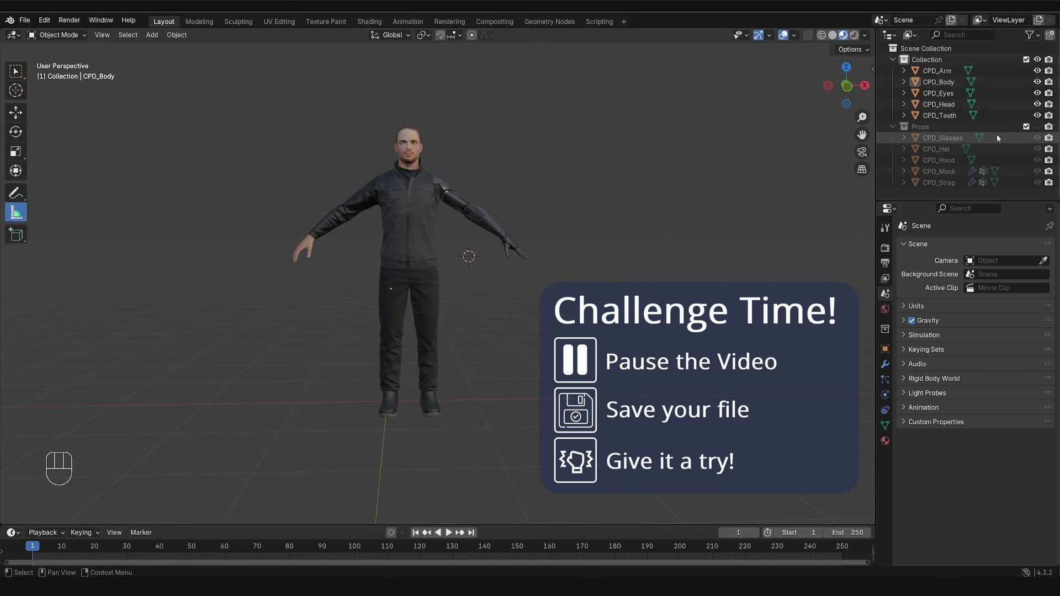
Step: Make the Props collection visible and snap the 3D cursor to the world origin
left_click(1037, 127)
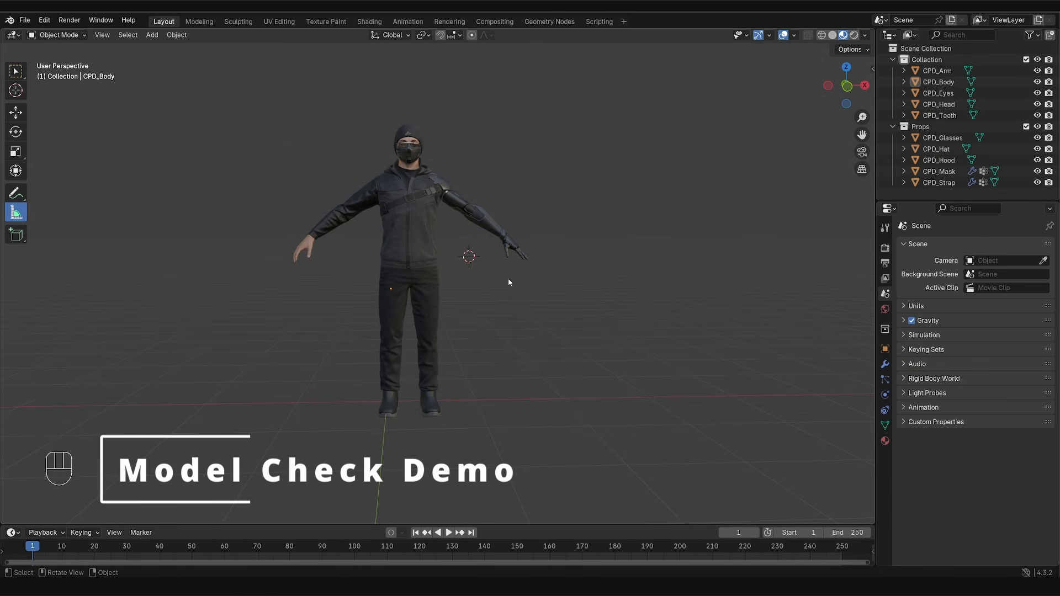
key("shift+s")
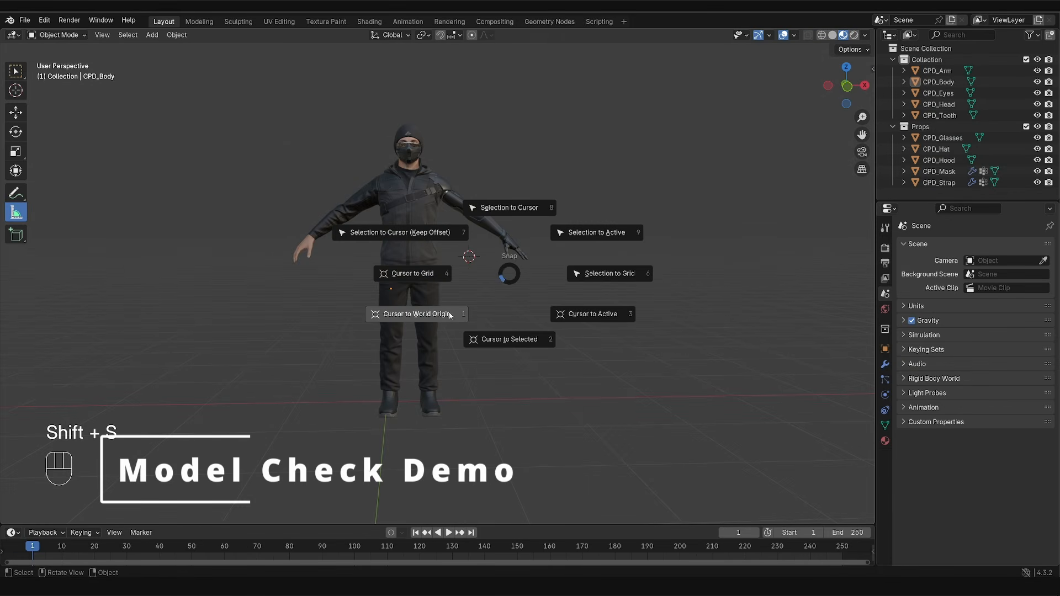
left_click(433, 317)
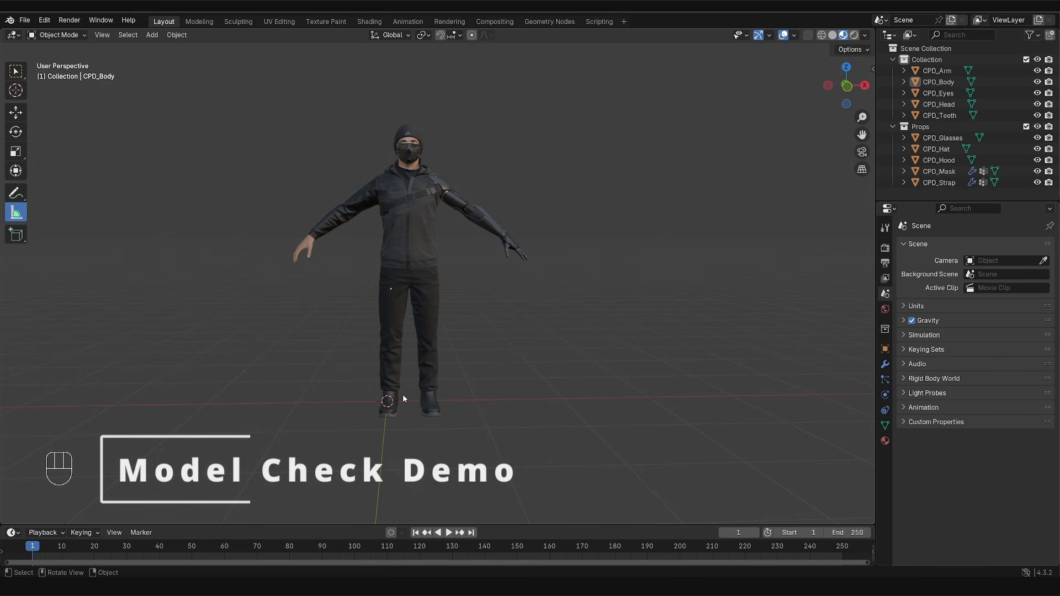
Step: In front view, select all character and prop meshes and move them roughly onto the world's centre line
key("KP_1")
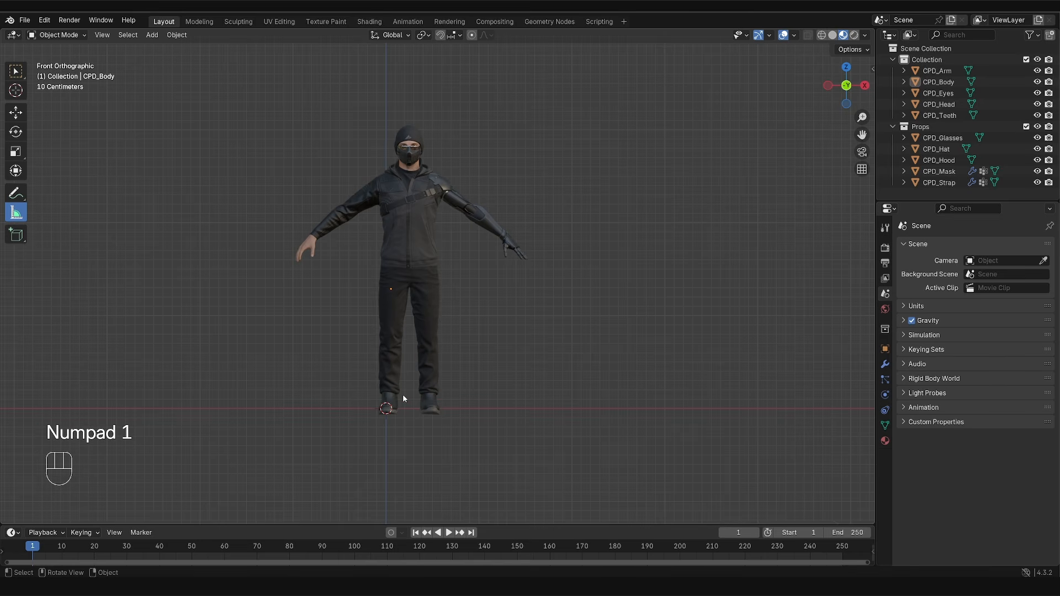
key("a")
scroll(403, 394, "up", 4)
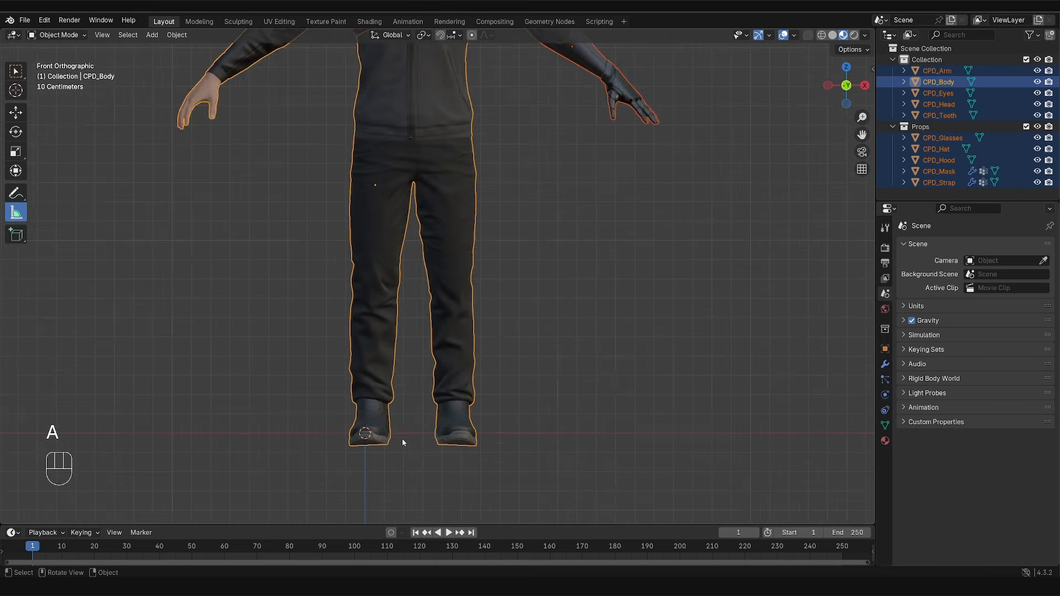
middle_click_drag(402, 439, 398, 390, "shift")
scroll(411, 371, "down", 3)
middle_click_drag(399, 158, 405, 412, "shift")
scroll(405, 410, "up", 2)
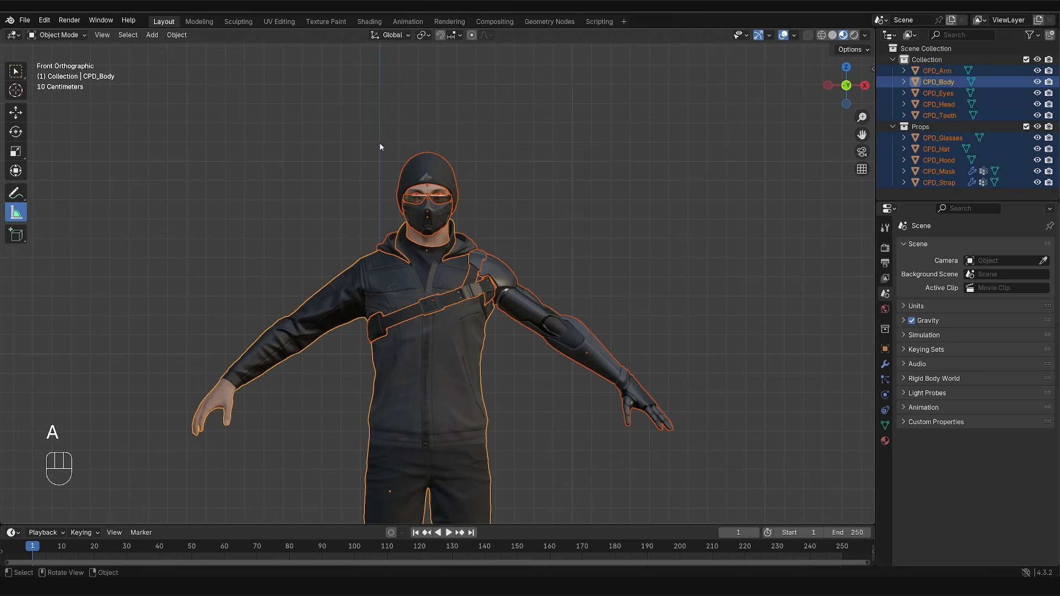
scroll(443, 287, "down", 5)
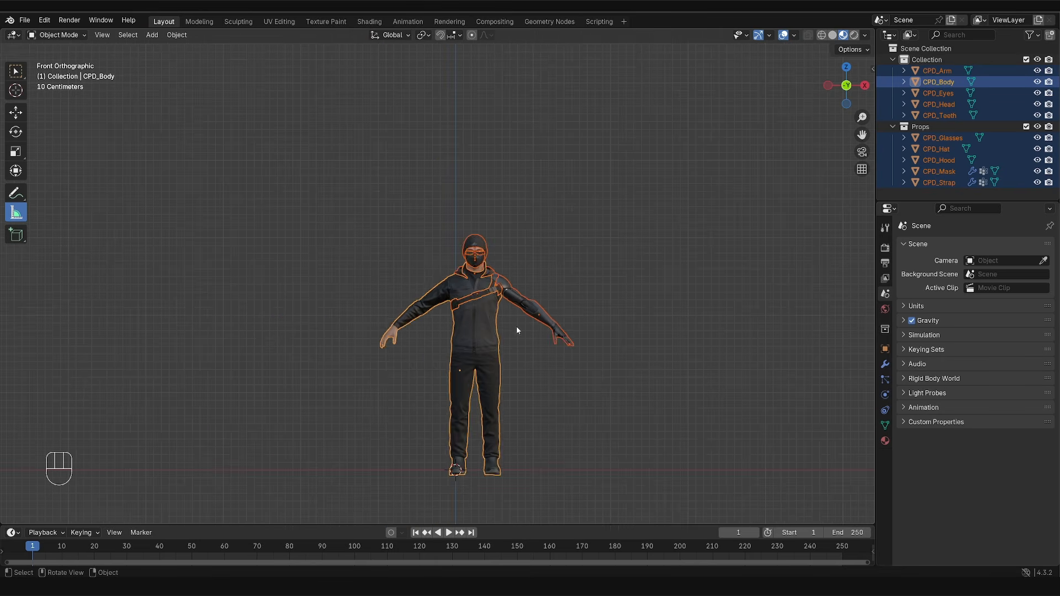
key("g")
left_click(497, 323)
Step: Fine-tune the selected meshes along the X axis so the head sits on the vertical centre line
scroll(495, 299, "up", 5)
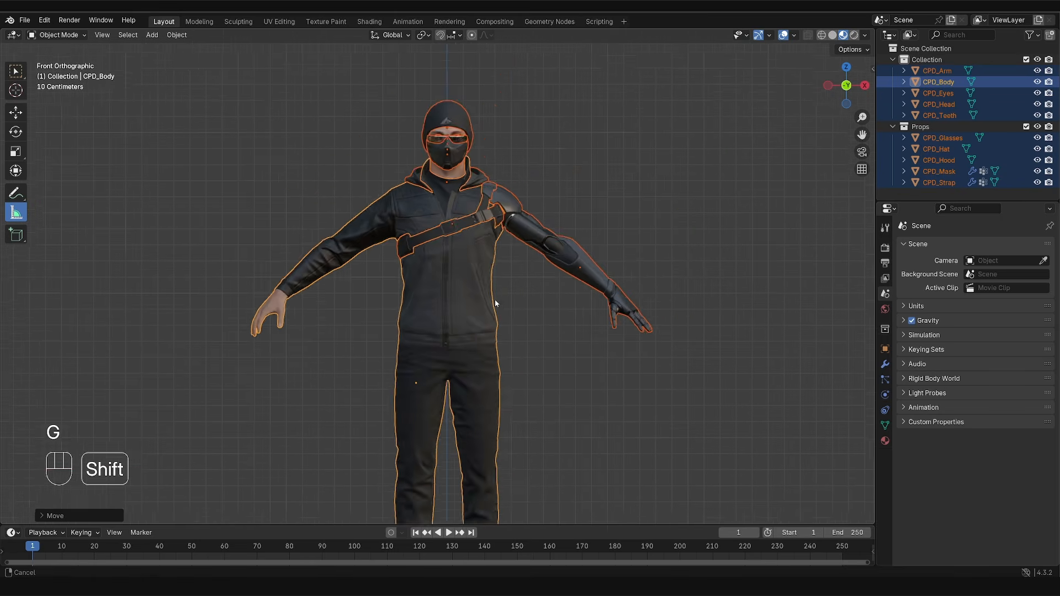
scroll(492, 250, "up", 4, "shift")
key("g")
key("x")
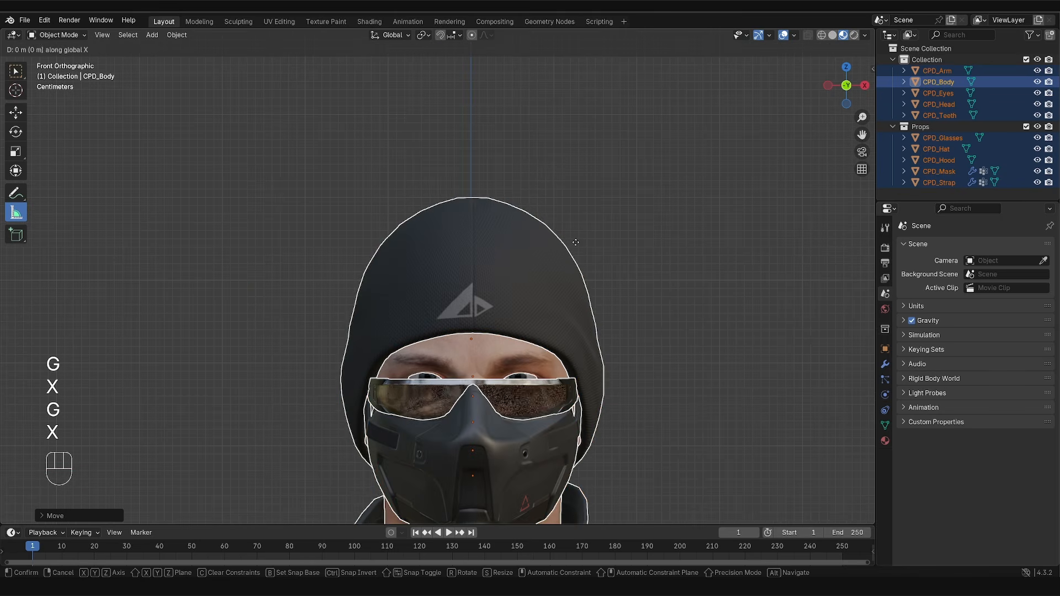
right_click(575, 242)
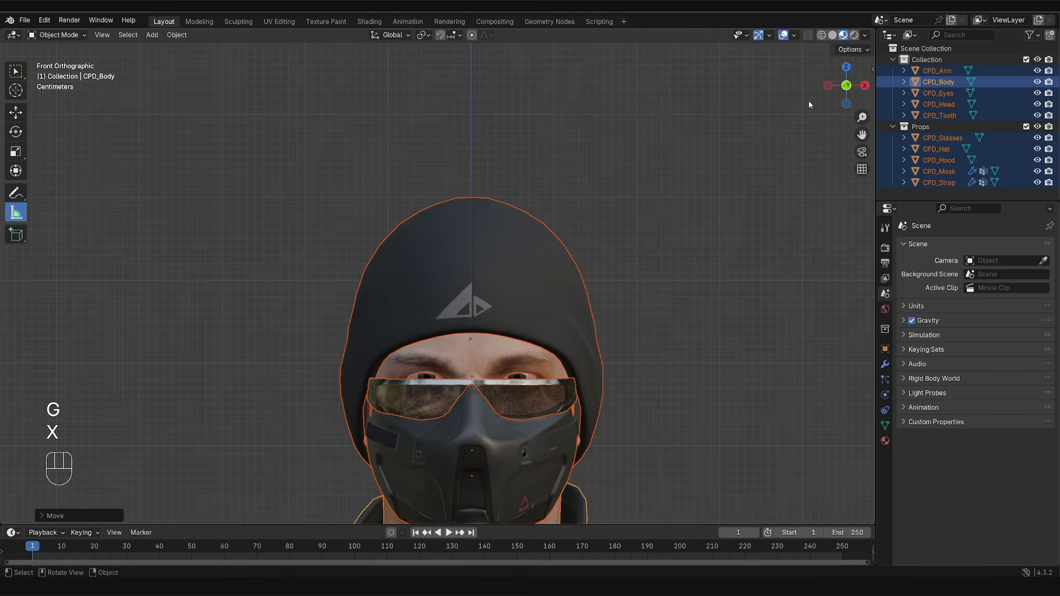
Step: Switch the viewport to wireframe shading and nudge the meshes along X to centre the top of the head
left_click(821, 35)
scroll(466, 184, "up", 5)
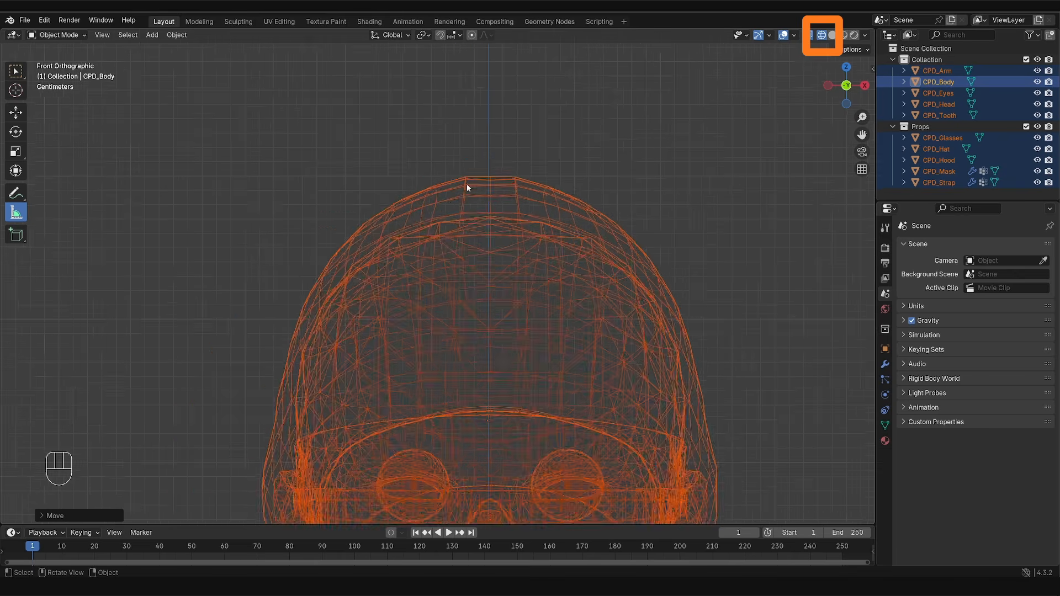
key("g")
key("x")
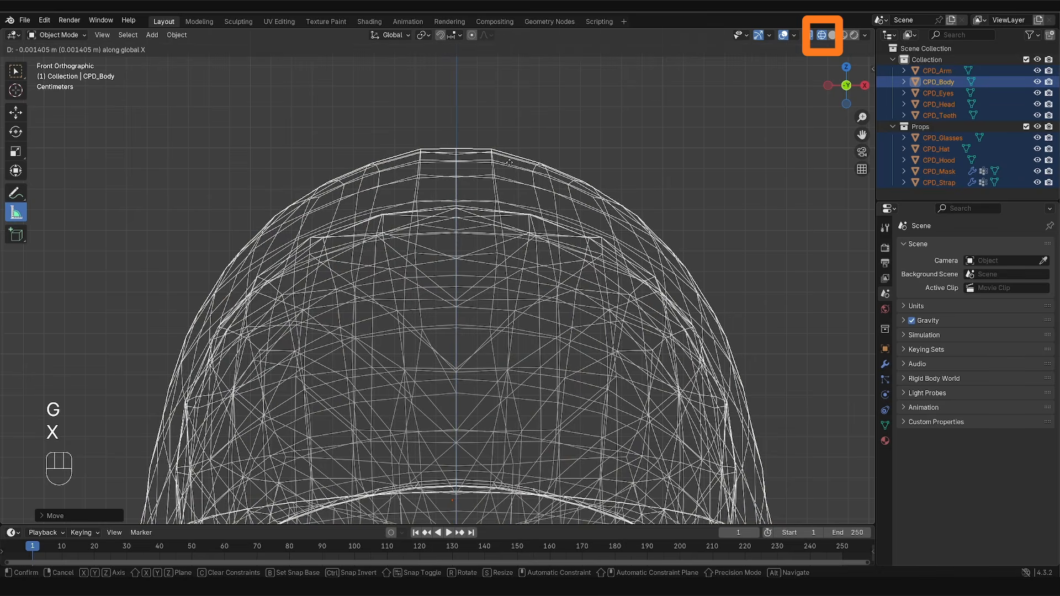
right_click(455, 177)
Step: Precisely align the head's middle vertices with the world's vertical axis using very small moves along X
scroll(455, 177, "up", 5)
key("g")
key("x")
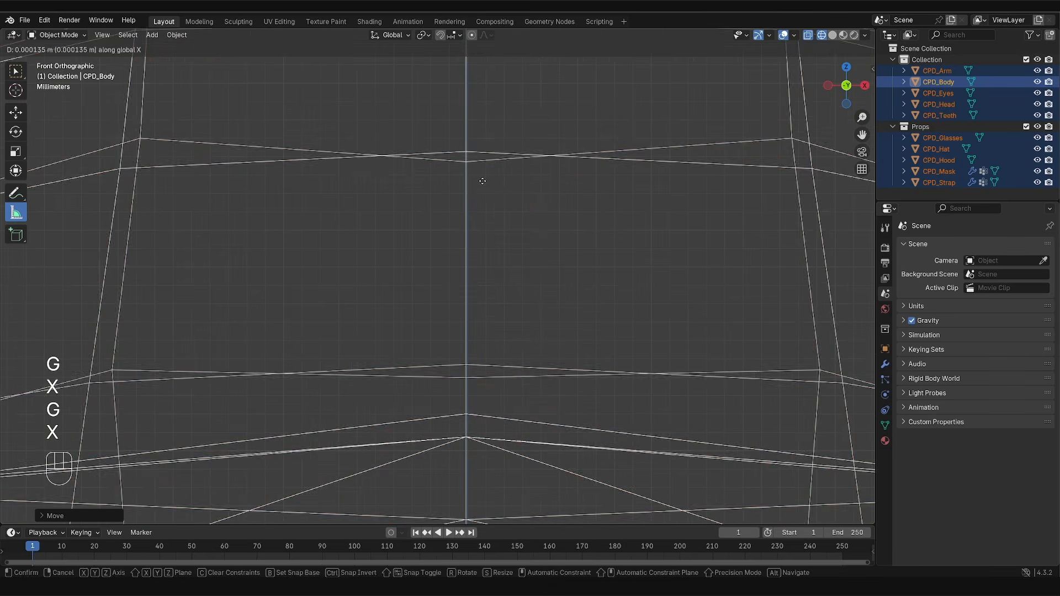
right_click(454, 226)
scroll(459, 220, "up", 3)
key("g")
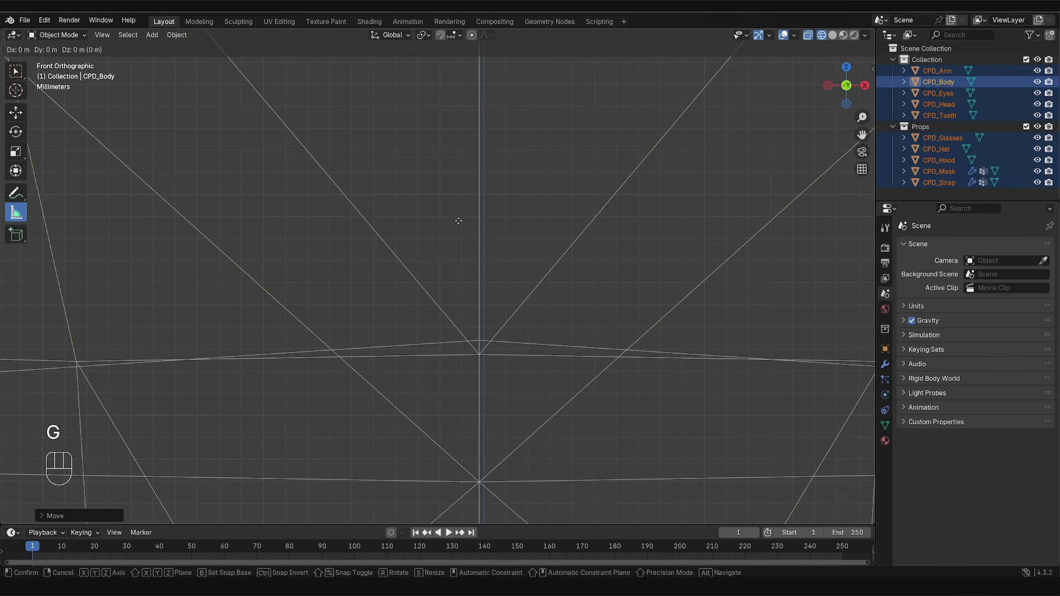
key("x")
key("shift")
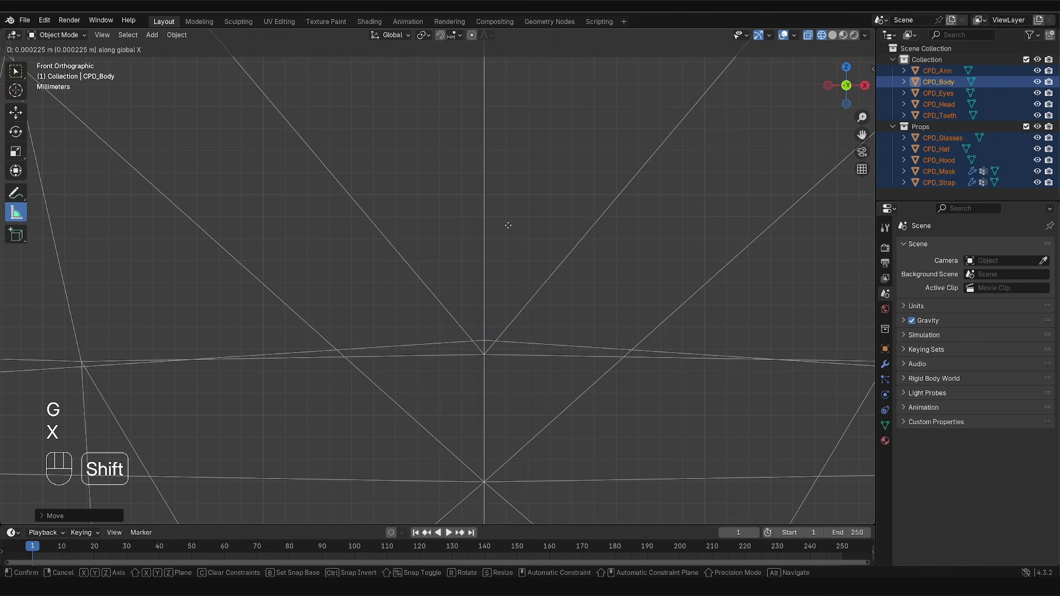
right_click(506, 225)
scroll(506, 226, "down", 10)
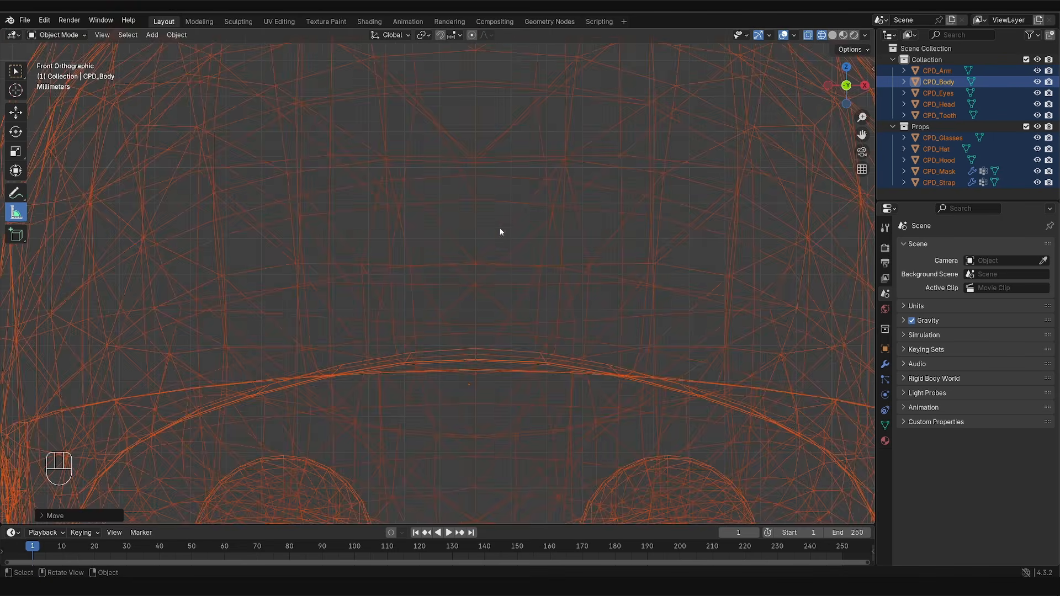
Step: Raise all meshes about 0.008 m along Z so the shoe soles rest on the ground line
scroll(483, 402, "up", 11)
middle_click_drag(496, 304, 493, 386, "shift")
scroll(510, 337, "up", 1)
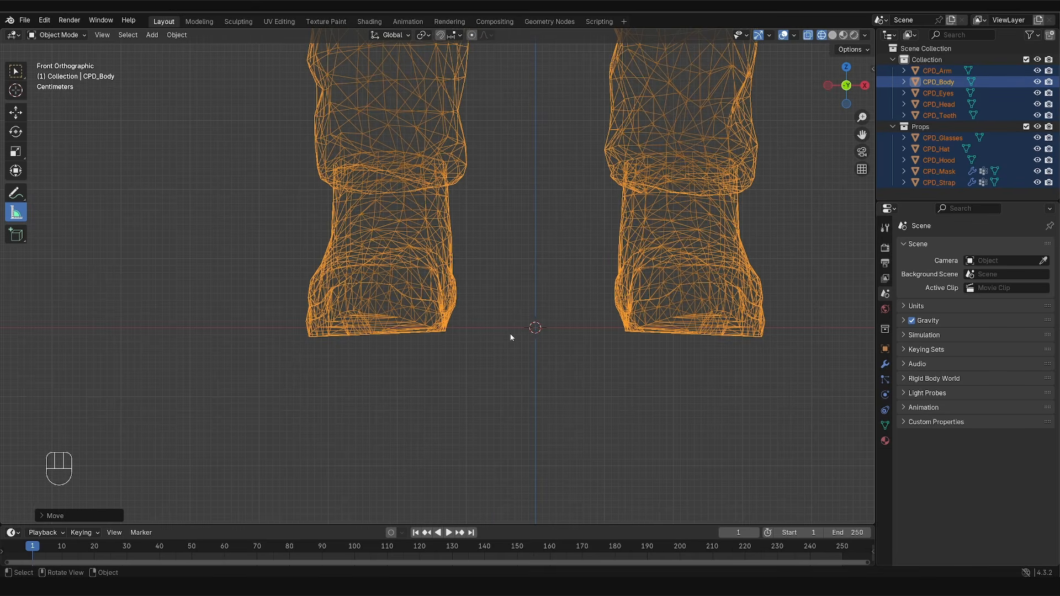
key("g")
key("z")
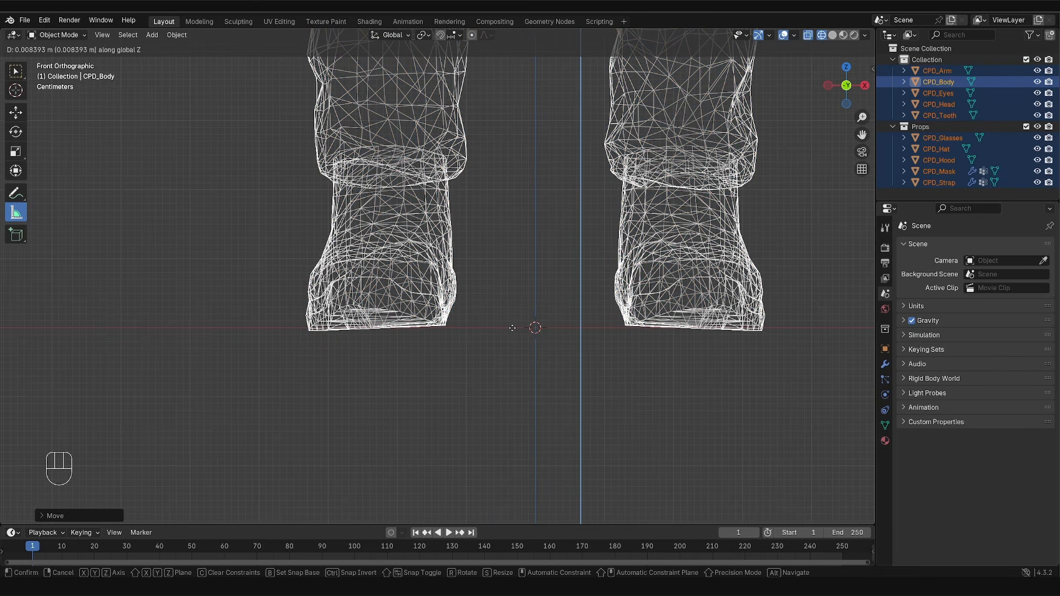
left_click(513, 328)
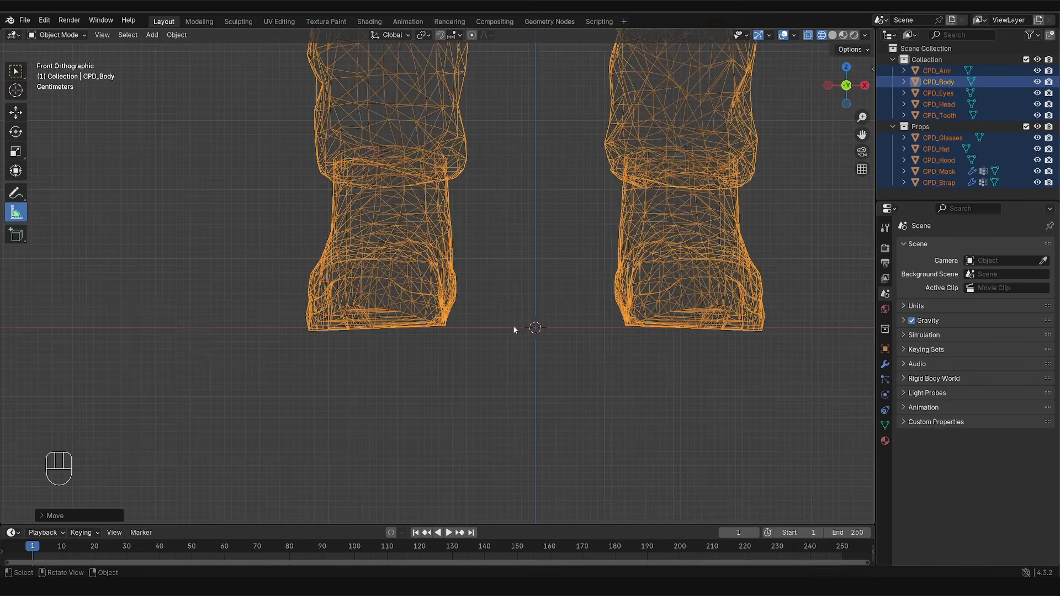
Step: In side view, move all meshes along Y to place the feet over the world origin, and activate the Select Box tool
key("KP_3")
scroll(530, 299, "down", 15)
scroll(522, 253, "up", 6)
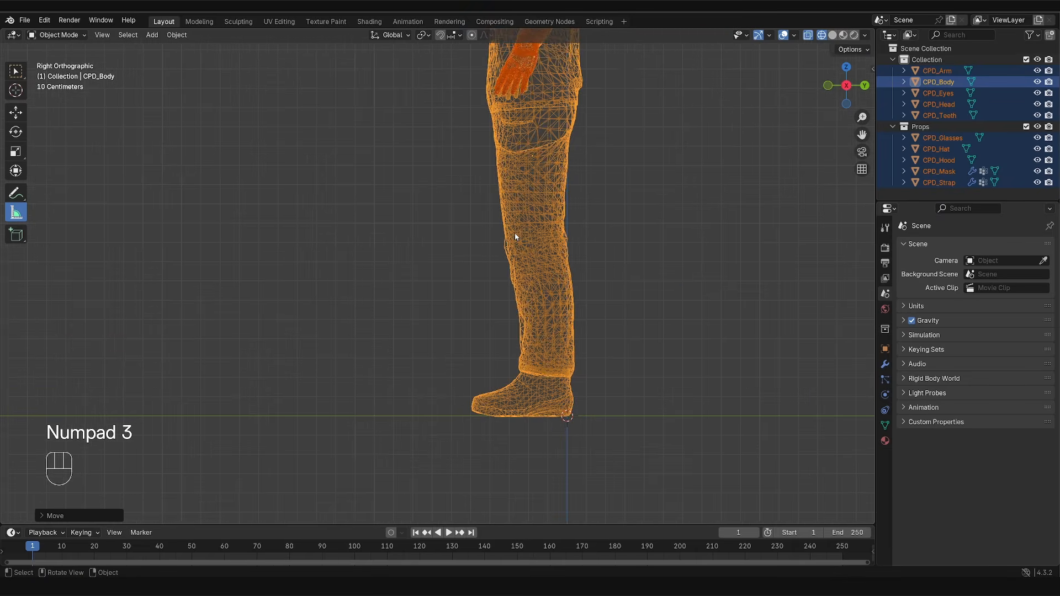
key("g")
key("y")
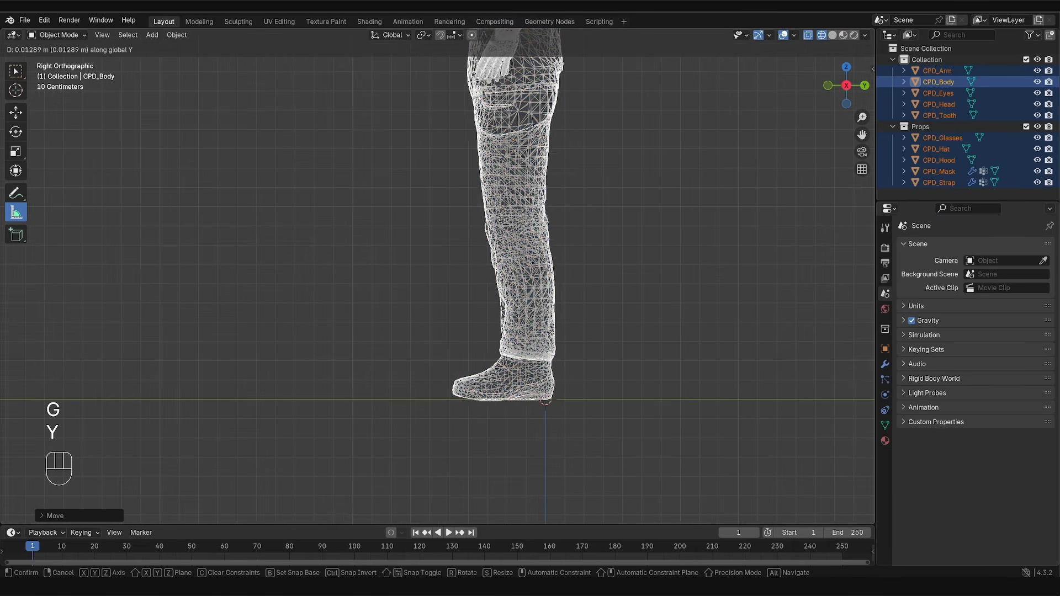
key("g")
key("y")
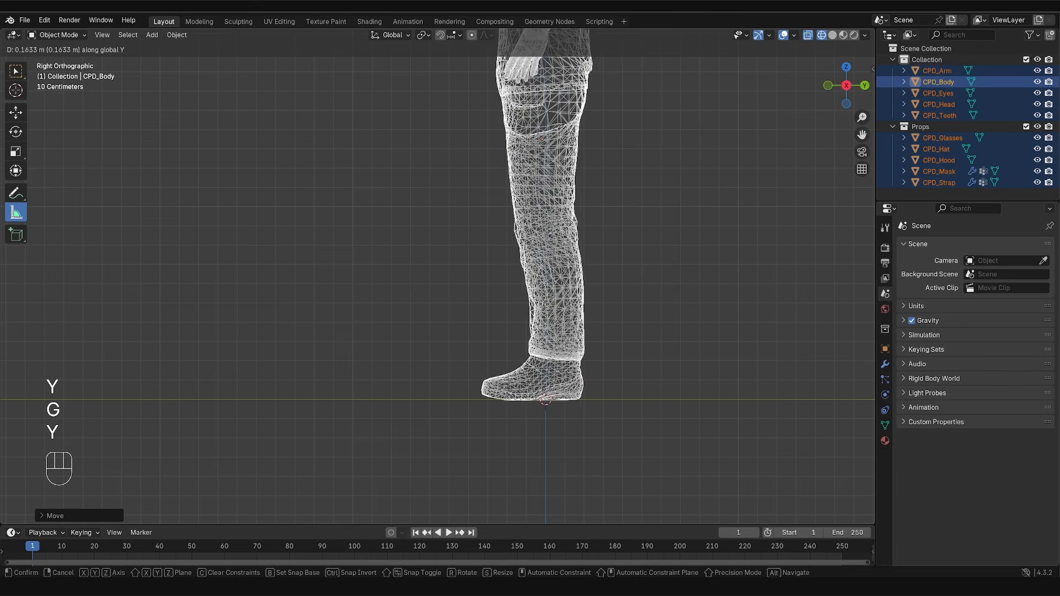
left_click(572, 226)
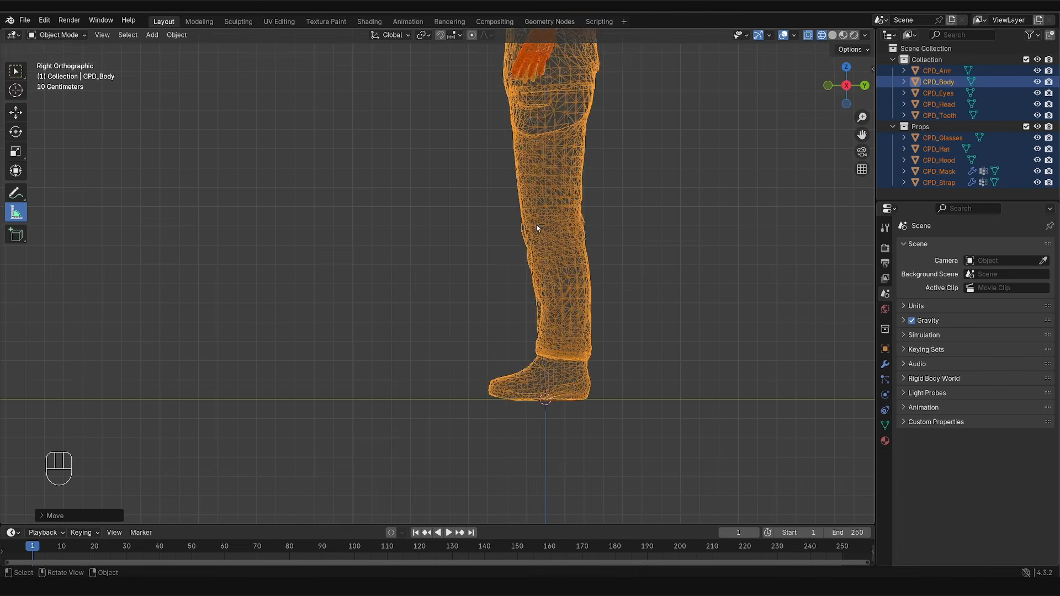
middle_click_drag(537, 226, 535, 259)
left_click(15, 71)
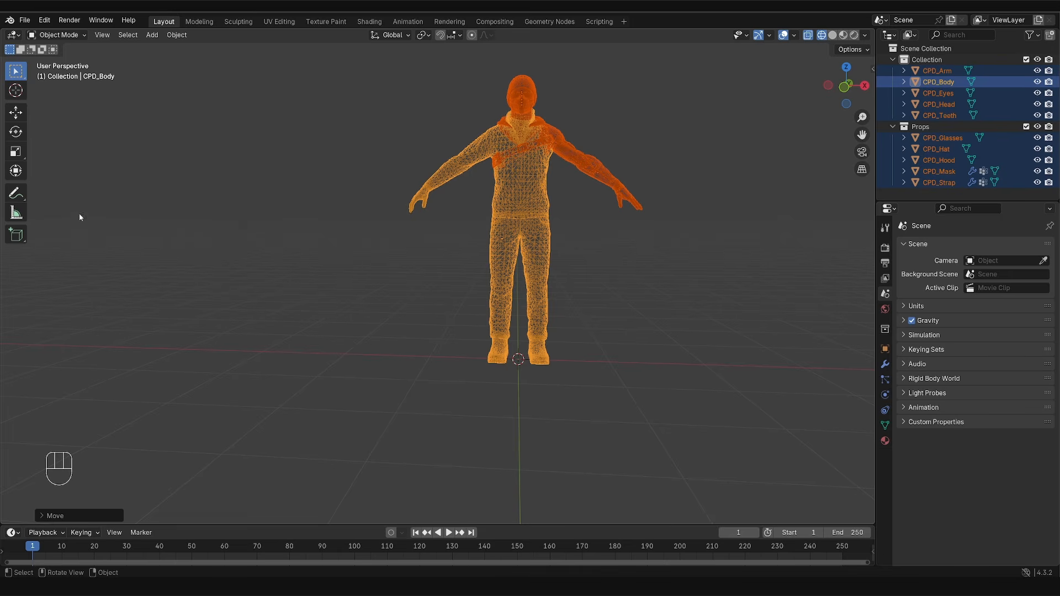
Step: In front view, draw a vertical ruler about 1.83 m high from the ground line beside the character
left_click(16, 213)
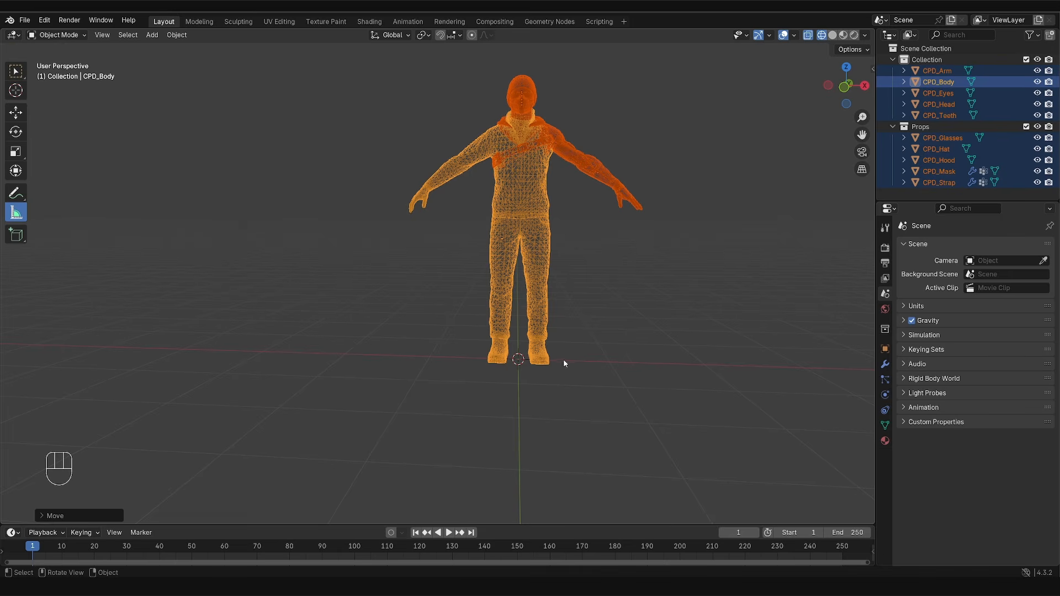
left_click_drag(564, 363, 567, 73)
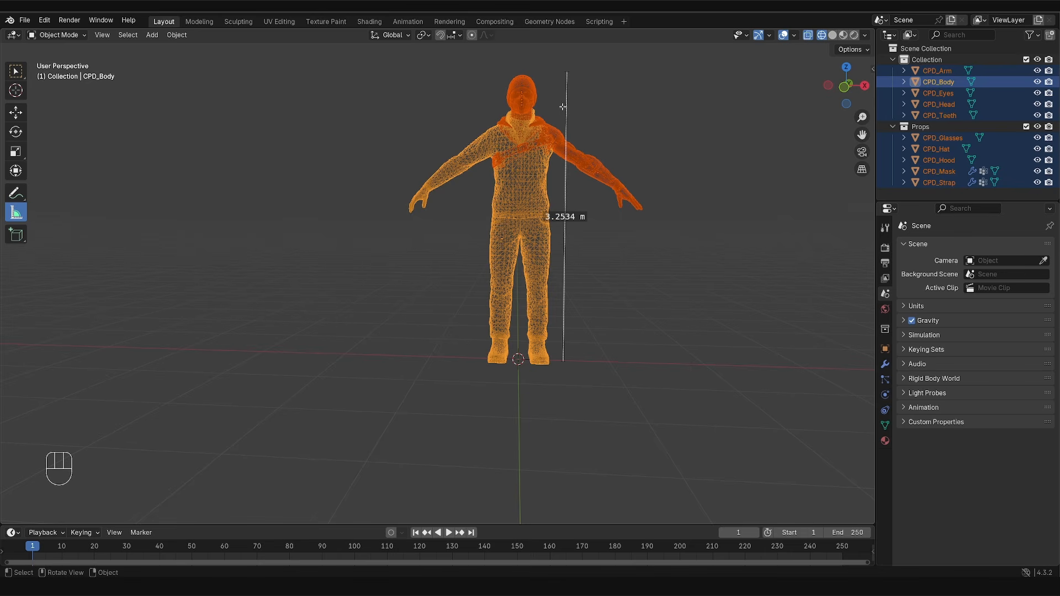
key("Delete")
middle_click_drag(572, 109, 498, 118)
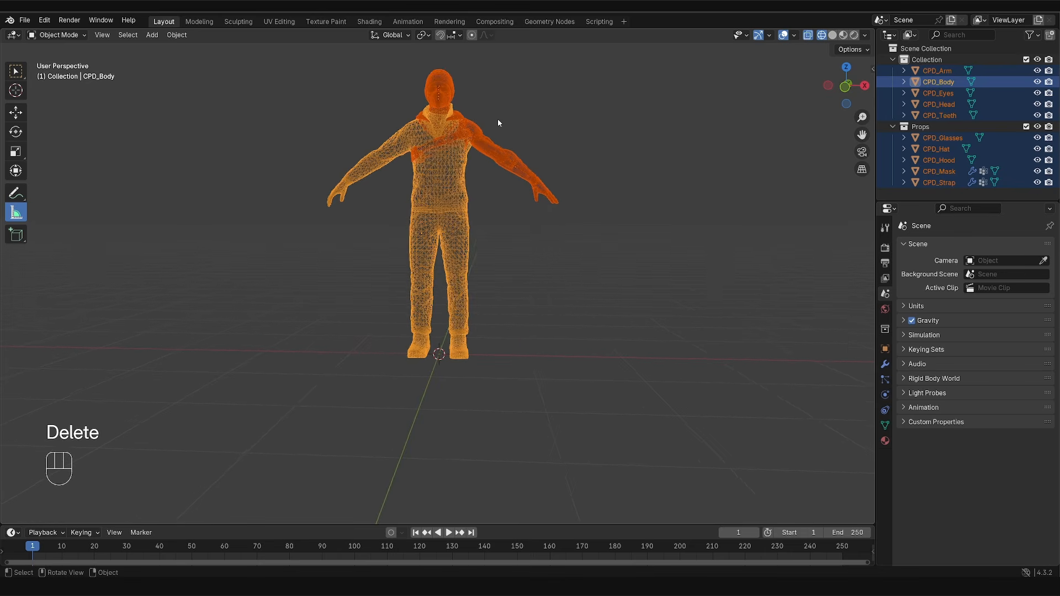
key("KP_1")
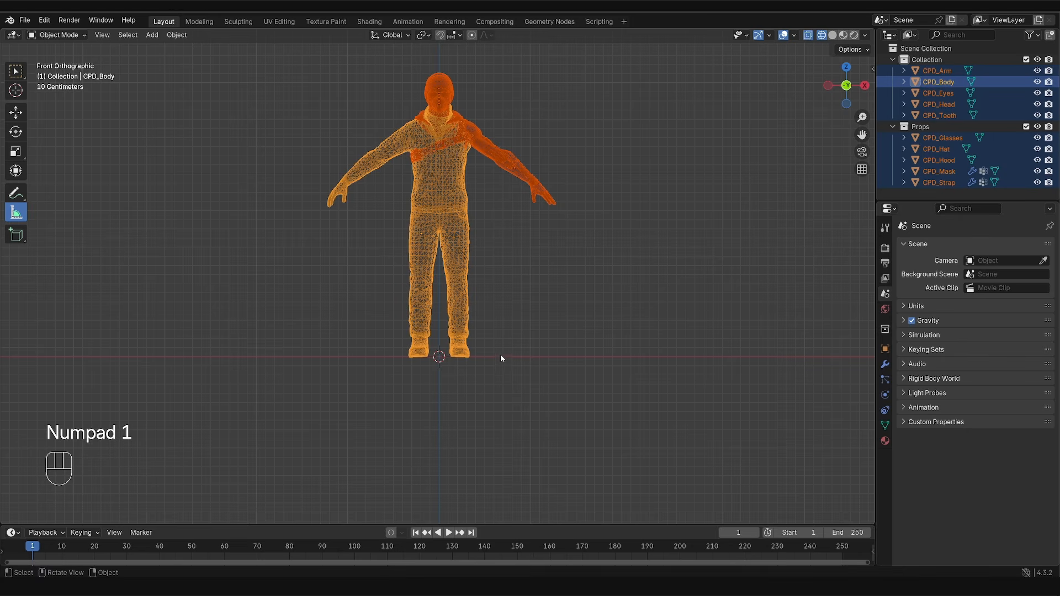
left_click_drag(500, 356, 501, 190)
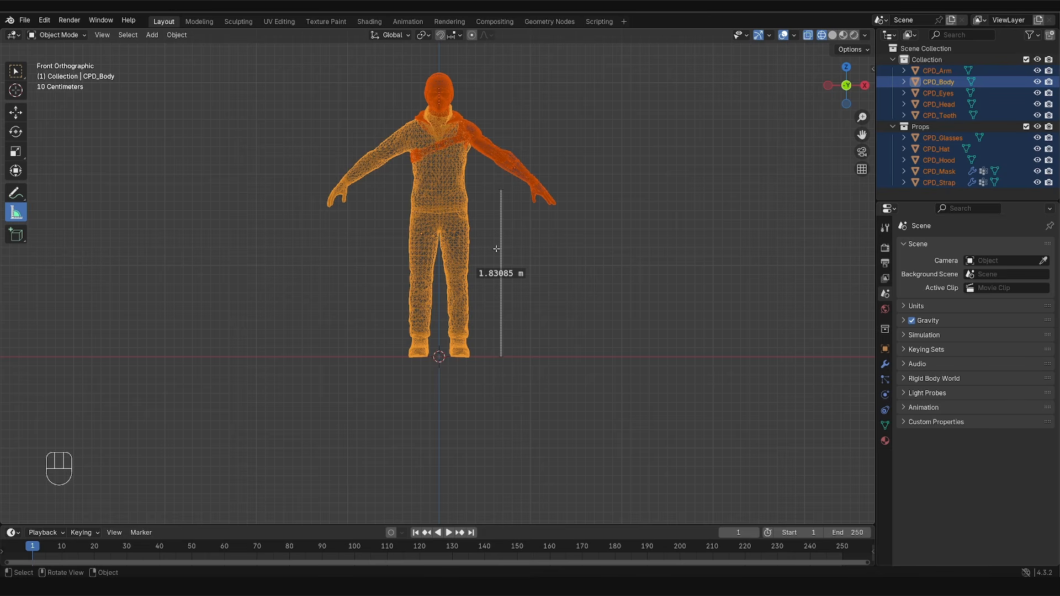
left_click(425, 234)
scroll(420, 232, "up", 4)
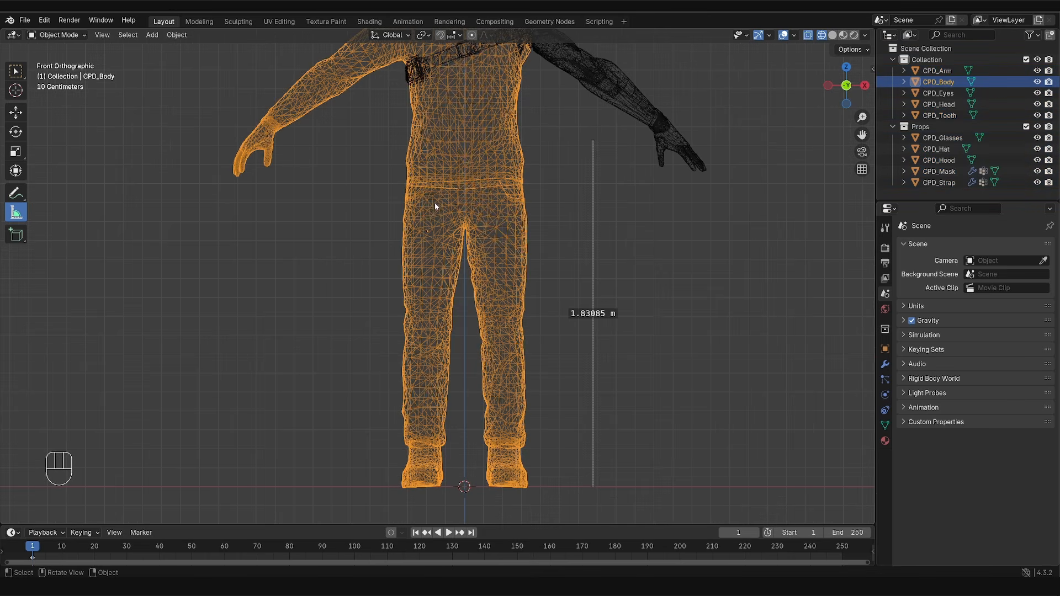
middle_click_drag(442, 143, 434, 237, "shift")
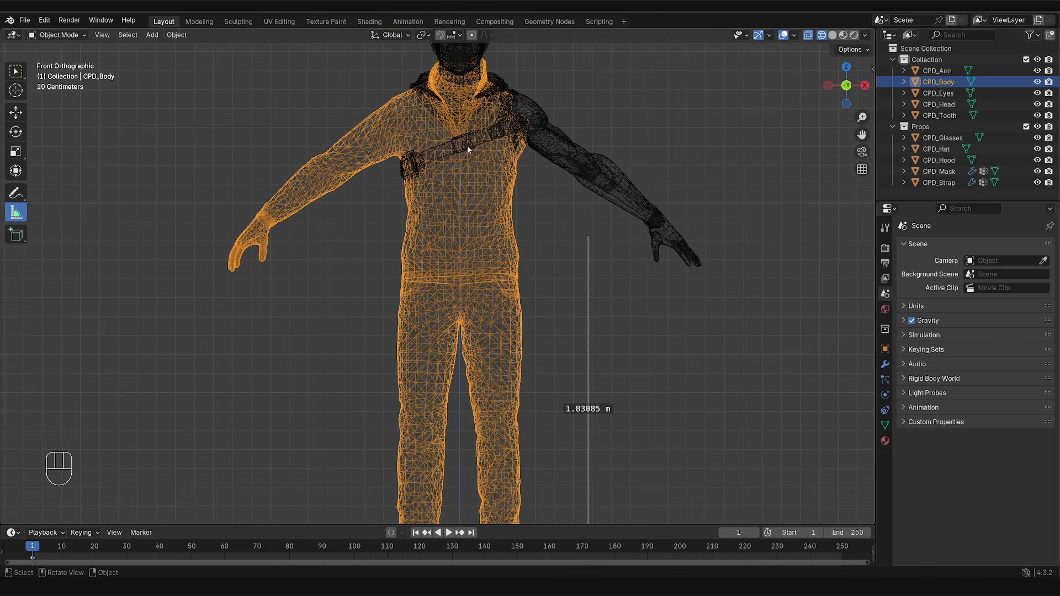
middle_click_drag(466, 410, 454, 295, "shift")
scroll(457, 357, "down", 3)
scroll(458, 357, "down", 1)
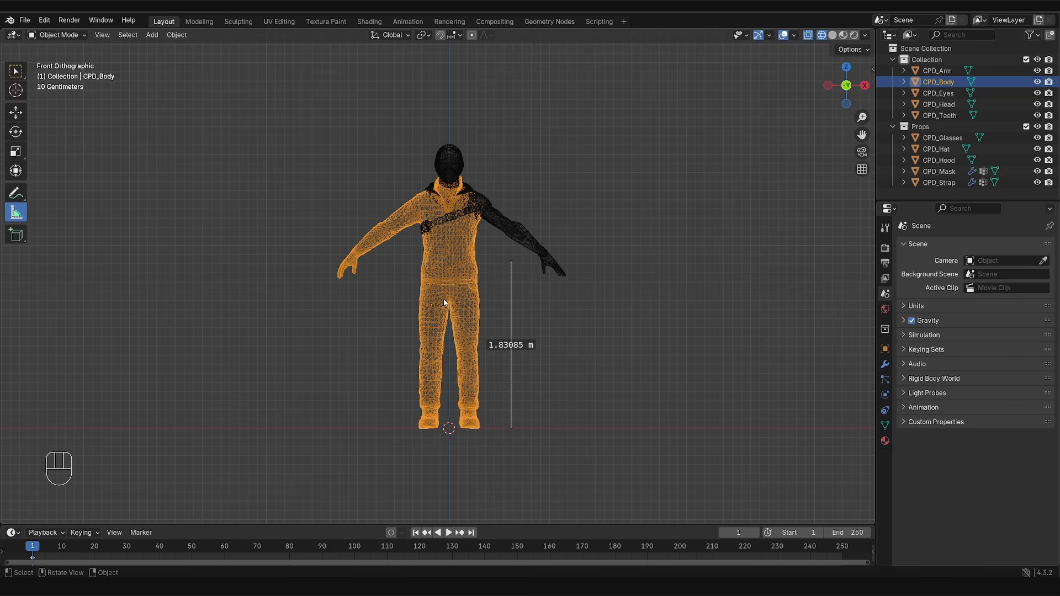
Step: Scale all meshes down with the 3D Cursor as pivot point and apply All Transforms
key("a")
left_click(423, 35)
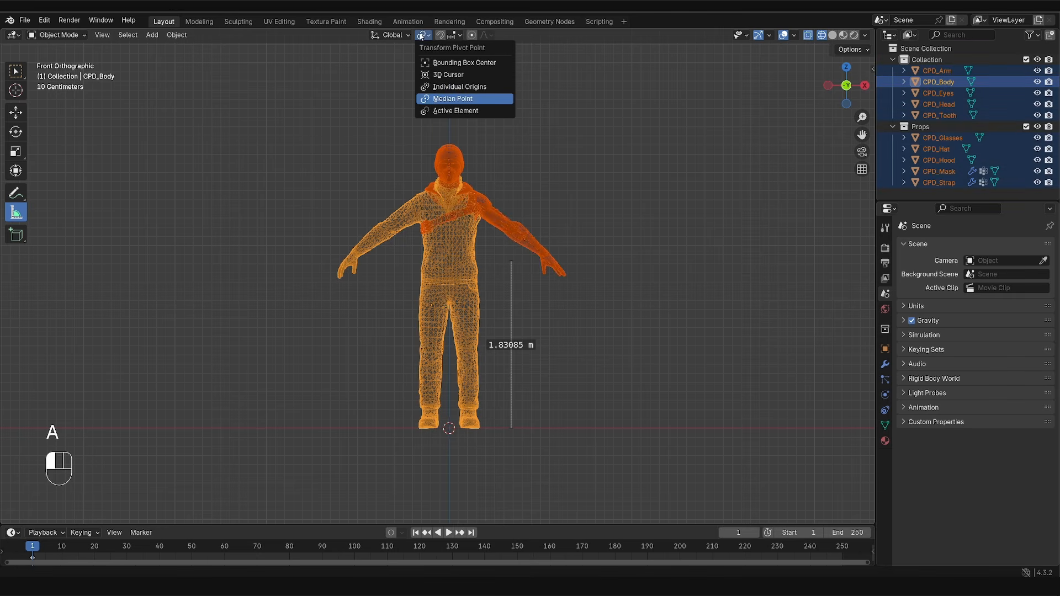
left_click(454, 77)
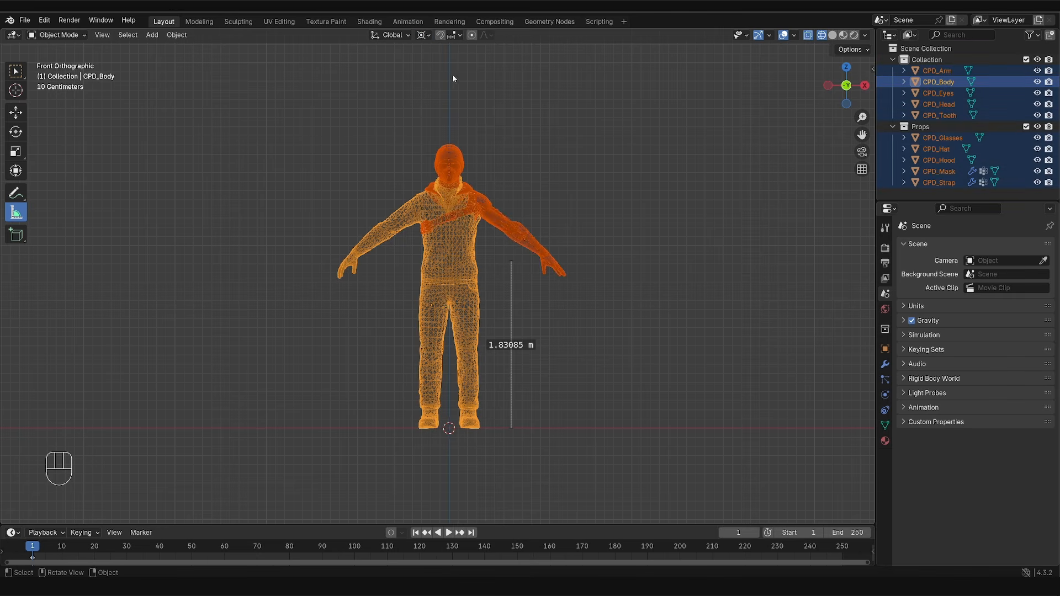
key("s")
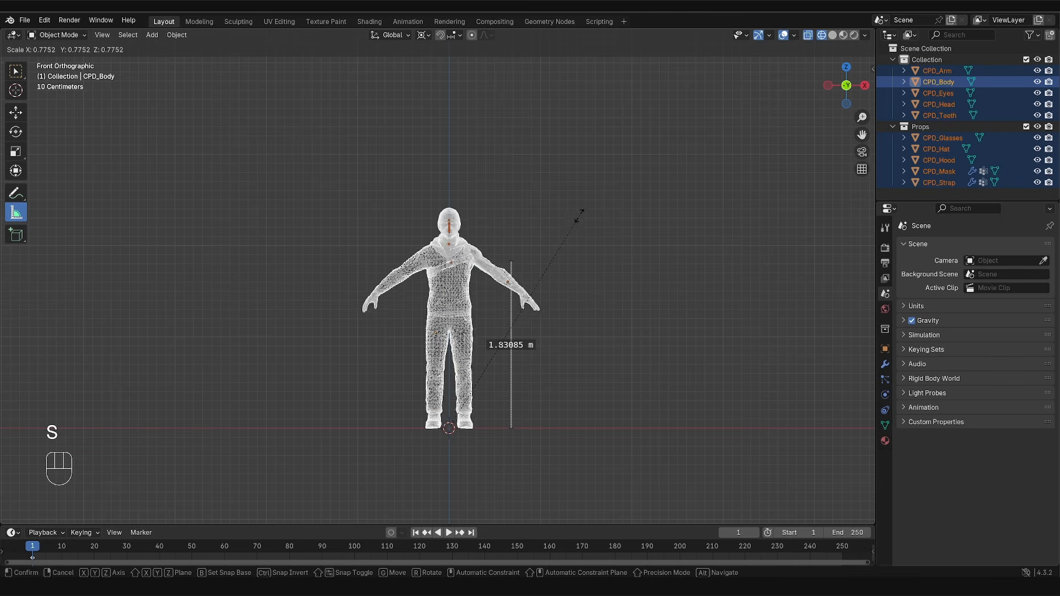
left_click(558, 242)
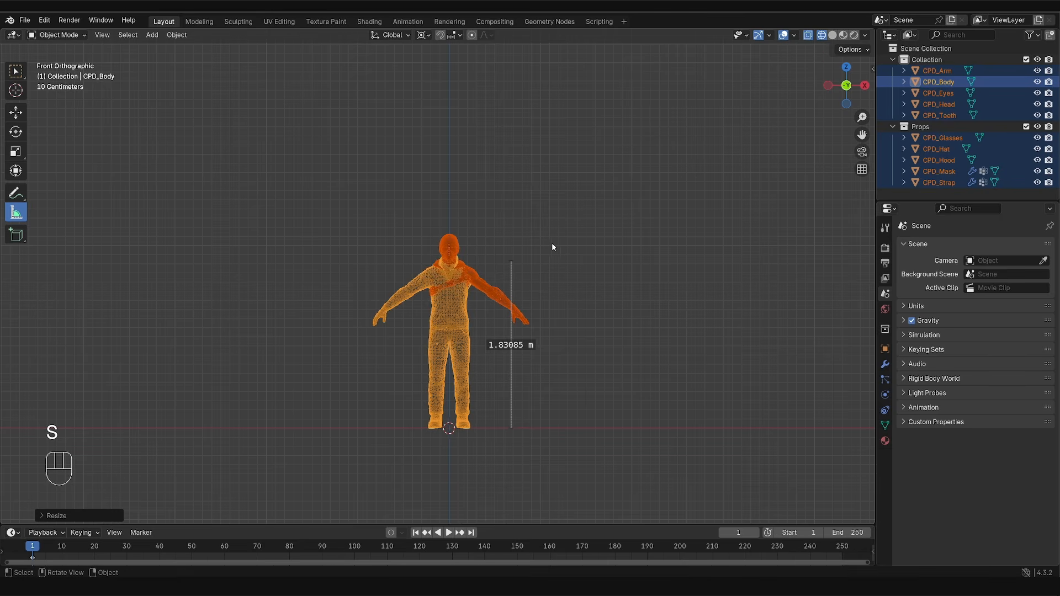
key("ctrl+a")
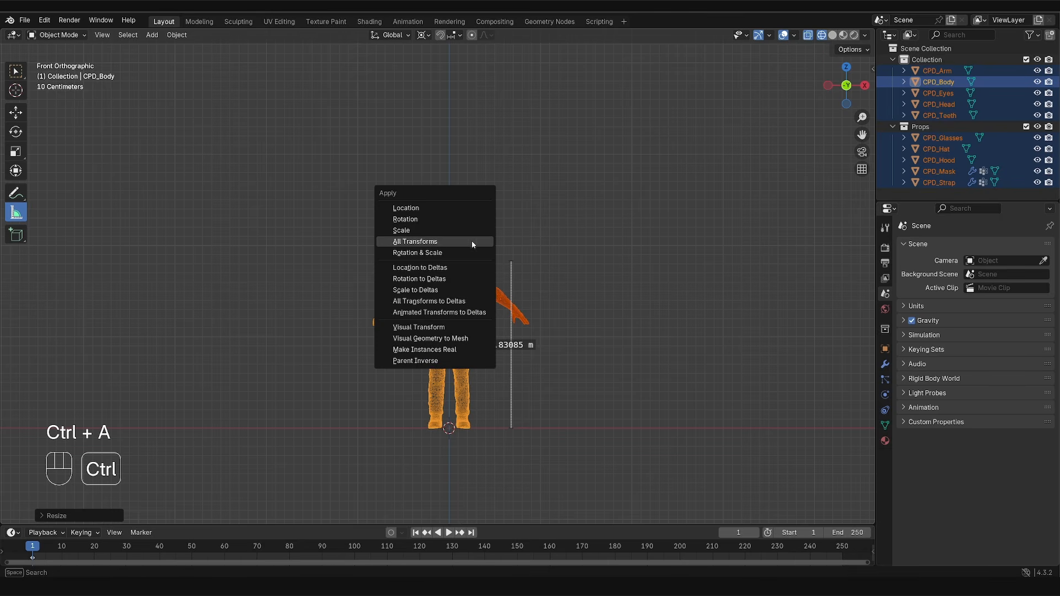
left_click(451, 242)
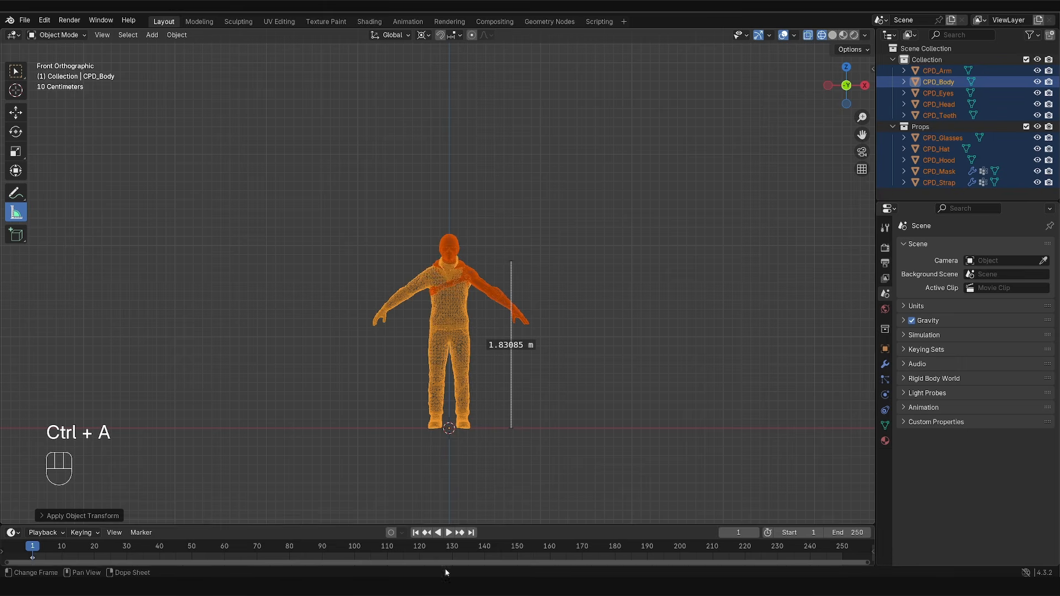
Step: Set the pivot point to Bounding Box Center and scale all meshes uniformly by about 0.879
scroll(445, 561, "up", 1)
scroll(457, 389, "up", 5)
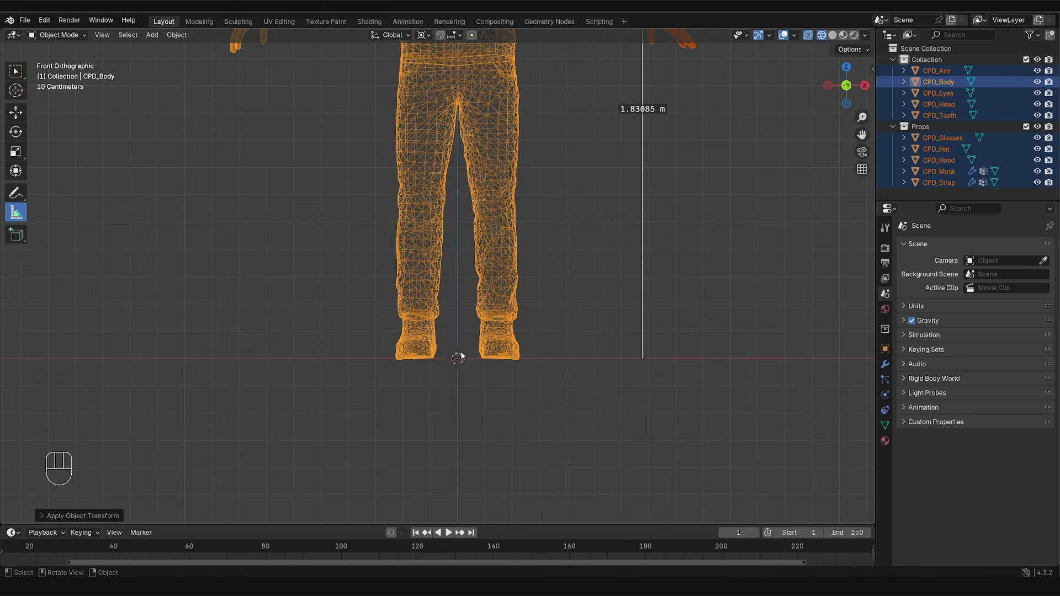
scroll(459, 337, "down", 4)
middle_click_drag(434, 34, 430, 83, "shift")
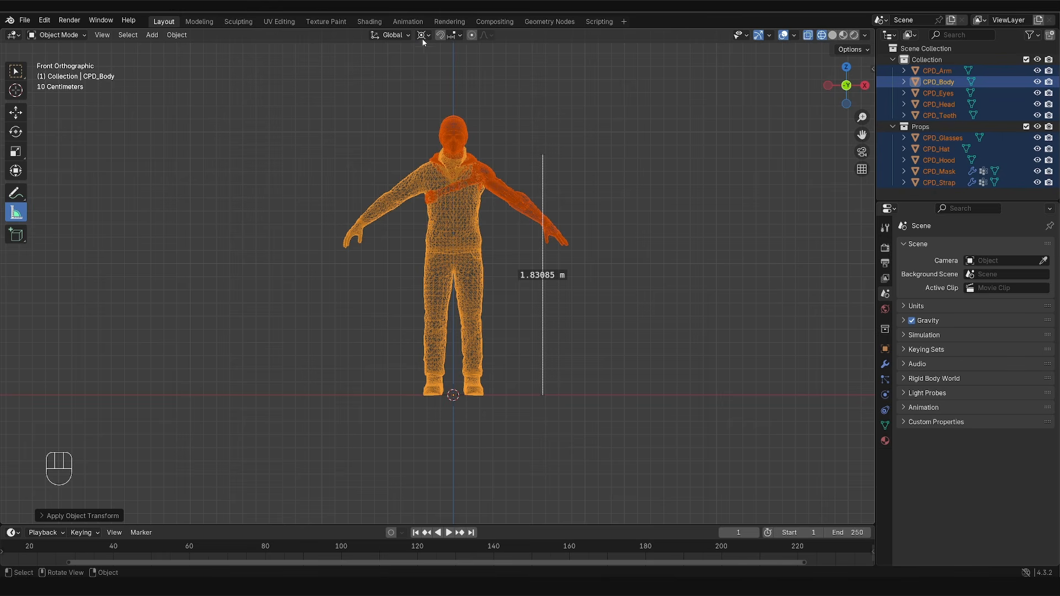
left_click(424, 38)
left_click(442, 61)
key("ctrl+z")
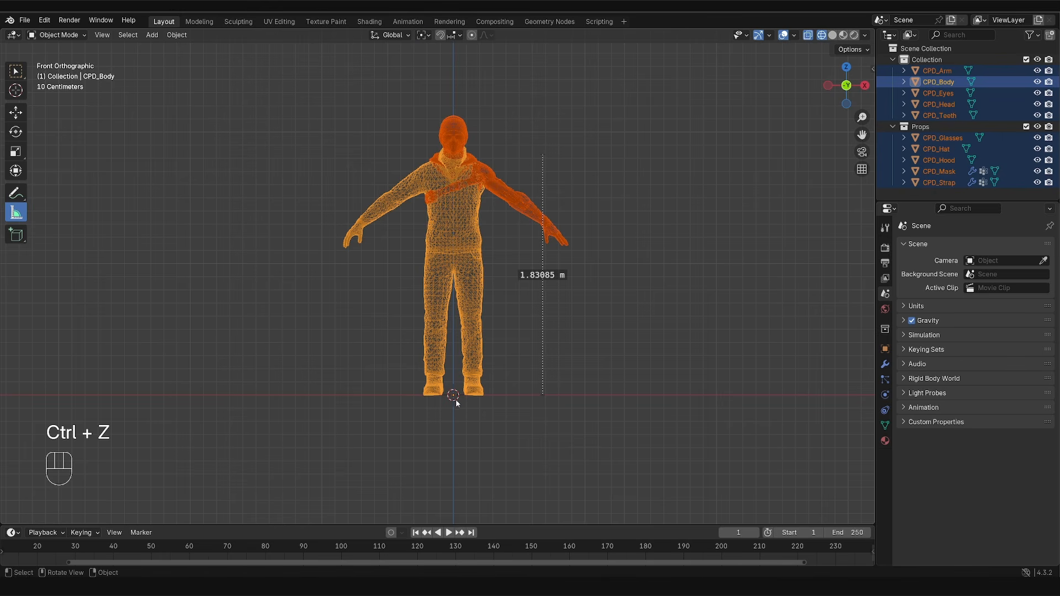
key("d")
key("s")
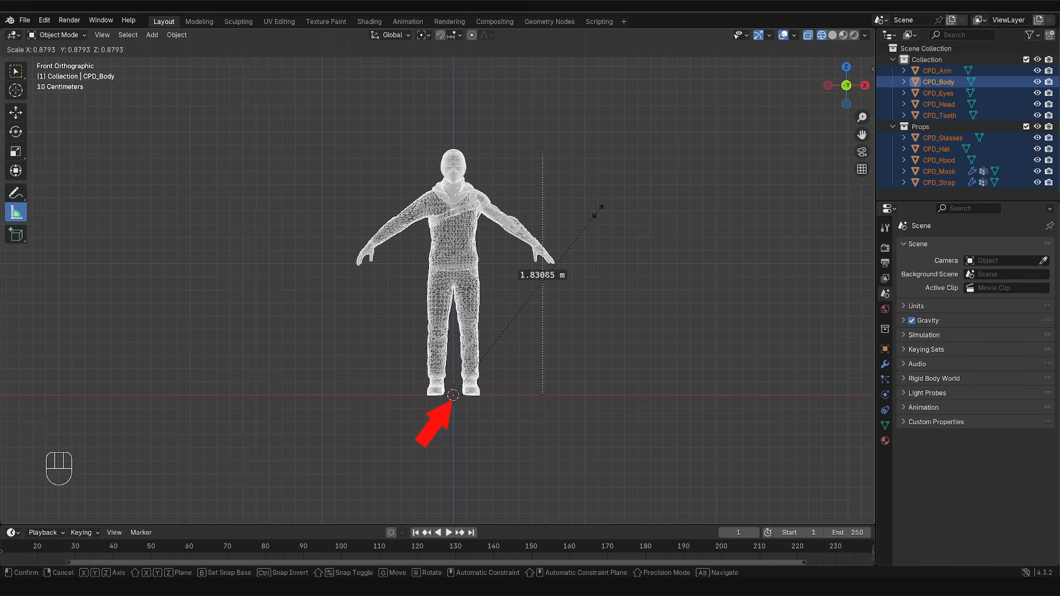
left_click(596, 210)
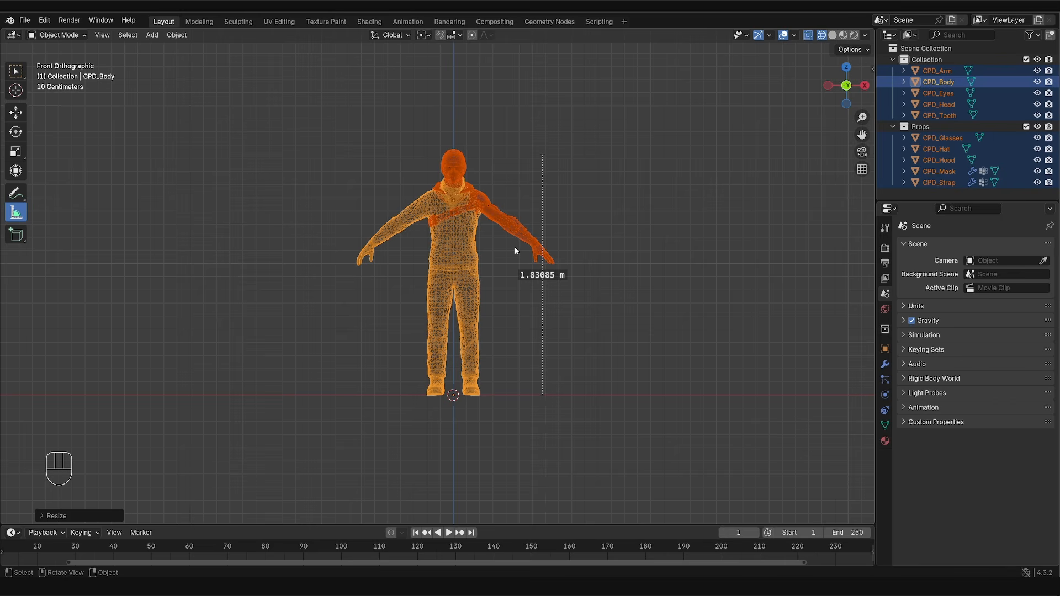
Step: Display the transform values in the viewport and apply All Transforms to all the meshes
key("n")
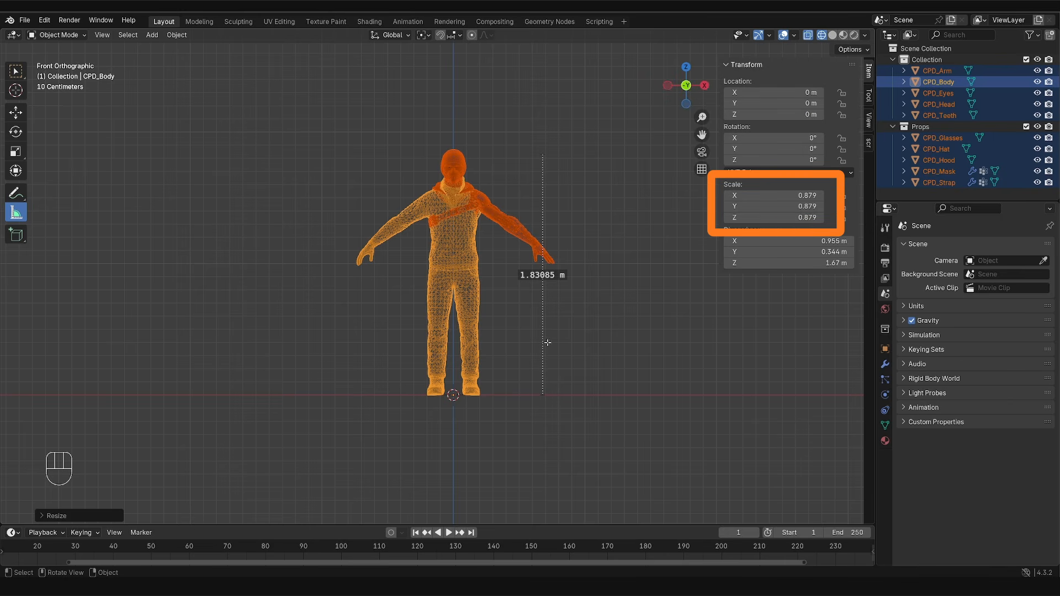
key("ctrl+z")
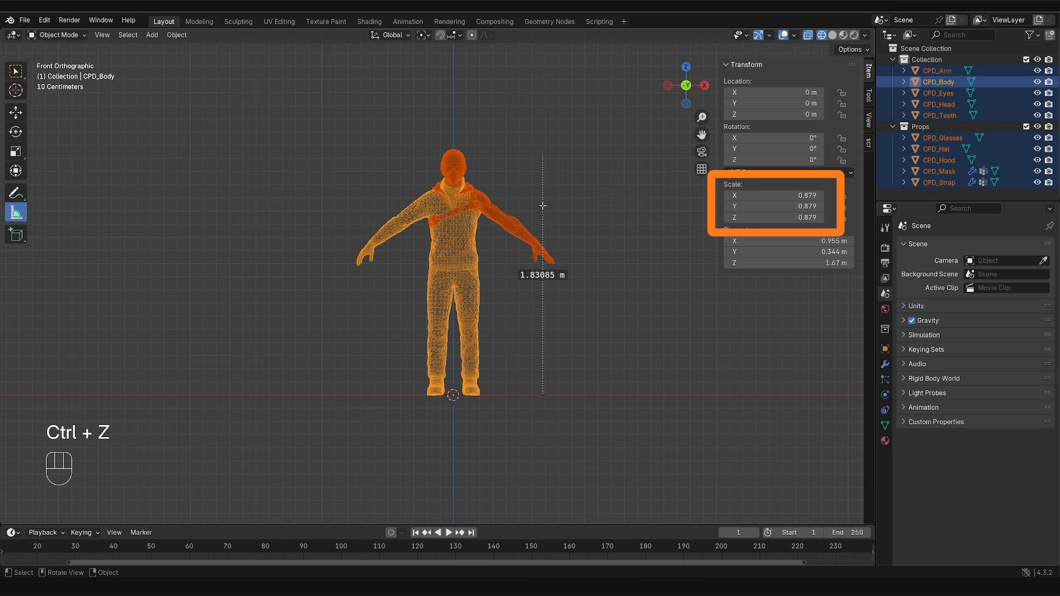
key("ctrl+a")
left_click(514, 187)
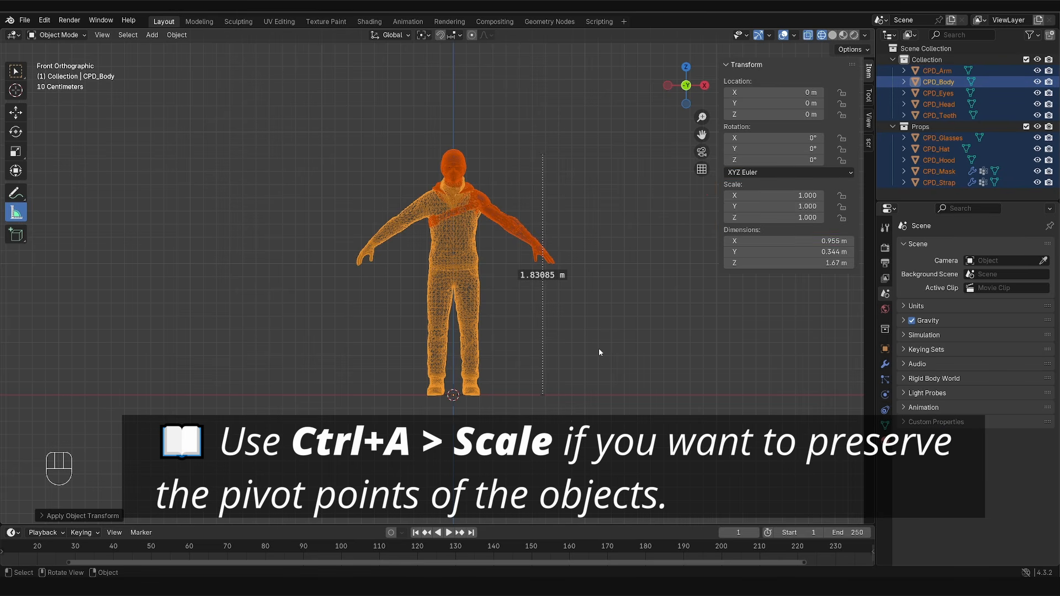
Step: Delete the vertical ruler beside the character along with any stray measurement
scroll(384, 151, "up", 3)
middle_click_drag(547, 296, 486, 219, "shift")
left_click_drag(588, 66, 603, 77)
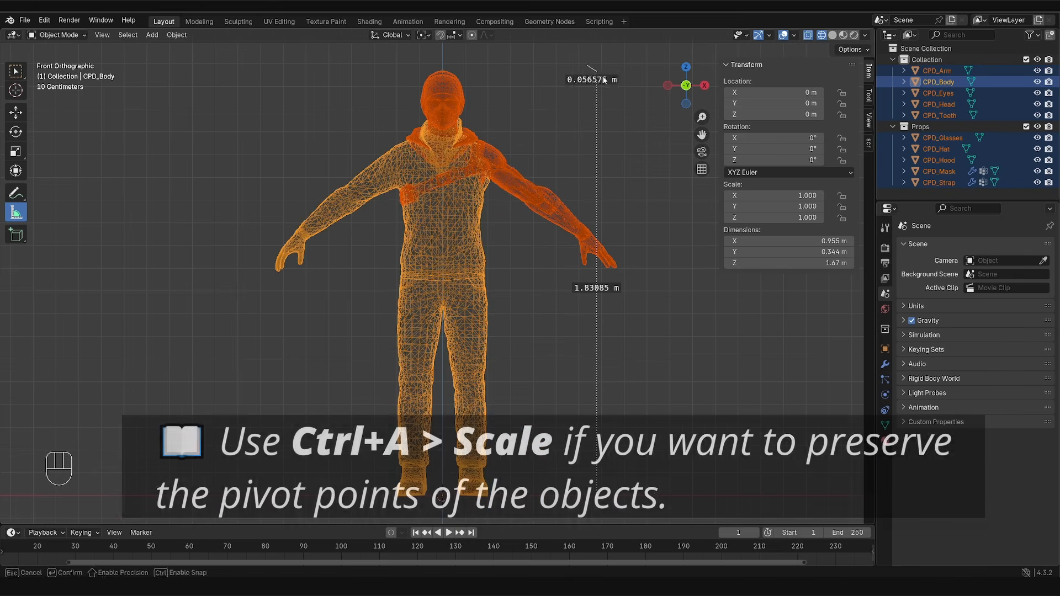
key("Delete")
left_click(597, 127)
key("Delete")
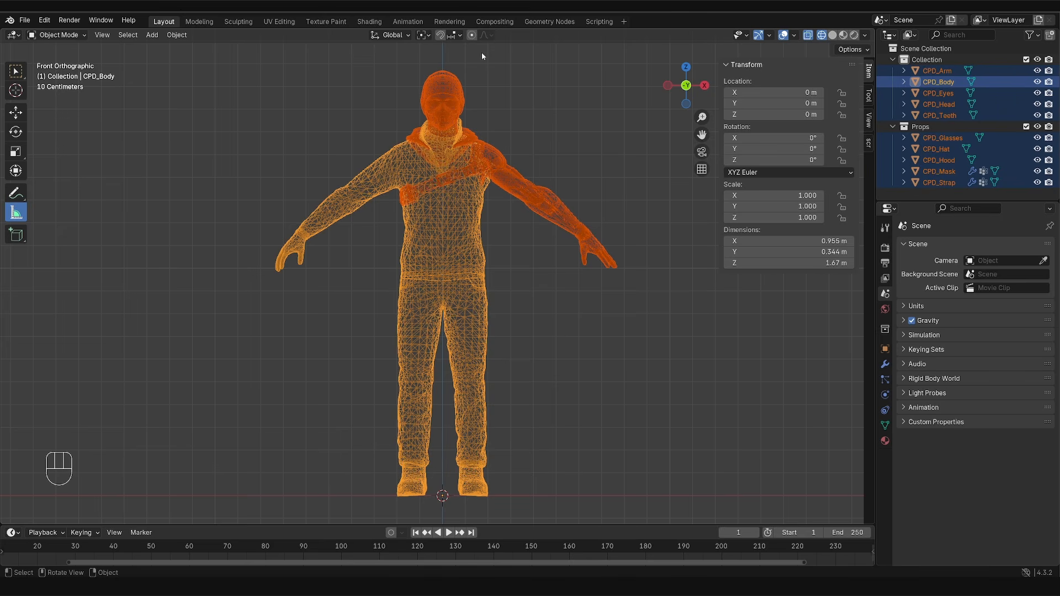
Step: Draw freehand annotation lines along both legs, up the spine to the head, and down both arms
left_click_drag(423, 288, 413, 475)
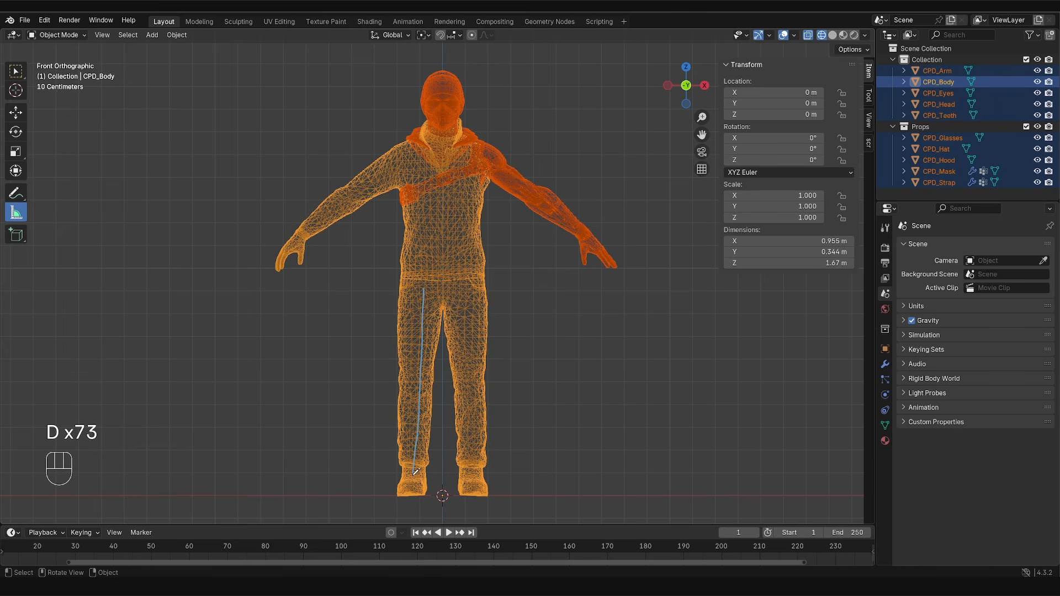
mouse_move(467, 288)
left_mouse_down()
mouse_move(475, 465)
mouse_move(443, 259)
mouse_move(441, 78)
left_mouse_up()
left_click_drag(390, 161, 293, 237)
left_click_drag(484, 157, 589, 230)
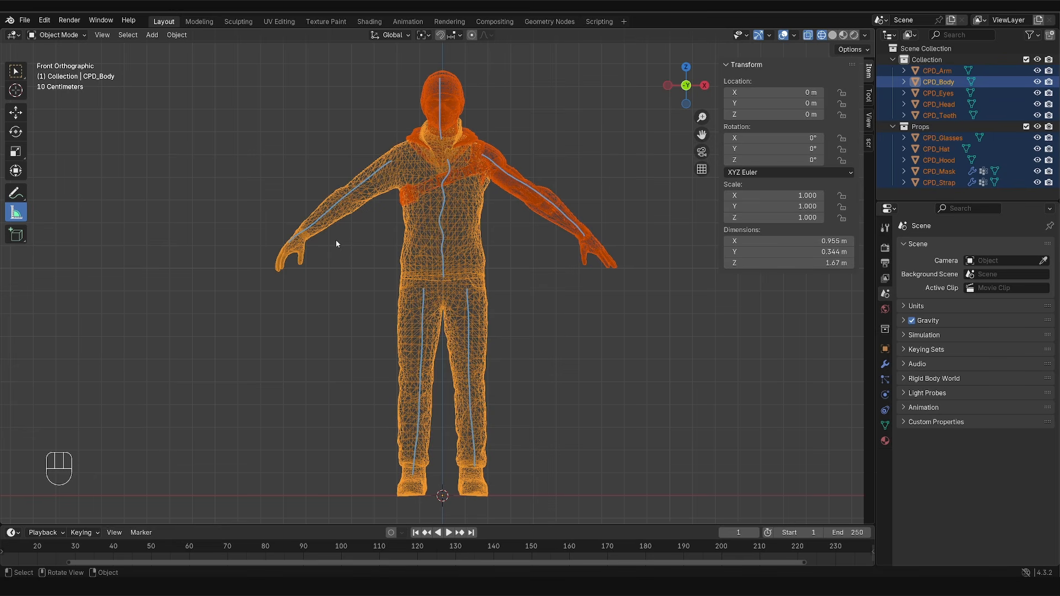
Step: Enter Edit Mode on the CPD_Head mesh and select all of its geometry
scroll(357, 200, "up", 9)
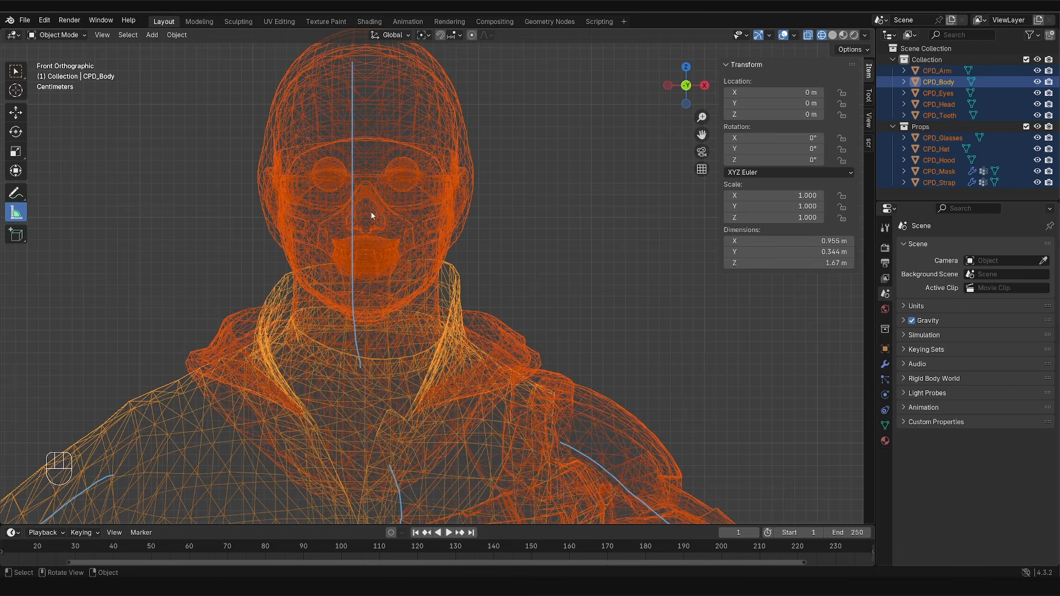
left_click(367, 160)
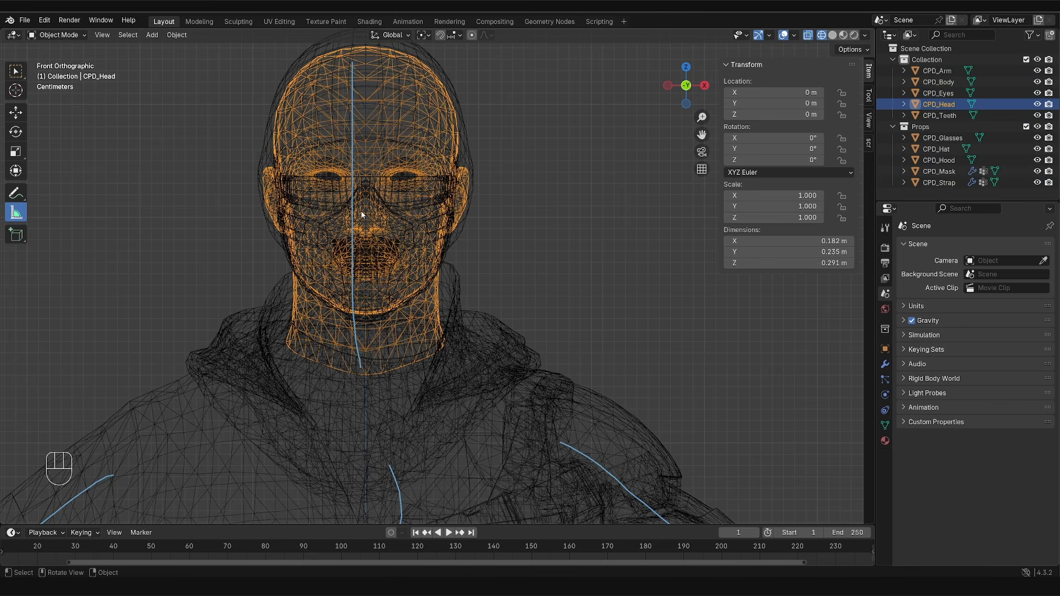
key("Tab")
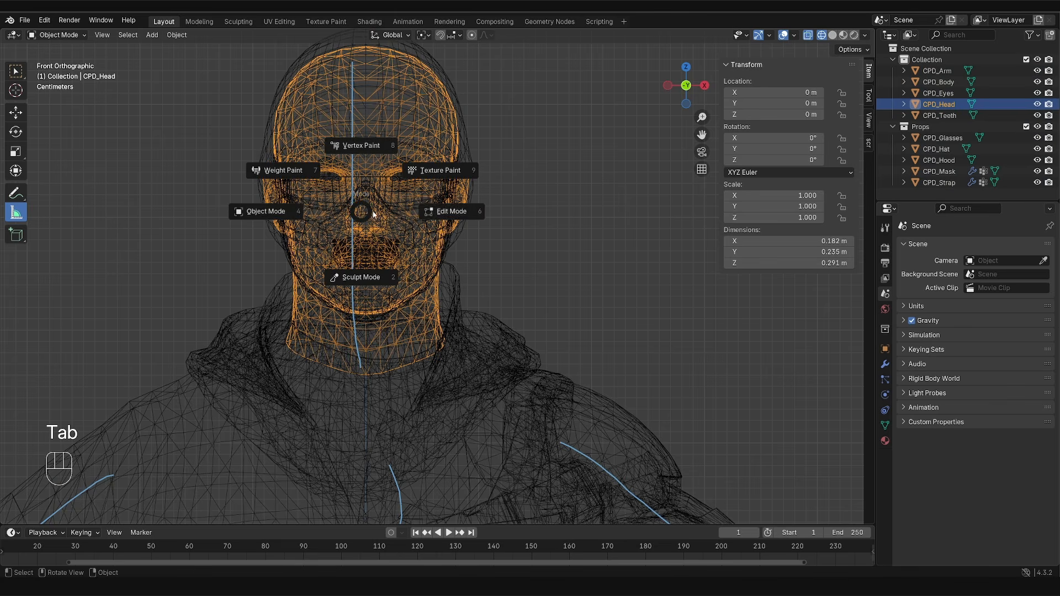
left_click(466, 214)
key("a")
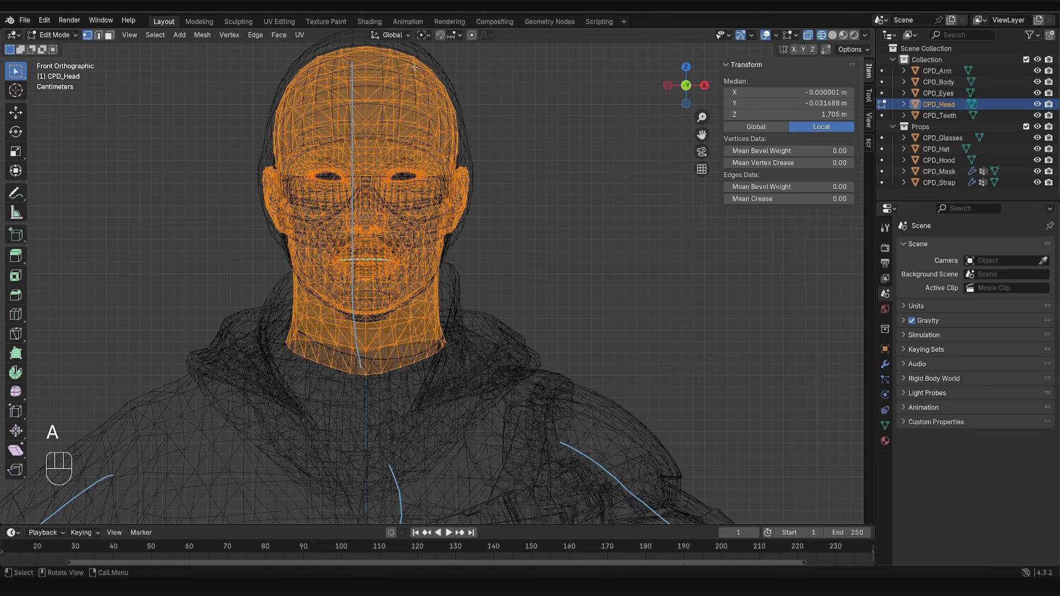
Step: Enable X-axis mirror editing for the head mesh and isolate it in local view
left_click(794, 51)
key("g")
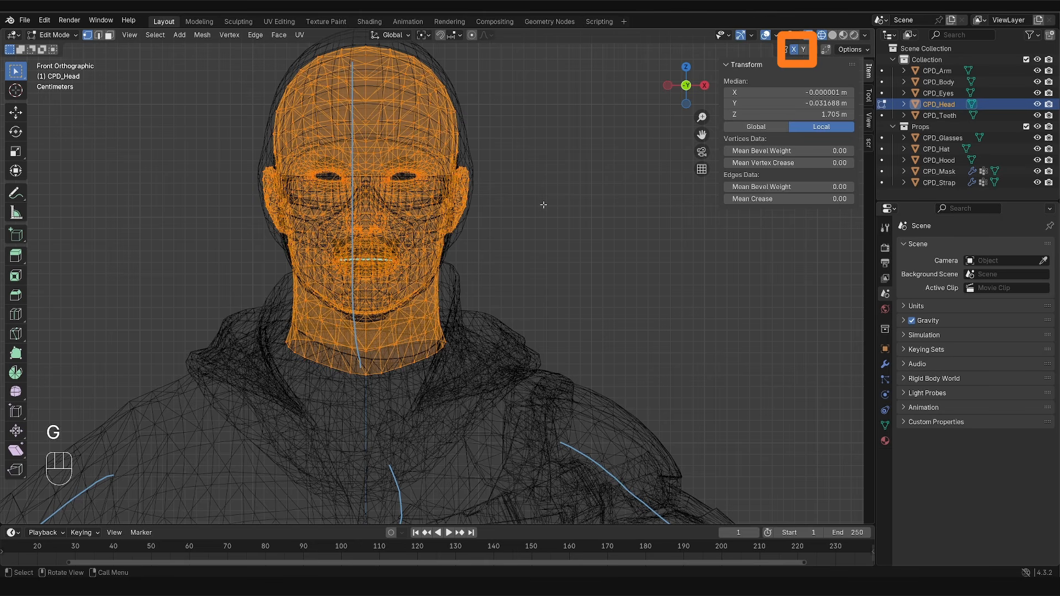
key("KP_Divide")
middle_click_drag(539, 213, 459, 185, "shift")
scroll(458, 185, "up", 2)
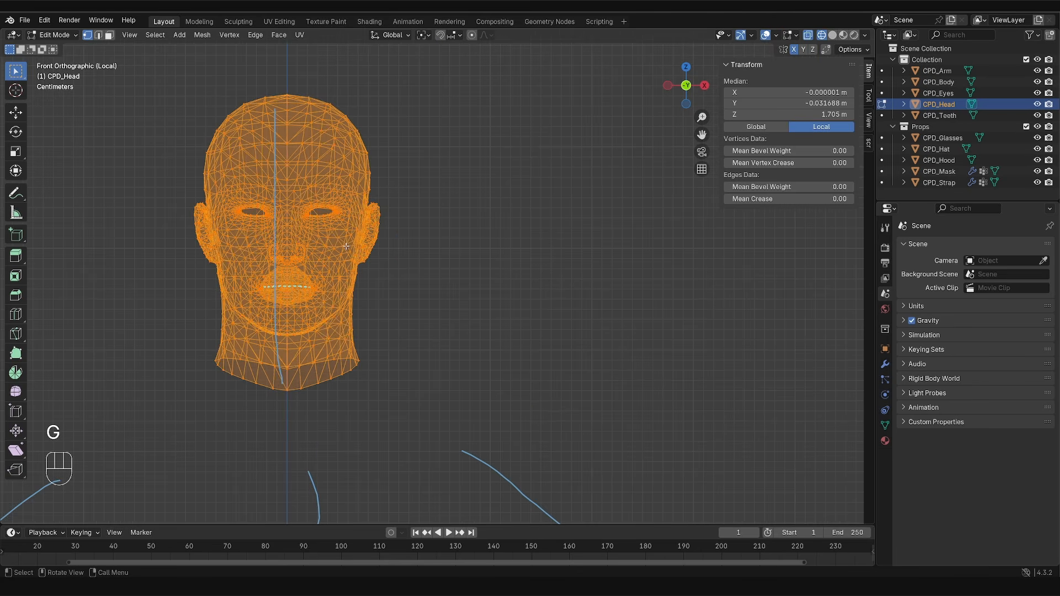
Step: Try moving all of the head's vertices with X mirroring enabled, and cancel the move
key("g")
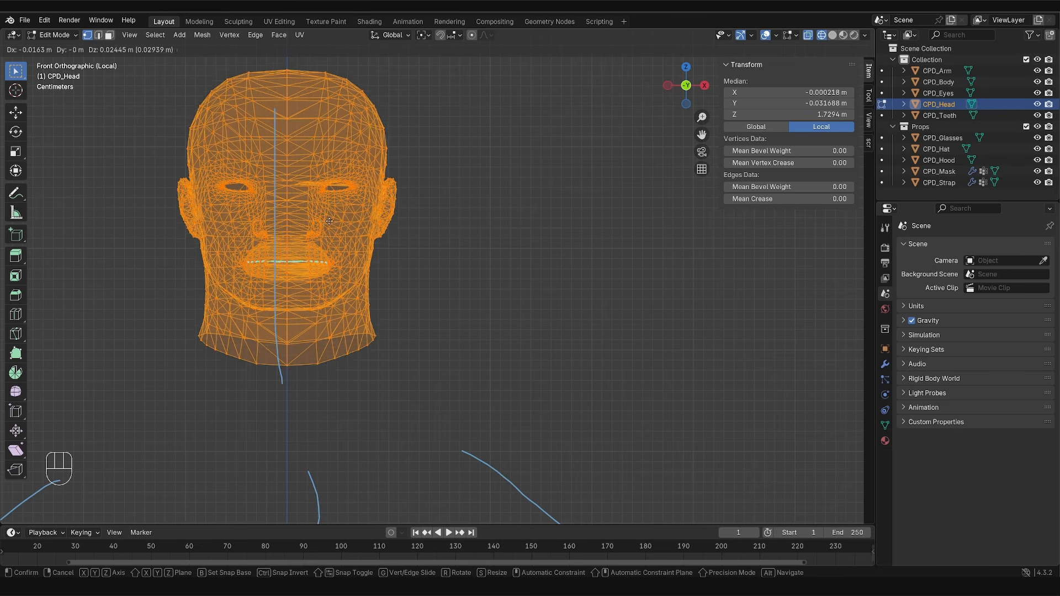
scroll(317, 246, "up", 8)
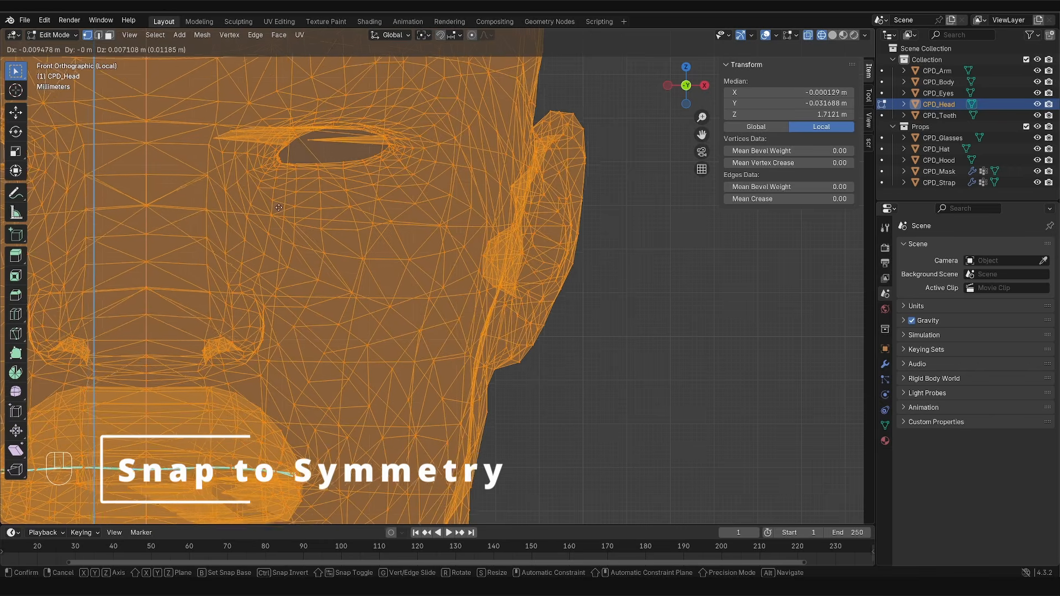
right_click(288, 232)
Step: Merge the head mesh's overlapping vertices by distance
scroll(290, 233, "down", 2)
middle_click_drag(394, 251, 474, 146, "shift")
scroll(474, 146, "down", 2)
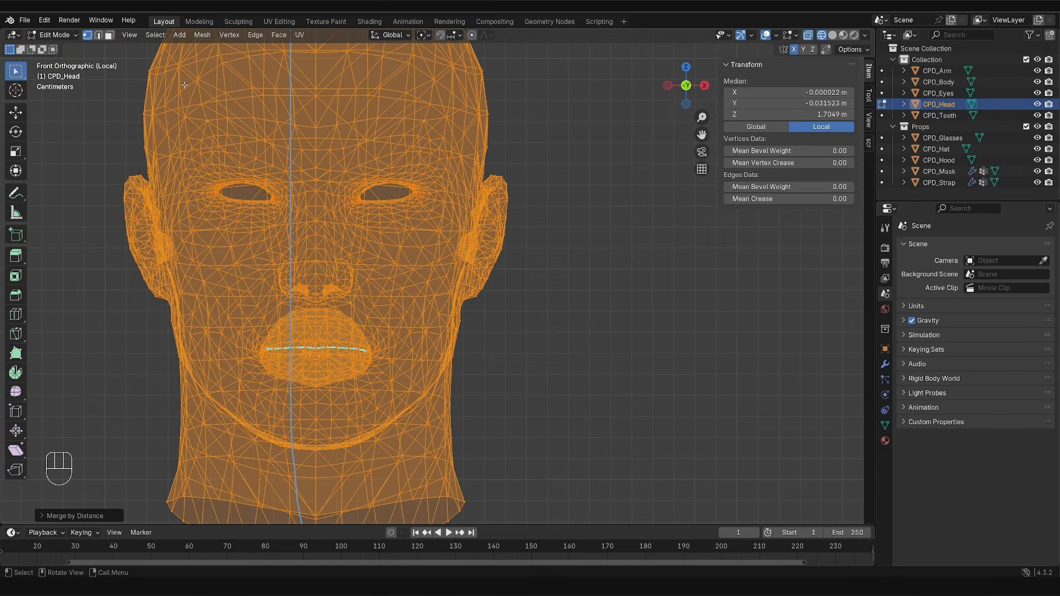
Step: Snap the head mesh to symmetry, then test a mirrored move of all its vertices and cancel it
left_click(202, 35)
left_click(229, 206)
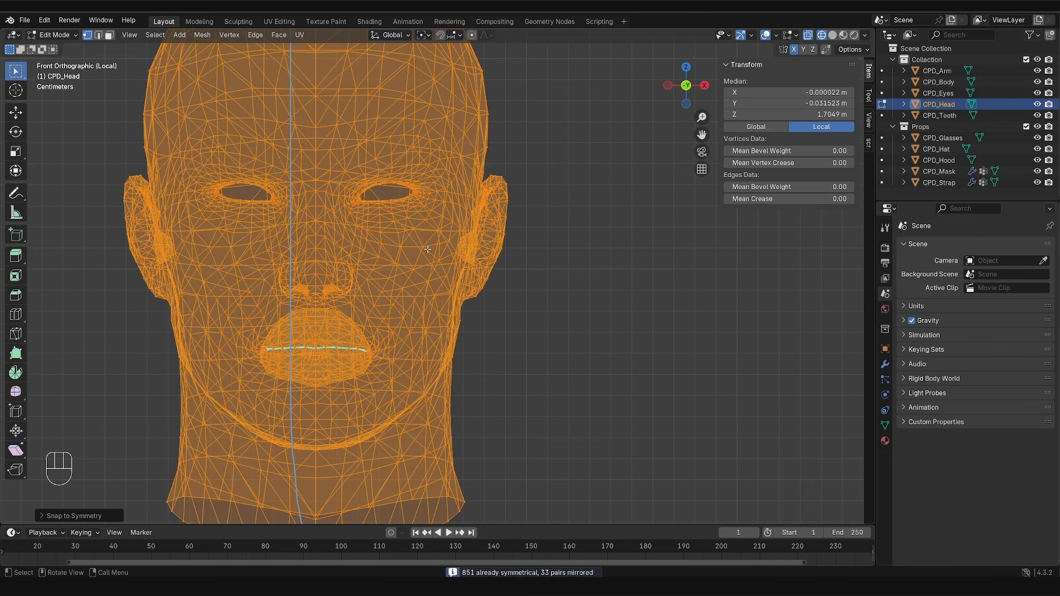
key("g")
key("g")
key("g")
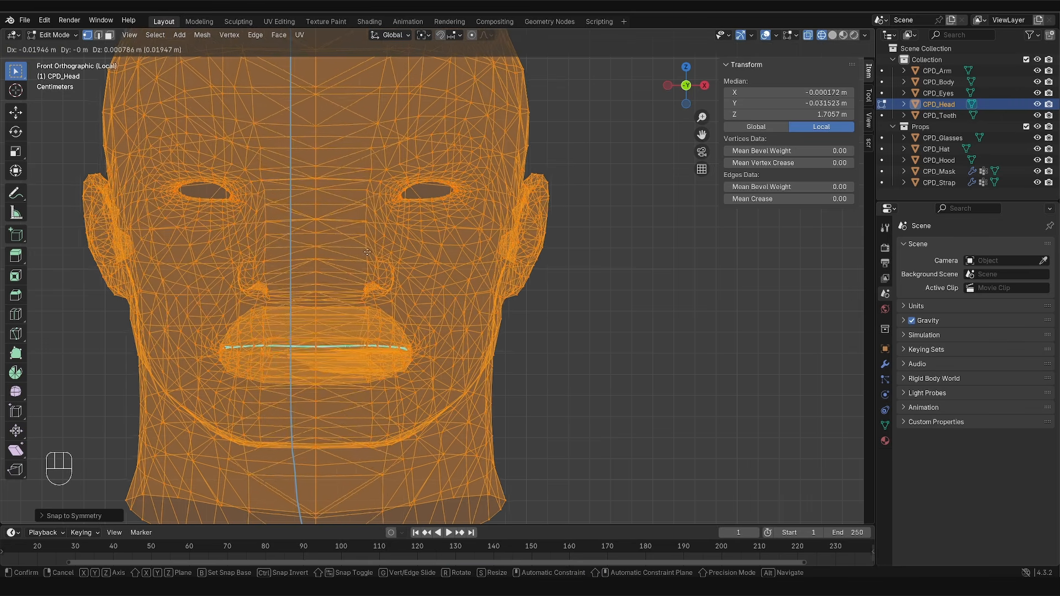
left_click(382, 258)
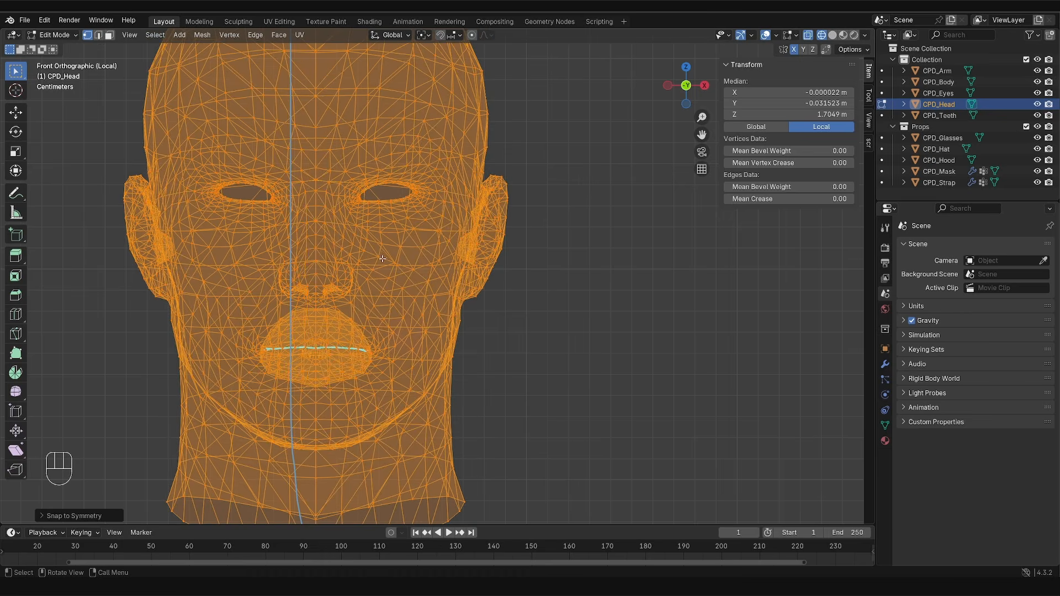
Step: Leave the head's local view and Edit Mode, and enter Edit Mode on CPD_Hat with all geometry selected
scroll(383, 284, "down", 4)
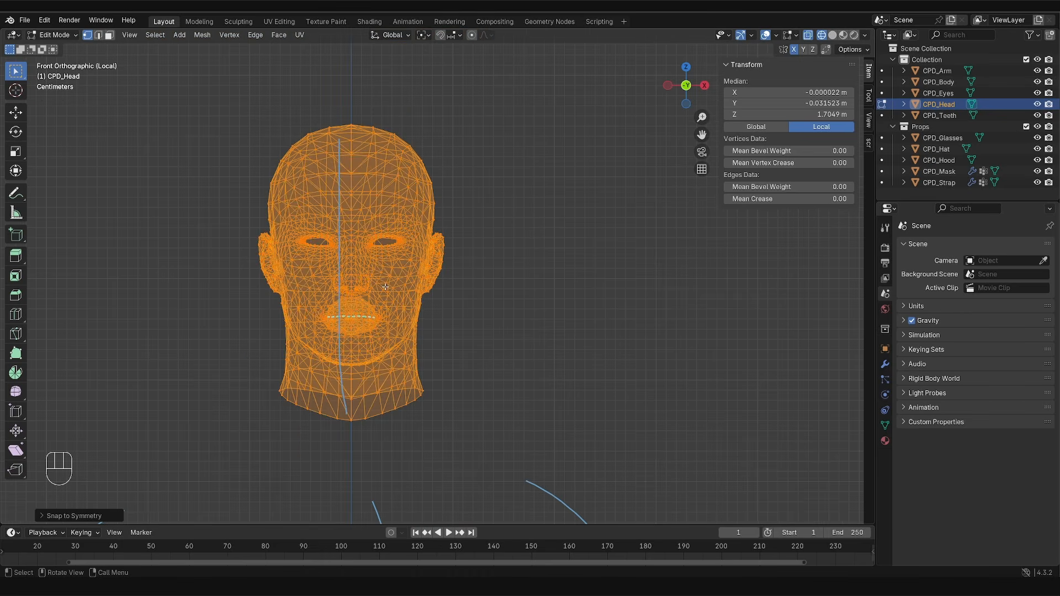
key("KP_Divide")
key("Tab")
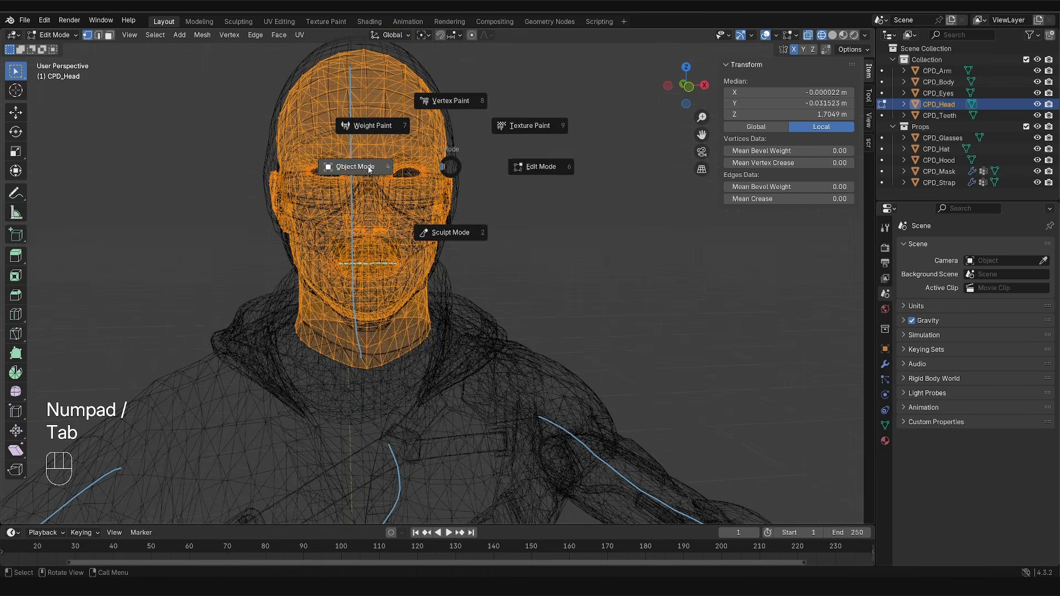
left_click(374, 117)
key("Tab")
key("a")
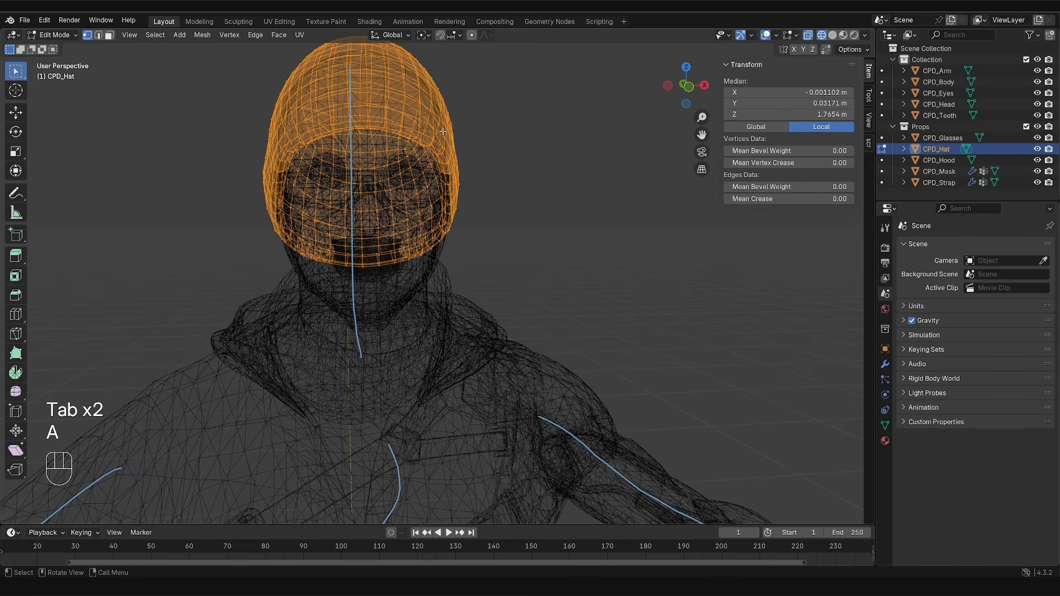
Step: Enable X-axis mirror editing for the hat mesh and test moving its vertices, cancelling the moves
key("g")
right_click(442, 113)
left_click(794, 50)
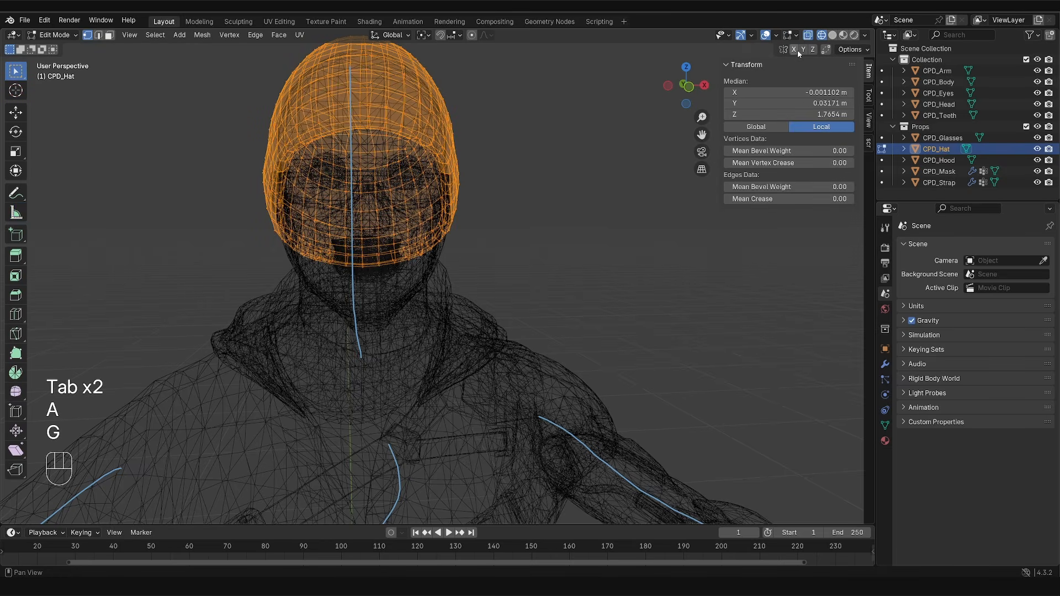
key("g")
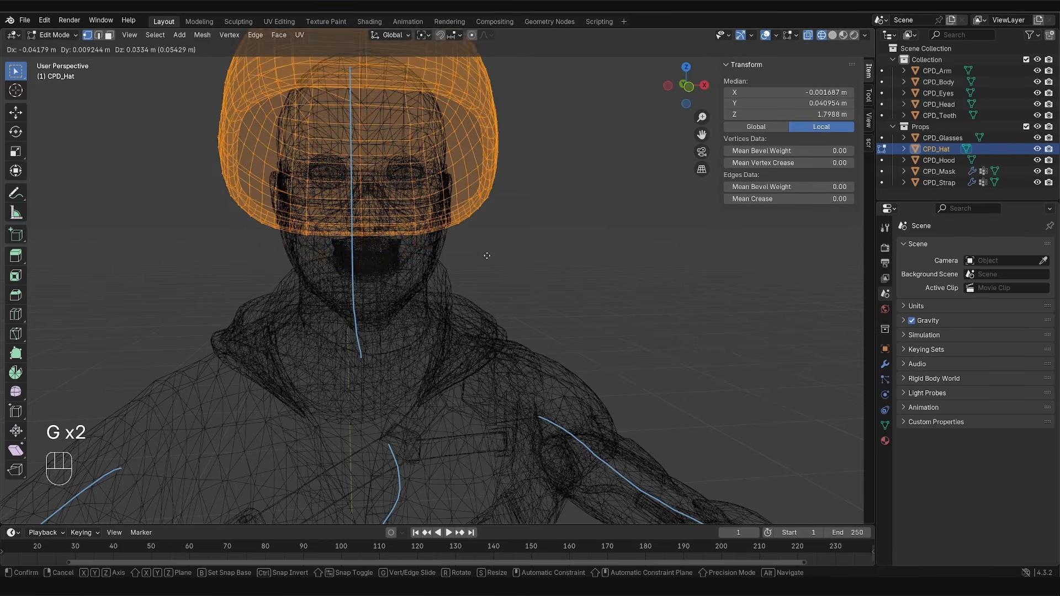
right_click(462, 285)
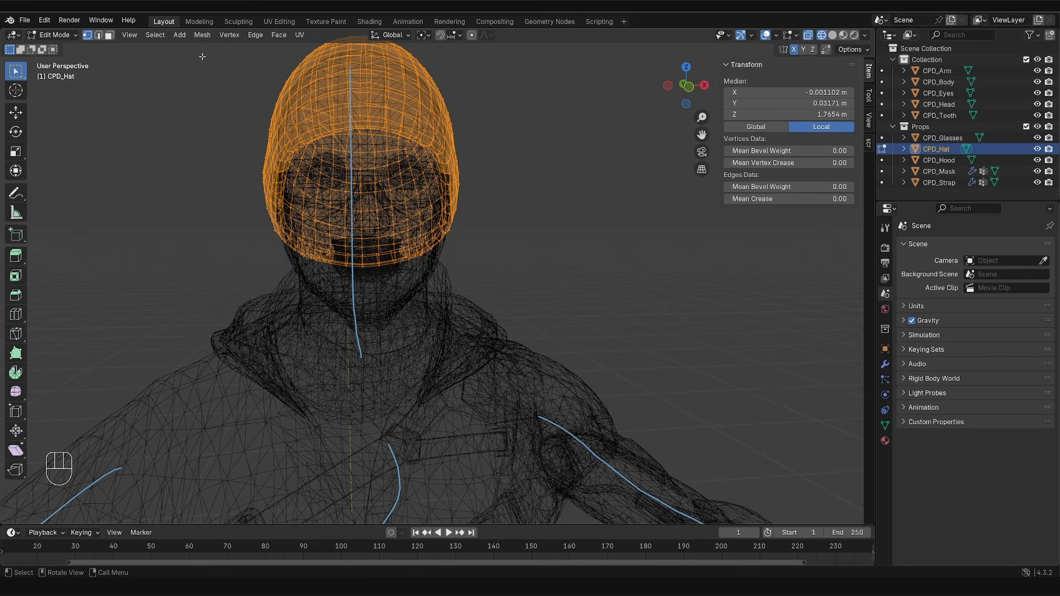
Step: Snap the hat mesh to symmetry and return to Object Mode
left_click(200, 35)
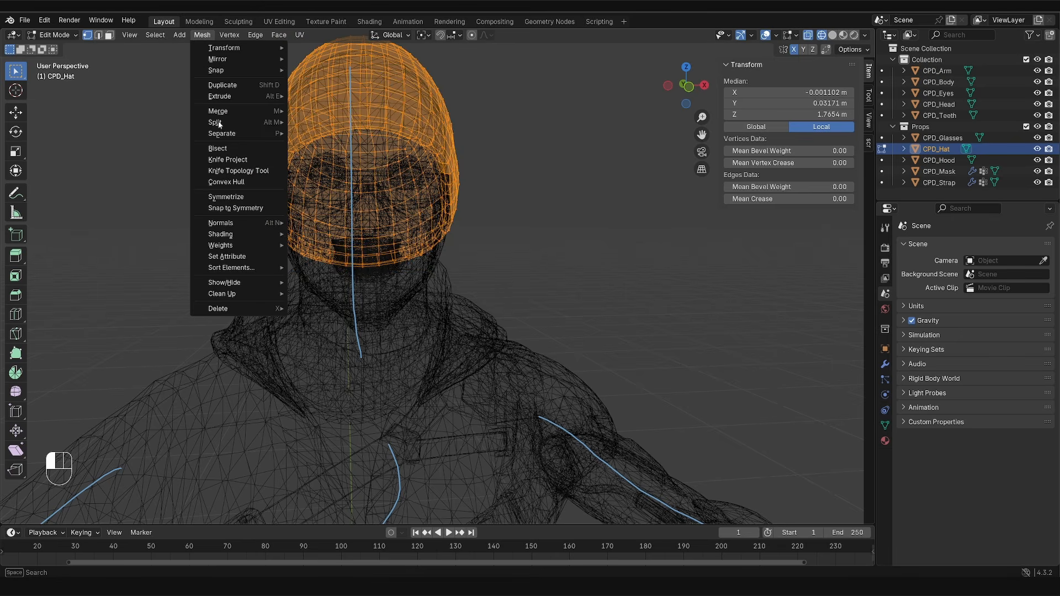
left_click(243, 207)
key("Tab")
Step: Try moving all of the CPD_Mask mesh's vertices with X mirroring enabled, cancel the move and return to Object Mode
left_click(362, 267)
left_click(362, 267)
key("Tab")
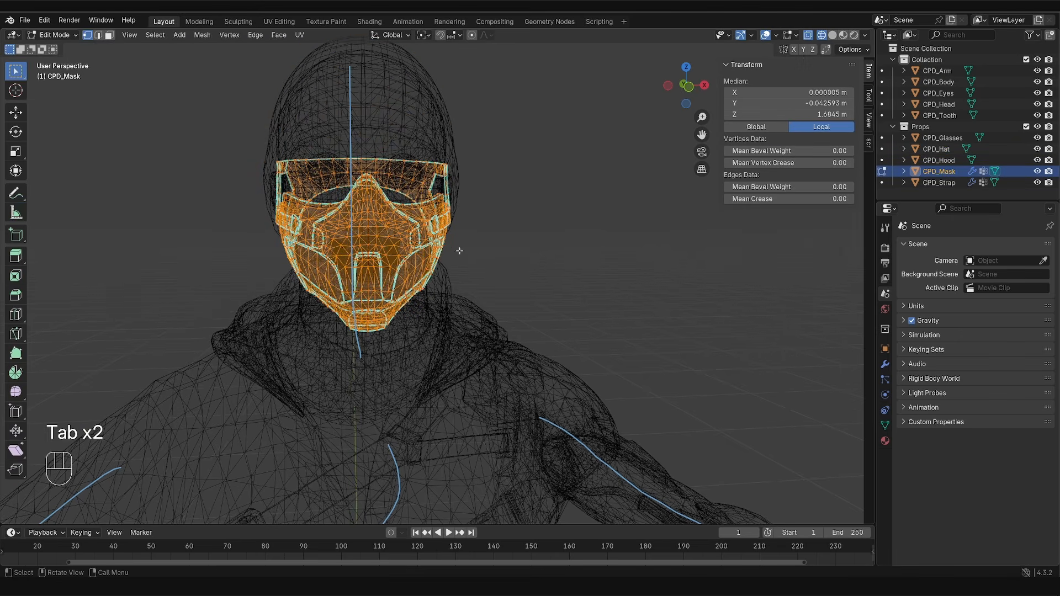
key("a")
key("f")
key("ctrl+z")
key("g")
key("g")
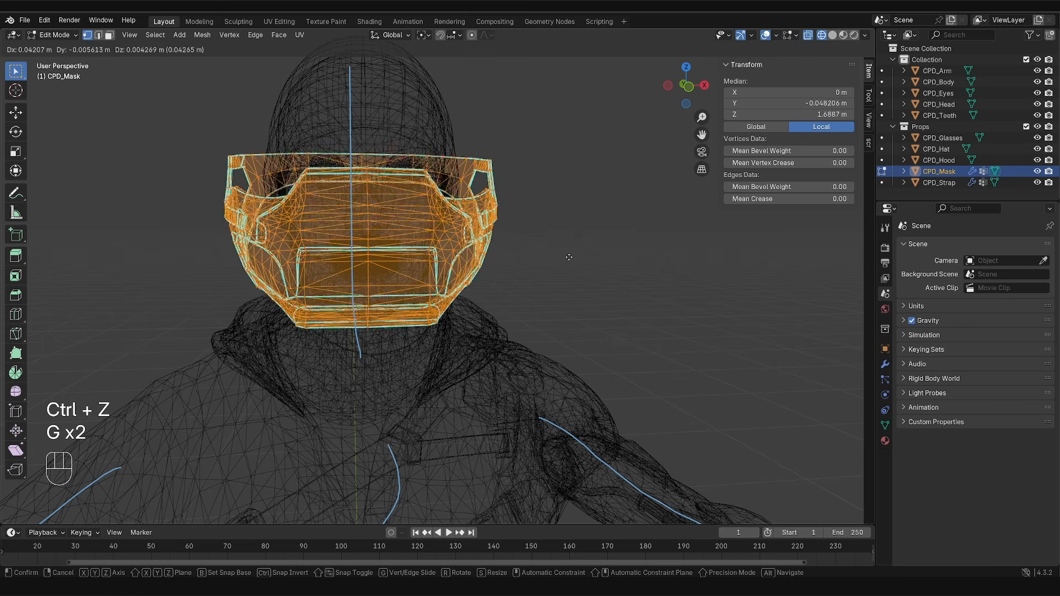
left_click(561, 263)
key("Tab")
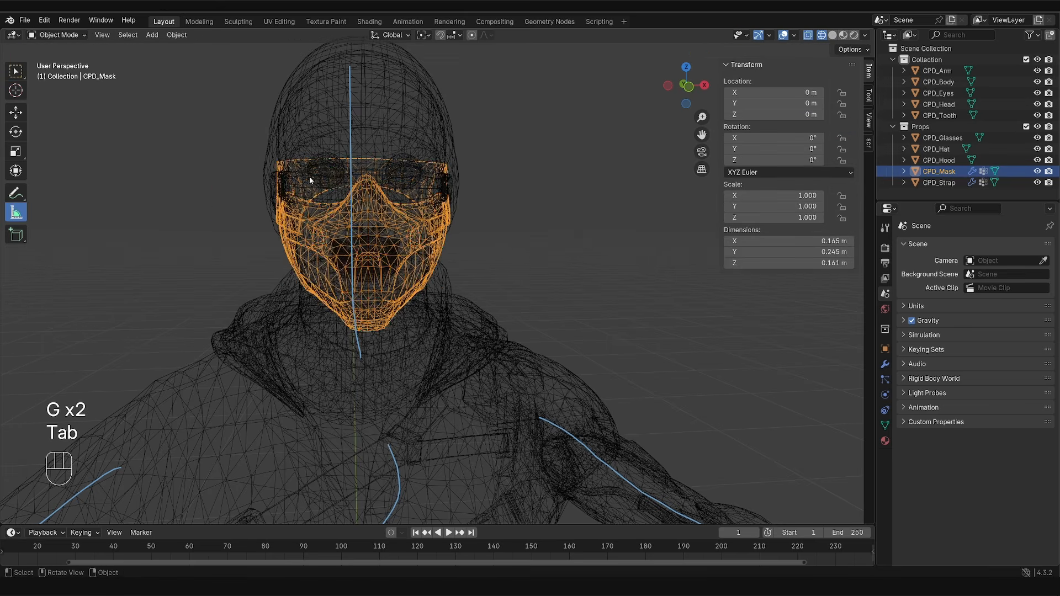
Step: Try moving all of the CPD_Glasses mesh's vertices without and with X mirroring, and cancel the moves
left_click(312, 181)
key("Tab")
key("a")
key("g")
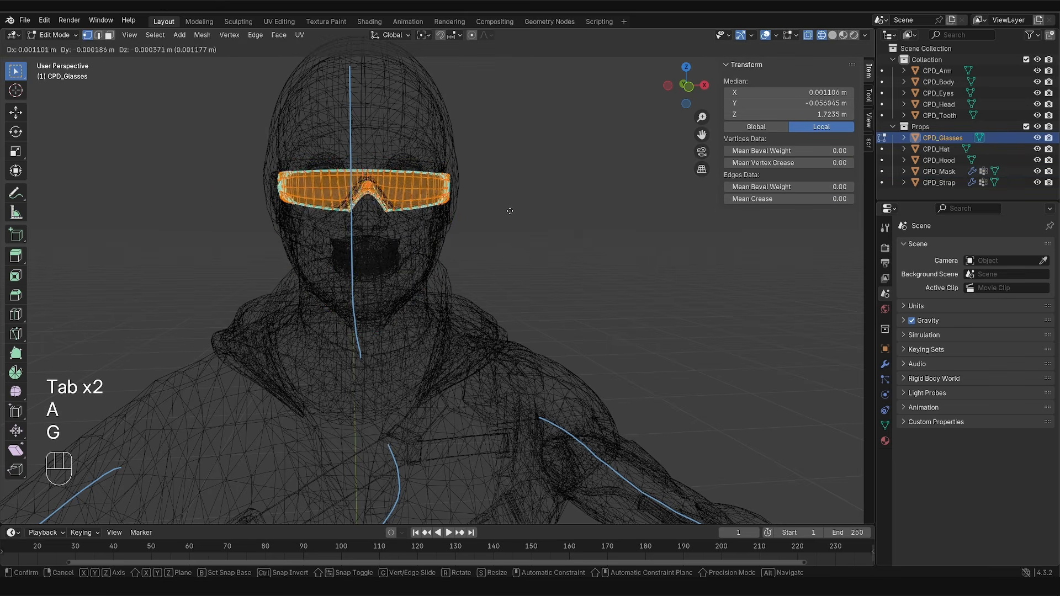
right_click(608, 205)
key("g")
key("g")
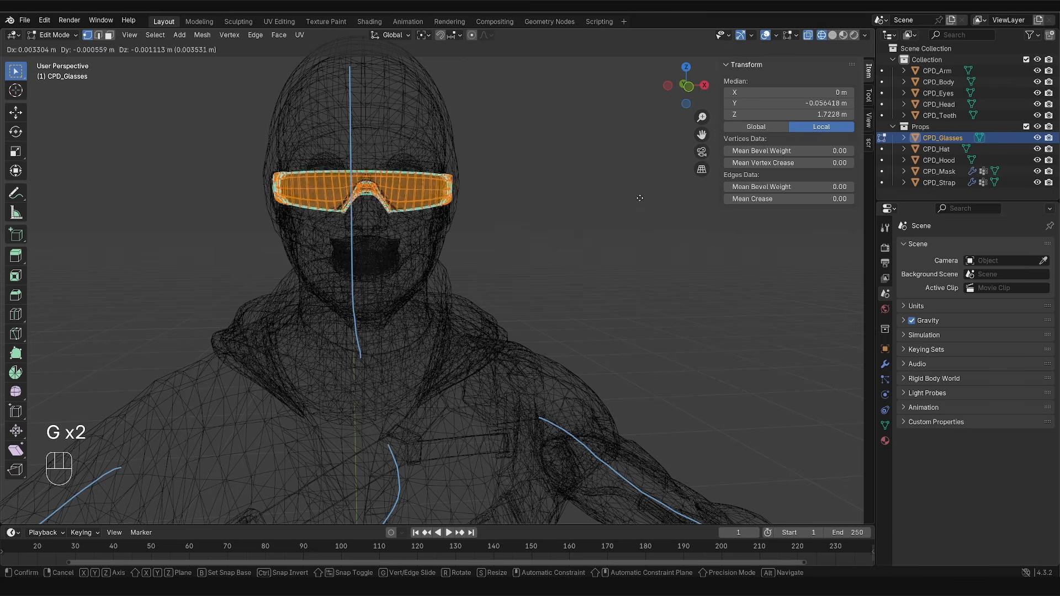
right_click(694, 213)
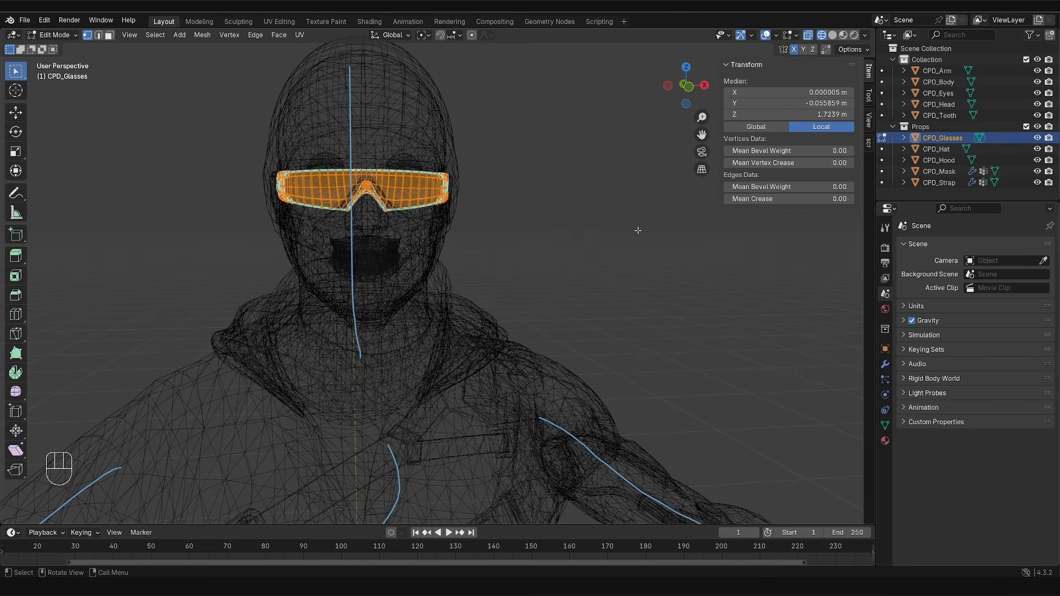
Step: Return to Object Mode and select the CPD_Body mesh, with the whole character in view
scroll(681, 196, "down", 3)
middle_click_drag(435, 393, 344, 286, "shift")
key("Tab")
left_click(306, 337)
scroll(399, 412, "down", 2)
middle_click_drag(410, 430, 366, 357)
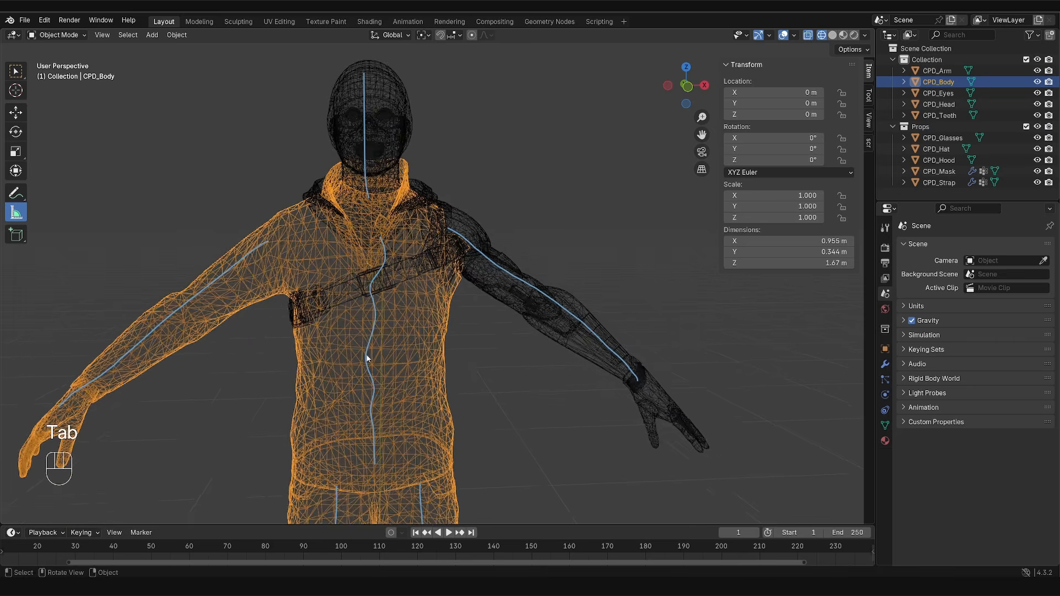
scroll(381, 387, "down", 1)
scroll(400, 441, "down", 3)
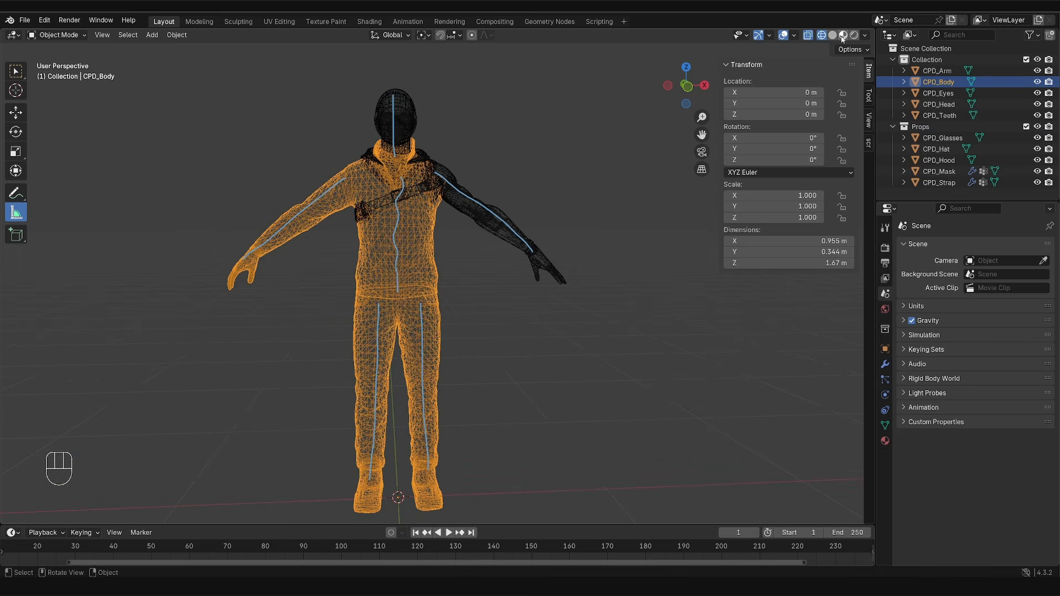
Step: Switch the viewport to Material Preview shading and view the textured character from the front
key("shift+z")
middle_click_drag(611, 290, 604, 273, "shift")
mouse_move(604, 273)
right_mouse_down()
mouse_move(378, 55)
mouse_move(367, 461)
mouse_move(244, 309)
mouse_move(440, 313)
right_mouse_up()
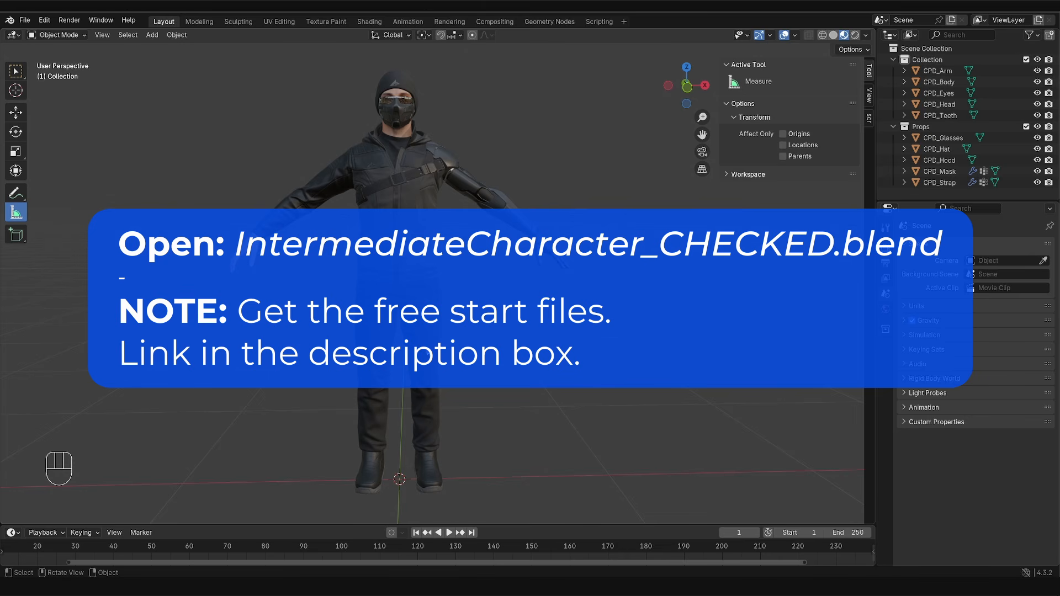
mouse_move(415, 315)
middle_mouse_down()
mouse_move(420, 329)
mouse_move(429, 312)
middle_mouse_up()
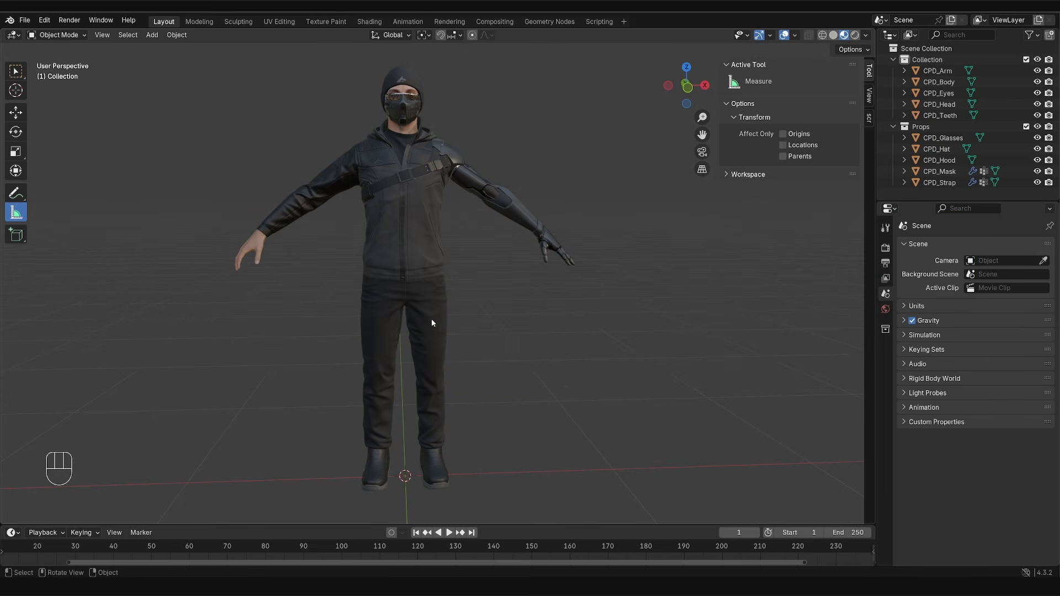
middle_click_drag(432, 323, 405, 324)
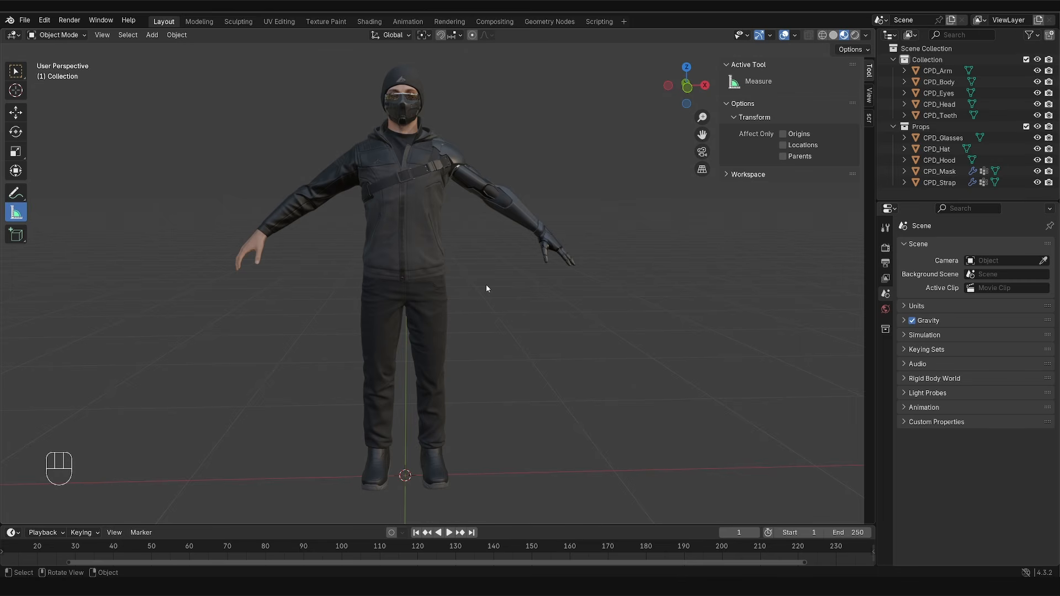
Step: Snap the 3D cursor to the world origin and add an armature there
key("shift")
key("shift+s")
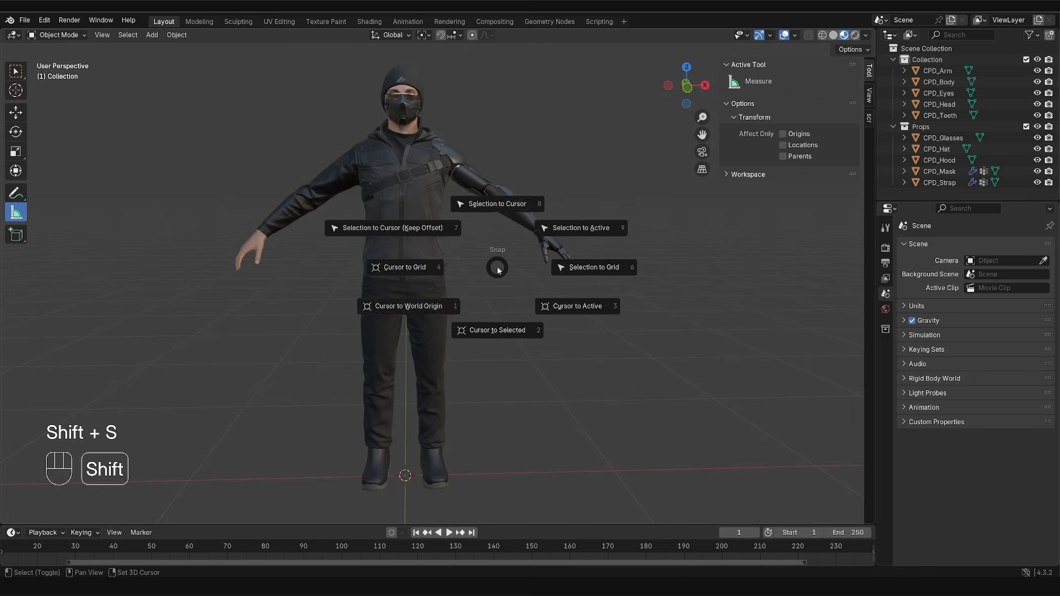
left_click(441, 303)
key("shift+a")
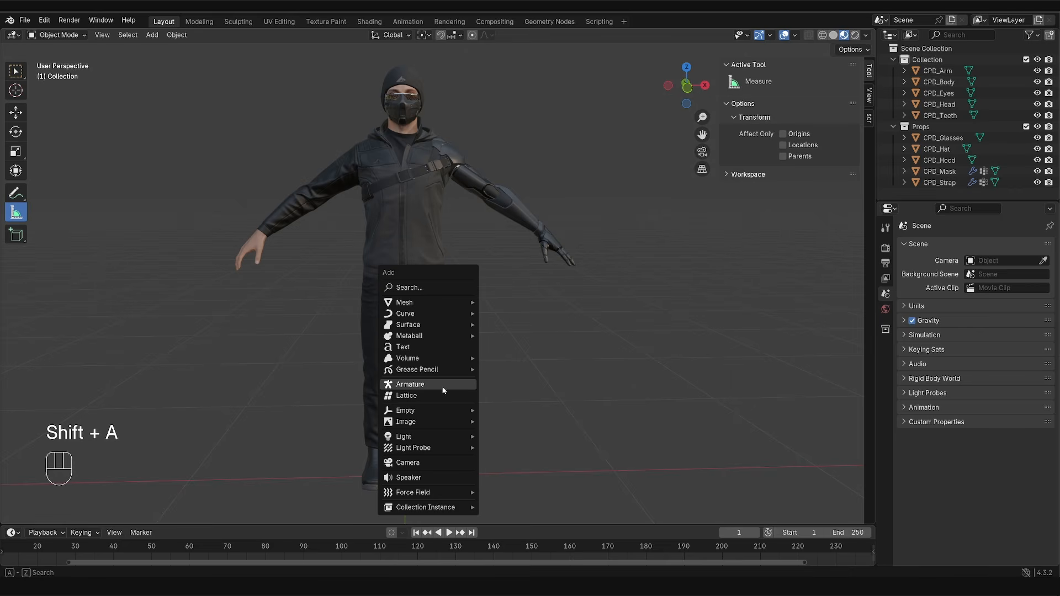
left_click(442, 389)
Step: Try moving, rotating and scaling the armature in Object Mode, and cancel the transforms
key("g")
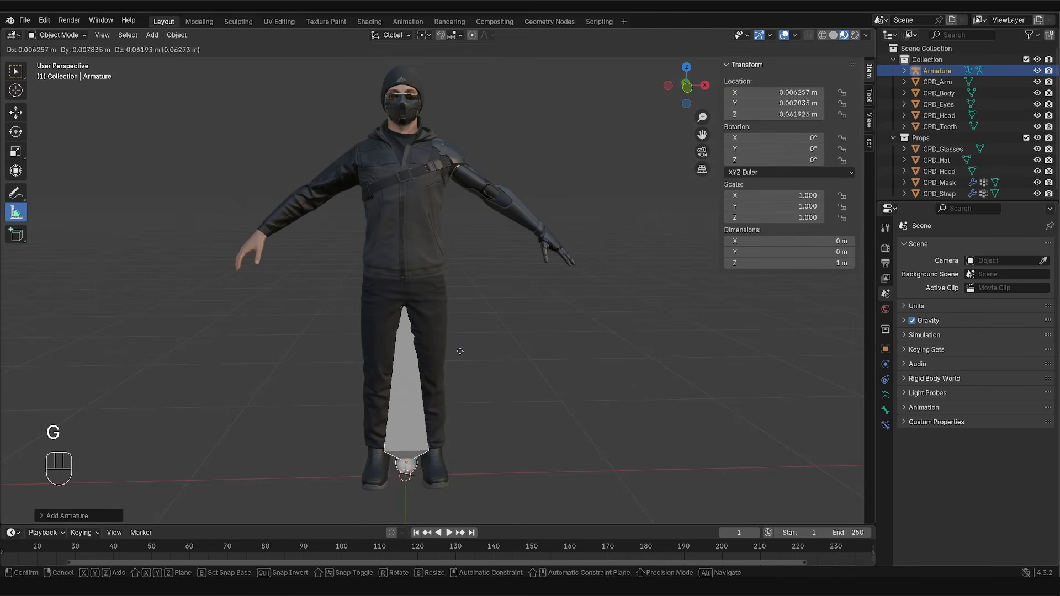
key("r")
key("s")
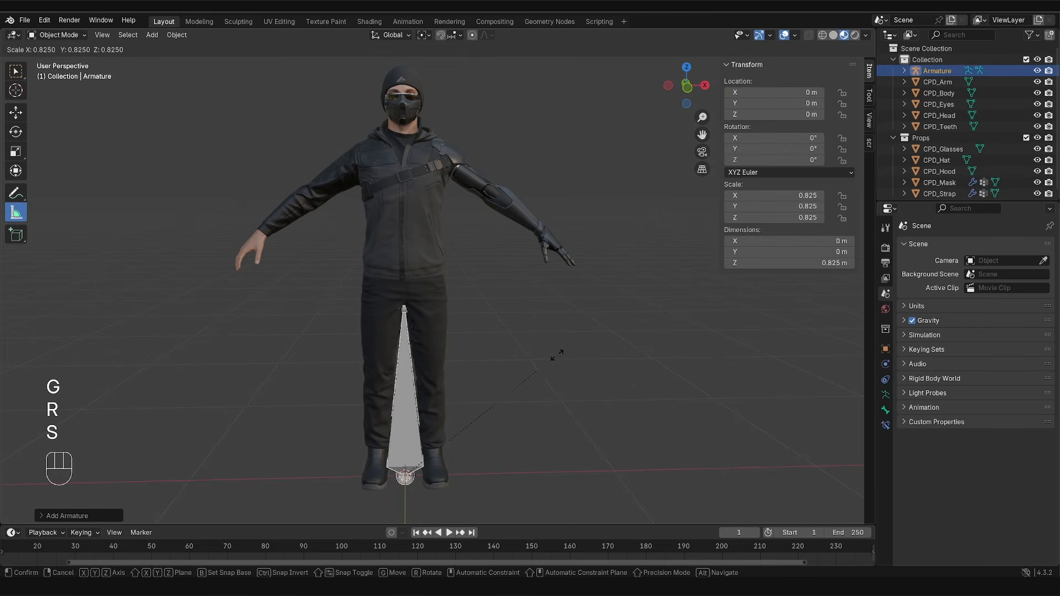
right_click(535, 349)
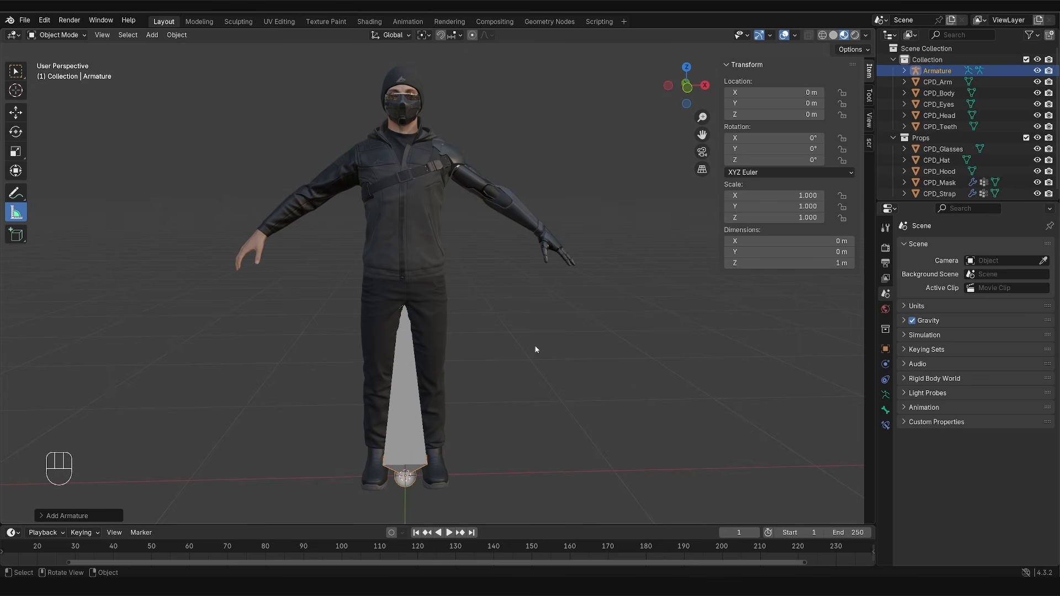
Step: Set the armature to display In Front of the character and enter its Edit Mode
left_click(885, 395)
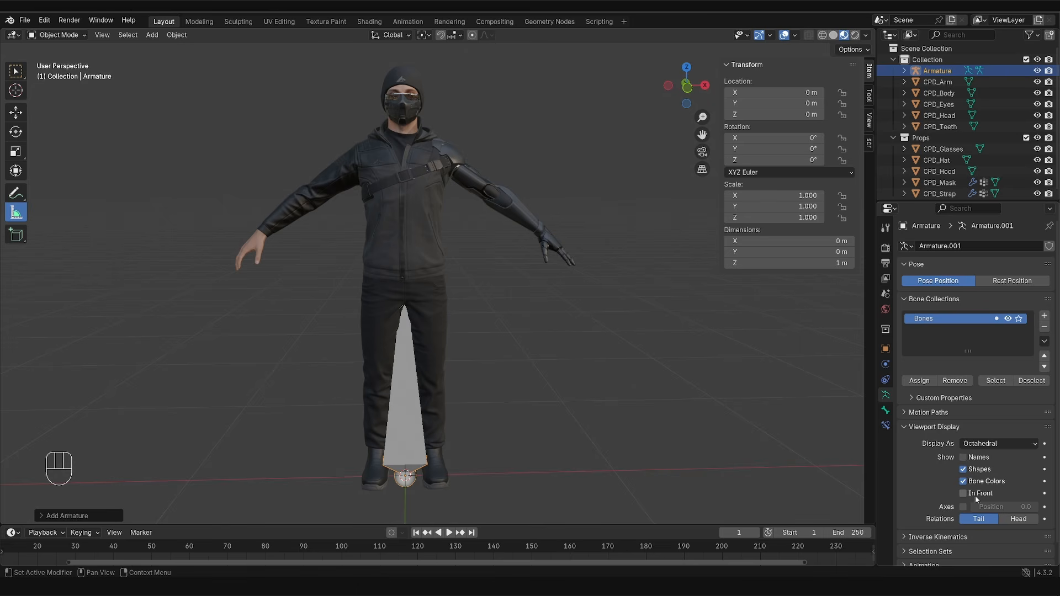
left_click(964, 494)
key("Tab")
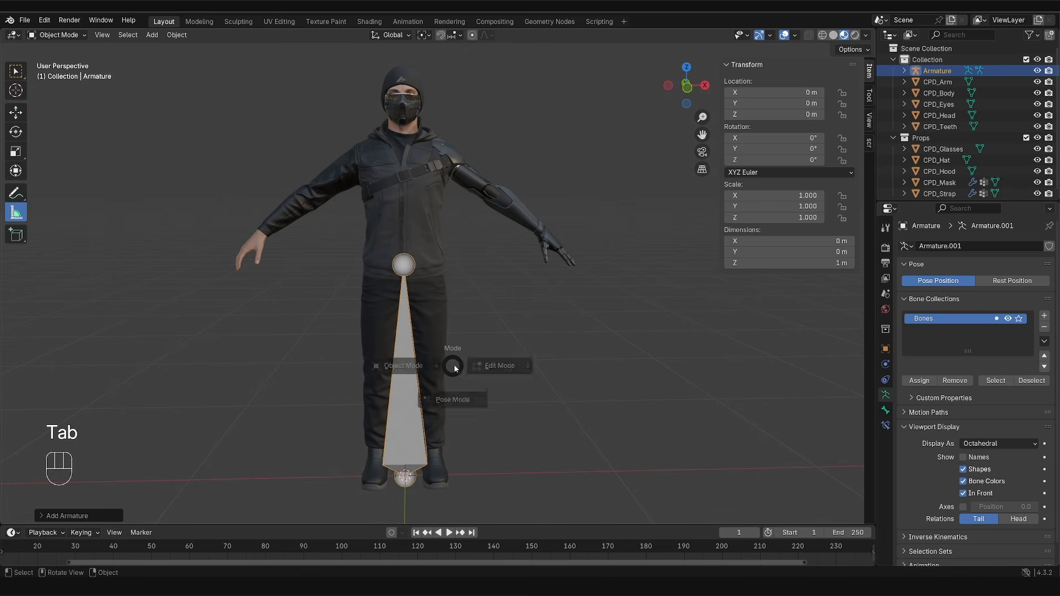
left_click(548, 366)
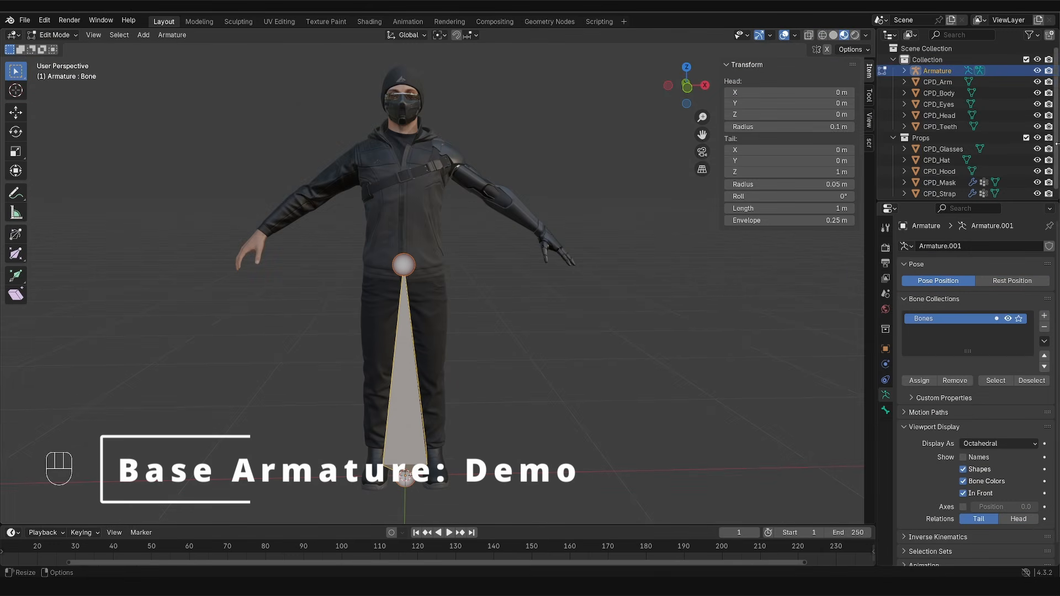
Step: Hide the Props collection and collapse it in the outliner
left_click(1037, 138)
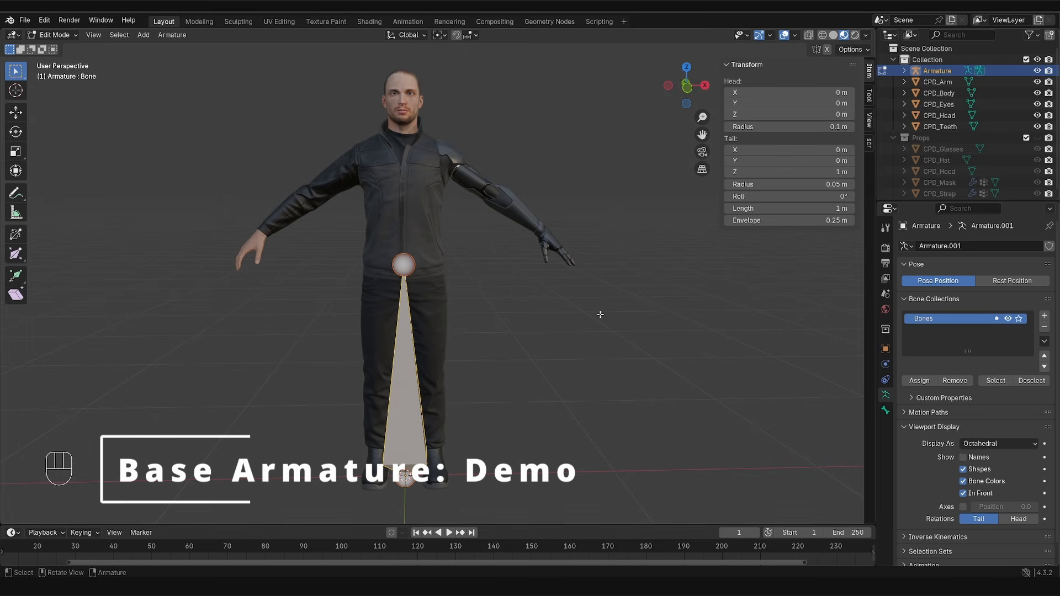
left_click(893, 140)
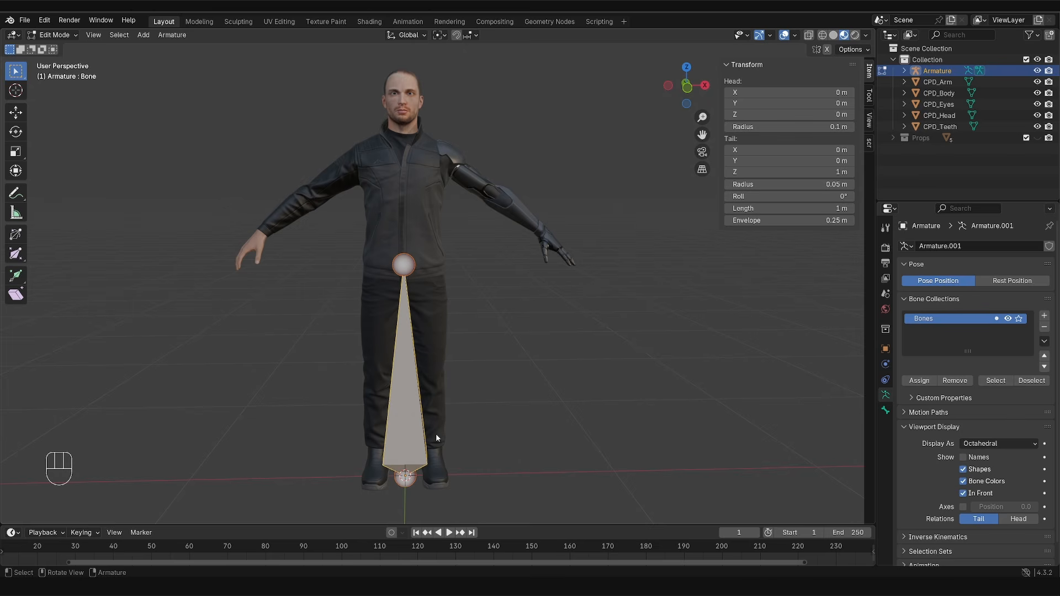
Step: Raise the bone along Z by about 0.94 m and scale it down to a length of about 0.59 m
key("g")
key("z")
left_click(449, 239)
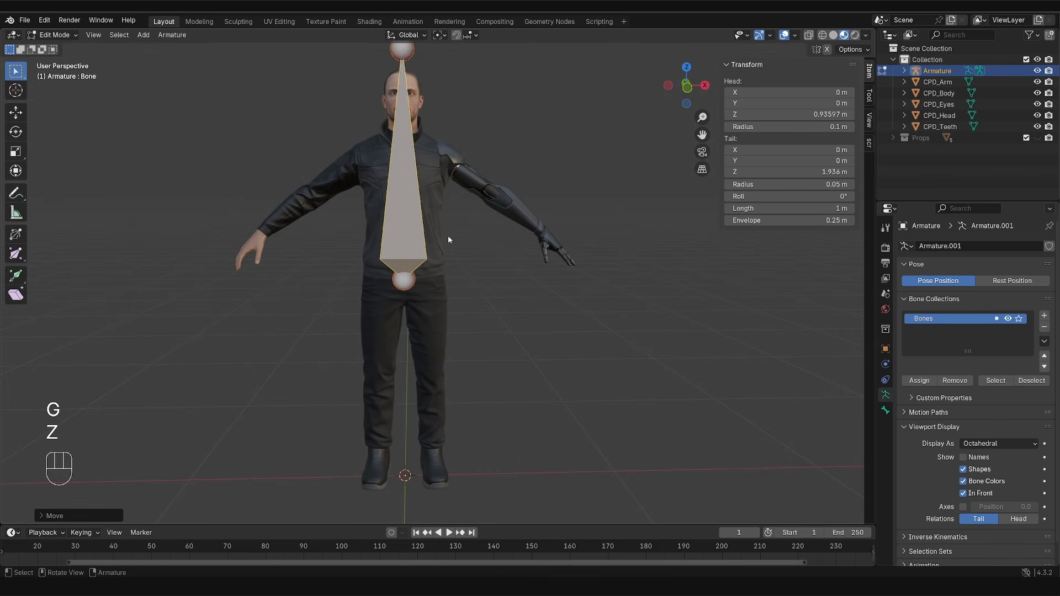
key("s")
left_click(485, 271)
Step: In side view, fit the spine bone inside the torso from the pelvis to the base of the neck, about 0.68 m long
key("KP_3")
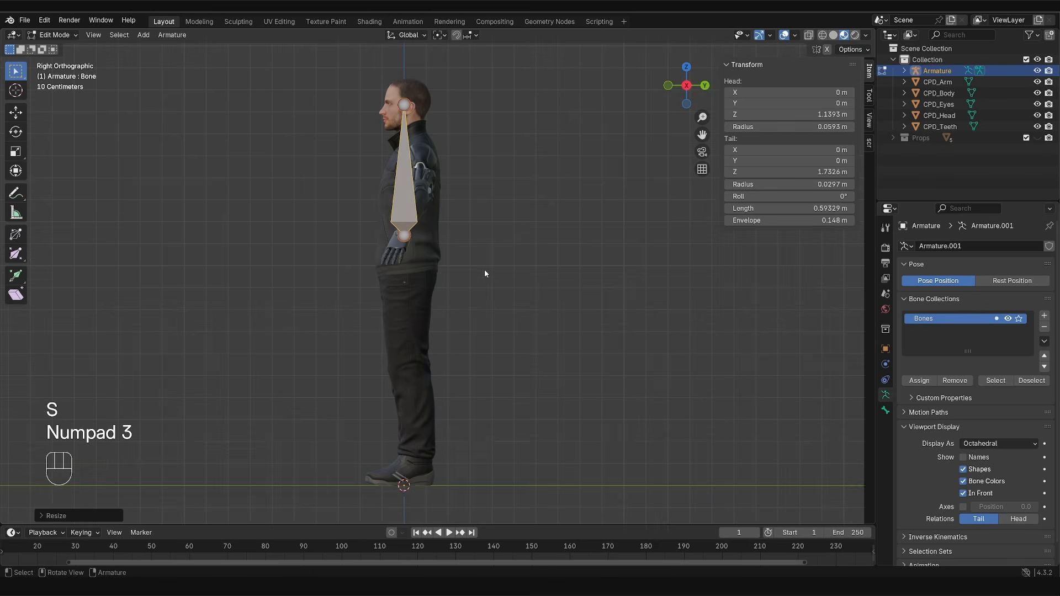
key("g")
key("g")
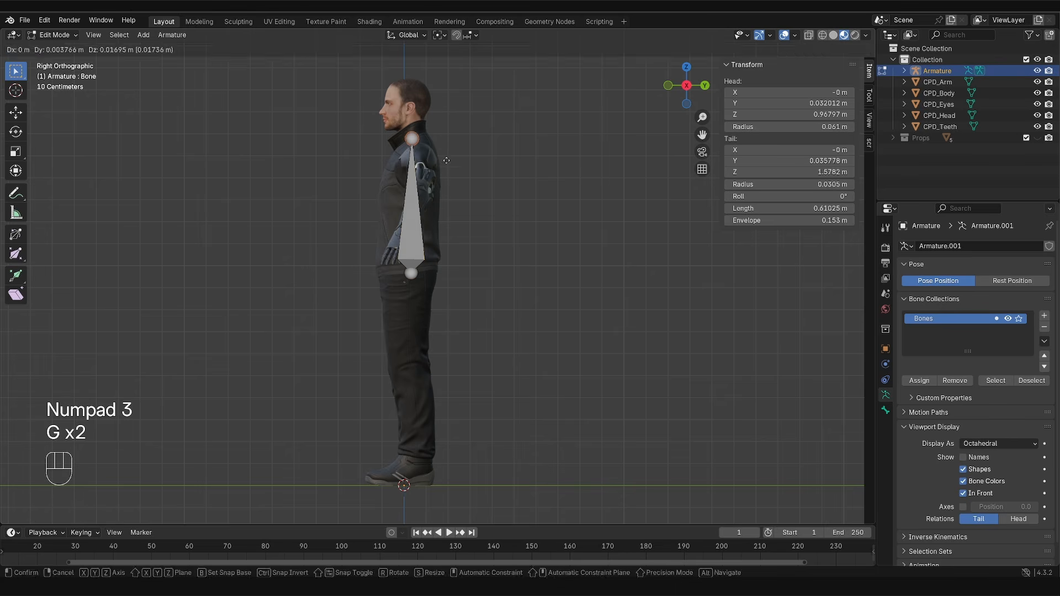
key("g")
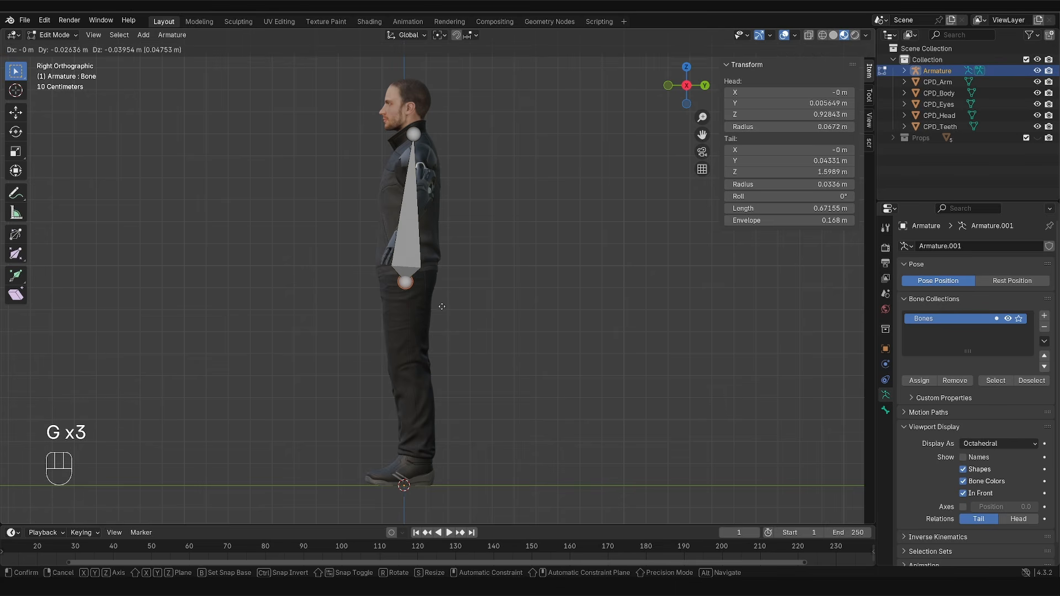
left_click(442, 306)
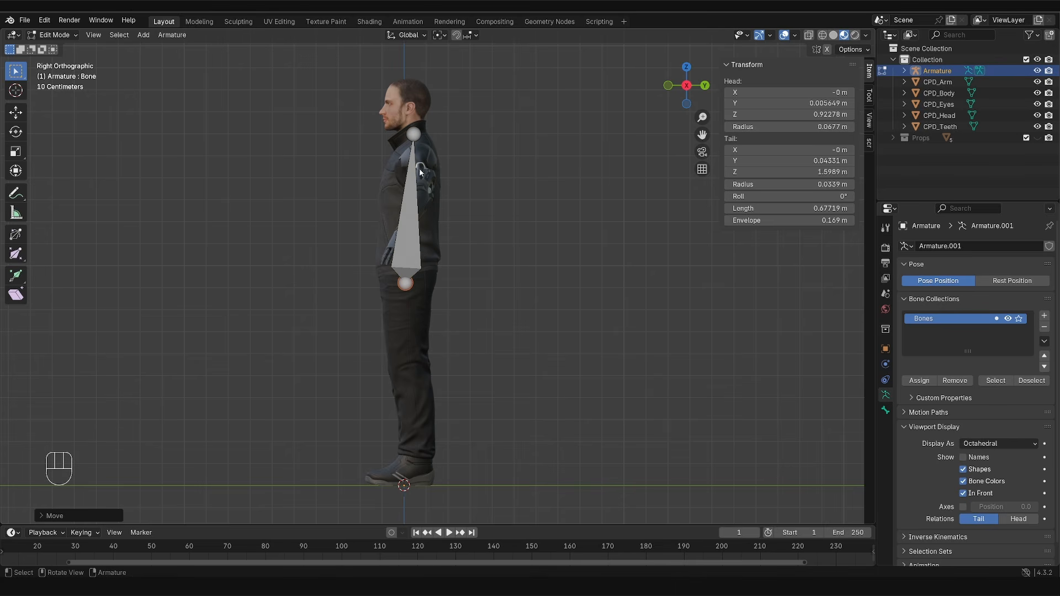
Step: Subdivide the whole spine bone with 4 cuts
left_click(411, 187)
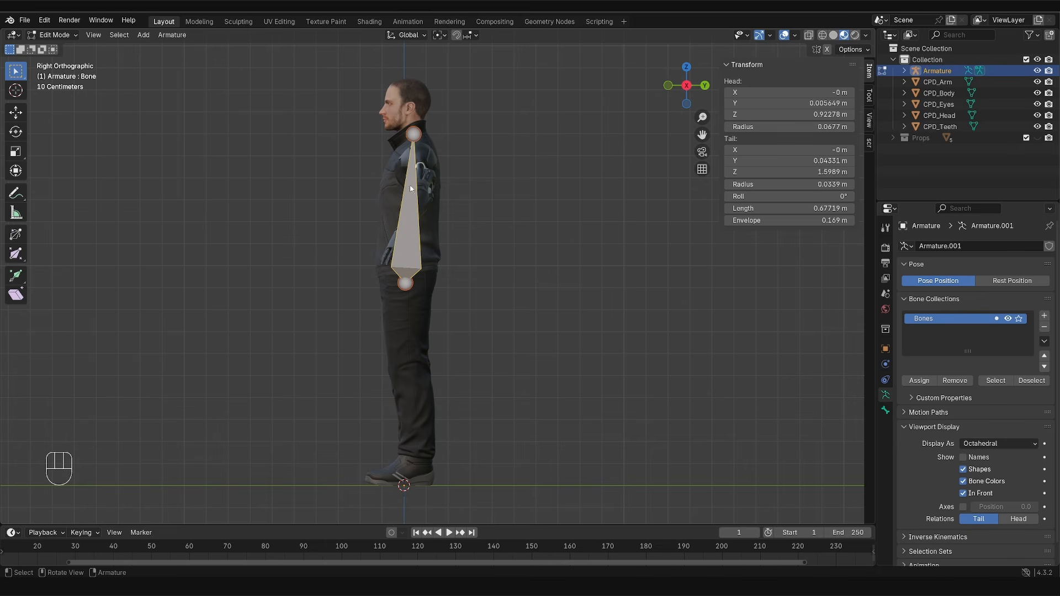
right_click(463, 158)
left_click(463, 157)
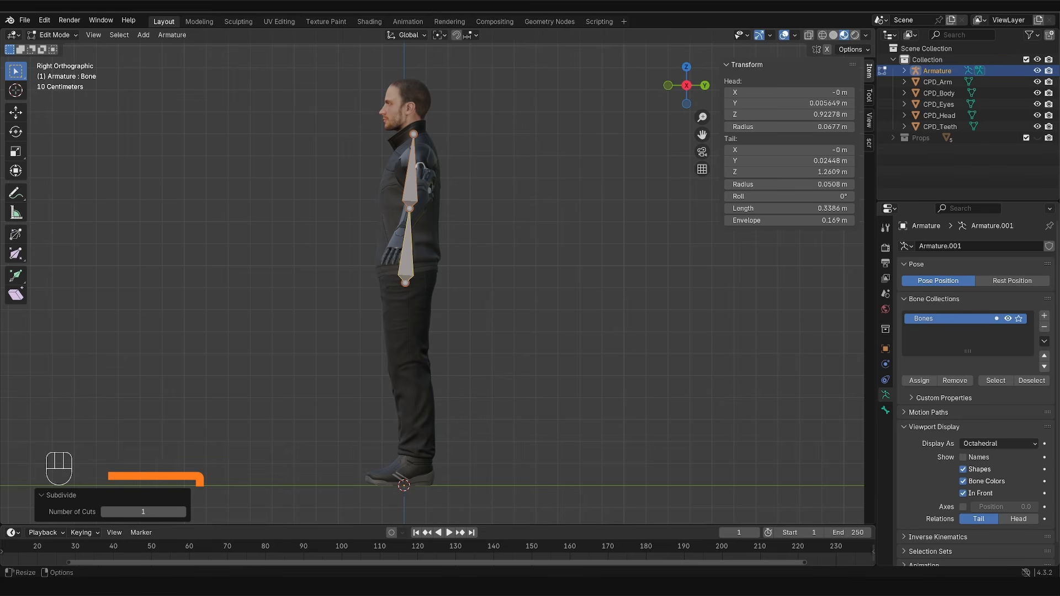
left_click(184, 512)
left_click(183, 512)
left_click(183, 512)
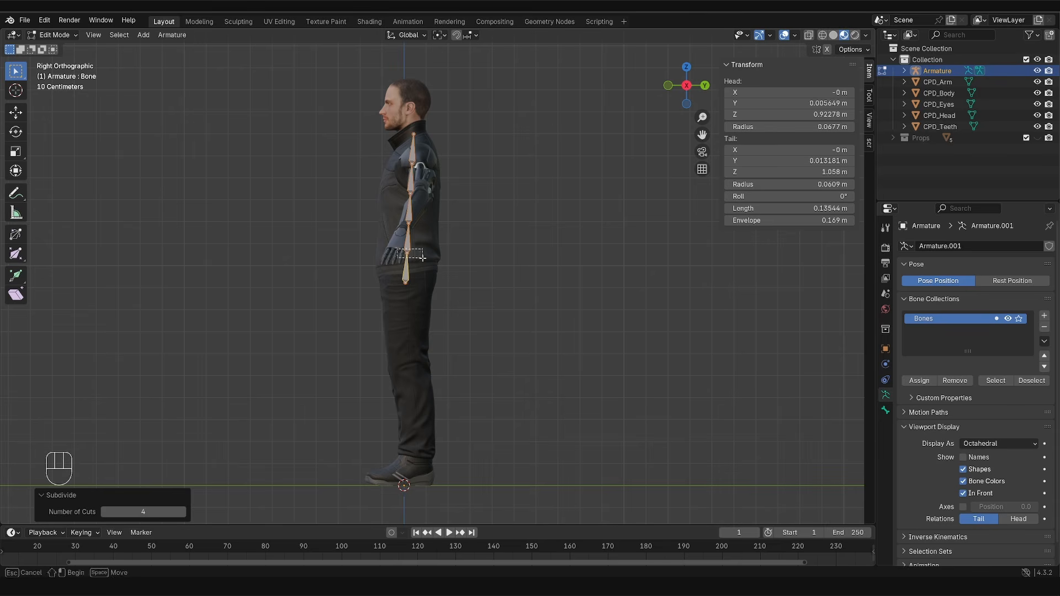
Step: In side view, reposition the three lowest spine joints to follow the curve of the lower back
left_click(405, 282)
key("g")
left_click(407, 285)
left_click(407, 253)
key("g")
key("g")
left_click(426, 257)
left_click(408, 223)
key("g")
left_click(424, 248)
Step: In side view, reposition the three upper spine joints along the chest up to the base of the neck
left_click_drag(401, 185, 425, 203)
key("g")
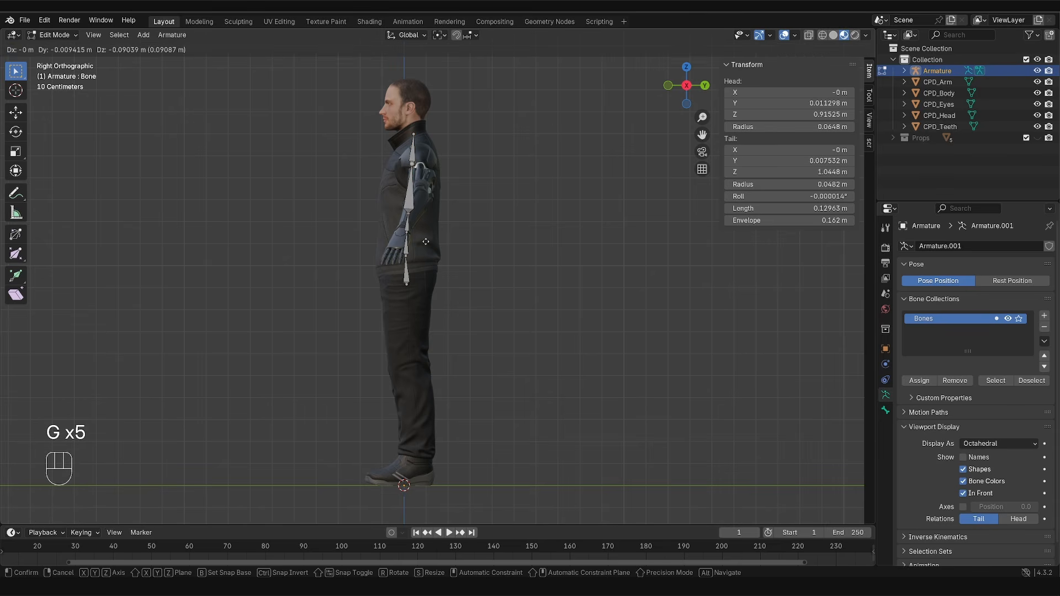
left_click(424, 221)
left_click_drag(402, 155, 426, 172)
key("g")
left_click(425, 188)
left_click_drag(402, 126, 428, 144)
left_click_drag(421, 206, 423, 208)
key("g")
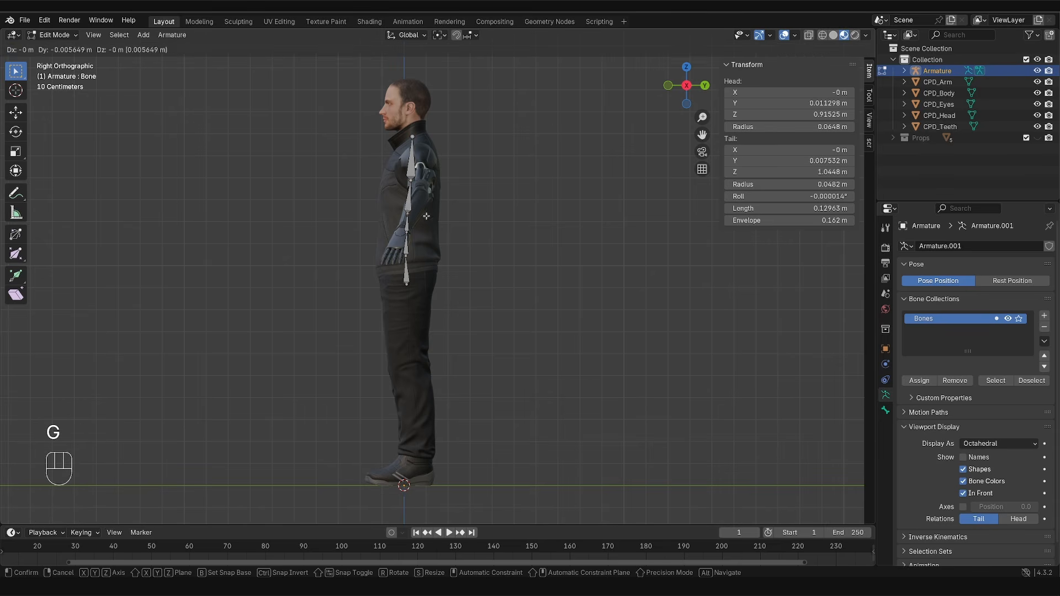
left_click(416, 239)
Step: In front view, move the four lowest spine joints along Z to about 0.89, 1.03, 1.12 and 1.21 m
key("KP_1")
key("g")
key("z")
left_click(418, 297)
left_click_drag(398, 248, 424, 264)
key("g")
key("z")
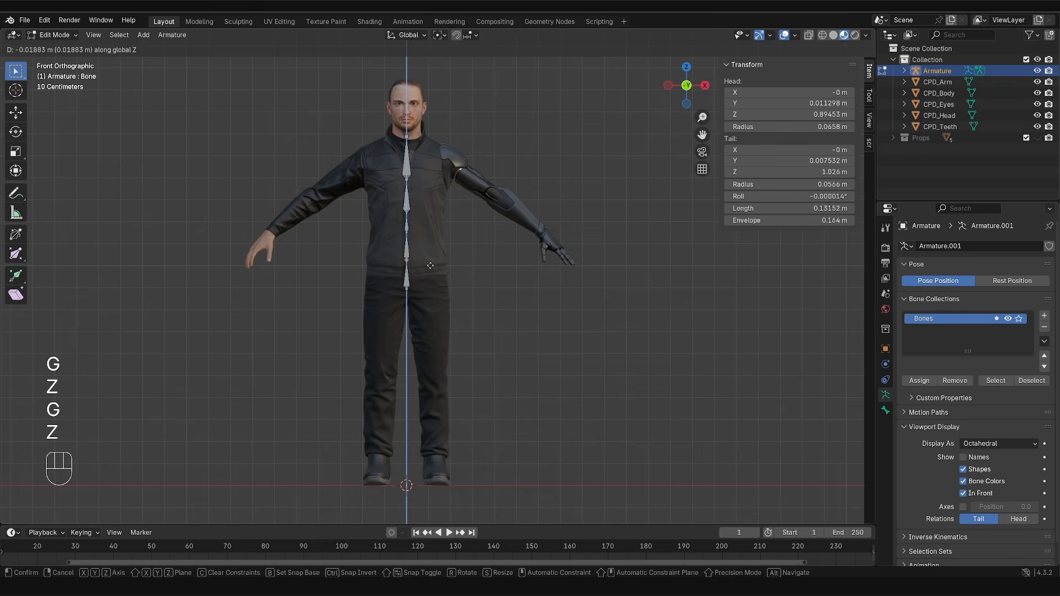
left_click(424, 264)
key("g")
key("z")
left_click(424, 238)
key("g")
key("z")
left_click(424, 217)
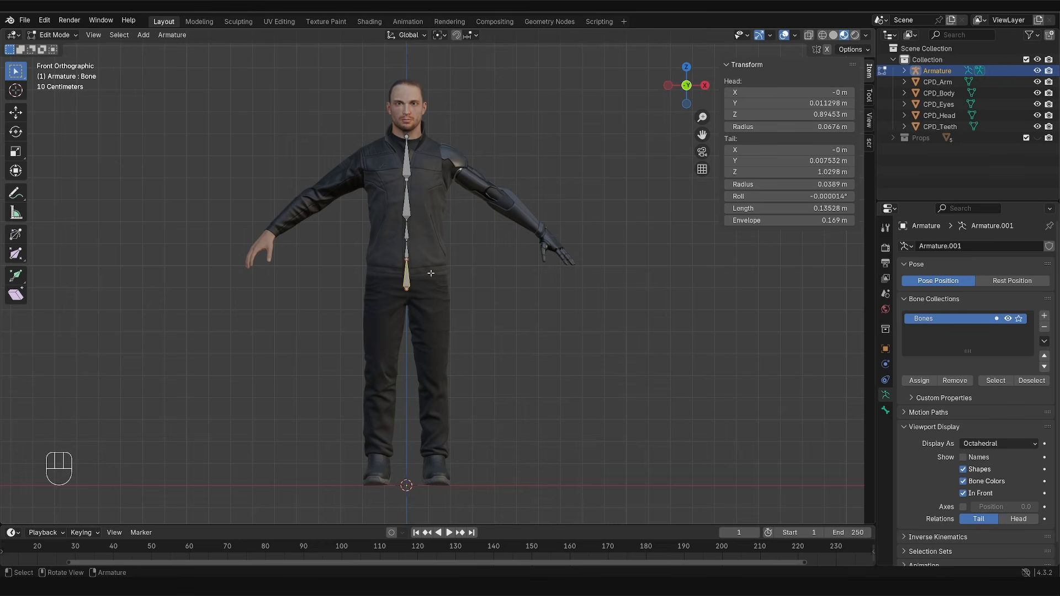
Step: Name the lowest bone for the pelvis, and name the two bones above it spine1 and spine2
key("F2")
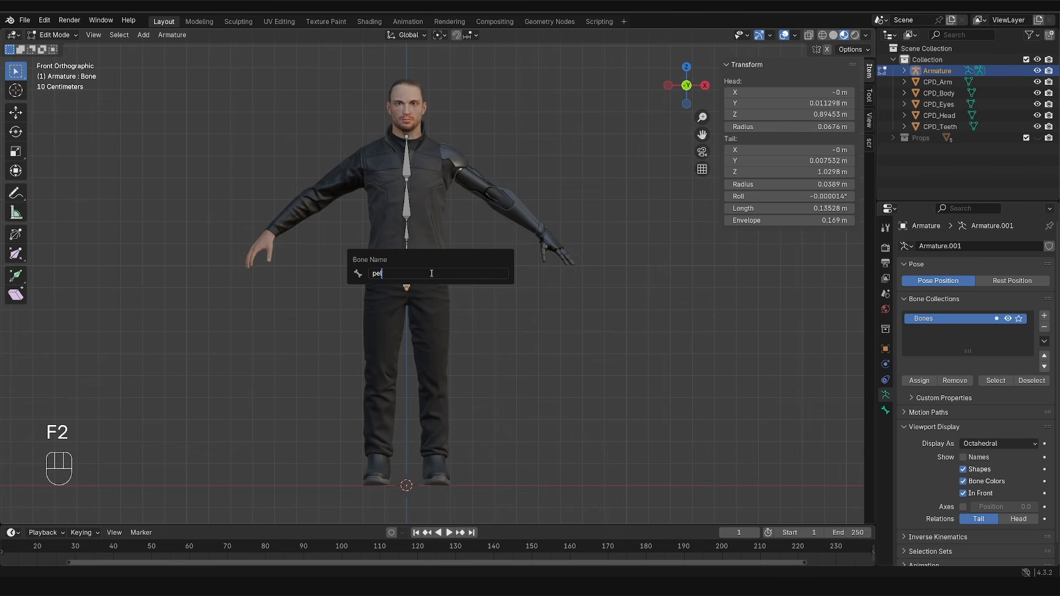
key("Return")
key("bracketright")
key("F2")
type("spine1")
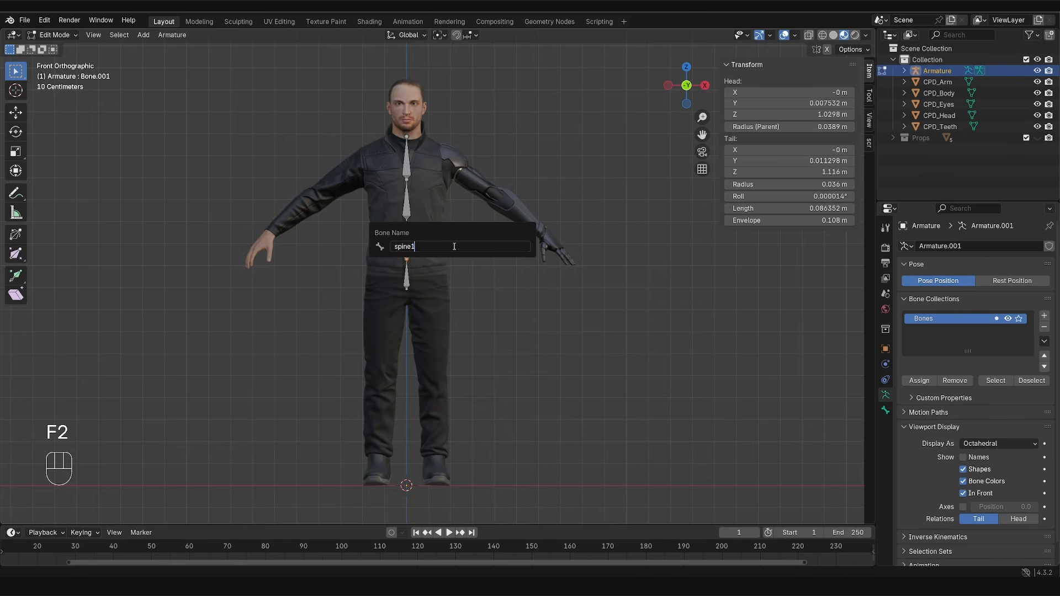
key("Return")
key("bracketright")
key("F2")
type("spine2")
key("Return")
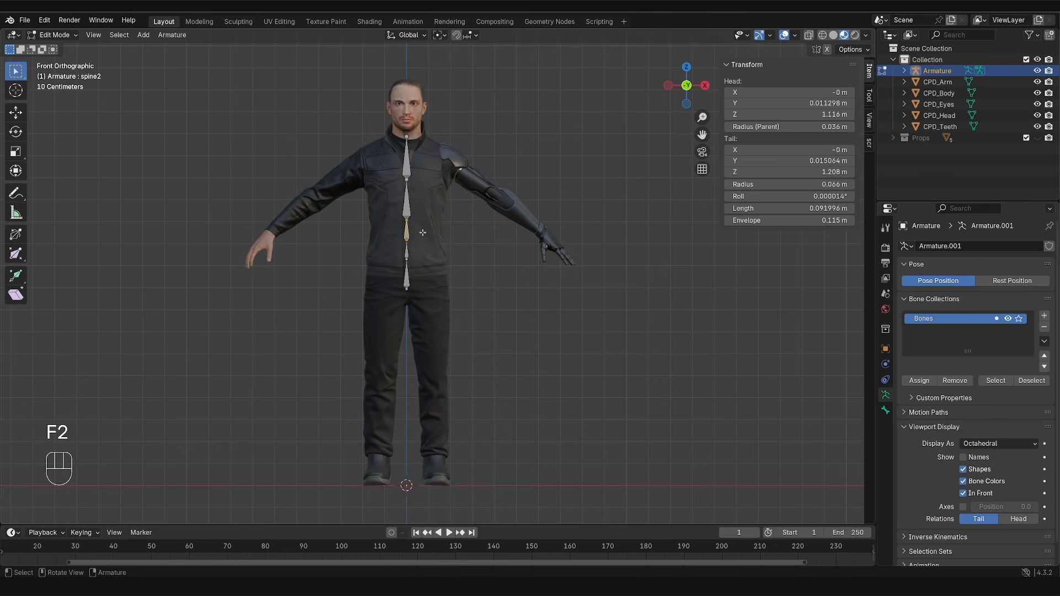
Step: Name the two upper bones of the spine chain chest1 and chest2
key("bracketright")
key("F2")
type("chest1")
key("Return")
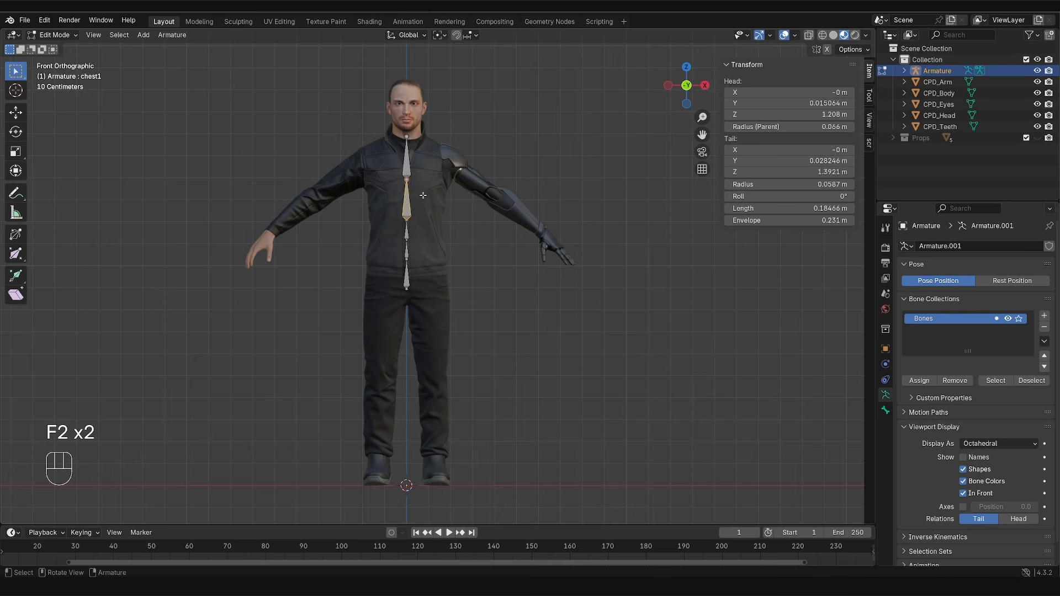
key("bracketright")
key("F2")
type("chest2")
key("Return")
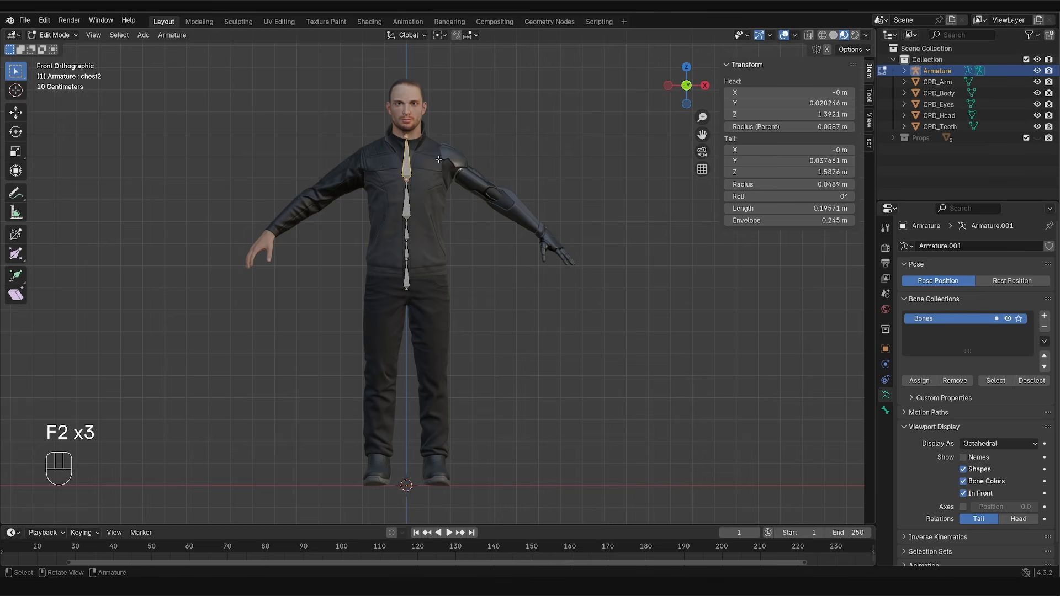
Step: In side view, extrude a neck bone about 0.09 m long from the chest and a vertical head bone about 0.18 m long
left_click(413, 199)
left_click(409, 196)
key("KP_3")
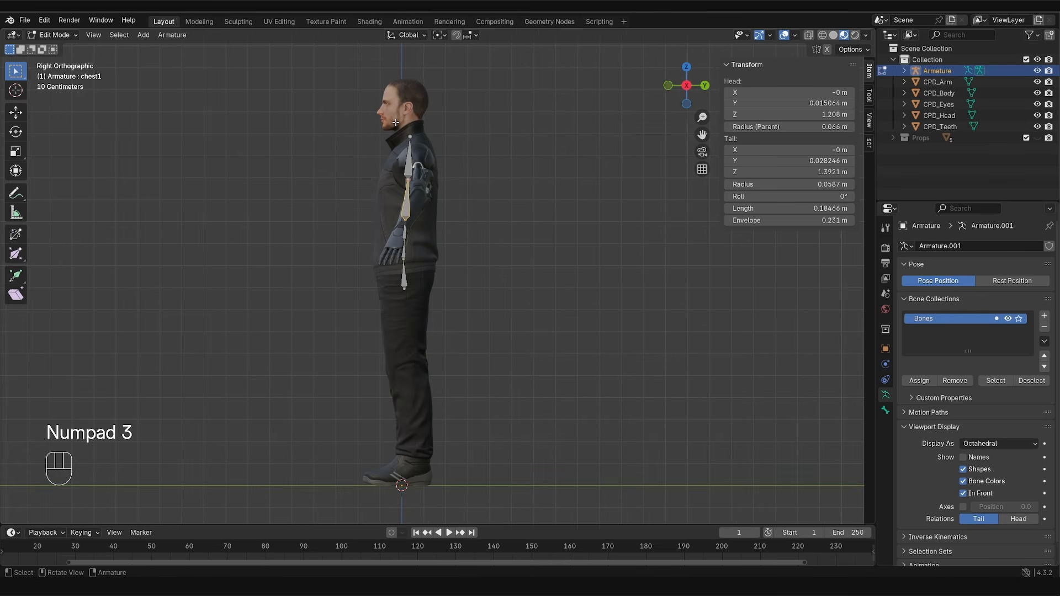
scroll(430, 145, "up", 1)
key("e")
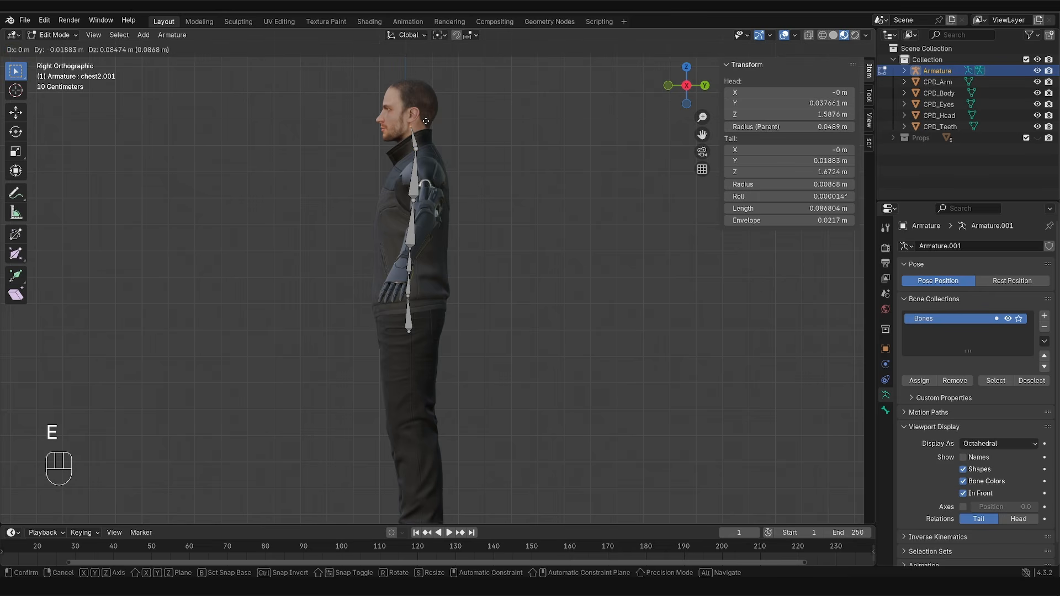
left_click(425, 121)
key("e")
key("z")
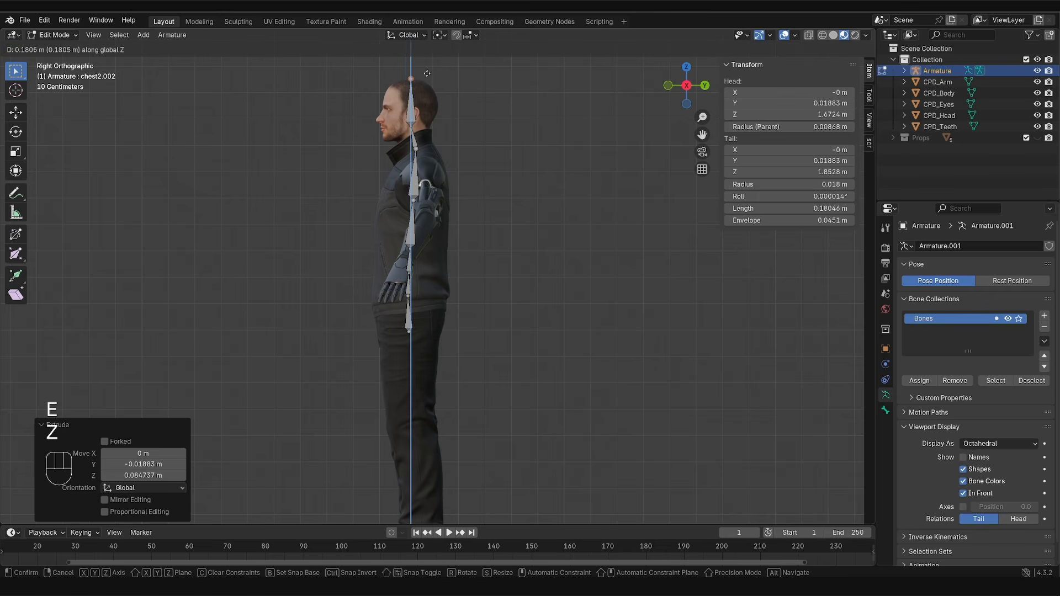
left_click(427, 73)
Step: Name the two extruded bones neck and head
left_click(414, 138)
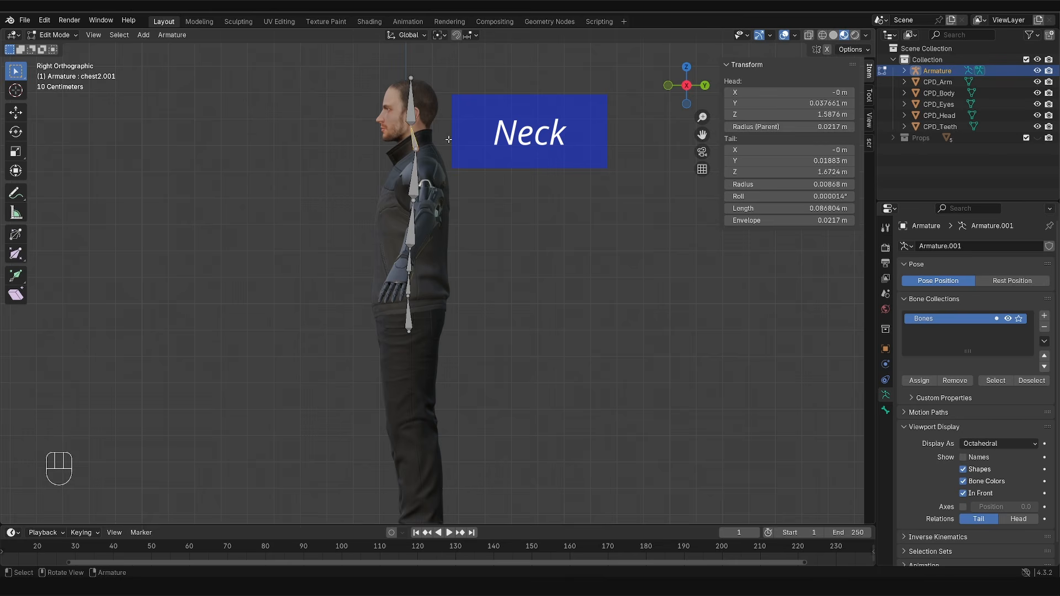
key("F2")
left_click(426, 119)
key("F2")
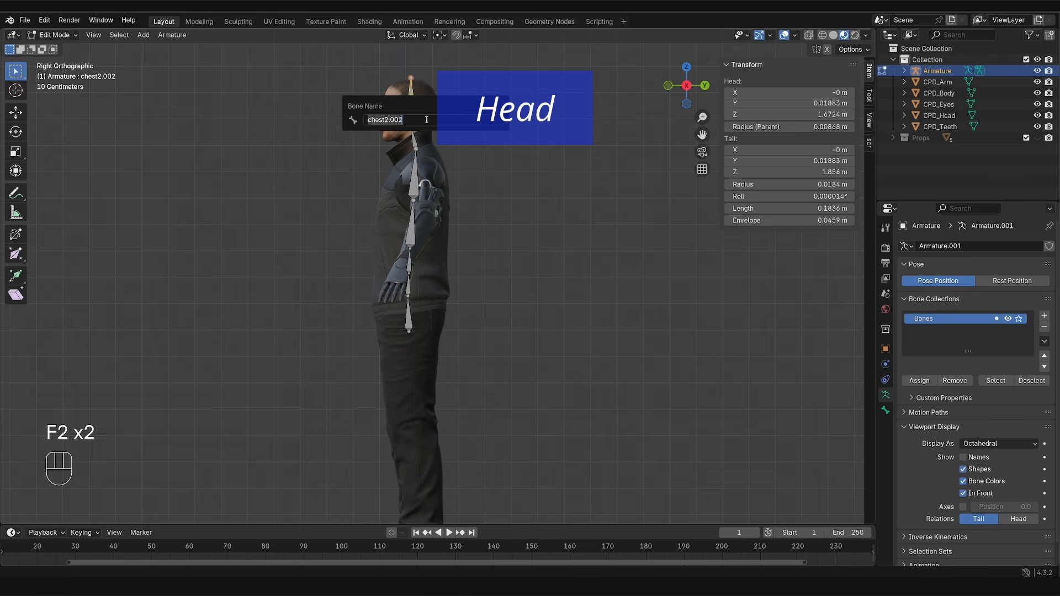
type("head")
key("Return")
Step: Add a separate bone in front view, rotate it to horizontal, scale it to about 0.15 m and place it at the character's right shoulder
middle_click_drag(427, 125, 523, 292)
key("KP_1")
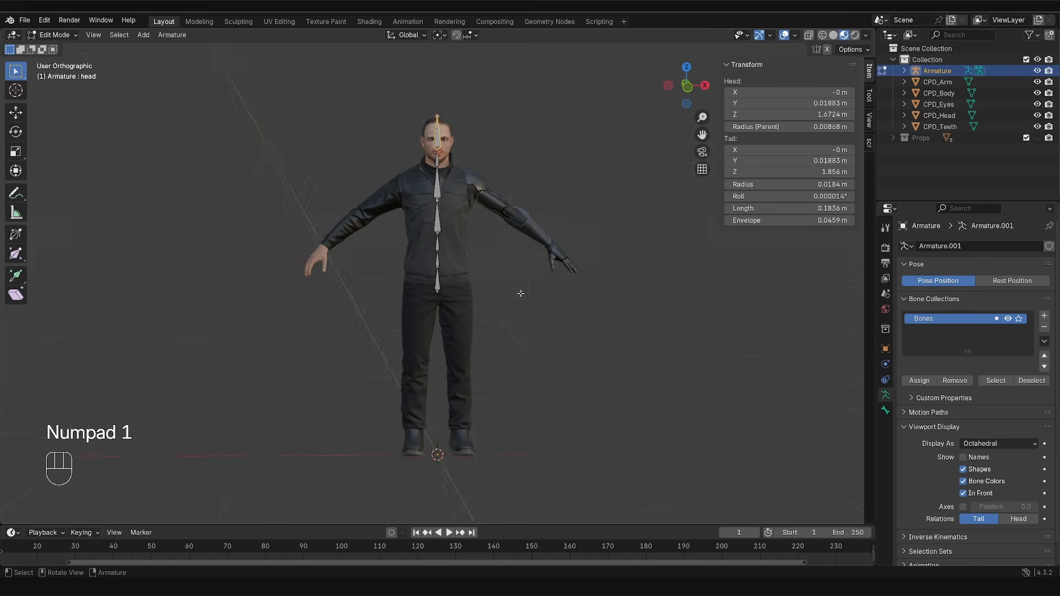
key("shift+a")
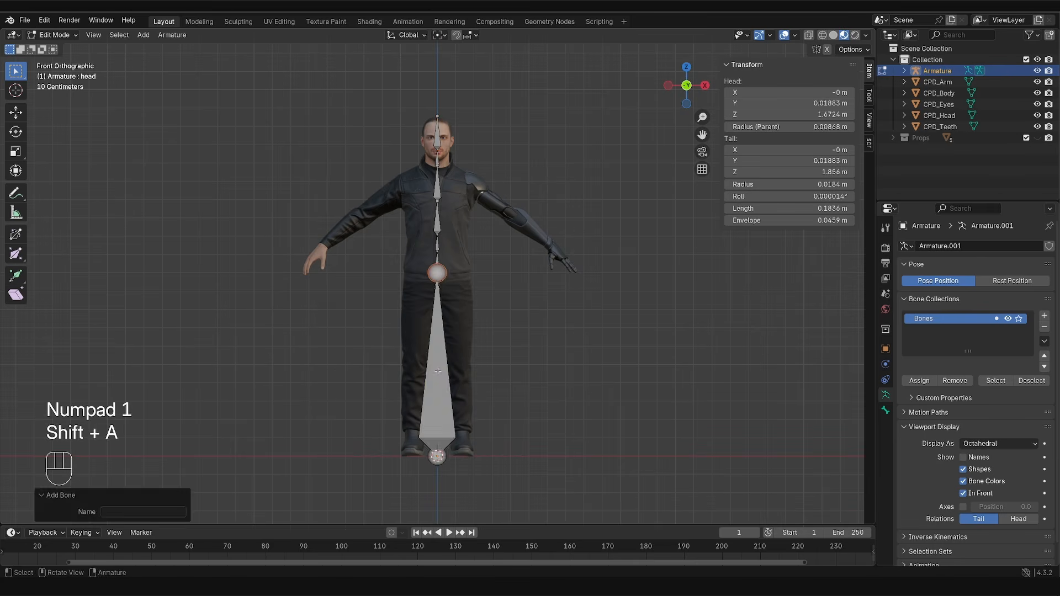
key("r")
left_click(696, 316)
key("s")
left_click(493, 371)
key("g")
key("s")
key("g")
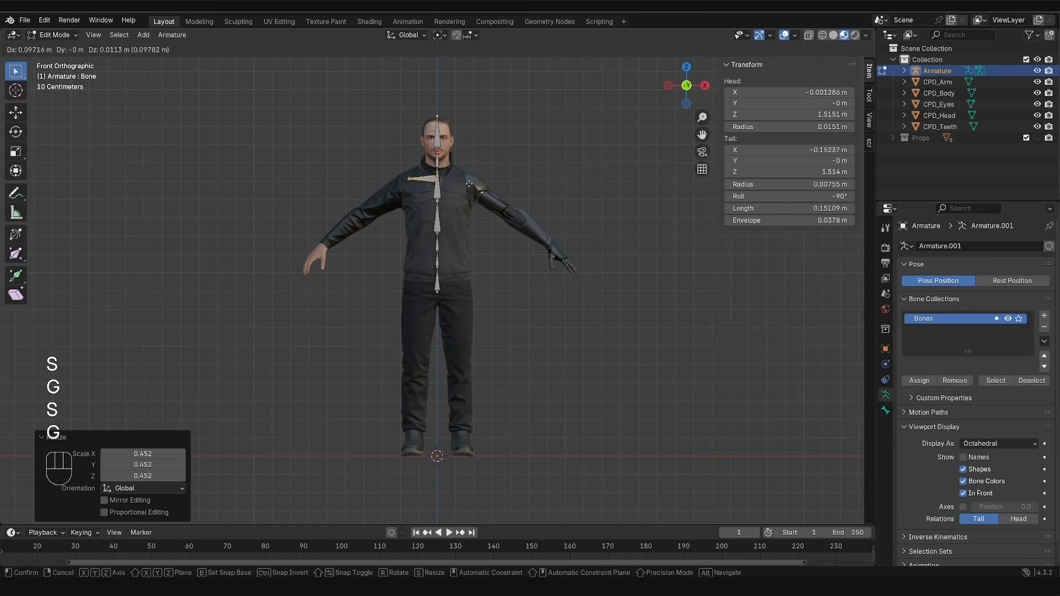
left_click(473, 228)
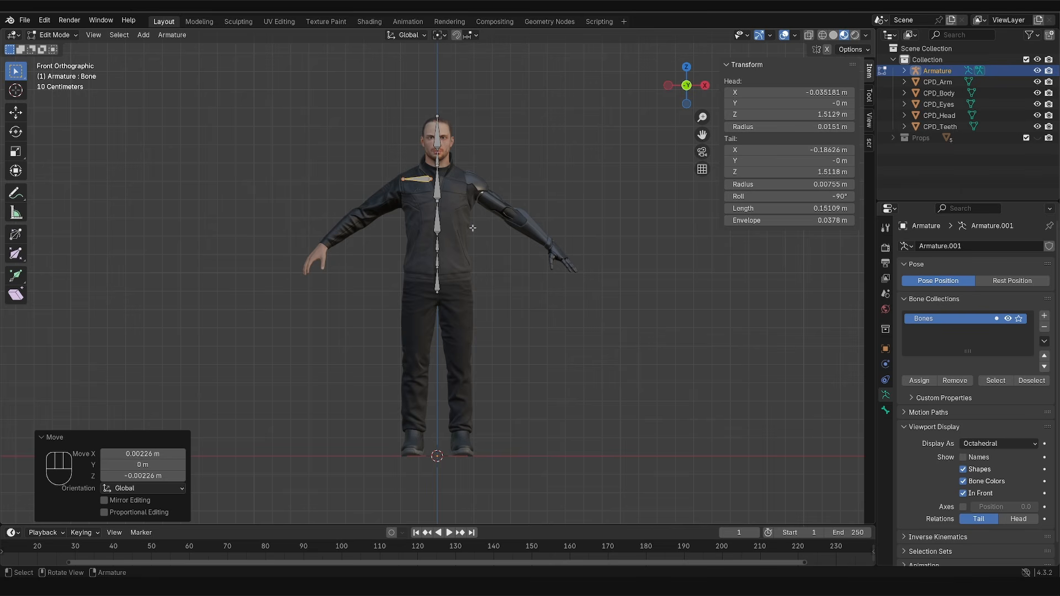
Step: Move the shoulder bone back along Y to about 0.05 m and scale it down slightly to a length of about 0.148 m
middle_click_drag(475, 224, 546, 246)
key("shift+space")
key("g")
left_click_drag(378, 174, 368, 171)
key("KP_7")
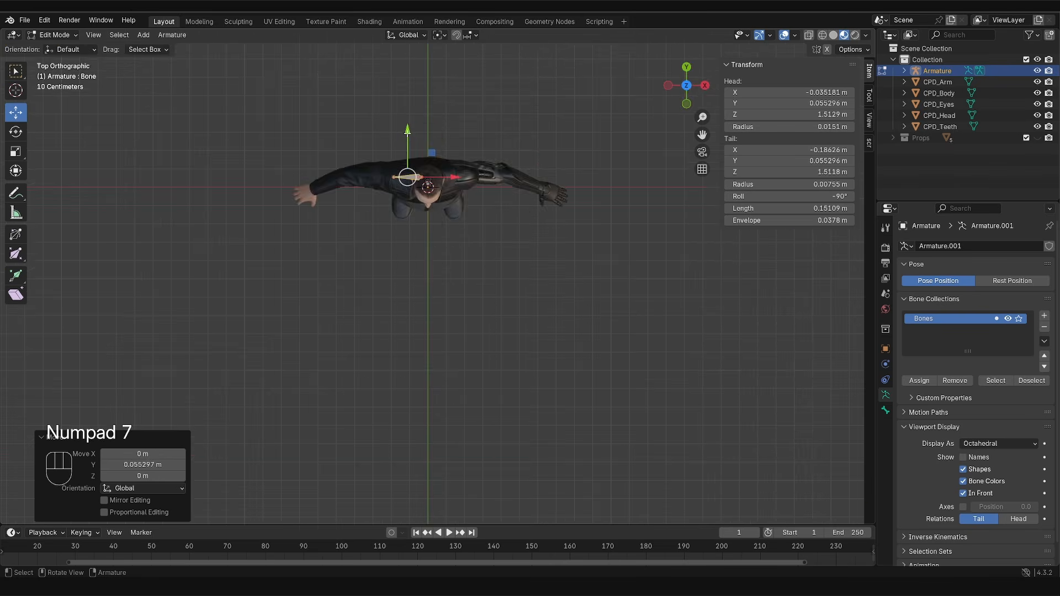
left_click_drag(407, 133, 406, 135)
key("KP_1")
key("s")
left_click(407, 136)
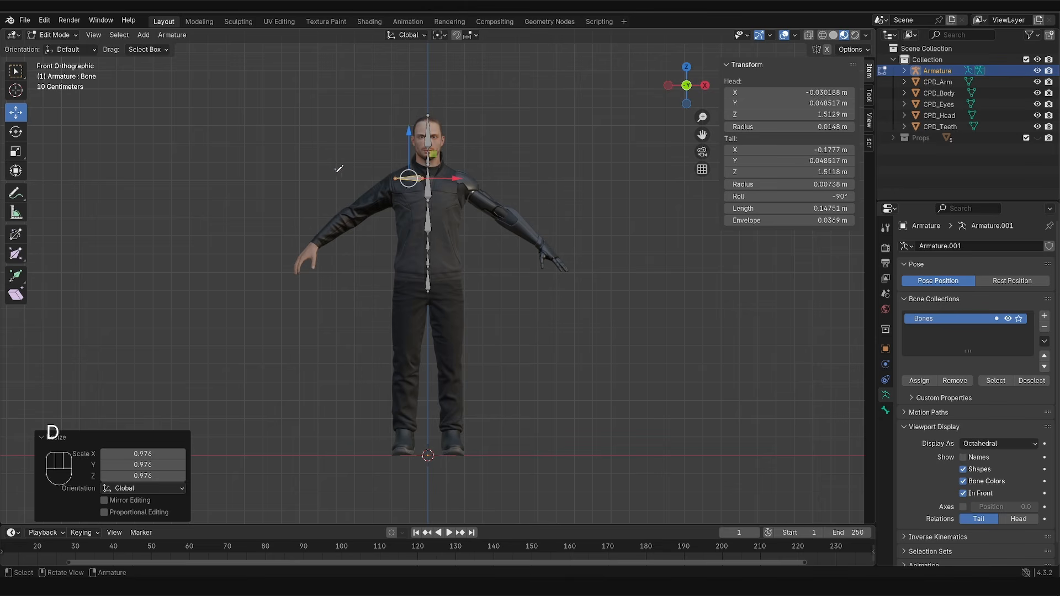
Step: Rename the shoulder bone to shoulder.R, marking the character's right arm with a temporary annotation arrow
left_click_drag(336, 170, 351, 196)
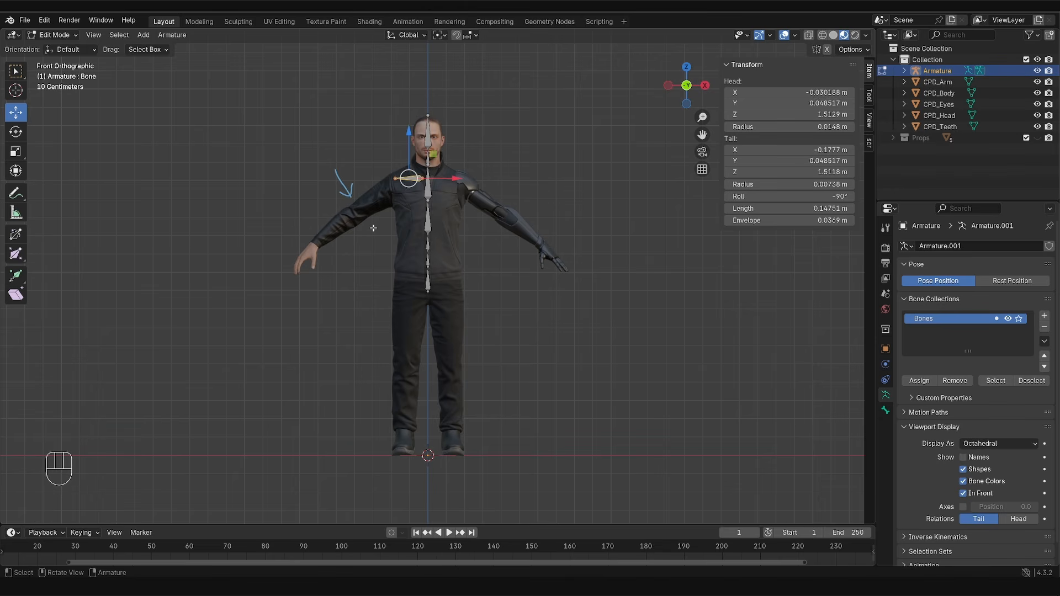
key("F2")
type("should")
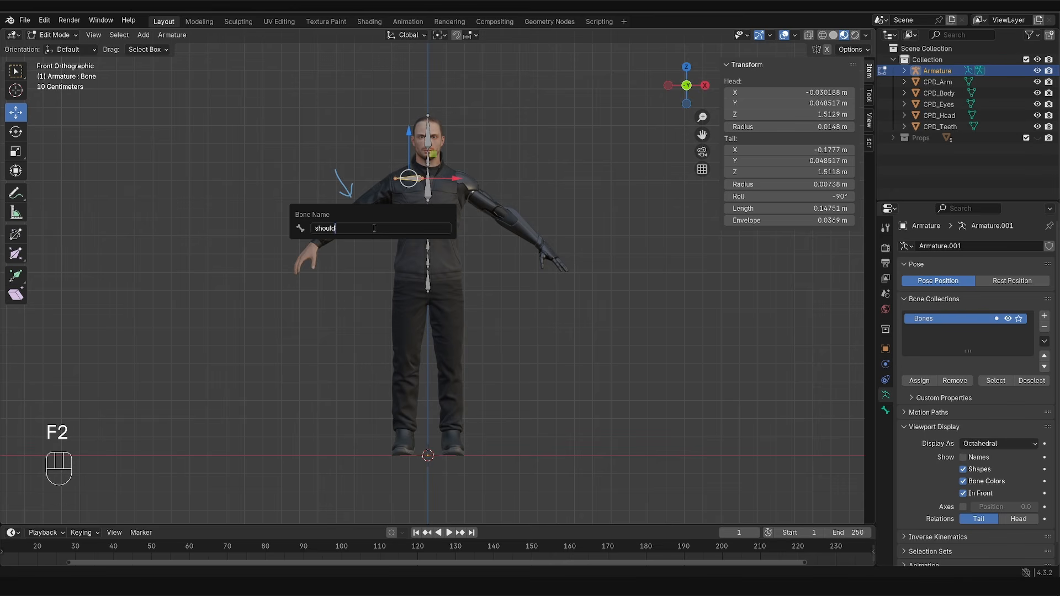
type("er.R")
key("Return")
right_click_drag(353, 200, 305, 163)
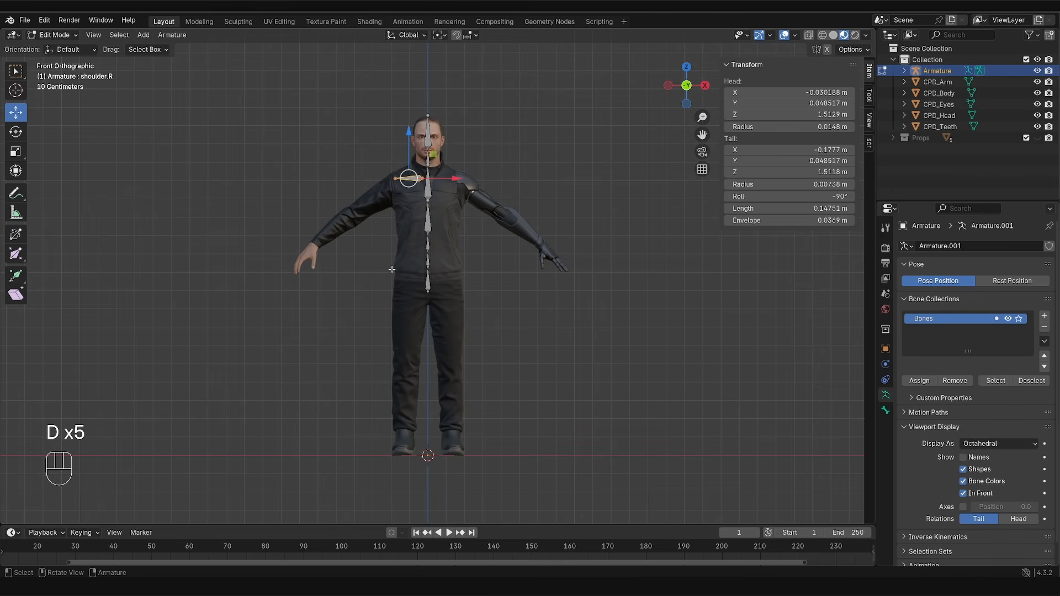
Step: Duplicate the shoulder bone, rotate the copy by about -34° and move it onto the character's right arm
key("shift+d")
left_click(358, 300)
key("r")
left_click(406, 269)
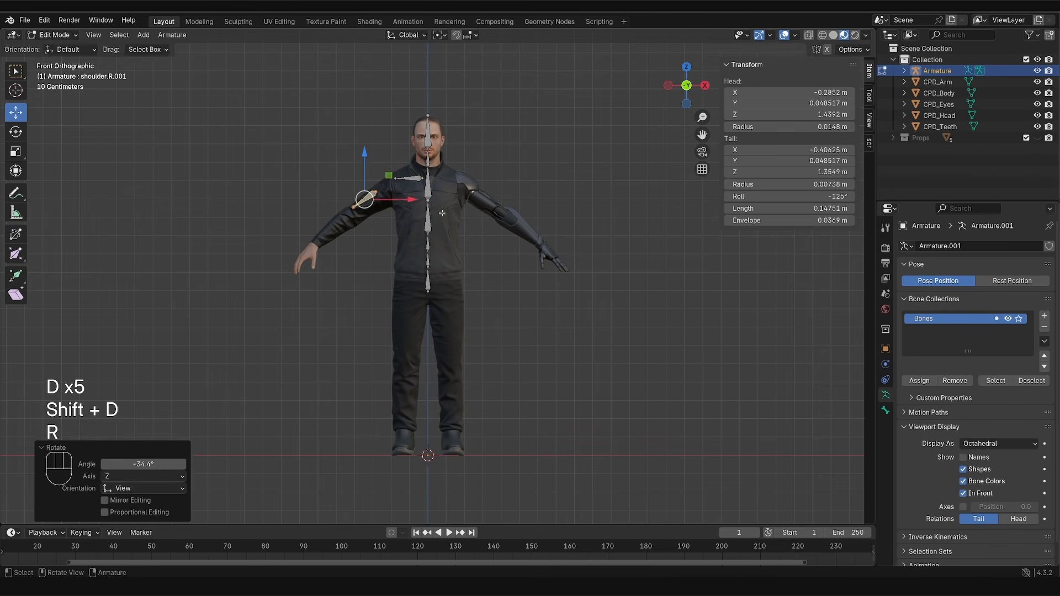
key("g")
left_click(402, 283)
Step: Scale, rotate and move the arm bone to span from the right shoulder to the wrist, about 0.50 m long
key("s")
left_click(586, 202)
key("g")
key("s")
key("g")
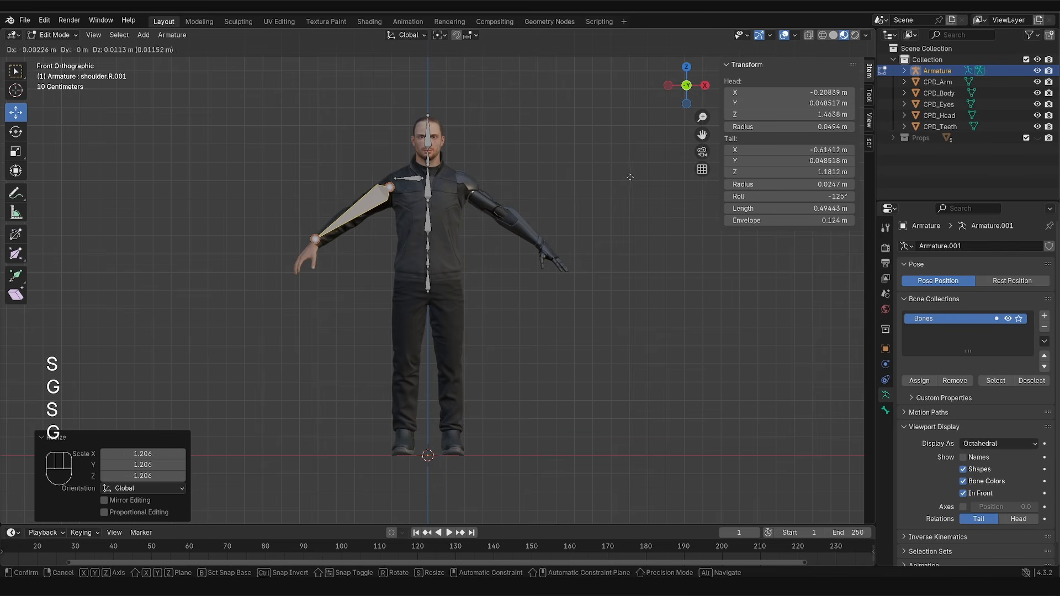
key("r")
key("g")
left_click(634, 168)
key("s")
left_click(362, 222)
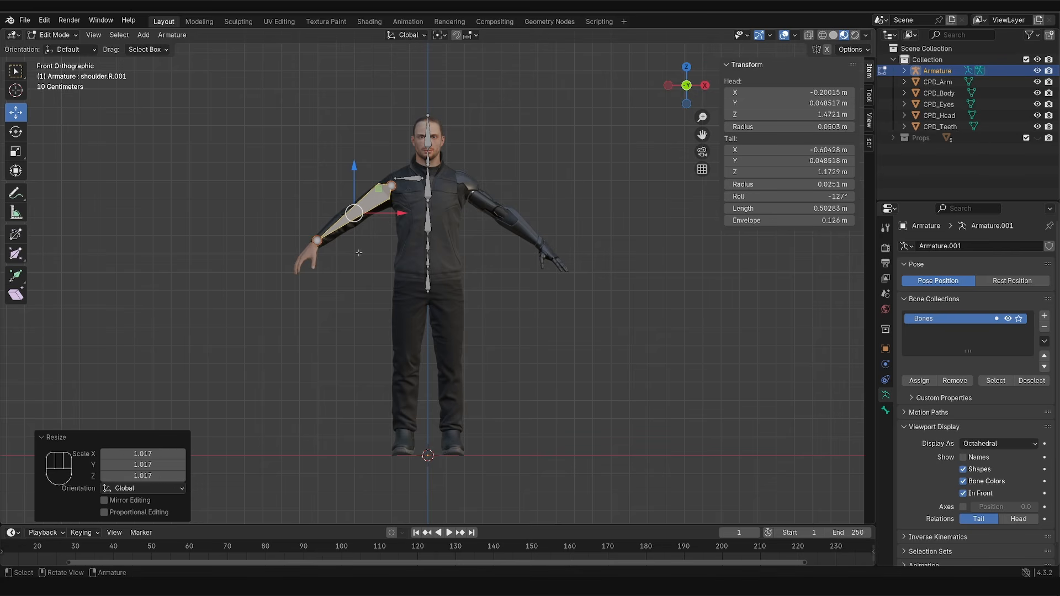
Step: Subdivide the arm bone once and move the middle joint to the elbow, at about X -0.40 m and Z 1.32 m
right_click(363, 251)
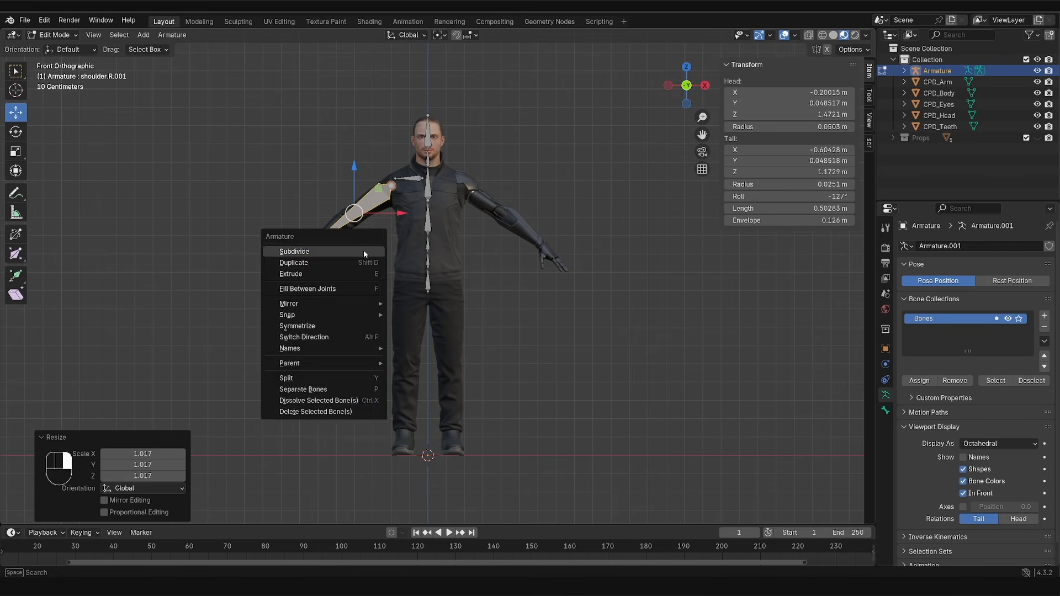
left_click(364, 250)
scroll(361, 226, "up", 2)
key("g")
left_click(371, 217)
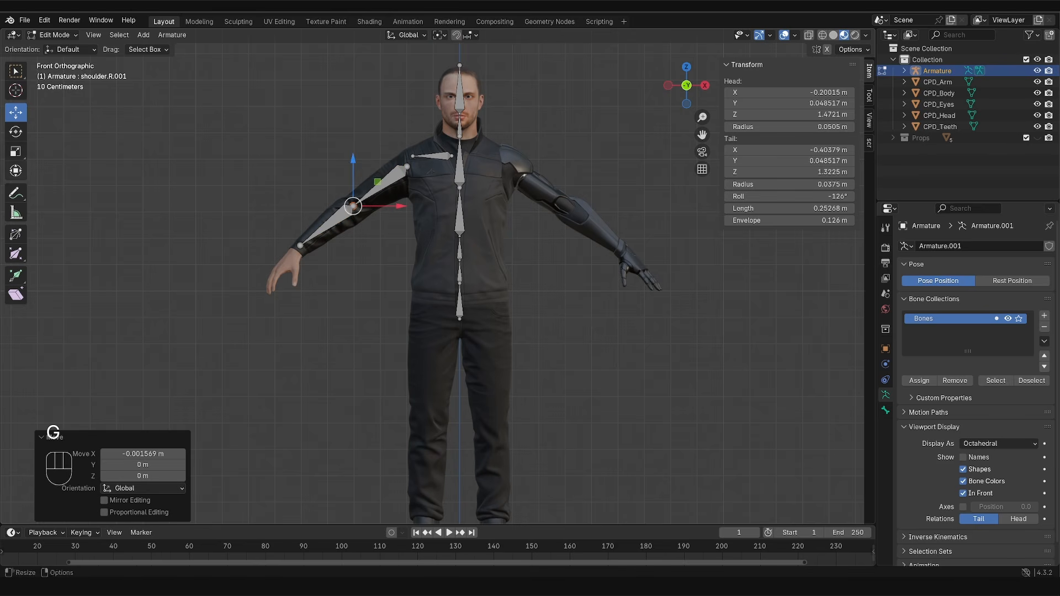
Step: Move the elbow joint to about X -0.402 m, Z 1.321 m and the wrist joint to about X -0.606 m, Z 1.164 m
left_click(16, 71)
key("g")
left_click(330, 237)
left_click_drag(268, 235, 302, 254)
key("g")
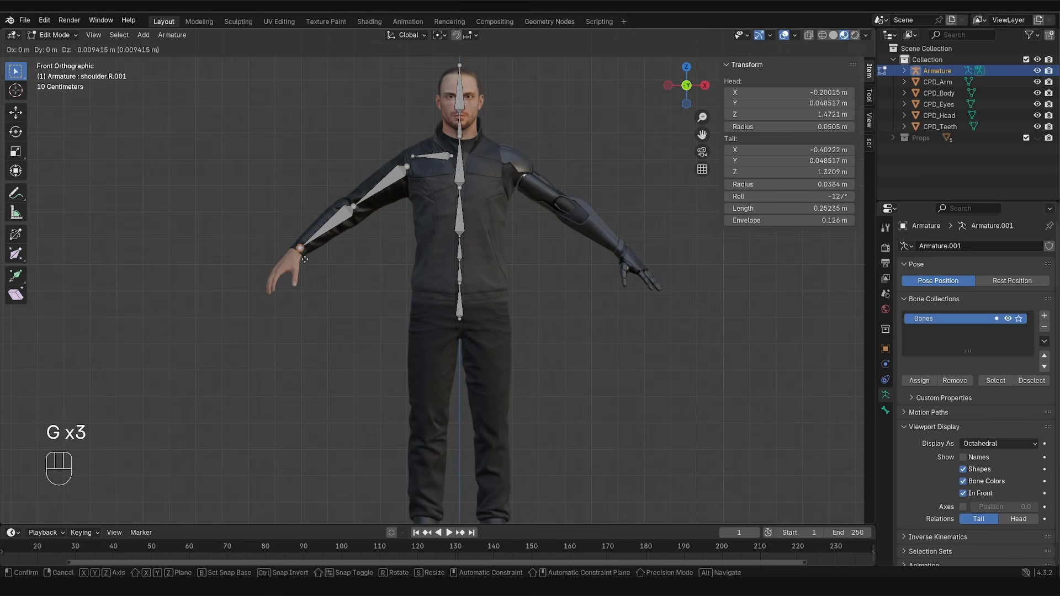
left_click(355, 199)
Step: From above, move the wrist joint to about Y 0.001 m and the elbow joint to about Y 0.061 m
key("KP_7")
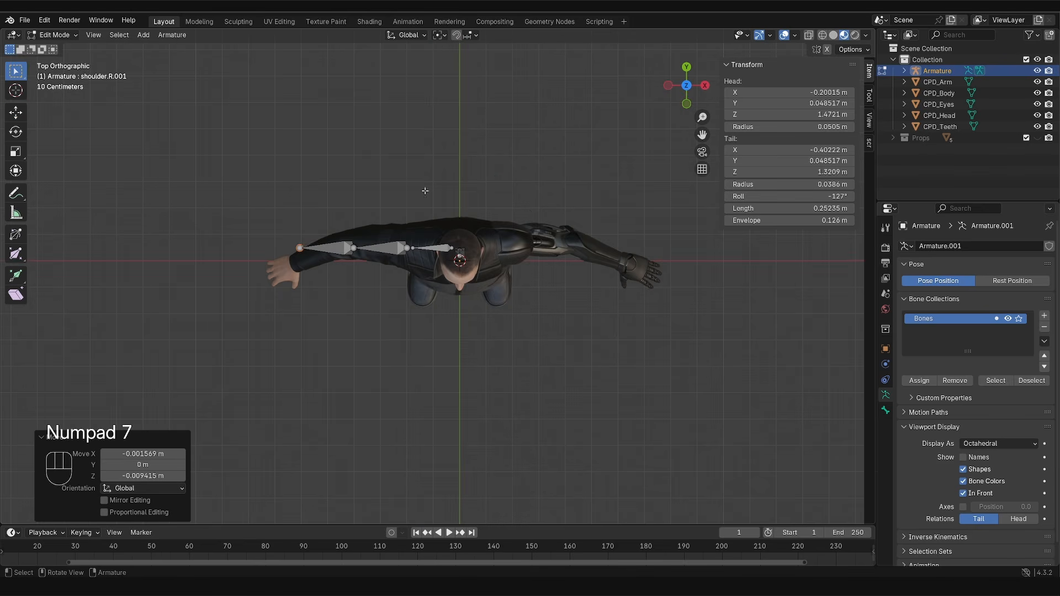
left_click(301, 247)
left_click(15, 112)
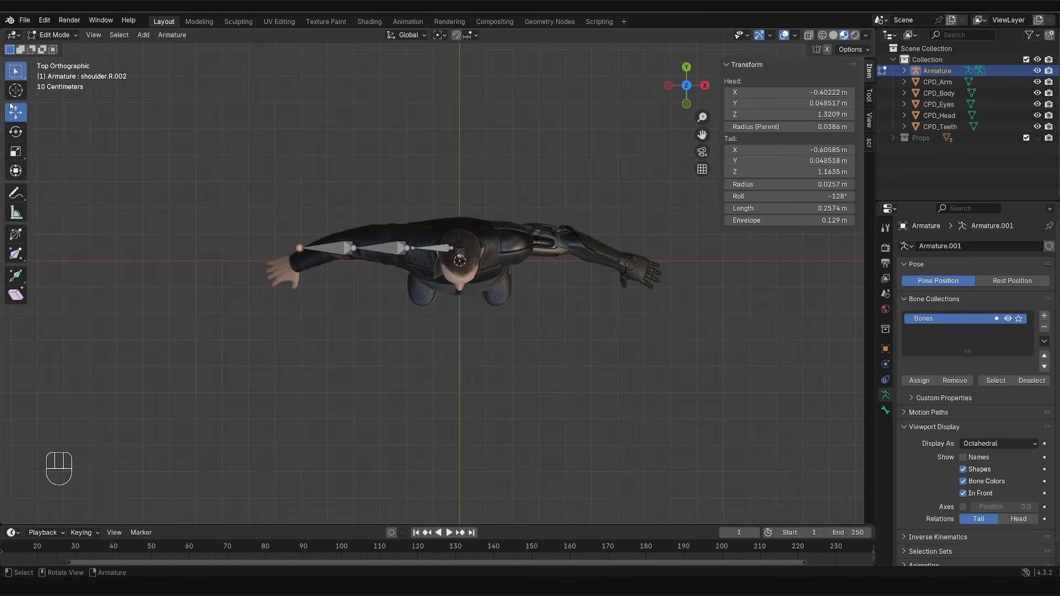
left_click_drag(301, 205, 354, 200)
left_click(353, 248)
Step: Sketch temporary annotation strokes along the arm bones to mark the elbow bend, and erase them
key("d")
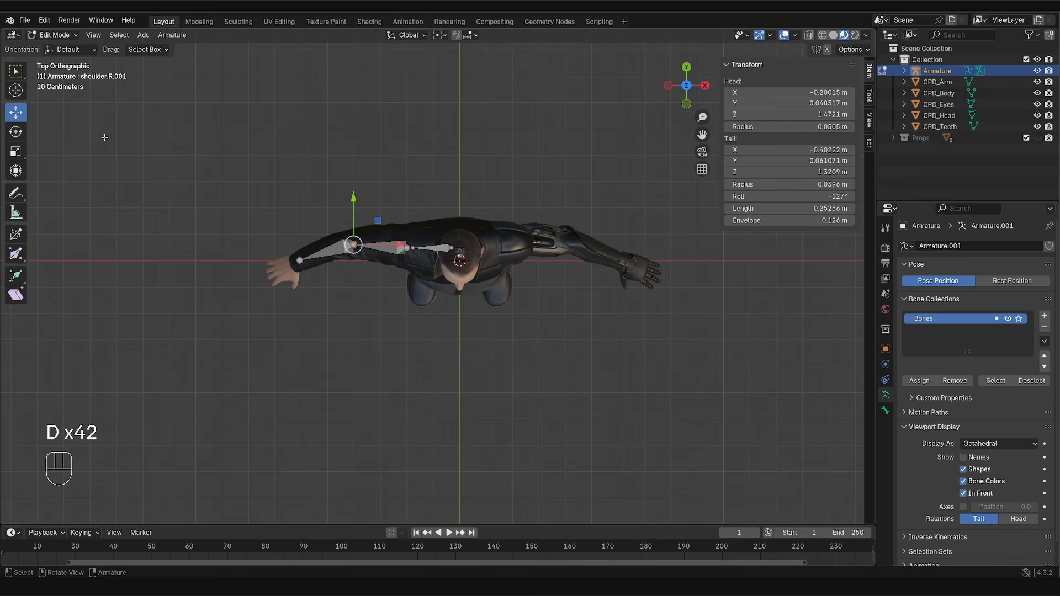
left_click(16, 71)
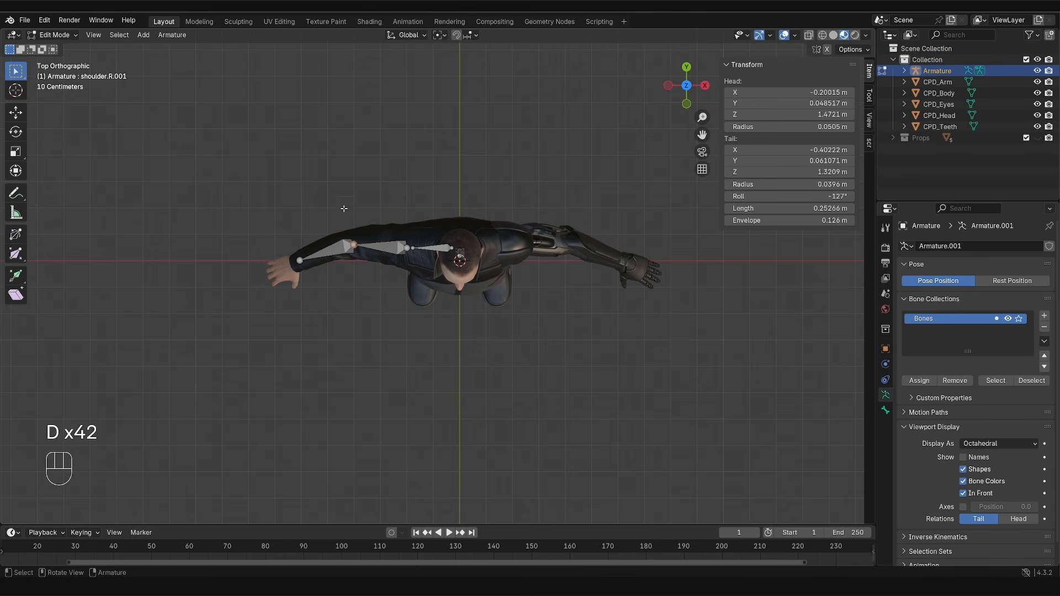
key("d")
left_click_drag(321, 231, 345, 215)
right_click_drag(380, 220, 327, 227)
middle_click_drag(354, 237, 361, 189)
key("KP_4")
key("KP_1")
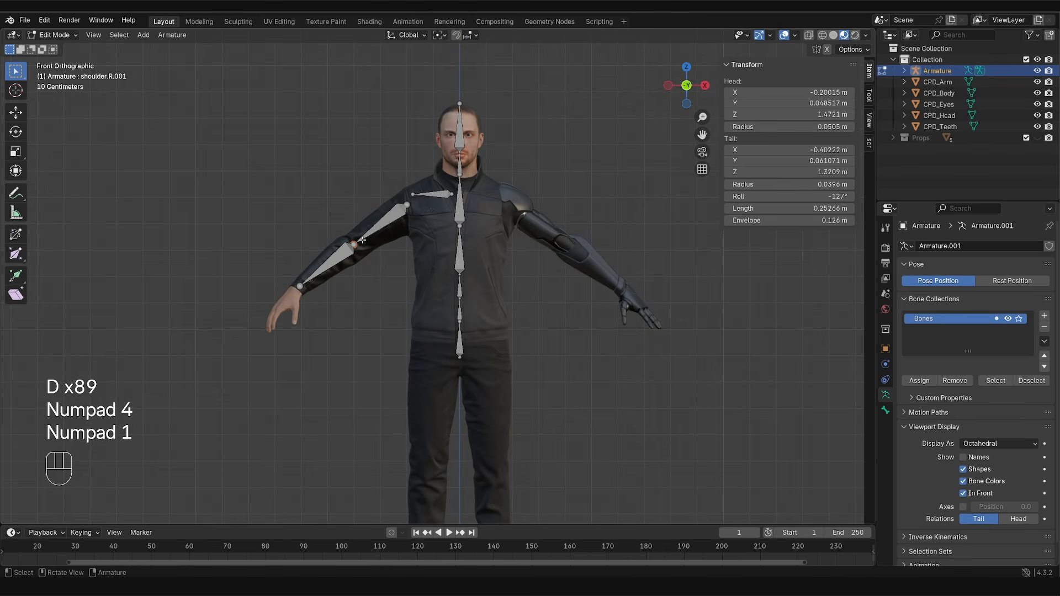
left_click(15, 193)
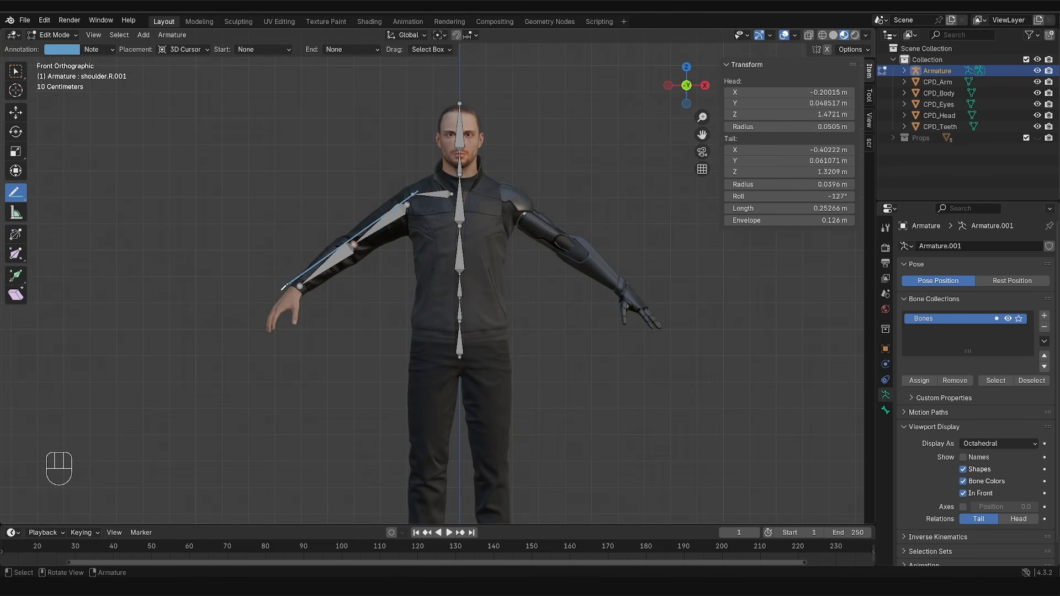
key("d")
right_click_drag(283, 298, 426, 196)
Step: Move the upper arm bone's head at the shoulder to about X -0.194 m, Z 1.476 m
left_click(20, 68)
scroll(423, 209, "up", 7)
left_click(384, 158)
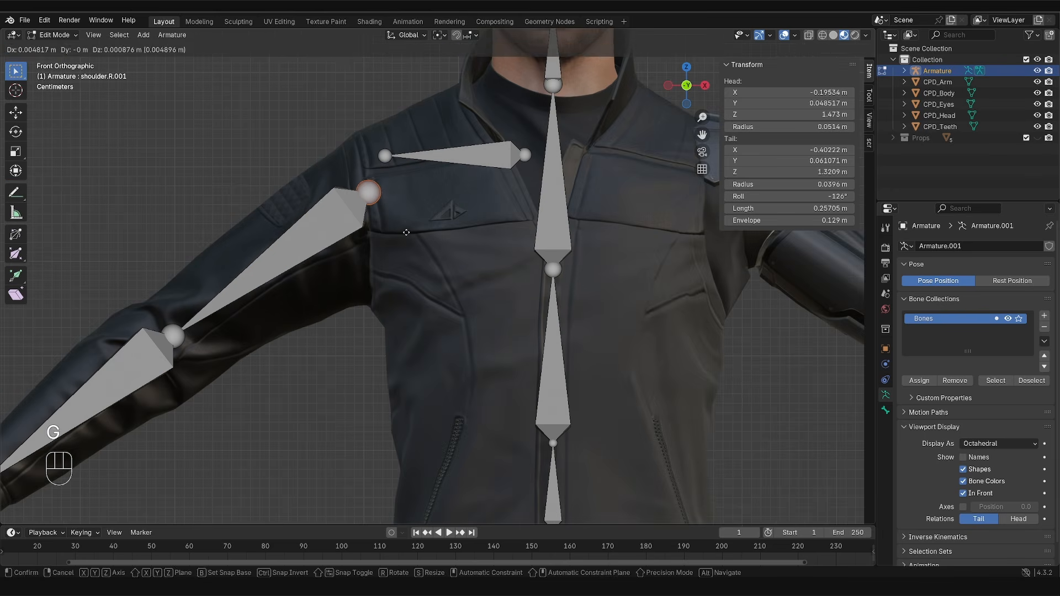
key("g")
key("g")
left_click(381, 159)
left_click(371, 193)
key("g")
left_click(371, 202)
scroll(372, 202, "down", 3)
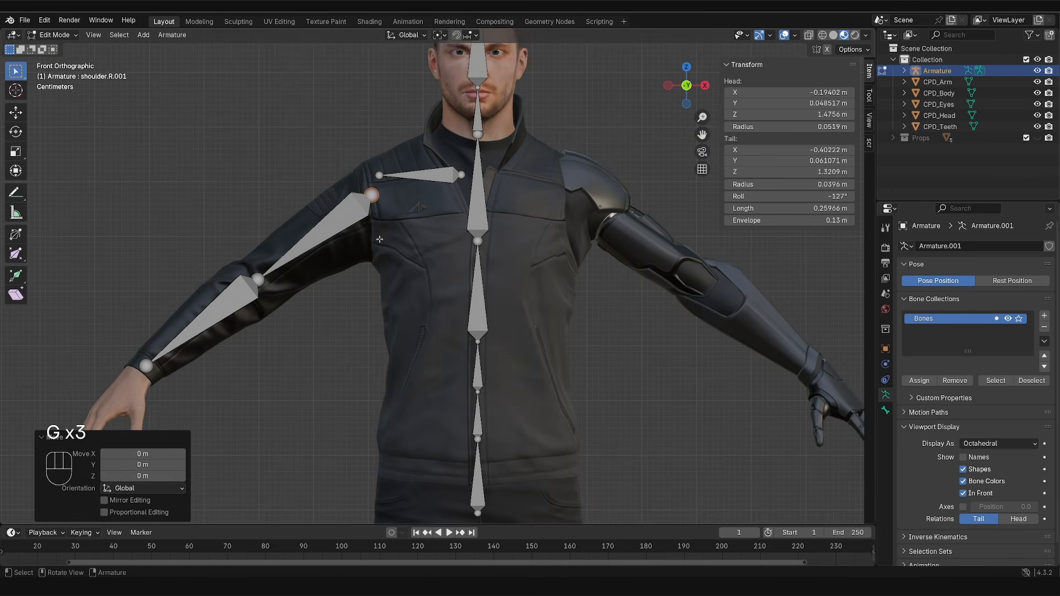
Step: Extrude a hand bone about 0.118 m long from the wrist joint, bringing its tip to about Y -0.046 m
scroll(381, 237, "down", 3)
left_click(206, 315)
key("e")
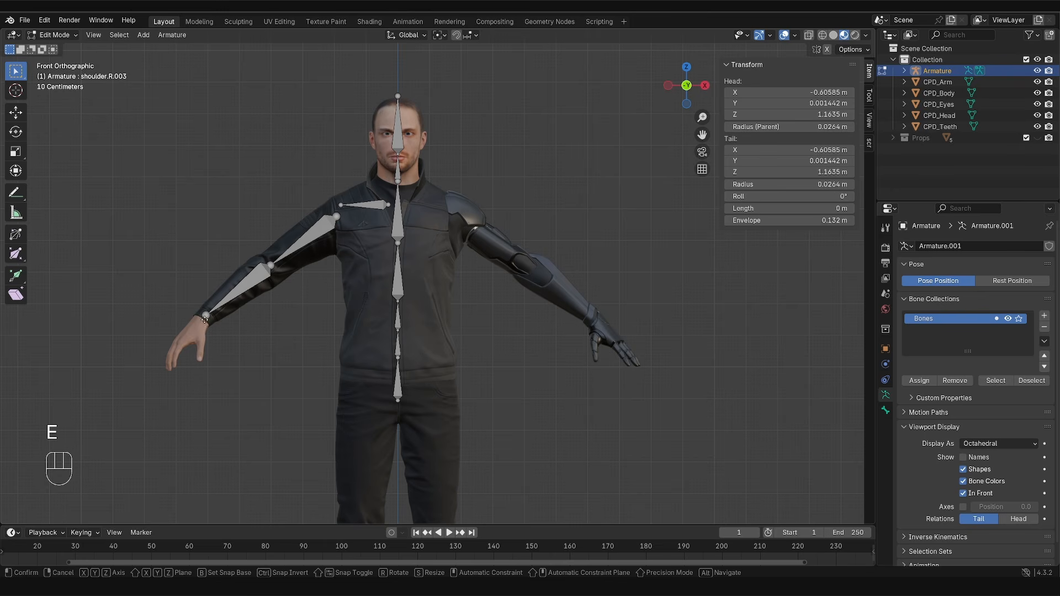
left_click(180, 341)
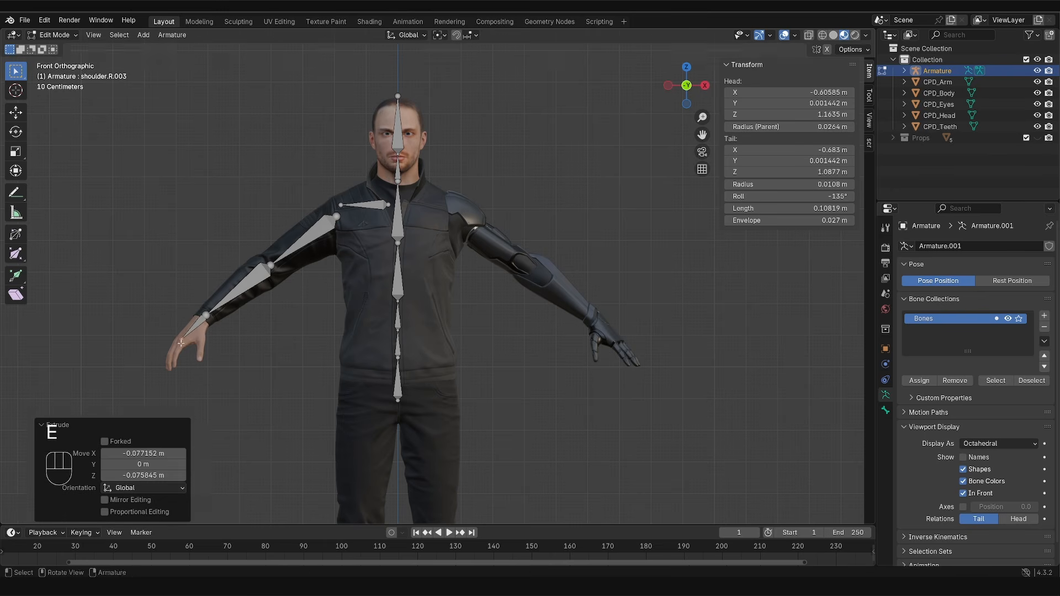
middle_click_drag(180, 342, 358, 377)
key("g")
key("y")
left_click(226, 339)
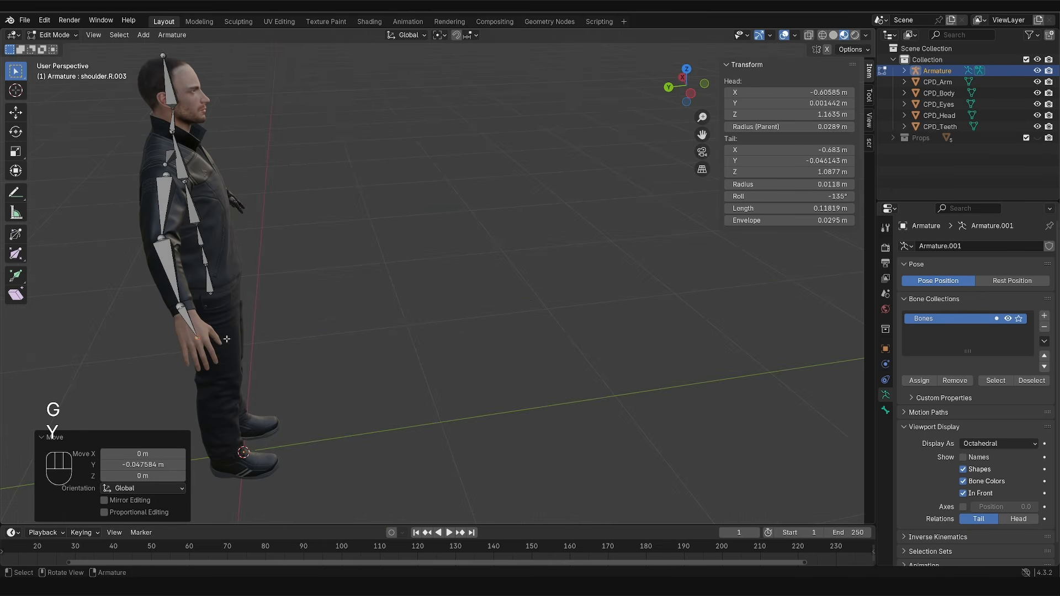
Step: Move the wrist joint to about Y -0.008 m and the hand bone's tip to about Y -0.039 m
left_click(180, 304)
left_click(196, 337)
key("g")
key("g")
key("x")
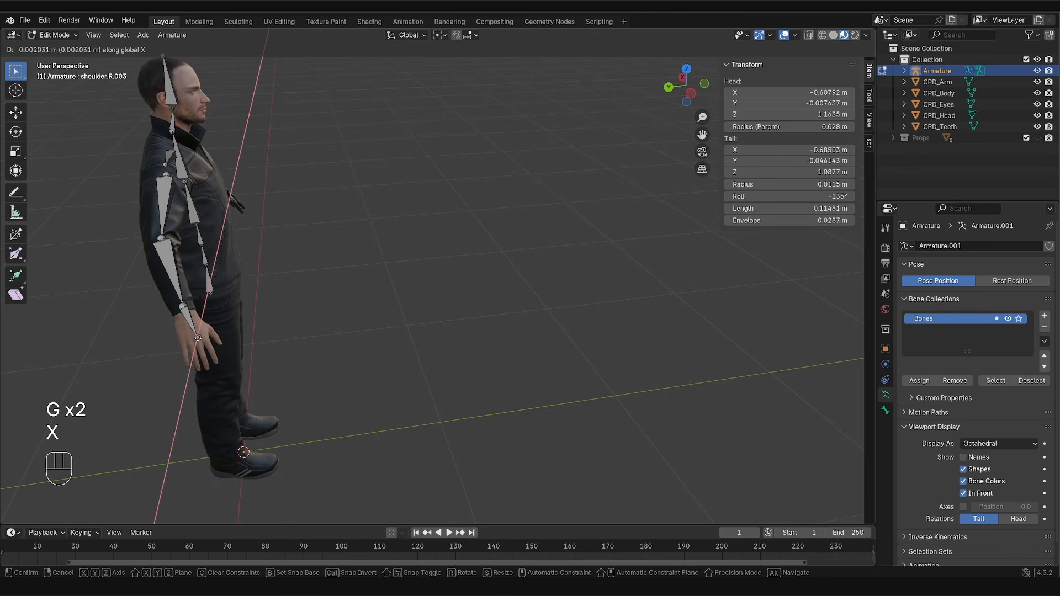
key("y")
left_click(197, 339)
Step: Duplicate the hand bone and place the copy beside the little finger, with its head at about Y 0.050 m, Z 1.093 m
middle_click_drag(259, 339, 221, 323)
scroll(199, 342, "up", 3)
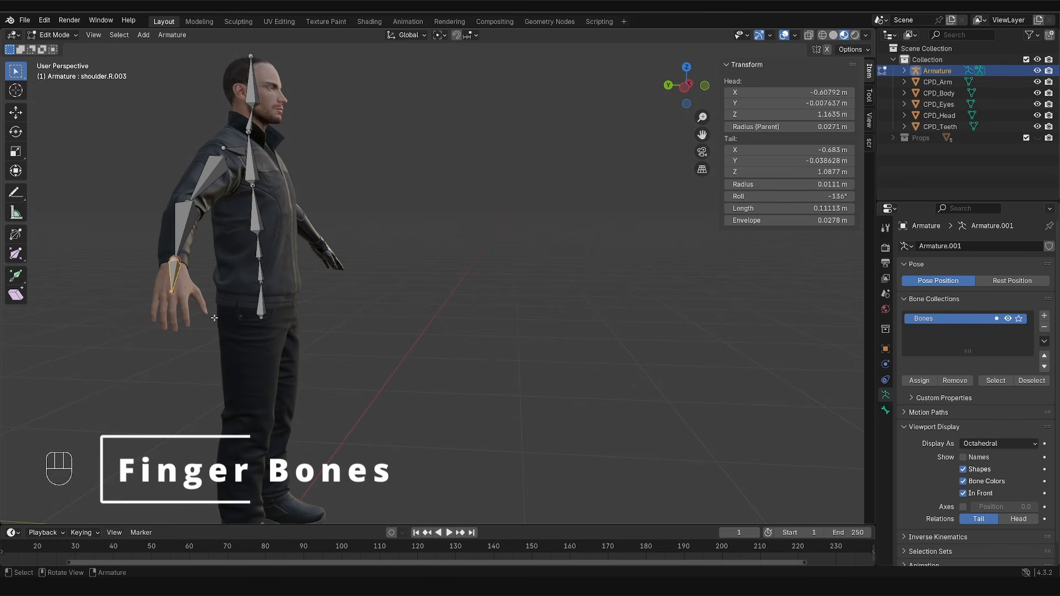
key("shift+d")
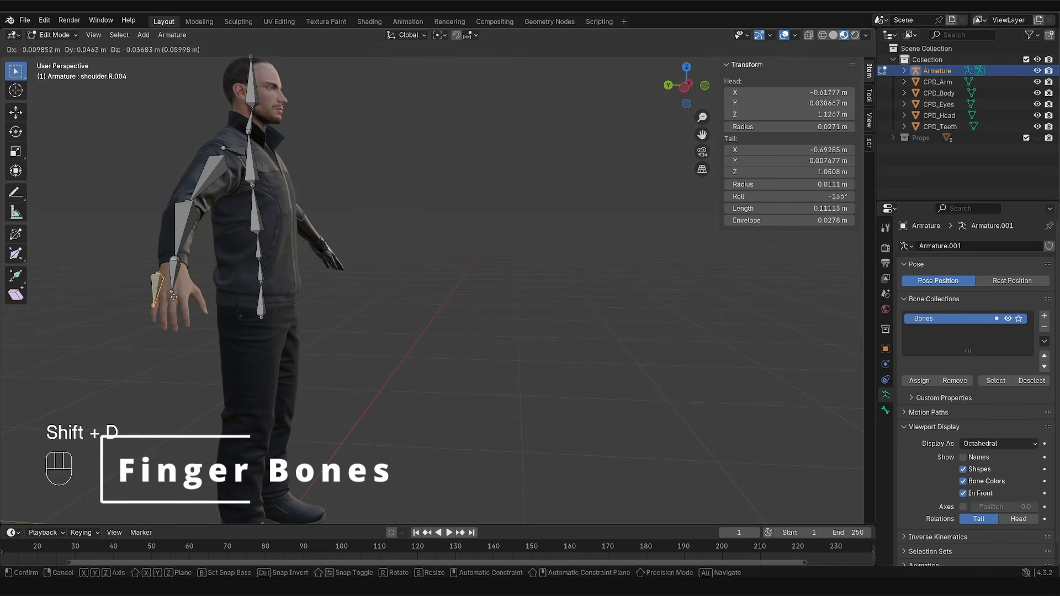
left_click(180, 293)
Step: Set the snap target to Volume for placing the finger bones inside the hand mesh
scroll(182, 279, "up", 4)
scroll(186, 265, "up", 1)
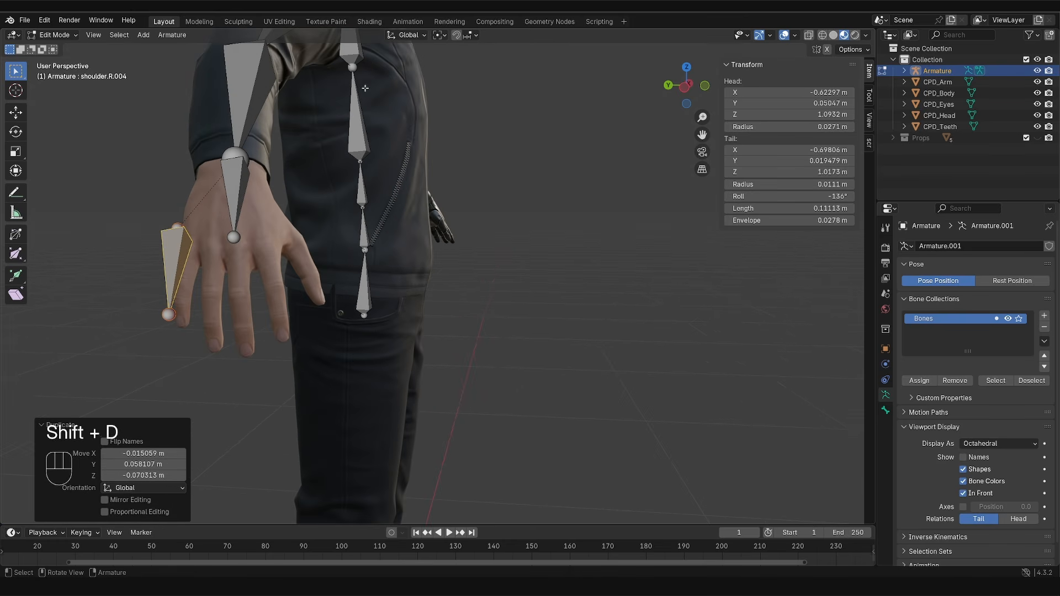
left_click(474, 35)
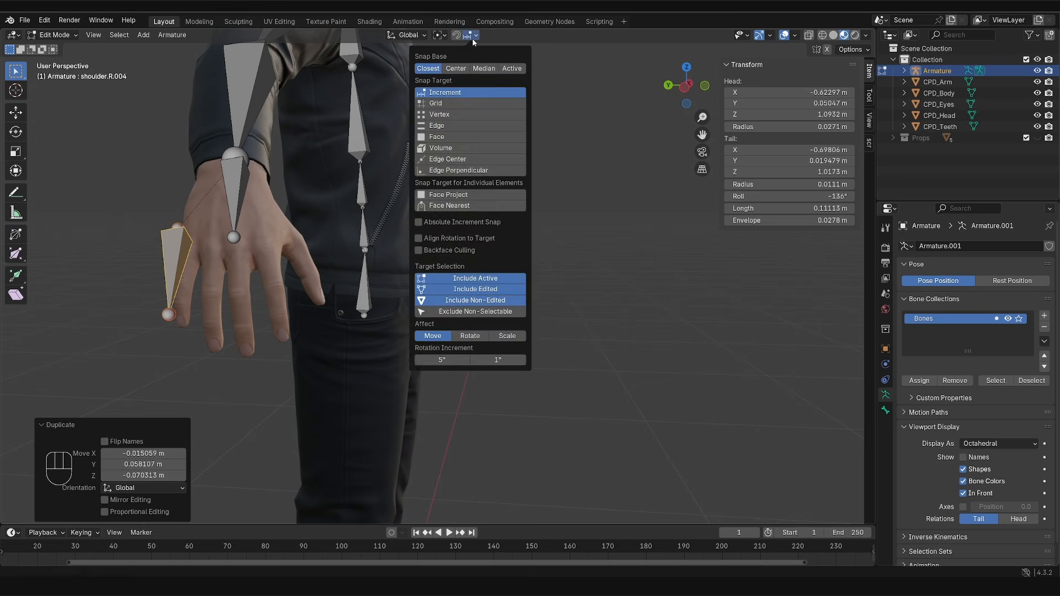
left_click(450, 149)
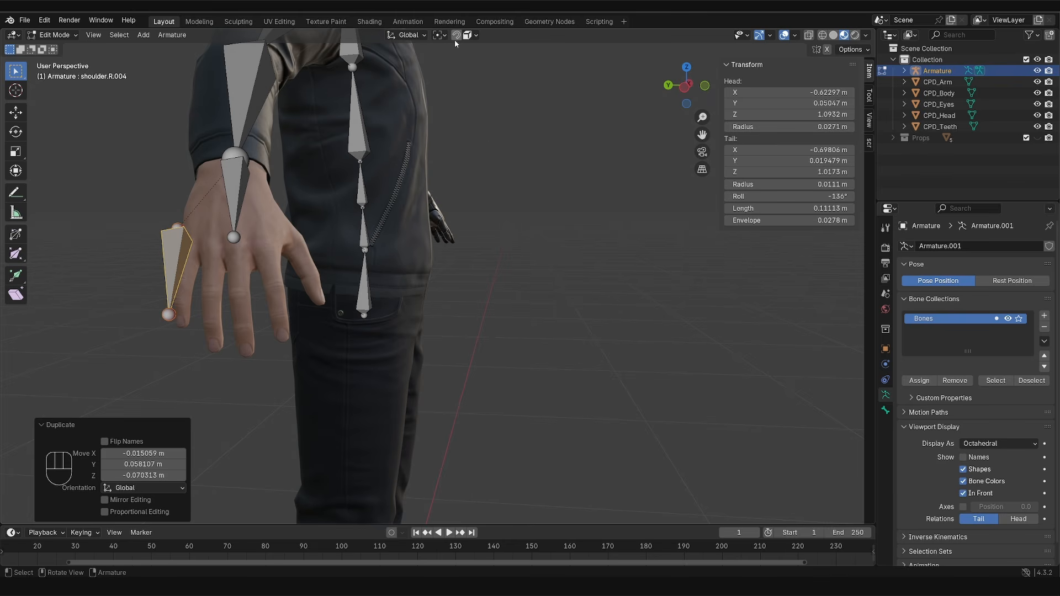
Step: Snap the duplicated bone's head into the little finger's knuckle, at about X -0.695 m, Y -0.003 m, Z 1.078 m
middle_click_drag(268, 268, 188, 221)
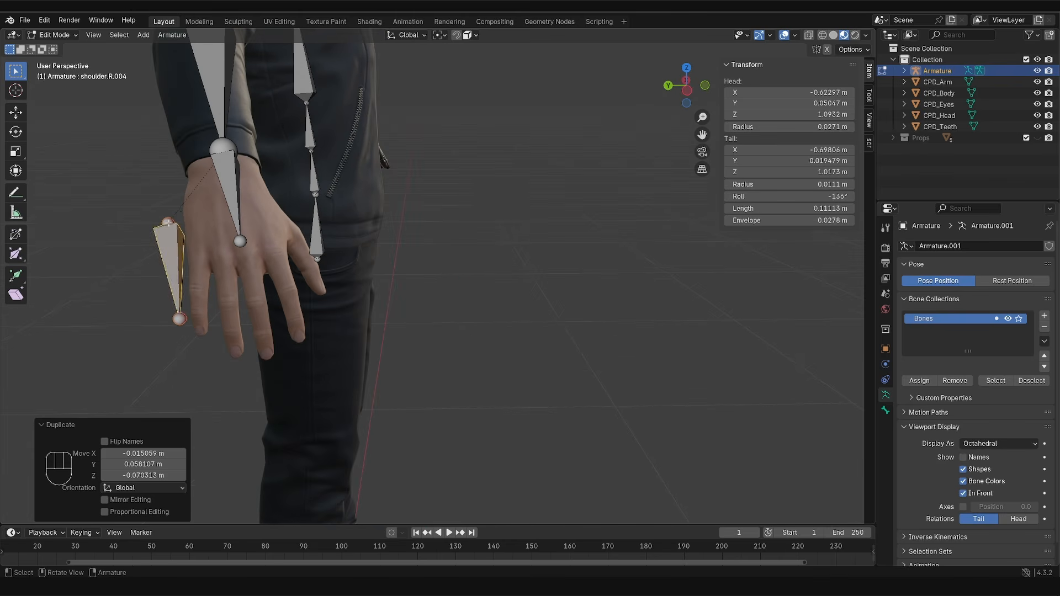
left_click(181, 215)
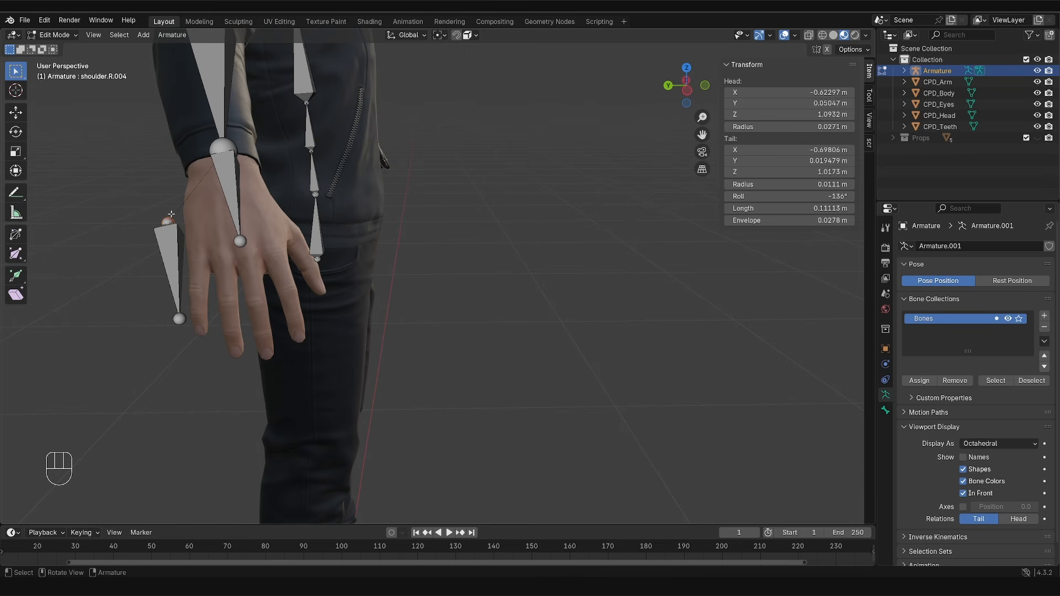
key("g")
key("ctrl")
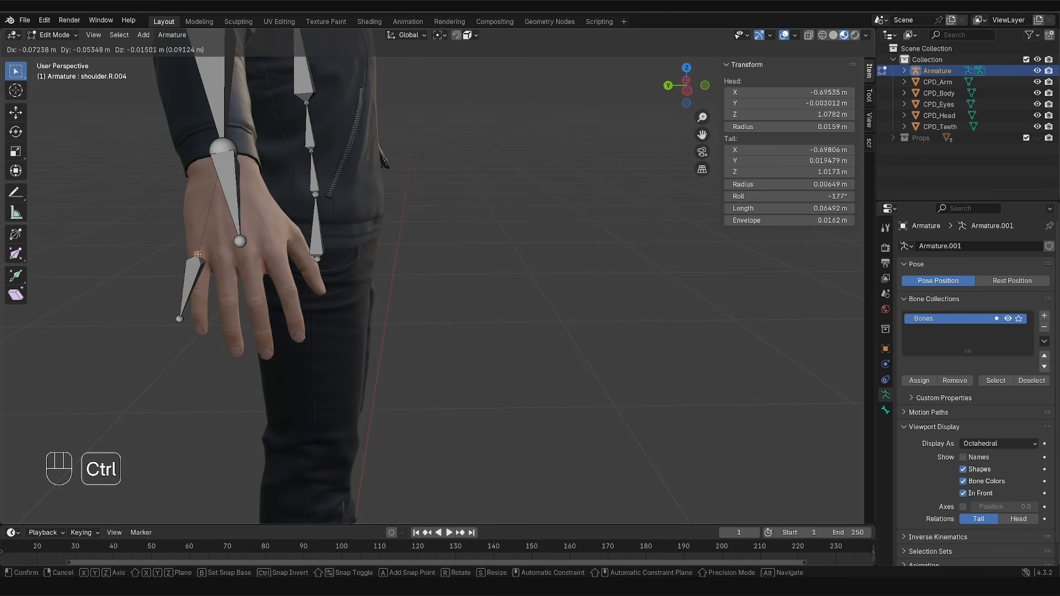
left_click(202, 306)
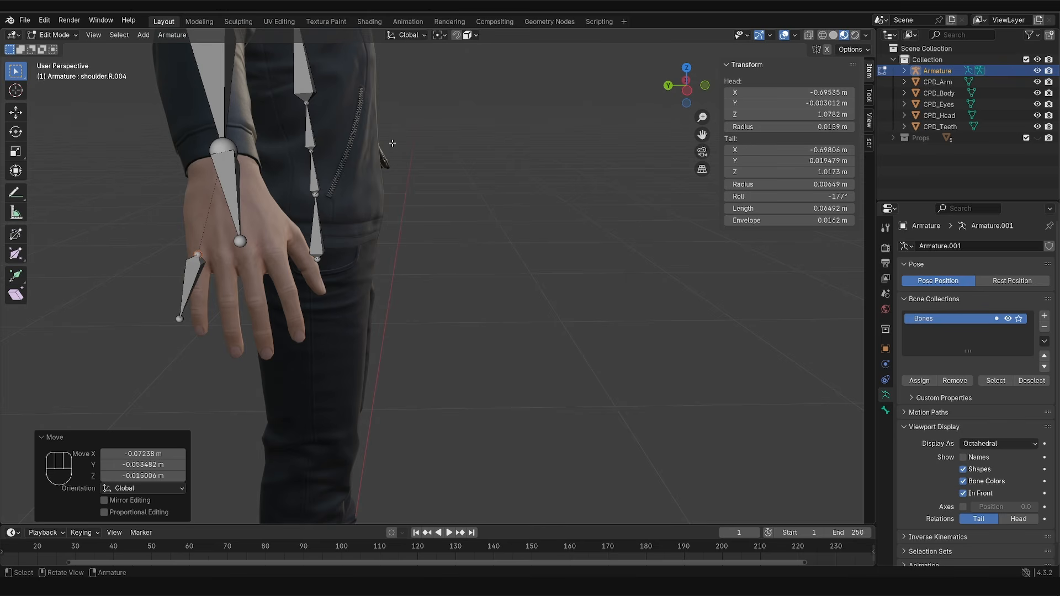
Step: Snap the little finger bone's tail into the fingertip, making the bone about 0.073 m long
scroll(184, 320, "up", 2)
left_click(182, 312)
key("g")
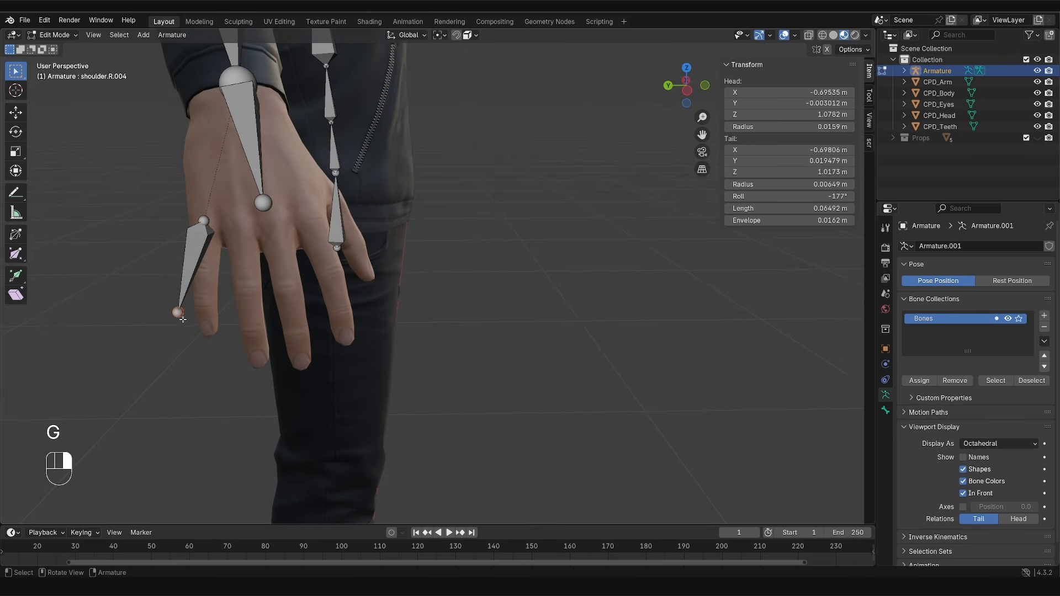
key("g")
key("ctrl")
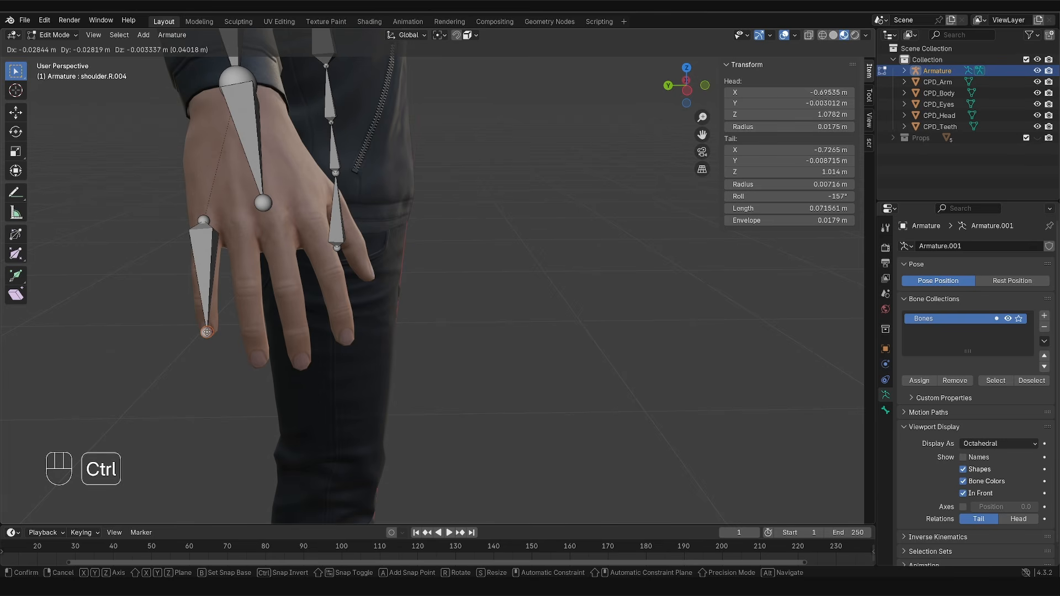
left_click(205, 331)
Step: Duplicate the little finger bone three times, placing the copies over the ring, middle and index fingers
left_click(207, 276, "shift")
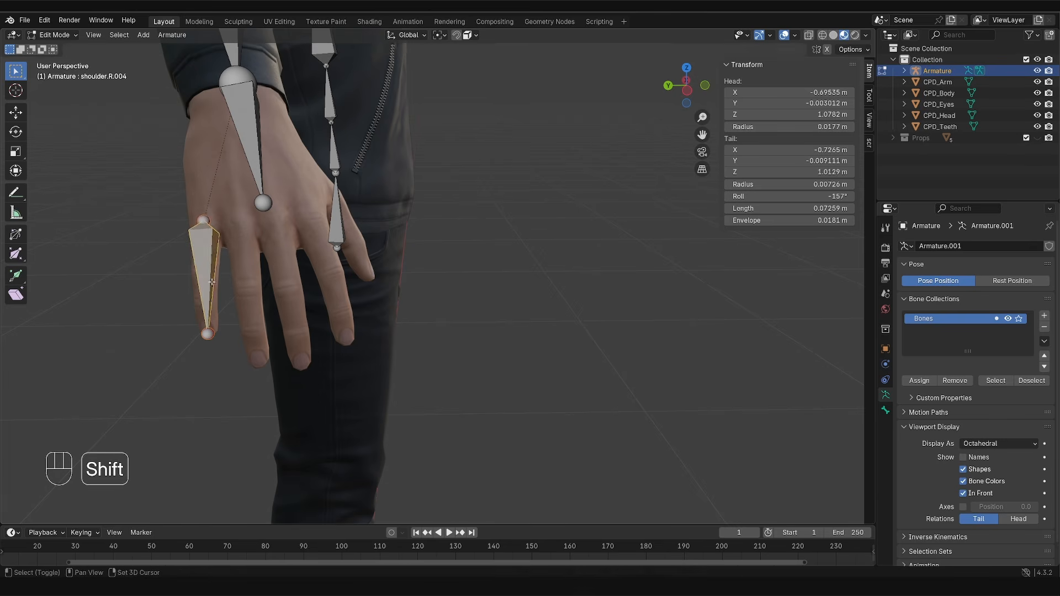
key("shift+d")
left_click(257, 291)
key("shift+d")
left_click(284, 276)
key("shift+d")
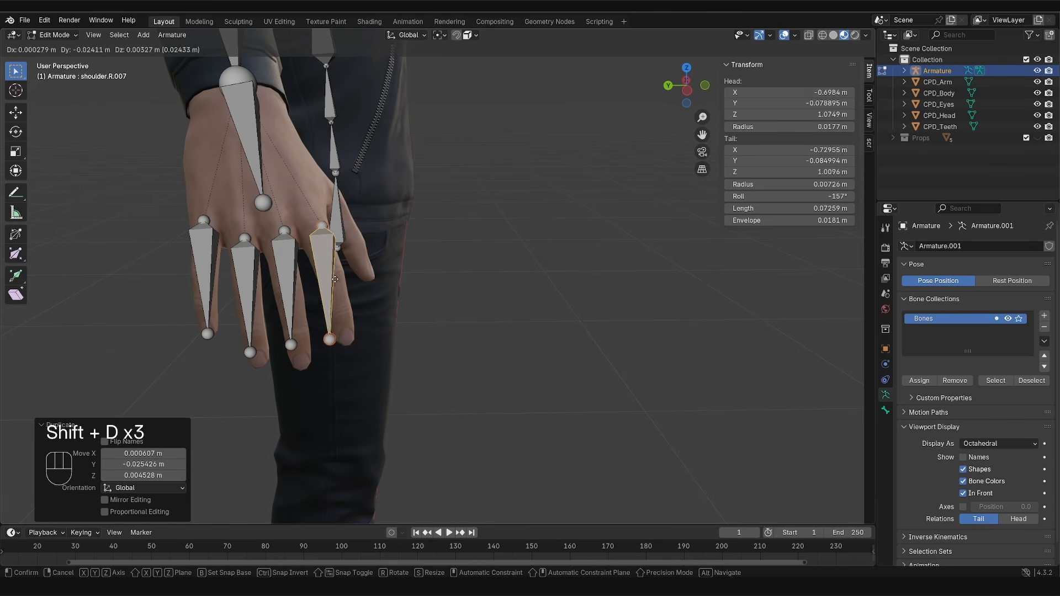
left_click(286, 275)
Step: Snap the heads and tails of the ring and middle finger bones into their knuckles and fingertips
left_click(246, 238)
key("g")
left_click(243, 232)
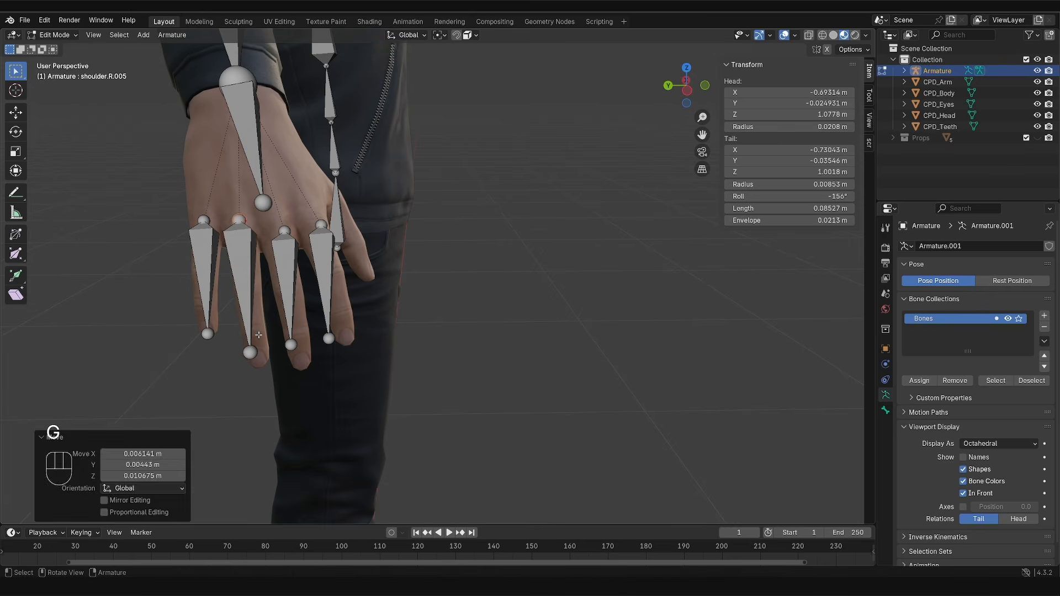
key("g")
key("g")
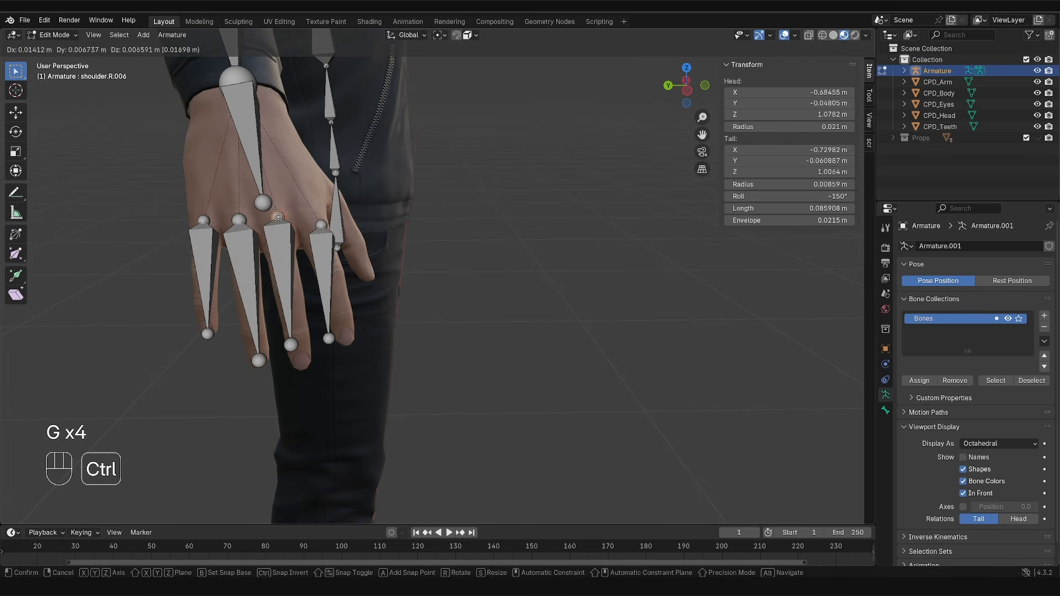
left_click(297, 314)
key("g")
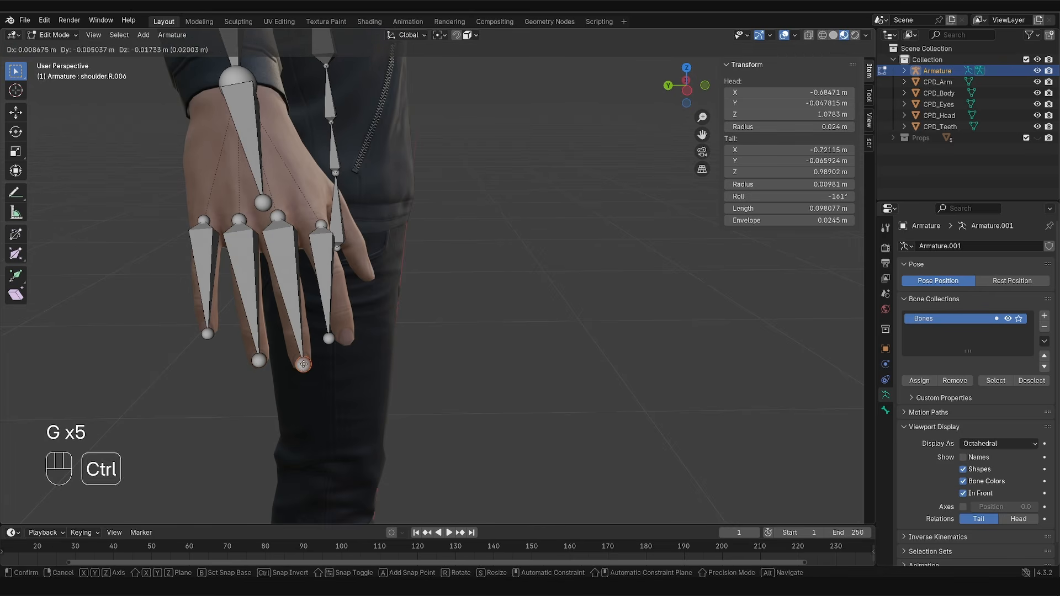
left_click(303, 364)
Step: Snap the index finger bone's head into its knuckle and its tail into the fingertip, making it about 0.097 m long
left_click(326, 225)
key("g")
left_click(319, 212, "ctrl")
left_click(329, 338)
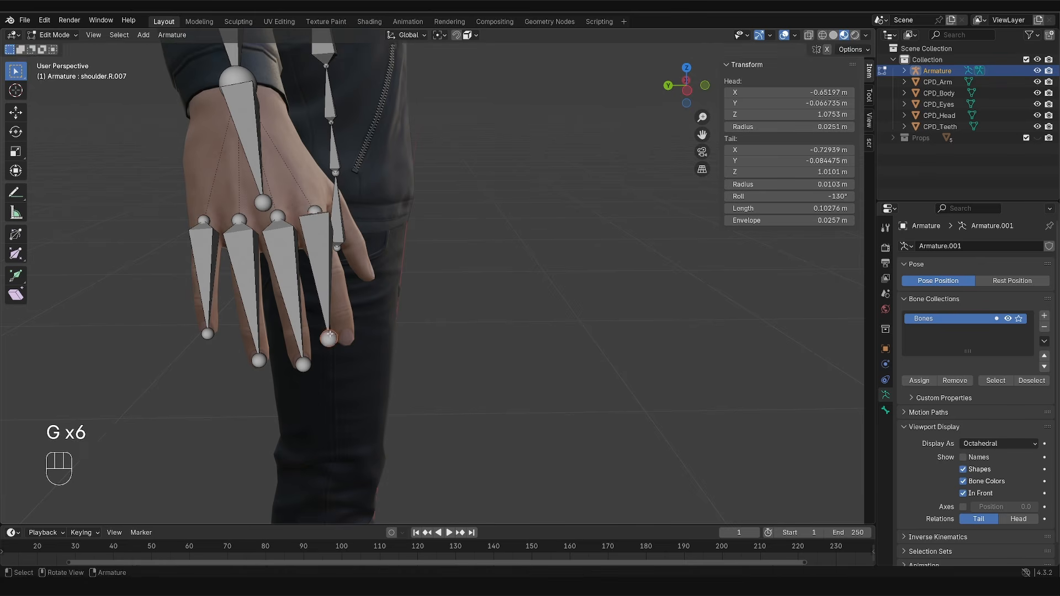
key("g")
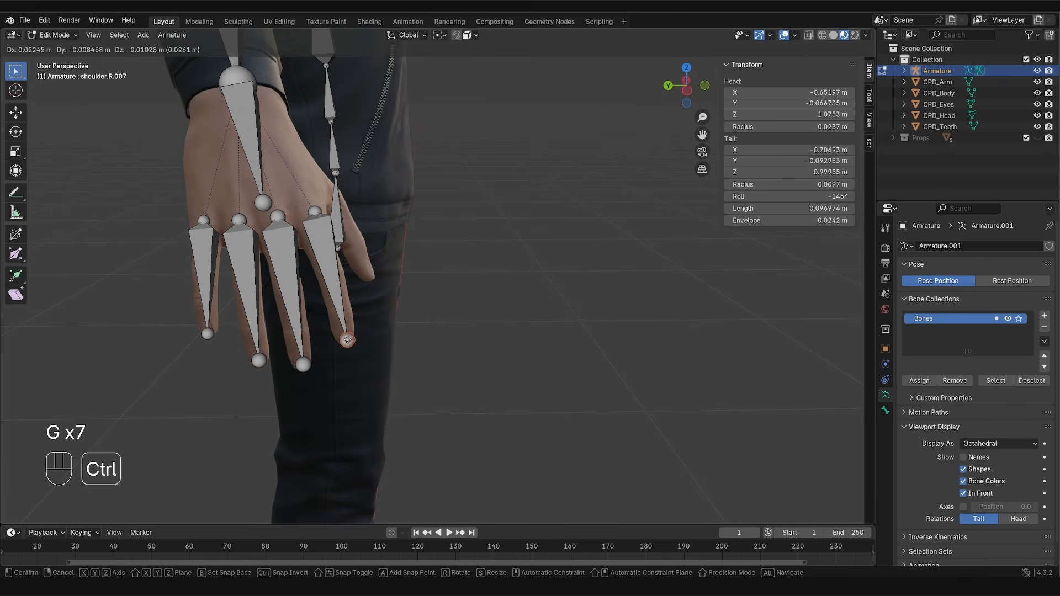
left_click(348, 339, "ctrl")
Step: Shift the index finger bone's head to about X -0.672 m, Y -0.058 m, Z 1.079 m and fine-tune its tip
middle_click_drag(348, 339, 270, 334)
left_click(360, 209)
key("g")
left_click(337, 208)
key("g")
left_click(353, 345)
Step: Refine the index finger bone's head to about X -0.674 m, Y -0.068 m, Z 1.081 m so it sits inside the knuckle
key("KP_3")
key("KP_1")
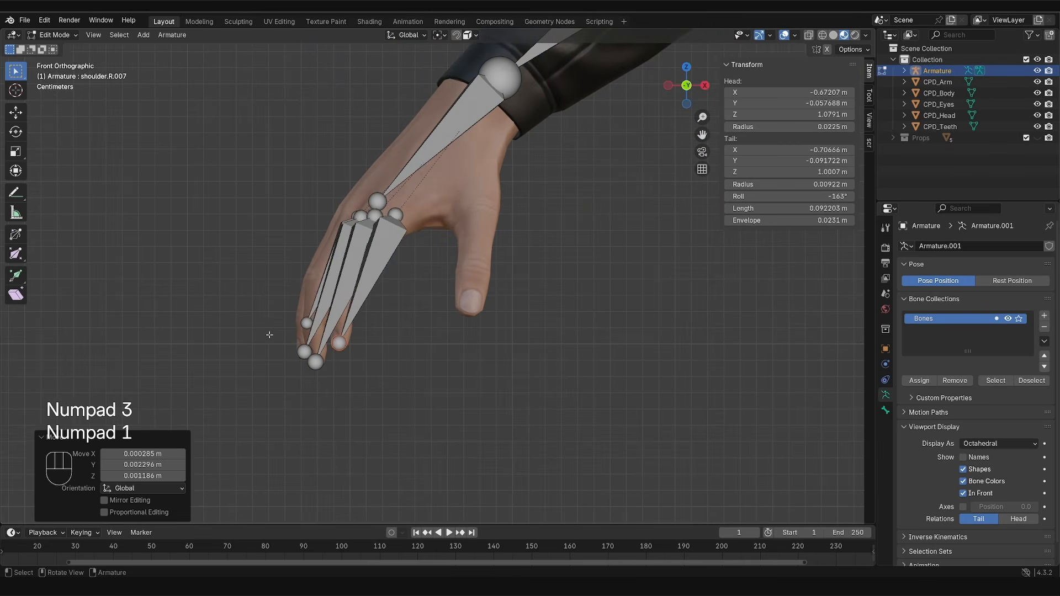
left_click(394, 215)
key("g")
left_click(386, 214)
middle_click_drag(387, 215, 401, 361)
key("g")
left_click(426, 302)
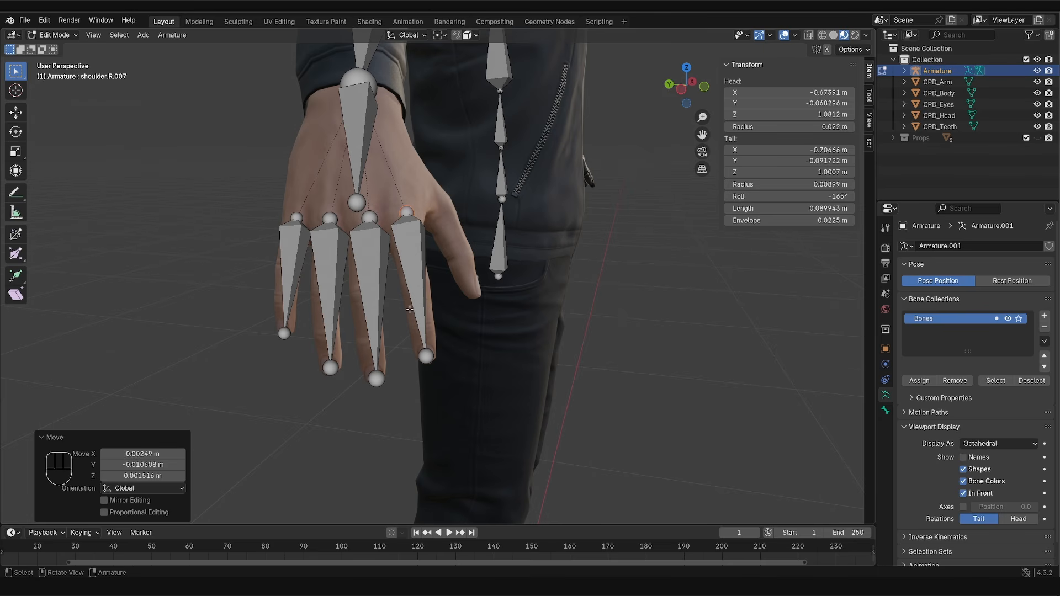
Step: Fine-tune the joint placement of the ring finger bone inside the character's right hand
middle_click_drag(409, 310, 337, 269)
left_click(279, 219)
key("g")
key("g")
left_click(279, 219)
Step: Duplicate the index finger bone and fit the copy from the thumb's base to its tip, about 0.129 m long
left_click(338, 269)
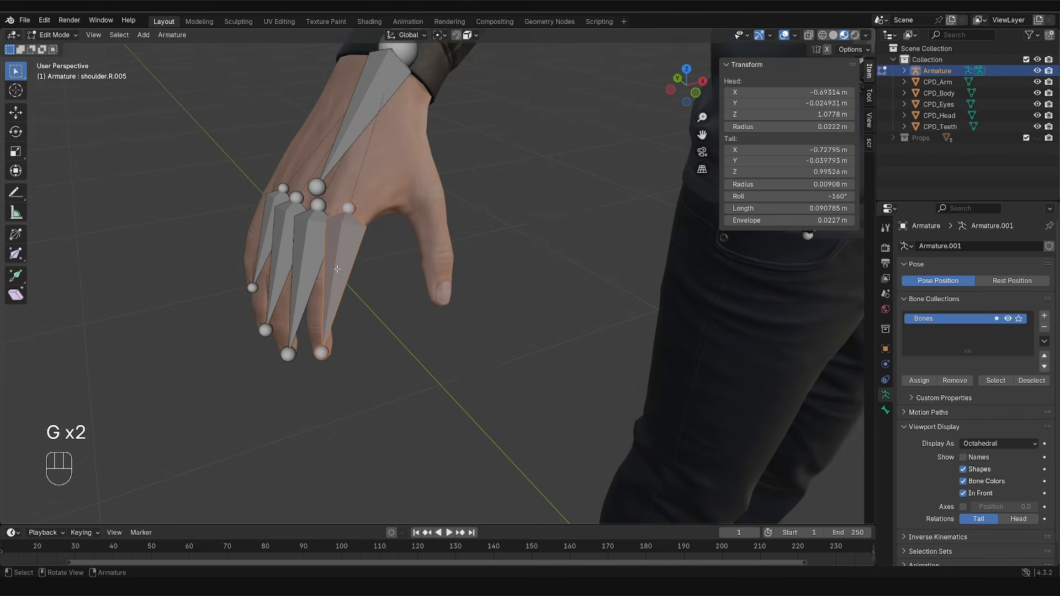
key("shift+d")
left_click(393, 225)
key("g")
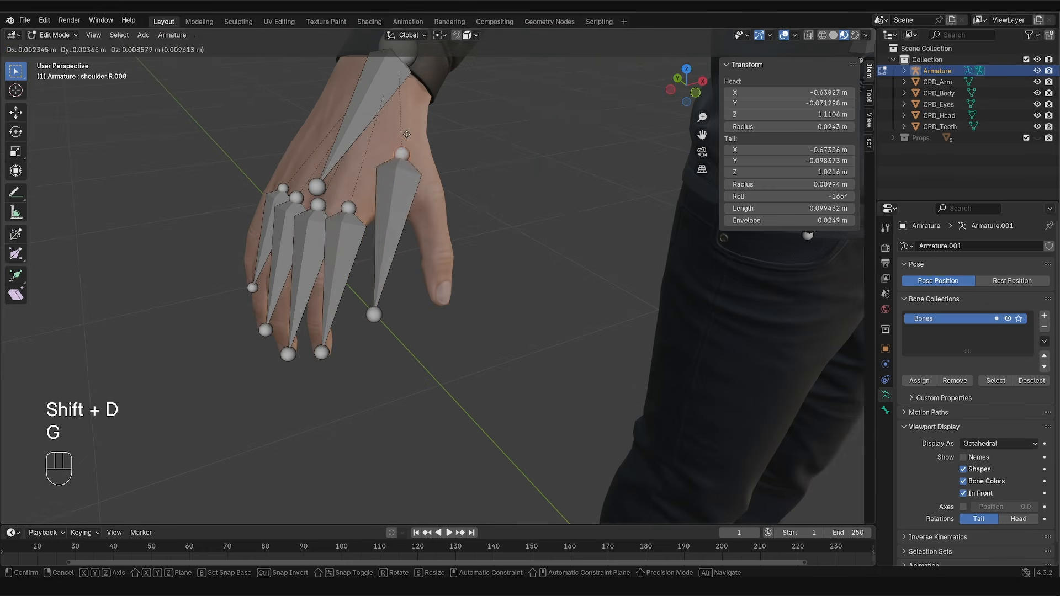
left_click(405, 110, "ctrl")
left_click(380, 305)
key("g")
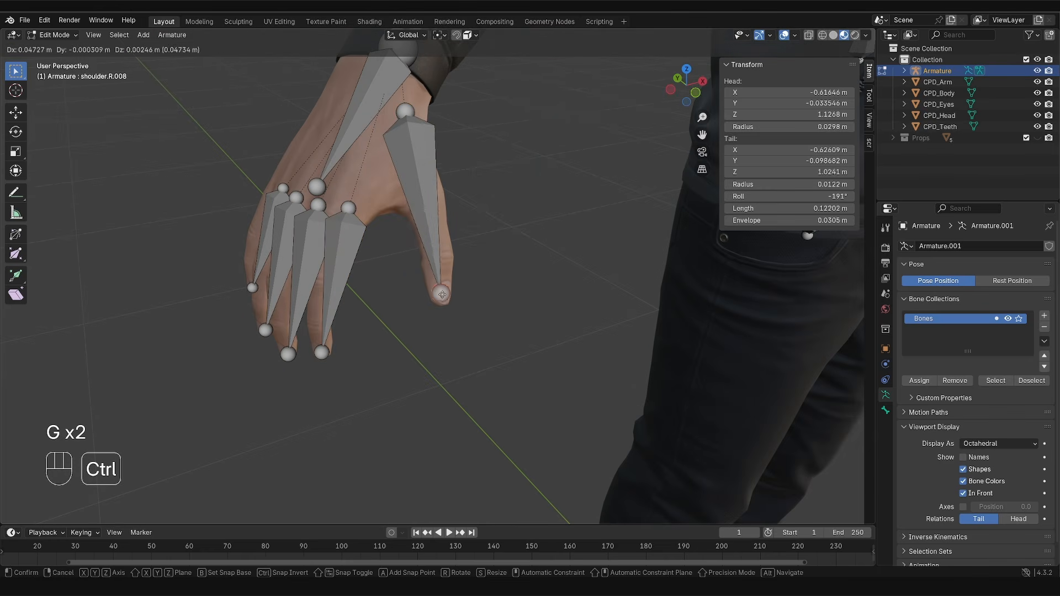
left_click(445, 303, "ctrl")
middle_click_drag(445, 302, 495, 315)
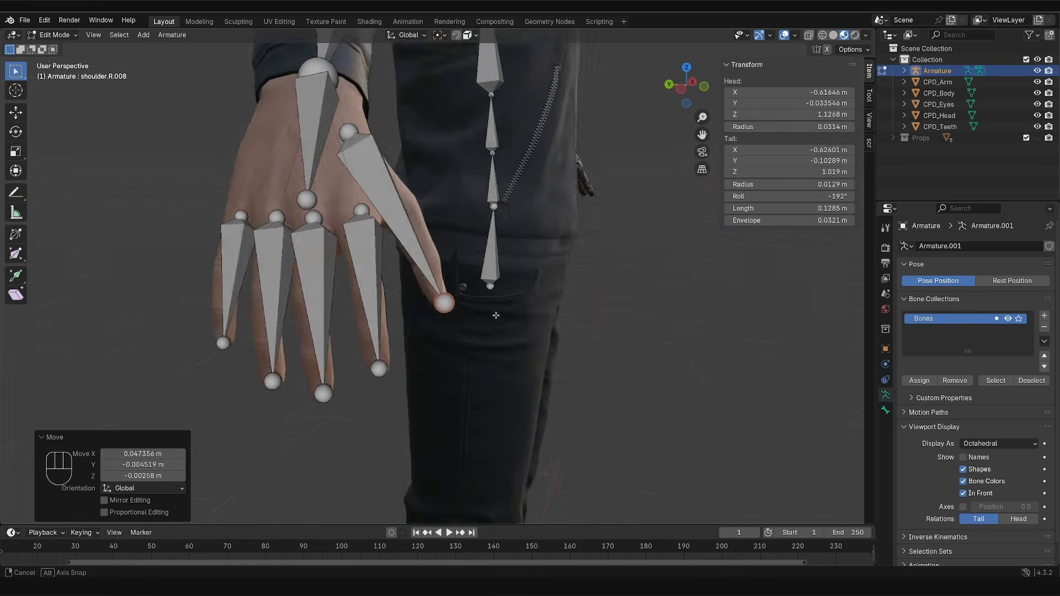
Step: Select the five finger and thumb bones and subdivide each into three bones
scroll(489, 320, "down", 3)
left_click(425, 304, "shift")
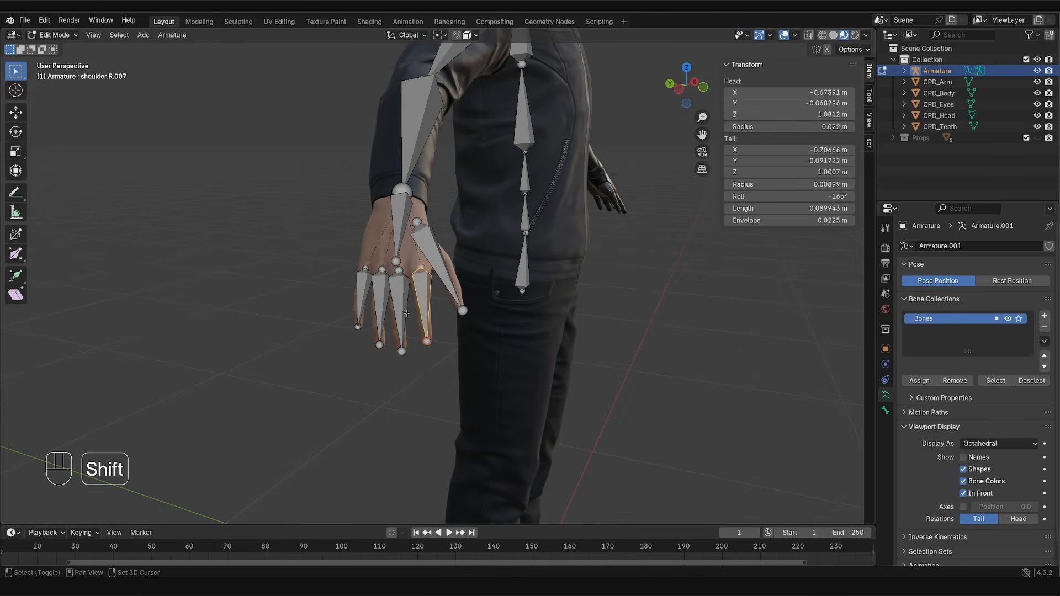
left_click(385, 298, "shift")
left_click(360, 287, "shift")
left_click(439, 245, "shift")
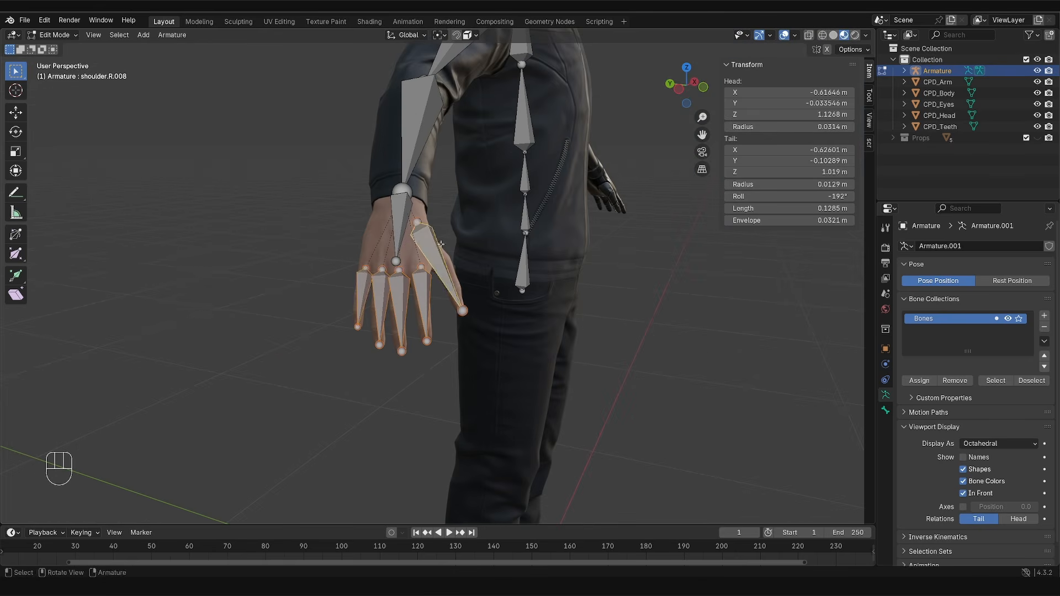
right_click(442, 241)
left_click(442, 240)
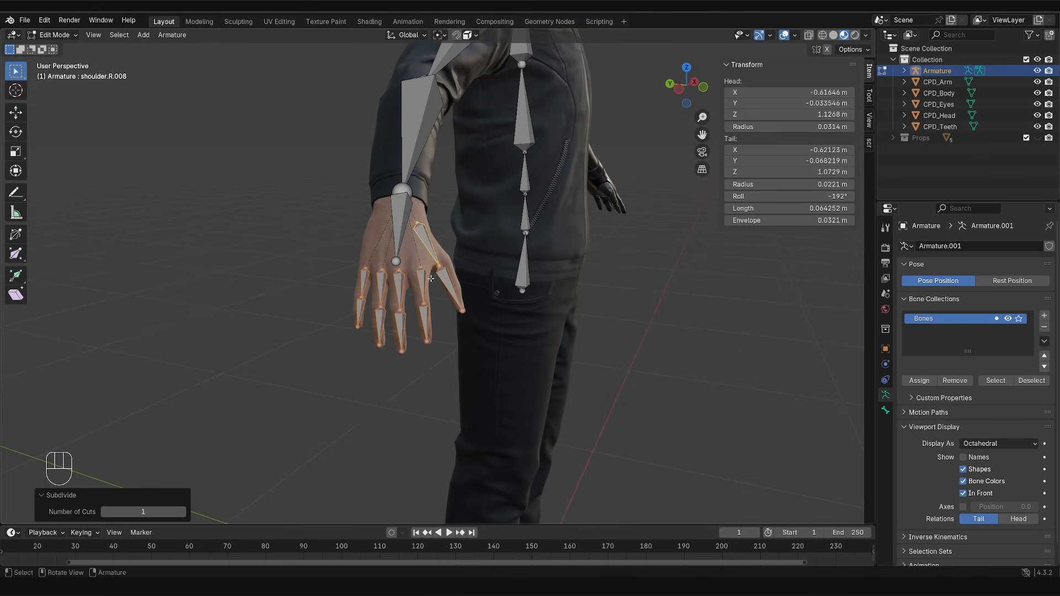
left_click(182, 512)
Step: Move the middle bones of the four fingers about -0.006 m in X and 0.003 m in Z to follow the fingers' bend
middle_click_drag(410, 331, 356, 309)
scroll(315, 323, "up", 2)
left_click(318, 320)
left_click(393, 296)
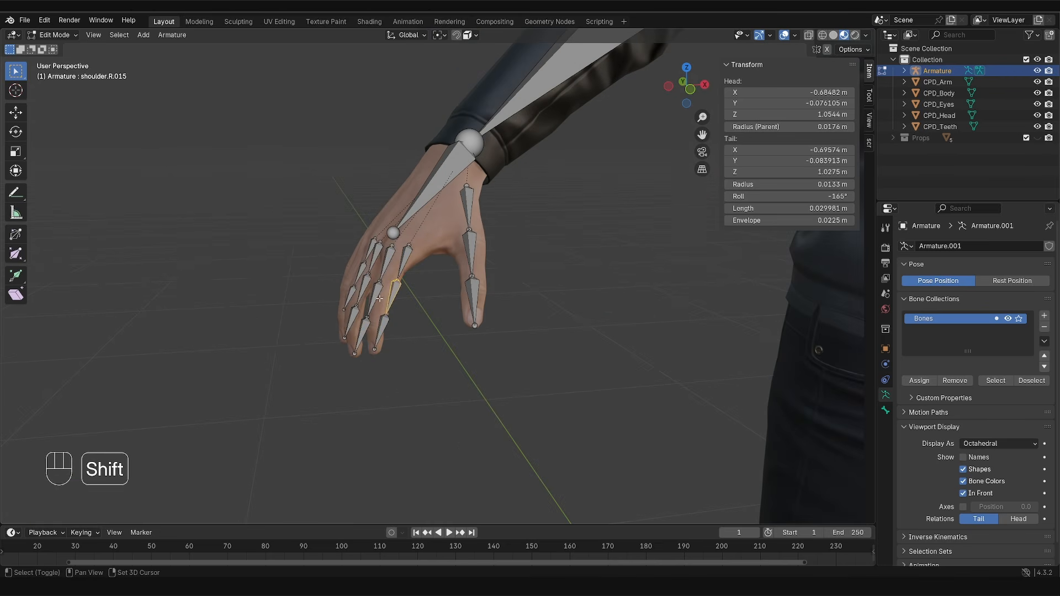
left_click(357, 277, "shift")
key("KP_3")
key("KP_1")
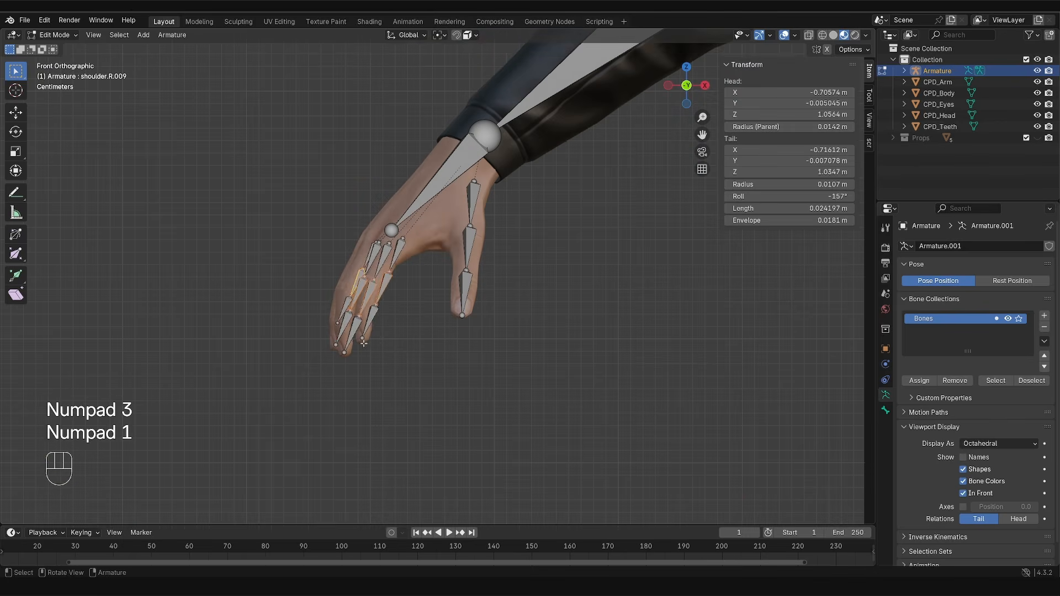
key("g")
key("g")
key("g")
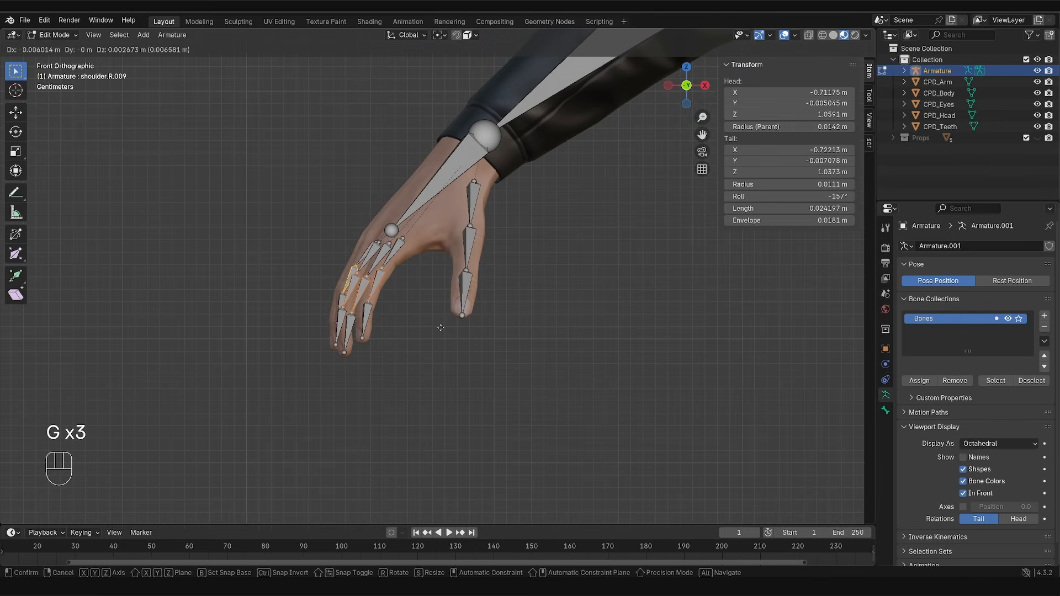
left_click(439, 327)
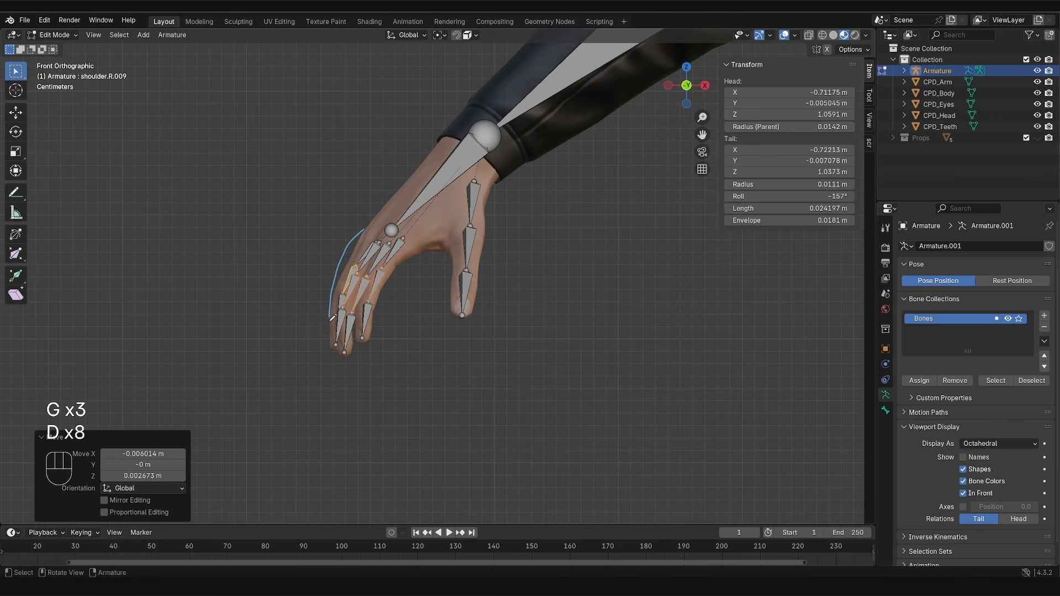
left_click_drag(332, 317, 329, 352)
Step: Reposition the index finger's base joint to about X -0.671 m, Z 1.078 m and its first joint to about X -0.698 m, Z 1.046 m
middle_click_drag(397, 208, 424, 289)
left_click(401, 227)
key("g")
left_click(399, 230)
scroll(425, 289, "up", 4)
middle_click_drag(423, 289, 410, 300)
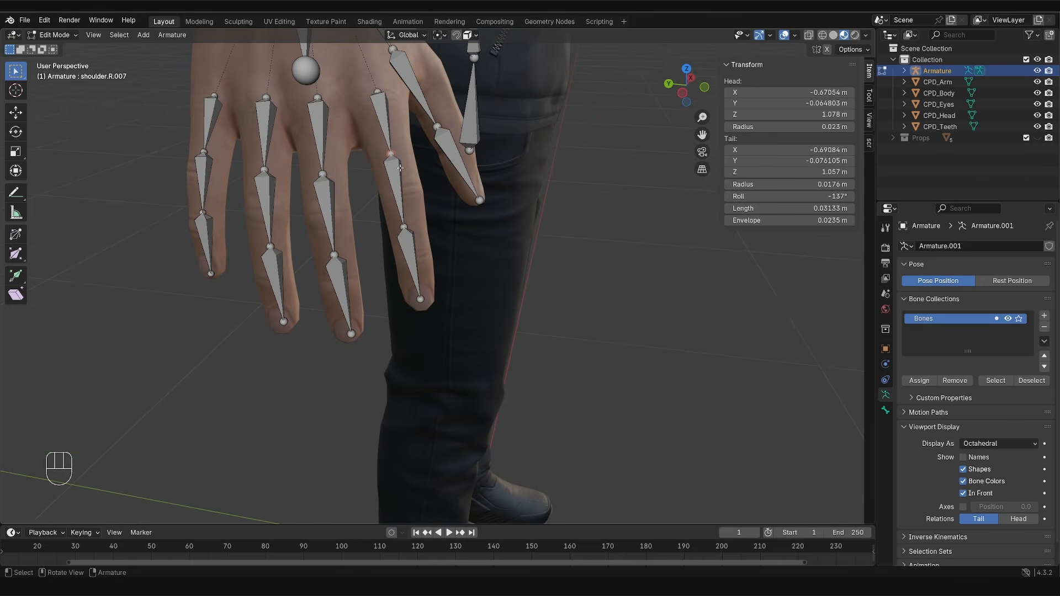
key("g")
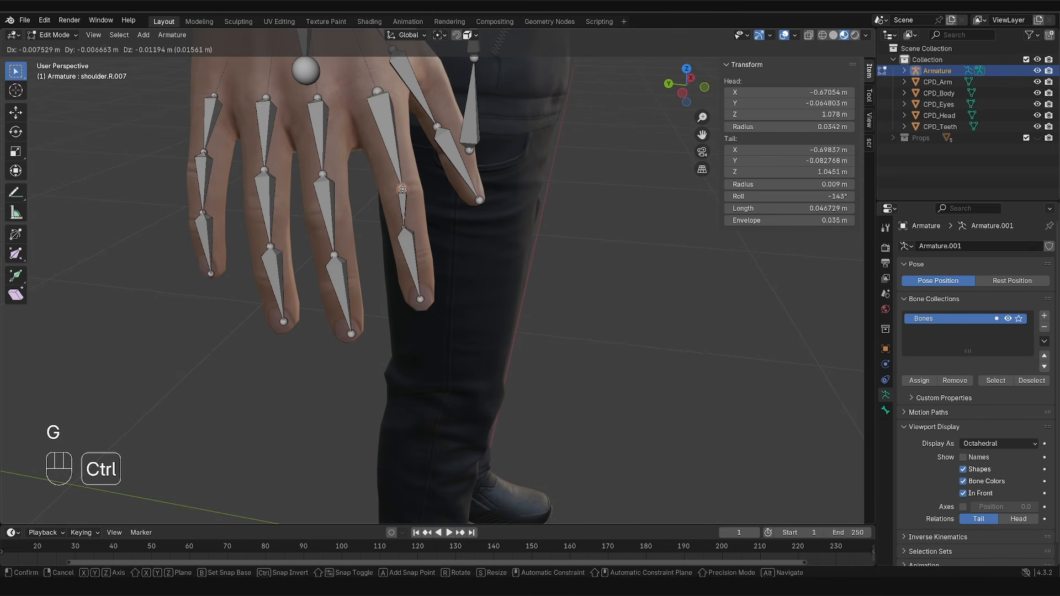
left_click(400, 220)
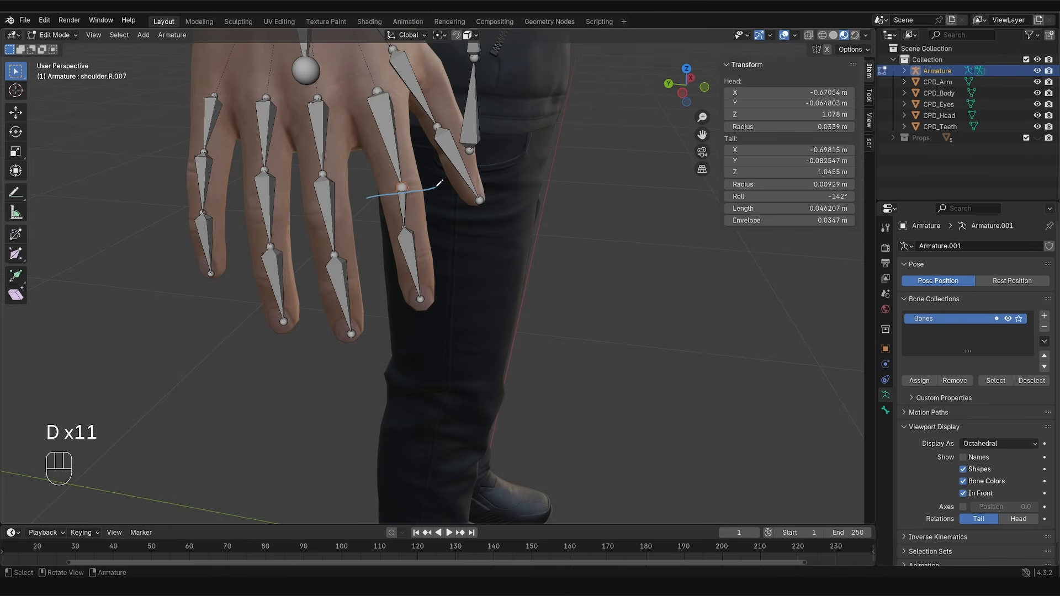
key("g")
right_click(414, 208)
Step: Turn on the wireframe overlay and snap the index finger's first joint to about X -0.699 m, Y -0.083 m, Z 1.044 m
left_click(795, 36)
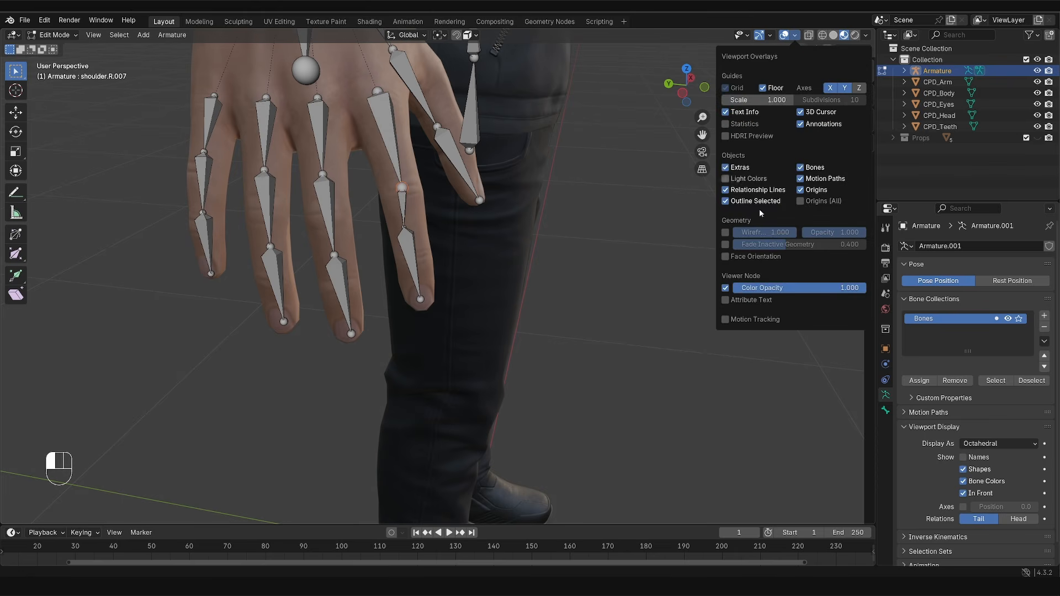
left_click(725, 233)
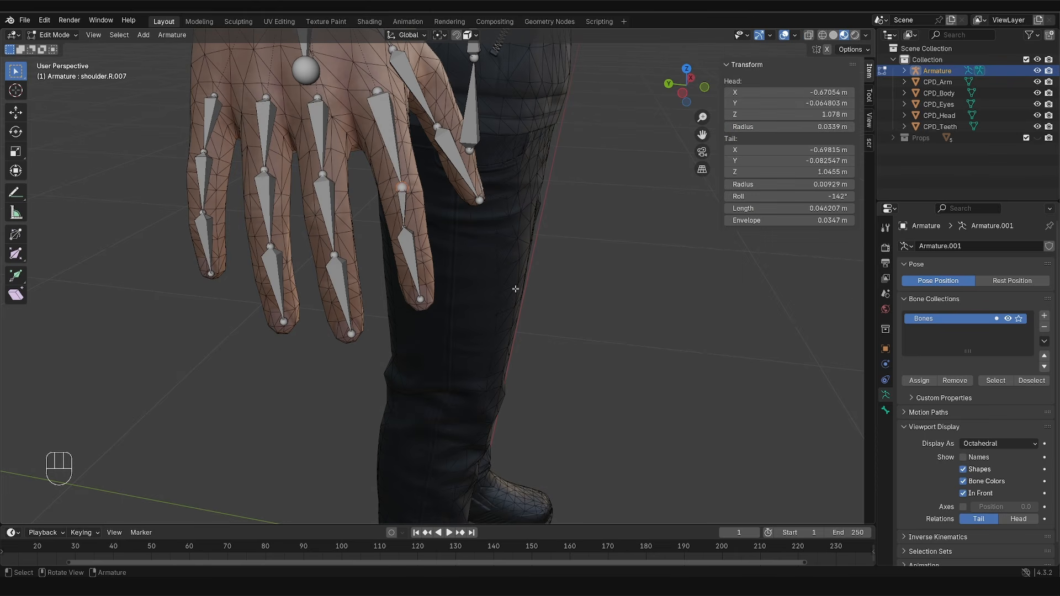
key("g")
left_click(403, 195, "ctrl")
Step: Snap the index finger's second joint to about X -0.705 m, Y -0.089 m, Z 1.021 m and its end joint into the fingertip
left_click(404, 225)
key("g")
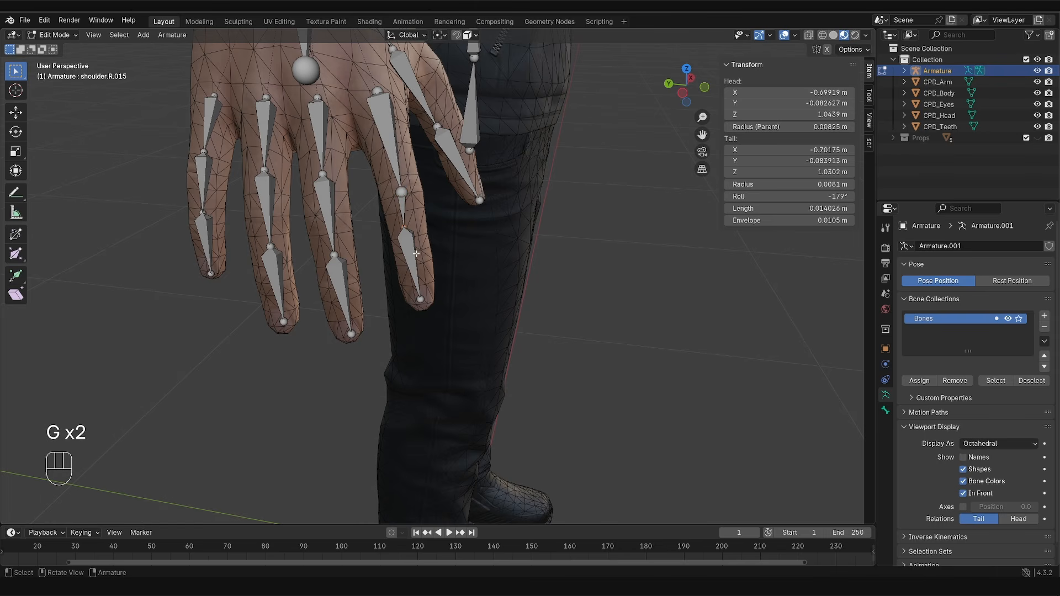
key("g")
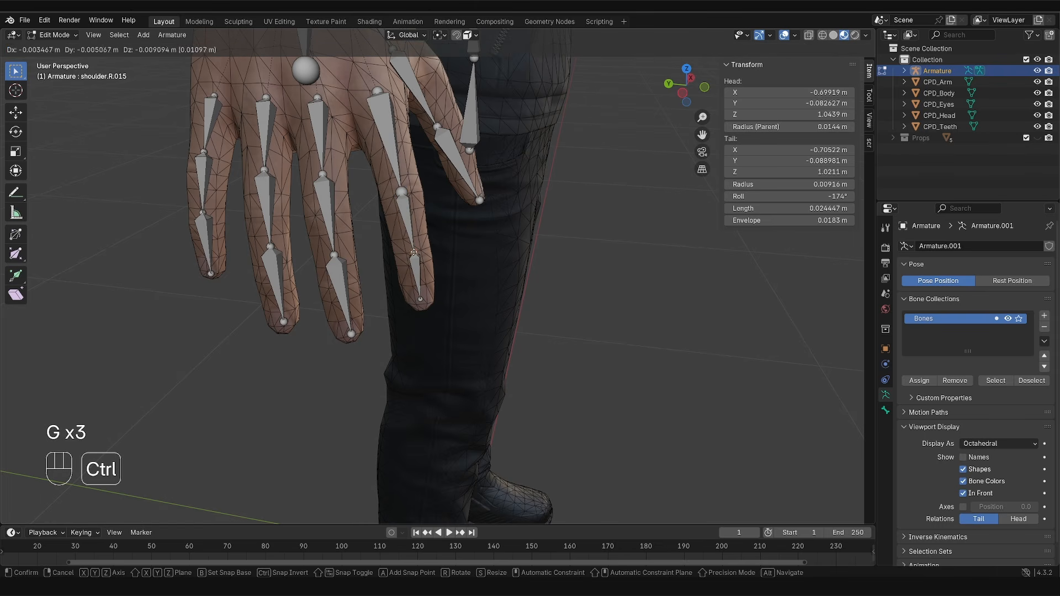
left_click(414, 254, "ctrl")
left_click(420, 298)
key("g")
left_click(422, 306, "ctrl")
Step: Align the middle finger's end joint with the fingertip and snap its two inner joints onto the finger's creases in the mesh
middle_click_drag(422, 307, 427, 302)
left_click(349, 338)
key("g")
left_click(349, 342)
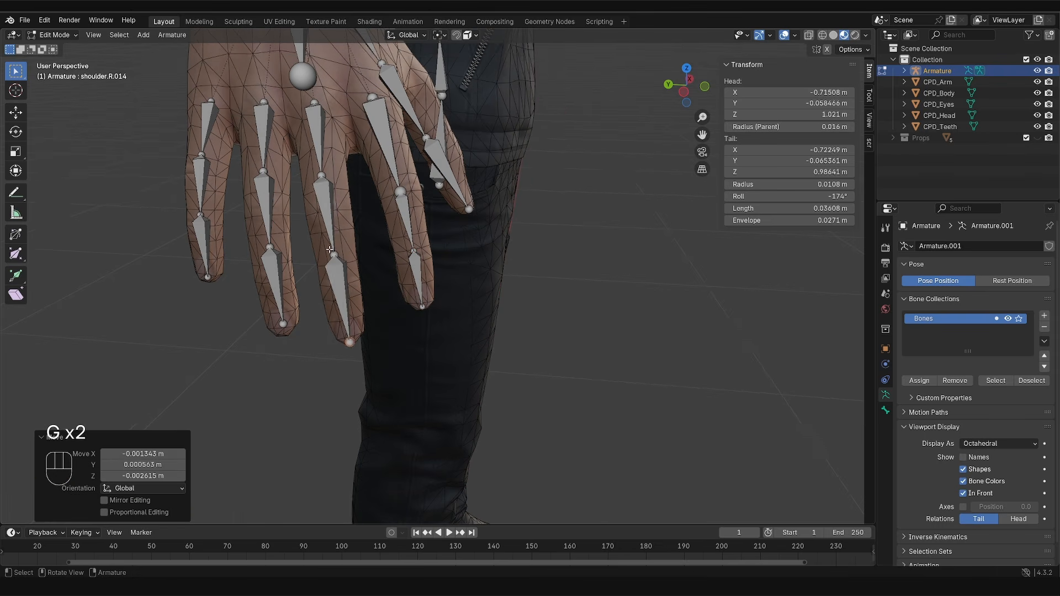
left_click(333, 254)
key("g")
left_click(340, 281, "ctrl")
left_click(322, 176)
key("g")
left_click(329, 205, "ctrl")
Step: Align the ring finger's end joint and its two inner joints with the fingertip and the finger's creases
middle_click_drag(317, 231, 324, 232)
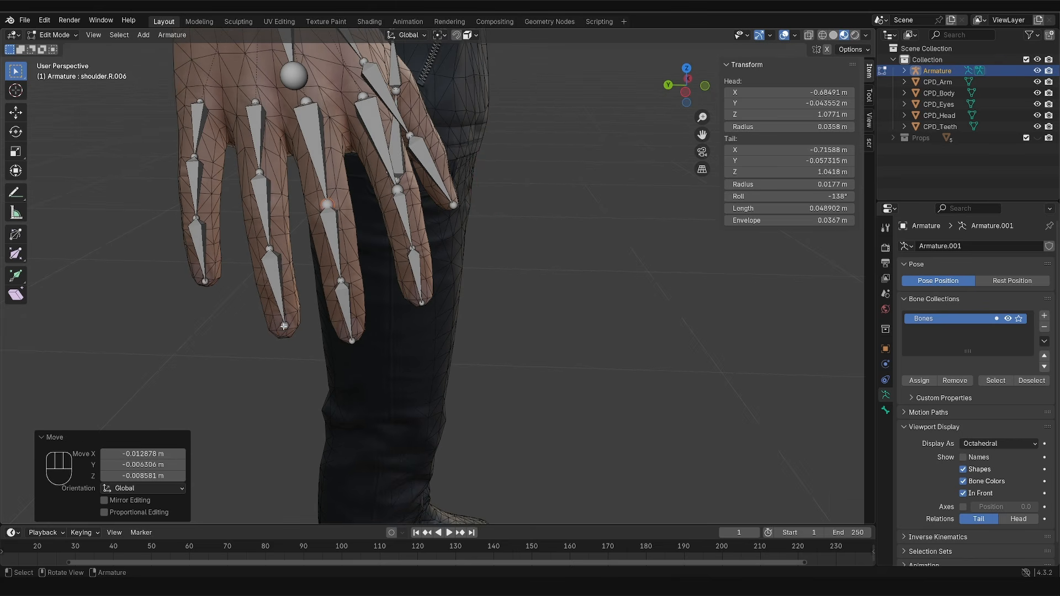
left_click(284, 326)
key("g")
left_click(286, 333)
left_click(270, 249)
key("g")
left_click(277, 285)
left_click(259, 172)
key("g")
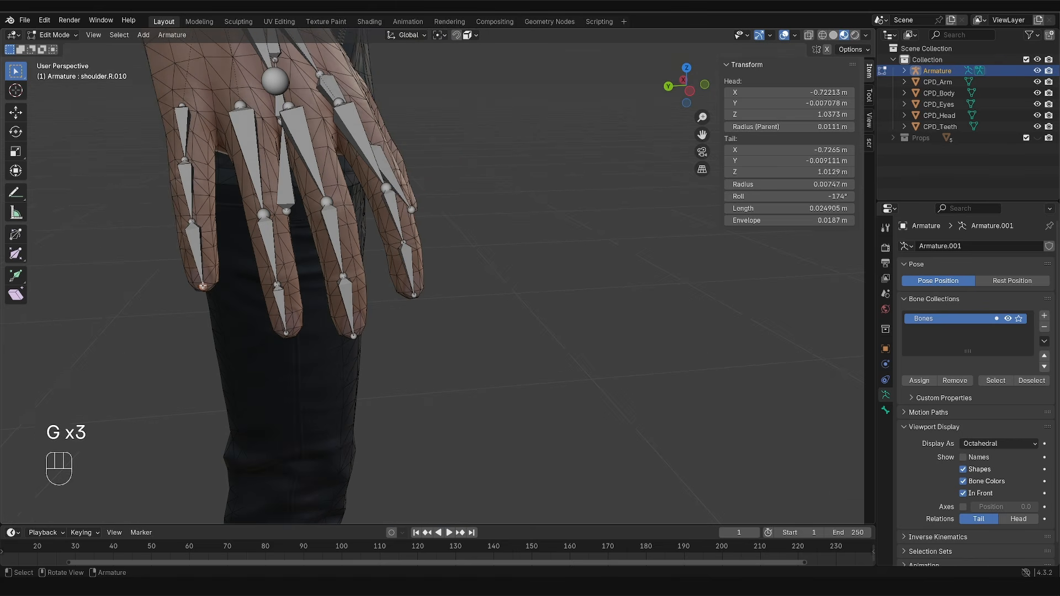
Step: Adjust the little finger's end joint and inner joints to fit the fingertip and creases
left_click(203, 286)
key("g")
key("g")
key("g")
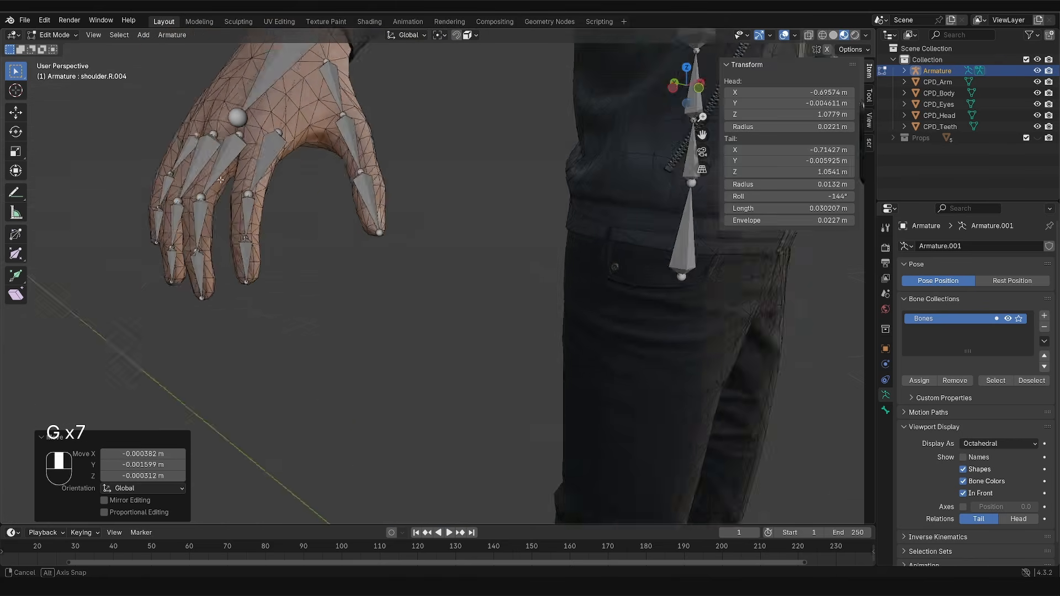
Step: Move the joint between the thumb's first and second bones farther toward the tip so it sits inside the thumb
middle_click_drag(220, 179, 292, 202)
left_click(329, 104)
key("g")
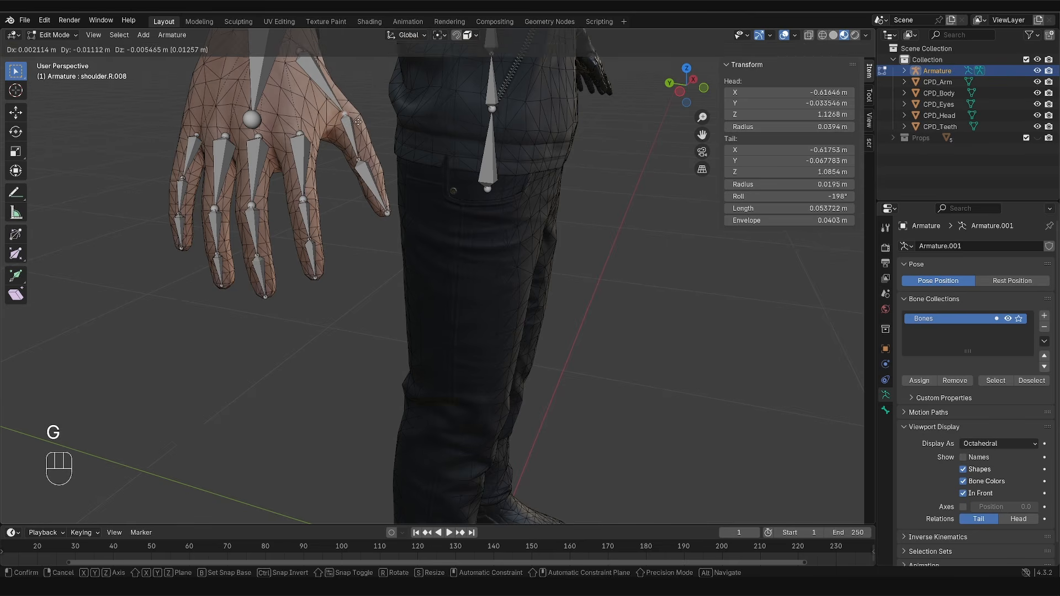
left_click(359, 121)
key("g")
left_click(359, 121)
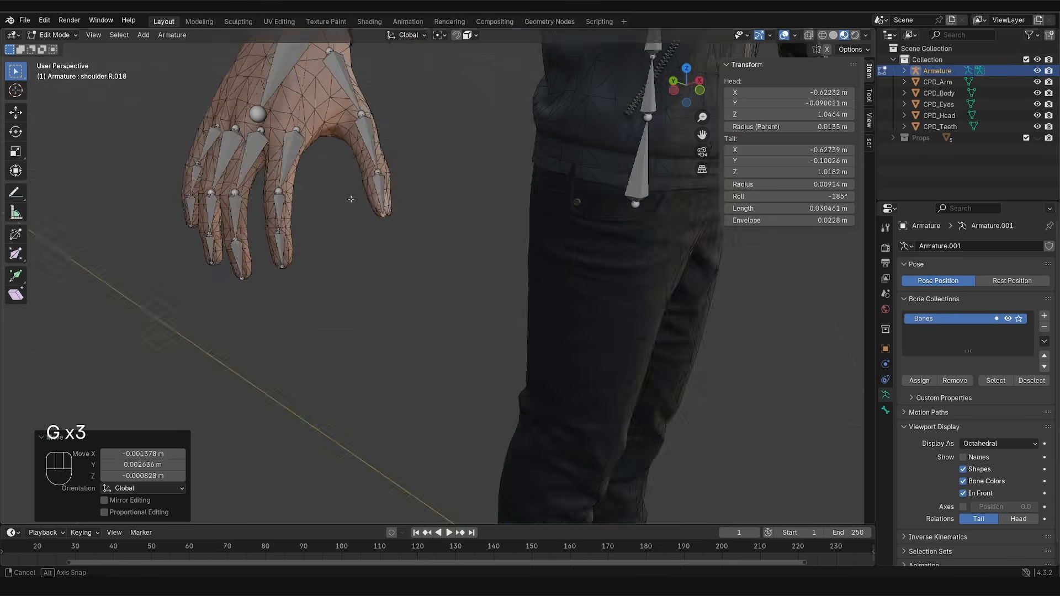
Step: Fine-tune the thumb bones inside the mesh and place the thumb's base joint at about X -0.617 m, Y -0.034 m, Z 1.125 m
left_click(393, 150)
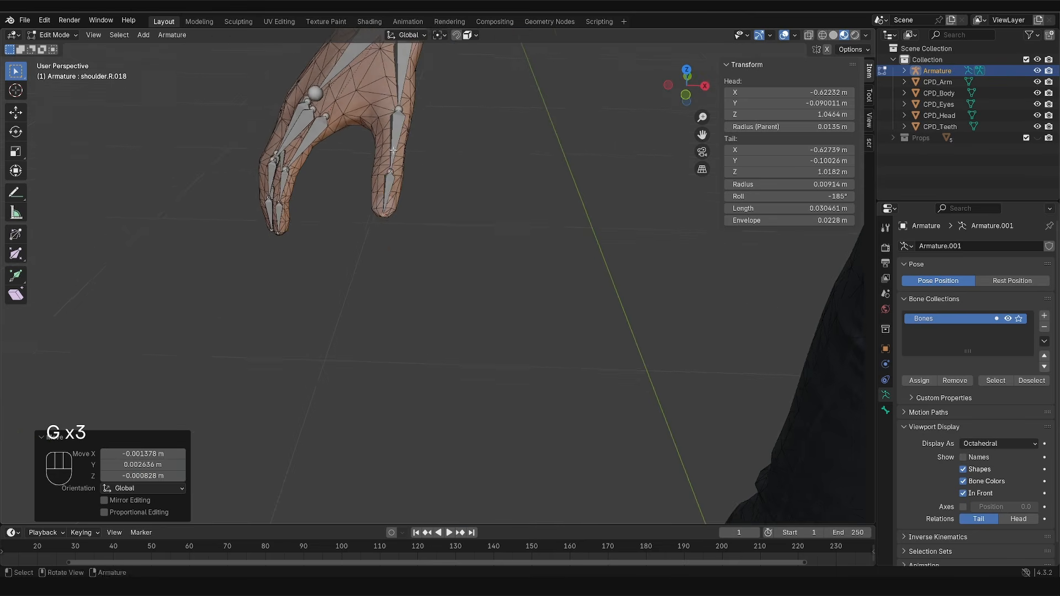
left_click(393, 150, "shift")
key("r")
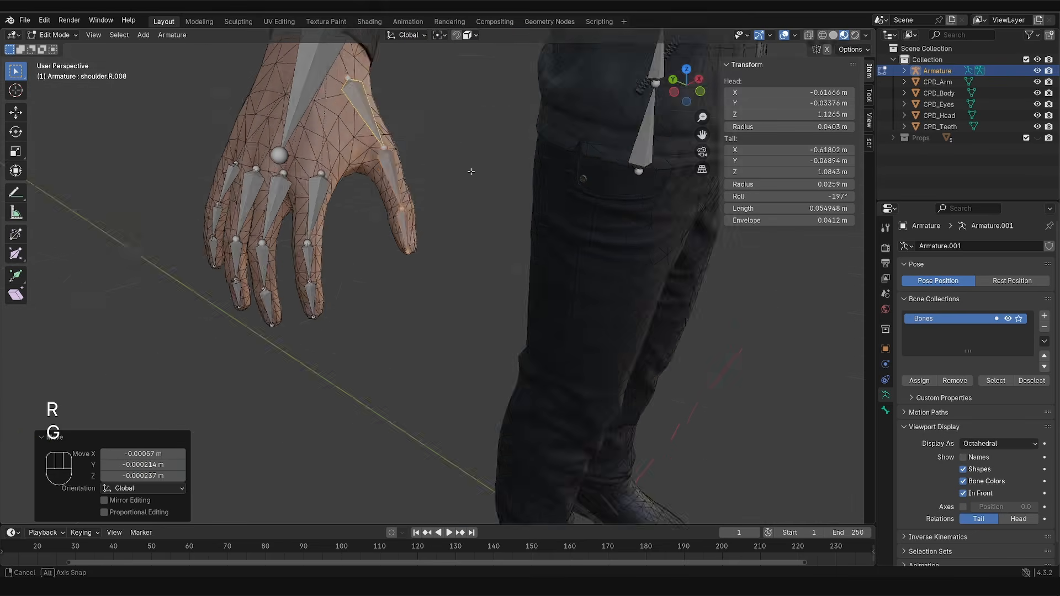
key("g")
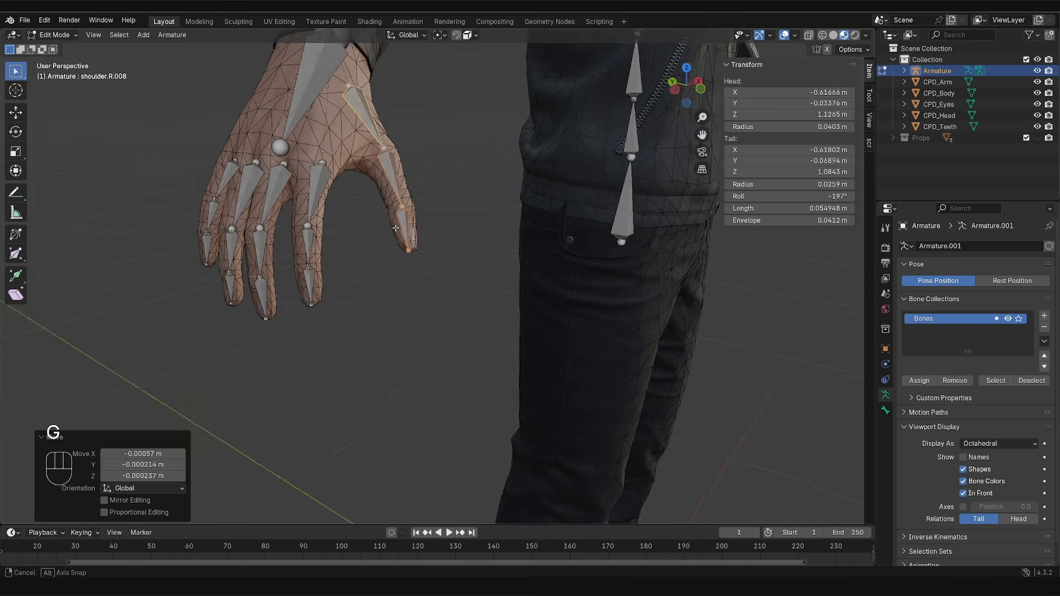
middle_click_drag(396, 228, 407, 227)
left_click(339, 86)
middle_click_drag(345, 107, 382, 109)
key("g")
left_click(384, 112)
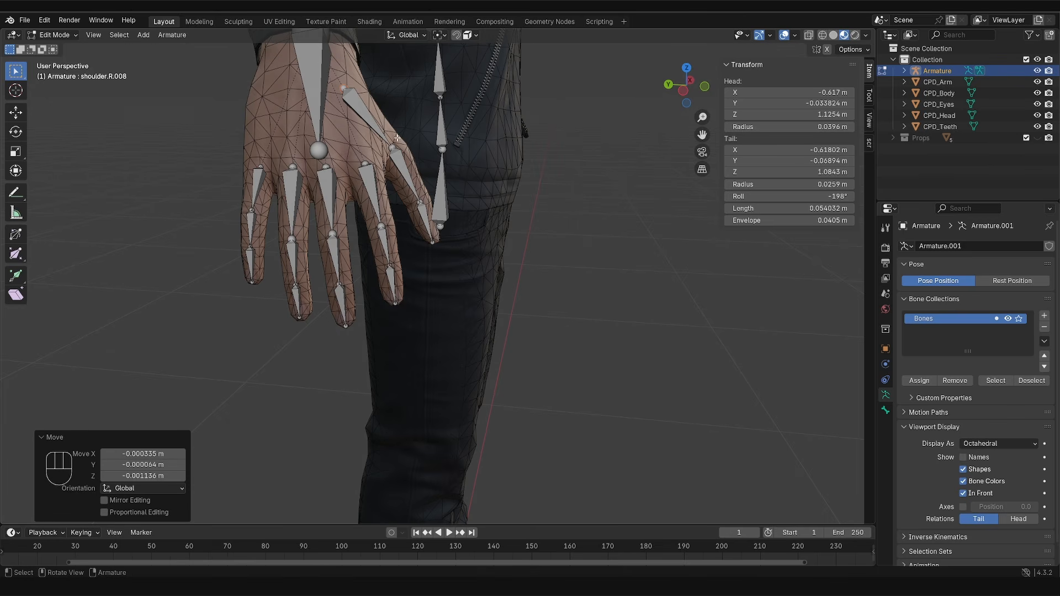
Step: Select the three index finger bones and set the transform orientation to Normal
middle_click_drag(309, 193, 235, 157)
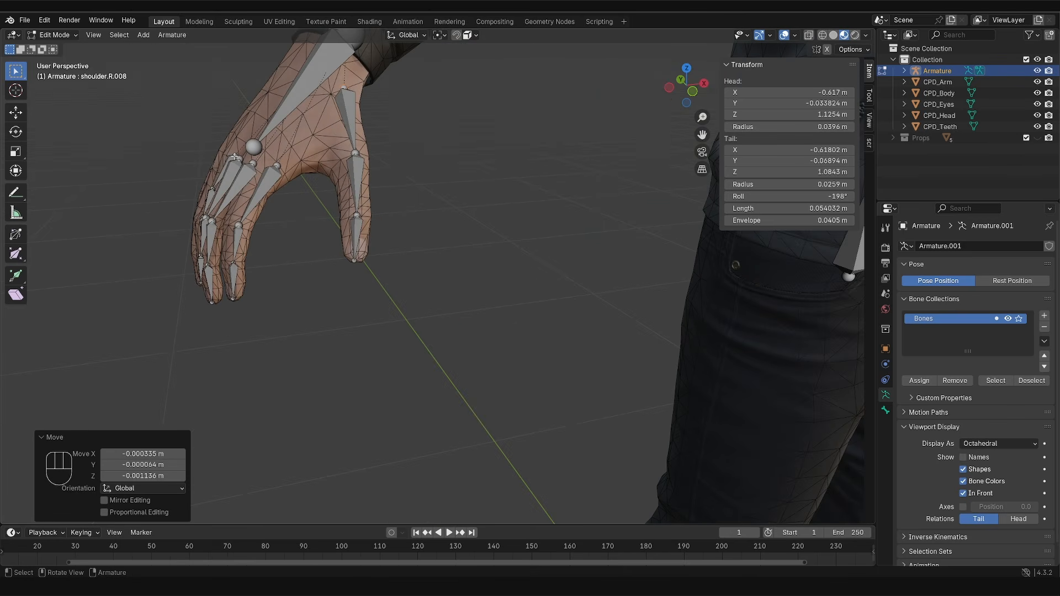
middle_click_drag(223, 267, 247, 237)
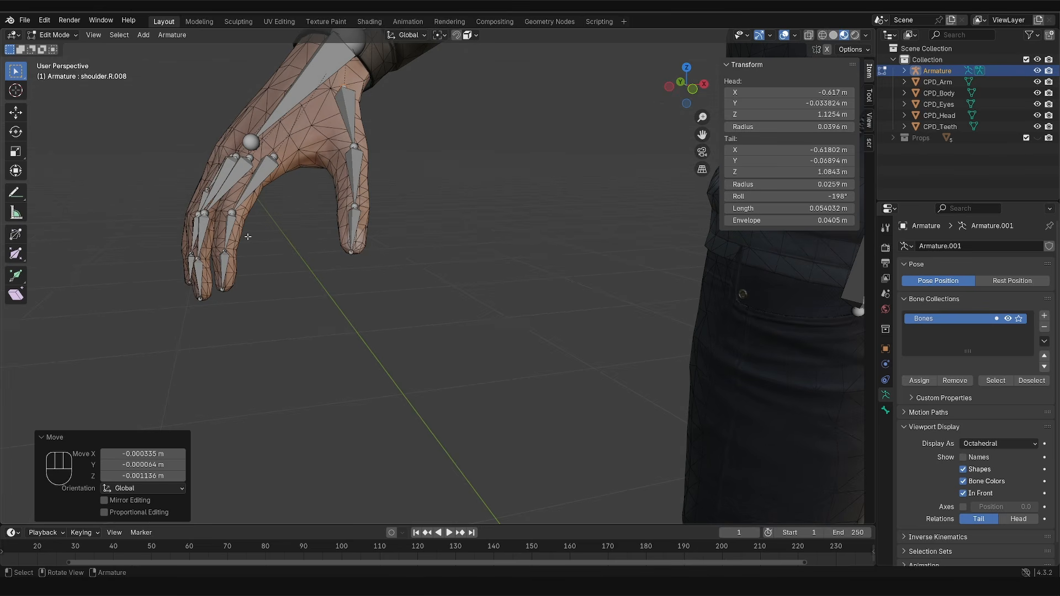
middle_click_drag(249, 234, 363, 173)
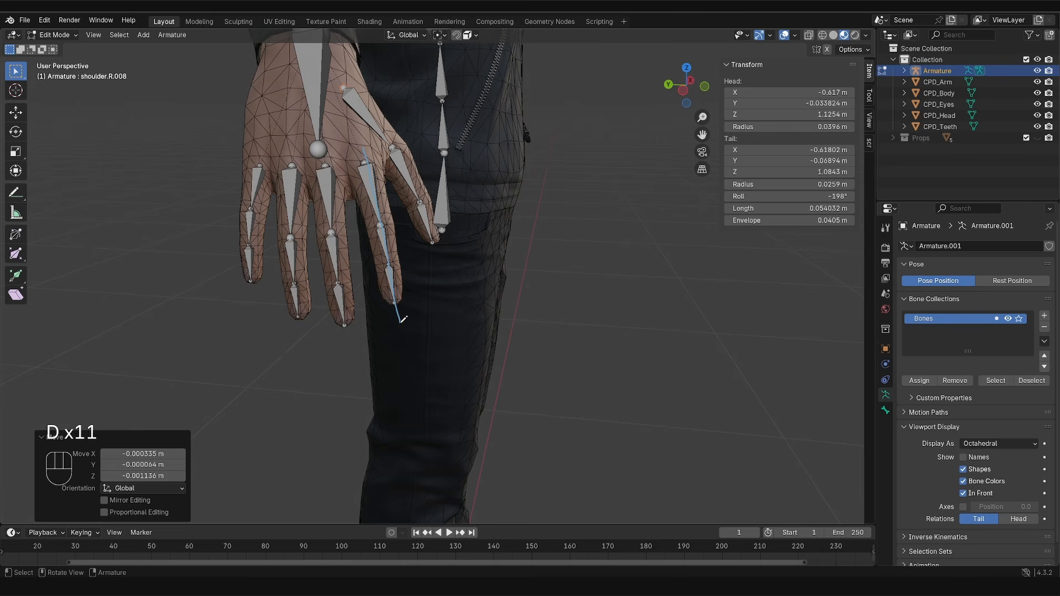
right_click_drag(401, 323, 365, 152)
left_click(371, 193)
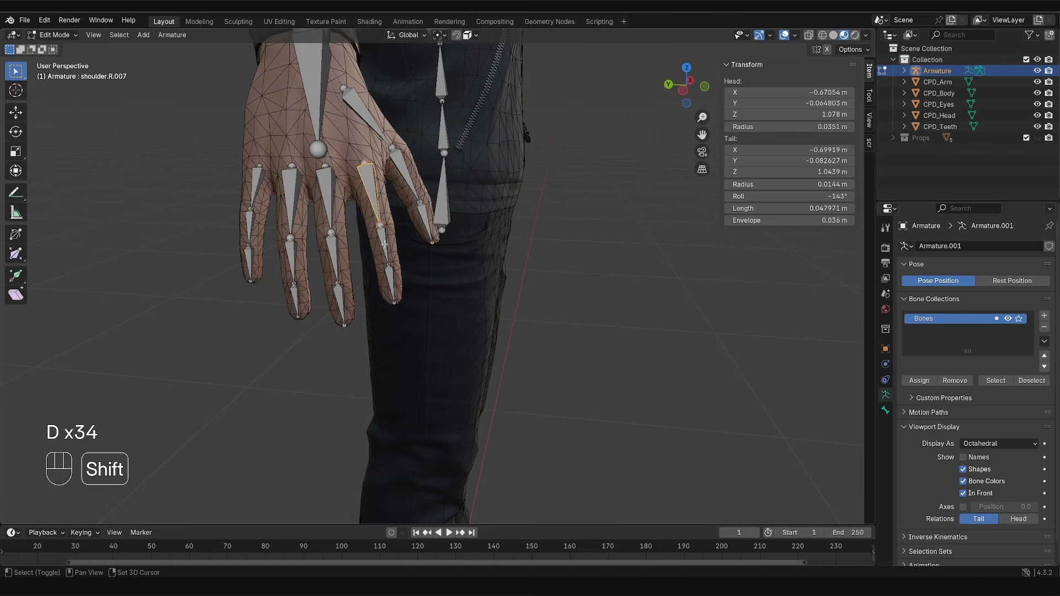
left_click(385, 246, "shift")
left_click(391, 285, "shift")
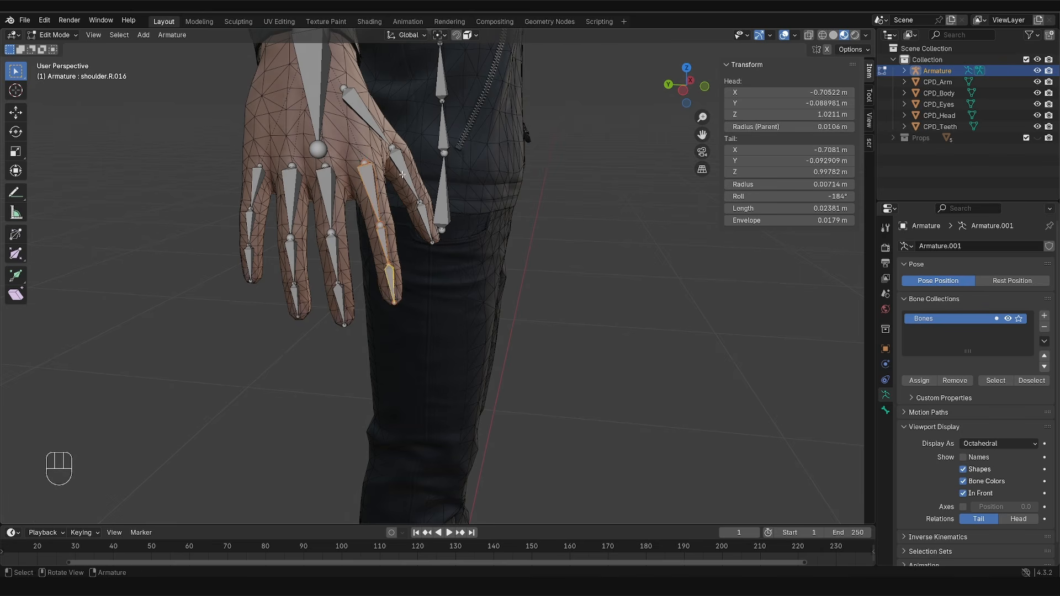
left_click(408, 35)
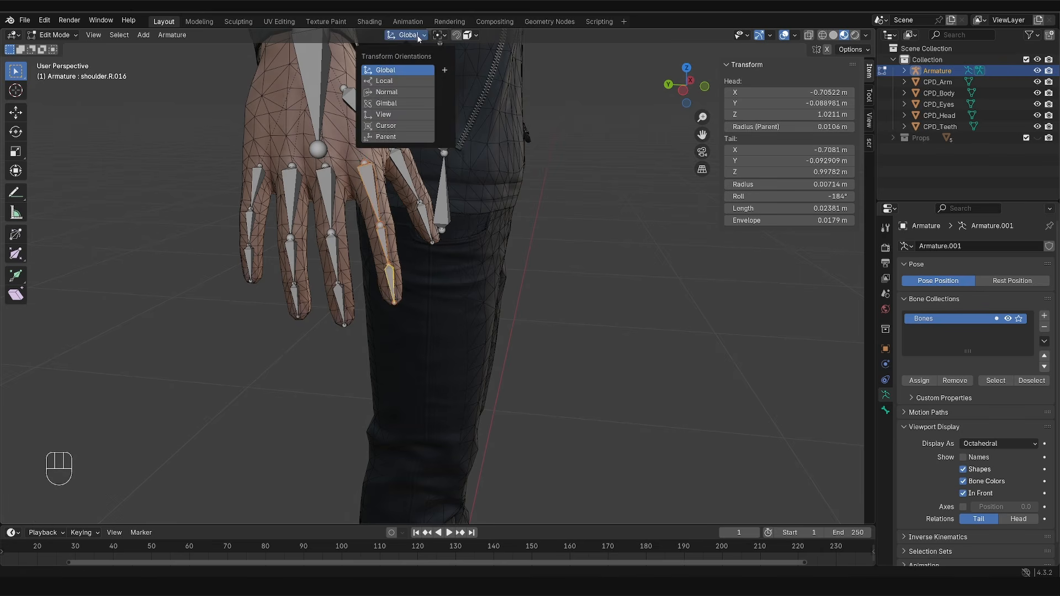
left_click(413, 92)
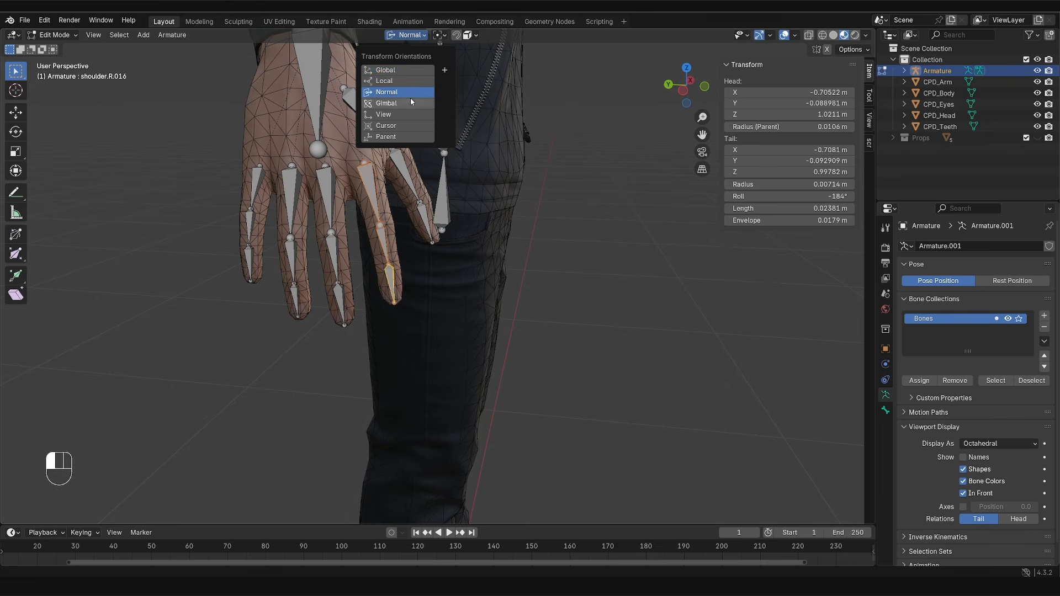
Step: Flatten the three index finger bones along their Normal Z axis with a scale of 0
left_click(15, 152)
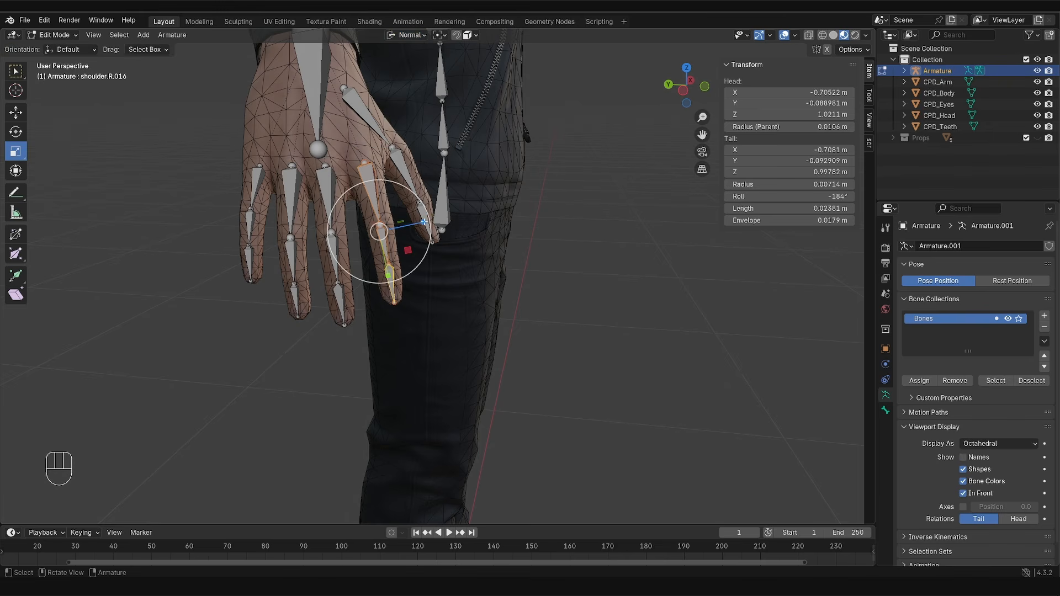
left_click_drag(424, 222, 420, 223)
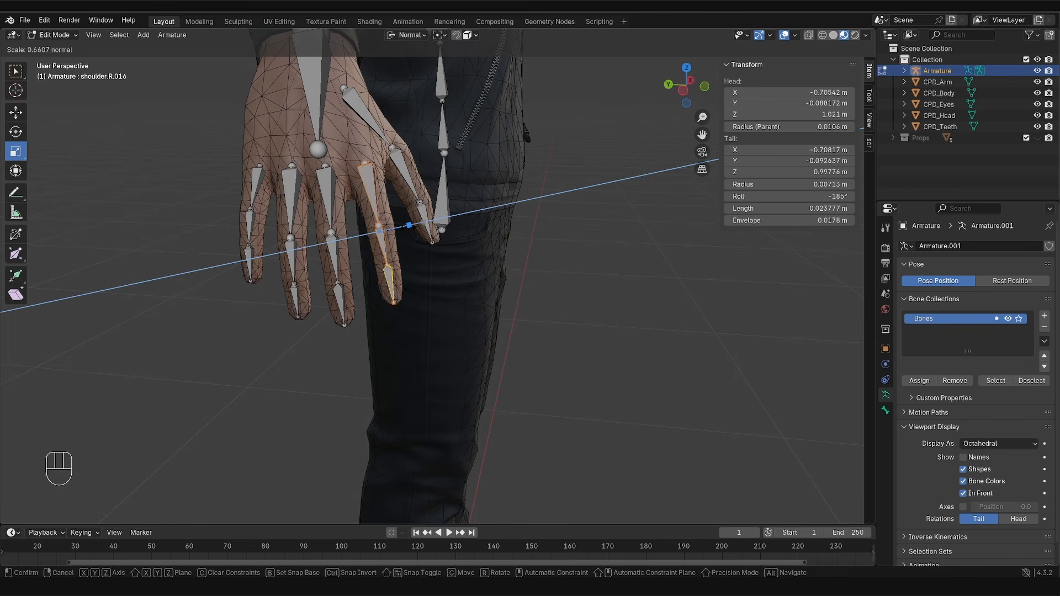
left_click_drag(409, 225, 381, 231)
key("KP_0")
key("Return")
Step: Rotate and move the flattened index finger bones slightly so they sit inside the index finger mesh
middle_click_drag(407, 227, 401, 237)
key("r")
key("r")
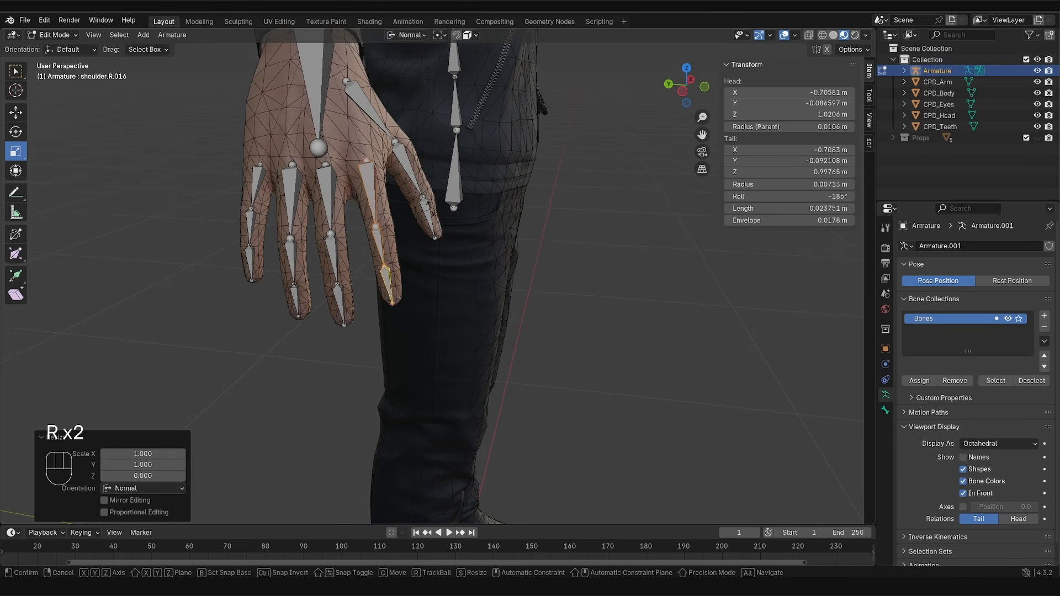
left_click(432, 208)
key("g")
left_click(434, 207)
key("r")
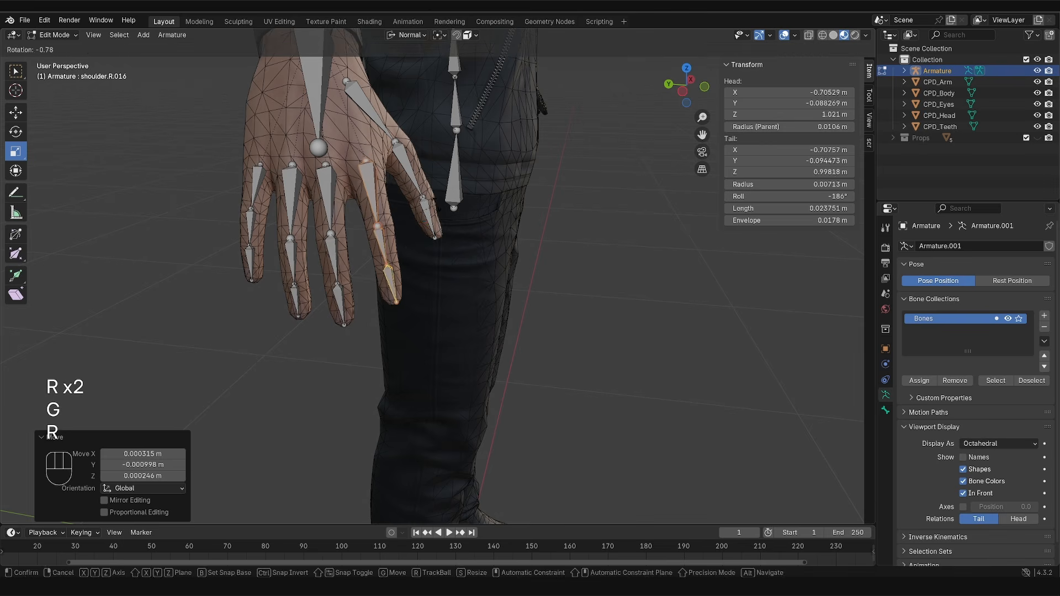
left_click(437, 203)
key("r")
left_click(434, 205)
key("g")
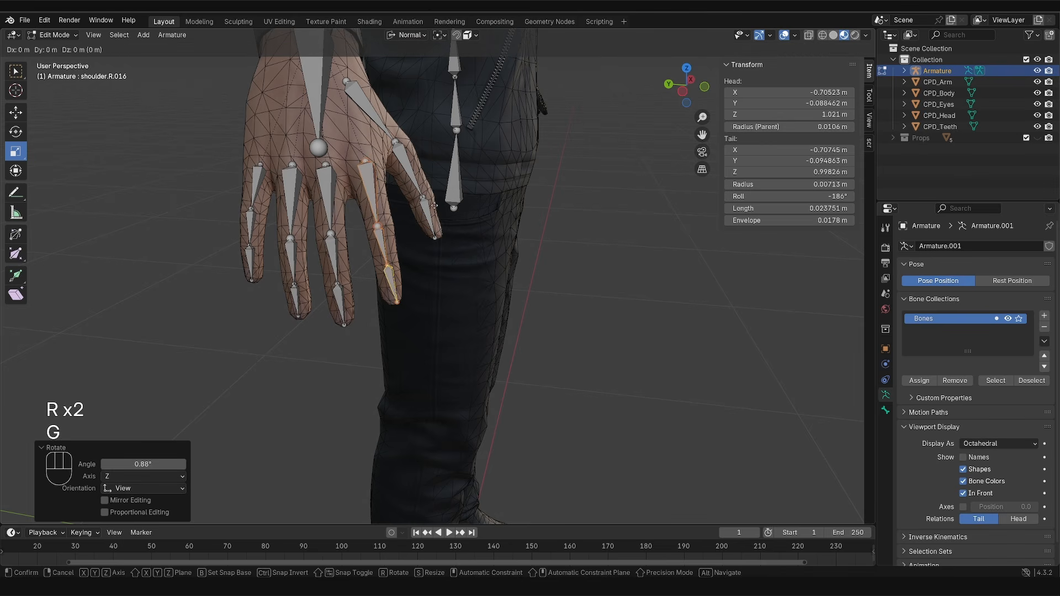
left_click(434, 206)
Step: Select the middle finger bones and scale them to 0 along their Normal Z axis
mouse_move(396, 220)
middle_mouse_down()
mouse_move(296, 208)
mouse_move(389, 203)
middle_mouse_up()
left_click(330, 205)
left_click(333, 296, "shift")
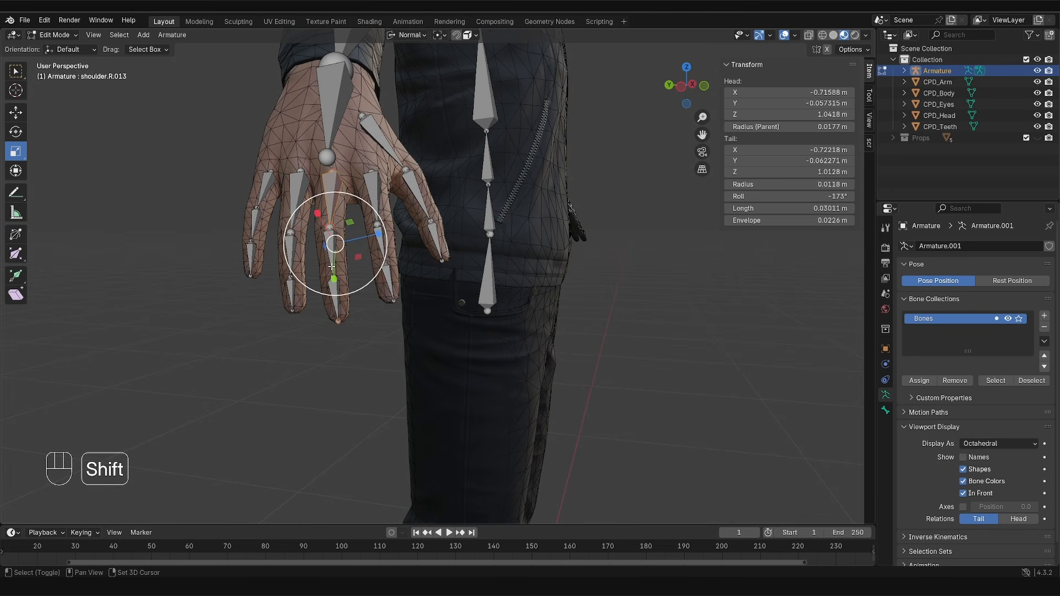
middle_click_drag(333, 296, 381, 231)
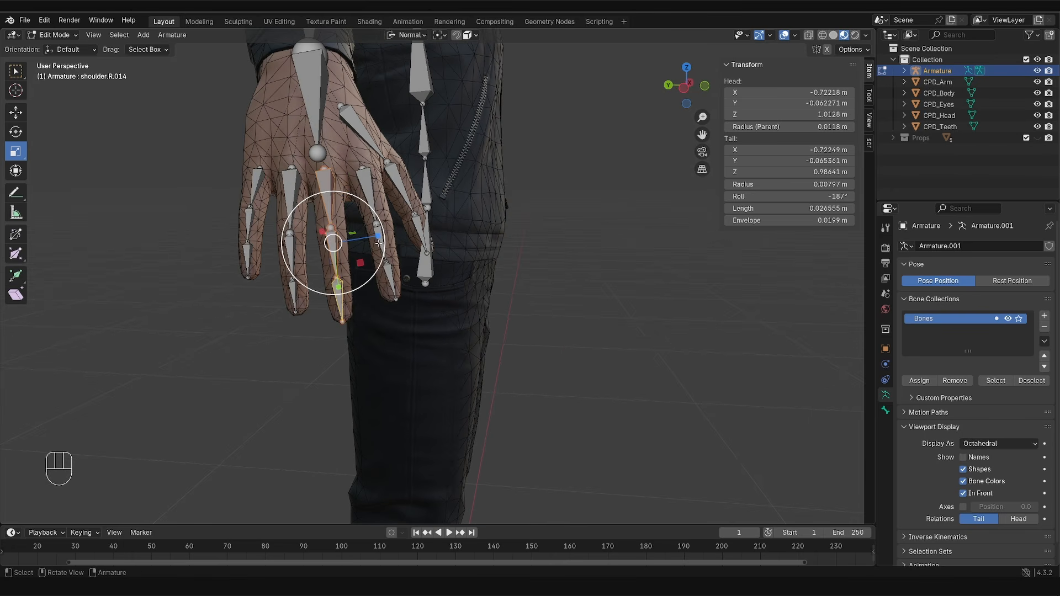
key("s")
key("z")
key("KP_0")
key("Return")
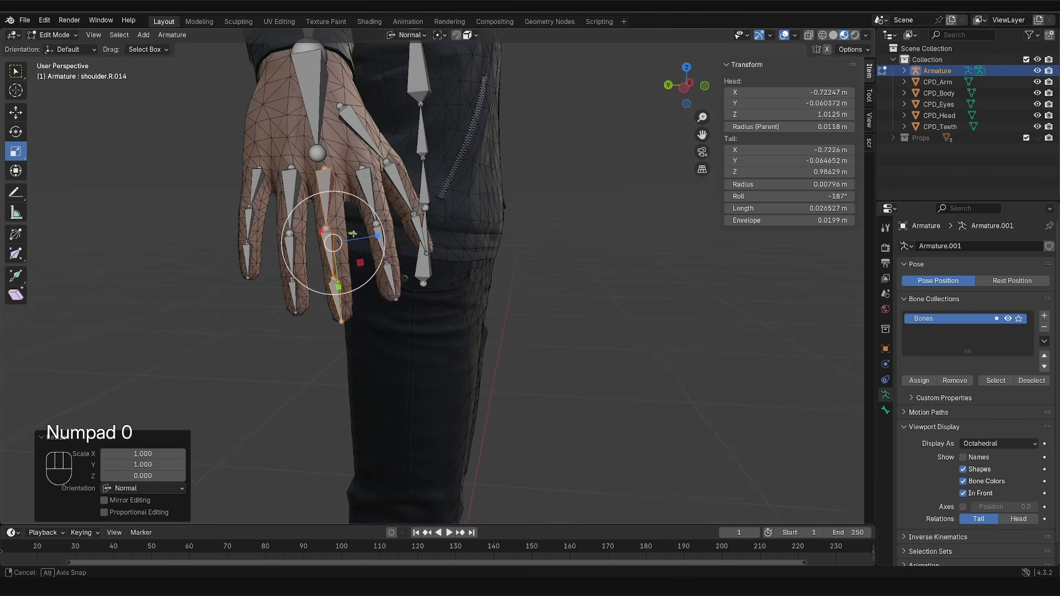
Step: Fine-tune the rotation and position of the middle finger bones to fit inside the finger
key("r")
key("r")
key("g")
key("r")
key("r")
left_click(352, 234)
Step: Scale the ring finger bones to 0 on Normal Z and refit them inside the finger
left_click(300, 211, "shift")
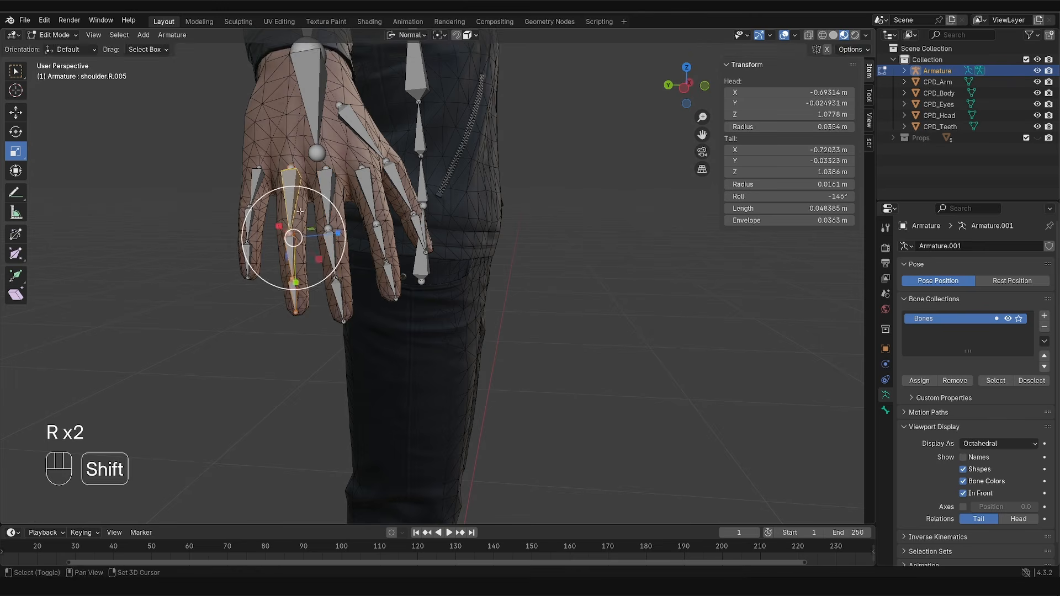
left_click_drag(337, 234, 328, 233)
key("KP_0")
middle_click_drag(327, 232, 341, 240)
key("r")
left_click(341, 240)
key("g")
Step: Scale the little finger bones to 0 on Normal Z and rotate them to fit the finger
left_click(247, 186)
left_click(248, 258, "shift")
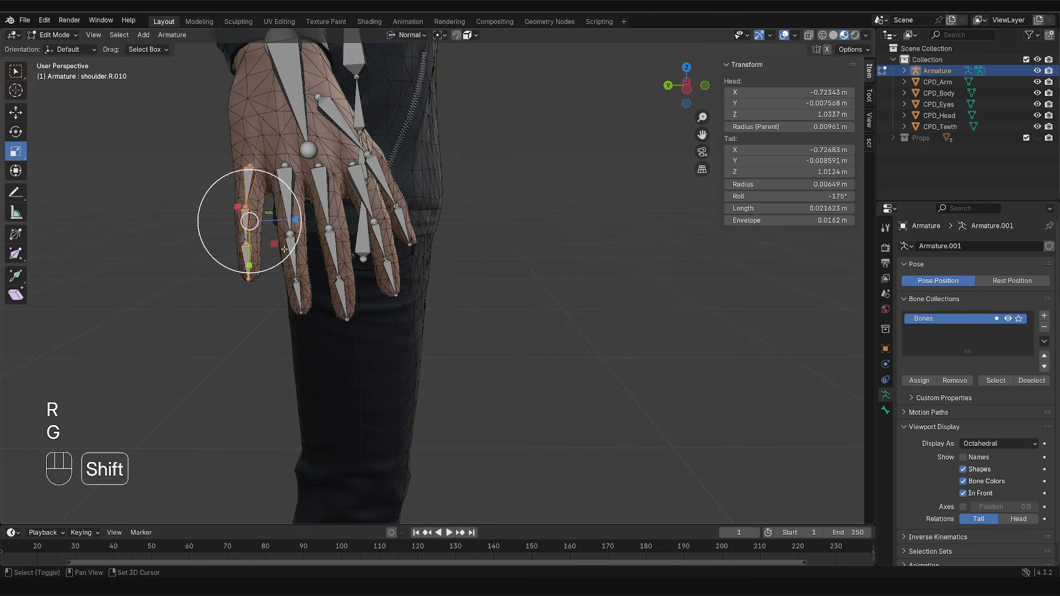
left_click_drag(296, 220, 287, 221)
key("KP_0")
middle_click_drag(287, 221, 296, 222)
key("r")
left_click(298, 222)
Step: Select the finger base joints and, in front view, move them about X -0.0028 m and Z 0.0023 m
middle_click_drag(436, 174, 332, 168)
left_click(311, 168)
left_click(279, 160, "shift")
left_click(257, 150, "shift")
middle_click_drag(226, 152, 257, 153)
key("KP_1")
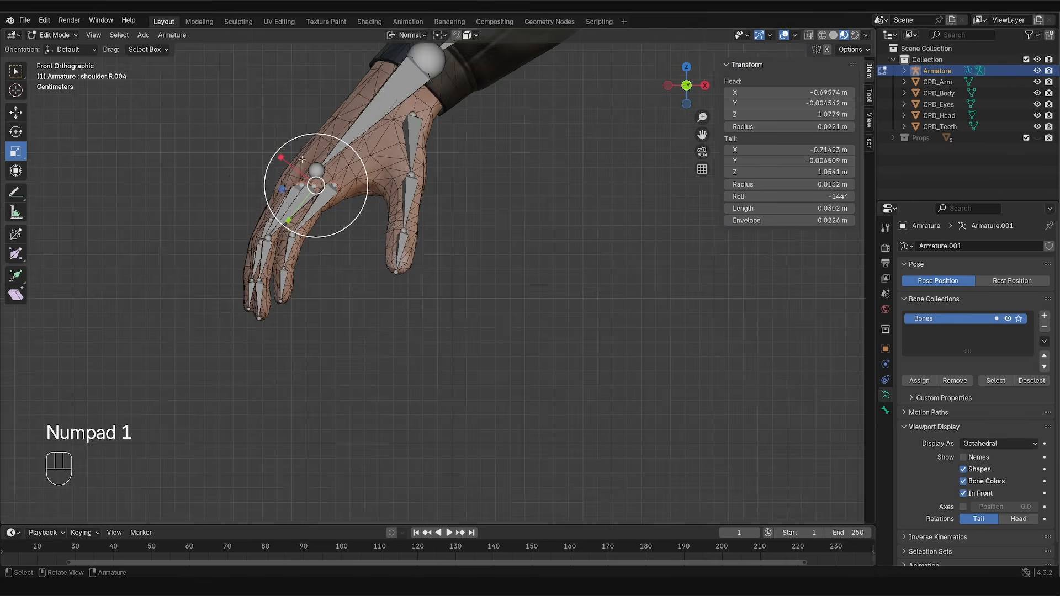
scroll(346, 191, "up", 3)
key("f")
key("ctrl+z")
key("ctrl+shift+z")
key("g")
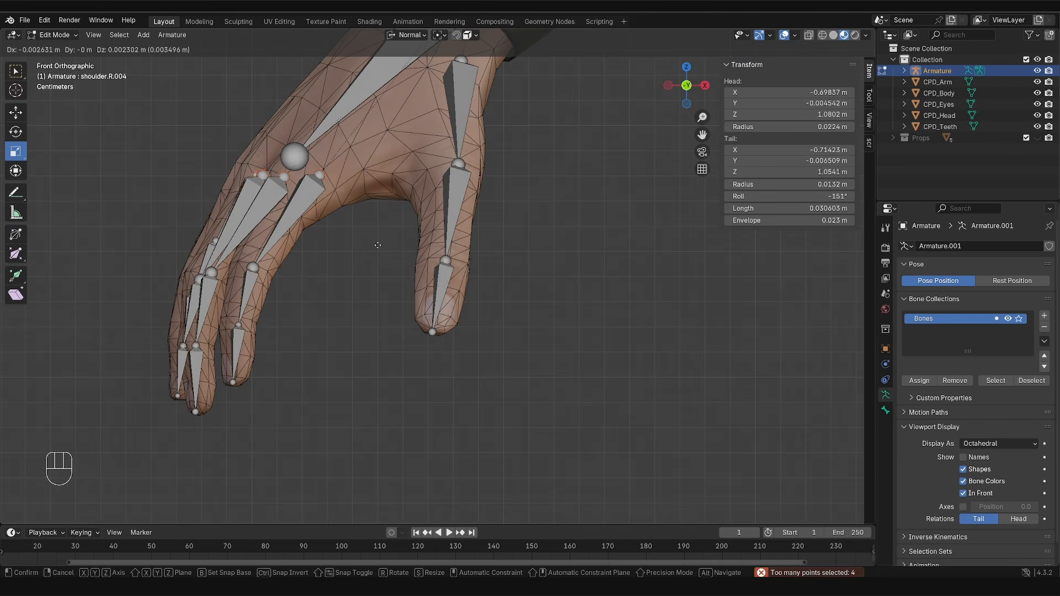
left_click(377, 245)
Step: Move the hand bone's lower end about X -0.0007 m and Y 0.0024 m toward the middle of the palm
middle_click_drag(377, 245, 353, 276)
scroll(352, 277, "up", 5)
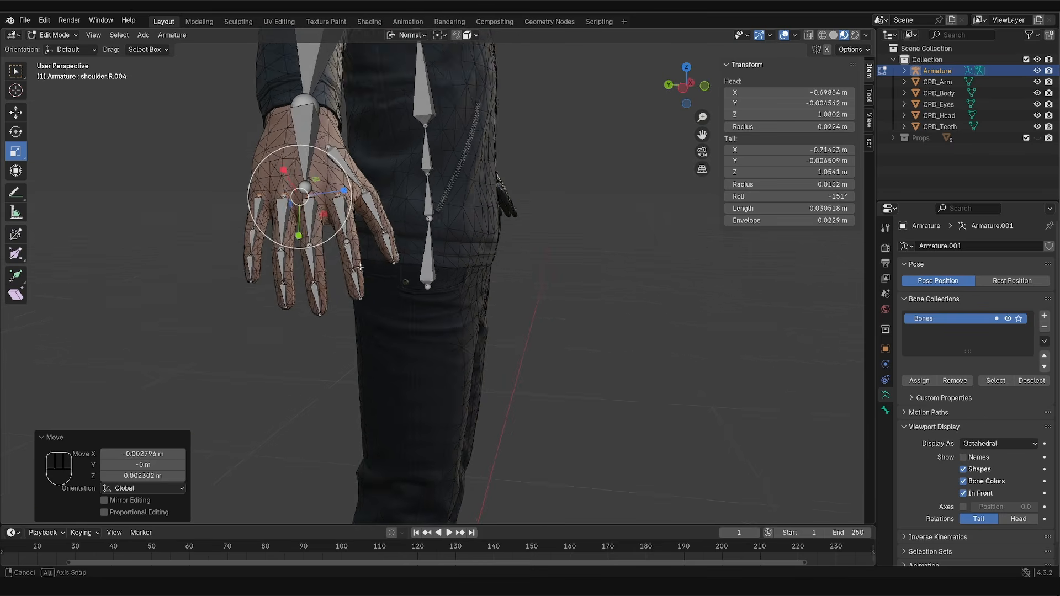
left_click(380, 180)
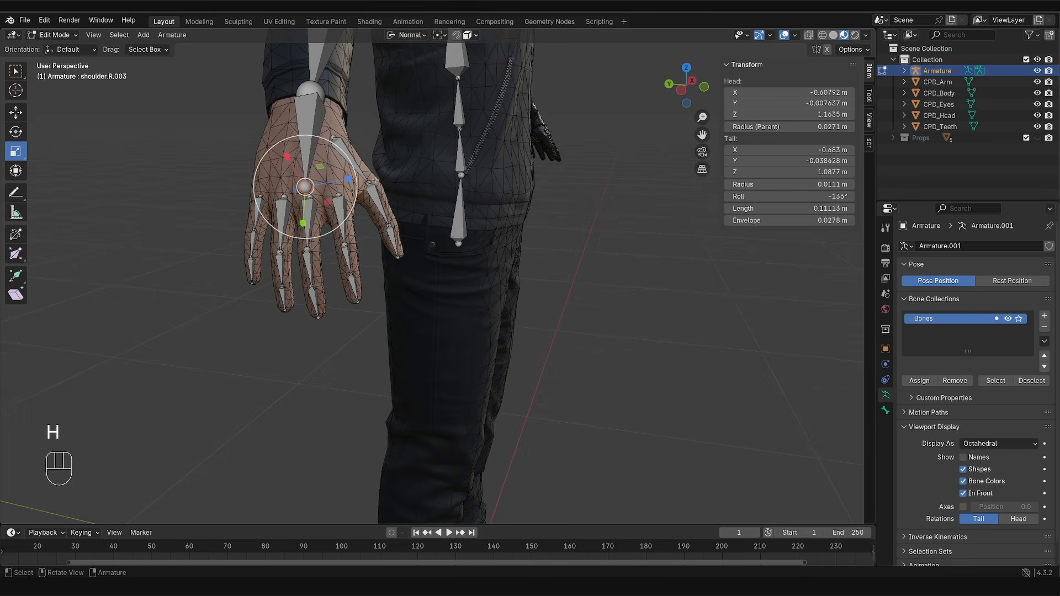
key("g")
left_click(371, 180)
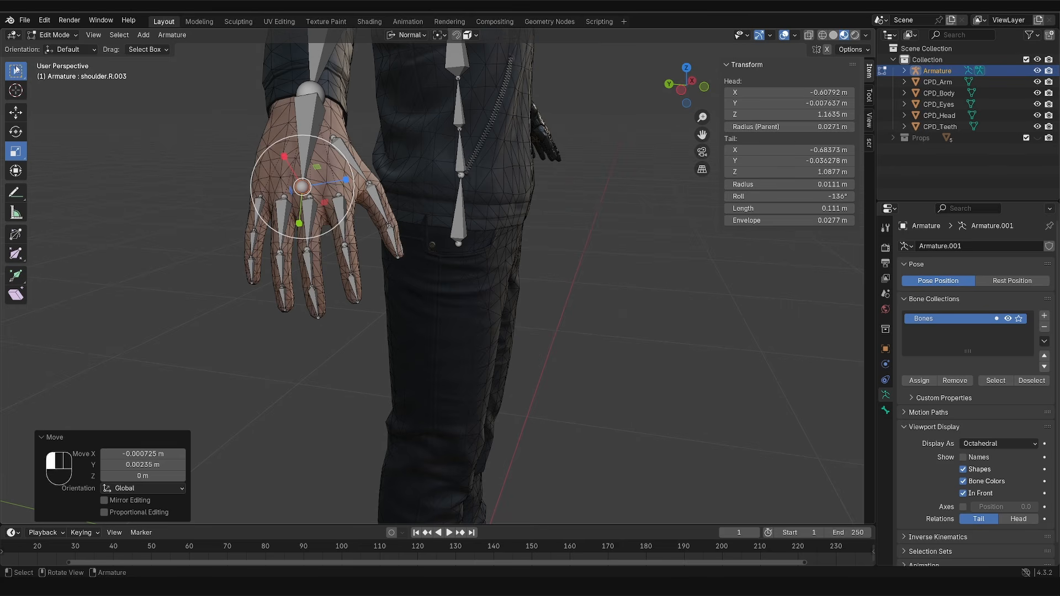
Step: Duplicate the hand bone and place the copy above the little finger, offset about X -0.0065 m, Y 0.0278 m, Z -0.0081 m
left_click(16, 69)
scroll(348, 153, "up", 4)
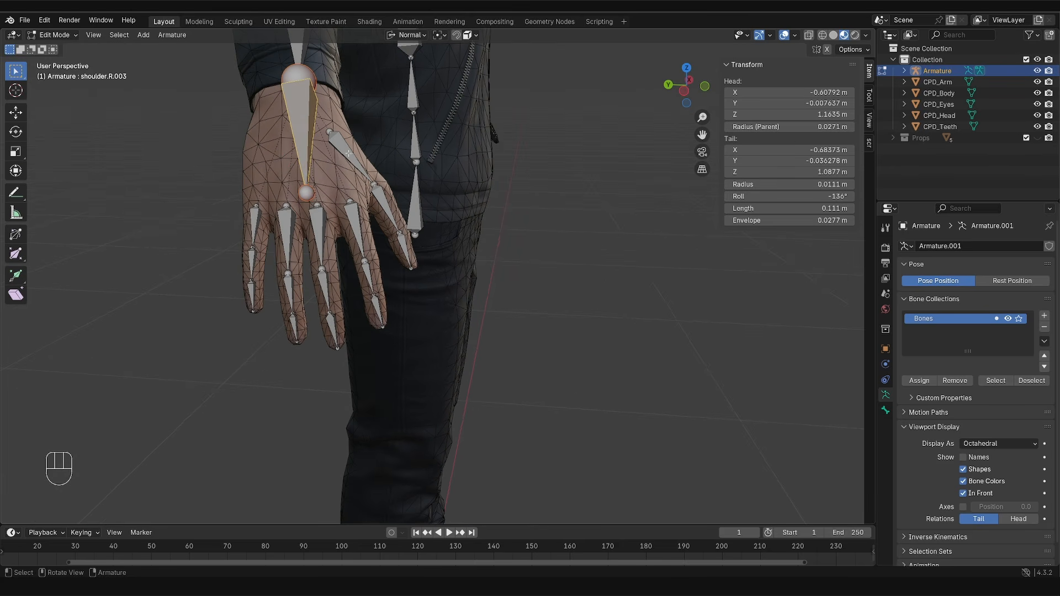
key("shift+d")
left_click(281, 200)
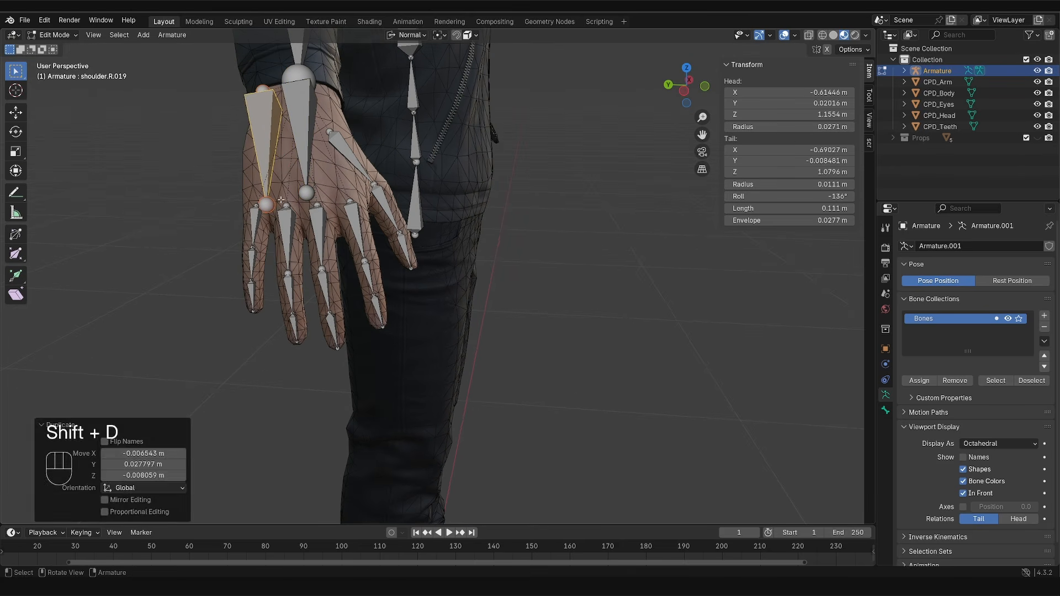
Step: Scale the copied palm bone down to about 0.079 m long, then move and rotate it to line up with the little finger
left_click(269, 203)
middle_click_drag(271, 202, 271, 208)
left_click(267, 166)
key("s")
left_click(302, 164)
key("g")
left_click(299, 170)
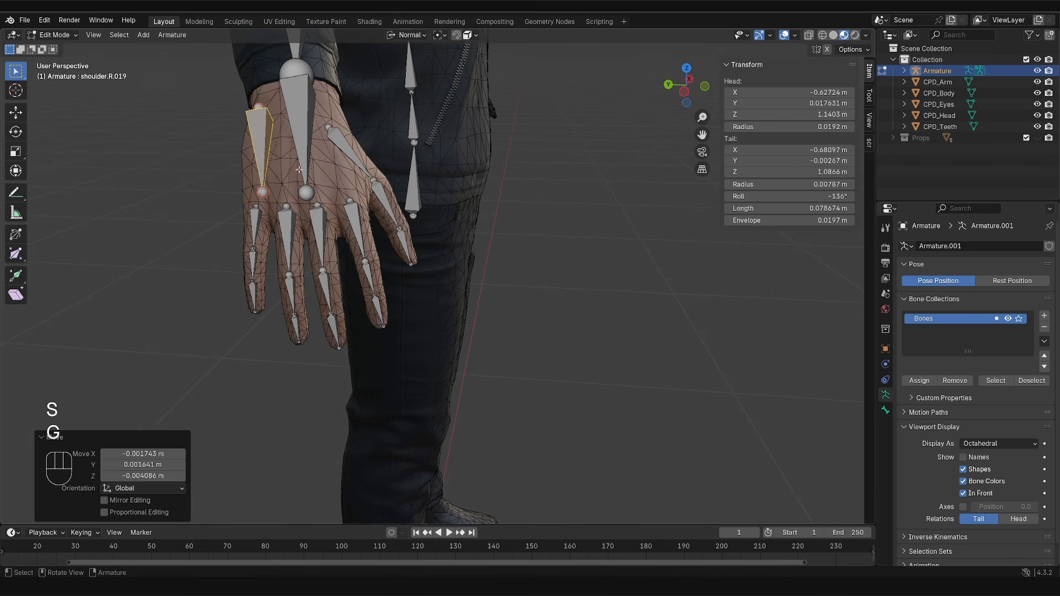
key("r")
left_click(301, 171)
Step: Duplicate the palm bone three times across the hand, one copy each above the ring, middle and index fingers
key("shift+d")
left_click(326, 180)
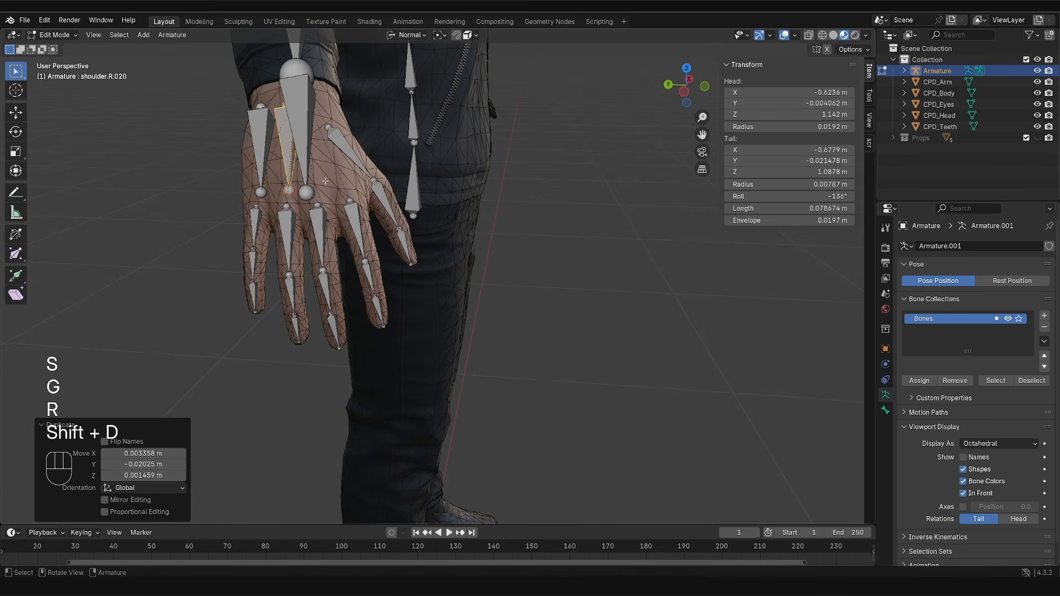
key("ctrl+z")
key("ctrl+z")
key("ctrl+z")
key("ctrl+shift+z")
key("shift+d")
left_click(345, 180)
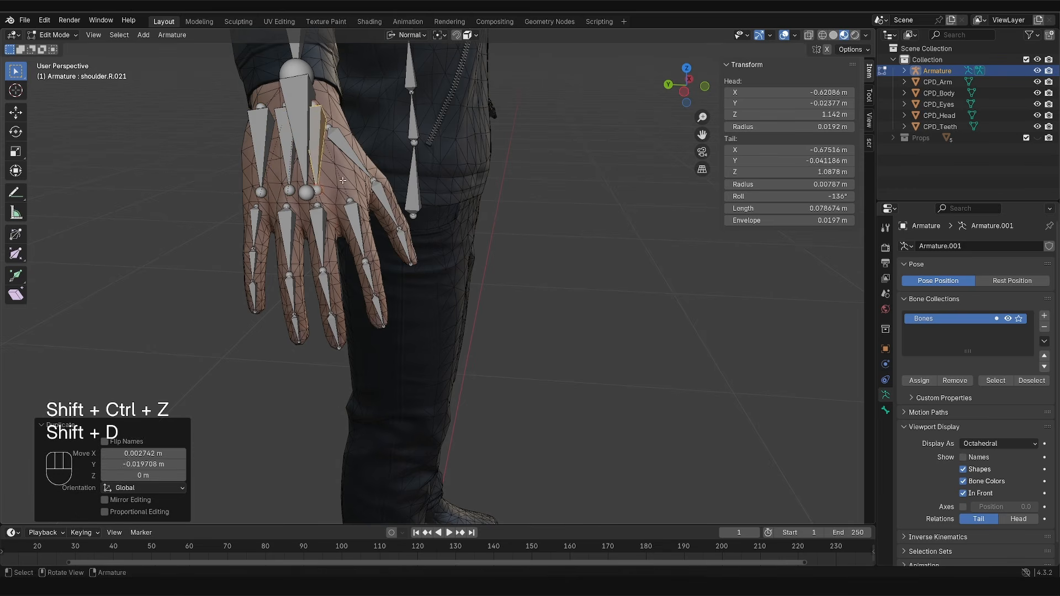
key("shift+d")
left_click(367, 179)
Step: Fit both ends of the little finger's palm bone inside the hand and lower the upper end of the ring finger's palm bone
middle_click_drag(261, 191, 269, 199)
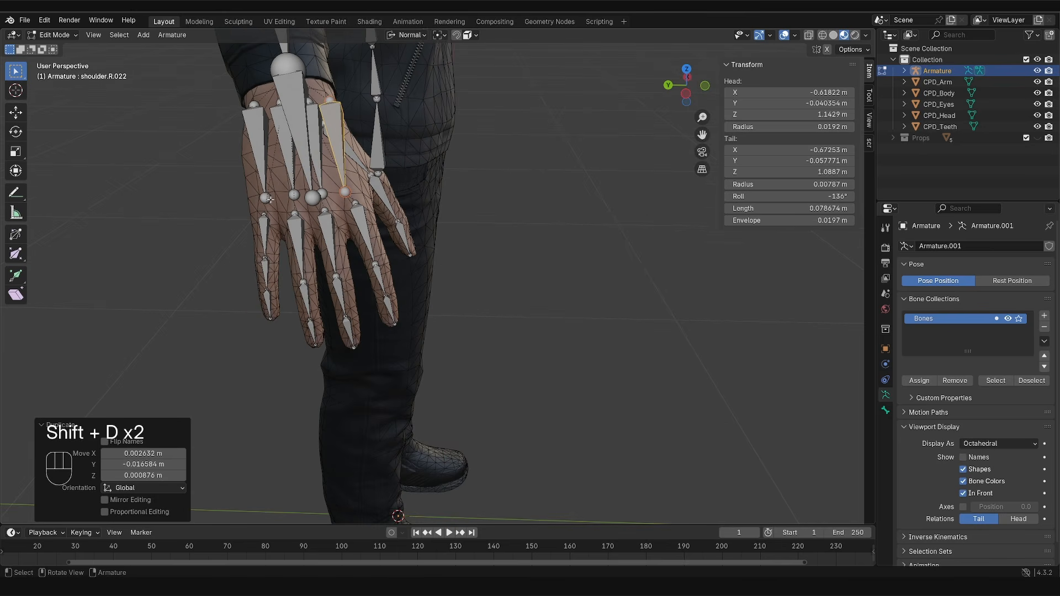
left_click(269, 199)
key("g")
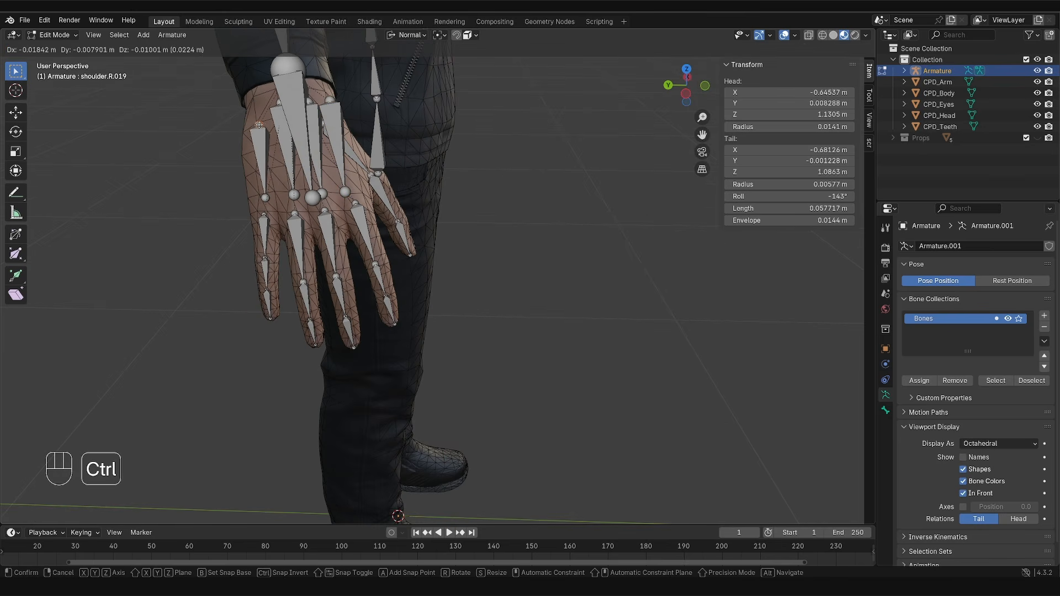
left_click(260, 122)
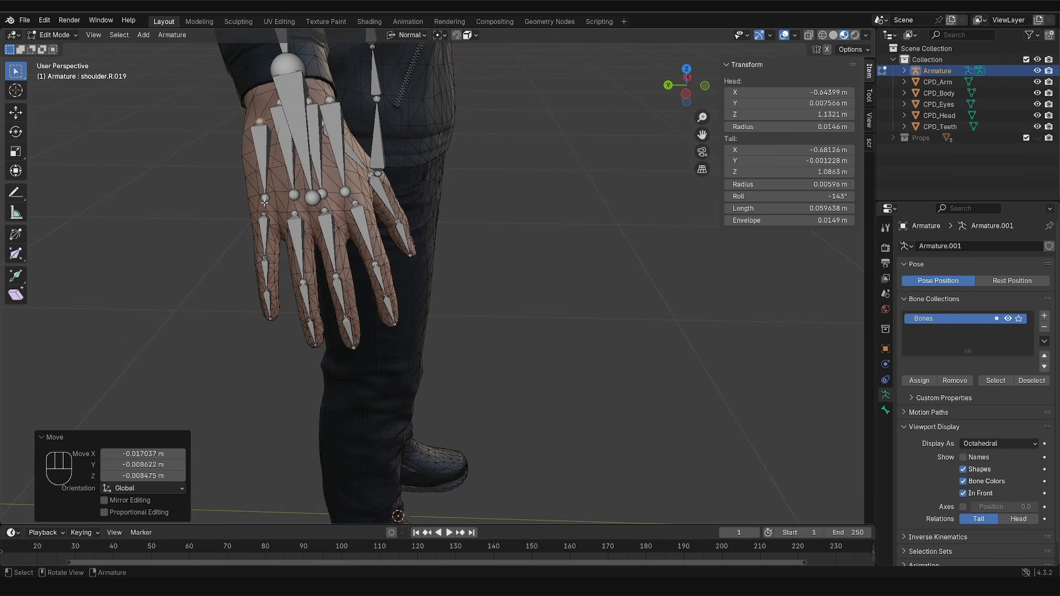
left_click(265, 200)
key("g")
left_click(261, 204)
left_click(280, 102)
key("g")
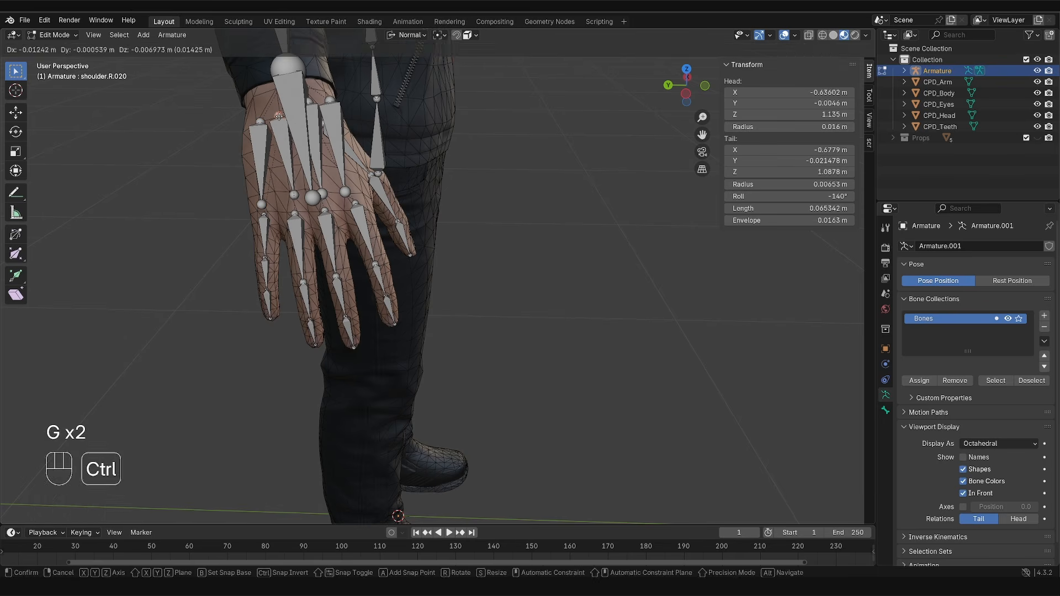
left_click(281, 121)
Step: Shorten the hand bone to about 0.081 m by moving its lower end up toward the wrist
left_click(313, 198)
key("g")
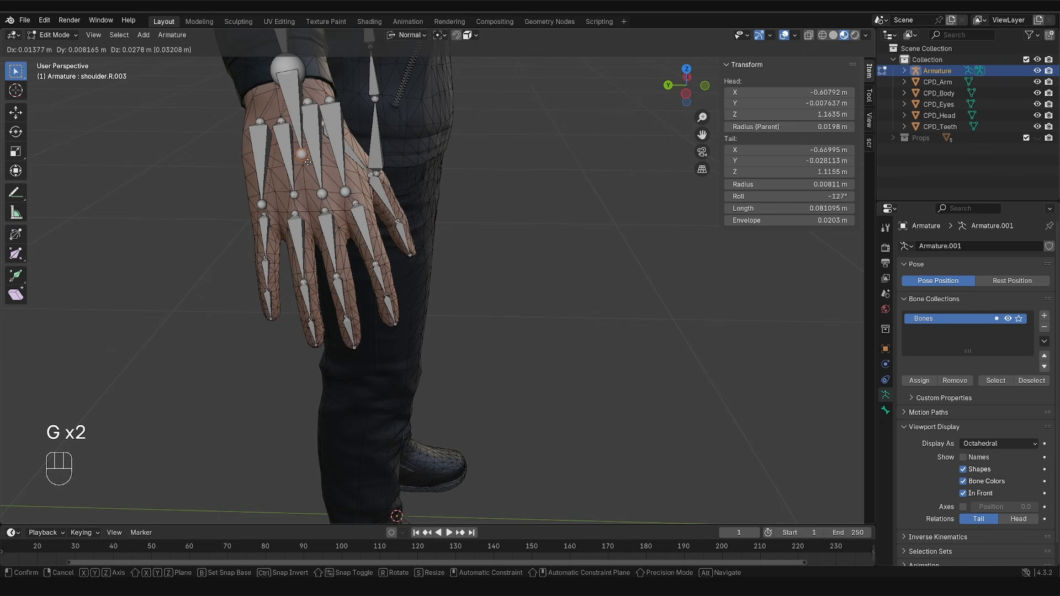
left_click(308, 161)
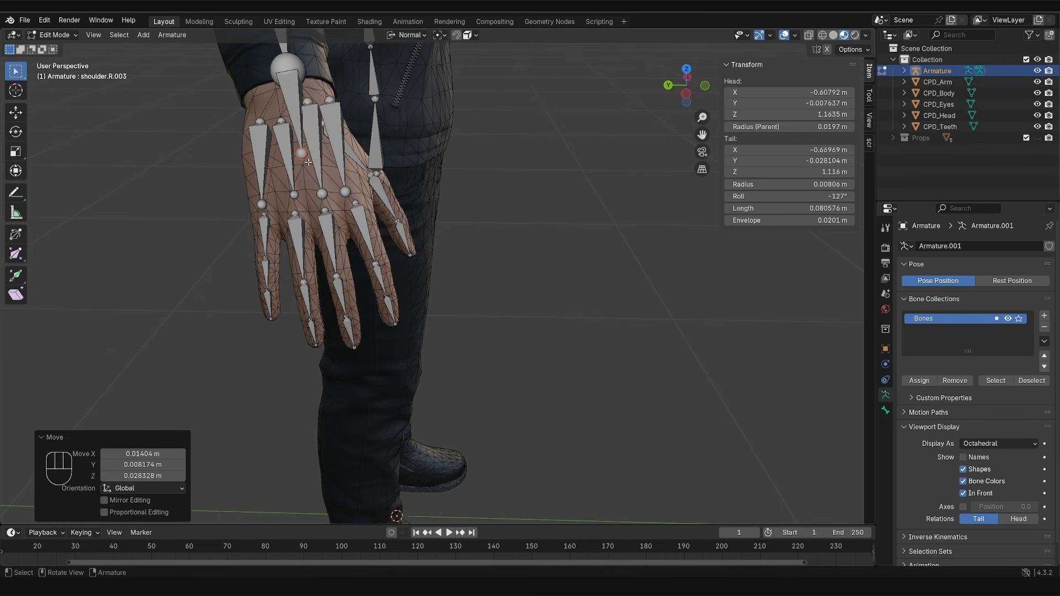
Step: Move the ring palm bone's lower end toward the ring finger's base and readjust its upper end
left_click(295, 195)
key("g")
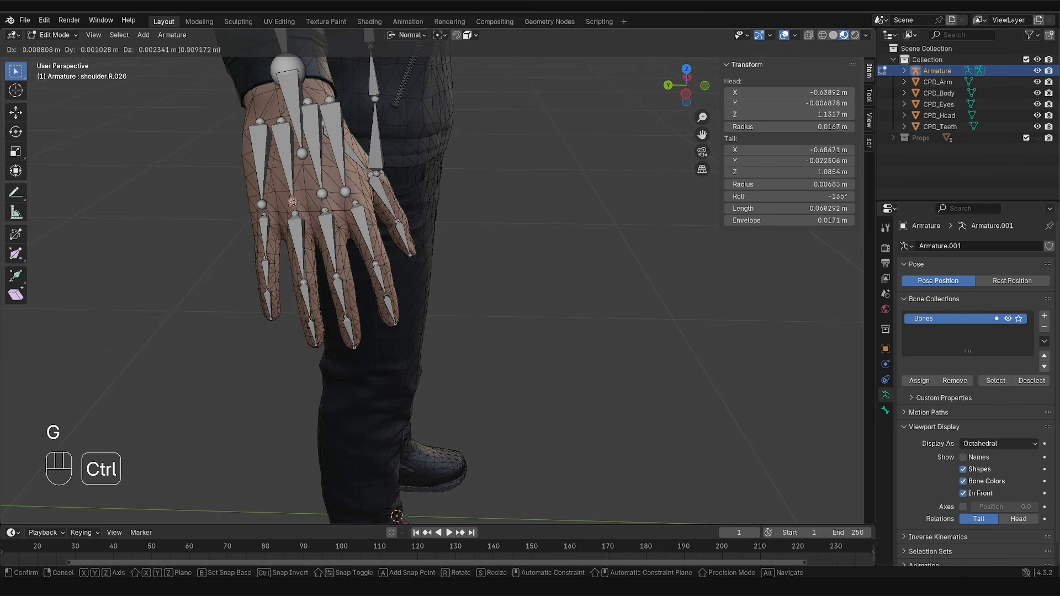
left_click(293, 201, "ctrl")
left_click(282, 121)
key("g")
left_click(282, 117)
Step: Move the middle palm bone's lower end to about X -0.681 m, Y -0.042 m, Z 1.085 m and reposition its upper end
left_click(322, 194)
key("g")
left_click(322, 201)
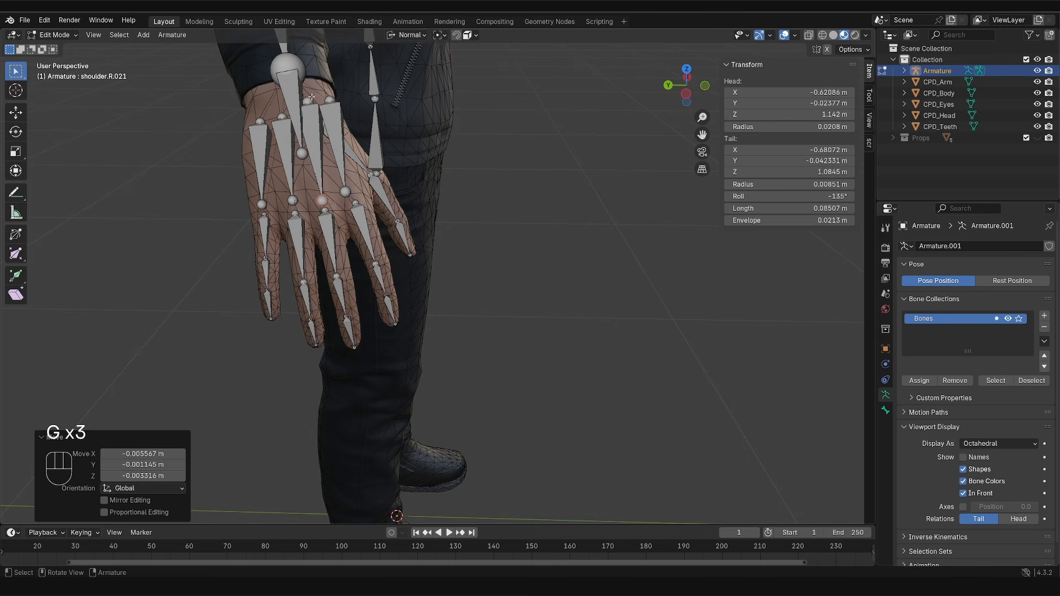
left_click(308, 103)
key("g")
key("g")
left_click(332, 110)
Step: Position the index palm bone's lower end near the index finger's base and adjust its upper end inside the hand
left_click(345, 192)
key("g")
left_click(346, 199, "ctrl")
key("g")
left_click(346, 197)
middle_click_drag(359, 194, 386, 179)
left_click(288, 184)
key("g")
left_click(274, 183)
key("g")
left_click(278, 119)
key("g")
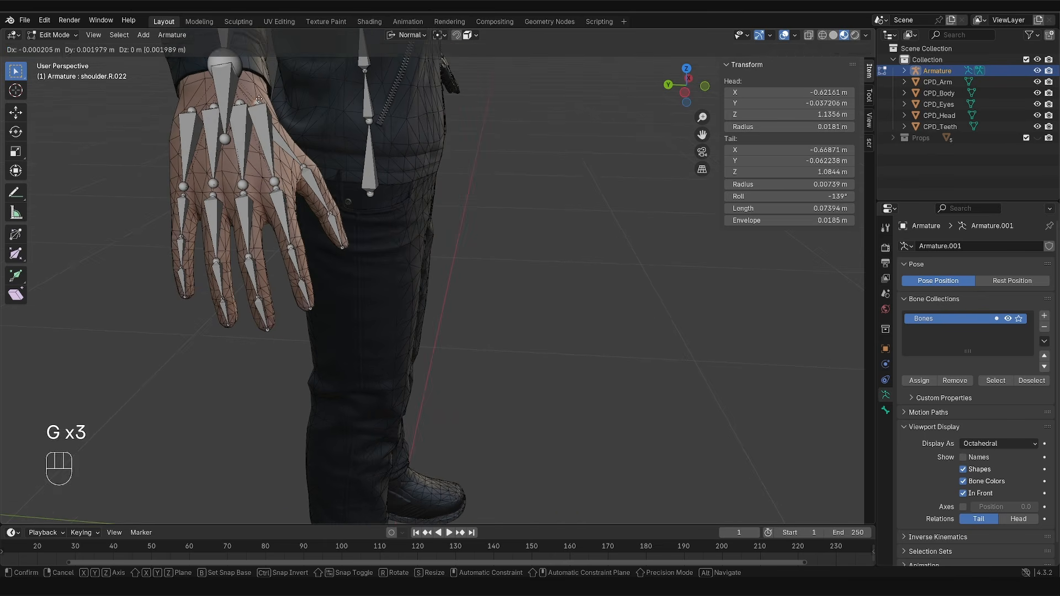
left_click(268, 112)
key("g")
left_click(261, 114)
Step: Refine the index palm bone to about X -0.622, Y -0.035, Z 1.136 m at its head and X -0.668, Y -0.062, Z 1.087 m at its tail
middle_click_drag(262, 114, 324, 123)
left_click(201, 179)
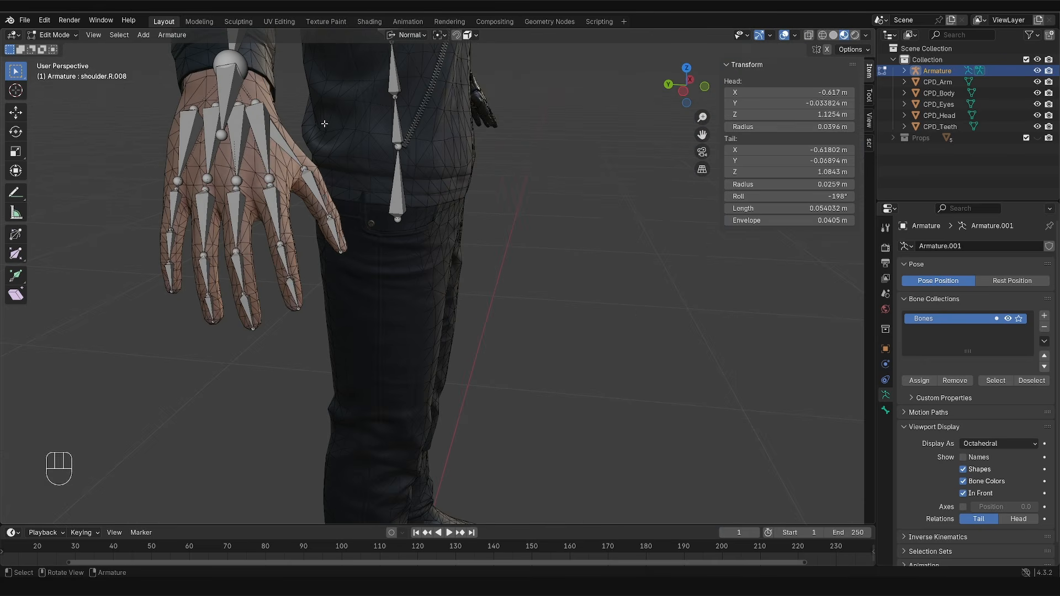
key("g")
left_click(263, 177)
middle_click_drag(262, 177, 257, 116)
key("g")
left_click(257, 114)
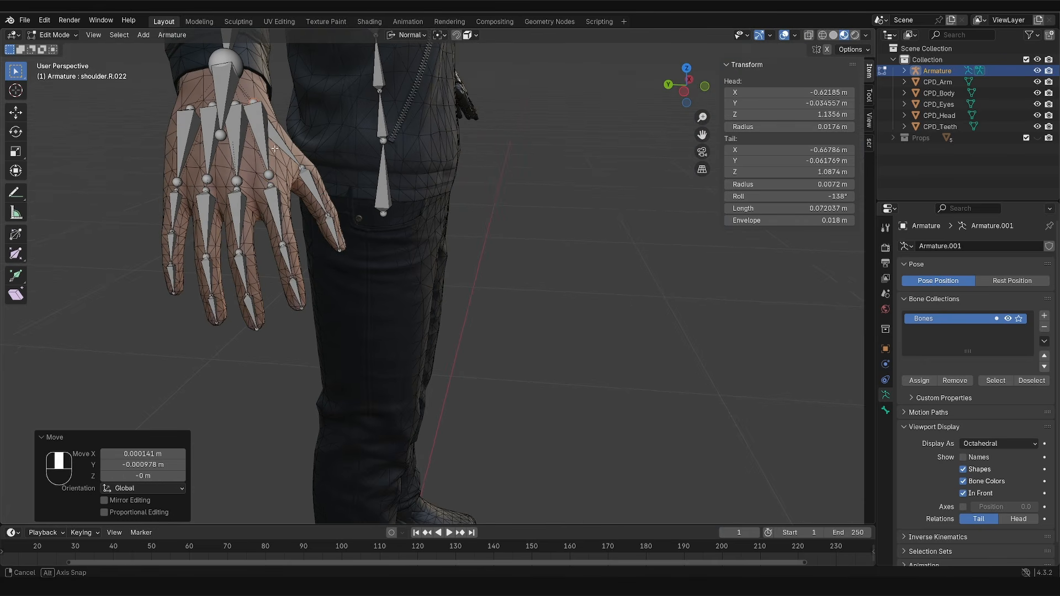
Step: Annotate the hand with short lines marking the links between the palm bones and the finger bones
middle_click_drag(275, 149, 159, 128)
middle_click_drag(196, 177, 321, 183)
key("ctrl+z")
key("ctrl+z")
key("ctrl+z")
key("ctrl+shift+z")
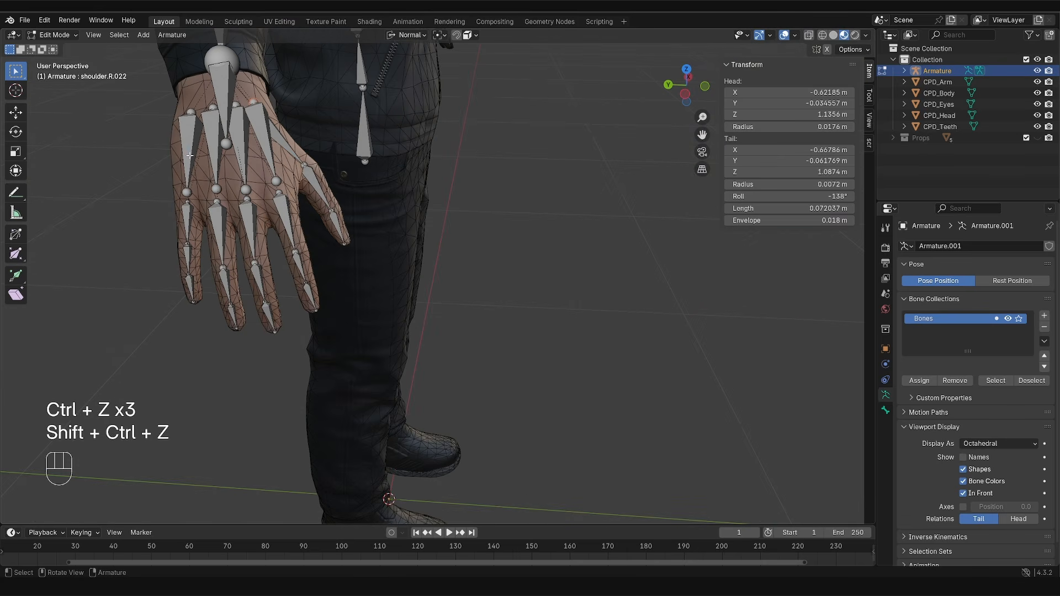
key("d")
left_click_drag(189, 147, 191, 170)
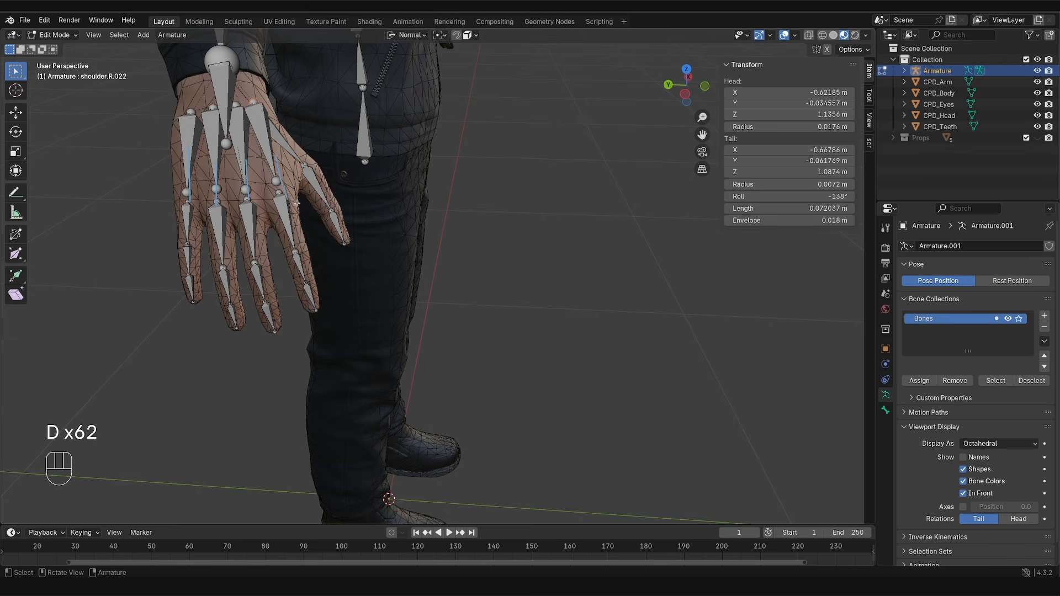
Step: Move the thumb's base joint farther down the thumb to about X -0.617 m, Y -0.044 m, Z 1.120 m
middle_click_drag(297, 203, 338, 157)
left_click(221, 168)
key("g")
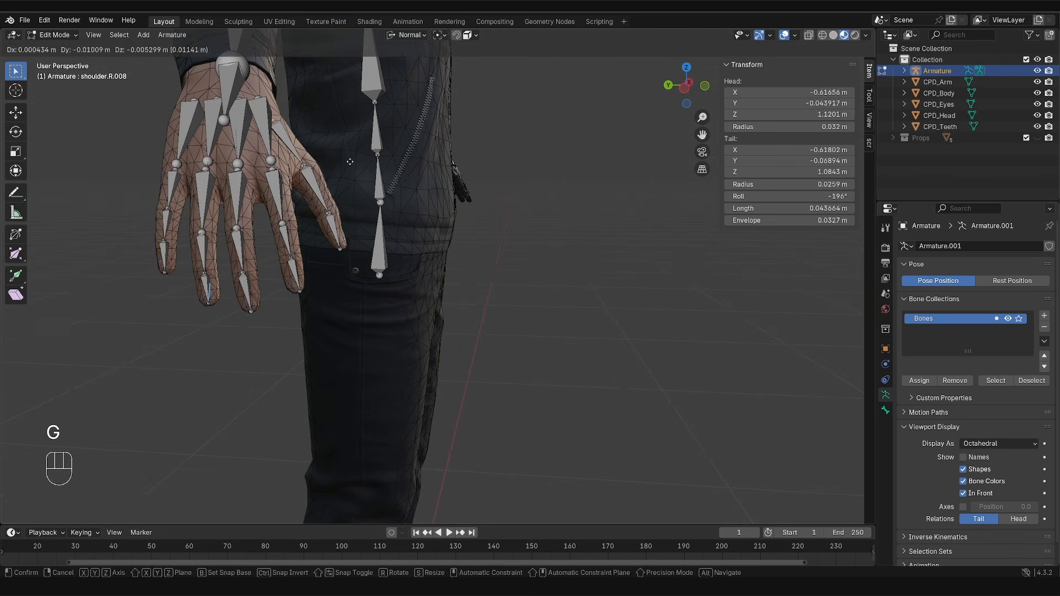
left_click(350, 162)
Step: Readjust the thumb's two inner joints and its tip joint to fit inside the thumb
key("g")
left_click(309, 169)
left_click(329, 213)
key("g")
left_click(341, 248)
key("g")
Step: Fine-tune the middle palm bone's upper end to about X -0.626 m, Y -0.021 m, Z 1.134 m
middle_click_drag(257, 91, 247, 156)
key("g")
left_click(258, 116)
key("g")
left_click(259, 116)
scroll(165, 177, "down", 6)
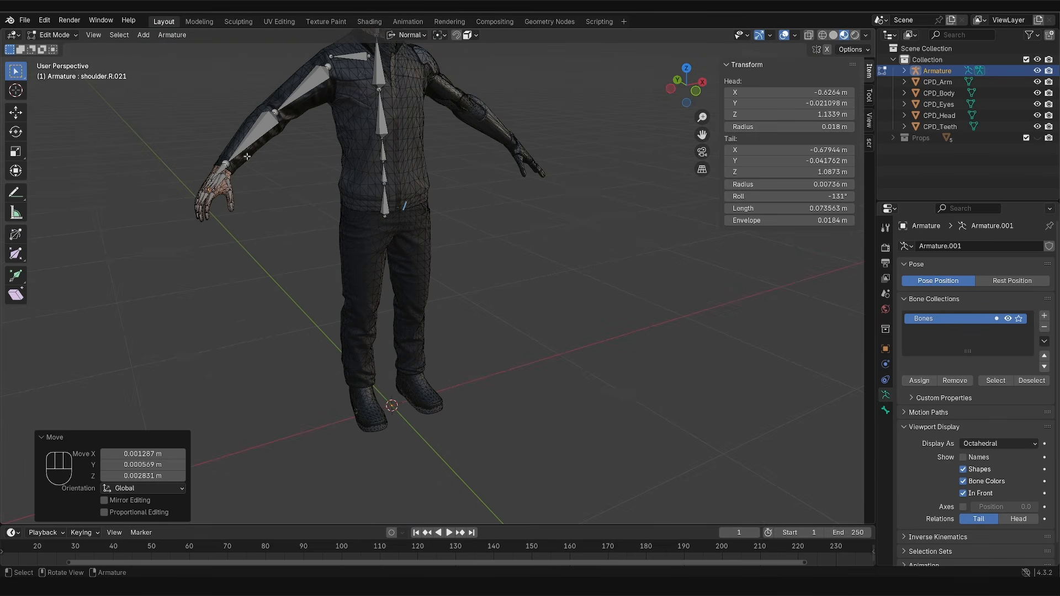
Step: Rename the bone below the right shoulder upper_arm.R and the forearm bone lower_arm.R
left_click(301, 87)
scroll(301, 87, "up", 3)
key("F2")
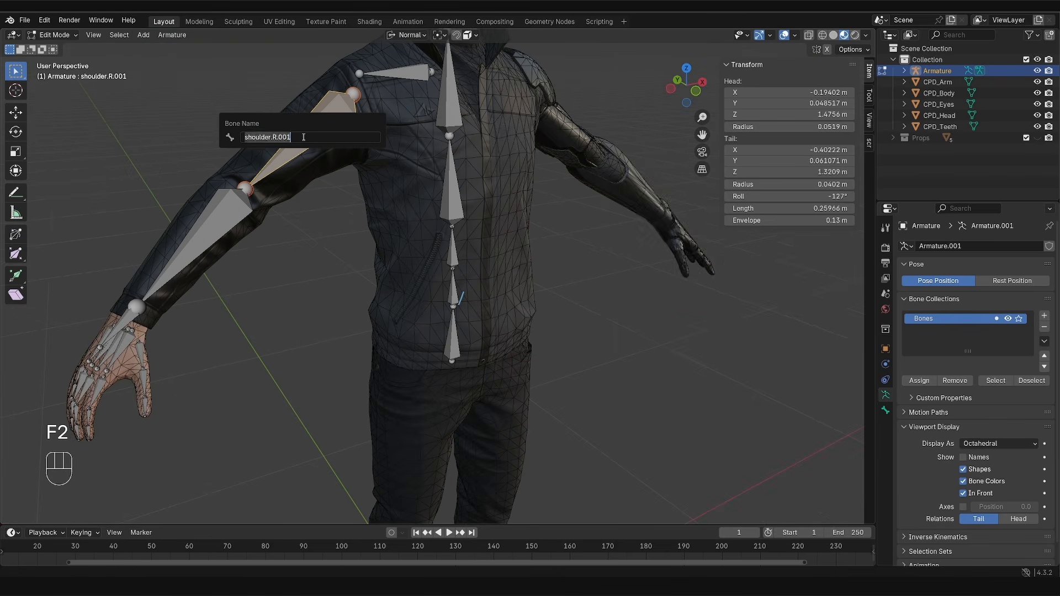
type("uyper_arm.R")
key("Return")
left_click(230, 204)
key("F2")
type("low")
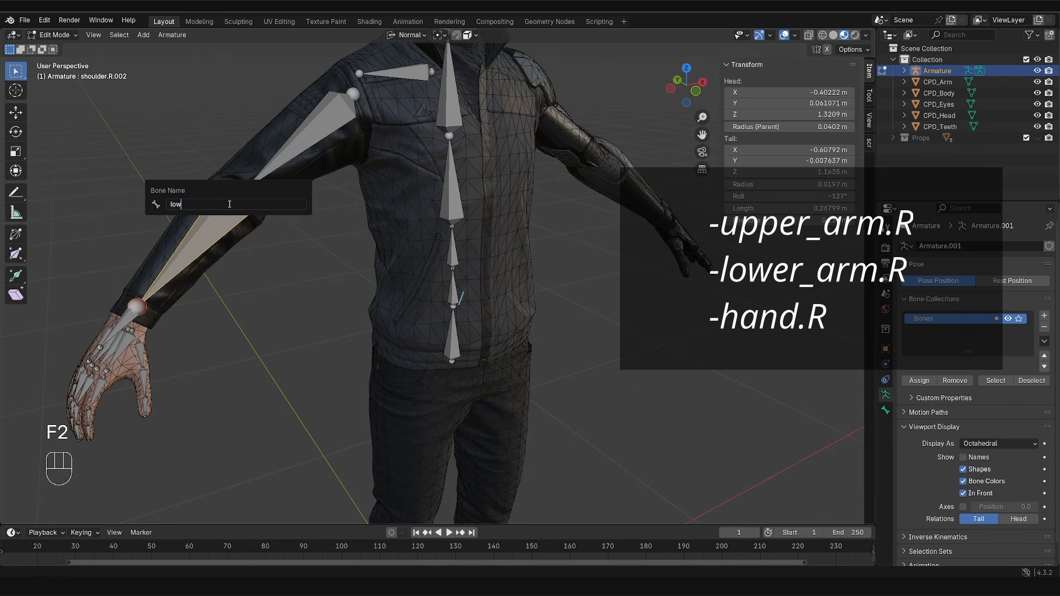
type("er_arm.R")
key("Return")
Step: Shift the wrist joint to about X -0.605 m, Y -0.009 m, Z 1.157 m and rename the hand bone hand.R
scroll(138, 320, "up", 2)
middle_click_drag(229, 203, 254, 365)
key("g")
left_click(133, 324)
key("g")
left_click(131, 325)
left_click(130, 327)
key("F2")
type("hand.R")
key("Return")
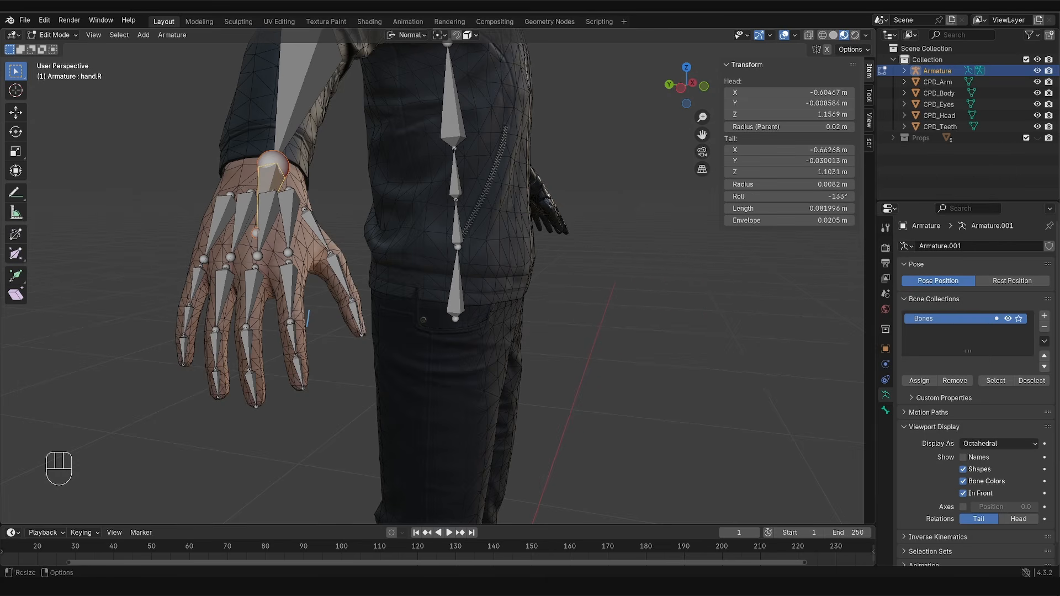
Step: Rename the little finger's three bones pinky1.R, pinky2.R and pinky3.R from the knuckle to the fingertip
middle_click_drag(253, 328, 242, 291)
left_click(222, 284)
key("F2")
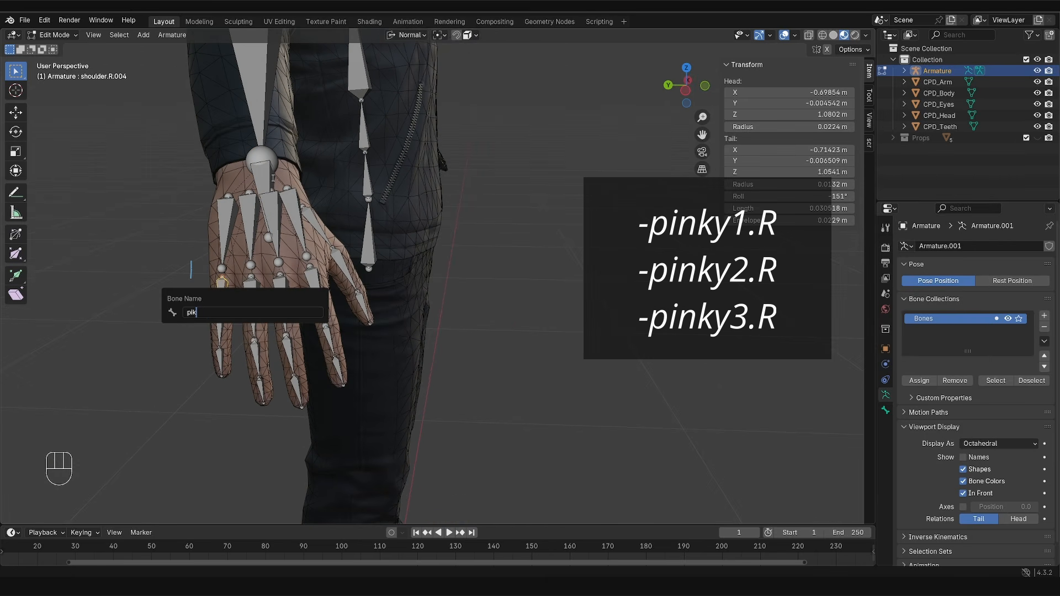
key("Right")
key("Return")
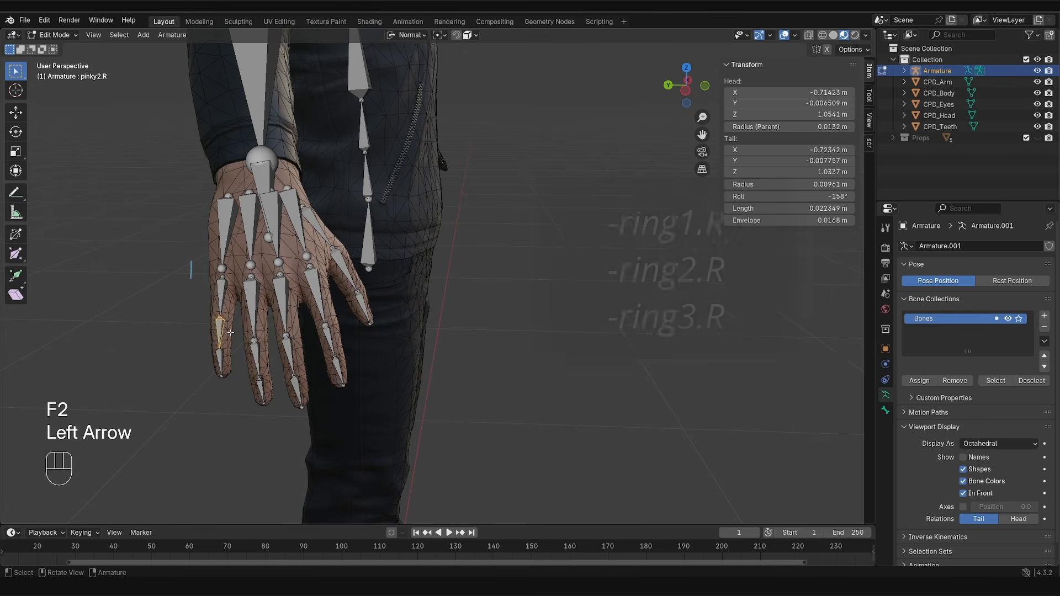
Step: Rename the ring finger's three bones ring1.R, ring2.R and ring3.R from the knuckle to the fingertip
left_click(255, 342)
key("F2")
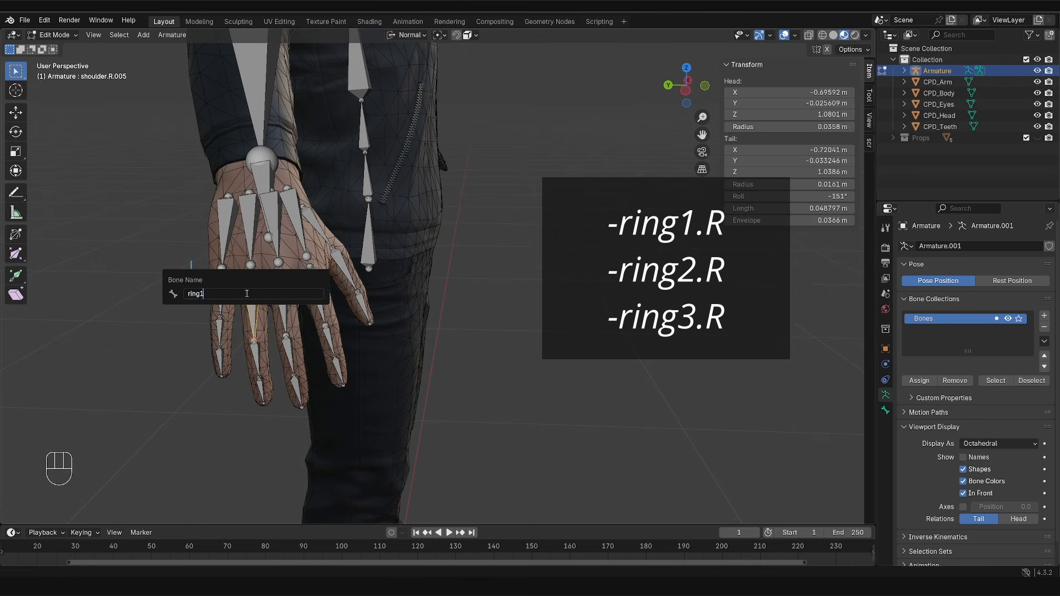
key("Return")
left_click(258, 365)
key("F2")
type("ring2.R")
key("Left")
key("Left")
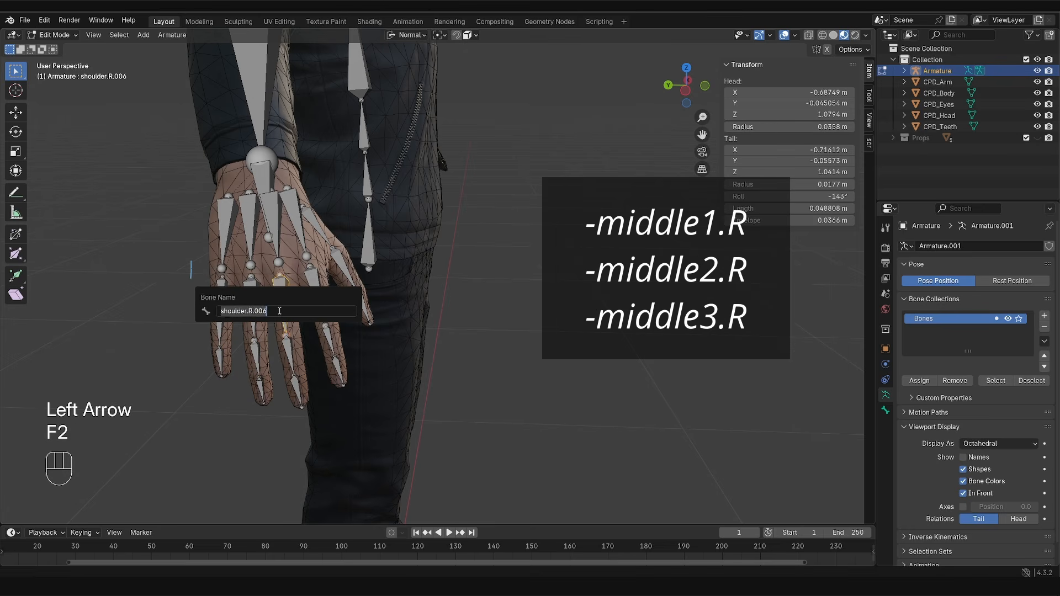
Step: Rename the middle finger's bones middle1.R, middle2.R and middle3.R, and the index finger's bones index1.R, index2.R and index3.R
key("F2")
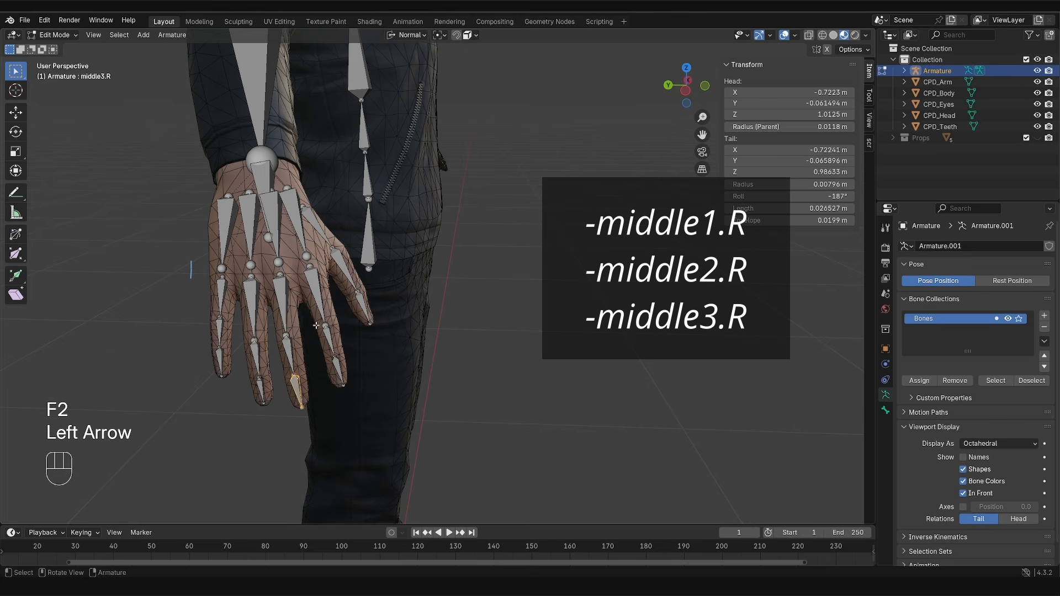
key("F2")
type("index1.R")
key("Return")
key("F2")
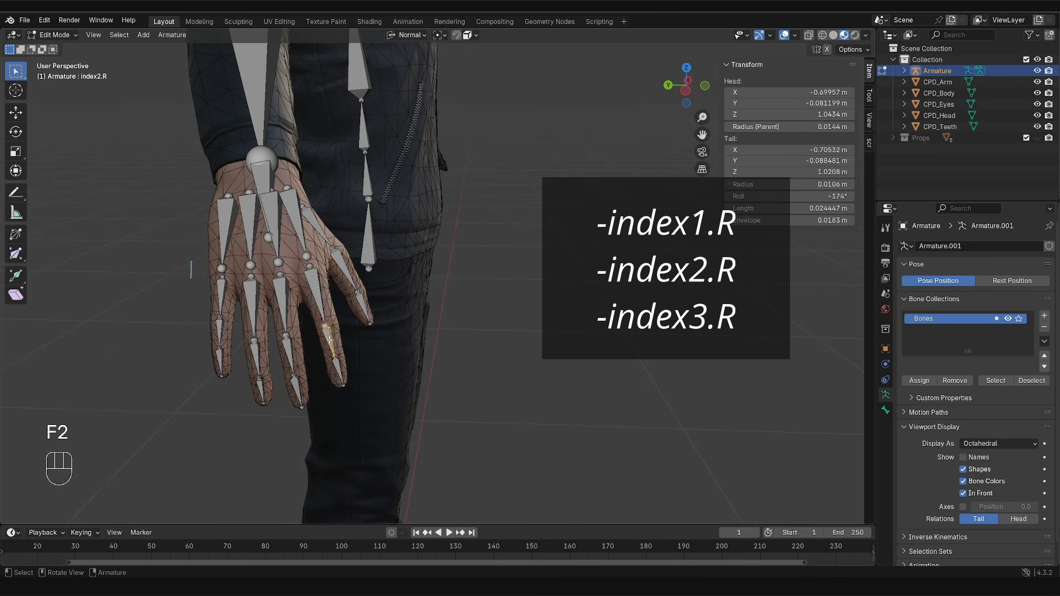
key("F2")
key("Left")
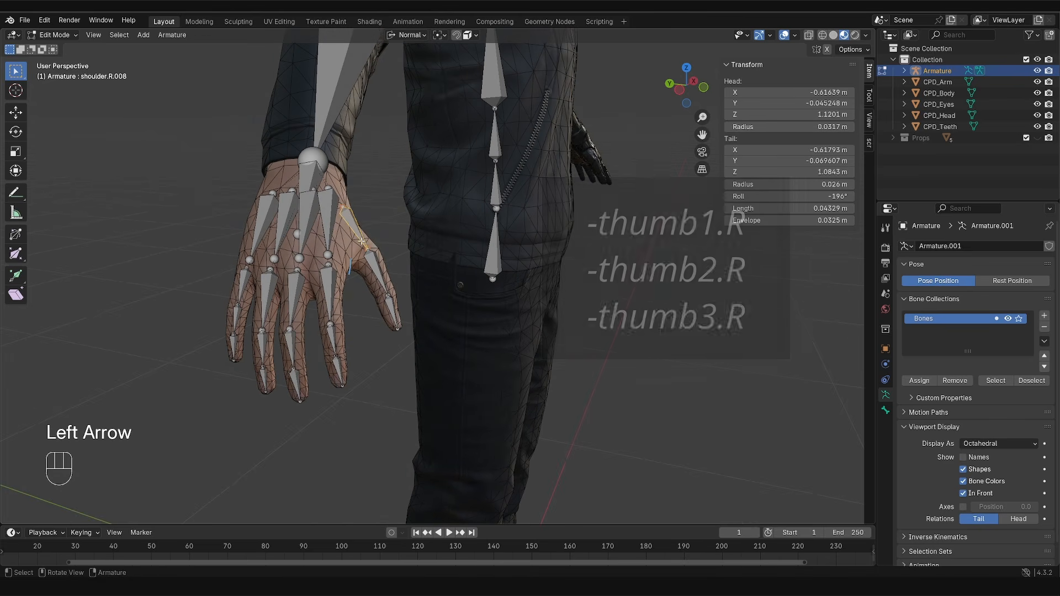
Step: Rename the thumb's three bones thumb1.R, thumb2.R and thumb3.R from its base to its tip
key("F2")
type("thumb")
key("F2")
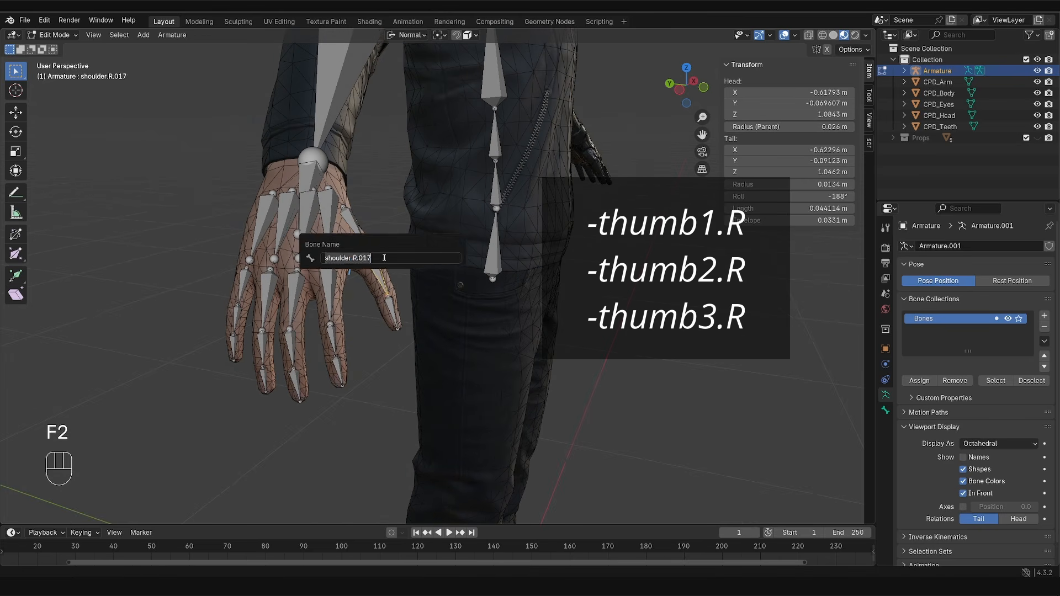
type("thumb2.R")
key("Return")
key("Left")
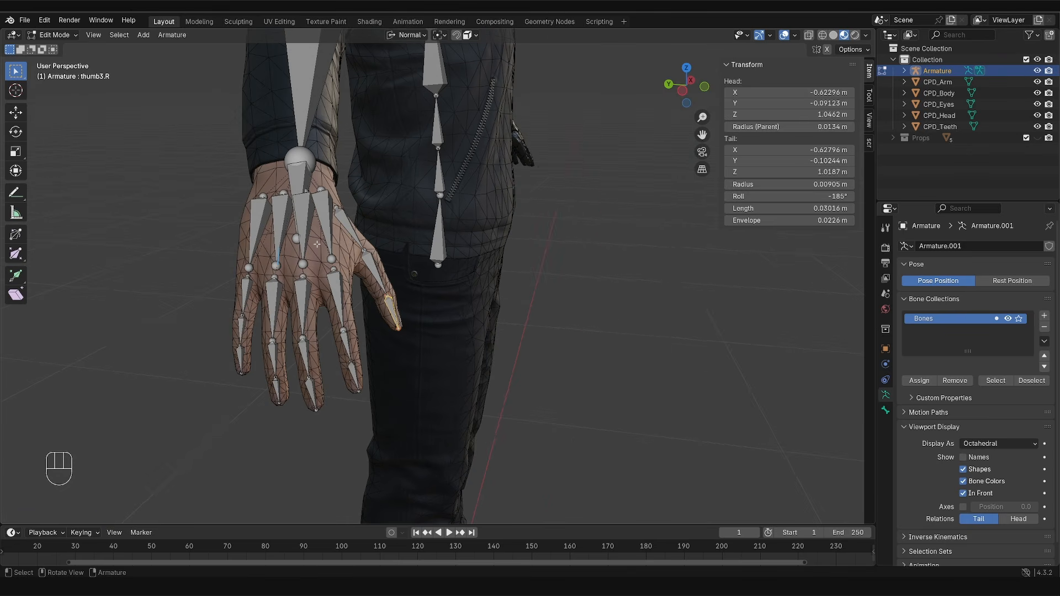
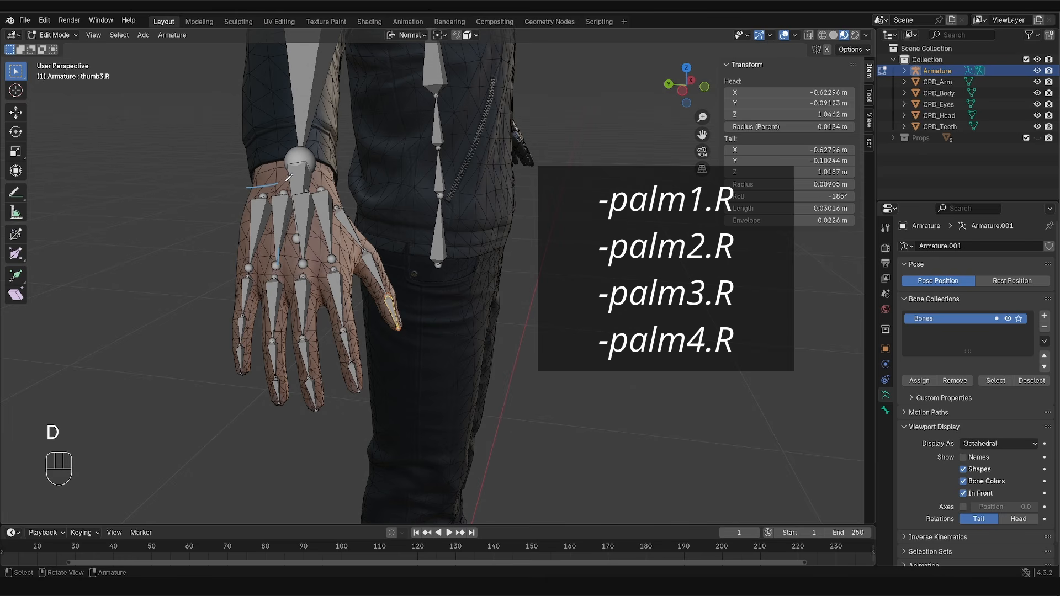
Step: Rename the palm bone behind the little finger palm1.R and the one behind the ring finger palm2.R
left_click(251, 232)
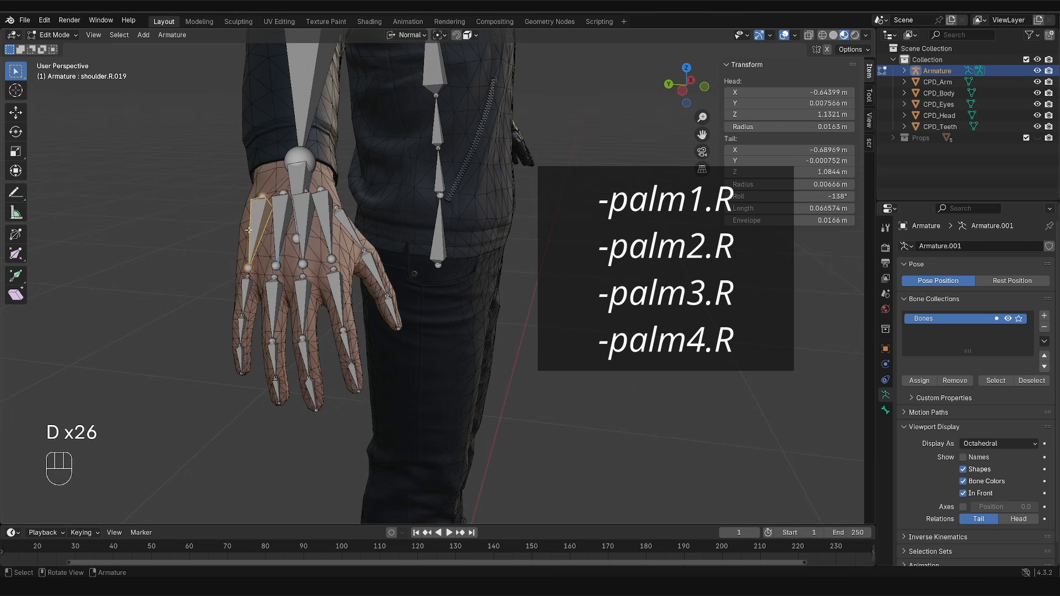
key("F2")
type("palm1.R")
key("ctrl+a")
key("ctrl+c")
key("Return")
left_click(278, 236)
key("F2")
key("ctrl+v")
key("Left")
key("Left")
key("BackSpace")
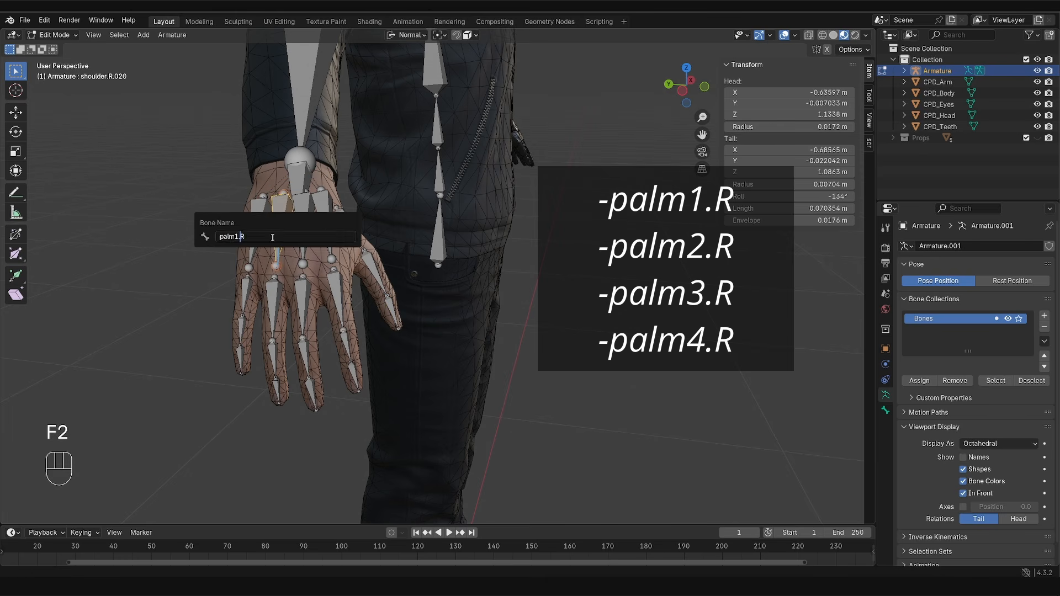
type("2")
key("Return")
Step: Rename the palm bone behind the middle finger palm3.R and the one behind the index finger palm4.R
left_click(307, 229)
key("F2")
key("ctrl+v")
key("Left")
key("Left")
key("Return")
left_click(329, 208)
key("F2")
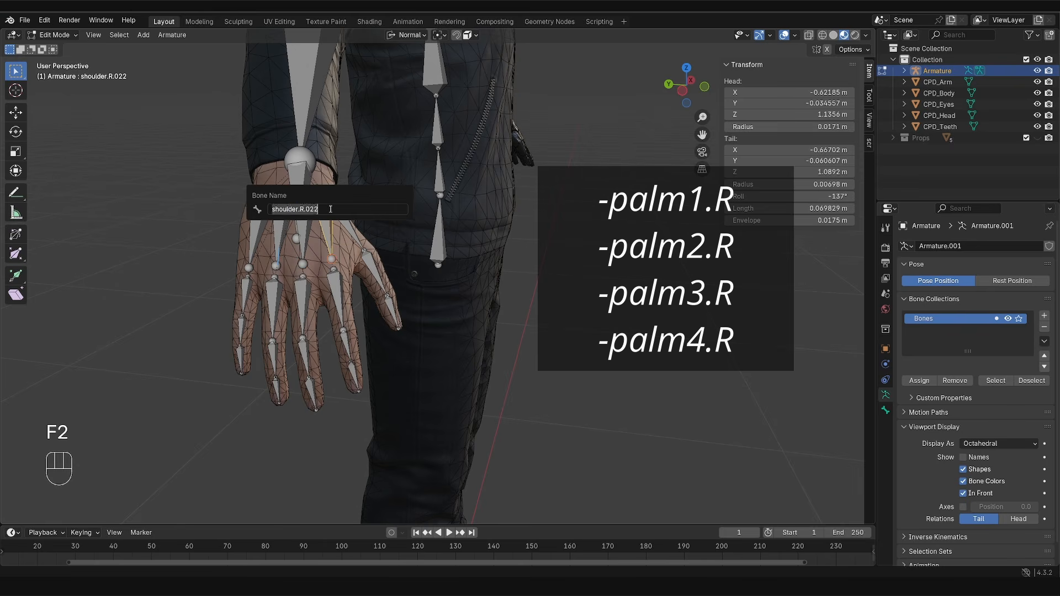
key("ctrl+v")
key("Left")
key("Left")
key("BackSpace")
type("4")
key("Return")
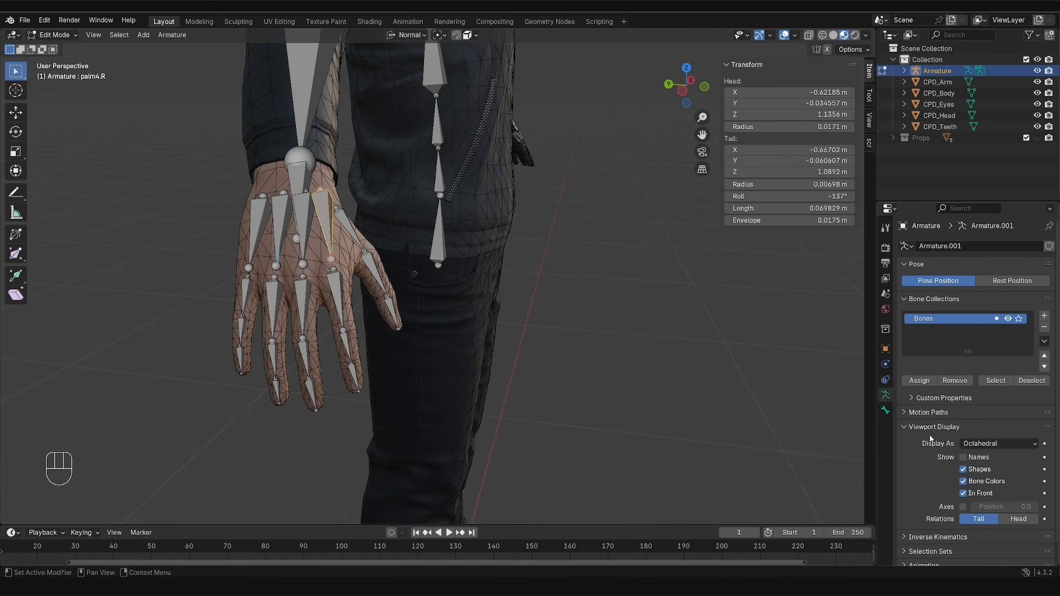
Step: Display the bone names, check the labels on the arm, head, spine and hand bones, and hide the names again
left_click(964, 458)
mouse_move(596, 373)
middle_mouse_down()
mouse_move(547, 374)
mouse_move(580, 374)
middle_mouse_up()
middle_click_drag(394, 375, 357, 343)
scroll(357, 343, "down", 2)
scroll(395, 280, "down", 1)
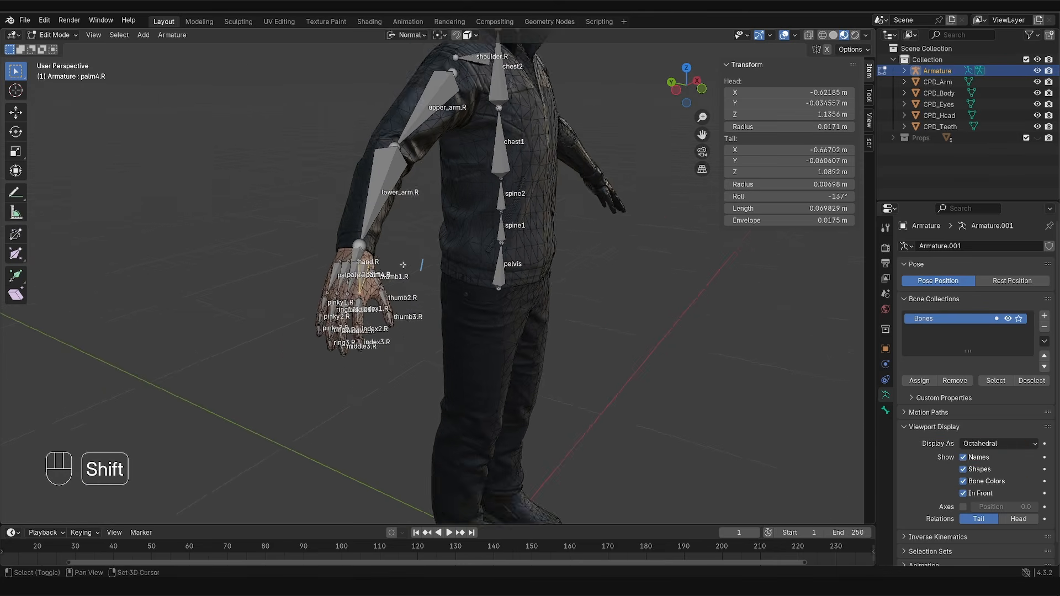
middle_click_drag(403, 265, 352, 316, "shift")
middle_click_drag(438, 275, 403, 269)
scroll(403, 269, "down", 2)
middle_click_drag(463, 232, 407, 280, "shift")
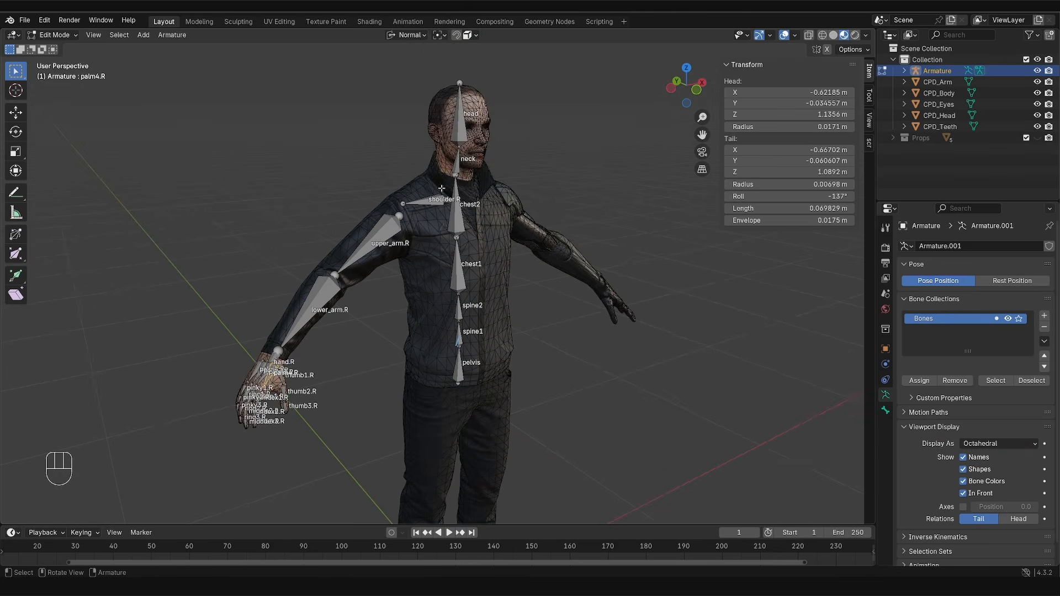
scroll(480, 125, "up", 3)
scroll(479, 125, "up", 3)
middle_click_drag(502, 172, 445, 110)
scroll(445, 111, "down", 3)
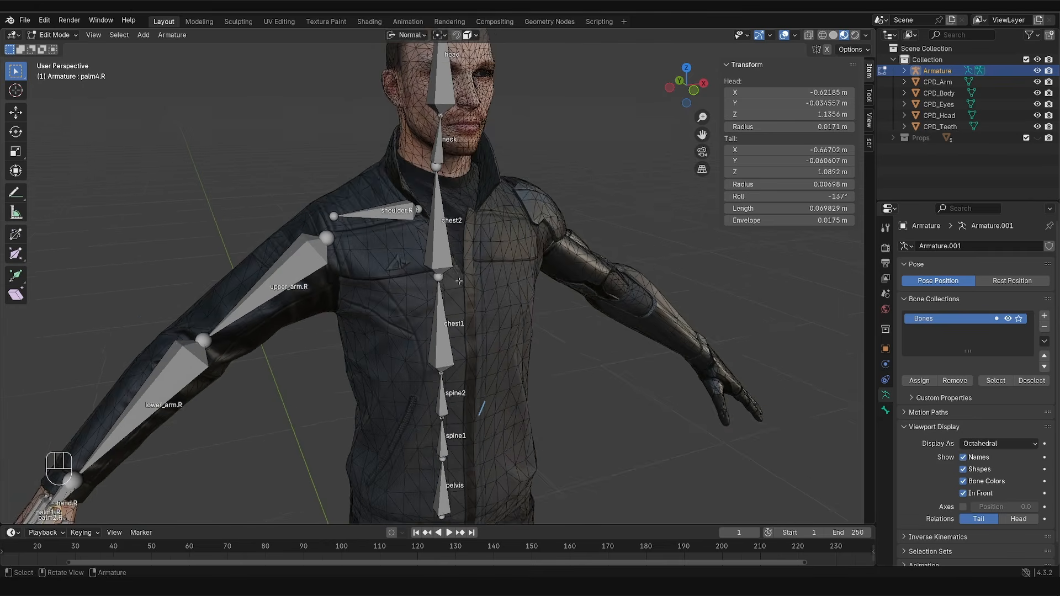
middle_click_drag(451, 428, 444, 240, "shift")
scroll(439, 304, "up", 2)
middle_click_drag(456, 308, 476, 305)
scroll(403, 274, "up", 1)
scroll(404, 274, "down", 3)
scroll(353, 287, "up", 4)
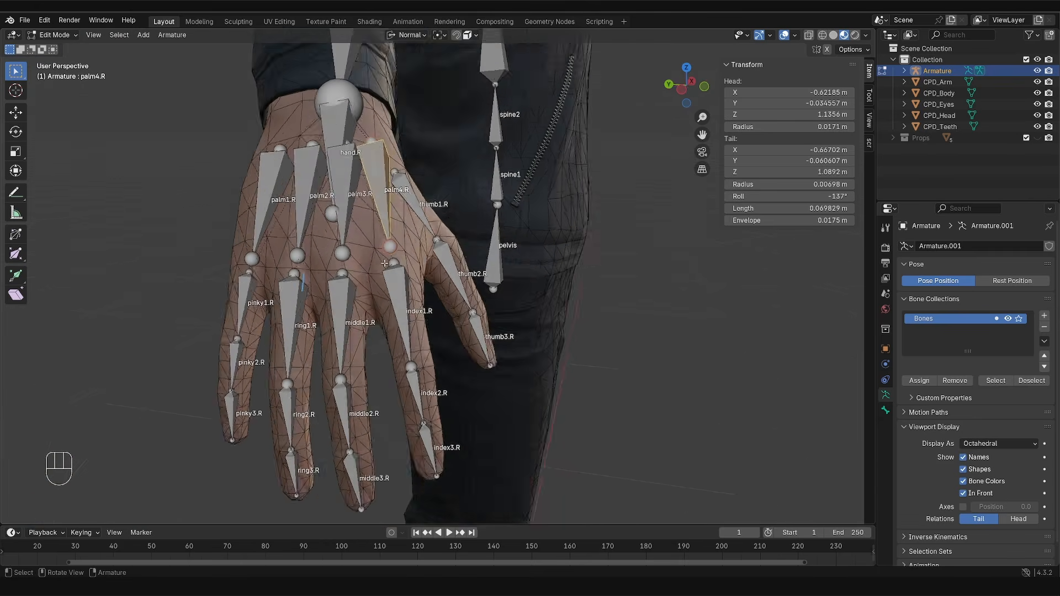
middle_click_drag(354, 287, 479, 338)
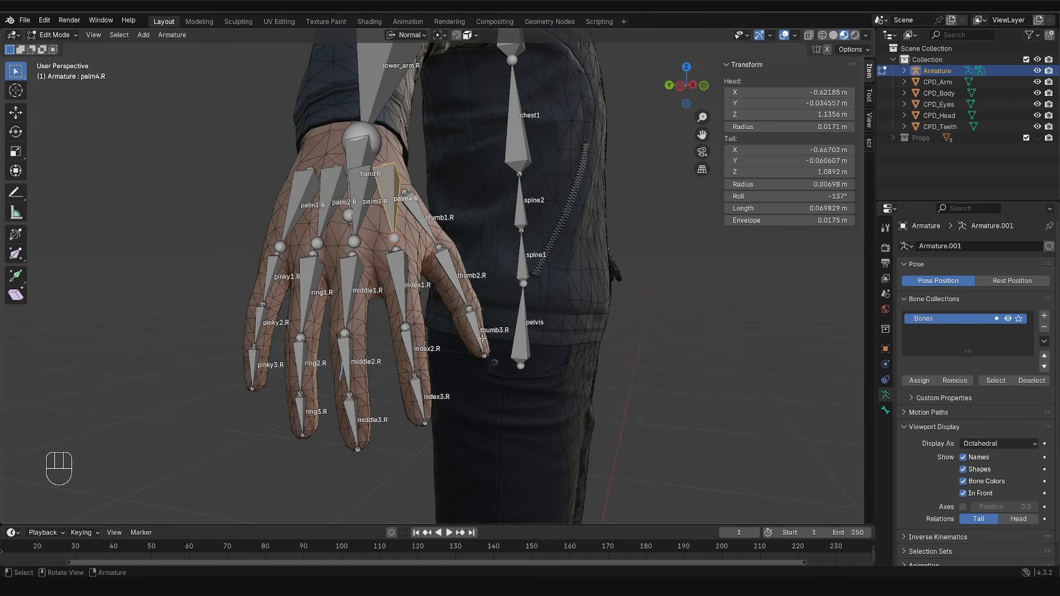
left_click(964, 457)
Step: Add a new single bone at the world origin to the armature for the leg
scroll(461, 319, "down", 8)
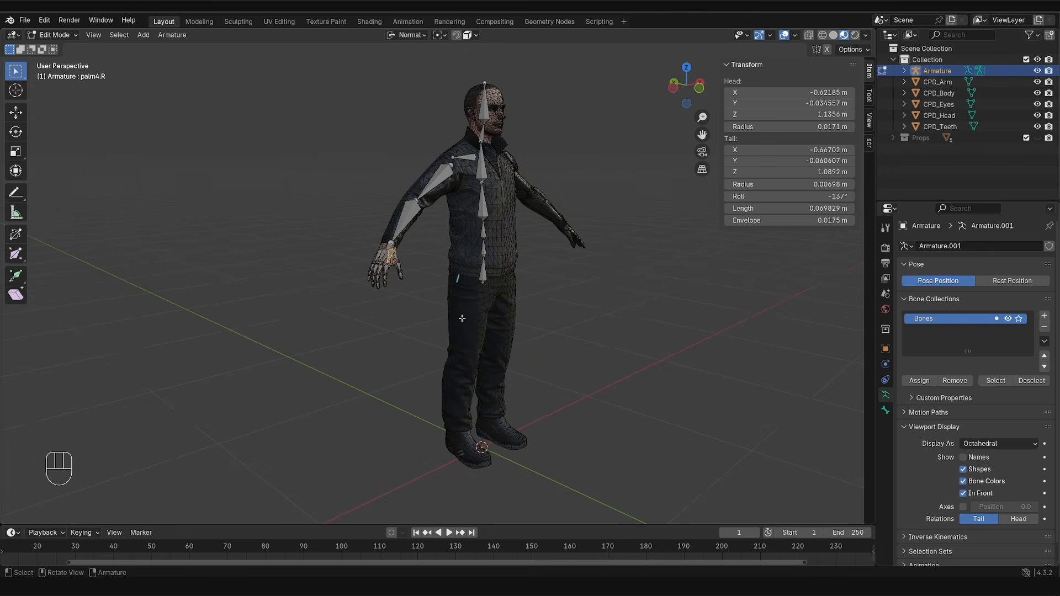
middle_click_drag(466, 288, 423, 323)
middle_click_drag(423, 323, 396, 260, "shift")
middle_click_drag(488, 243, 471, 244)
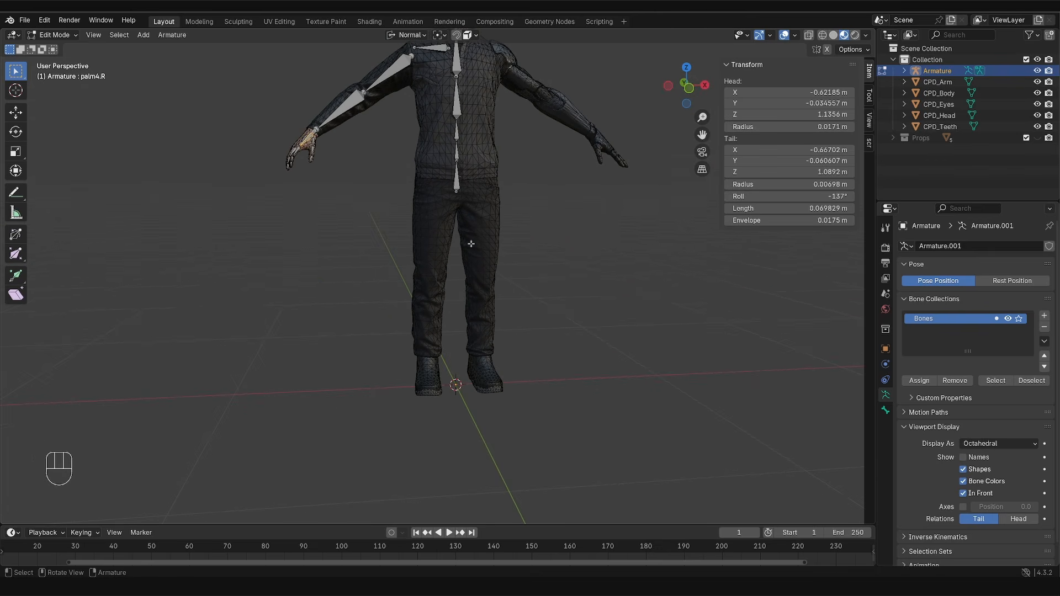
key("shift+a")
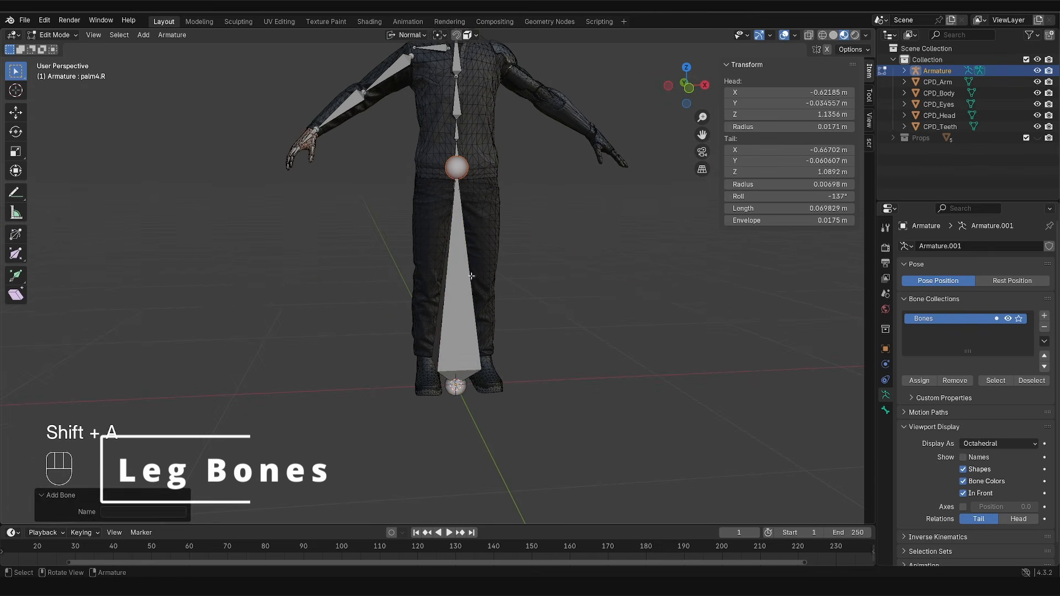
Step: Rotate the new bone in the front view to point downward and move it over the character's right leg
key("KP_1")
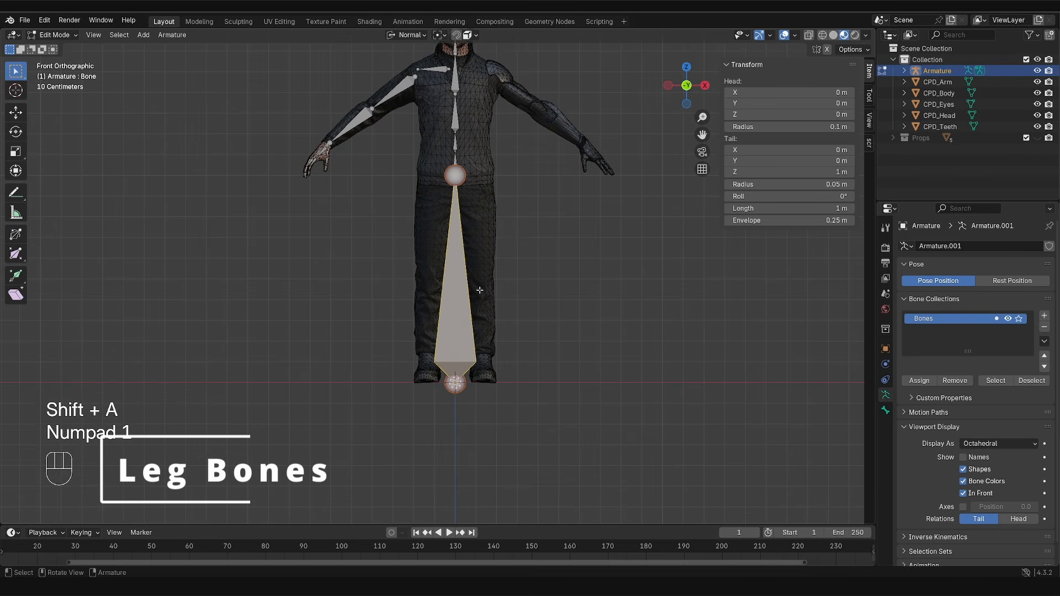
key("r")
key("r")
key("r")
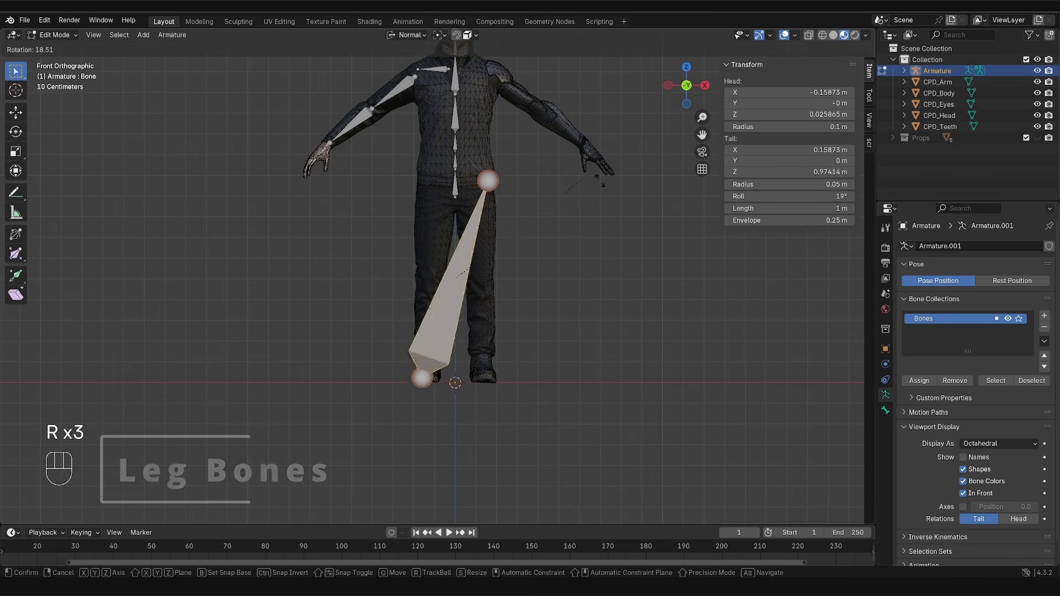
left_click(646, 403)
key("g")
left_click(614, 387)
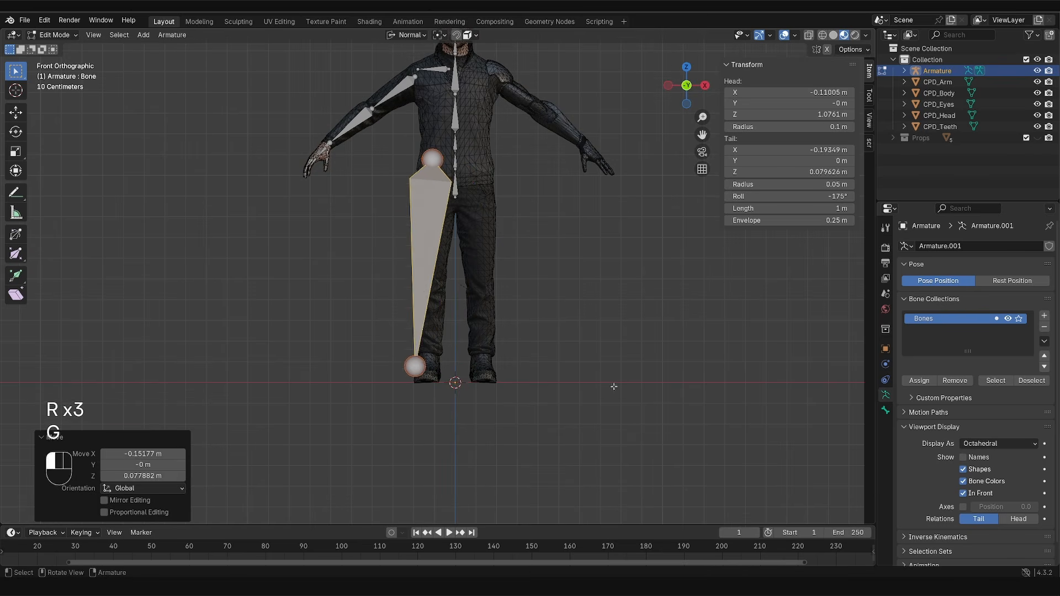
Step: Scale the leg bone to about 0.83 m long, then rotate and move it to run from the right hip to the ankle
key("s")
left_click(613, 370)
key("g")
left_click(616, 368)
key("s")
left_click(606, 350)
key("r")
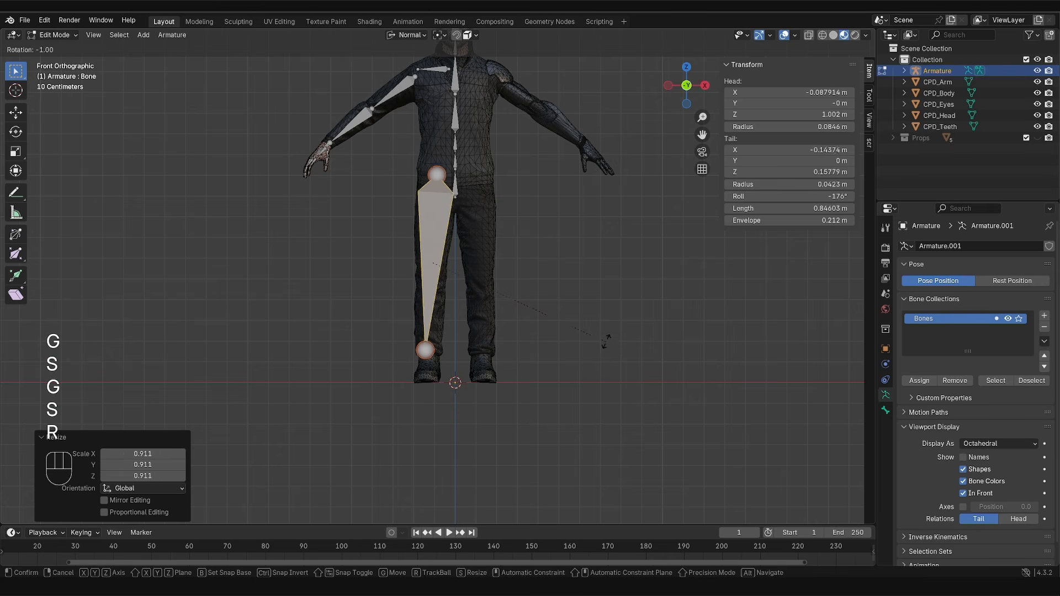
left_click(605, 342)
key("g")
left_click(604, 341)
Step: Move the leg bone's ankle end in the side view to about Y 0.064 m, Z 0.145 m
key("KP_1")
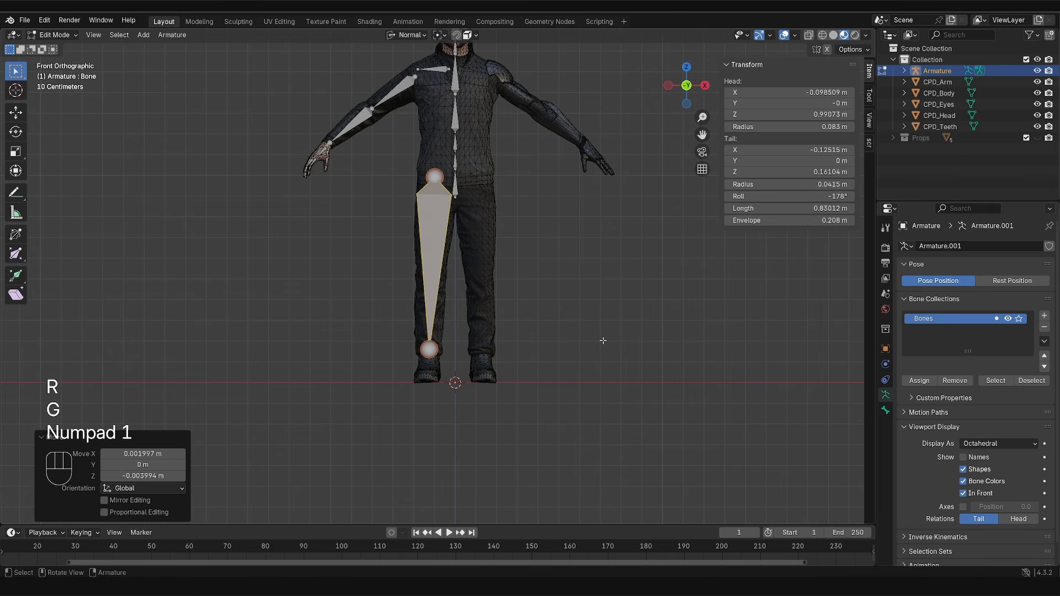
key("ctrl+KP_3")
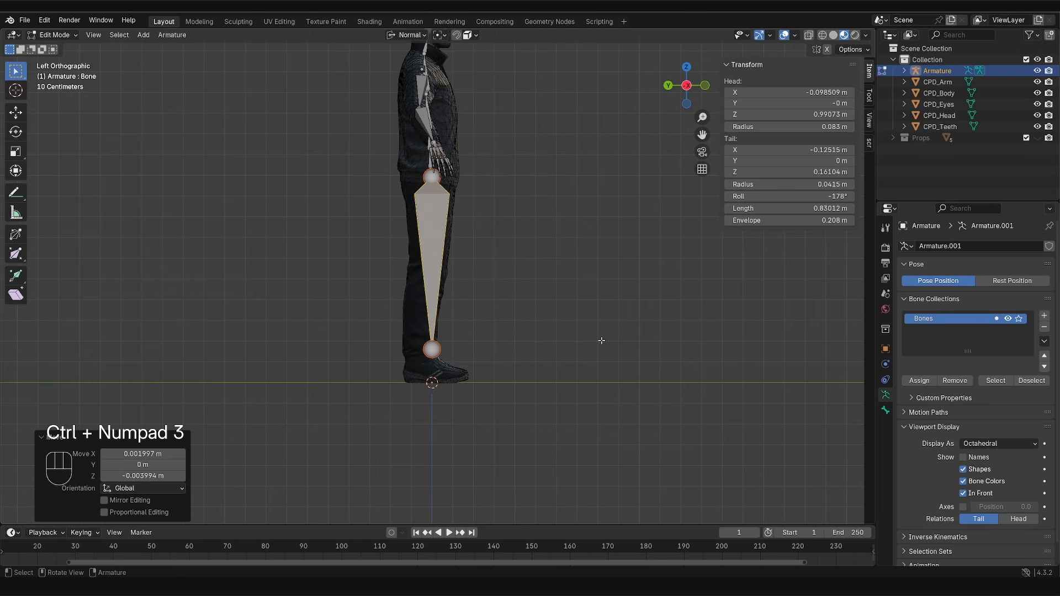
key("g")
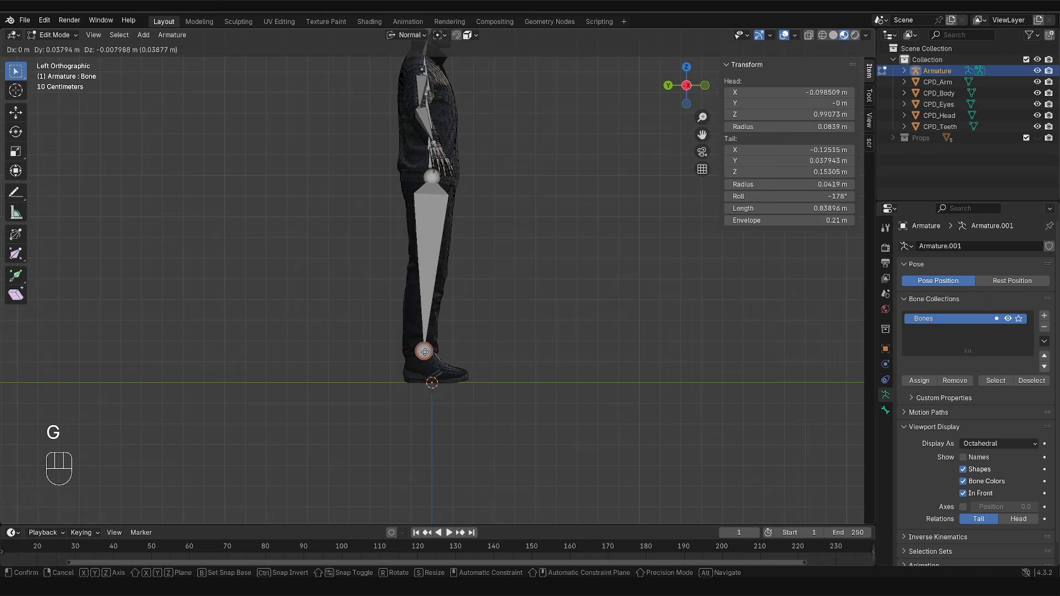
left_click(469, 352)
Step: Move the leg bone's hip end to about Y 0.018 m, Z 0.997 m and mark the hip area with annotation strokes
left_click(430, 171)
left_click(433, 180)
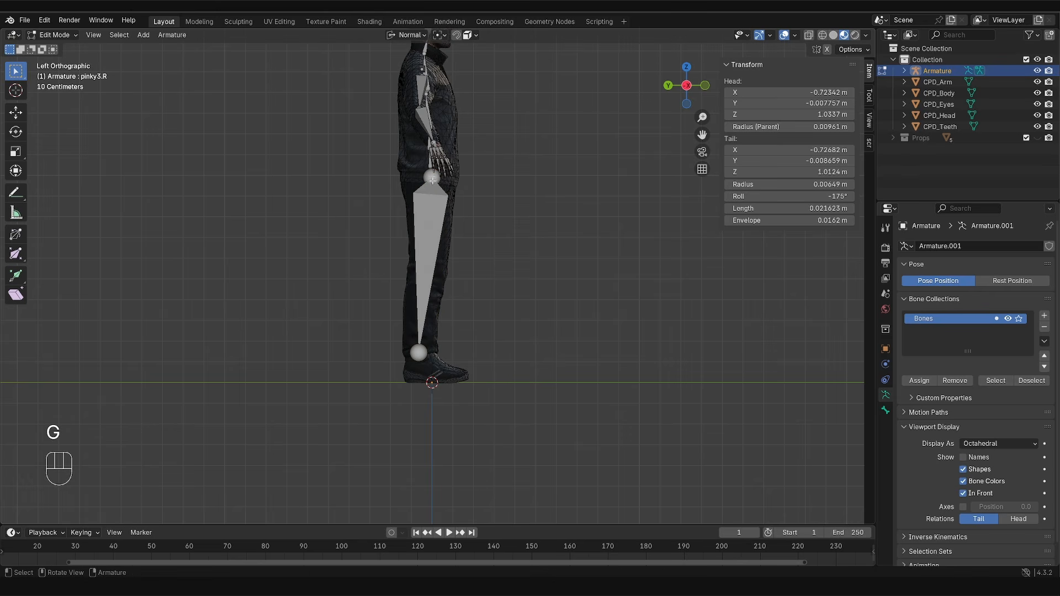
left_click(432, 177)
key("g")
left_click(427, 175)
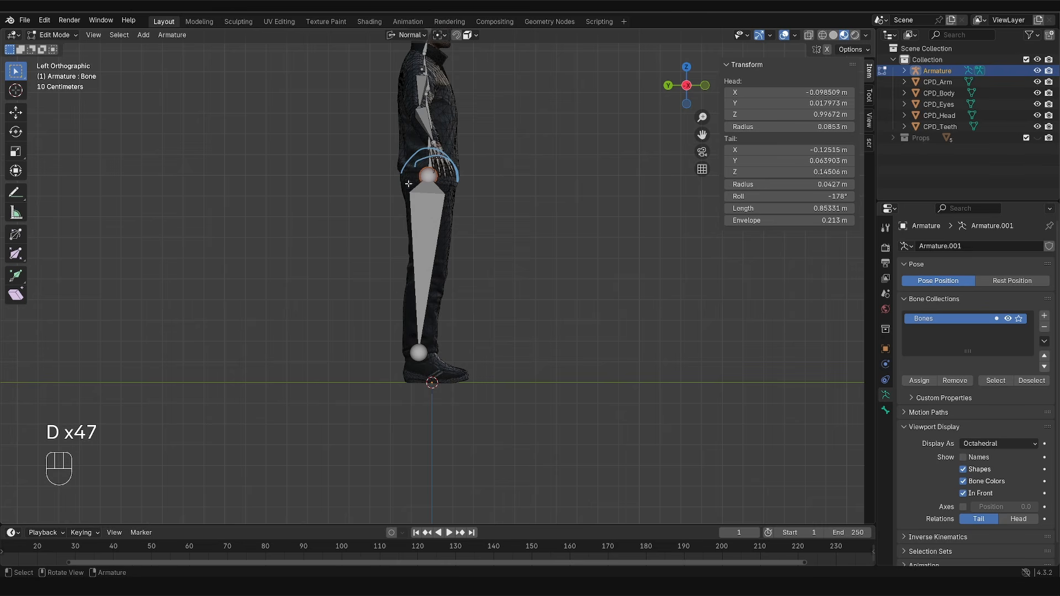
right_click_drag(432, 172, 448, 170)
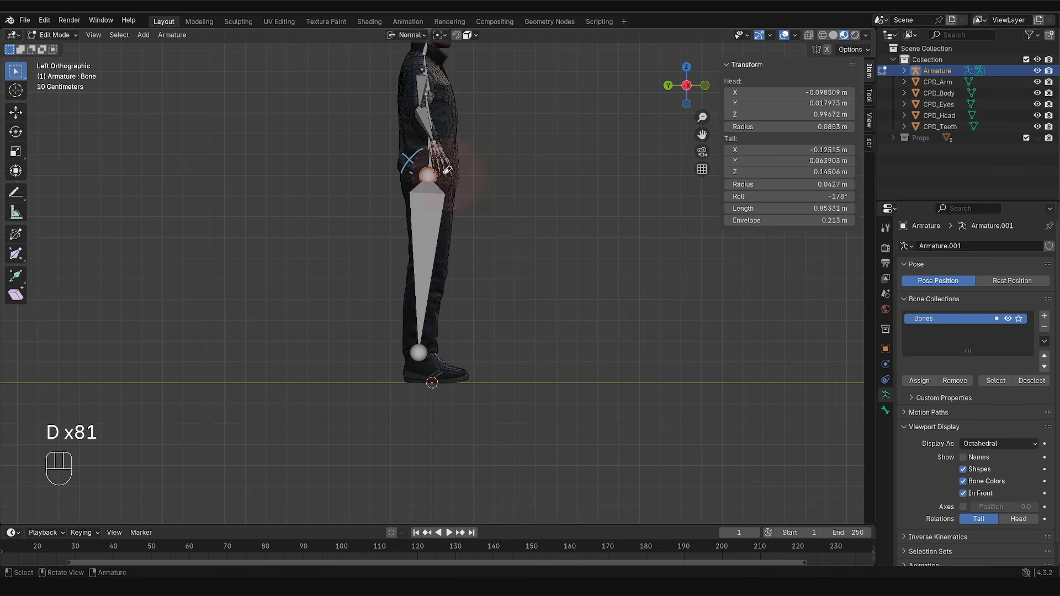
Step: Subdivide the leg bone and move the knee joint in the side view to about Y 0.015 m, Z 0.549 m, marking the knee with an annotation
left_click(429, 228)
right_click(429, 229)
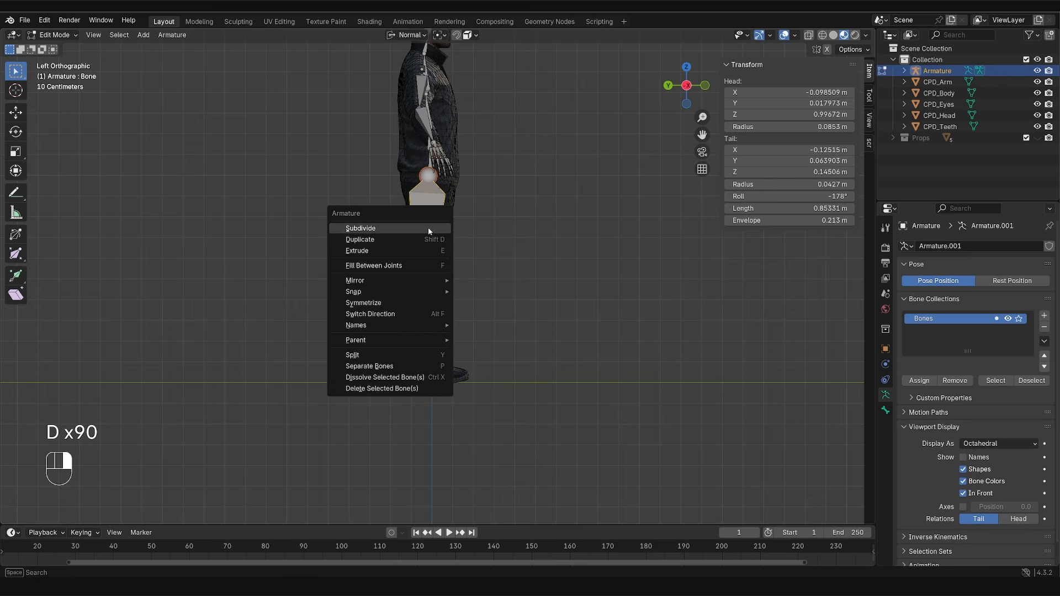
left_click(429, 229)
left_click(424, 264)
key("g")
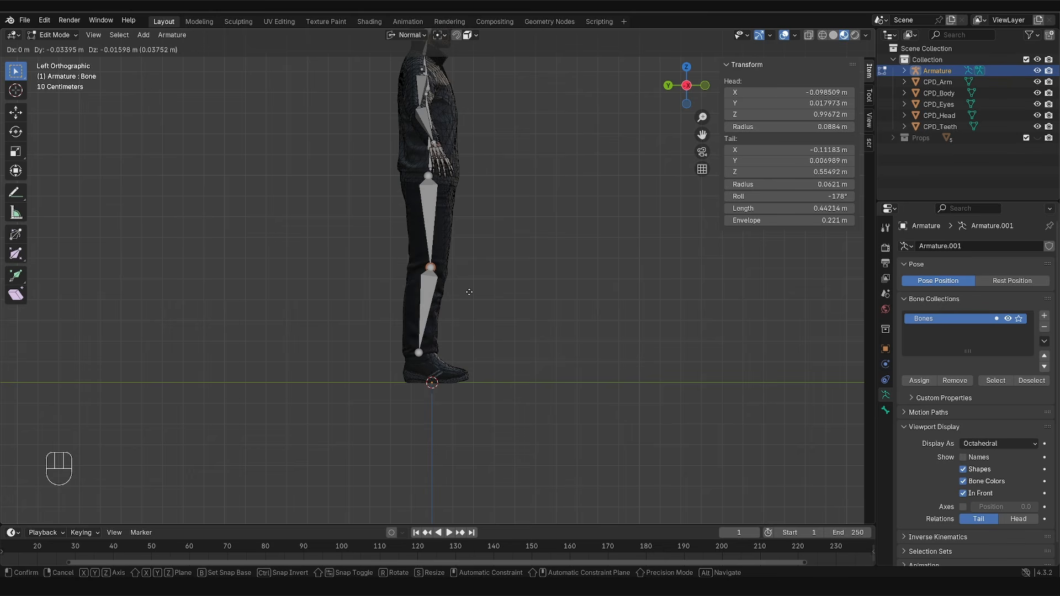
left_click(468, 294)
left_click_drag(448, 245, 466, 271)
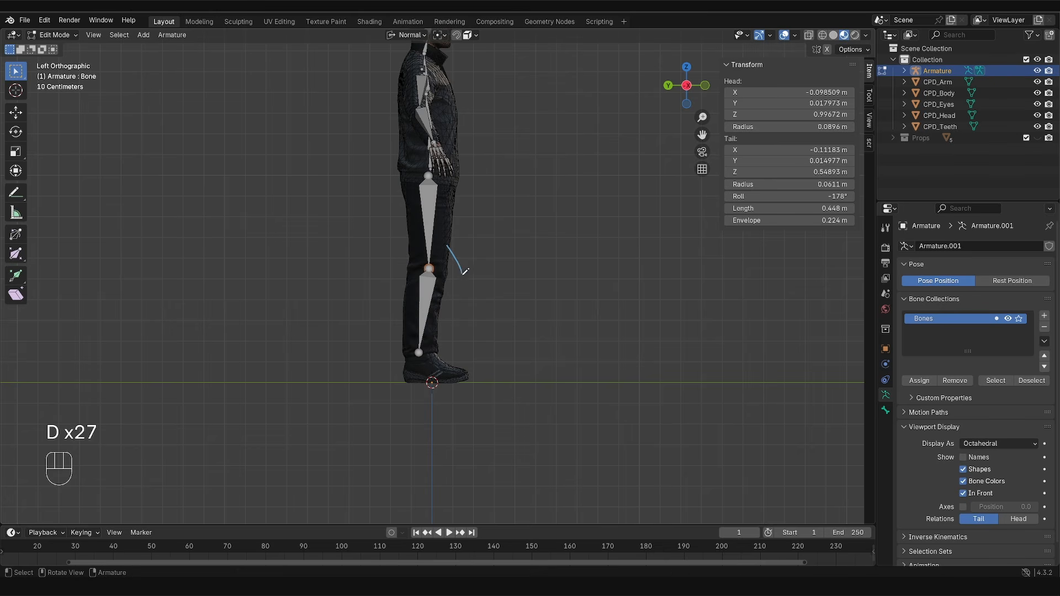
Step: Extrude a foot bone about 0.154 m long from the ankle and a toe bone about 0.116 m long from its end
right_click_drag(455, 296, 441, 348)
key("e")
left_click(447, 376)
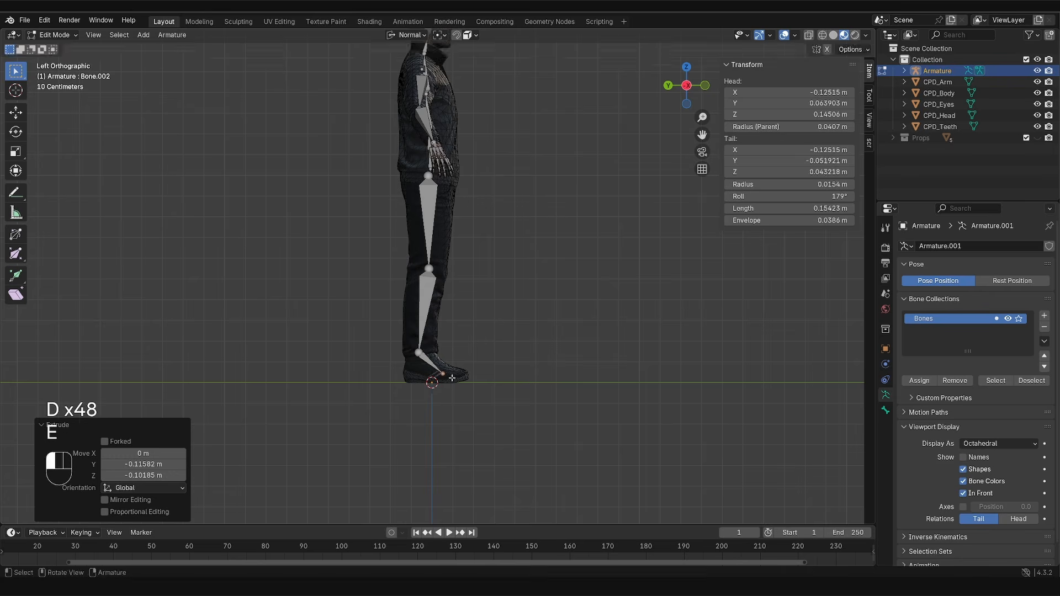
key("e")
left_click(467, 377)
Step: Move the toe bone along X into the shoe, placing its tip at about X -0.139 m
mouse_move(468, 377)
middle_mouse_down()
mouse_move(475, 354)
mouse_move(372, 360)
mouse_move(487, 321)
mouse_move(485, 371)
middle_mouse_up()
key("g")
key("x")
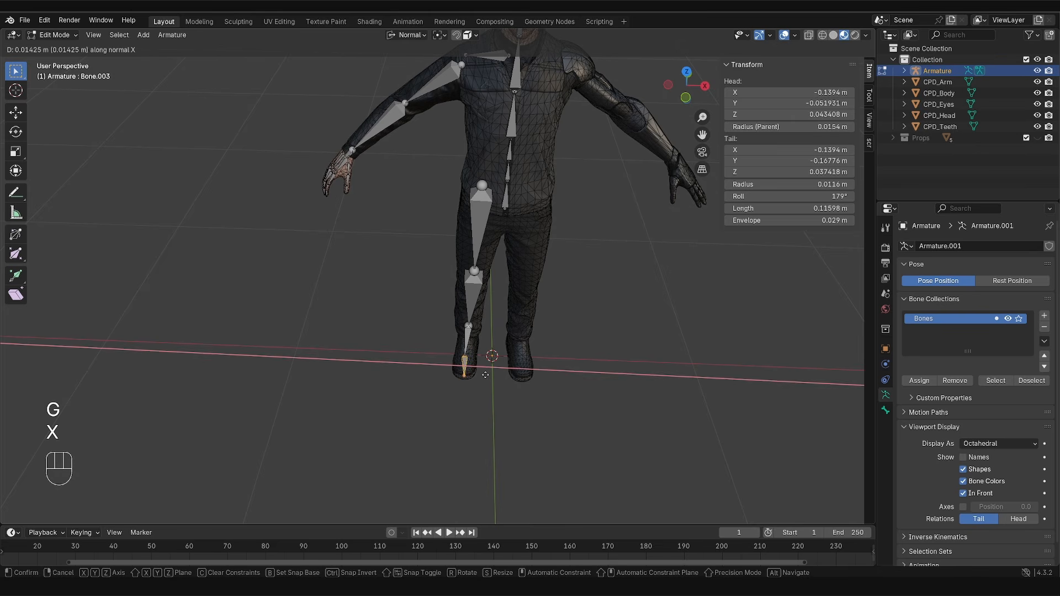
left_click(485, 375)
key("r")
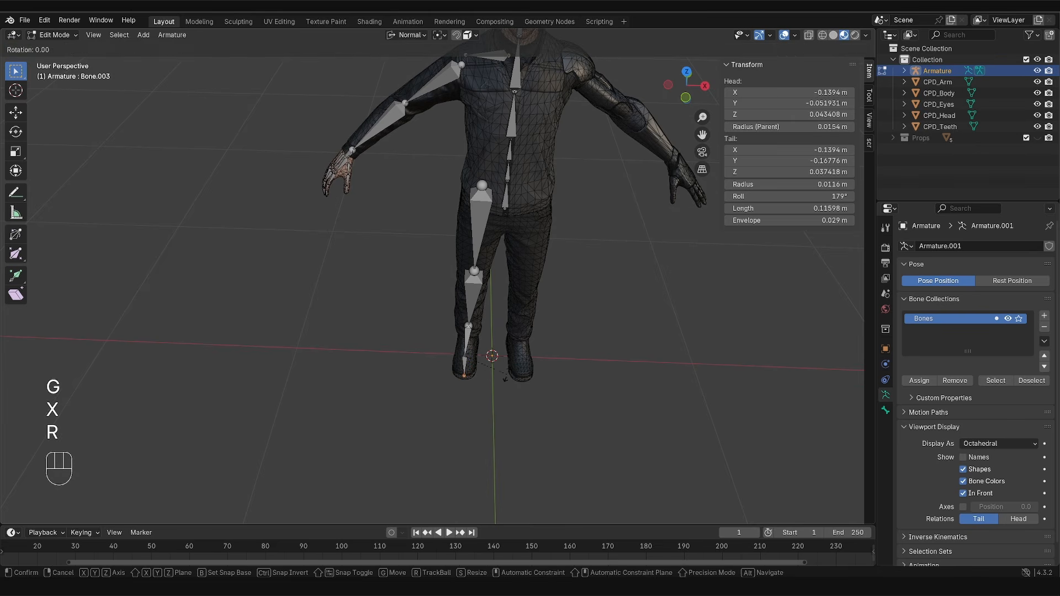
key("g")
key("x")
left_click(503, 379)
Step: Shift the joint between the foot and toe bones along X to about -0.133 m
left_click(466, 367)
key("g")
key("t")
key("y")
key("x")
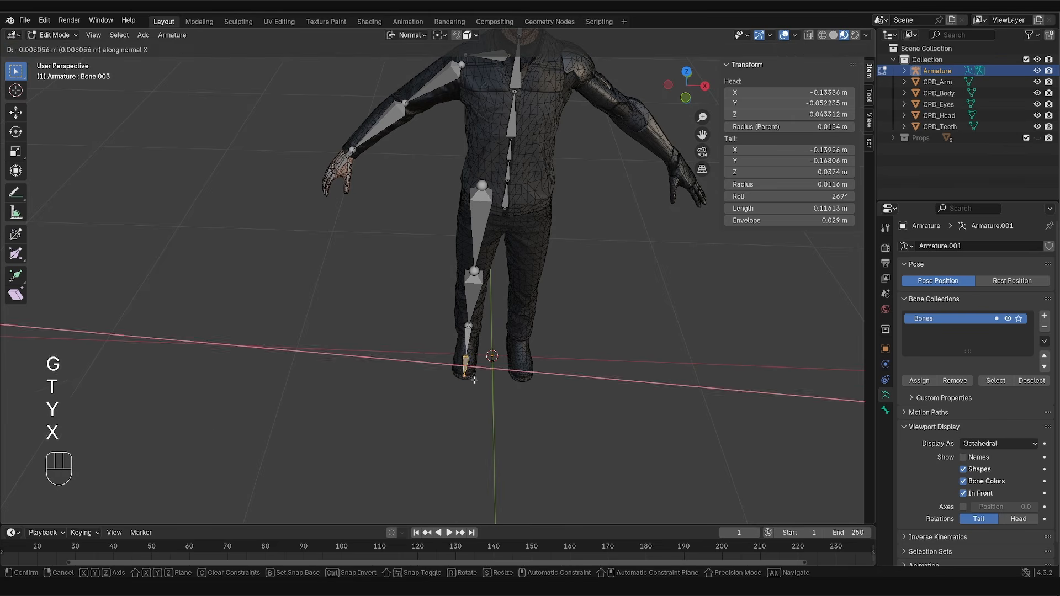
left_click(474, 379)
Step: Move the knee joint in the front view to about X -0.114 m, Z 0.533 m
middle_click_drag(474, 380, 479, 351)
key("KP_1")
left_click(470, 265)
key("g")
left_click(469, 266)
left_click(450, 221)
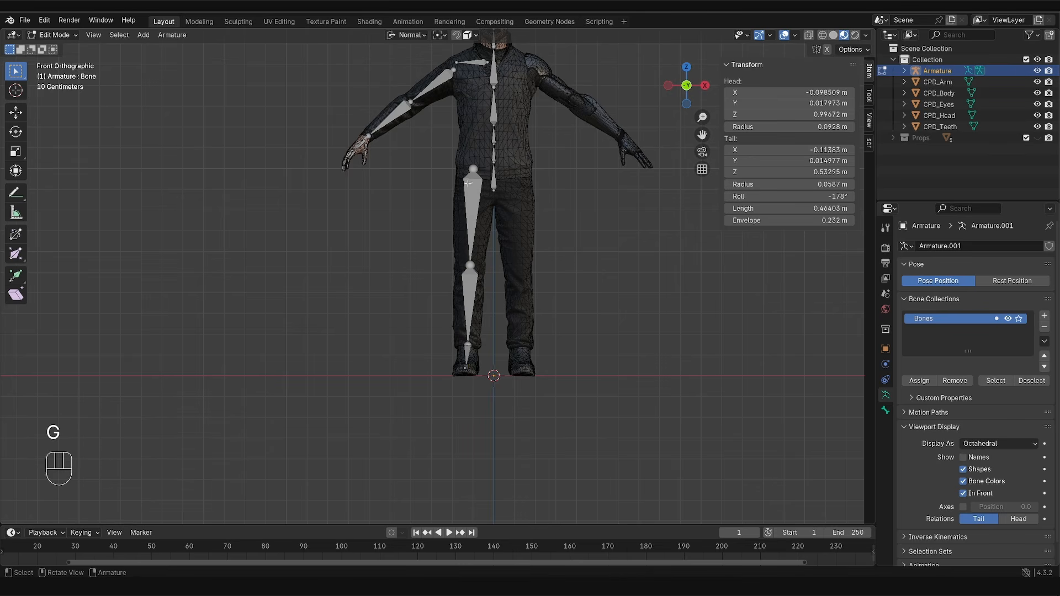
Step: Move the hip joint of the thigh bone in the front view to about X -0.097 m, Z 0.995 m
middle_click_drag(450, 282, 439, 279)
key("KP_1")
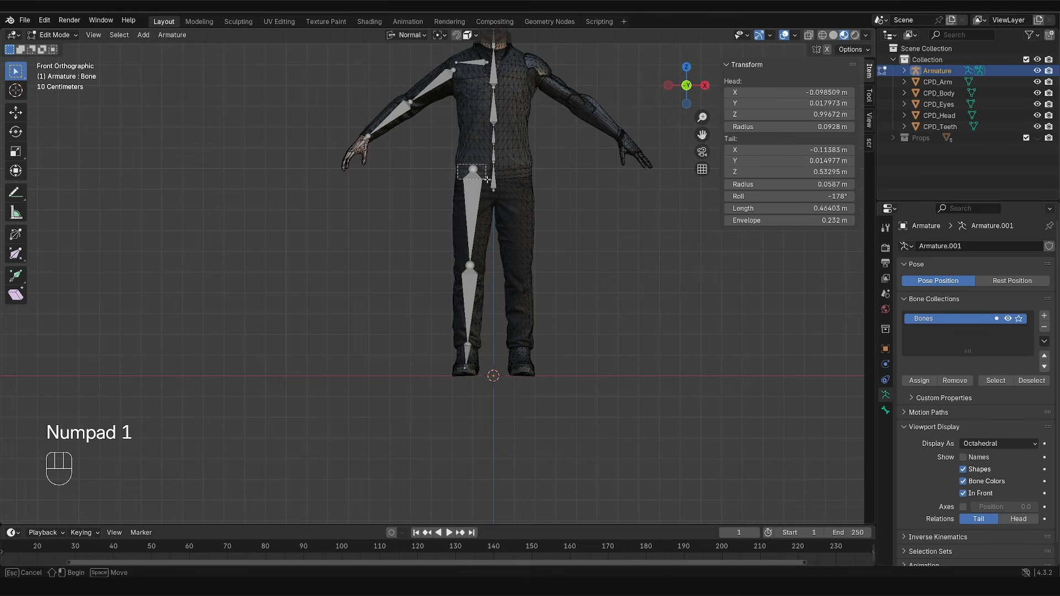
left_click_drag(488, 178, 487, 179)
key("g")
left_click(486, 181)
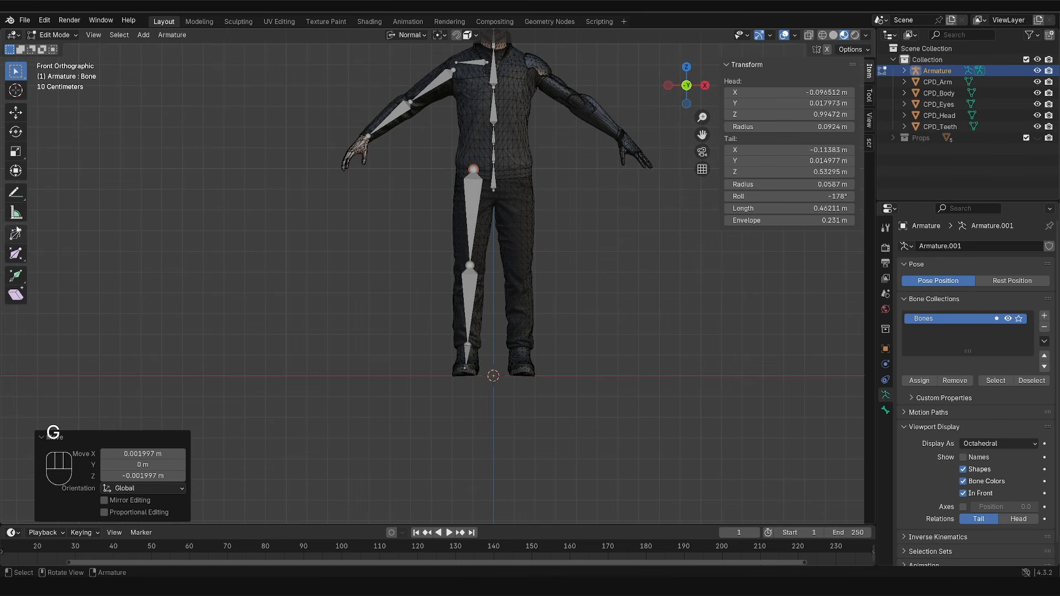
Step: Annotate a straight guide line along the leg in the front view and a bend stroke at the knee in the side view
left_click(15, 193)
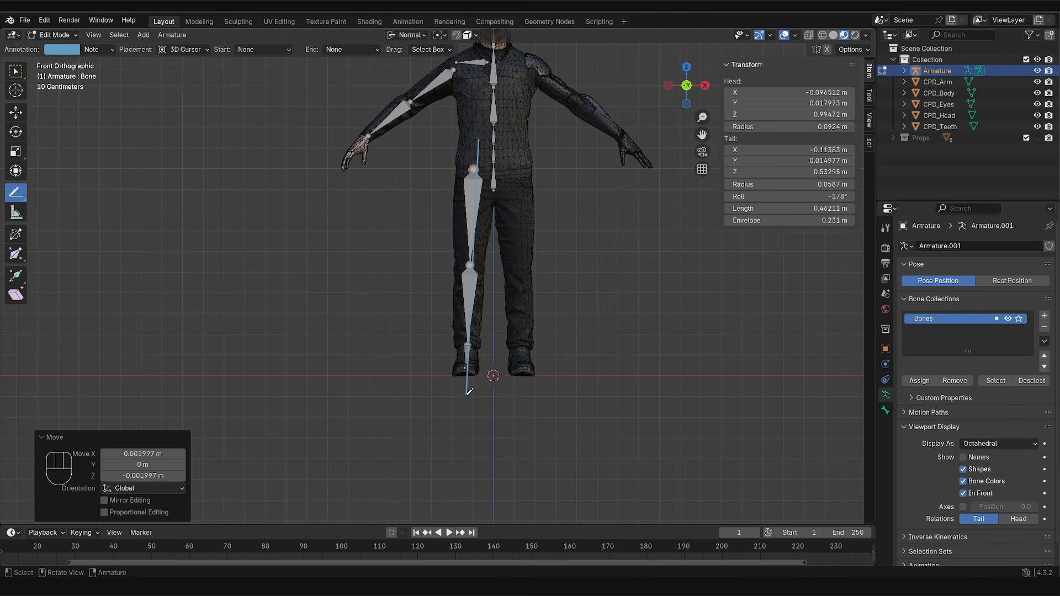
left_click_drag(470, 391, 468, 395)
key("ctrl+KP_3")
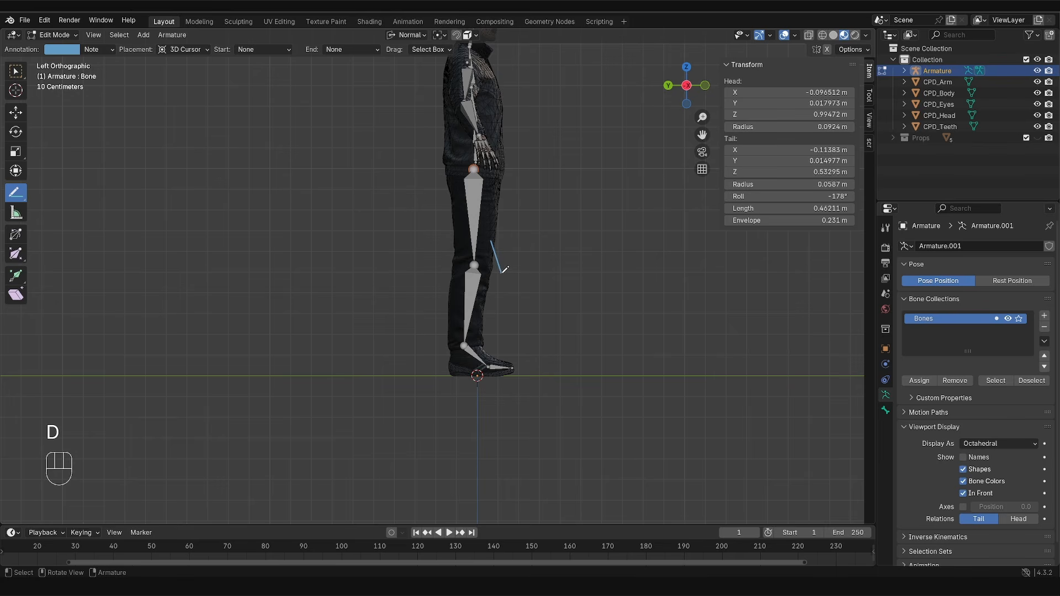
key("d")
key("d")
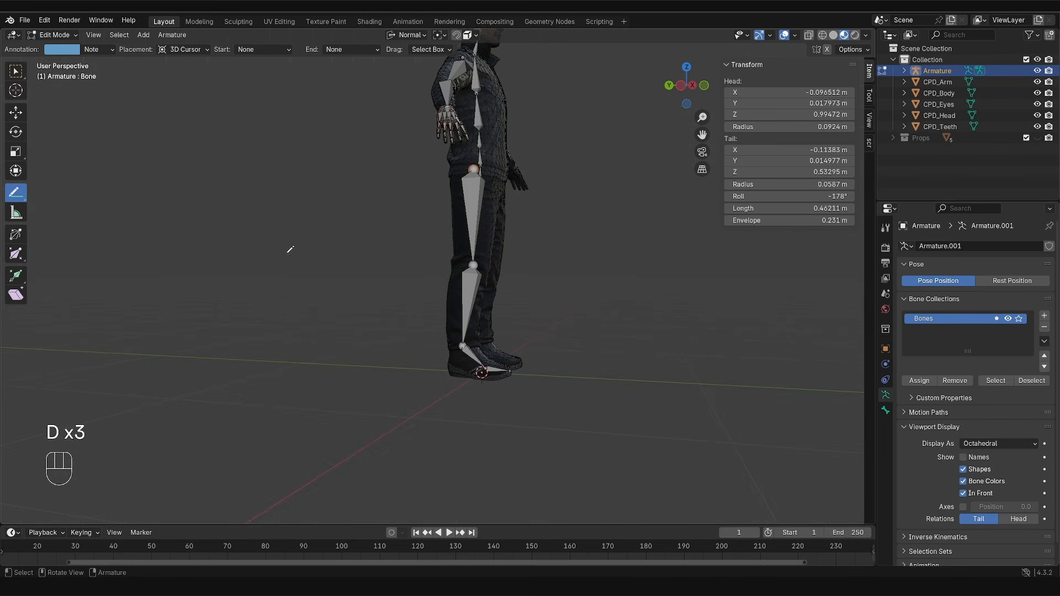
Step: Adjust the ankle joint to about Y 0.059 m, Z 0.139 m and the foot-toe joint to about Y -0.075 m, Z 0.040 m
key("w")
key("KP_3")
key("KP_1")
key("ctrl+KP_3")
scroll(480, 343, "up", 6)
key("g")
key("g")
key("g")
key("g")
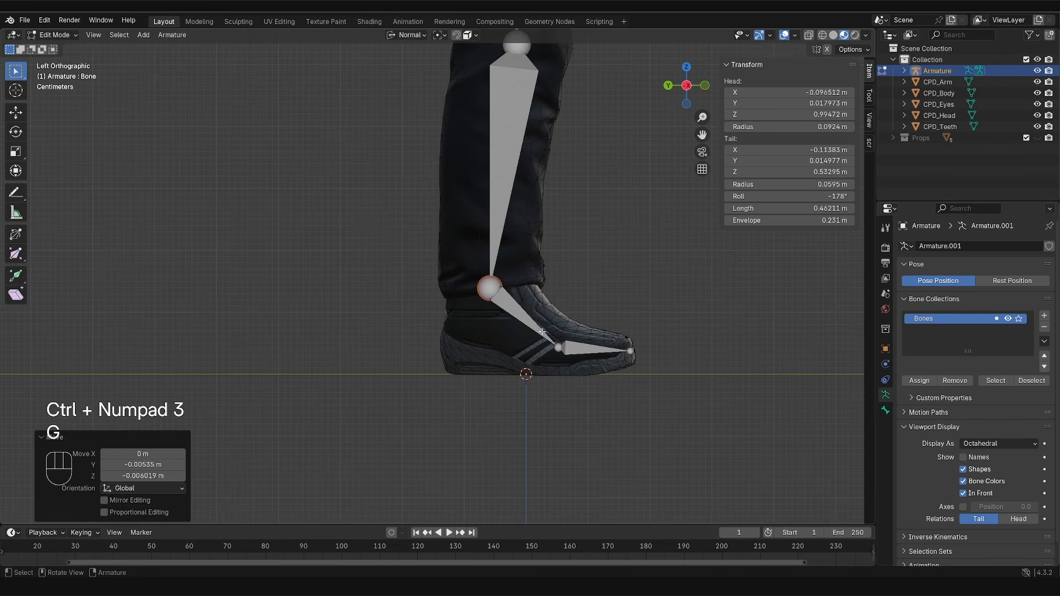
middle_click_drag(479, 344, 519, 353)
scroll(519, 354, "down", 5)
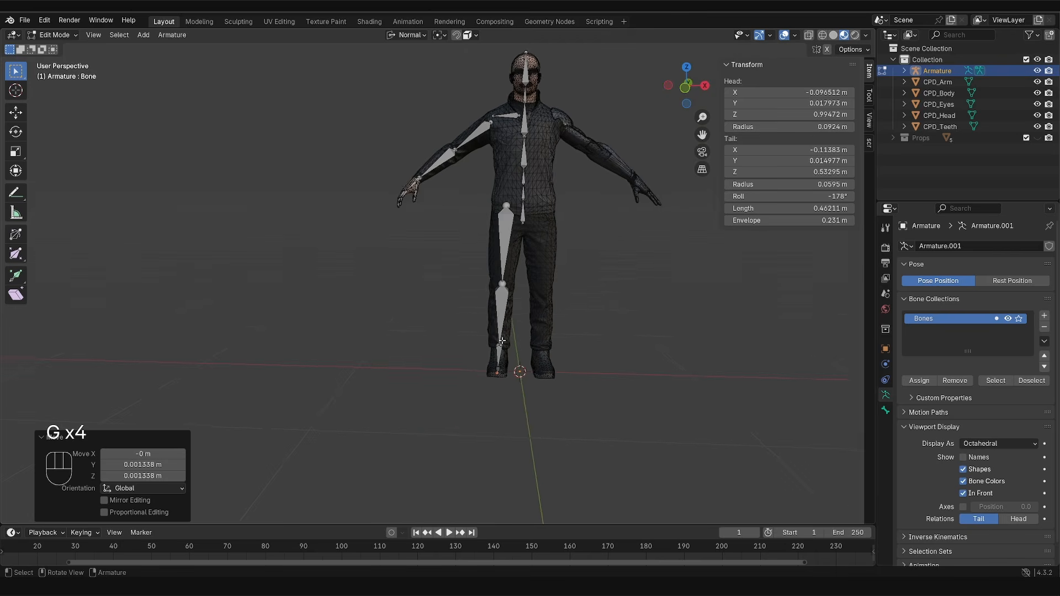
Step: Switch the transform orientation to Global and lower the hip joint along Z to about 0.983 m
key("g")
key("z")
left_click(408, 35)
left_click(386, 70)
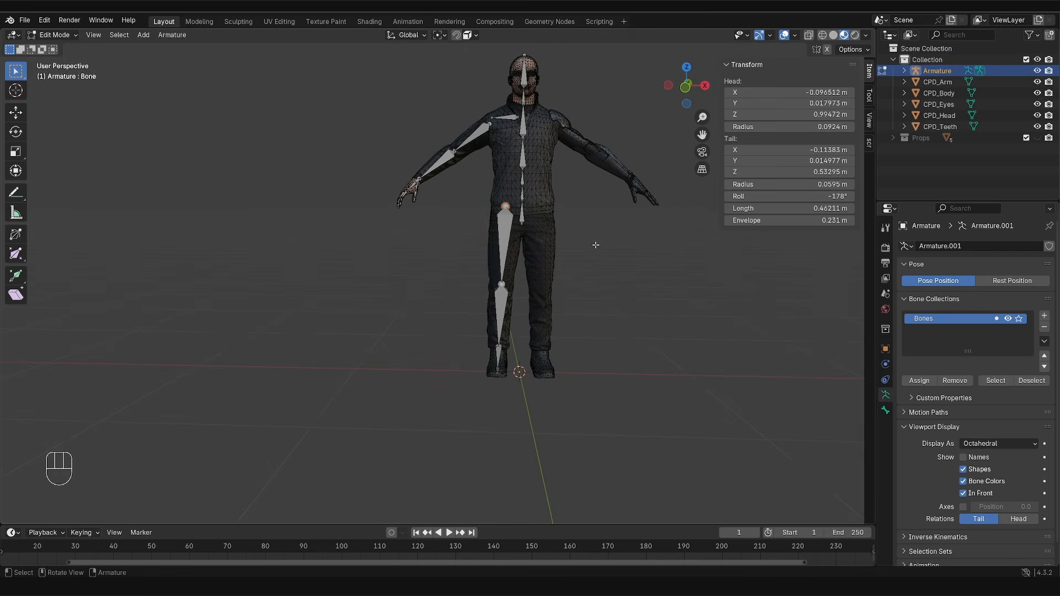
key("g")
key("z")
left_click(502, 245)
Step: Rename the upper leg bone thigh.R and the lower leg bone shin.R
left_click(503, 245)
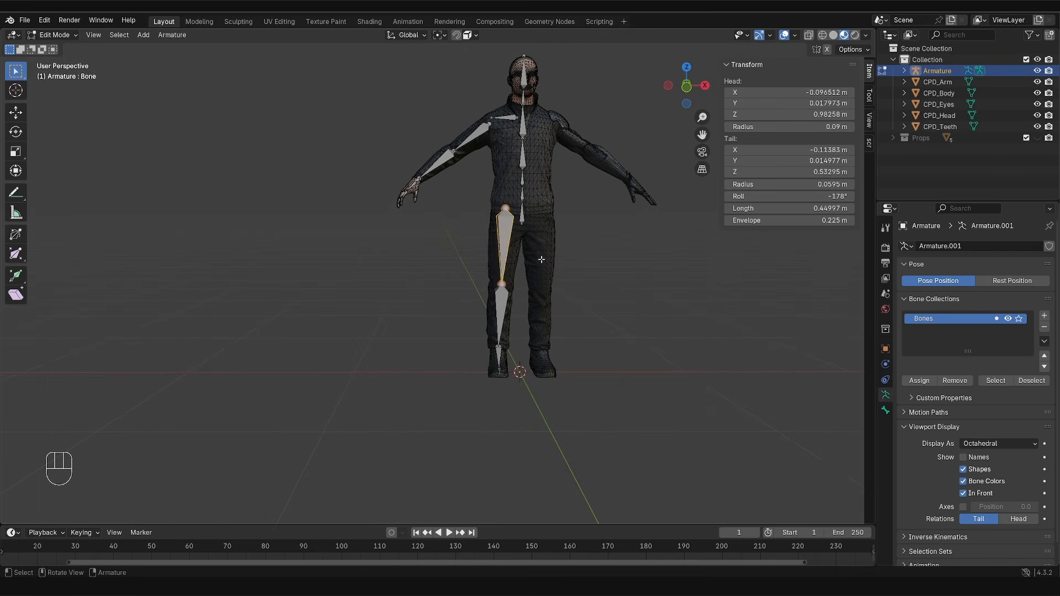
key("F2")
type("thigh.R")
key("Return")
left_click(503, 305)
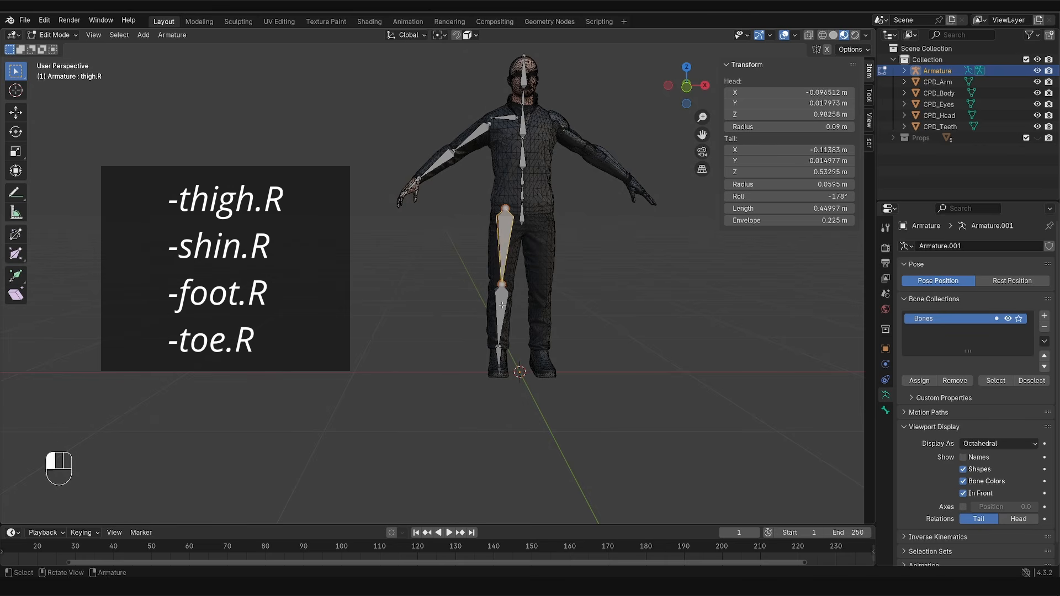
key("F2")
type("shin.R")
key("Return")
Step: Rename the foot bone foot.R and the toe bone toe.R
left_click(506, 357)
key("F2")
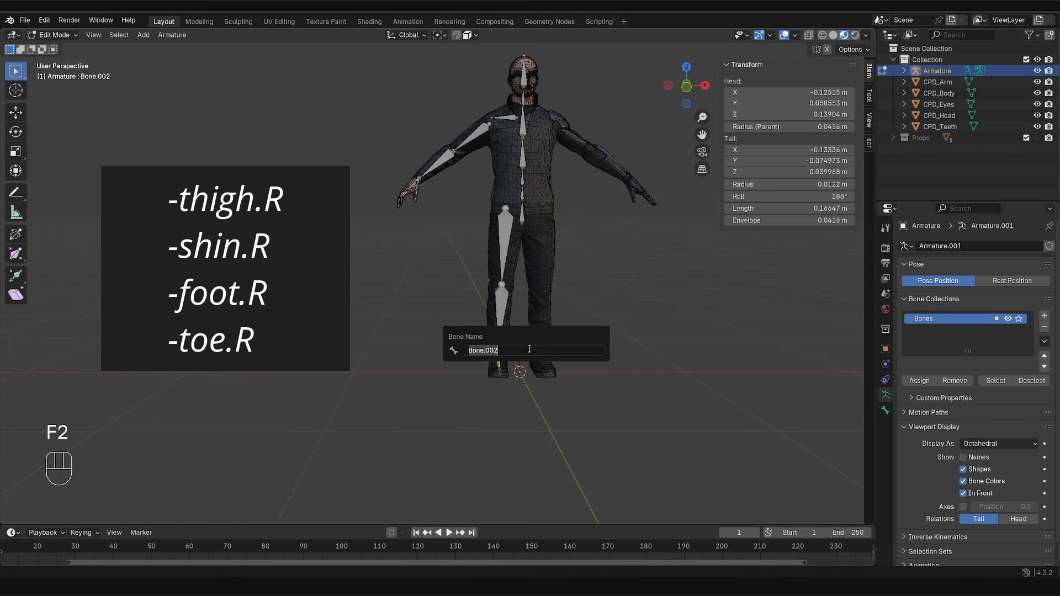
type("foot.R")
key("Return")
middle_click_drag(529, 349, 535, 367)
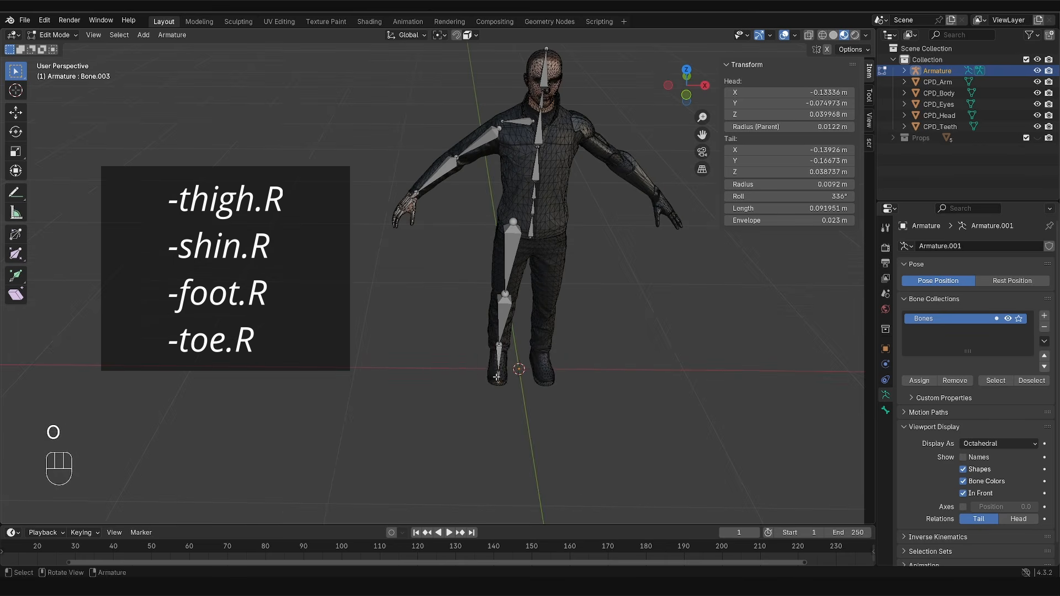
left_click(498, 377)
key("F2")
type("toe.R")
key("Return")
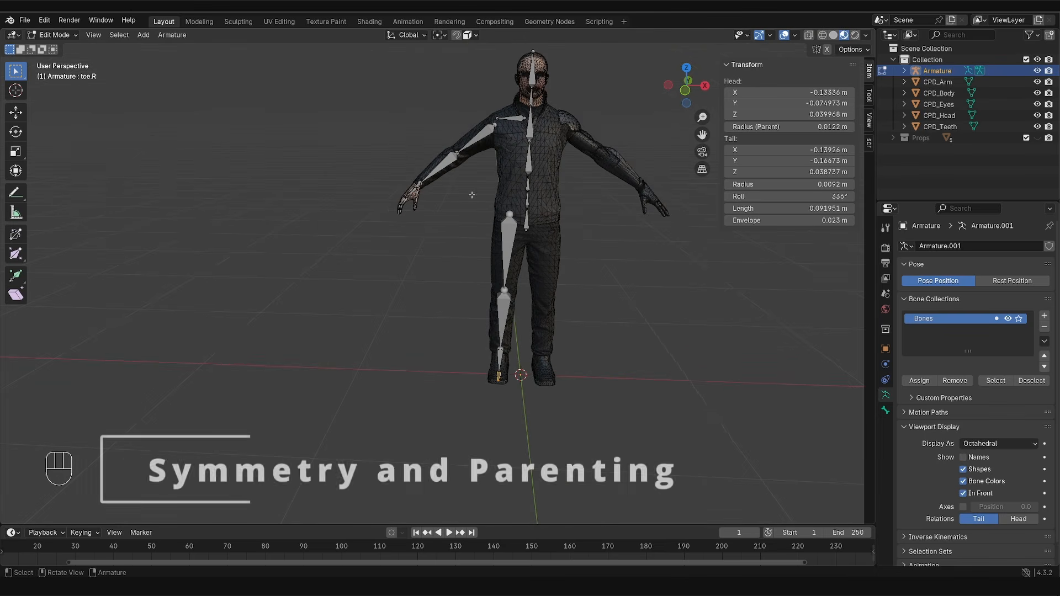
Step: Symmetrize all bones onto the character's other side and enable X-axis mirroring for the armature
key("a")
right_click(456, 183)
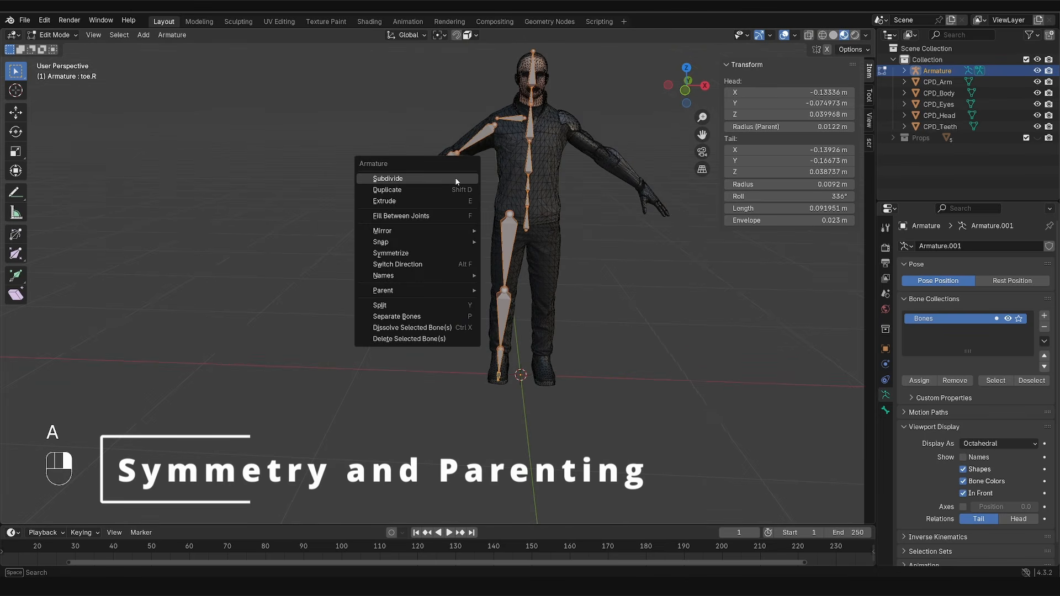
left_click(455, 253)
middle_click_drag(519, 265, 507, 294)
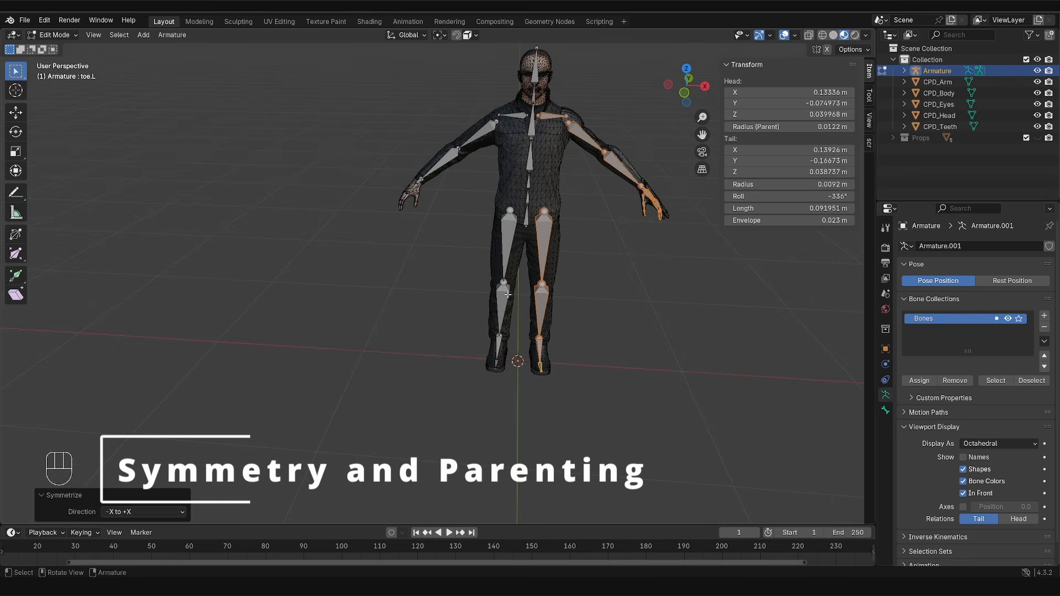
left_click(828, 51)
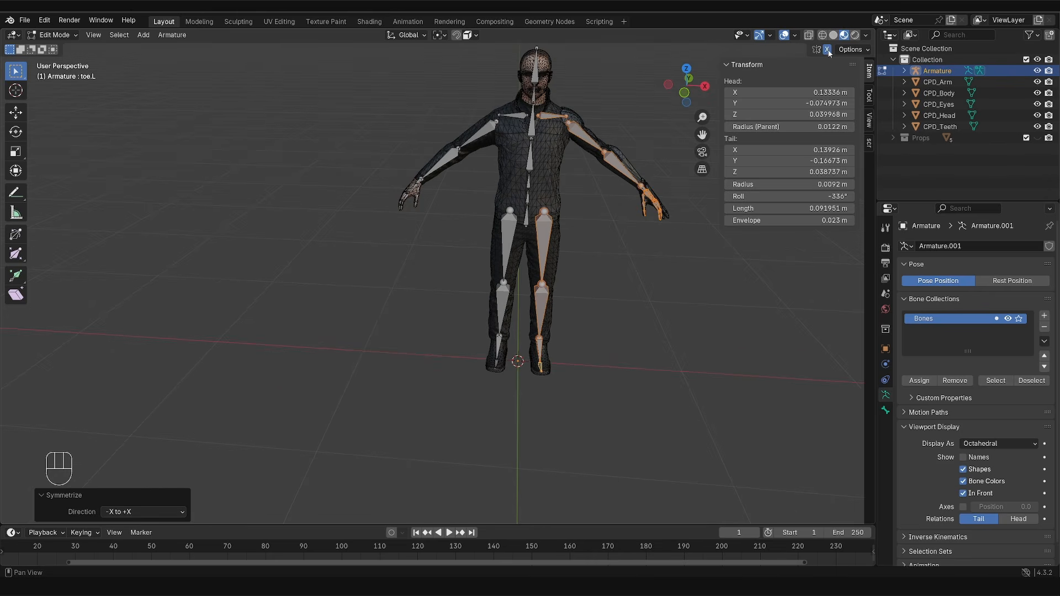
scroll(529, 221, "up", 2)
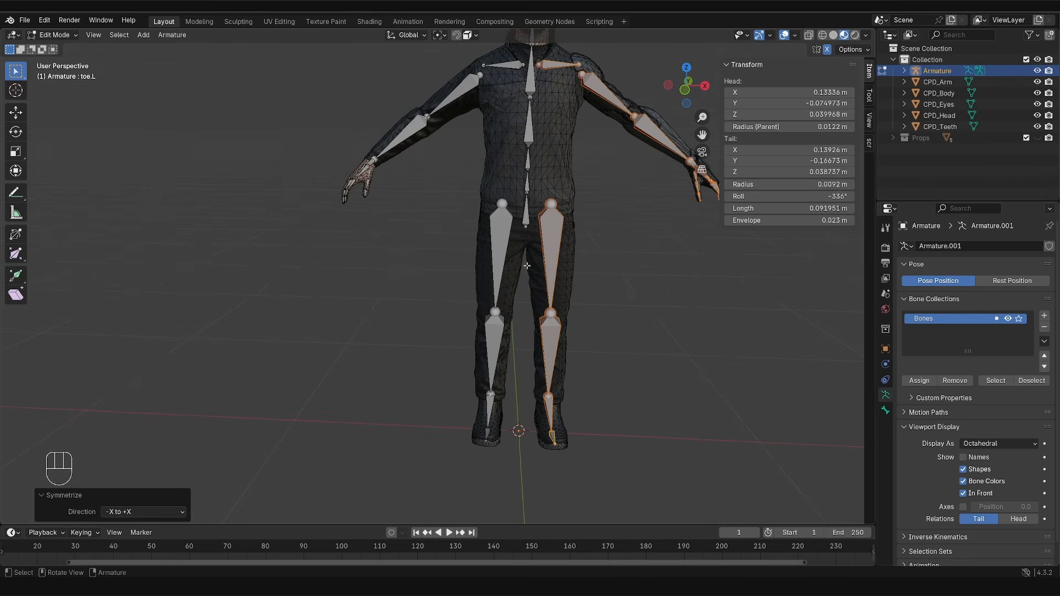
left_click(524, 211)
key("ctrl+z")
key("ctrl+z")
key("ctrl+z")
key("ctrl+z")
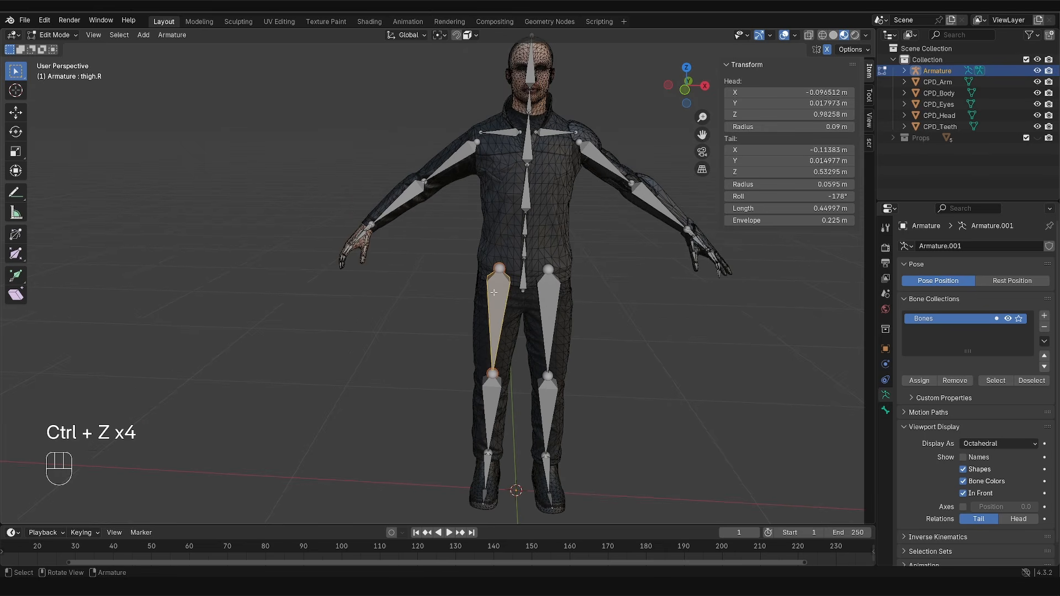
Step: Parent thigh.R to the pelvis bone with Keep Offset
left_click(525, 279, "shift")
key("ctrl+p")
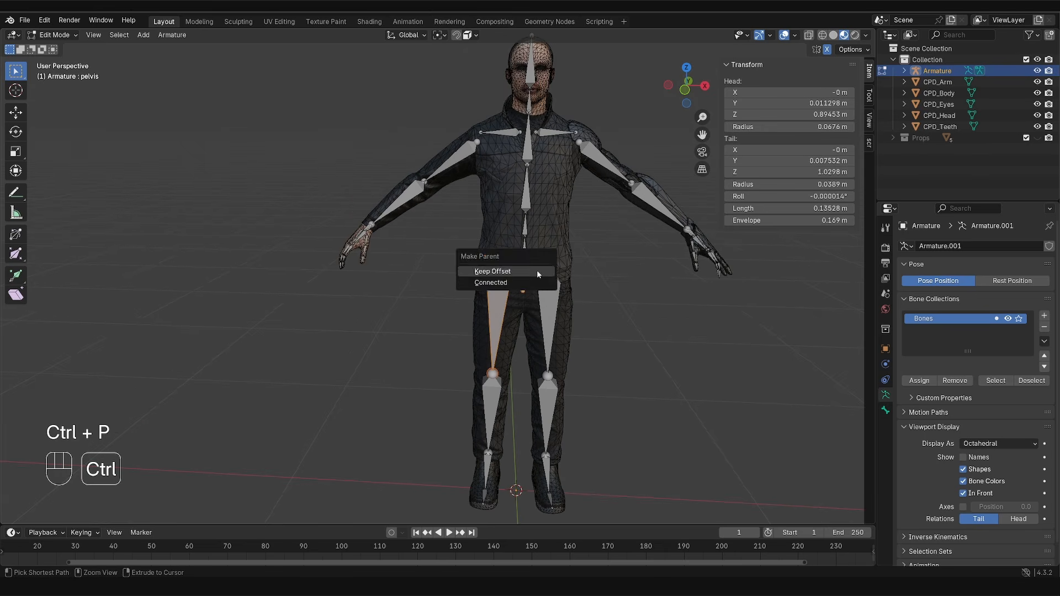
left_click(537, 270)
Step: Parent shoulder.R to the chest2 bone with Keep Offset
left_click(500, 131)
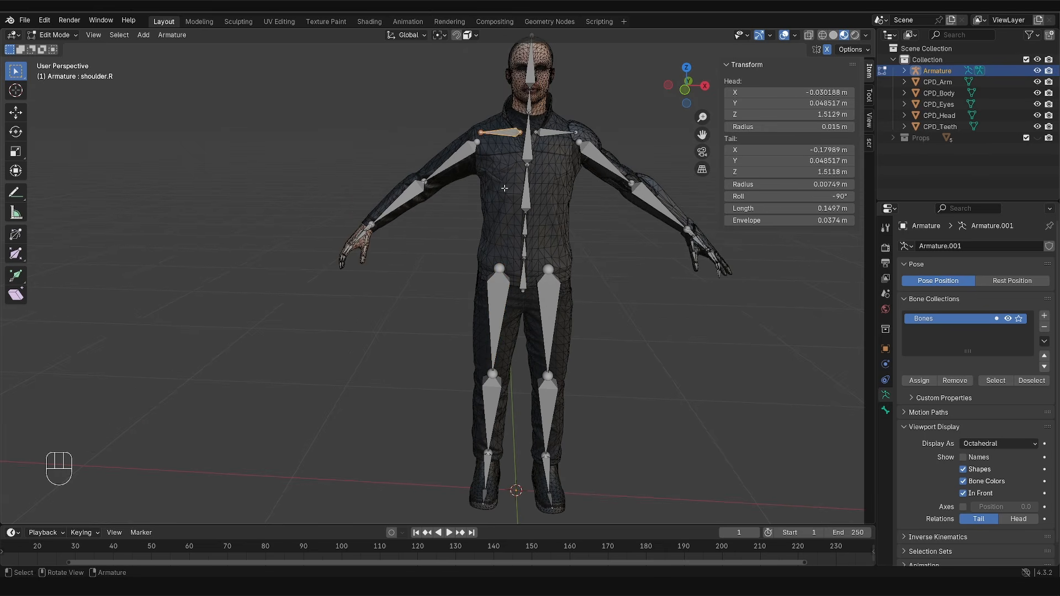
left_click(526, 145, "shift")
key("ctrl+p")
key("Escape")
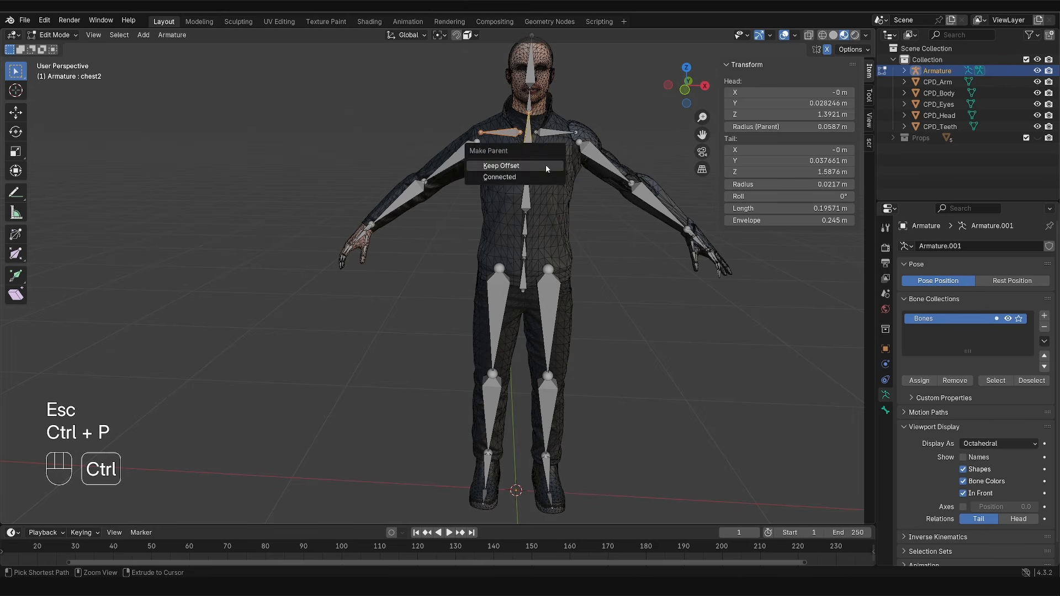
key("ctrl+p")
Step: Parent upper_arm.R to shoulder.R with Keep Offset
left_click(464, 164)
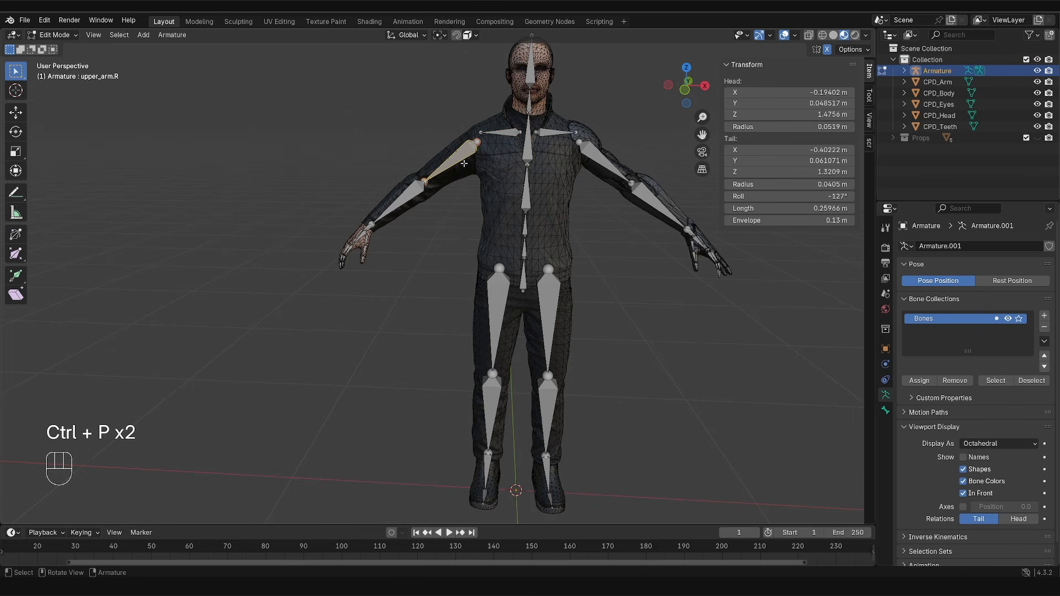
left_click(505, 135, "shift")
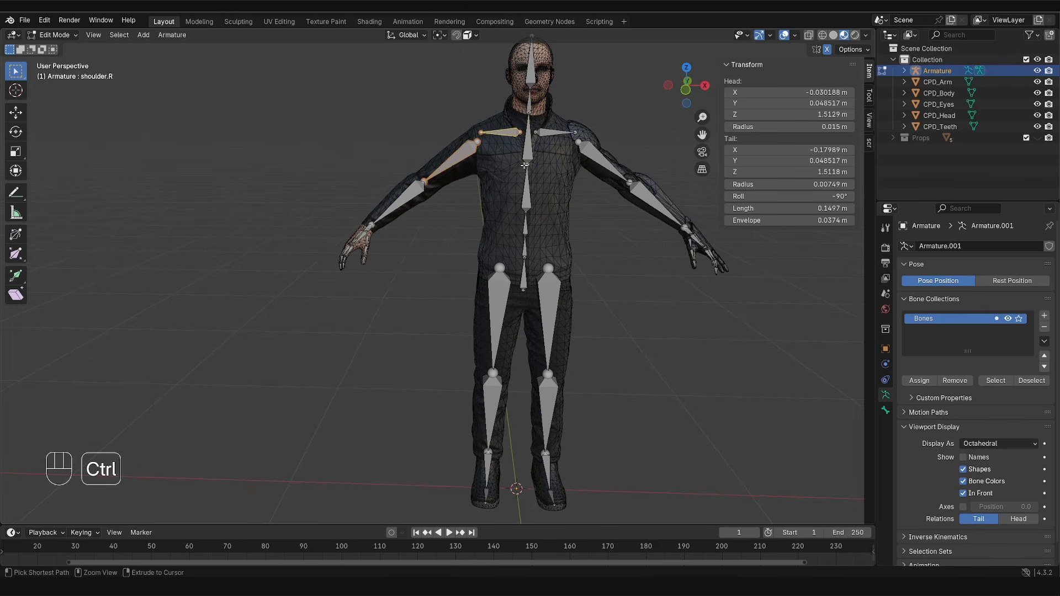
key("ctrl+p")
left_click(525, 165)
Step: Parent the four right palm bones to hand.R with Keep Offset
middle_click_drag(486, 189, 563, 243)
scroll(453, 221, "up", 6)
left_click(454, 213)
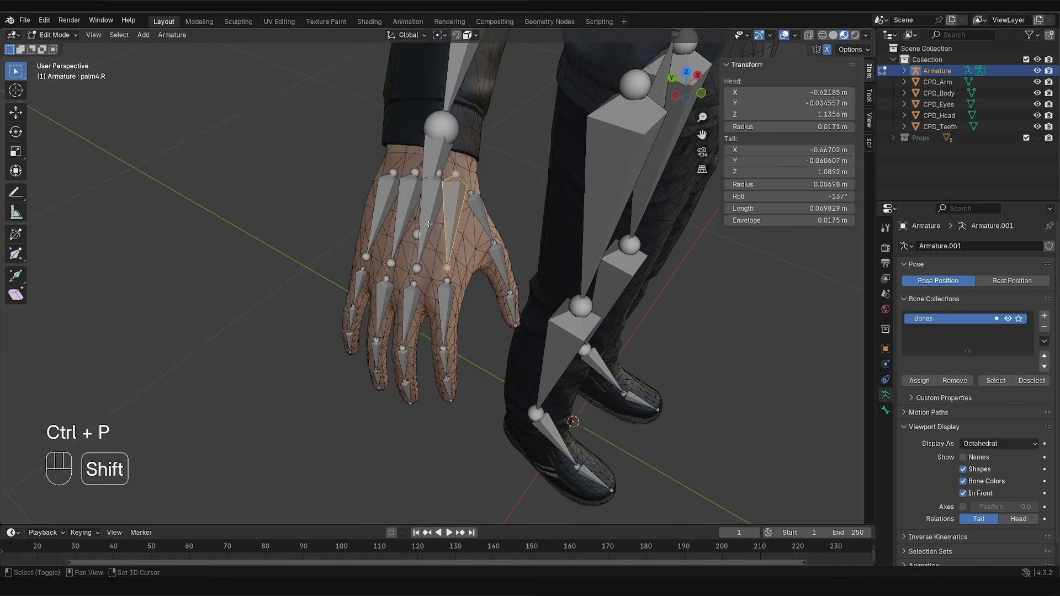
left_click(430, 216, "shift")
left_click(405, 214, "shift")
left_click(382, 211, "shift")
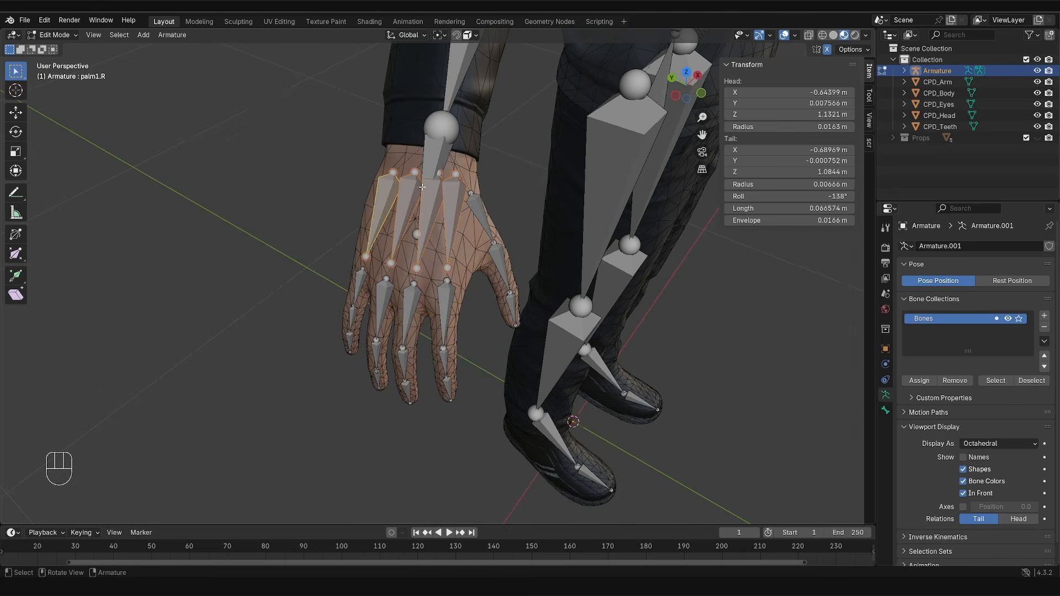
left_click(436, 158, "shift")
key("ctrl+p")
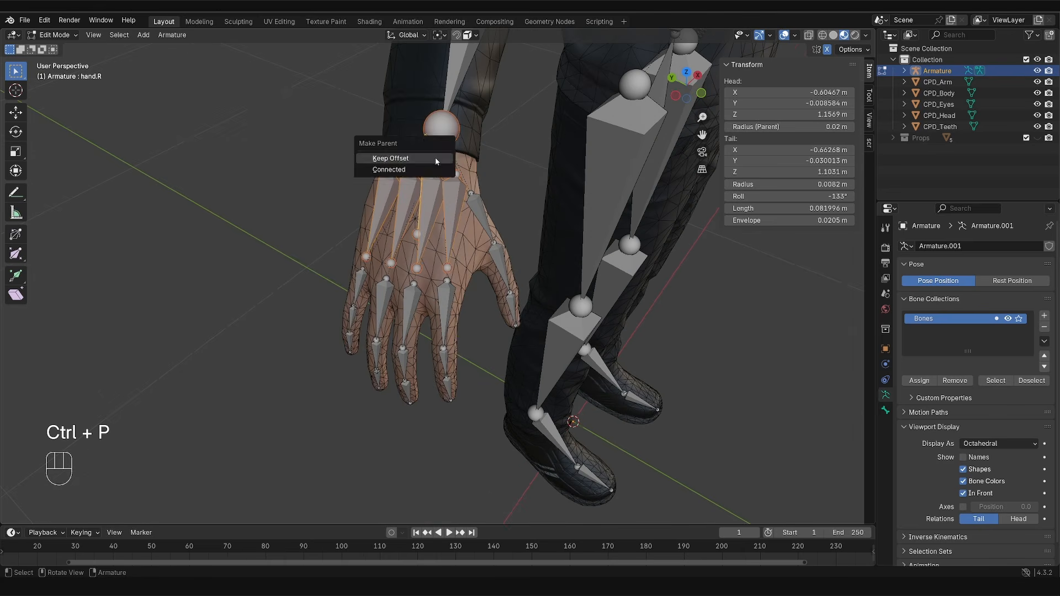
left_click(436, 158)
Step: Parent pinky1.R to palm1.R with Keep Offset
left_click(362, 292)
middle_click_drag(362, 292, 366, 295)
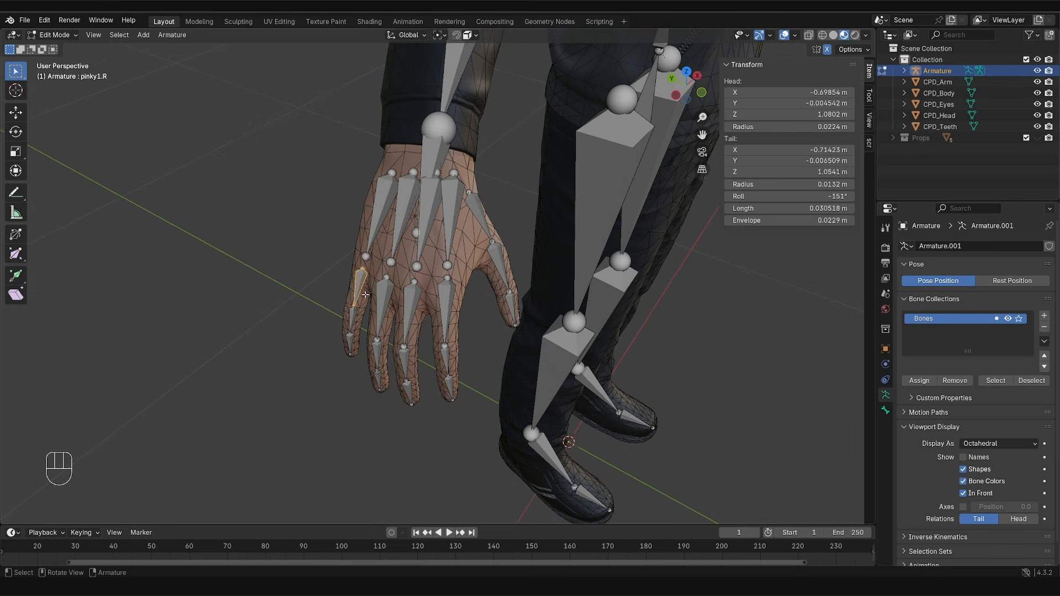
left_click(376, 232, "shift")
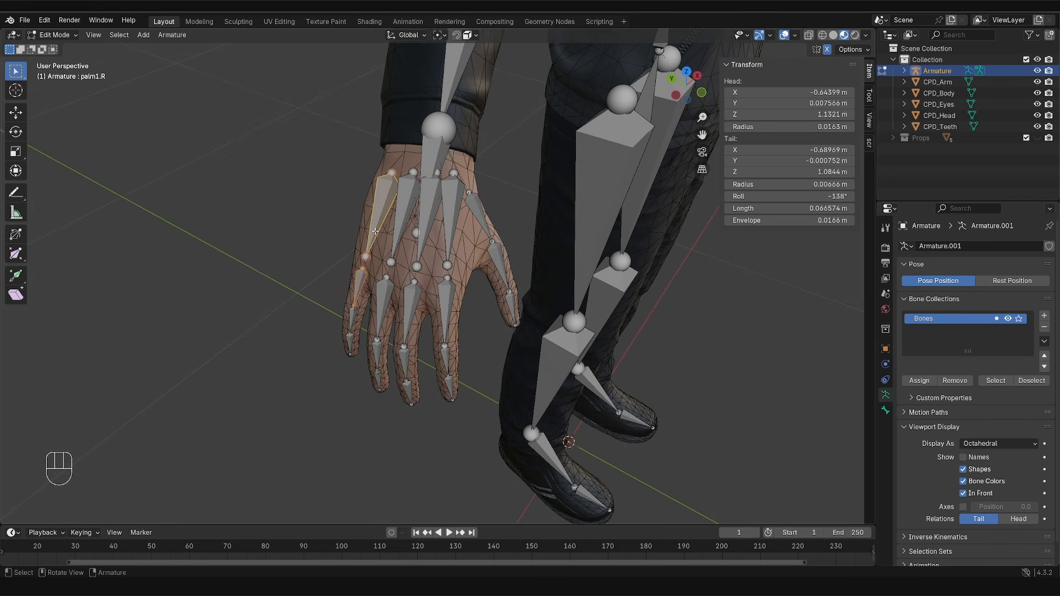
key("ctrl+p")
left_click(376, 231)
Step: Parent ring1.R to the palm bone above the ring finger with Keep Offset
left_click(383, 303)
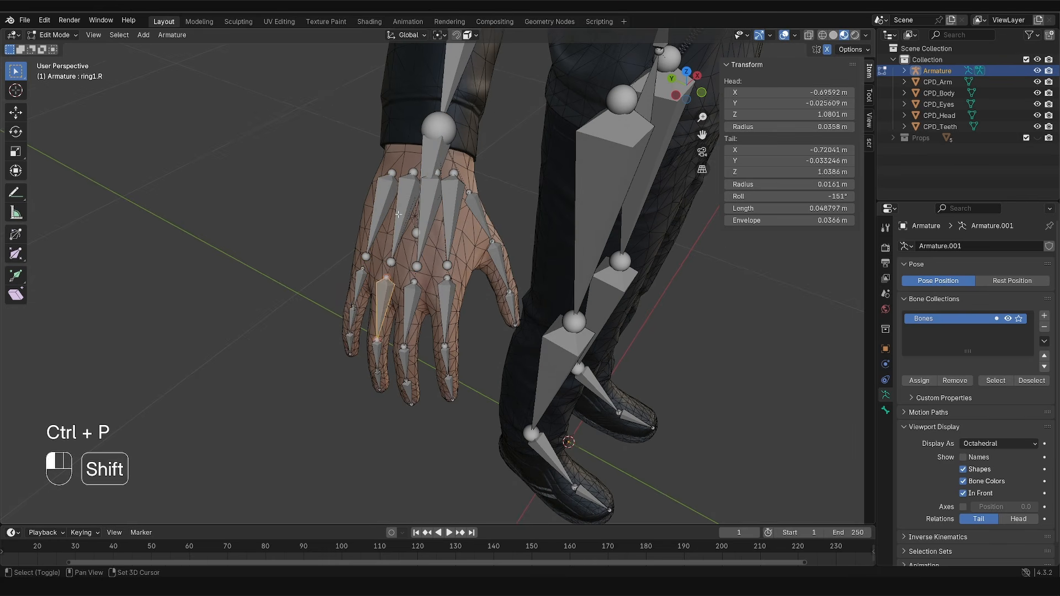
left_click(398, 216, "shift")
key("ctrl+p")
left_click(398, 215)
Step: Parent the right middle finger's first bone to the palm bone above it with Keep Offset
left_click(409, 306)
left_click(416, 234, "shift")
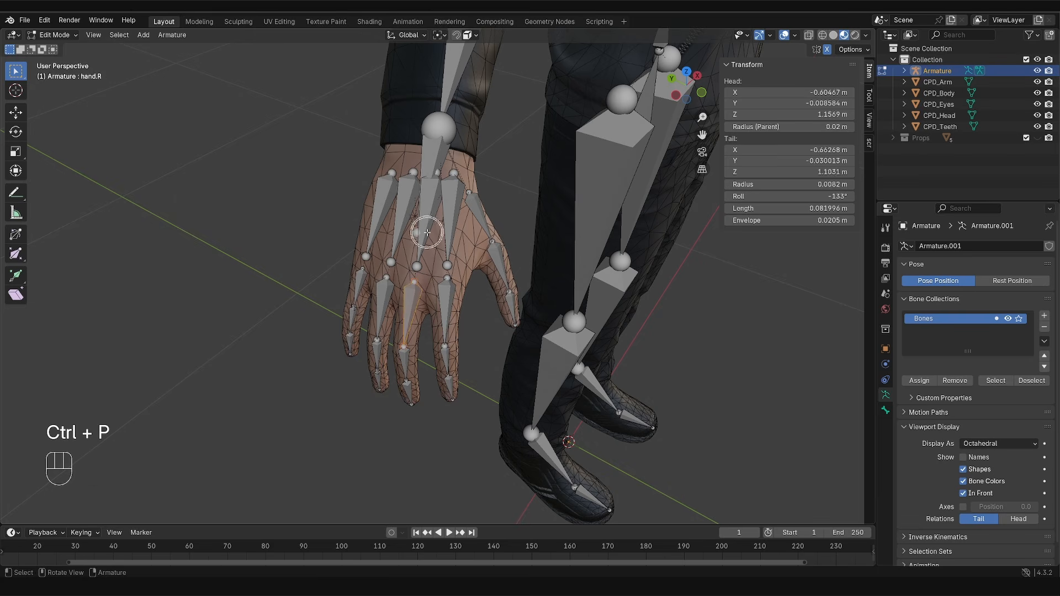
key("ctrl+z")
left_click(426, 233, "shift")
key("ctrl+p")
left_click(435, 217)
Step: Parent index1.R to palm4.R with Keep Offset
left_click(475, 217)
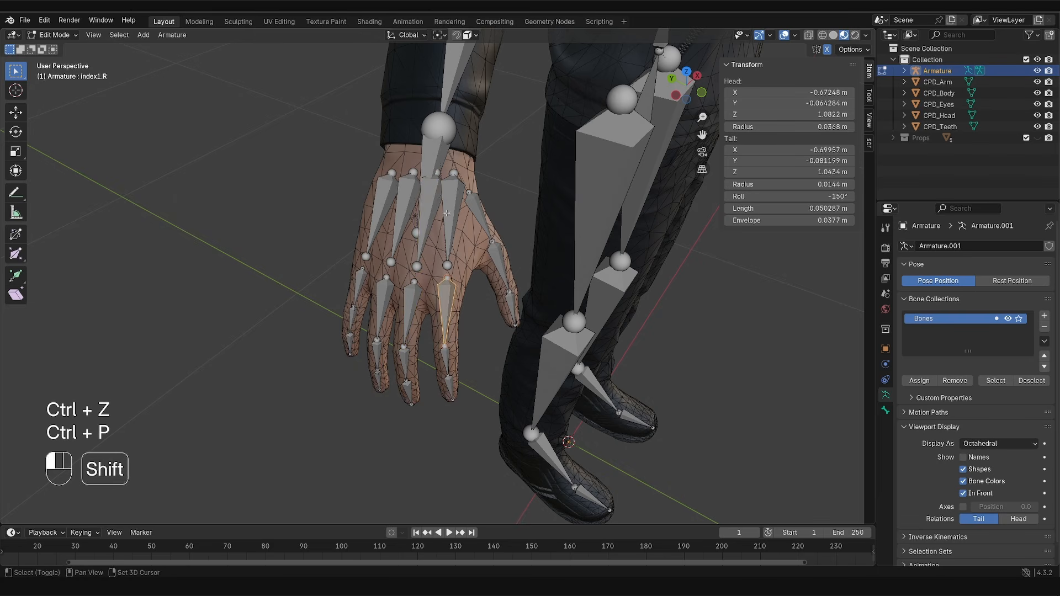
left_click(450, 215, "shift")
key("ctrl+p")
left_click(450, 213)
Step: Parent thumb1.R to palm4.R with Keep Offset
left_click(477, 217)
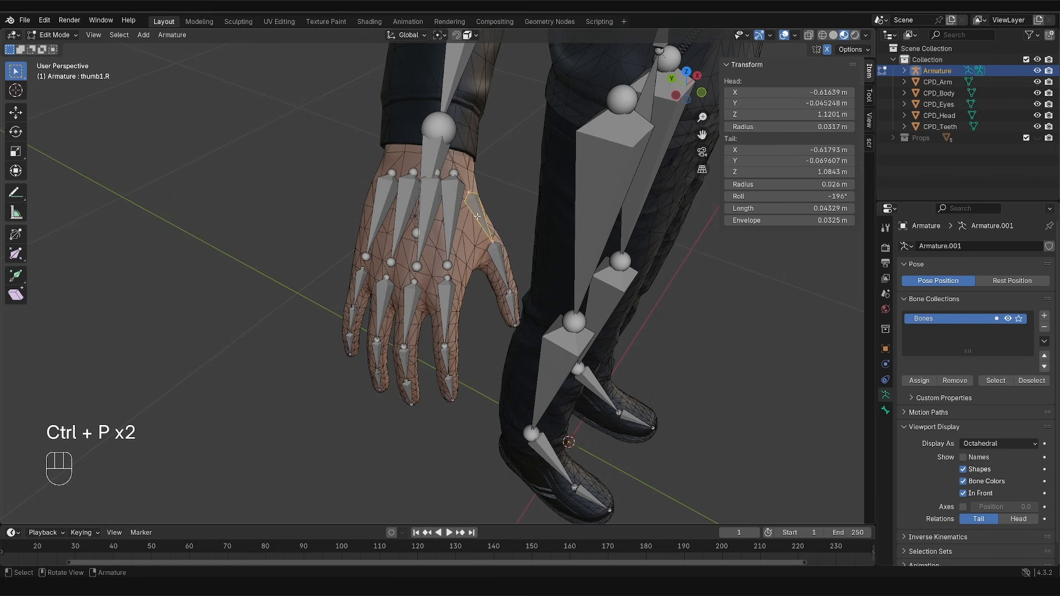
left_click(452, 193, "shift")
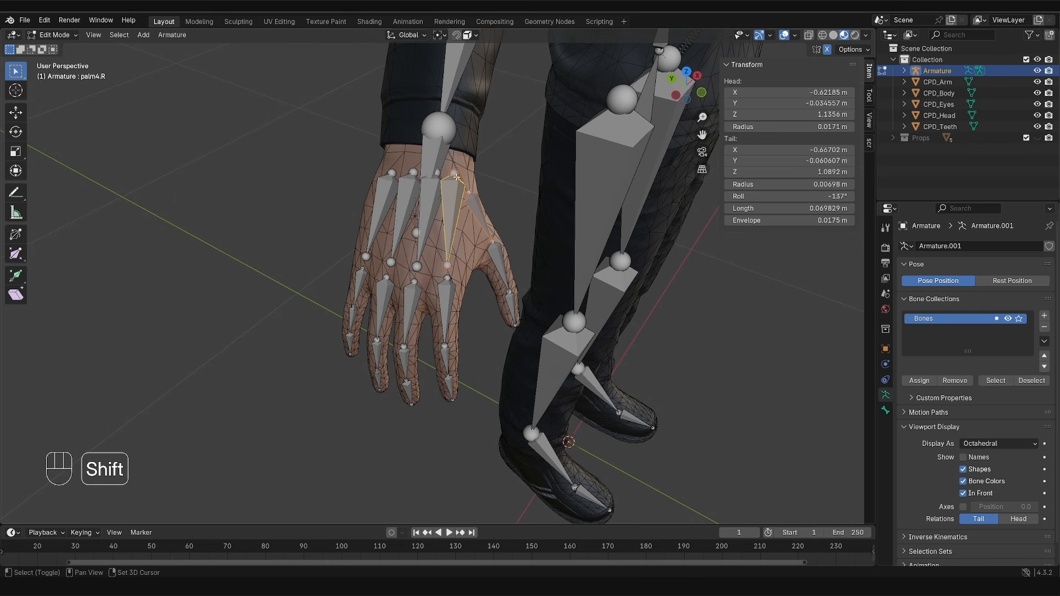
key("ctrl+p")
left_click(454, 234)
Step: Switch the armature from Edit Mode to Pose Mode with the torso and legs in view
scroll(472, 250, "down", 5)
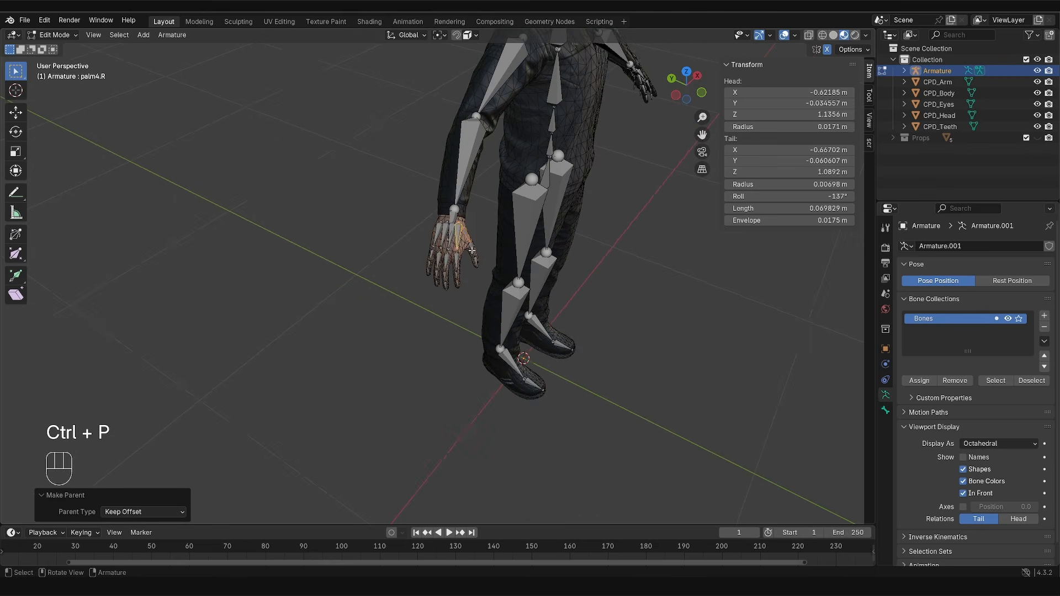
middle_click_drag(477, 275, 446, 243)
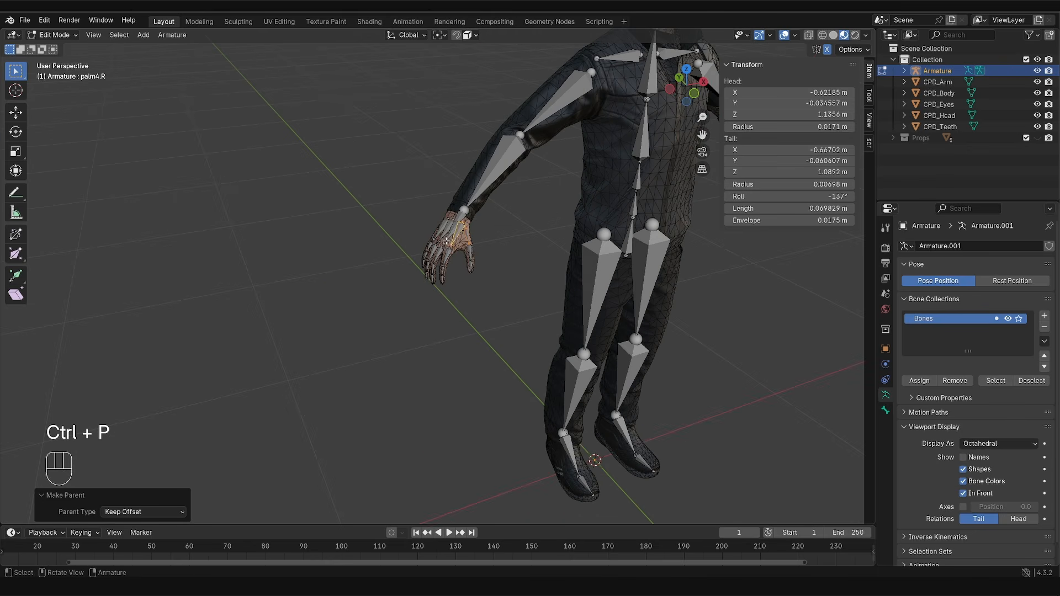
key("Tab")
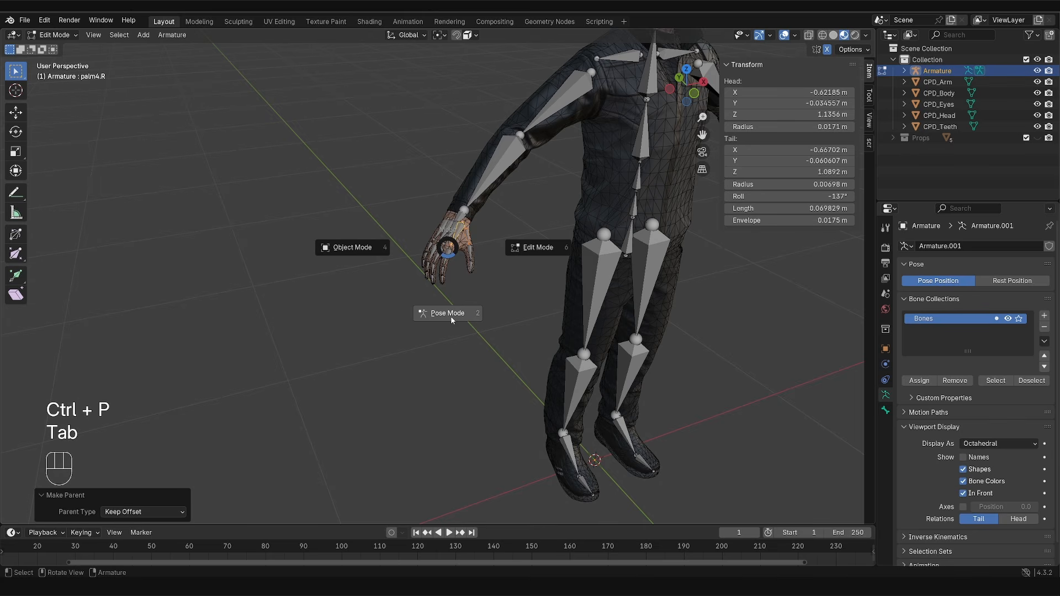
left_click(484, 325)
middle_click_drag(484, 325, 480, 217)
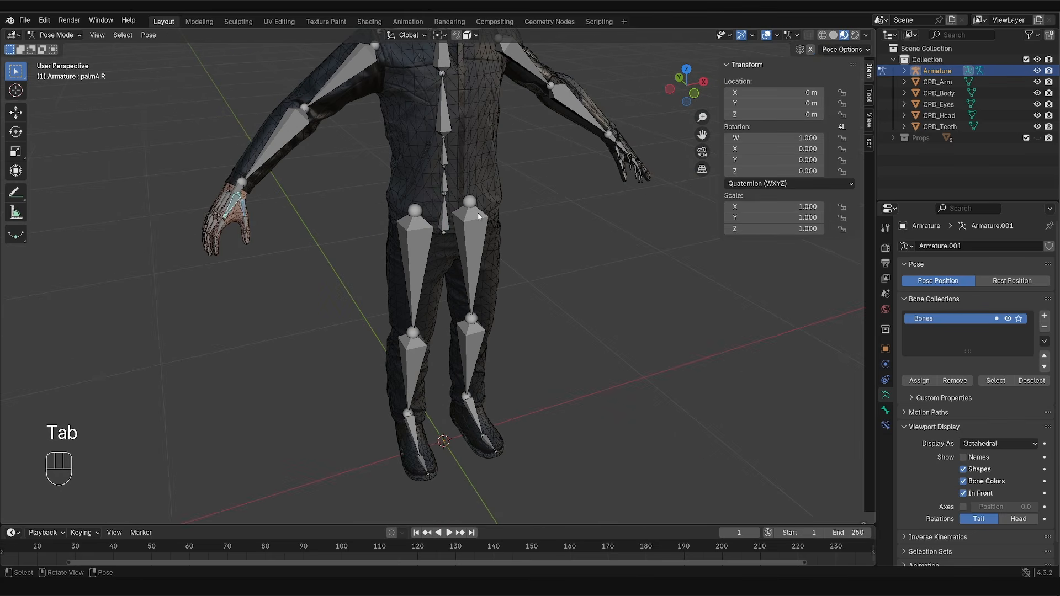
Step: Test the body rig by trial-moving the pelvis and trial-rotating the right shoulder bone in Pose Mode
key("g")
right_click(472, 270)
scroll(471, 270, "down", 3)
middle_click_drag(531, 303, 492, 305)
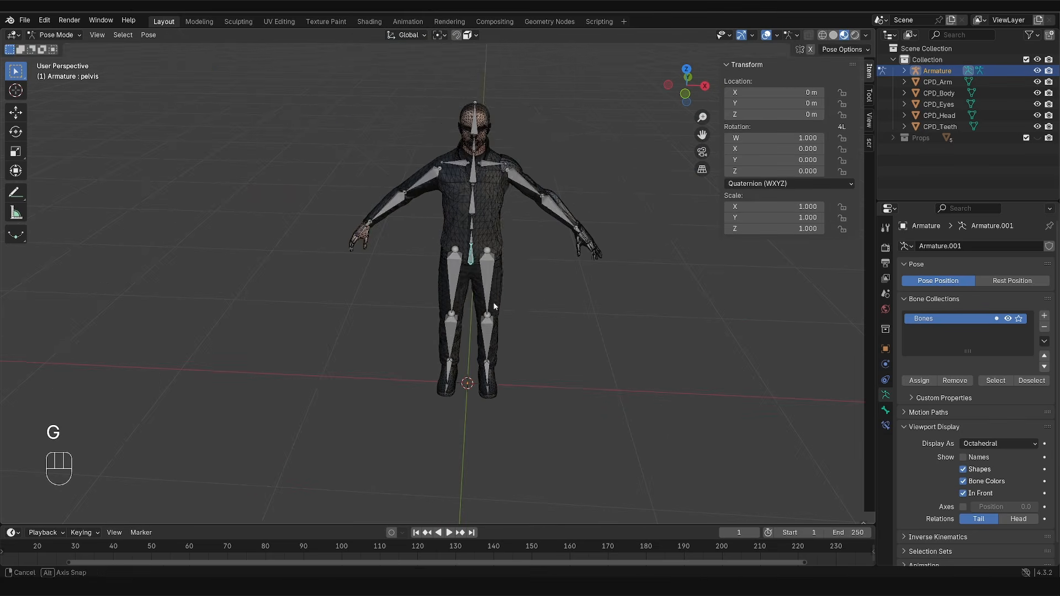
key("g")
right_click(477, 334)
key("r")
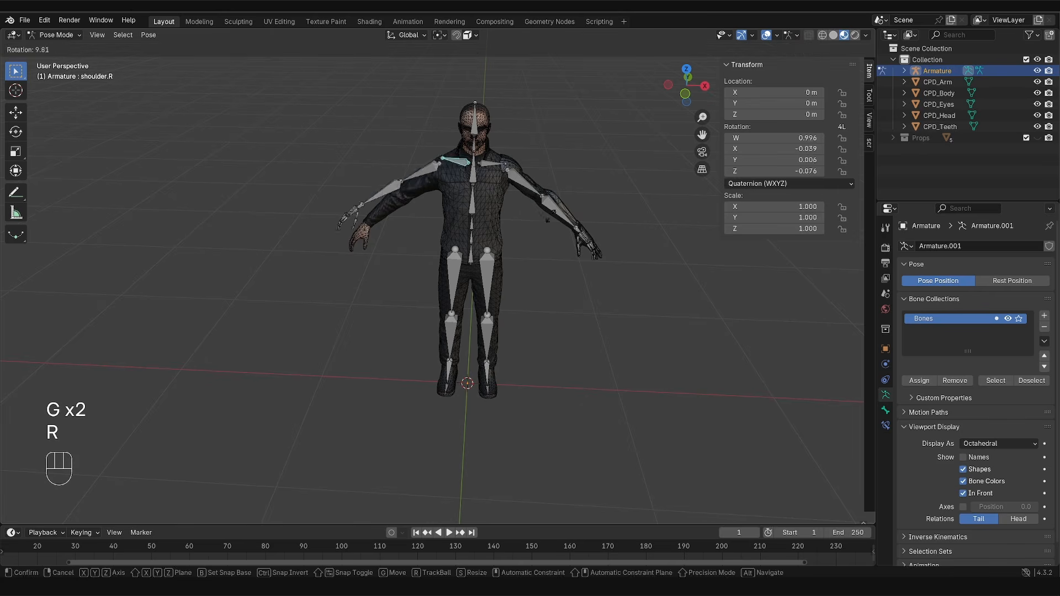
right_click(395, 226)
Step: Test-rotate the right lower arm bone to check that the hand bones follow it
left_click(388, 209)
middle_click_drag(327, 337, 408, 348)
middle_click_drag(409, 348, 408, 295, "shift")
scroll(409, 295, "up", 2)
key("r")
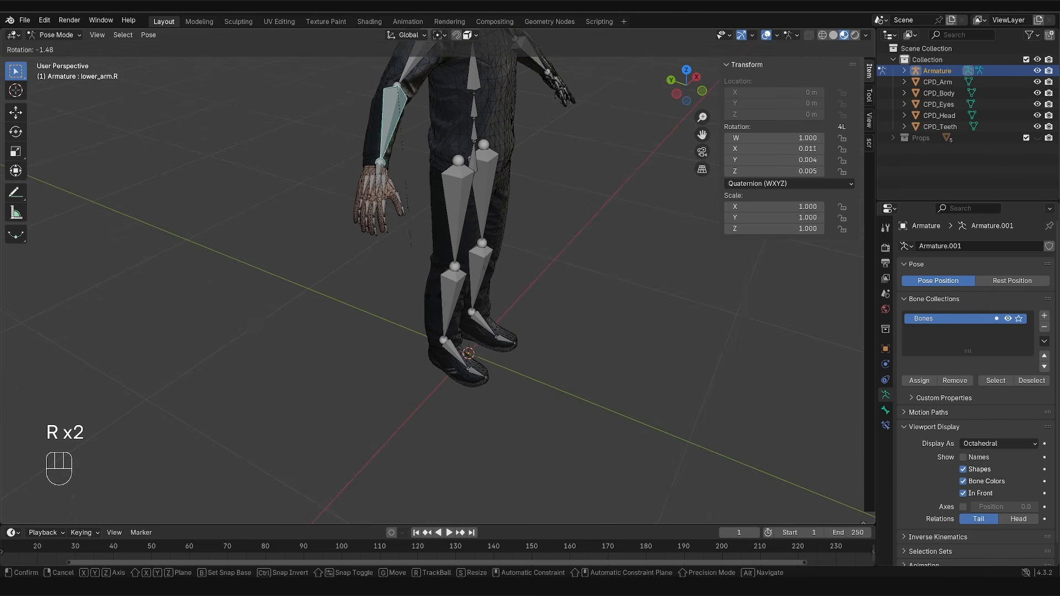
right_click(397, 200)
Step: Test-rotate the right hand bone freely in trackball mode to check its child bones
left_click(379, 171)
key("r")
key("r")
key("r")
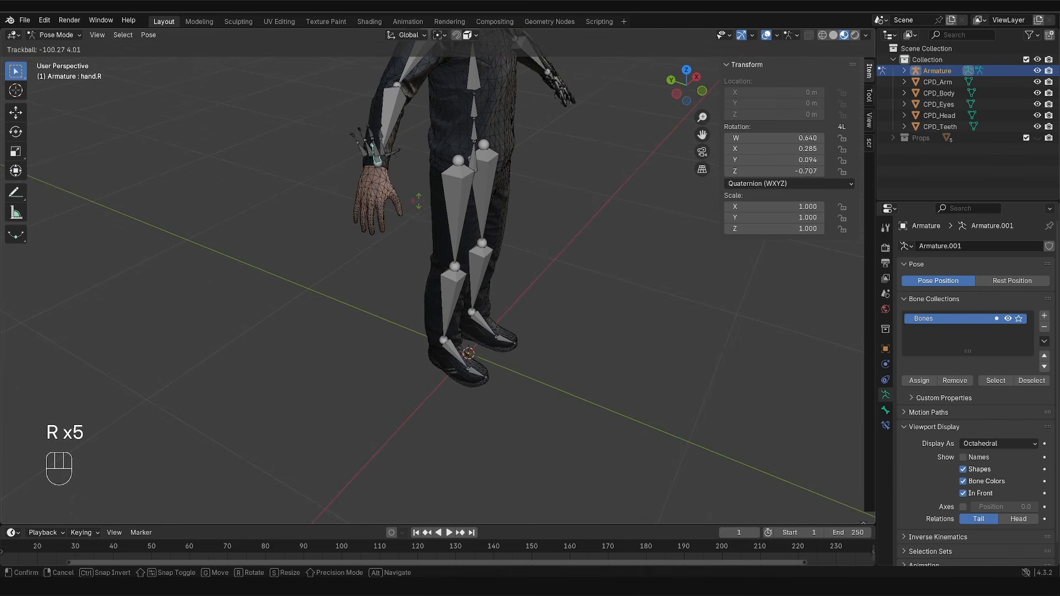
right_click(425, 270)
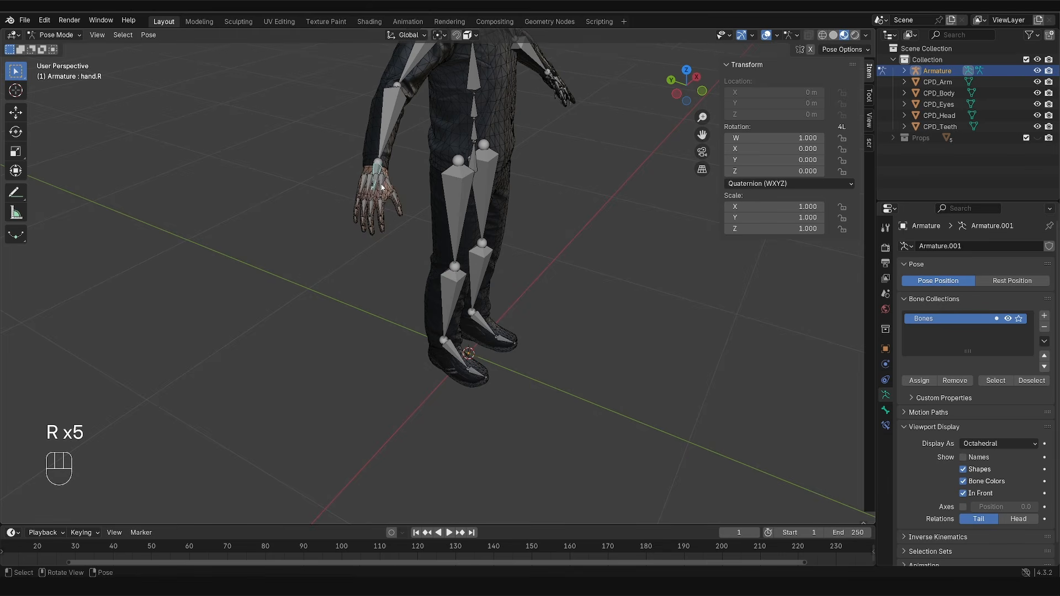
Step: Test-rotate the individual palm bones of the right hand one after another
left_click(380, 201)
key("r")
right_click(375, 192)
left_click(368, 187)
key("r")
right_click(354, 189)
left_click(374, 184)
key("r")
right_click(371, 190)
key("r")
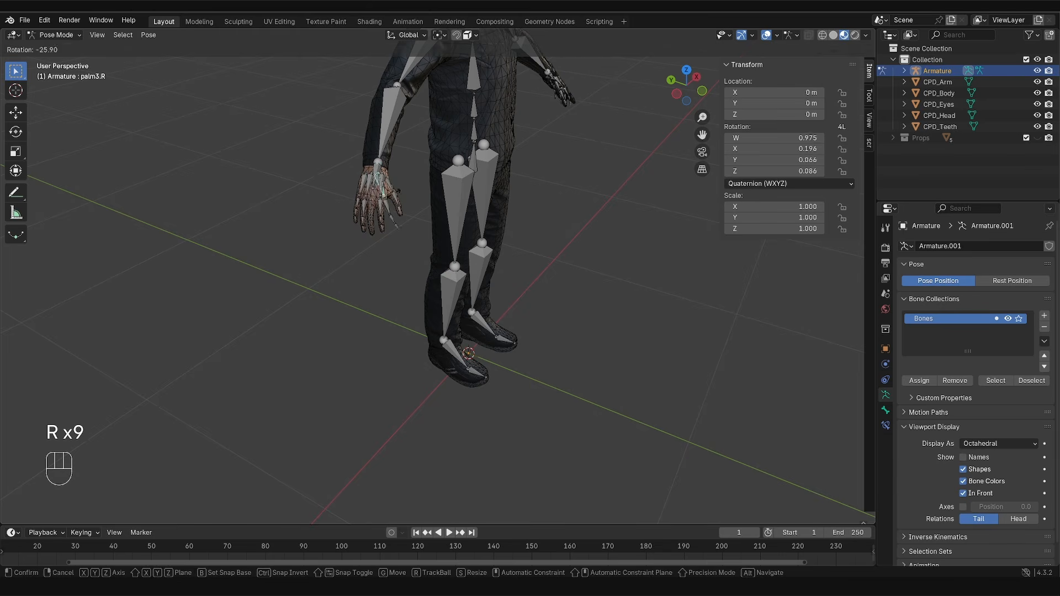
right_click(386, 193)
middle_click_drag(387, 193, 376, 247)
scroll(373, 241, "up", 7)
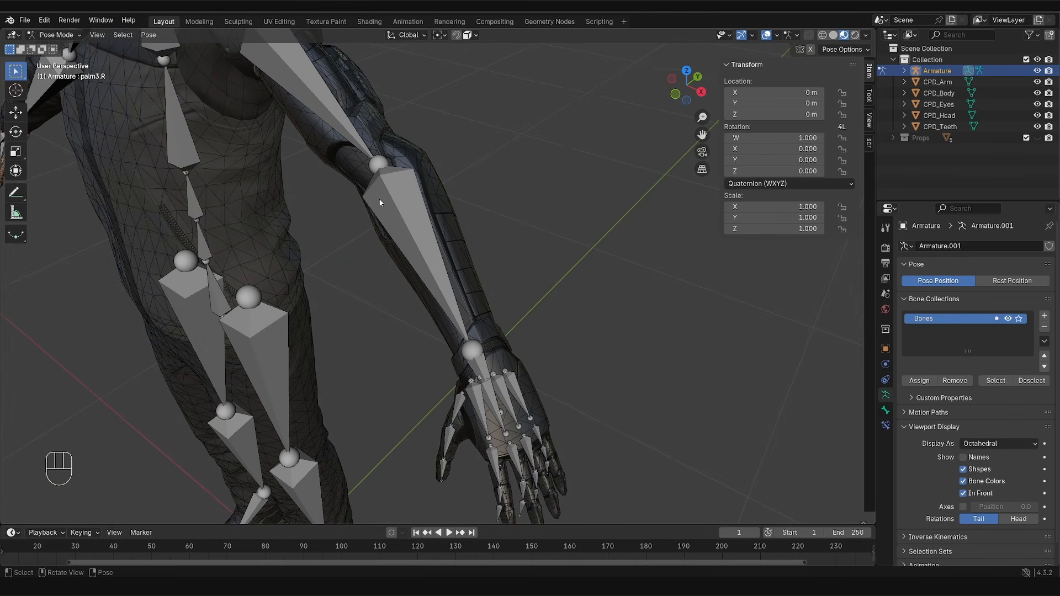
scroll(375, 110, "down", 4)
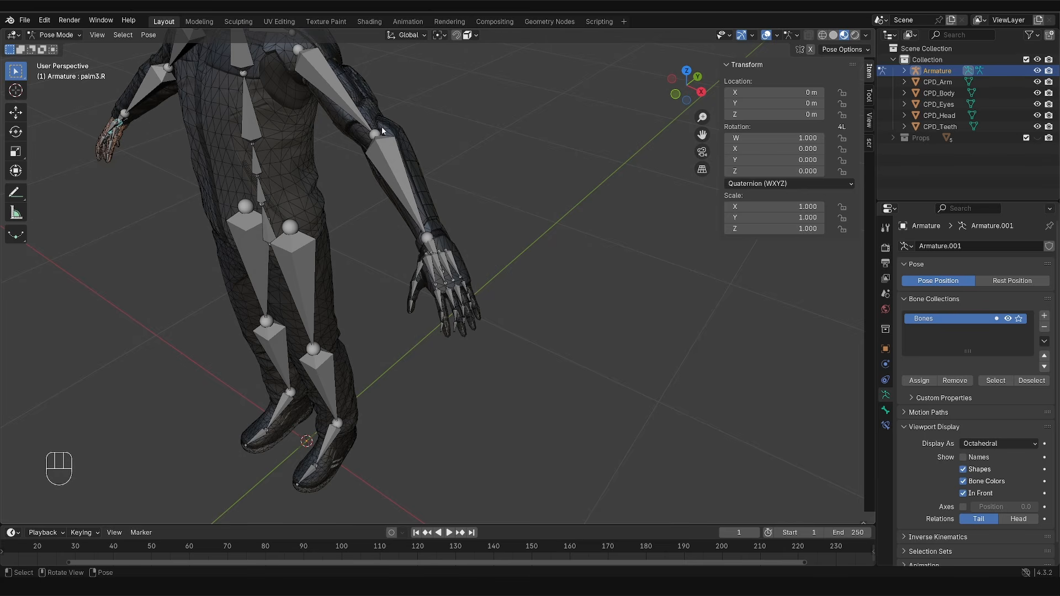
scroll(382, 127, "down", 2)
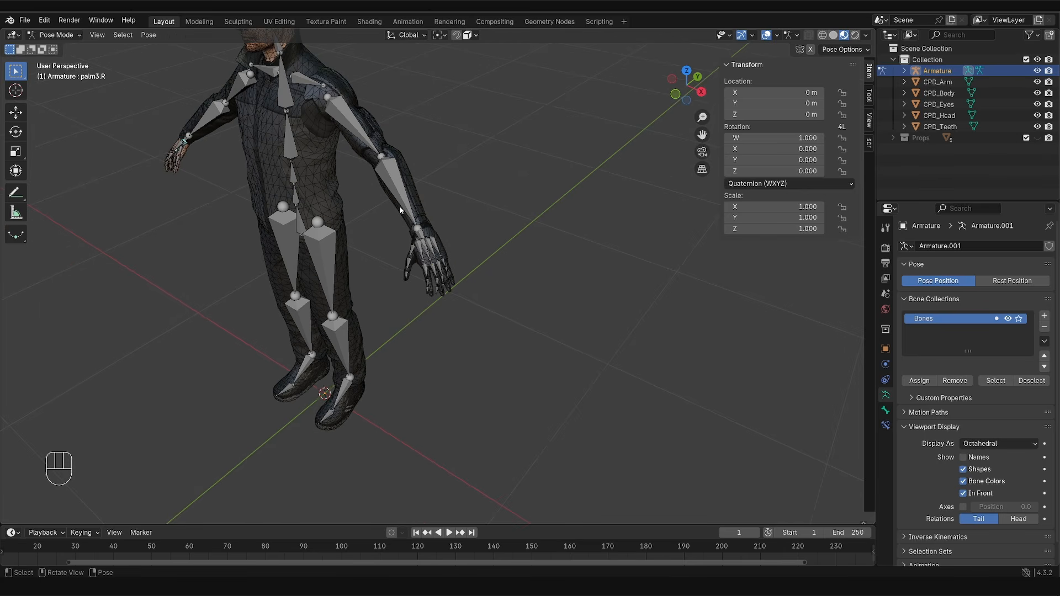
middle_click_drag(400, 206, 364, 170)
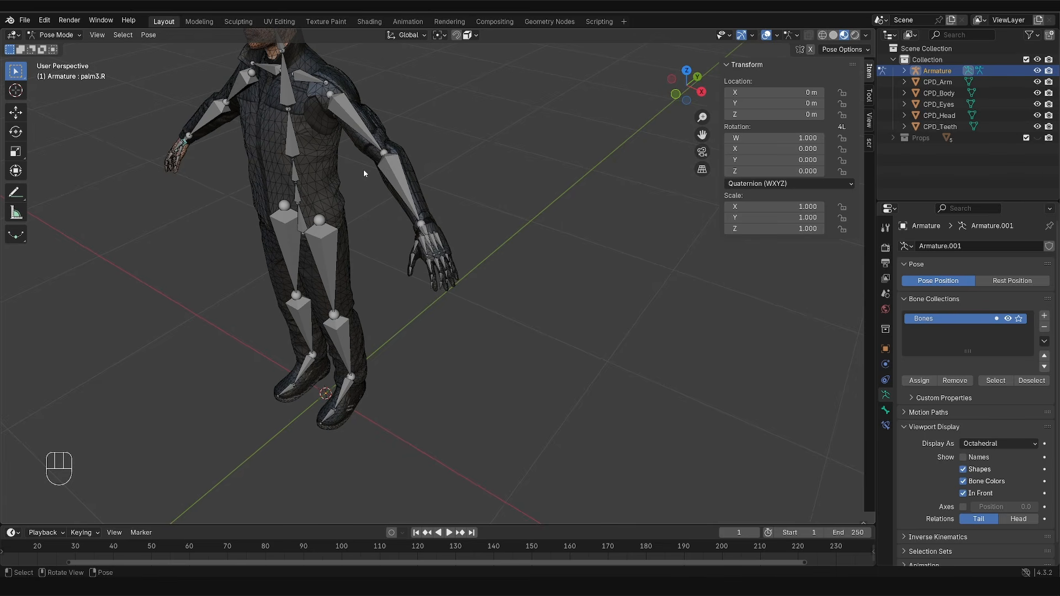
middle_click_drag(363, 168, 350, 327)
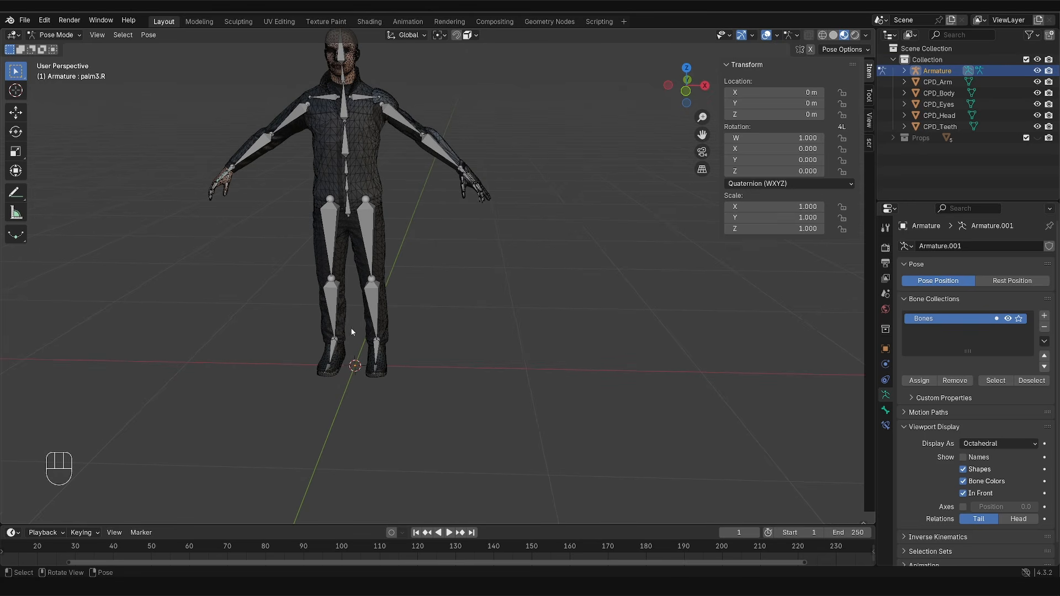
Step: Add a new bone at the world origin in the armature's Edit Mode and rename it root
key("Tab")
left_click(441, 329)
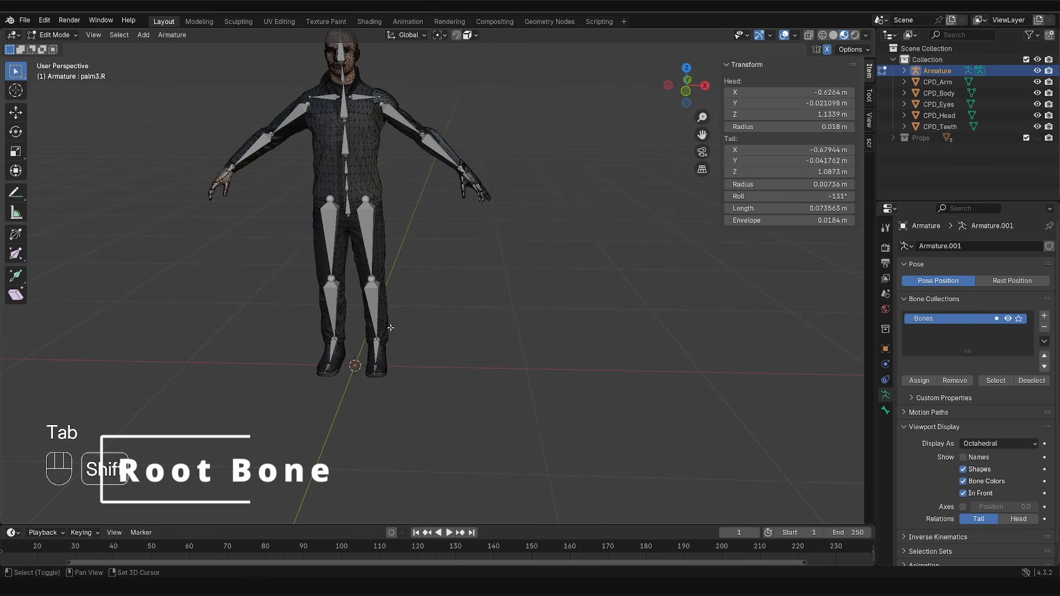
key("shift+a")
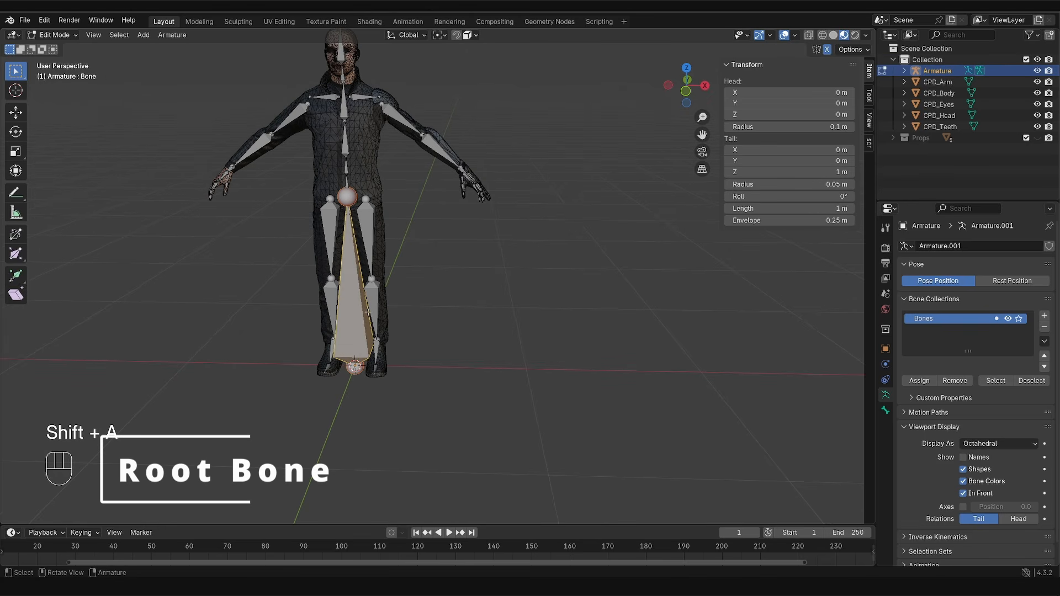
key("F2")
type("root")
key("Return")
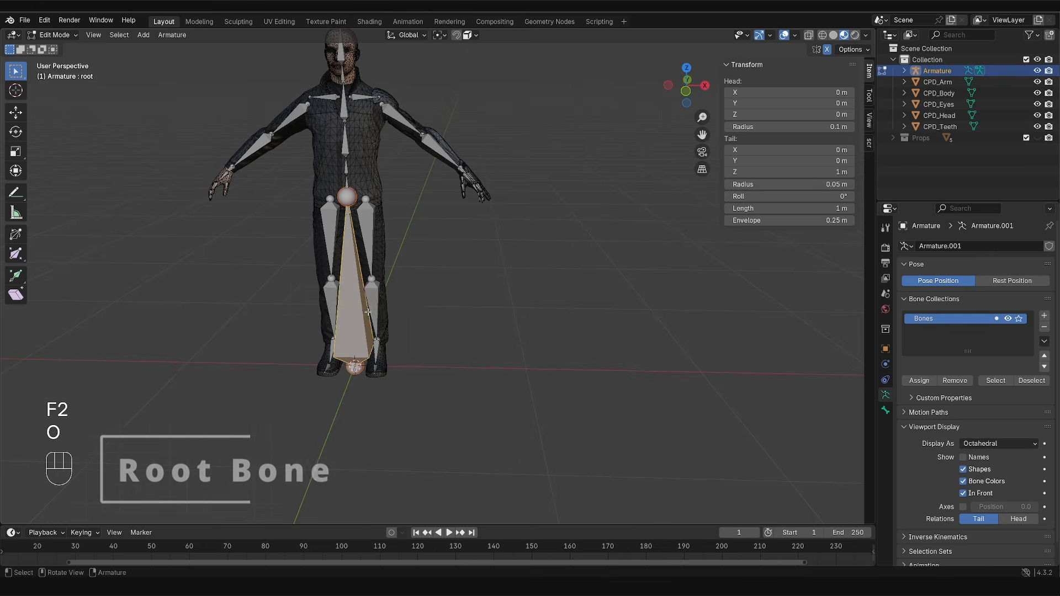
Step: Mark the head of the root bone with a hand-drawn annotation arrow in the right side view
key("KP_3")
key("r")
right_click(321, 329)
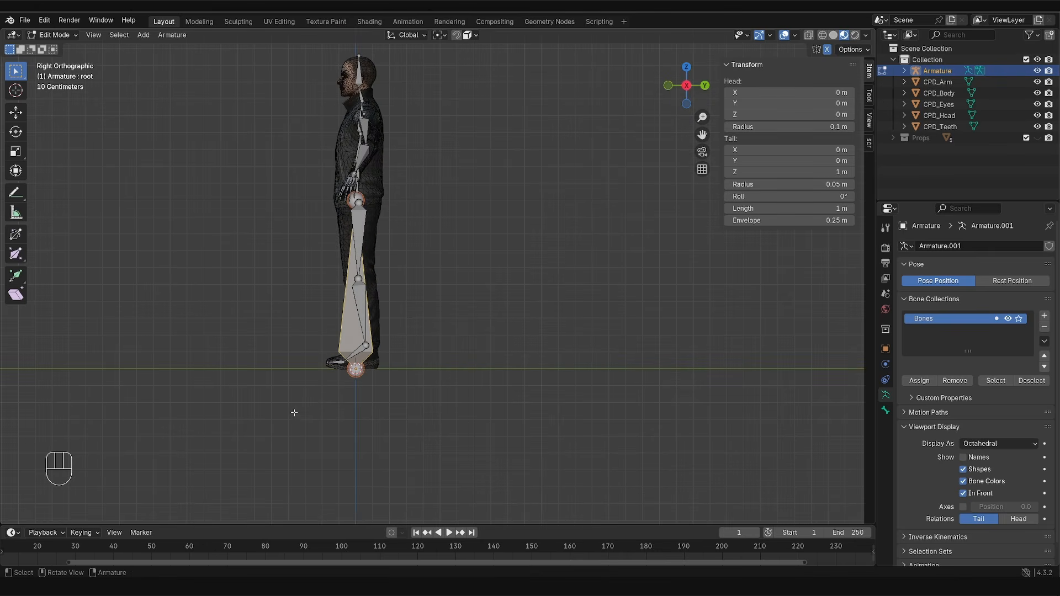
left_click_drag(294, 418, 348, 378)
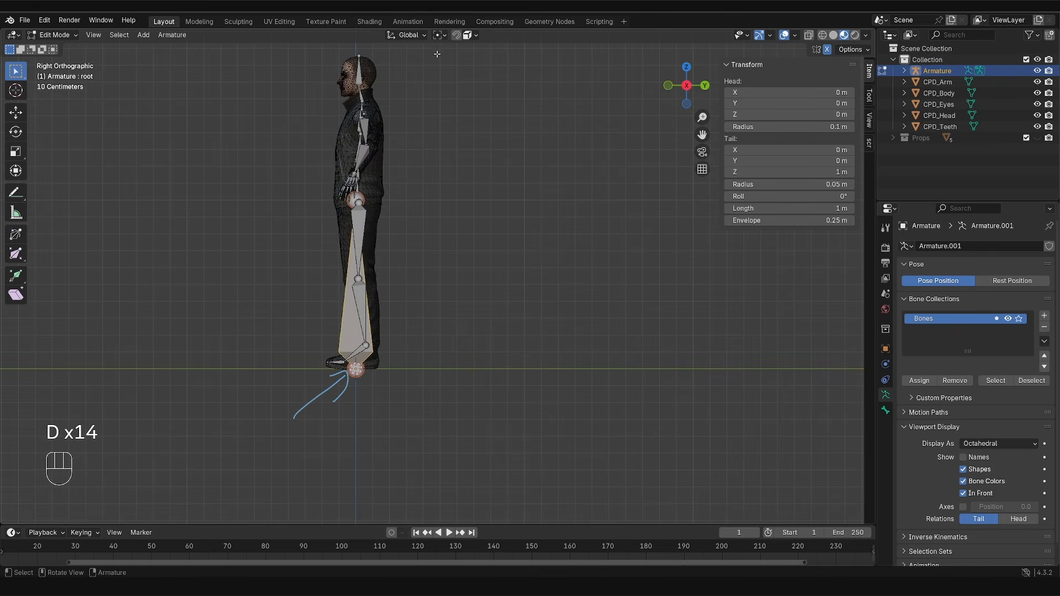
Step: Switch the pivot point so the root bone turns about its head, rotate it 90°, and scale it to about 0.71 m long
left_click(439, 35)
left_click(459, 83)
key("r")
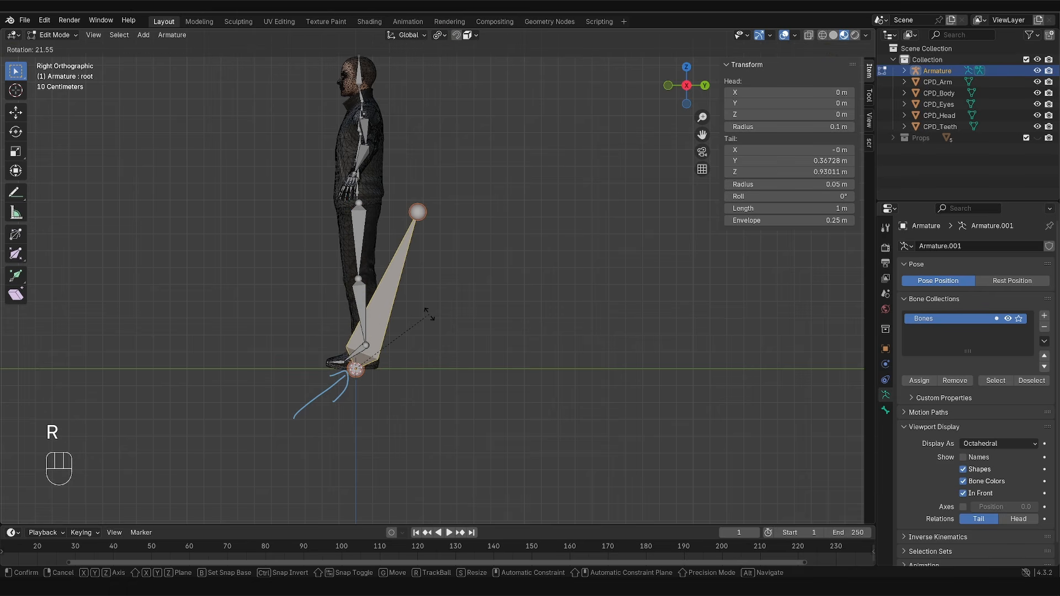
key("KP_9")
key("KP_0")
key("KP_Enter")
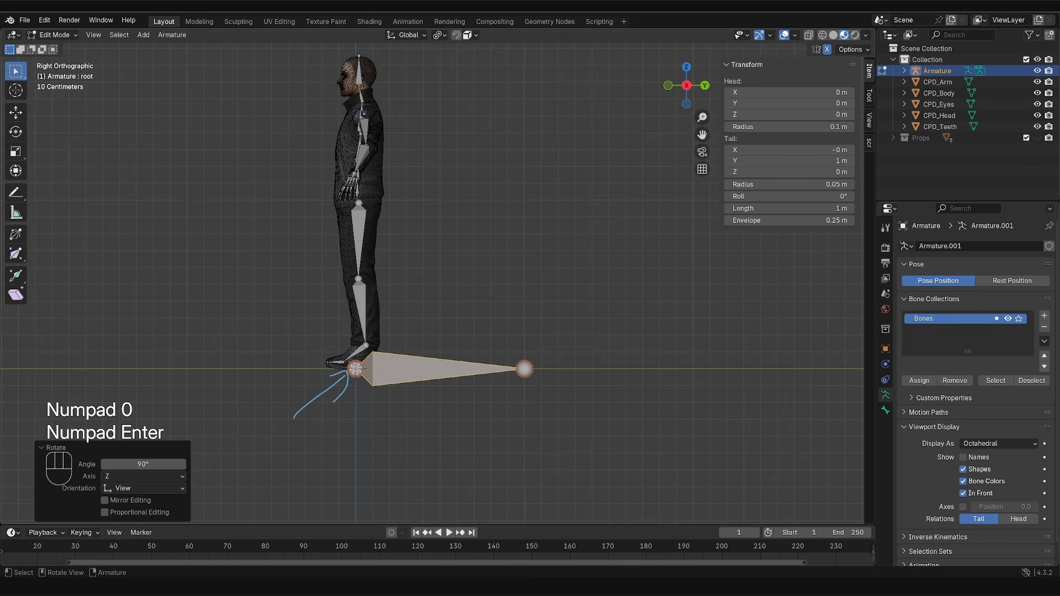
key("s")
left_click(534, 315)
Step: Parent the pelvis bone to the root bone keeping its offset, and test-move the root in Pose Mode
middle_click_drag(534, 315, 392, 199)
left_click(391, 198)
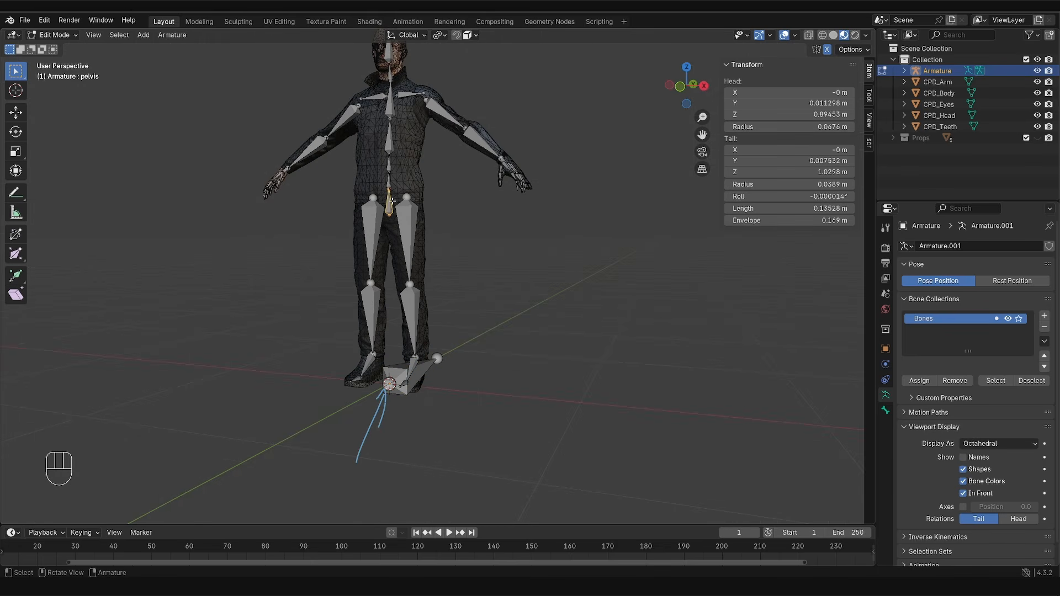
left_click(432, 365, "shift")
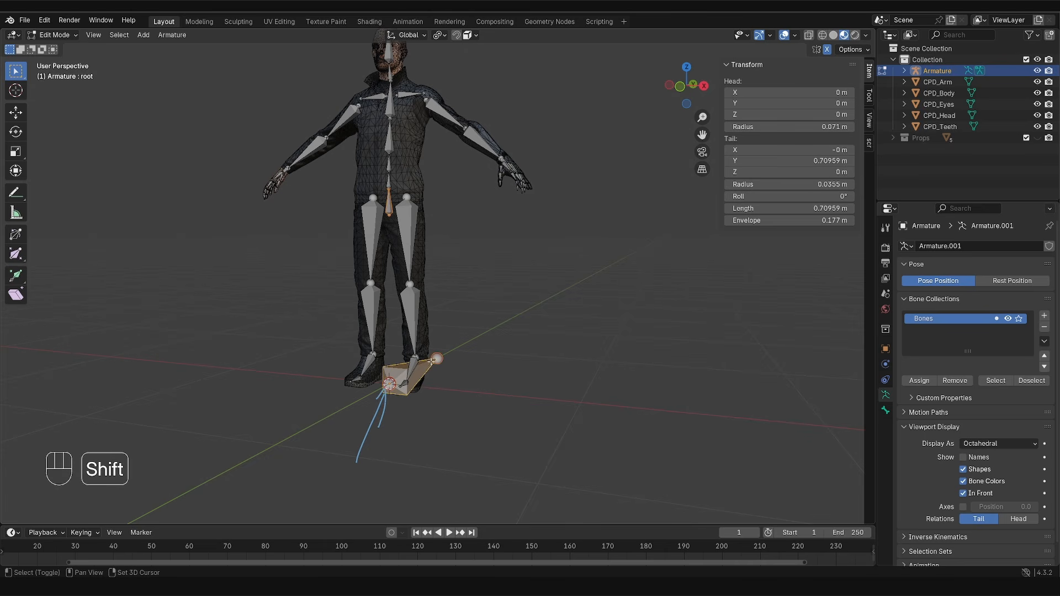
key("ctrl+p")
left_click(364, 356)
key("Tab")
key("g")
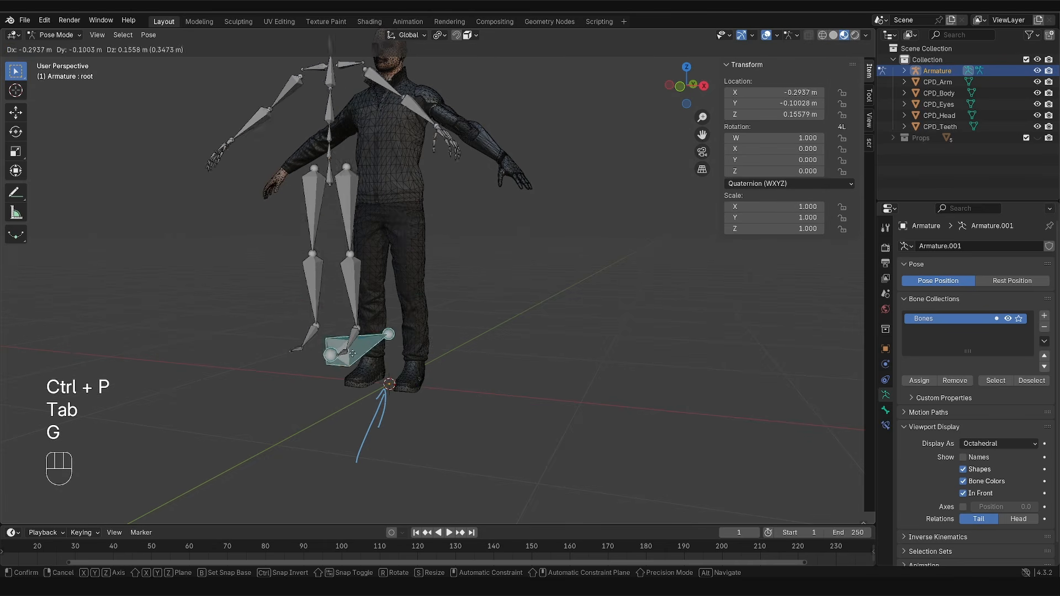
right_click(390, 384)
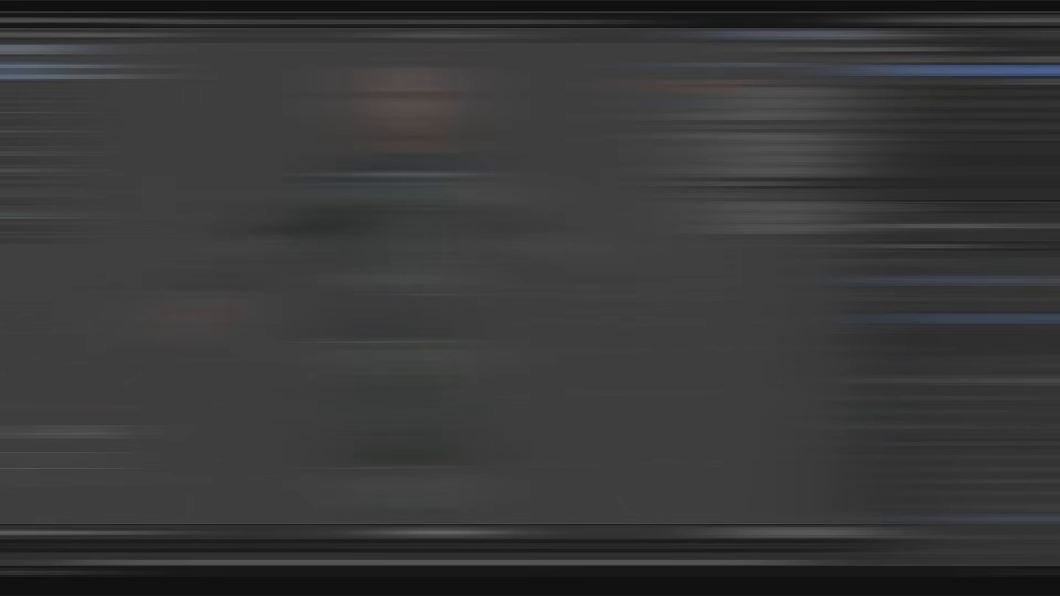
Step: Test-rotate the spine2.001 control bone of the finished rig to check how the upper body follows
key("r")
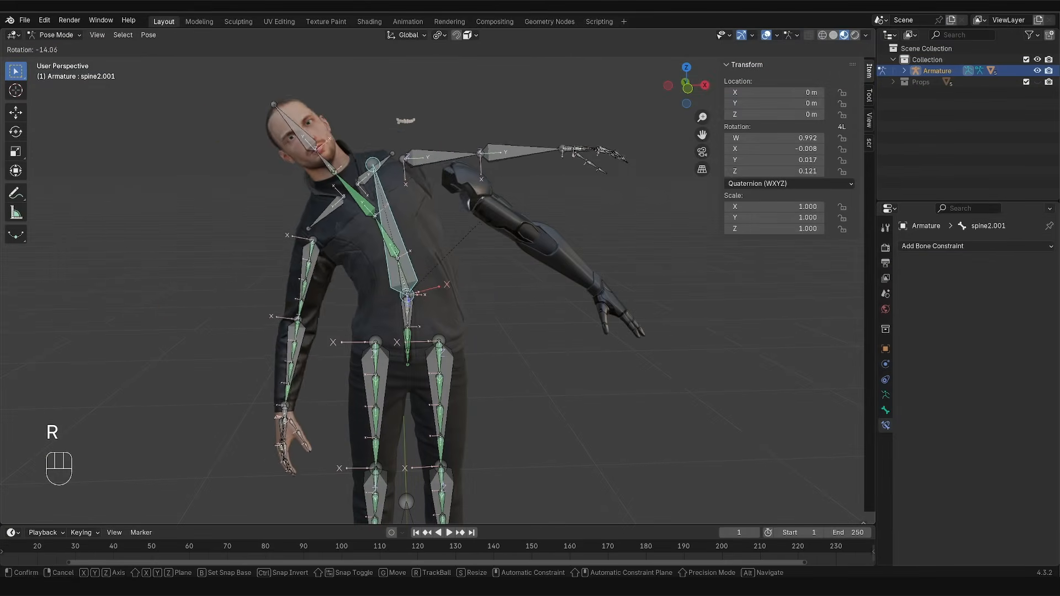
right_click(478, 241)
middle_click_drag(368, 317, 426, 332)
key("r")
right_click(502, 336)
Step: Test-rotate the hand.R bone in trackball mode to check how the forearm segments twist
key("r")
key("r")
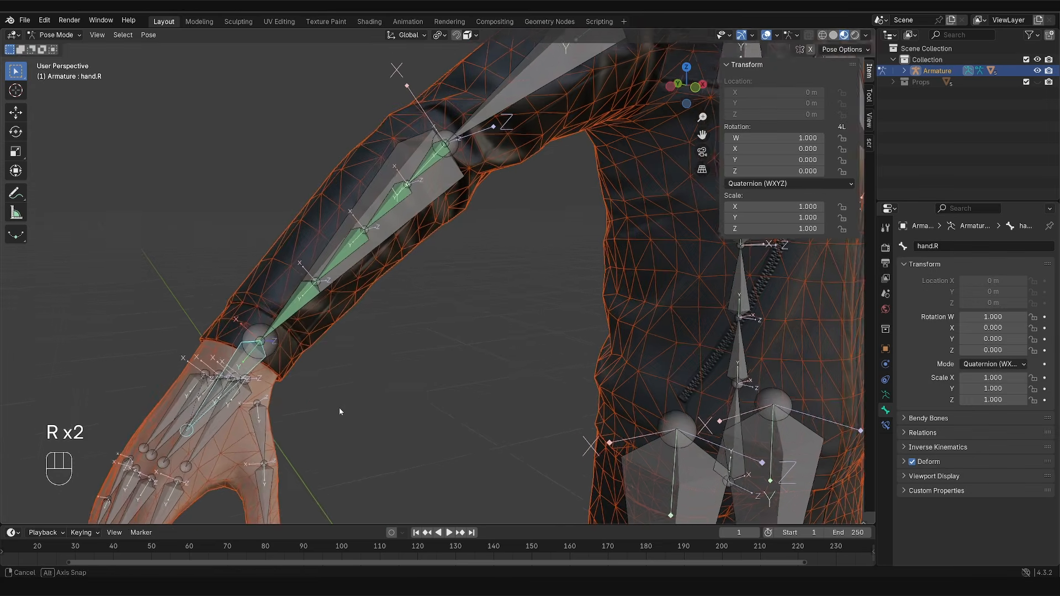
key("r")
key("r")
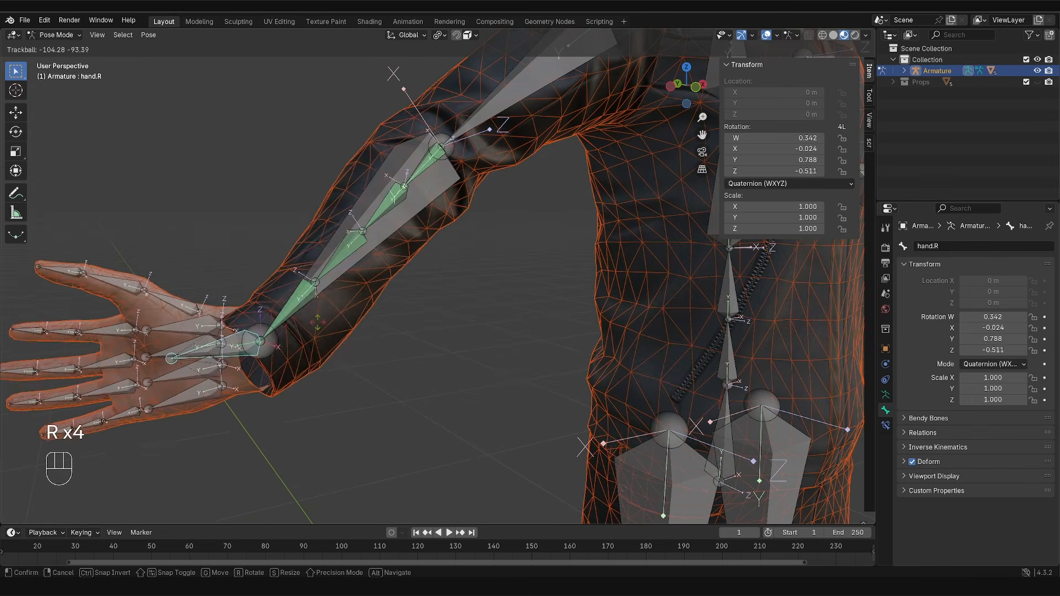
left_click(288, 345)
middle_click_drag(313, 359, 354, 353)
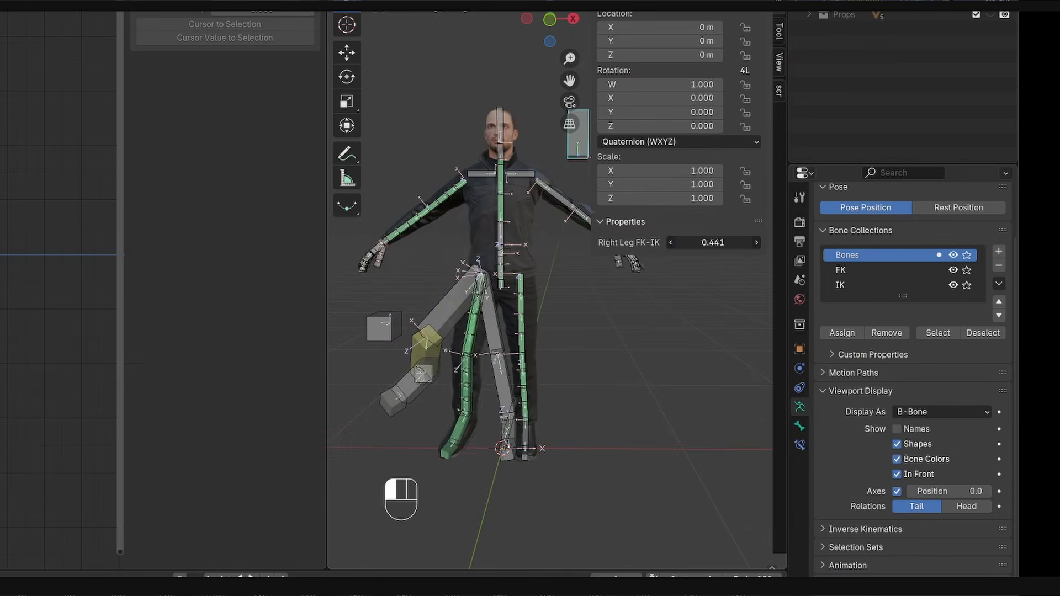
Step: Try out the Right Leg FK-IK slider and test-rotate the right foot roll bone of the finished rig
mouse_move(713, 243)
left_mouse_down()
mouse_move(740, 243)
mouse_move(690, 242)
mouse_move(721, 242)
left_mouse_up()
left_click_drag(721, 242, 740, 242)
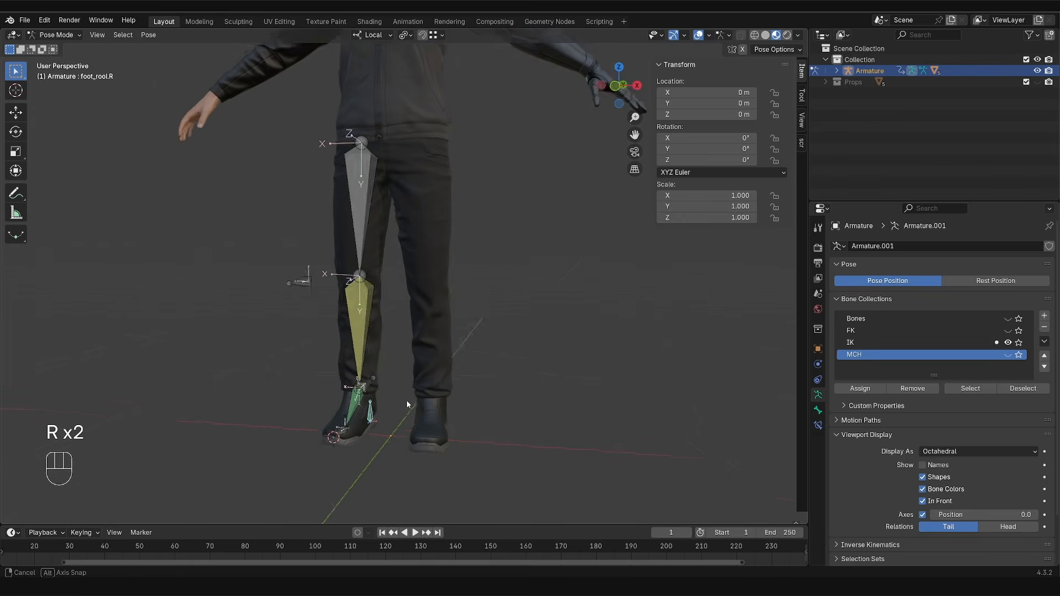
key("r")
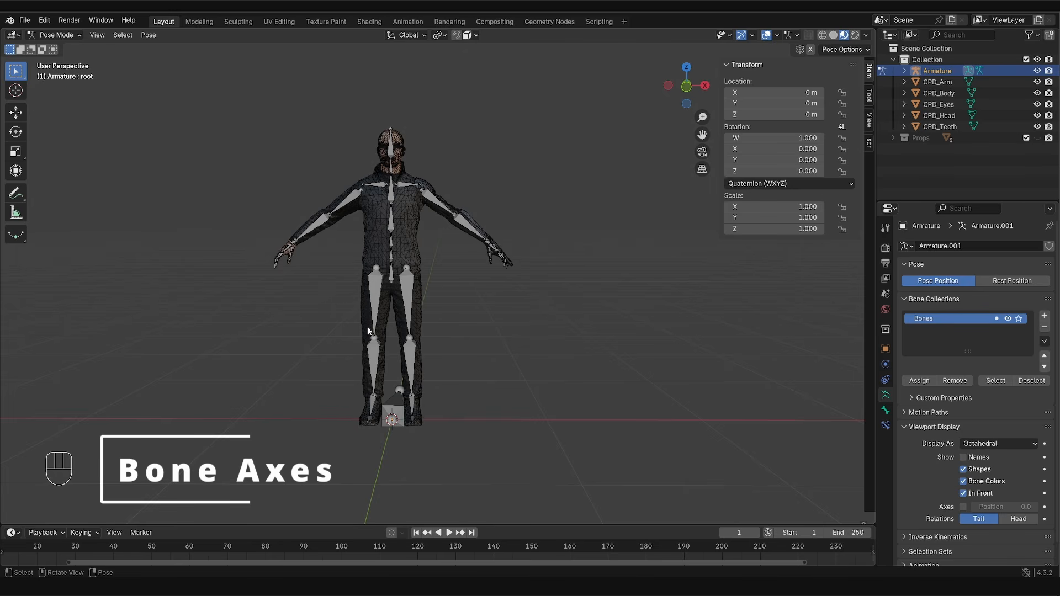
Step: Turn on the bone axes display for the armature and isolate it in local view
left_click(963, 507)
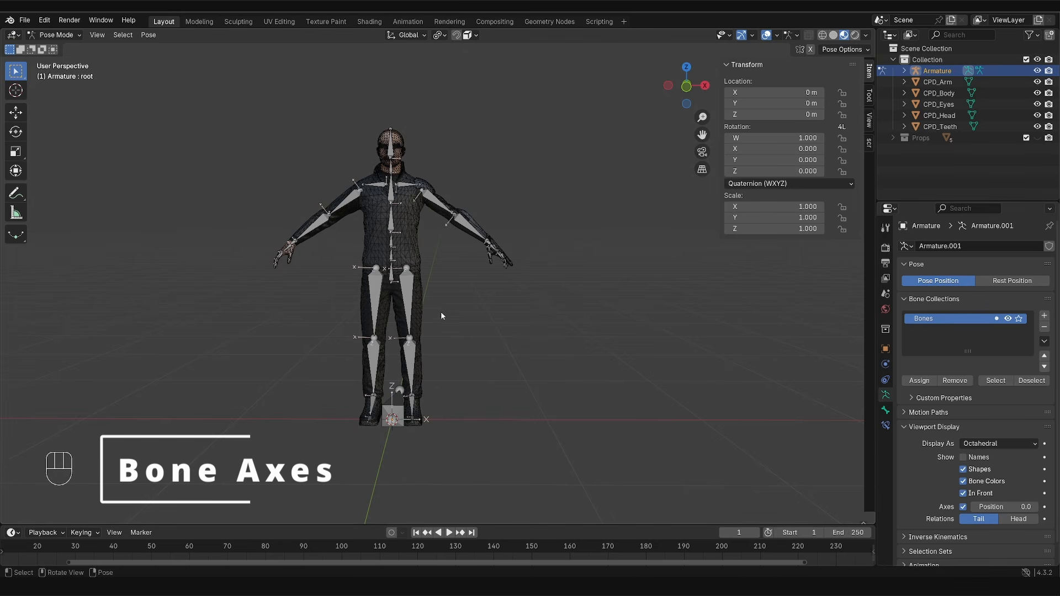
scroll(412, 195, "up", 4)
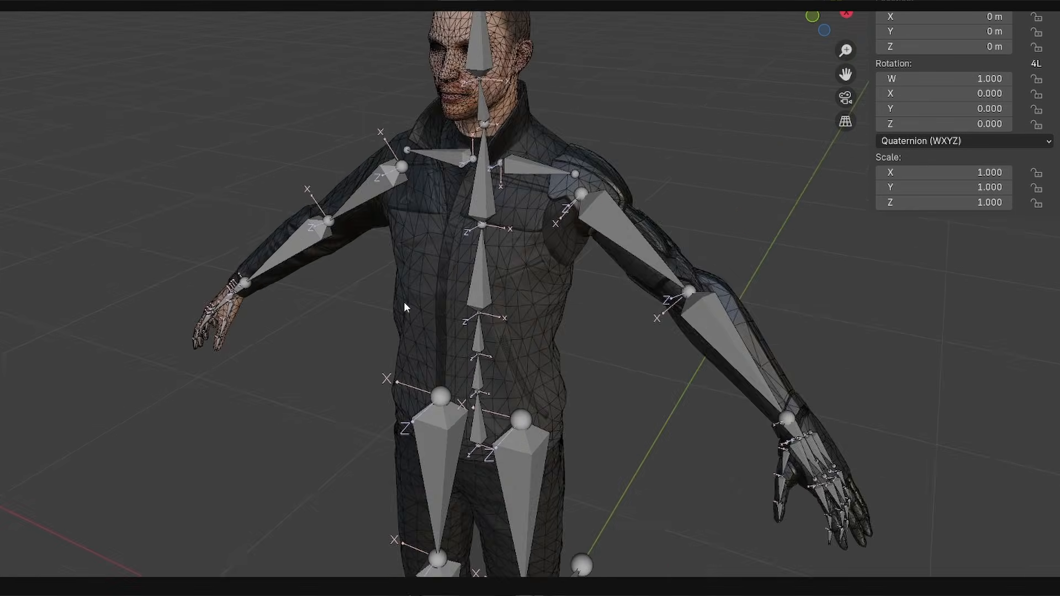
key("KP_Divide")
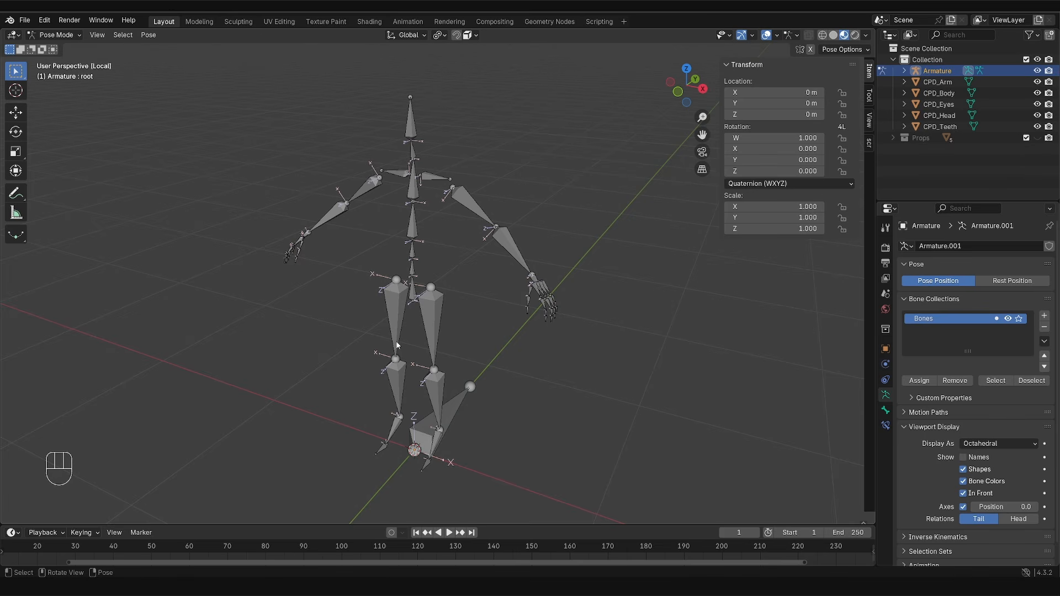
Step: Select the left thigh, shin and foot bones in Edit Mode and try adjusting their bone roll
key("Tab")
key("Tab")
key("Tab")
left_click(476, 350)
left_click(434, 348)
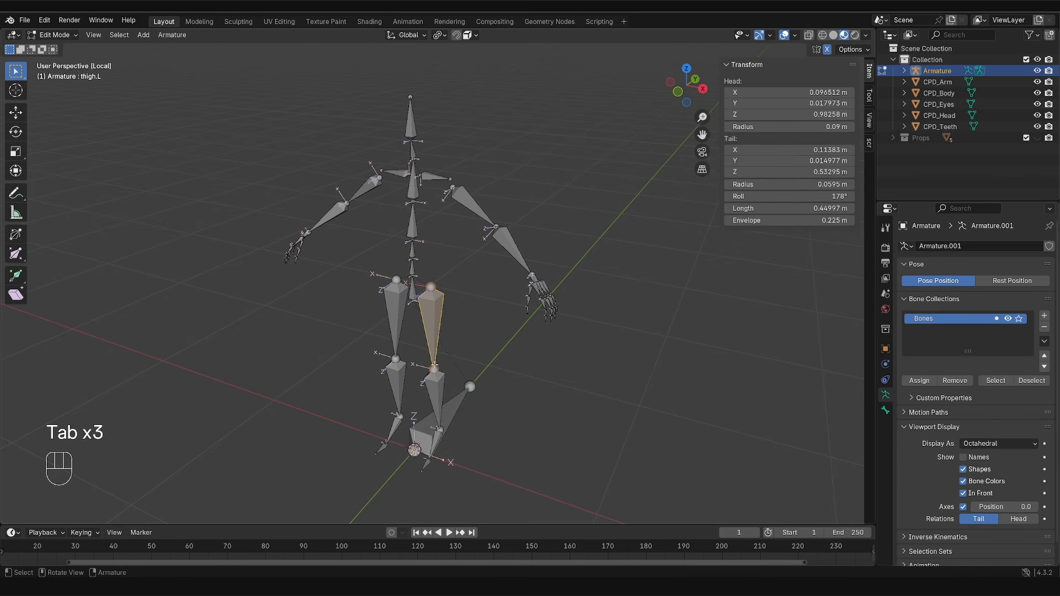
left_click(435, 404, "shift")
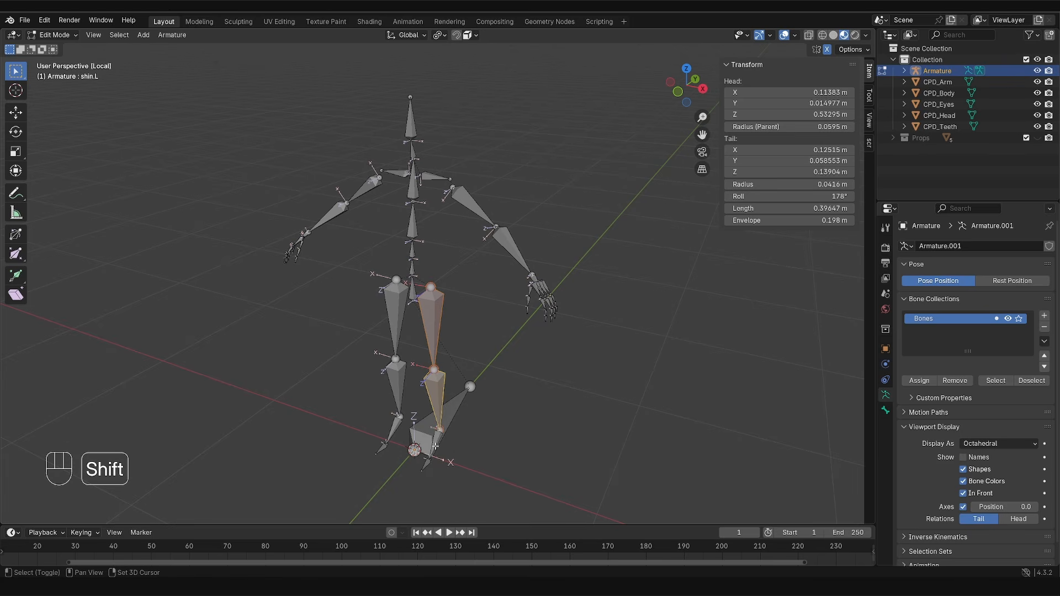
left_click(436, 446, "shift")
key("ctrl+r")
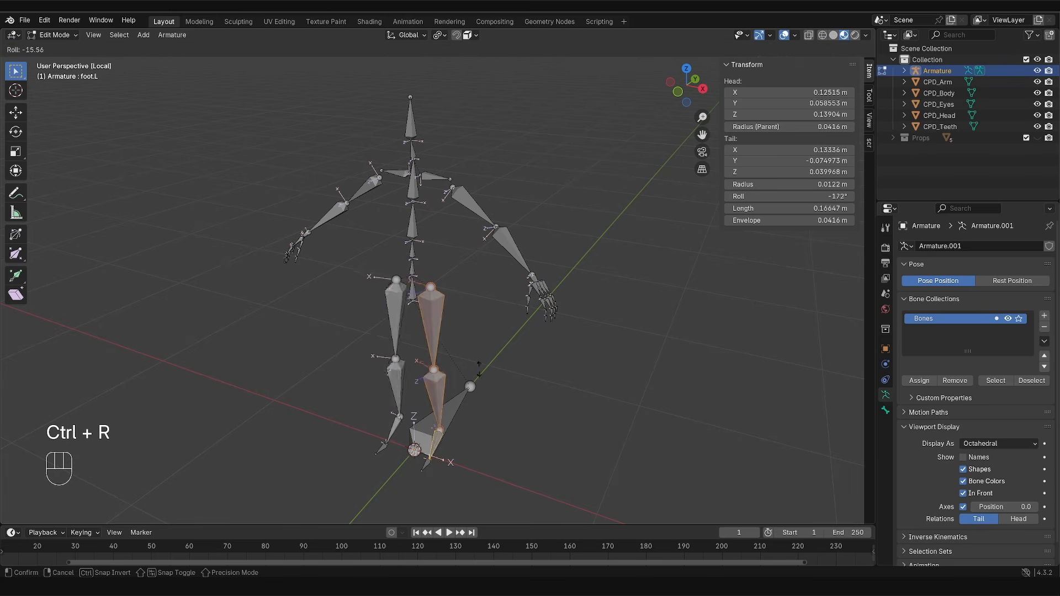
left_click(443, 368)
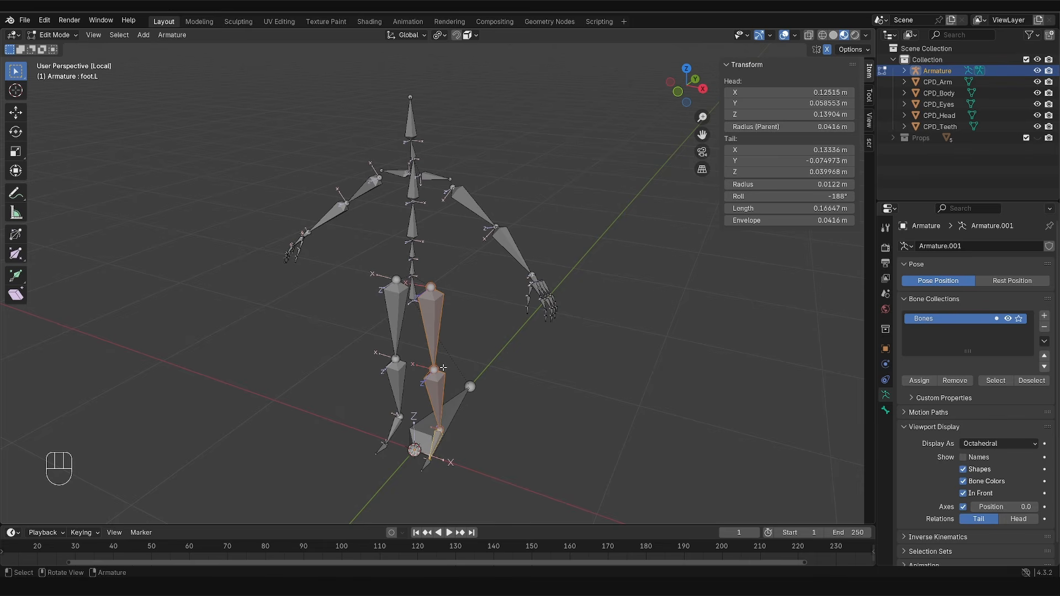
Step: Examine the axis orientation of the right hand's finger bones and of the arm and leg bones from several angles
middle_click_drag(337, 216, 442, 226)
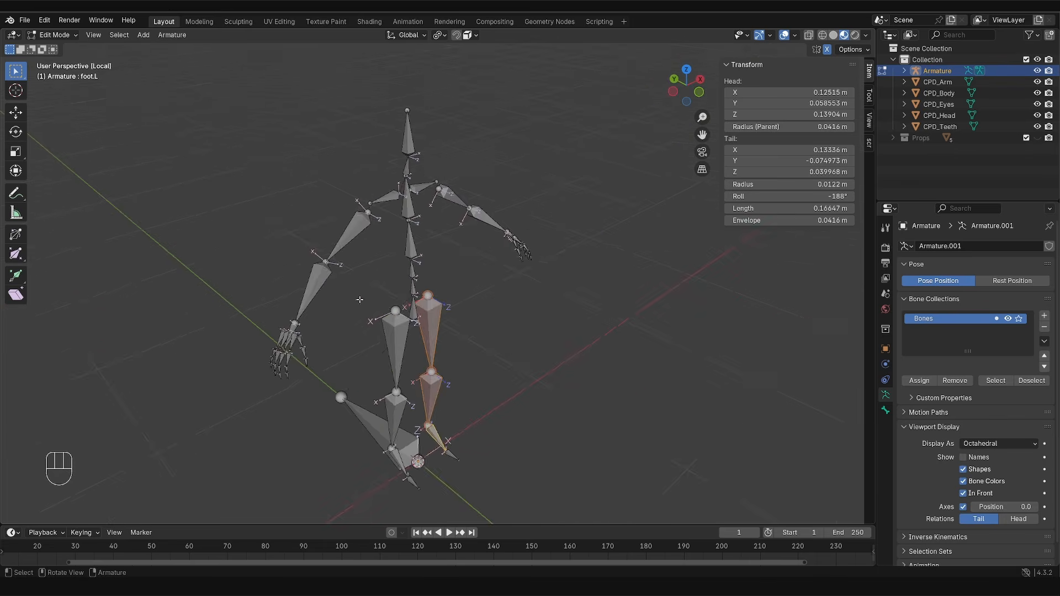
scroll(271, 381, "up", 2)
middle_click_drag(271, 381, 396, 304, "shift")
scroll(396, 304, "up", 6)
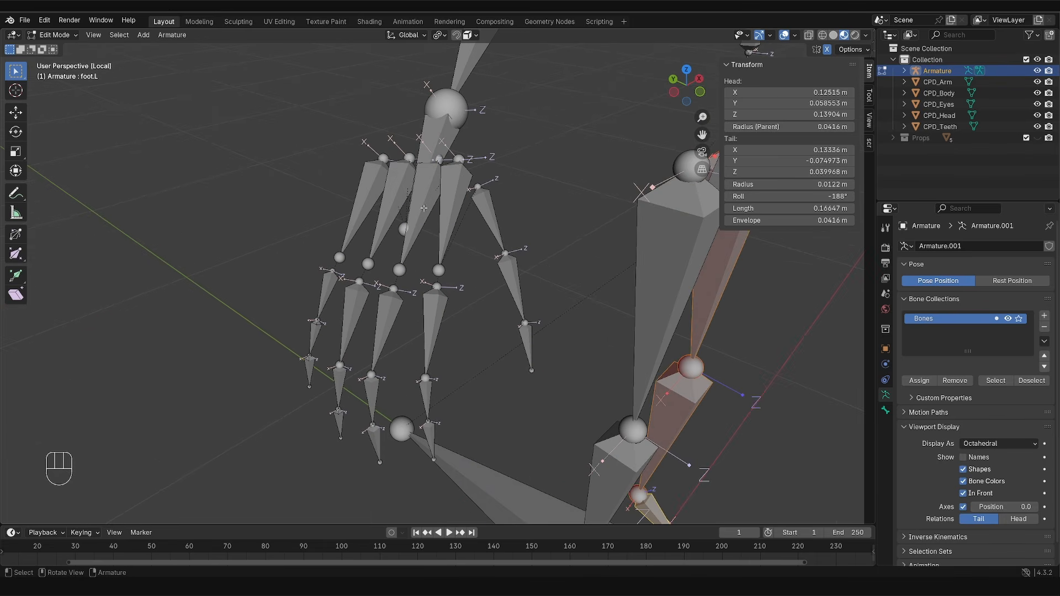
scroll(435, 226, "down", 3)
scroll(445, 233, "down", 3)
middle_click_drag(444, 233, 364, 281)
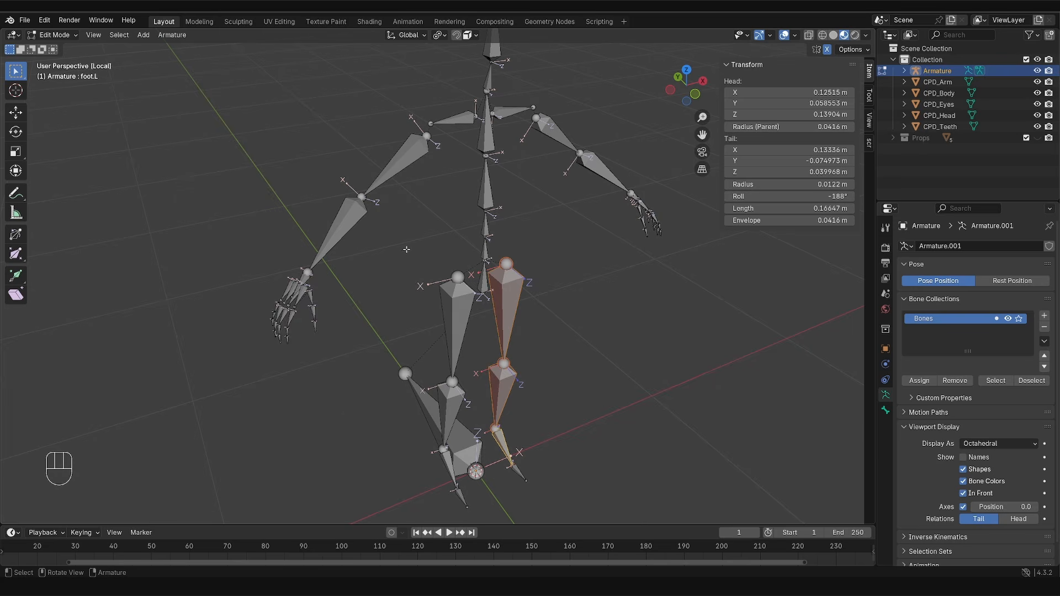
middle_click_drag(407, 248, 387, 239)
scroll(407, 248, "down", 3)
middle_click_drag(450, 293, 425, 283)
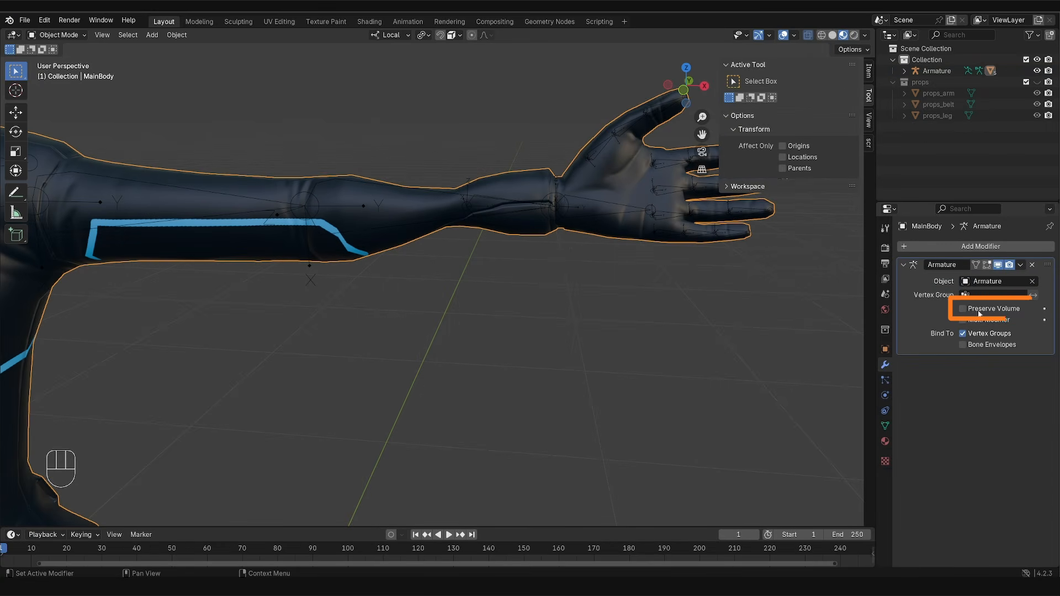
Step: Enable Preserve Volume on the MainBody armature modifier and raise the upper_arm.L bone by about 64° to test the shoulder
left_click(964, 310)
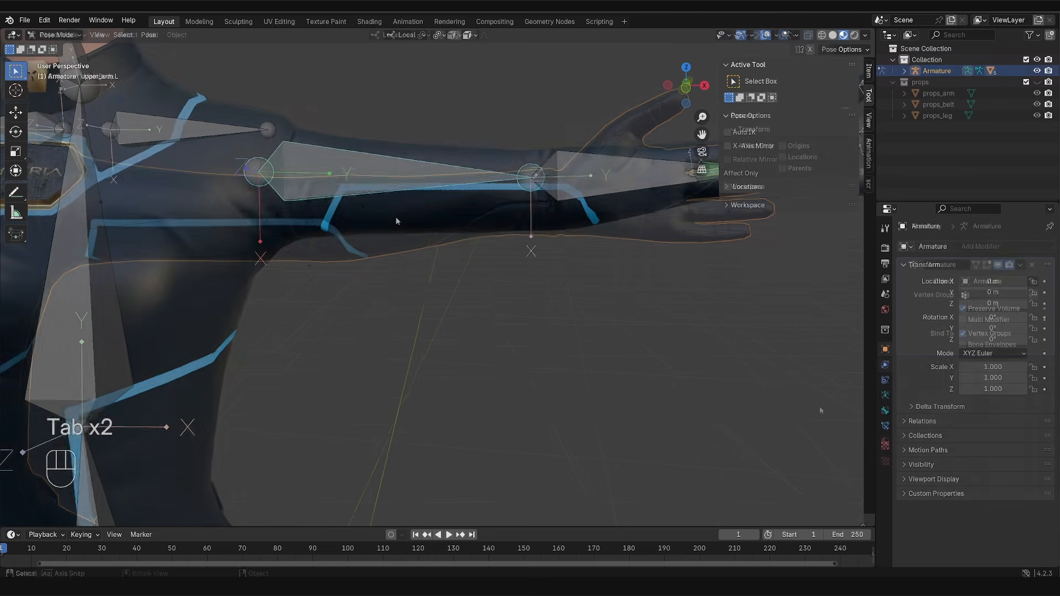
key("r")
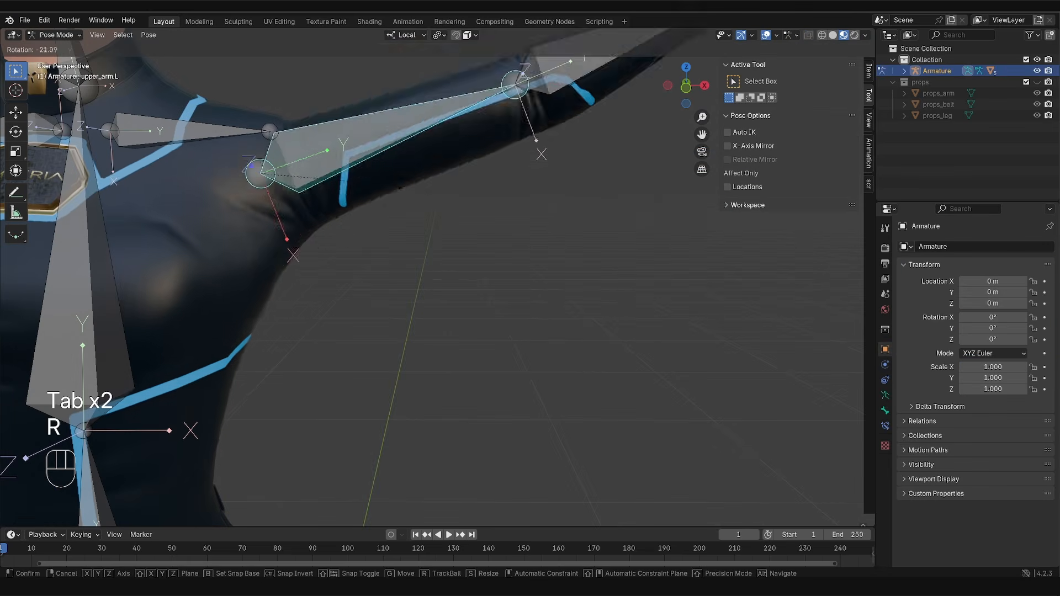
left_click(332, 127)
scroll(338, 257, "down", 5)
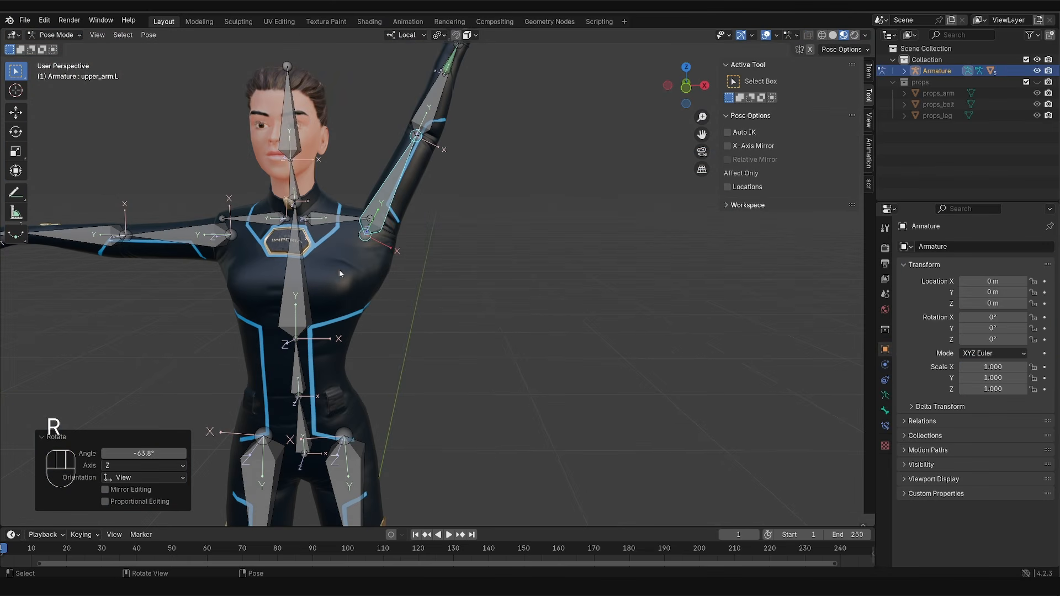
left_click_drag(407, 227, 369, 313)
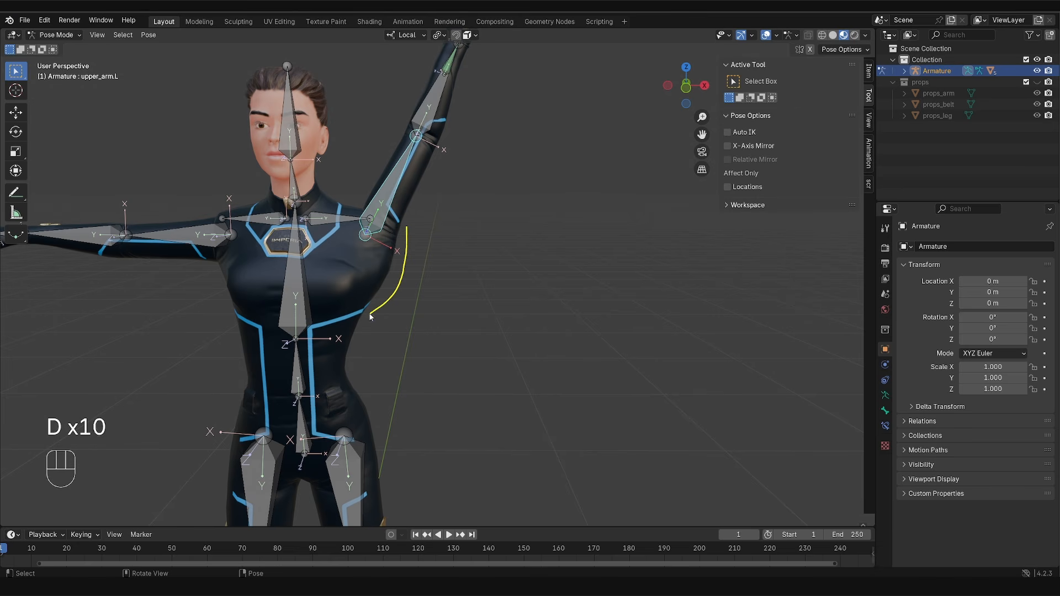
right_click_drag(371, 313, 407, 229)
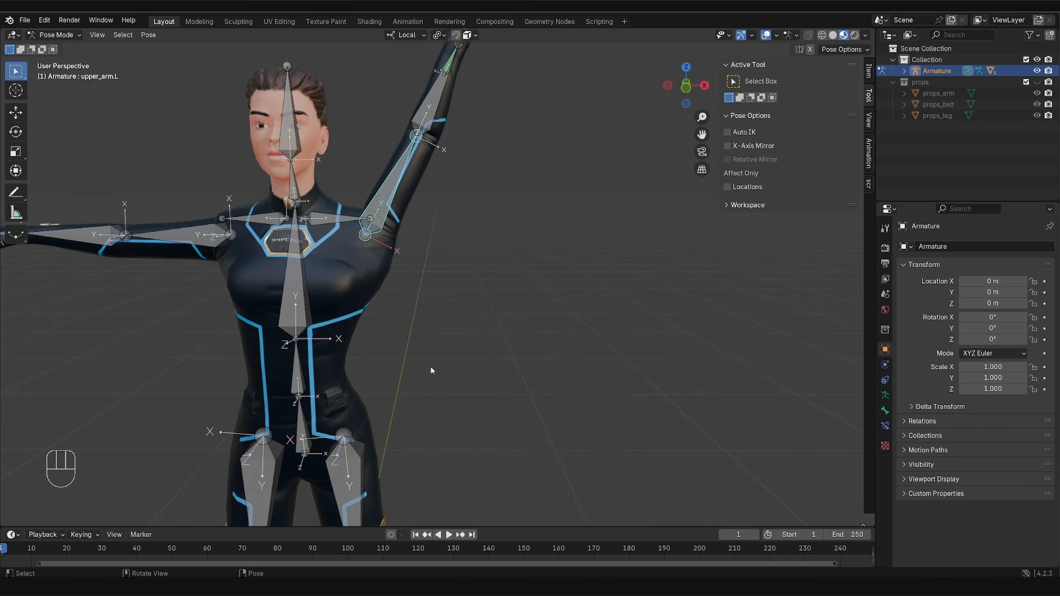
Step: Toggle Preserve Volume off and on for the MainBody mesh to compare how the raised shoulder deforms
key("Tab")
left_click(370, 294)
left_click(963, 310)
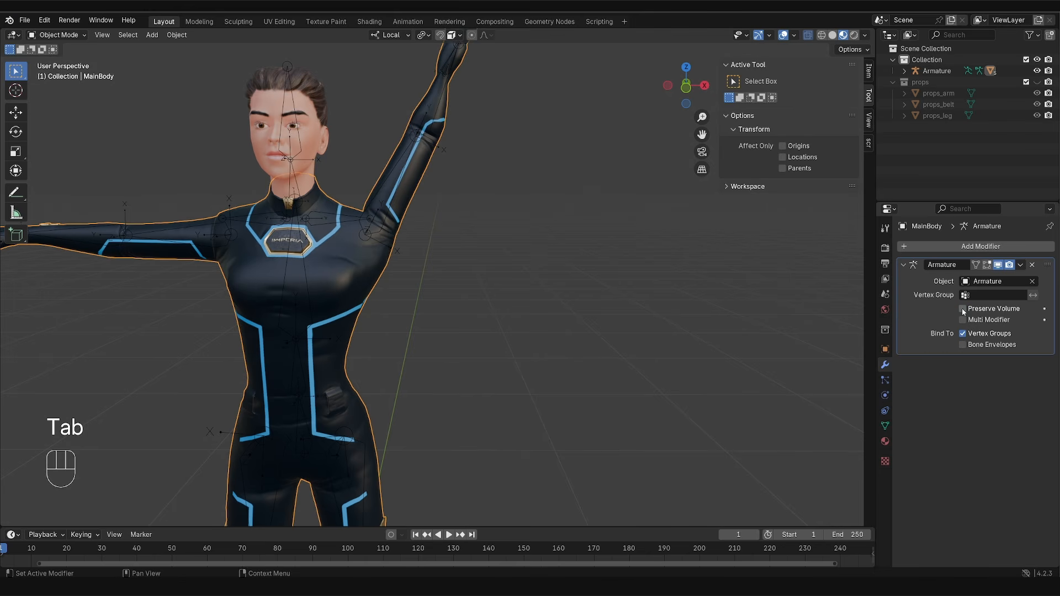
left_click(963, 310)
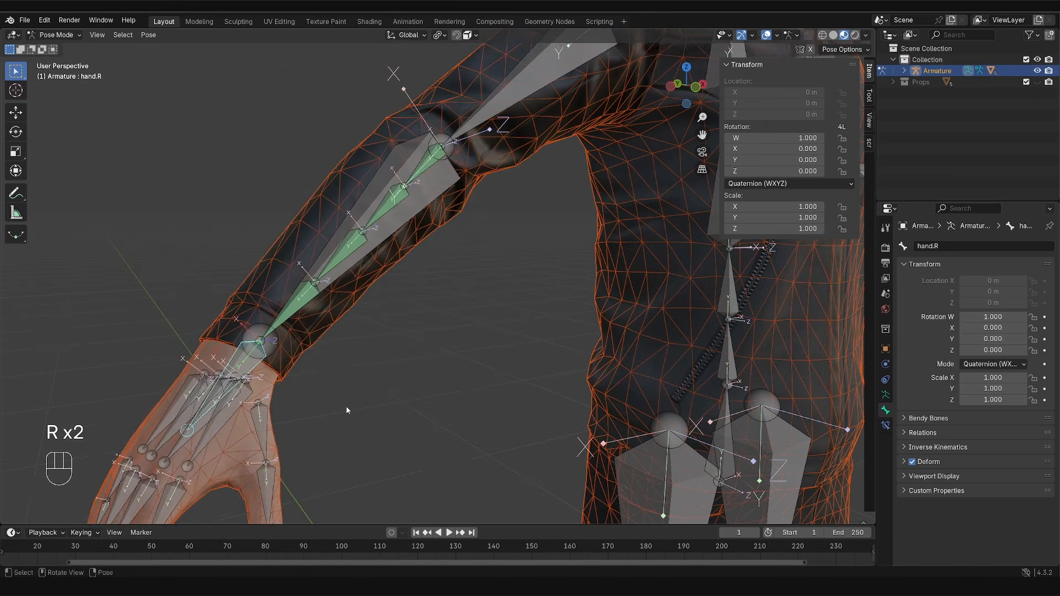
Step: Test-rotate the hand.R bone in trackball mode and hide the viewport overlays to examine the forearm twist
key("r")
key("r")
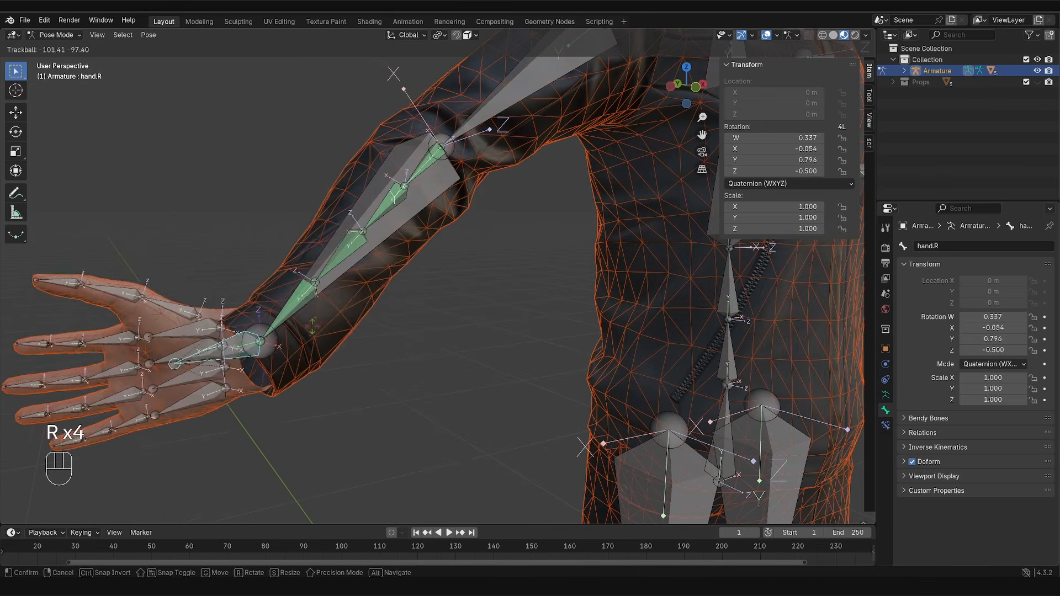
left_click(300, 349)
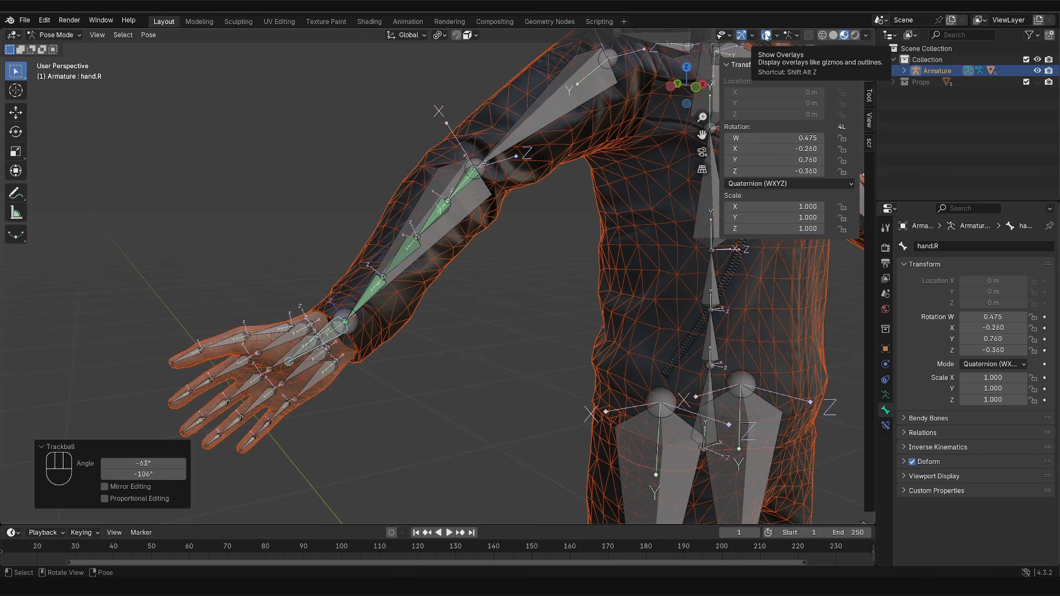
left_click(767, 36)
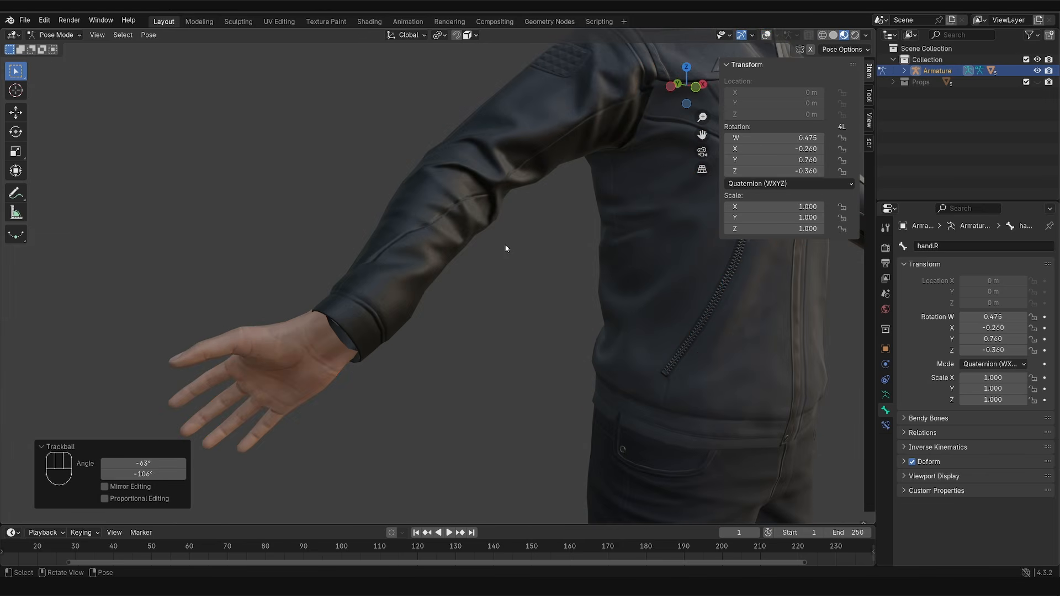
Step: Clear the hand.R bone's rotation and test-rotate it again, including around its local Y axis
key("alt+r")
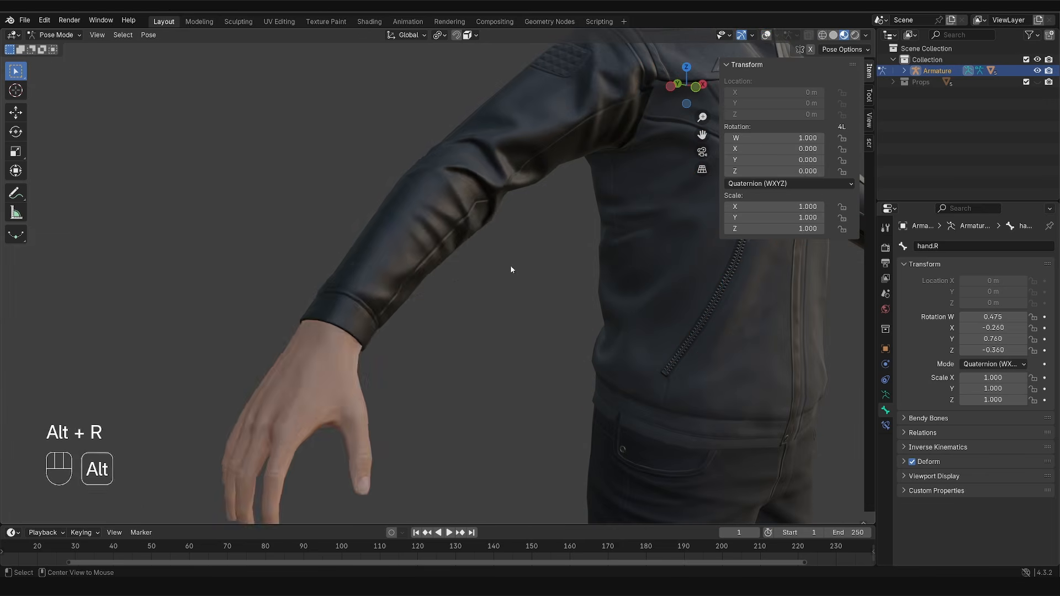
key("r")
key("r")
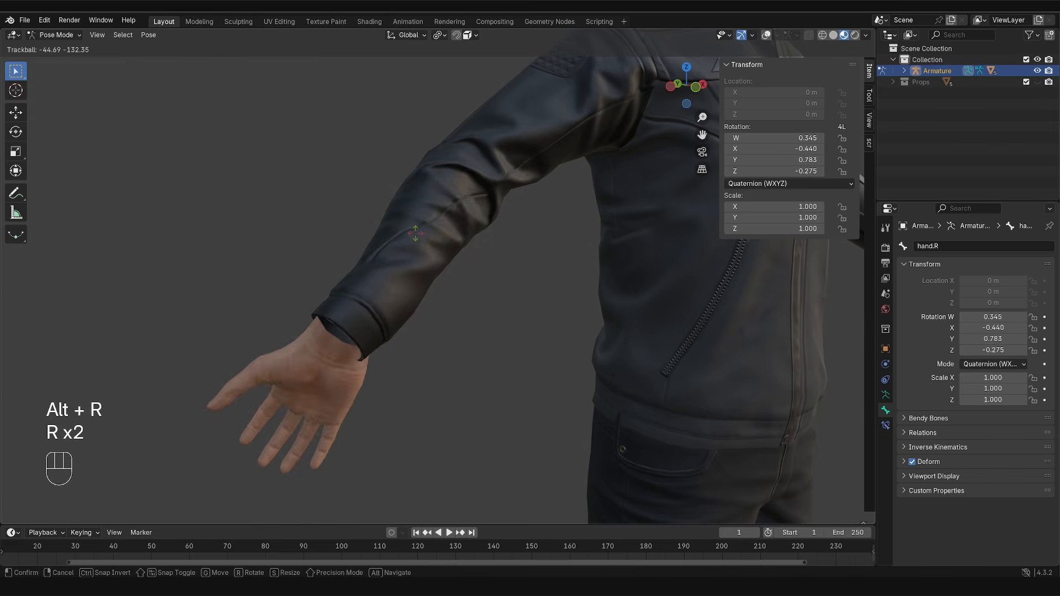
key("r")
key("y")
key("y")
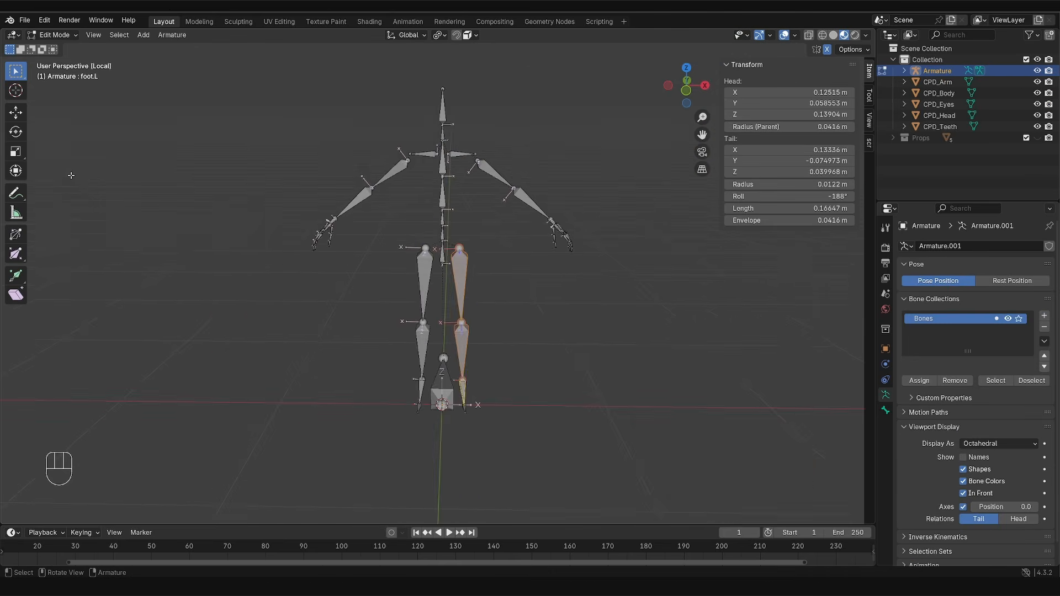
Step: Exit local view to bring back the character meshes and select the lower_arm.R bone in Edit Mode
scroll(64, 348, "up", 3)
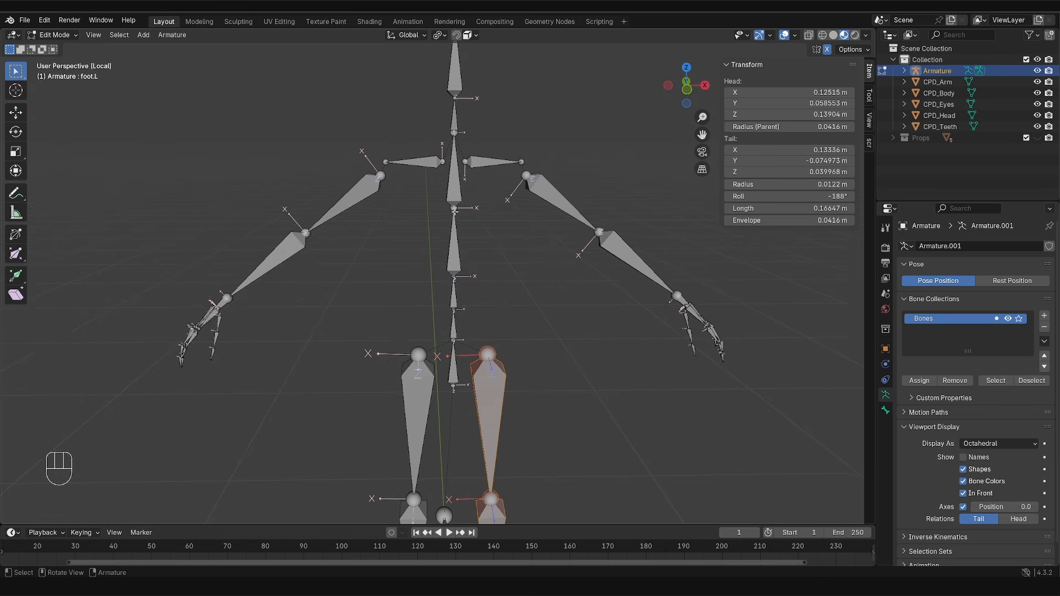
key("KP_Divide")
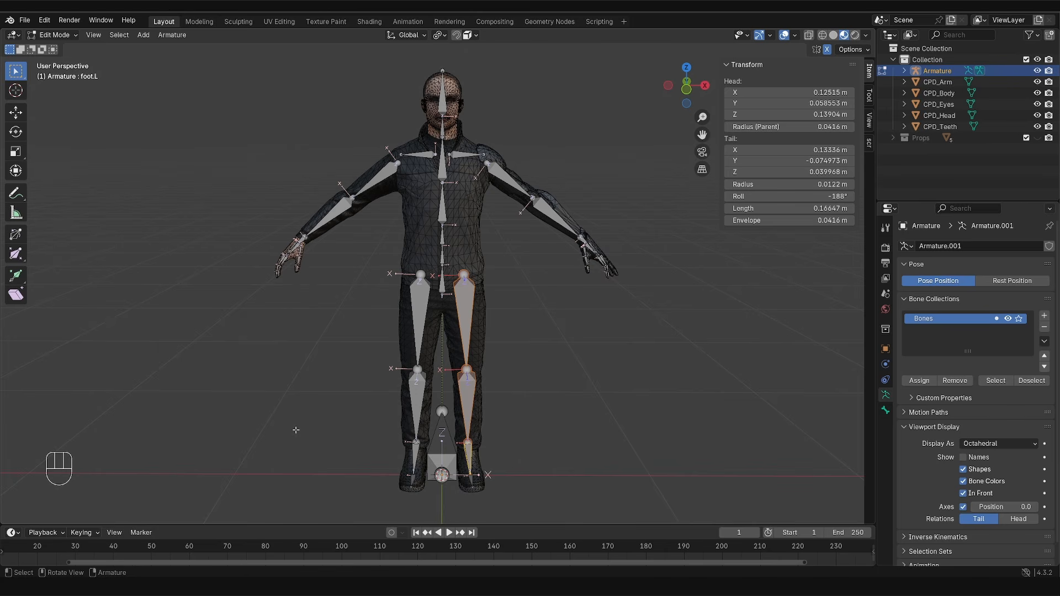
scroll(362, 215, "up", 5)
middle_click_drag(362, 215, 428, 208, "shift")
left_click(442, 135)
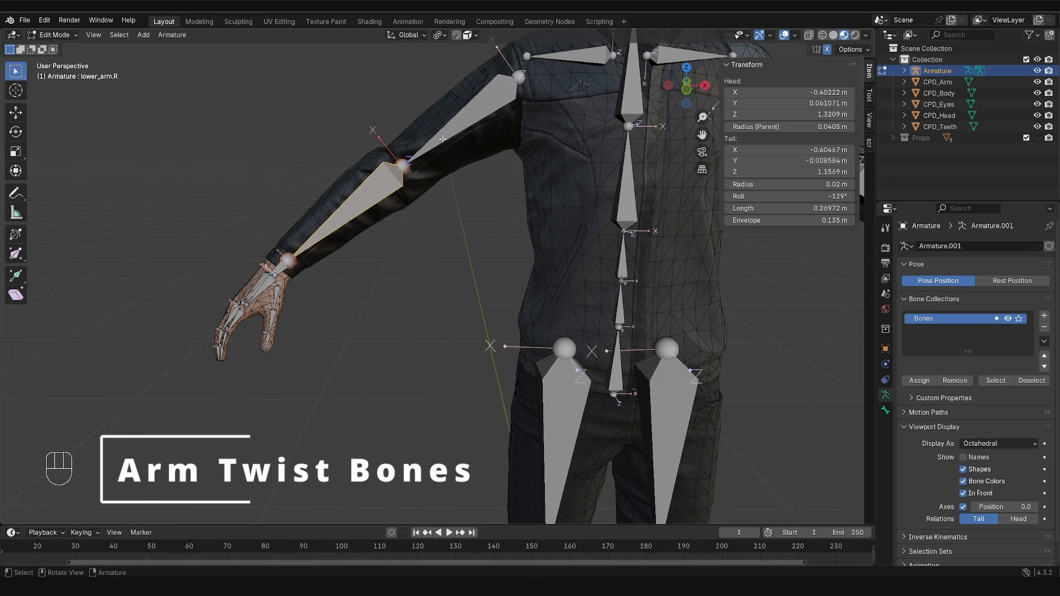
left_click(353, 206)
Step: Draw five annotation strokes across the right forearm to mark the divisions between twist segments
key("d")
left_click_drag(282, 250, 303, 275)
left_click_drag(305, 228, 335, 258)
left_click_drag(329, 205, 365, 236)
left_click_drag(355, 176, 394, 212)
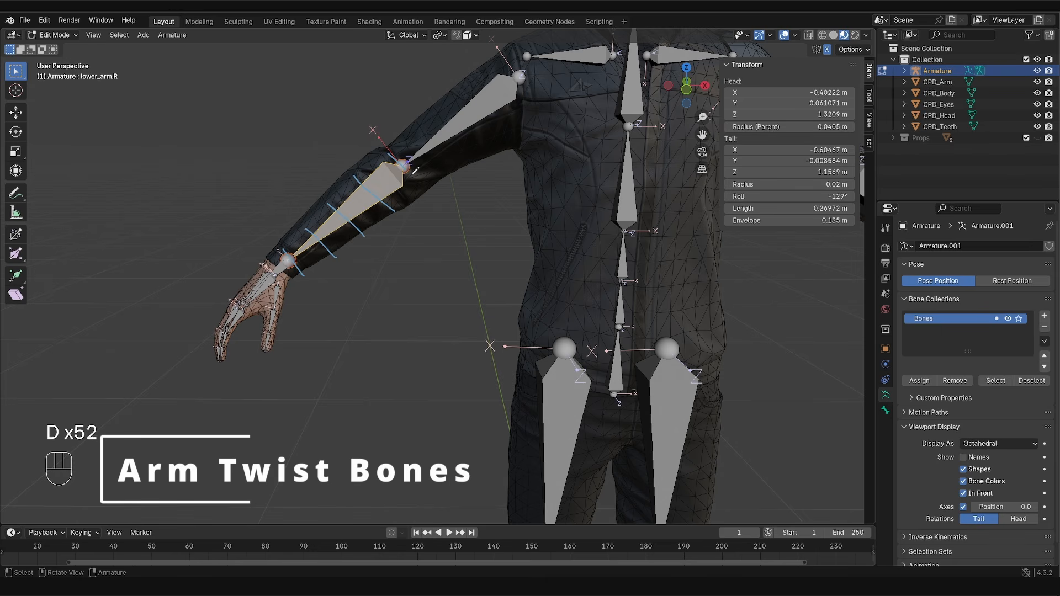
left_click_drag(389, 163, 418, 182)
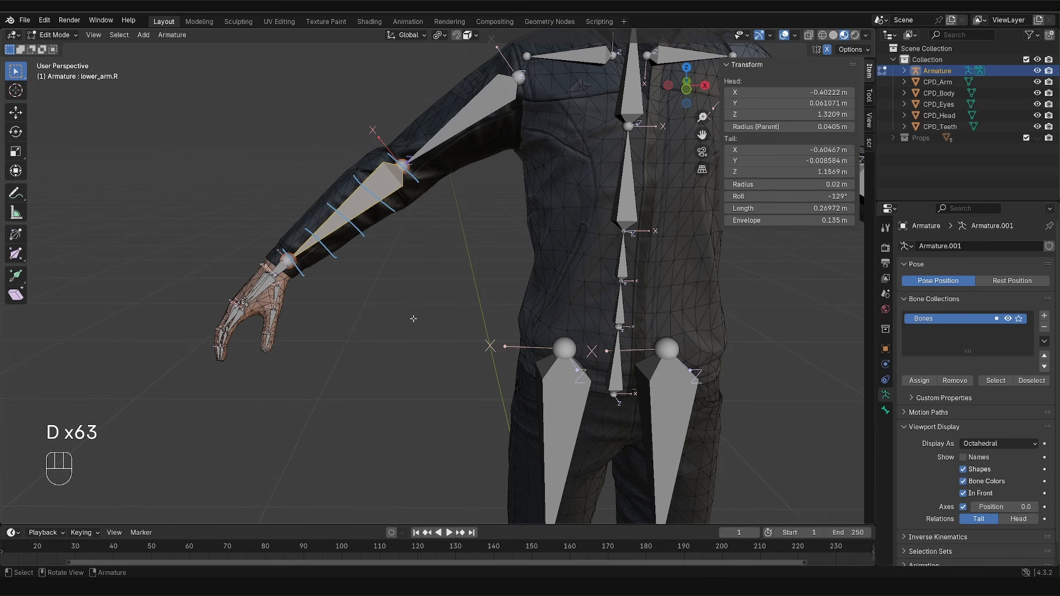
Step: Try subdividing the lower_arm.R bone with 3 cuts and outline the forearm segments with annotation strokes
right_click(284, 130)
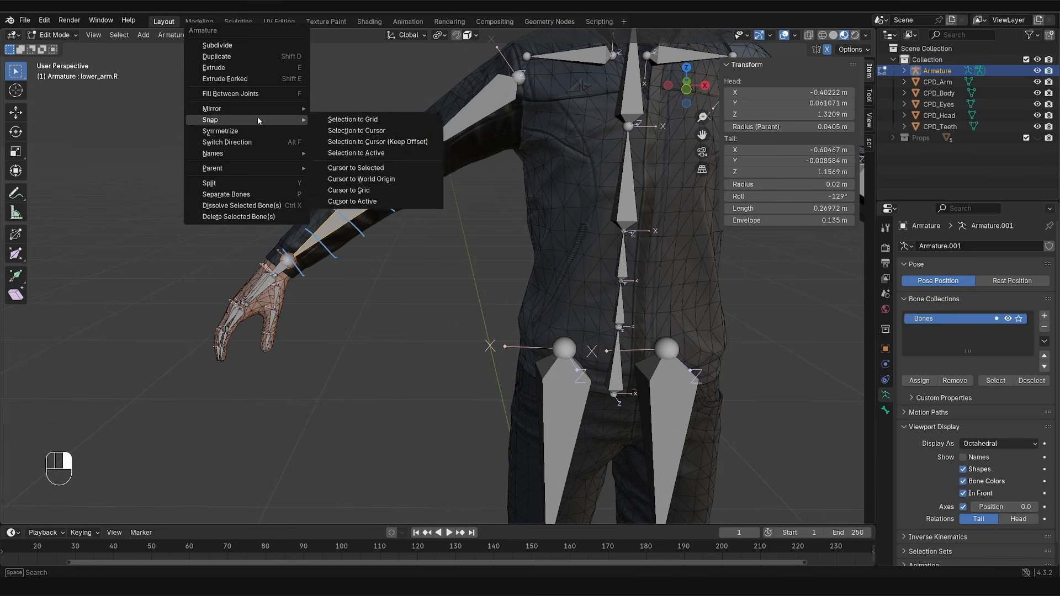
left_click(243, 45)
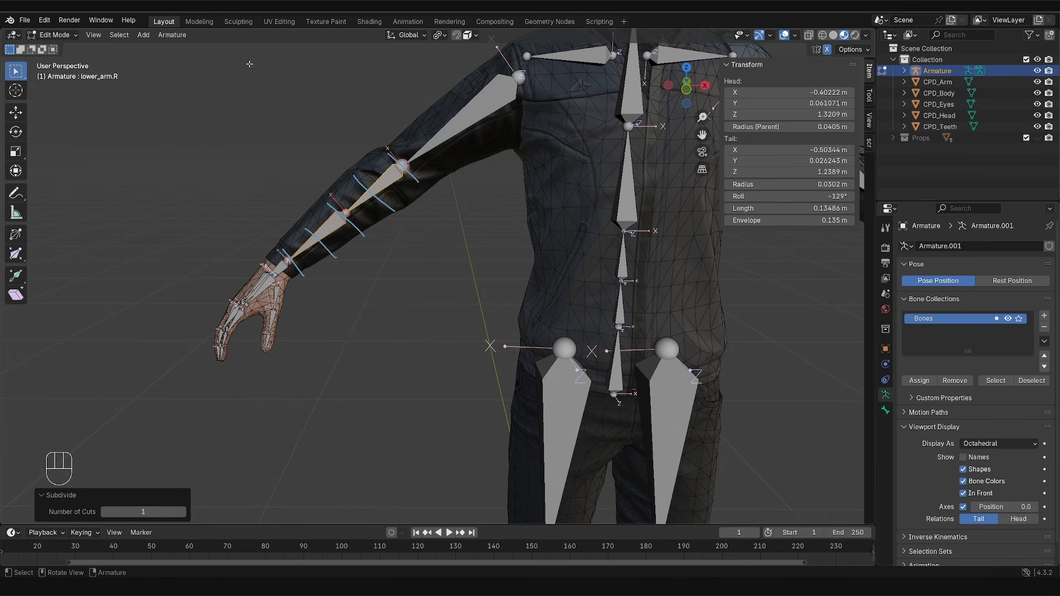
left_click(183, 513)
left_click(183, 513)
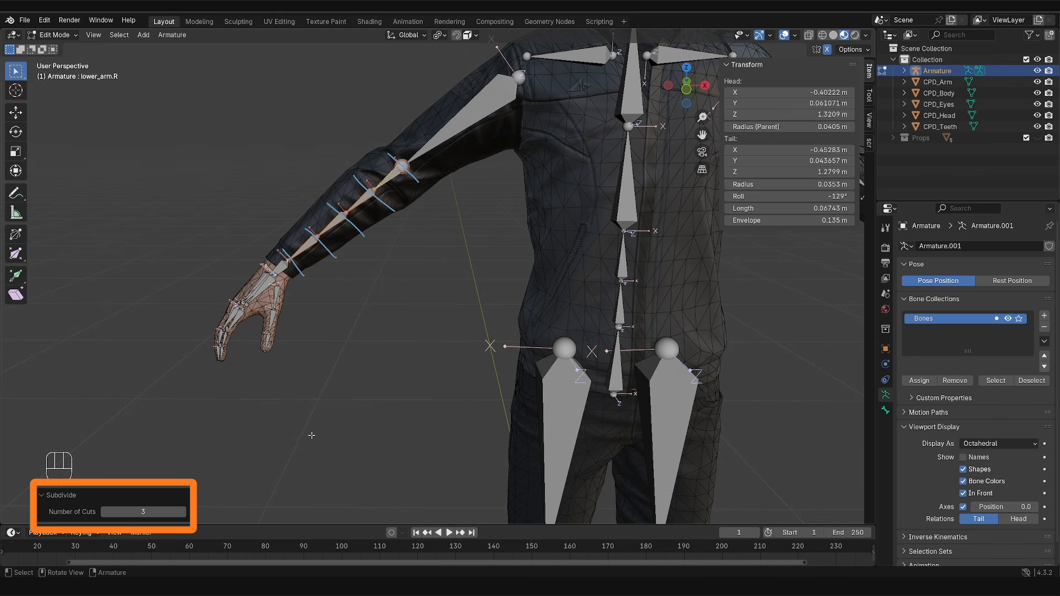
mouse_move(331, 202)
left_mouse_down()
mouse_move(398, 163)
mouse_move(348, 266)
left_mouse_up()
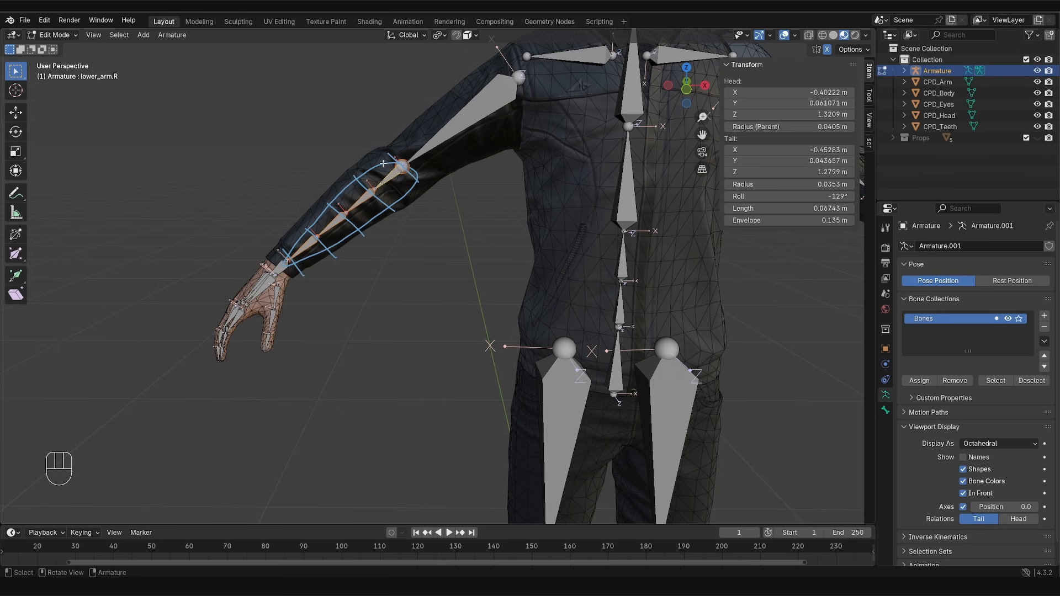
Step: Undo the lower_arm.R subdivision and erase the annotation strokes from the right forearm
key("ctrl+z")
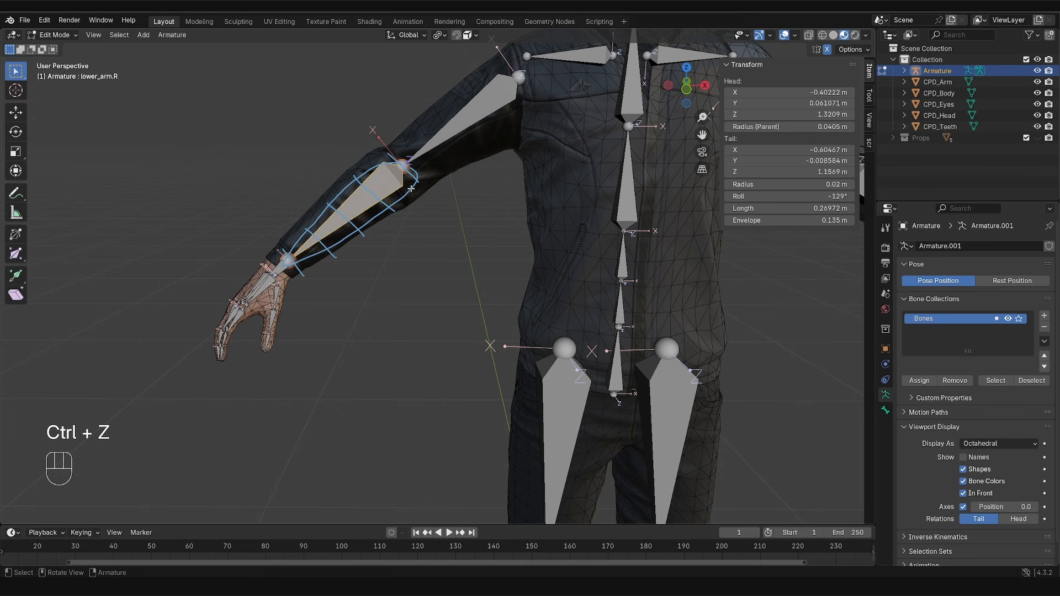
key("d")
key("d")
scroll(334, 227, "down", 6)
right_click(326, 226)
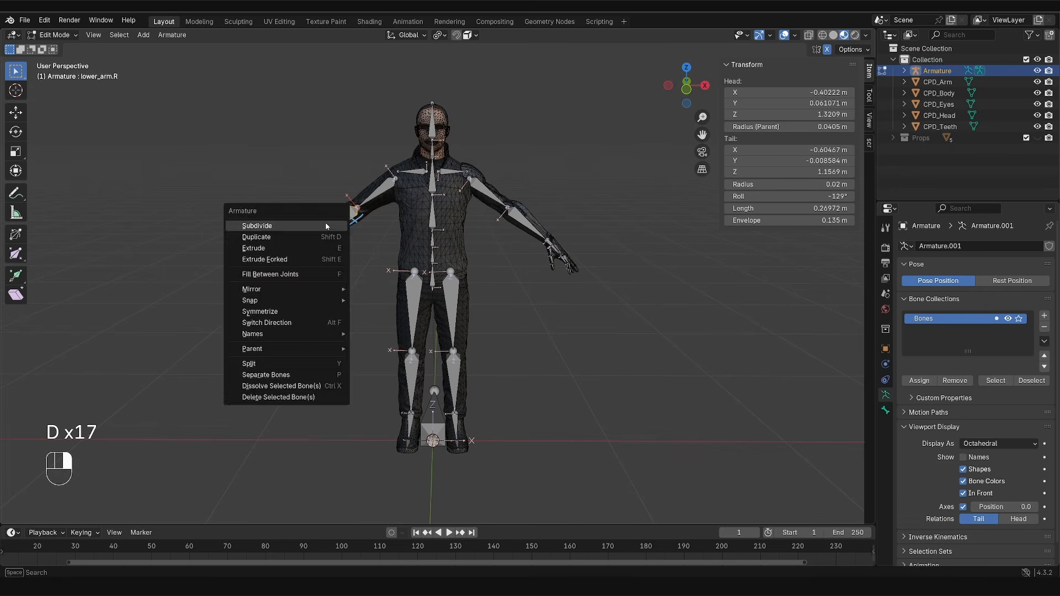
right_click(326, 228)
right_click_drag(324, 236, 342, 224)
scroll(341, 223, "up", 5)
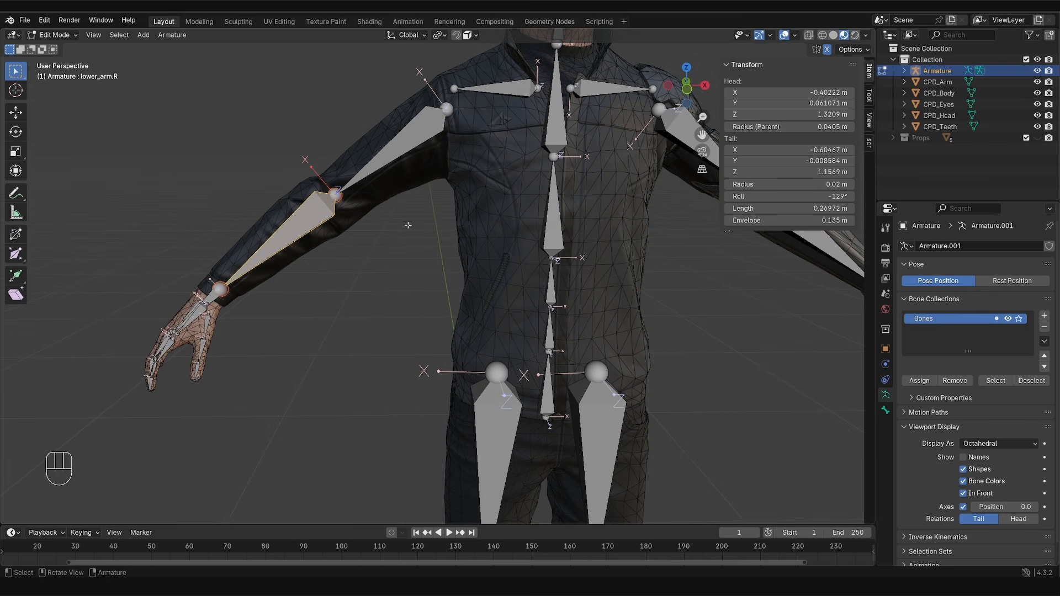
Step: Try duplicating the lower_arm.R bone in place with X-axis mirroring on and moving the copy, and undo the duplication
key("shift+d")
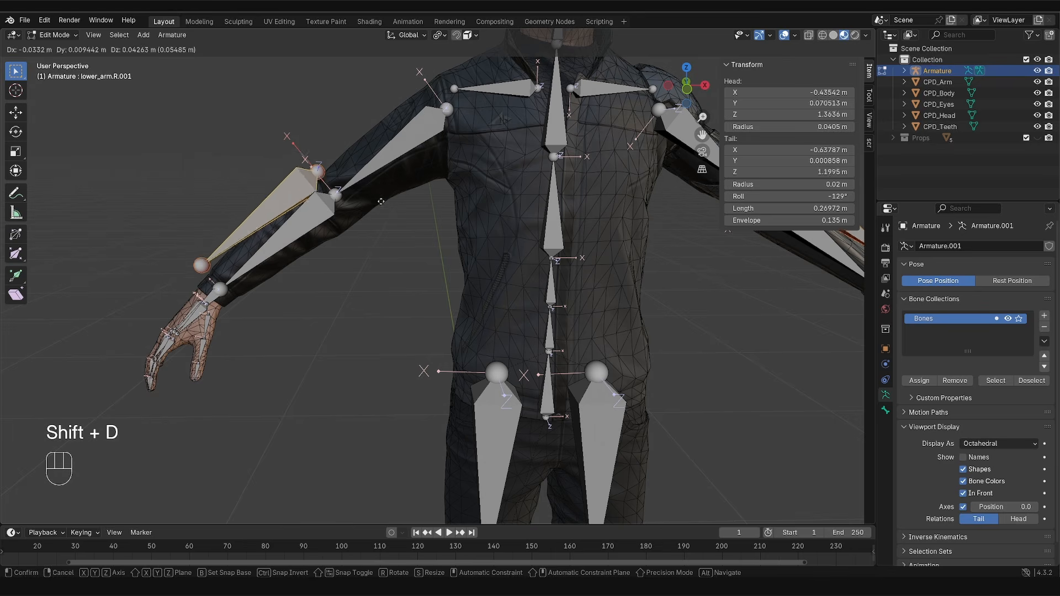
right_click(379, 199)
middle_click_drag(653, 311, 424, 284, "shift")
scroll(424, 283, "down", 1)
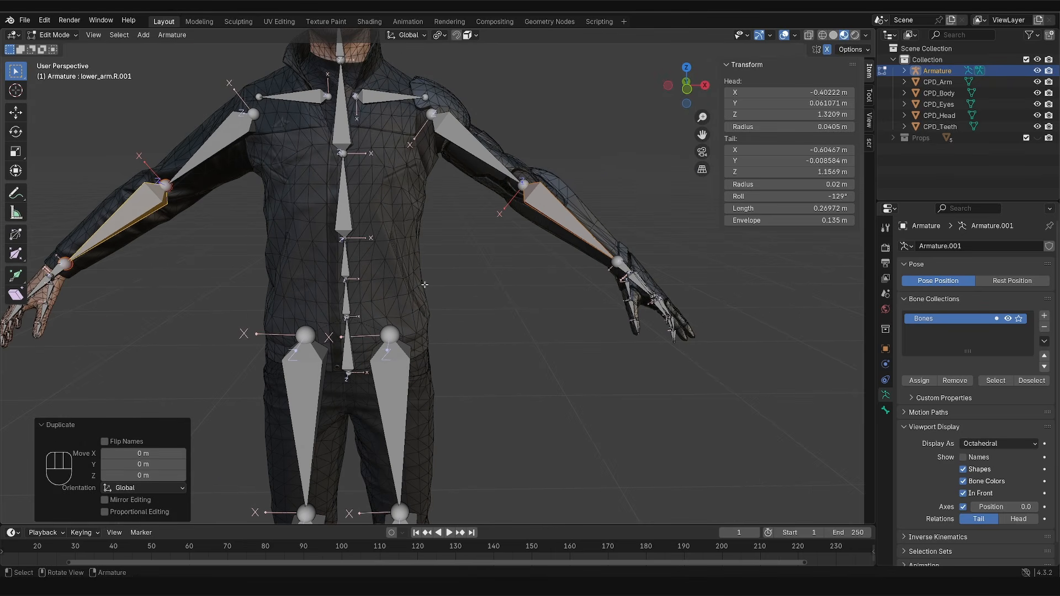
left_click(827, 50)
key("f")
key("g")
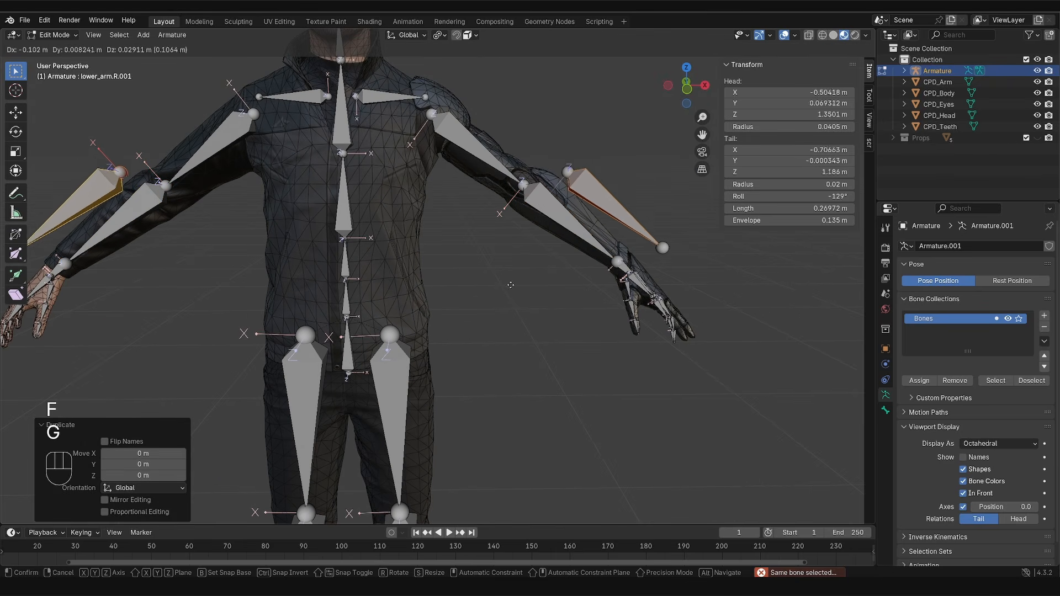
left_click(554, 272, "ctrl")
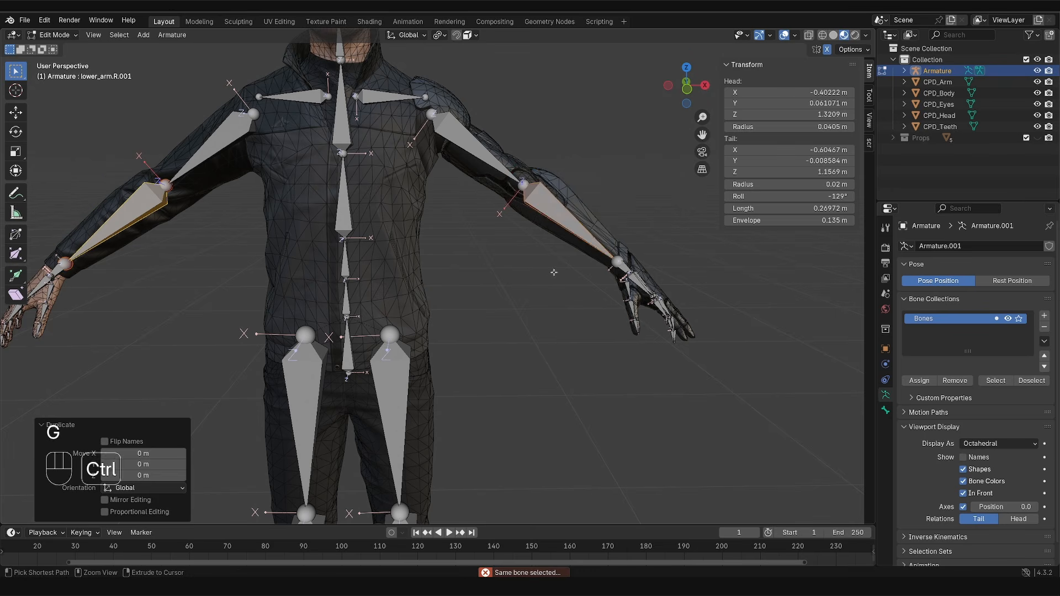
key("ctrl+z")
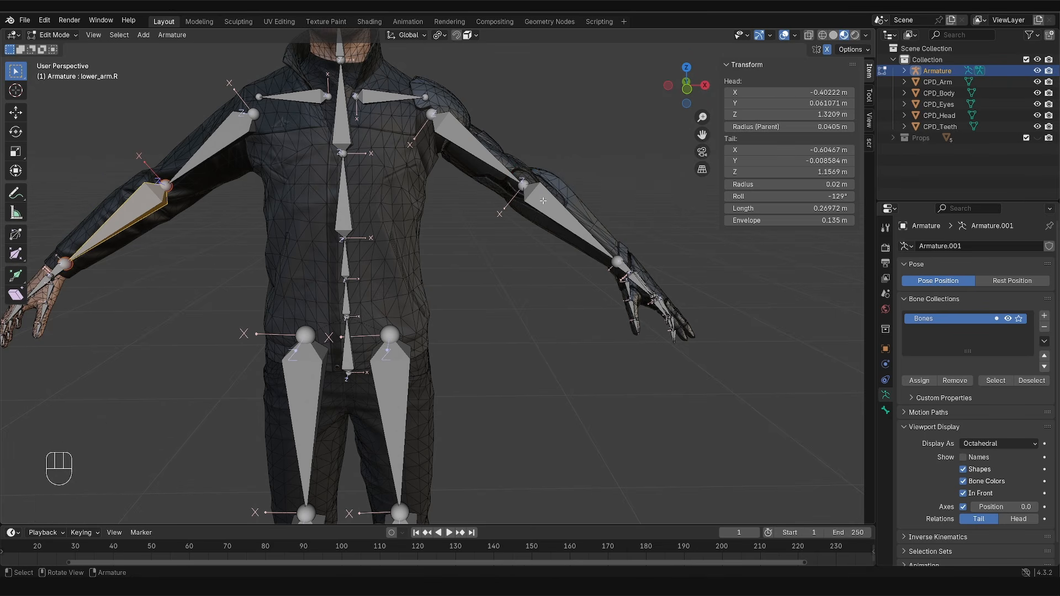
Step: Turn off X-axis mirroring for editing the armature
left_click(827, 49)
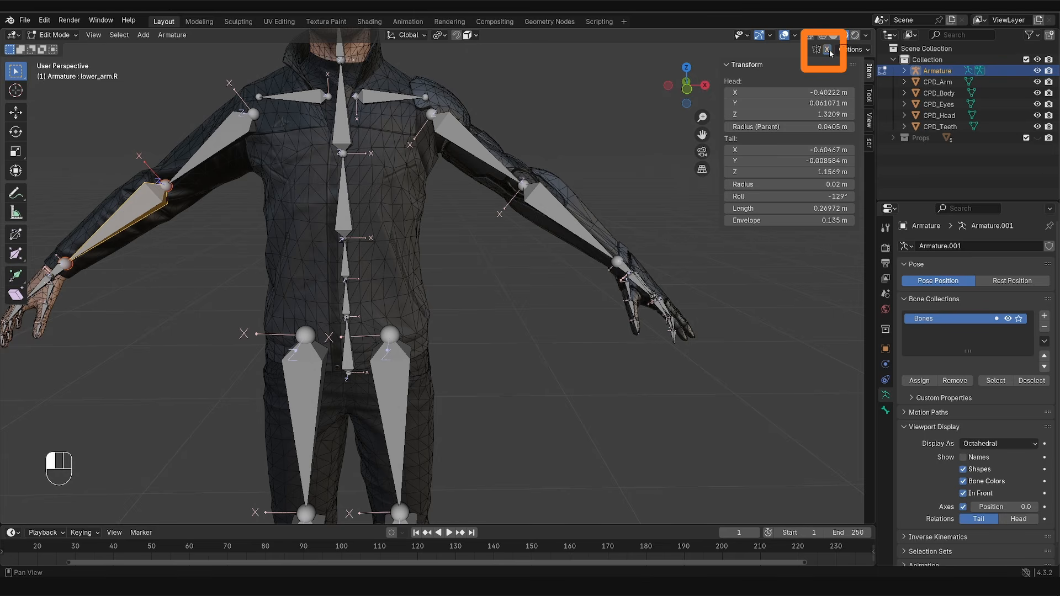
Step: Duplicate the lower_arm.R bone in place and subdivide the copy with 3 cuts
scroll(280, 234, "down", 2)
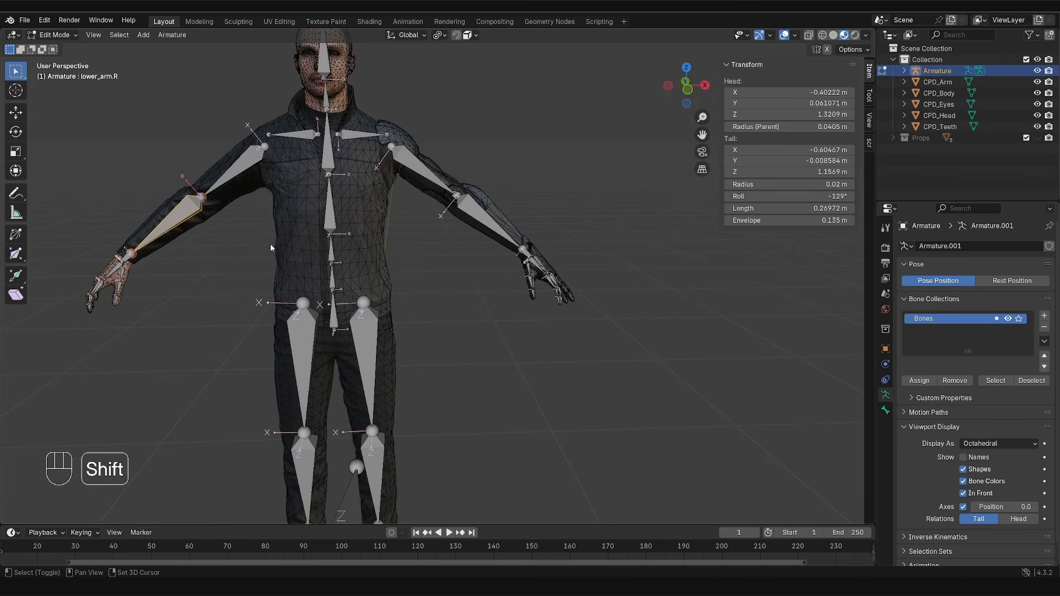
key("shift+d")
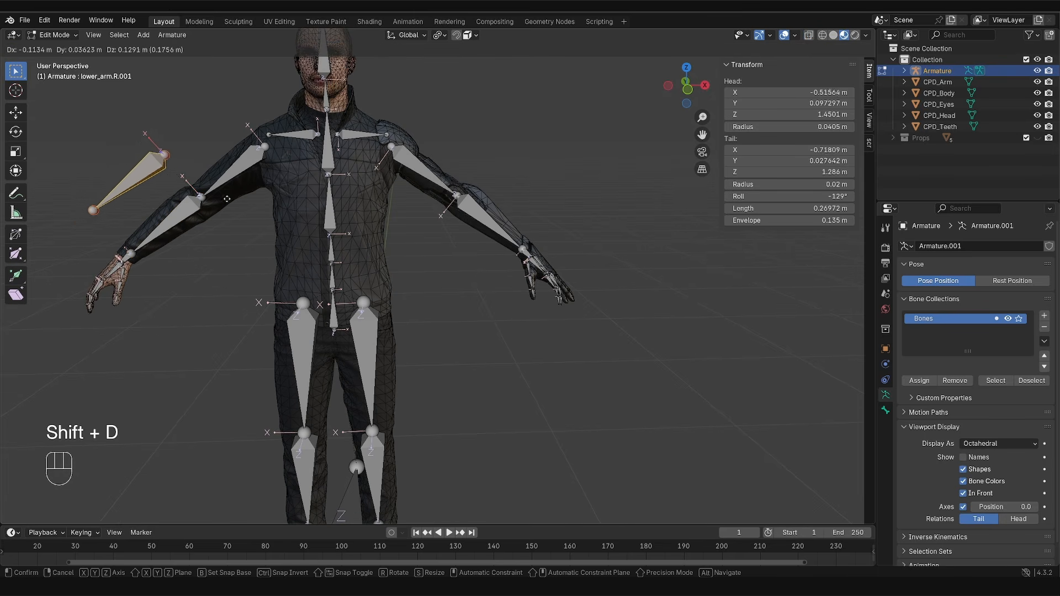
right_click(227, 204)
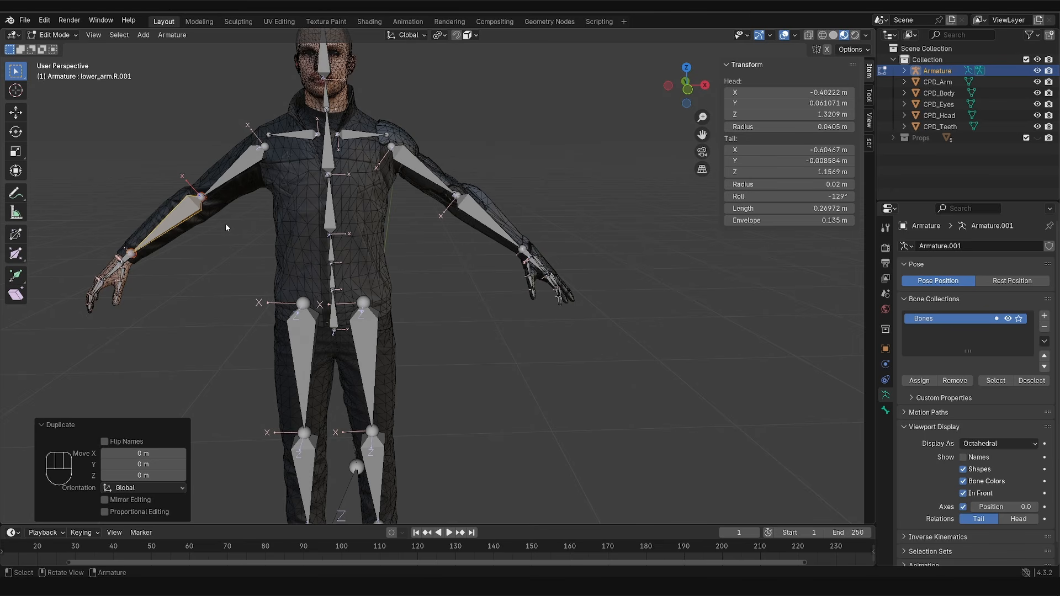
right_click(226, 224)
left_click(211, 223)
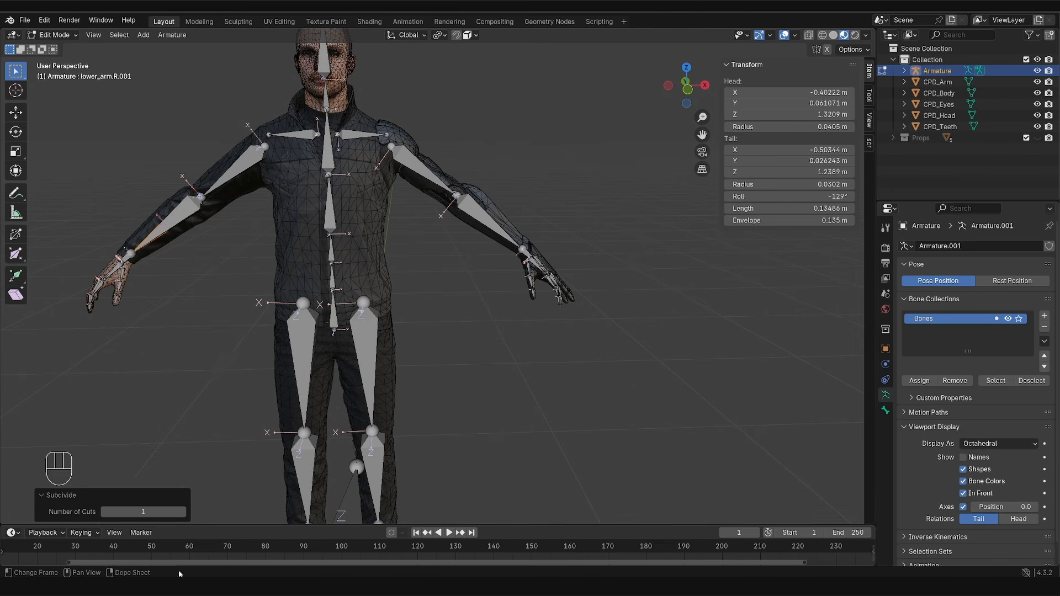
left_click(183, 514)
left_click(183, 514)
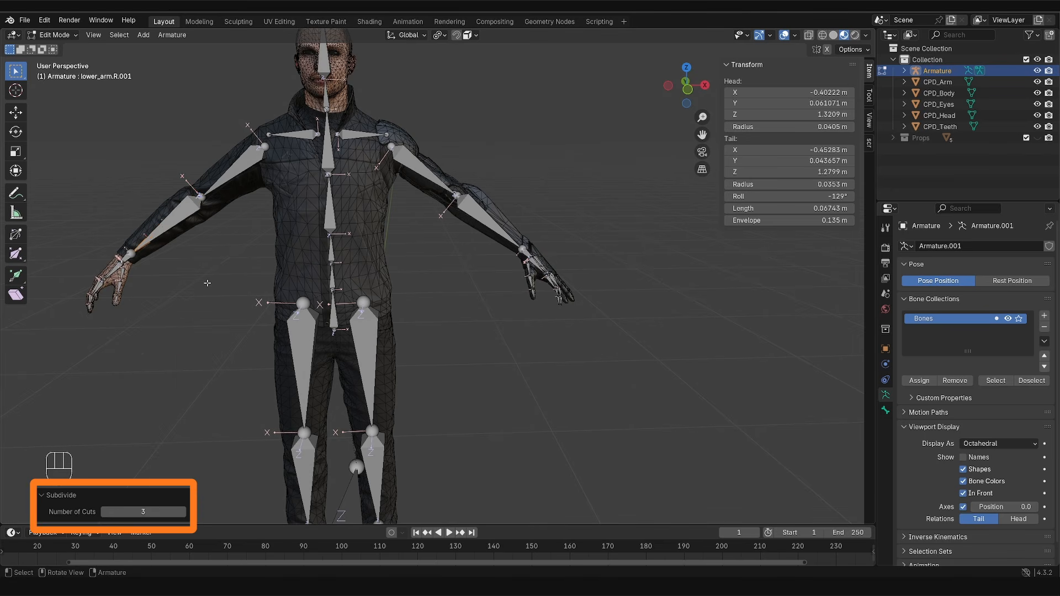
Step: Try viewing the subdivided forearm bones with viewport X-ray turned on, and turn X-ray off
middle_click_drag(436, 268, 482, 275, "shift")
scroll(365, 287, "up", 2)
middle_click_drag(369, 287, 389, 298)
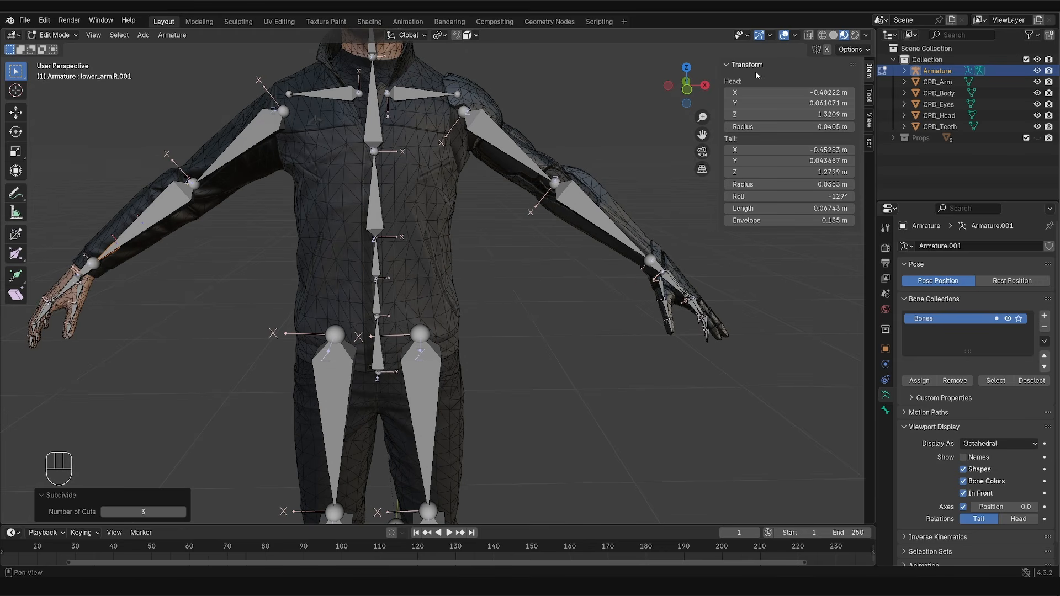
left_click(809, 35)
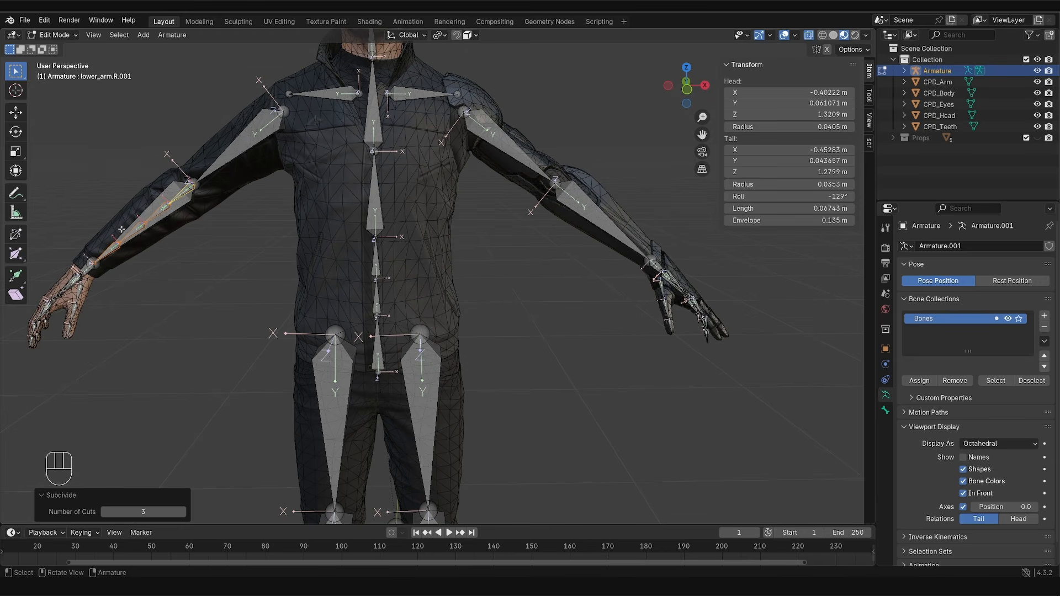
left_click(810, 35)
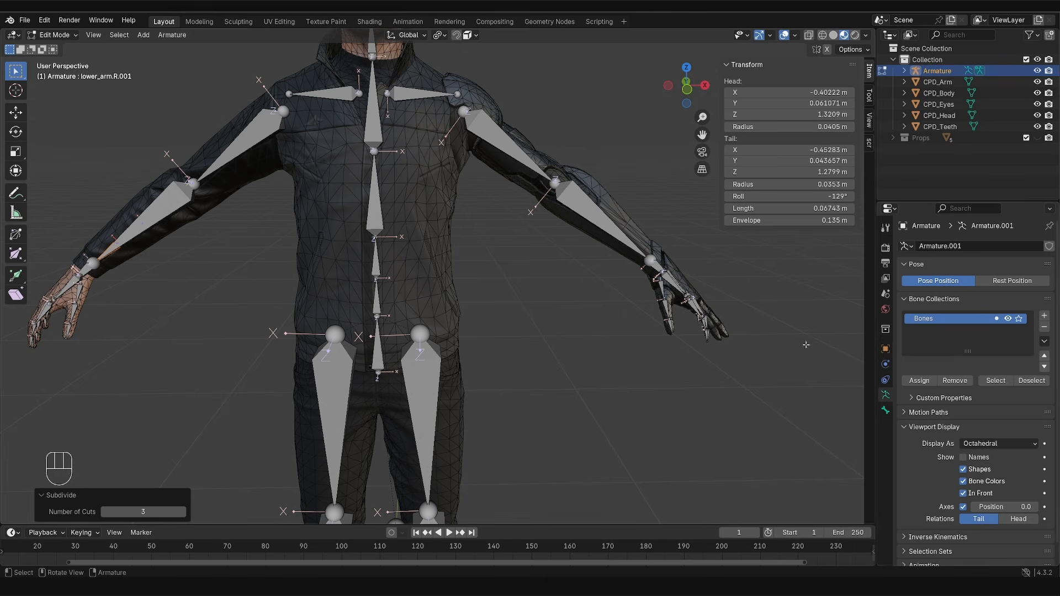
Step: Set the Armature object's viewport display type to Wire
left_click(885, 350)
left_click(934, 478)
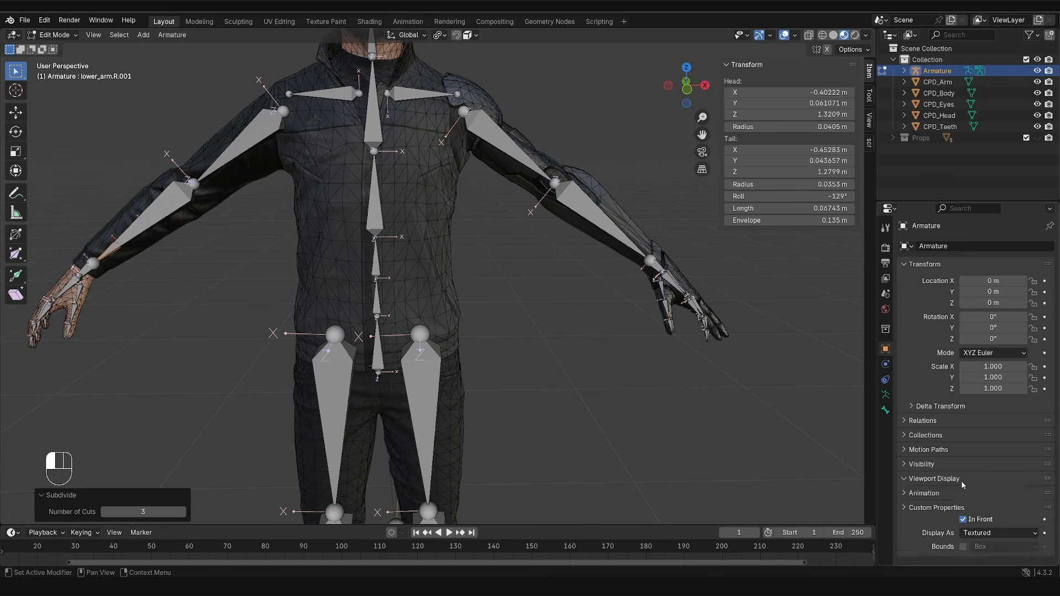
scroll(967, 529, "down", 1)
left_click(982, 513)
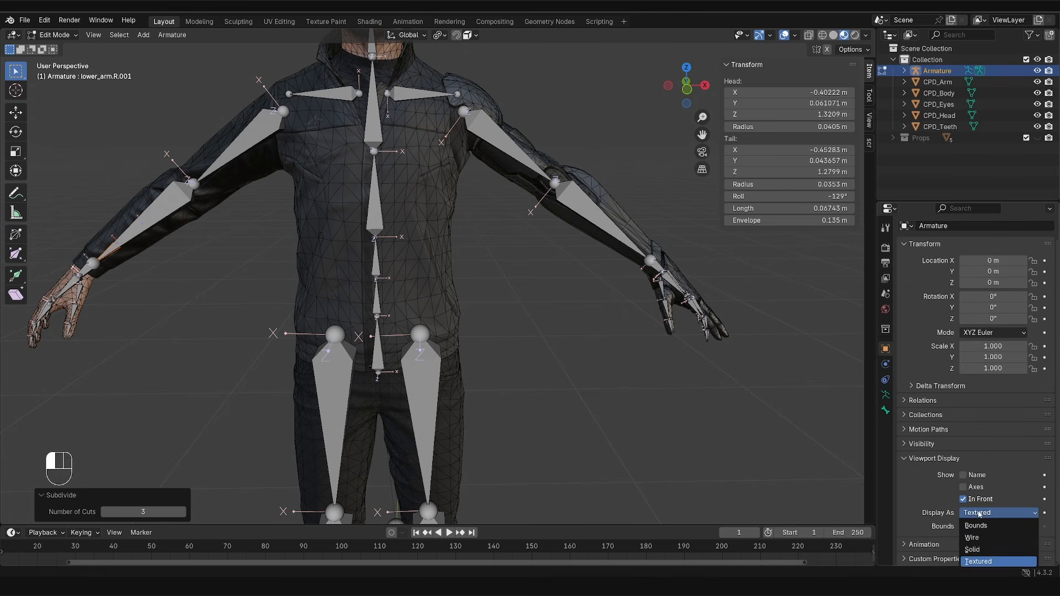
left_click(986, 538)
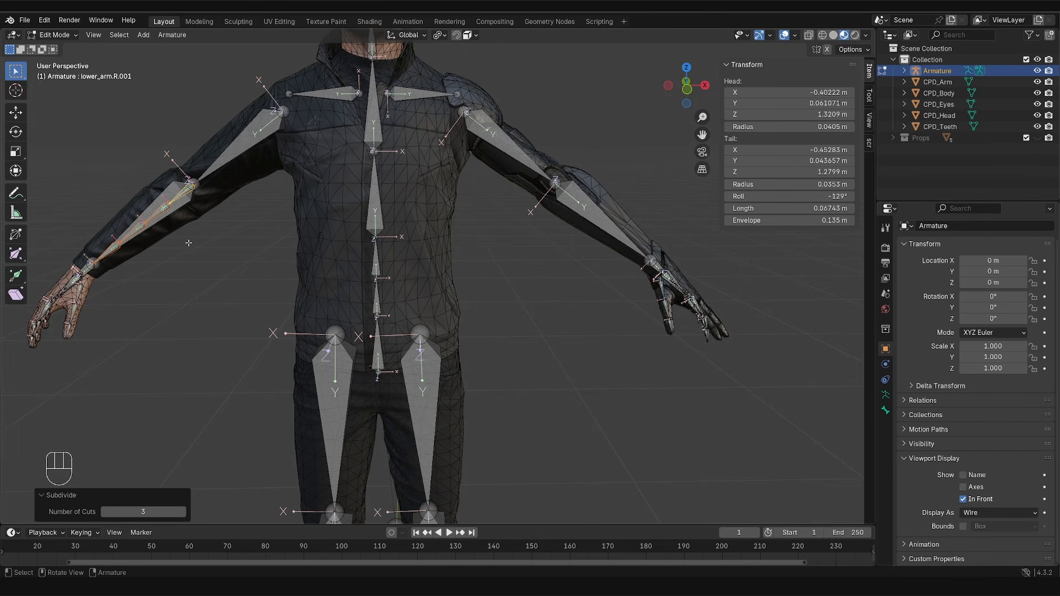
Step: Parent the small subdivided bones of the right forearm to lower_arm.R using Keep Offset
scroll(175, 249, "up", 1)
middle_click_drag(171, 249, 331, 296, "shift")
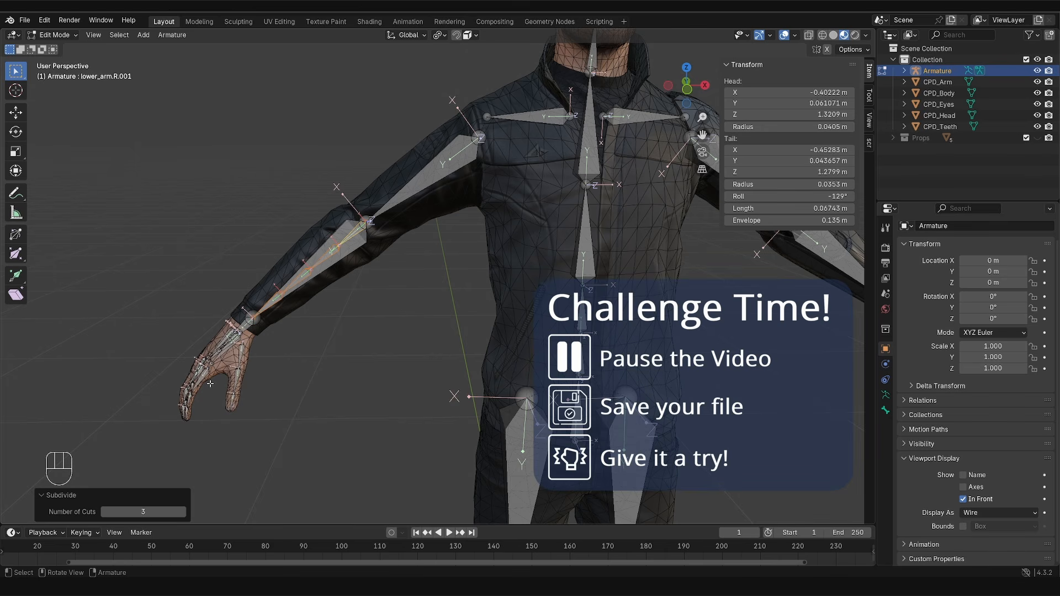
scroll(210, 371, "up", 4)
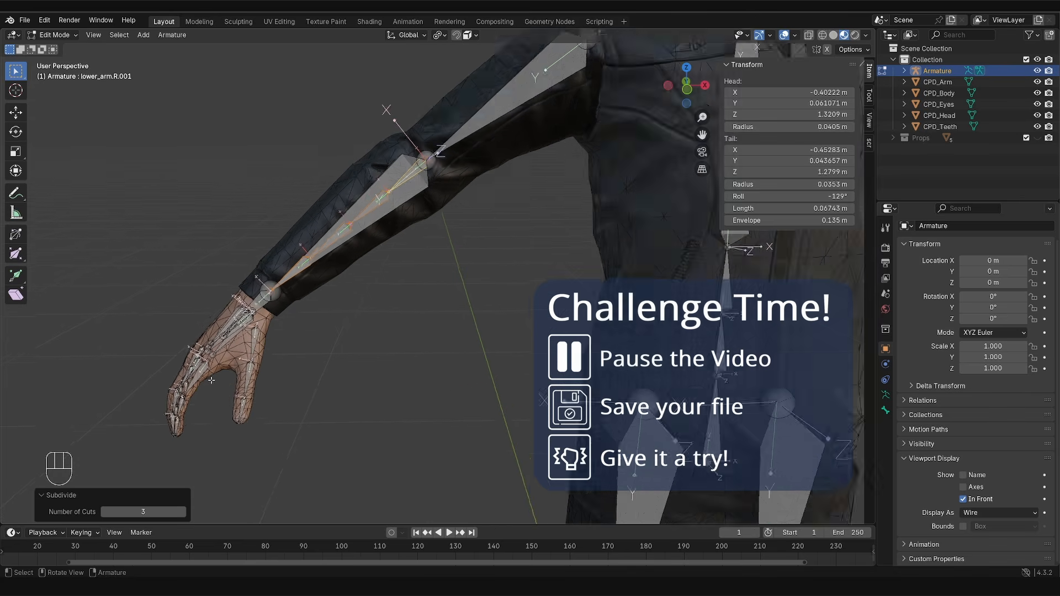
middle_click_drag(326, 272, 310, 277, "shift")
left_click(314, 267)
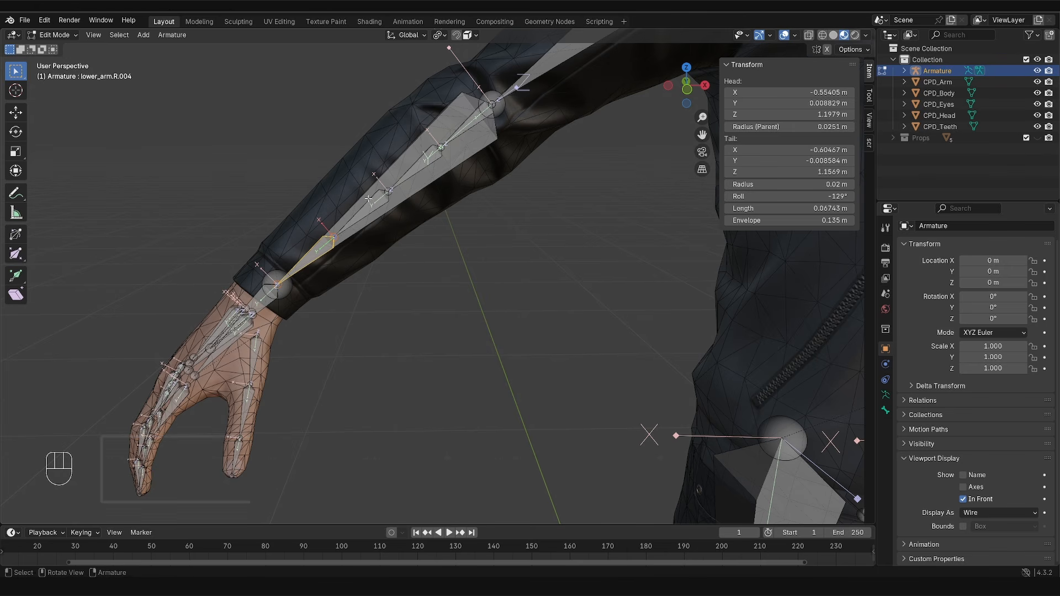
left_click(386, 193, "shift")
left_click(445, 145, "shift")
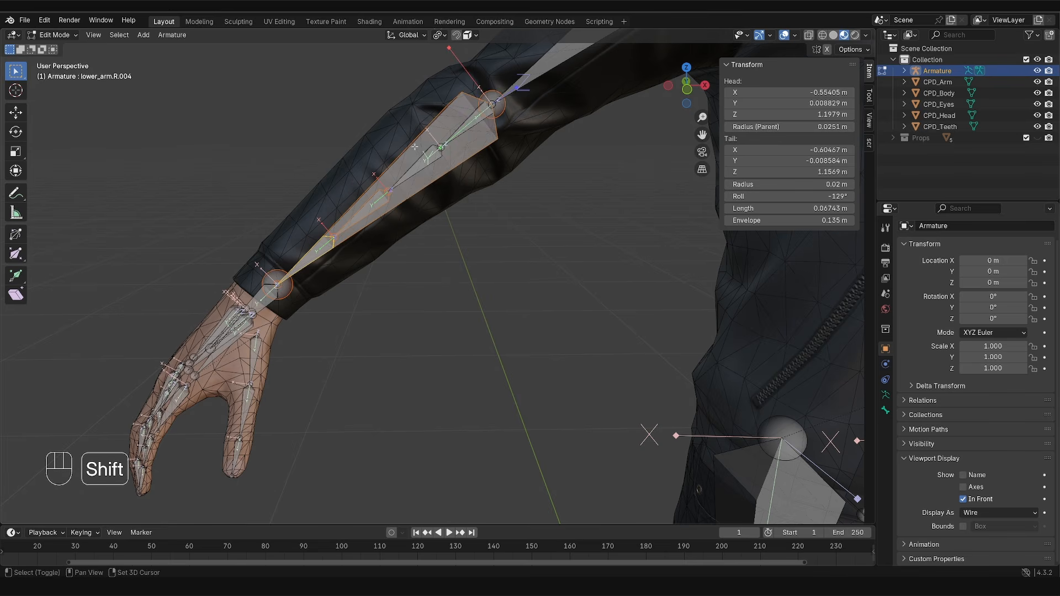
left_click(458, 122, "shift")
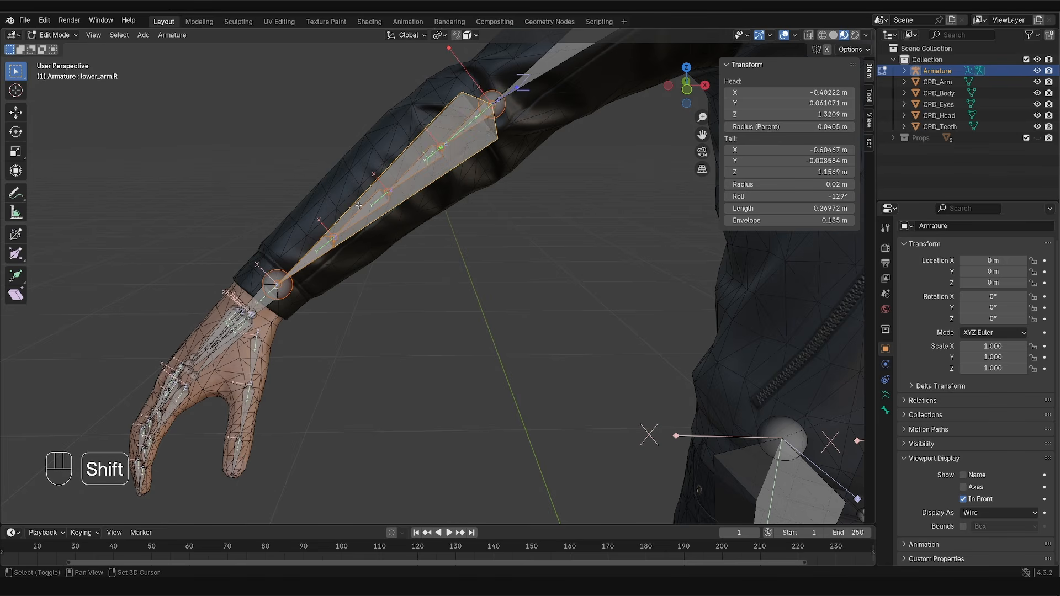
key("ctrl+p")
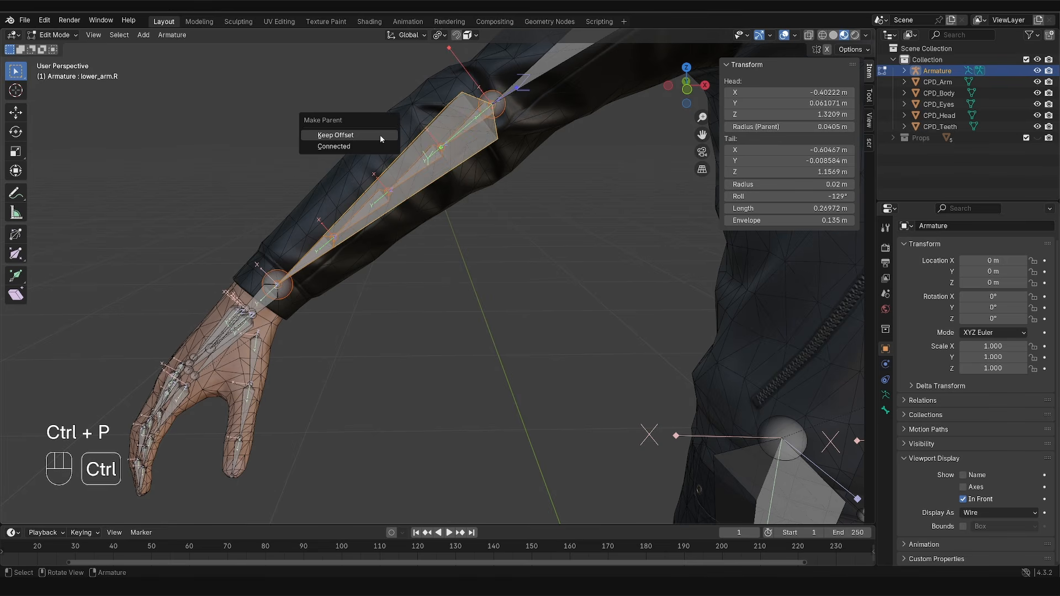
left_click(376, 133)
Step: Switch the armature to Pose Mode, briefly test rotating lower_arm.R, and hide that bone
middle_click_drag(376, 133, 354, 141, "shift")
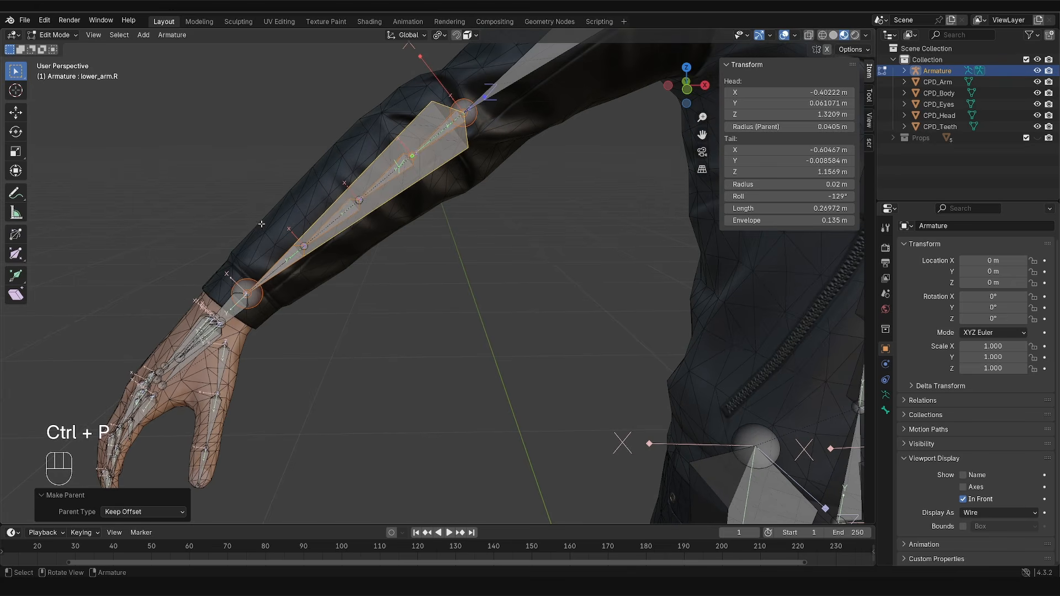
key("Tab")
key("r")
right_click(334, 285)
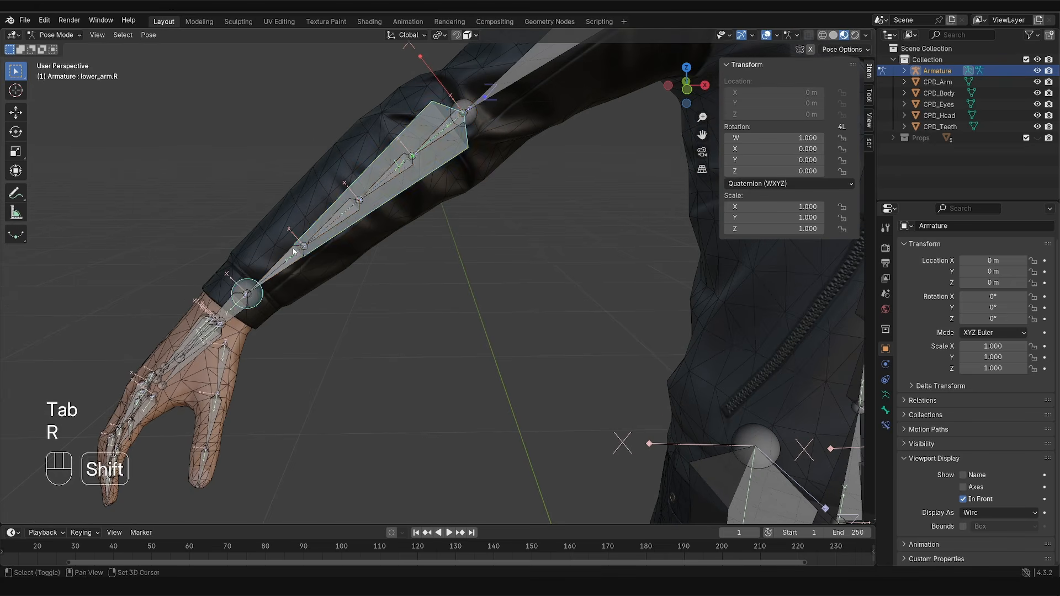
middle_click_drag(333, 285, 348, 255, "shift")
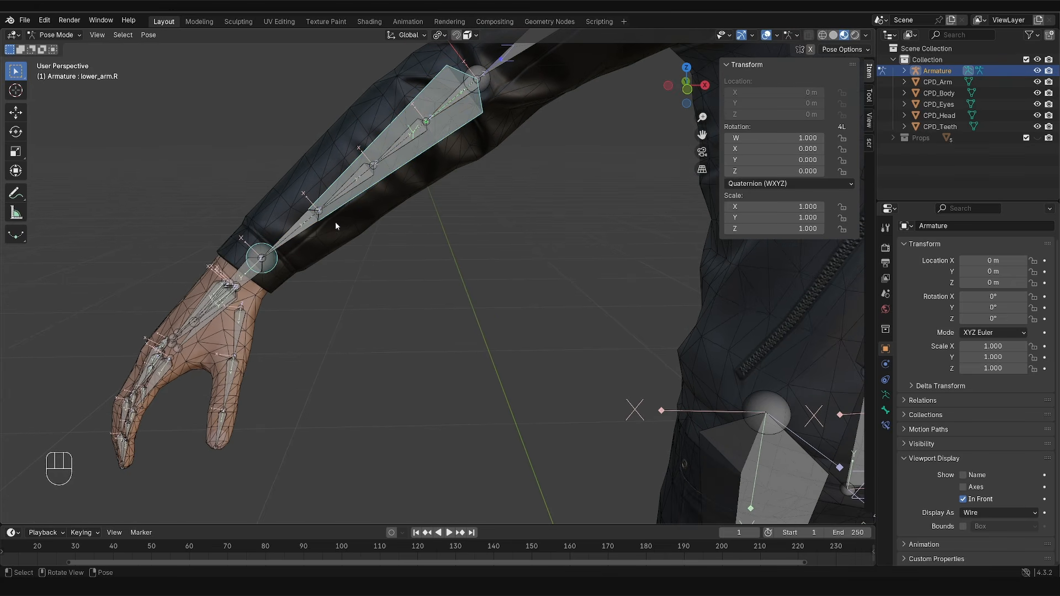
key("h")
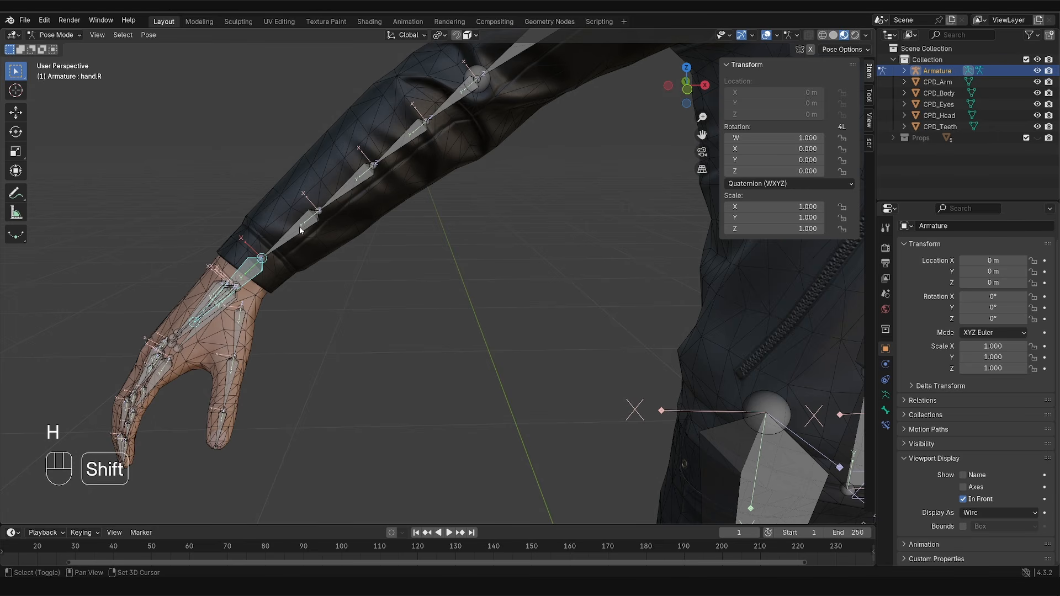
Step: Add a Copy Rotation constraint to lower_arm.R.004 with hand.R as its target bone
left_click(301, 229, "shift")
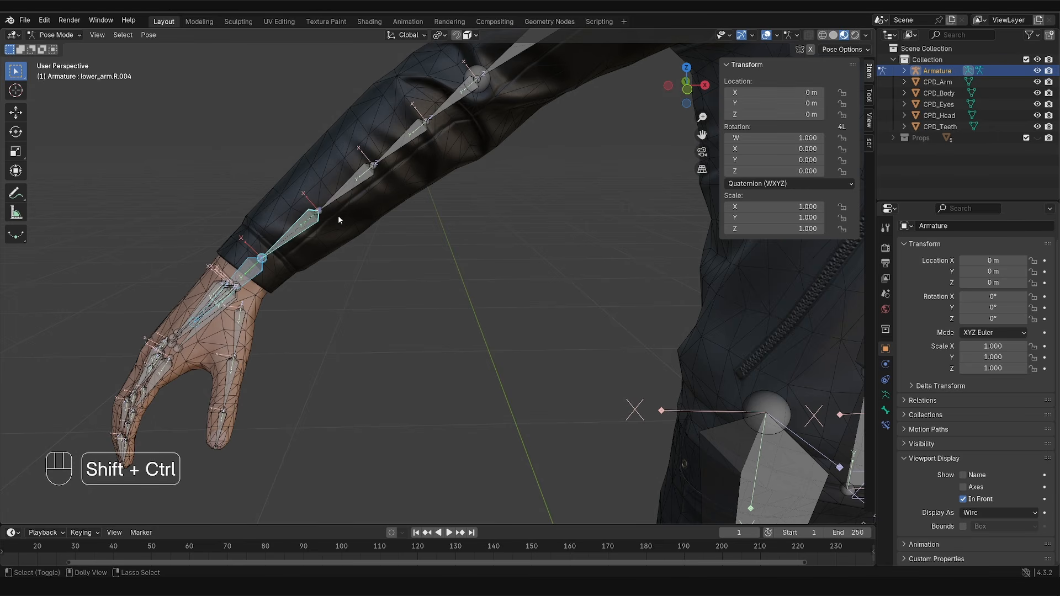
key("ctrl+shift+c")
left_click(190, 244)
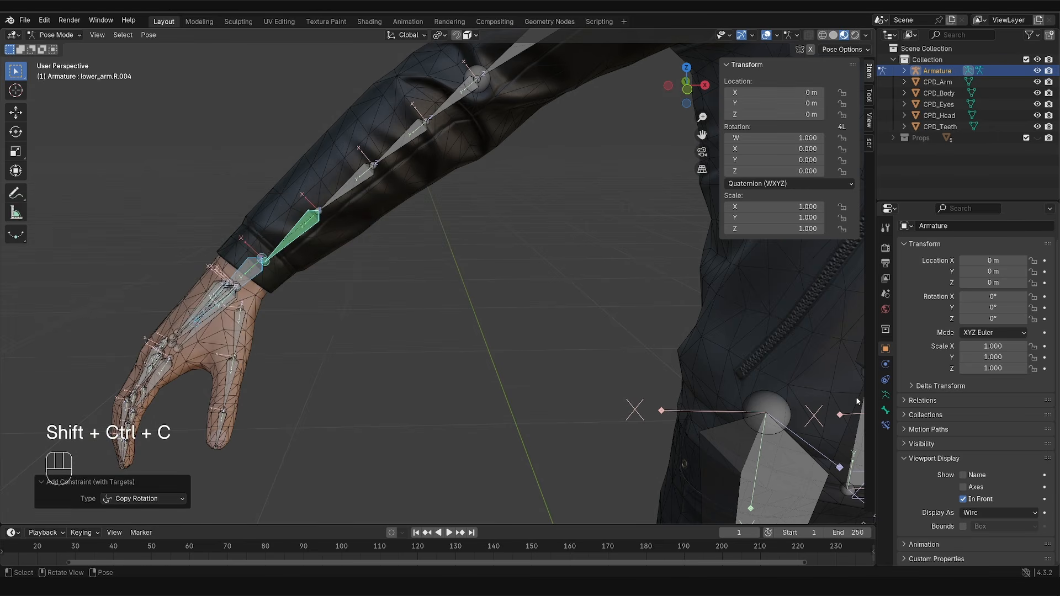
Step: Set the Copy Rotation constraint's target and owner spaces on lower_arm.R.004 to Local Space
left_click(885, 425)
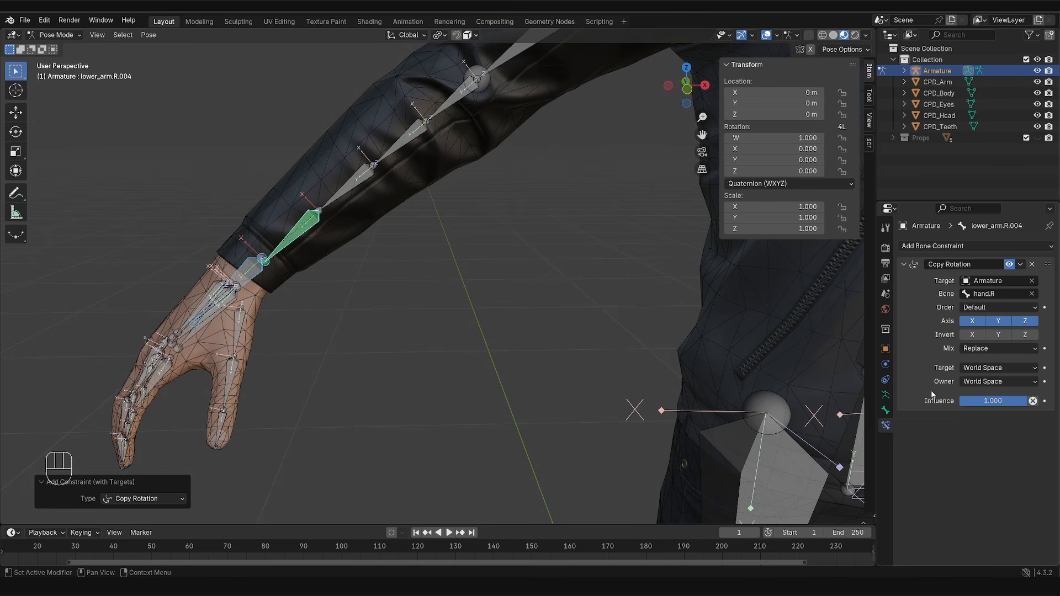
left_click(981, 368)
left_click(978, 436)
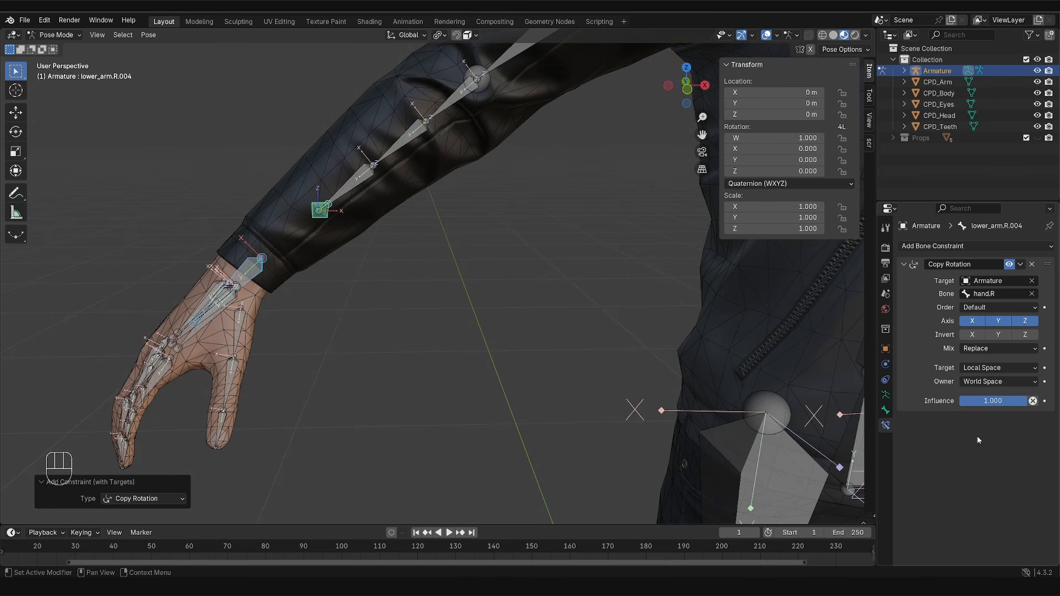
left_click(982, 382)
left_click(980, 448)
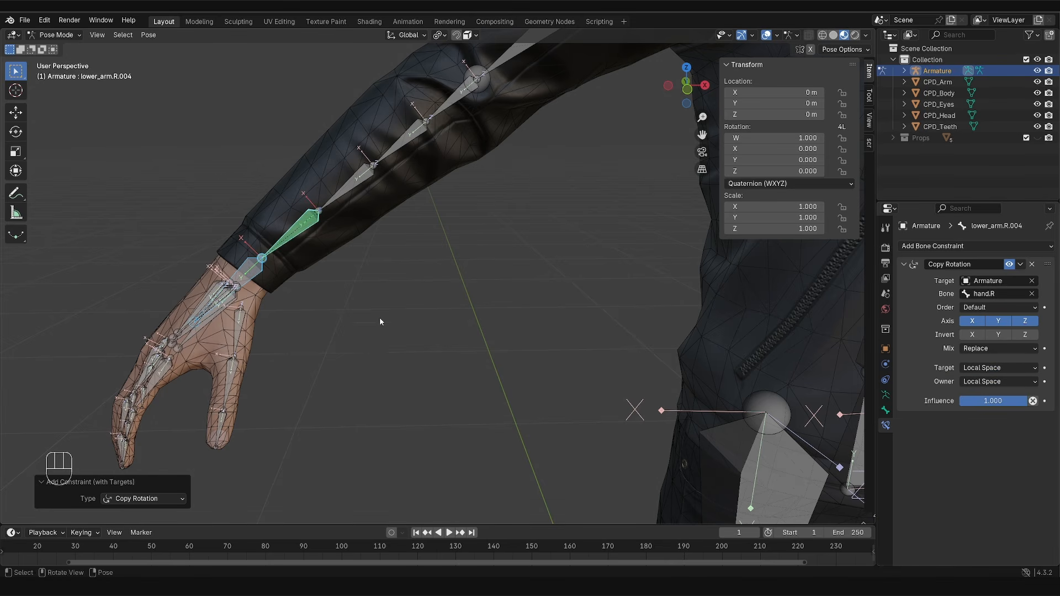
Step: Try a trackball rotation of the hand.R bone to test the constraint, and cancel it
key("shift+ctrl+c")
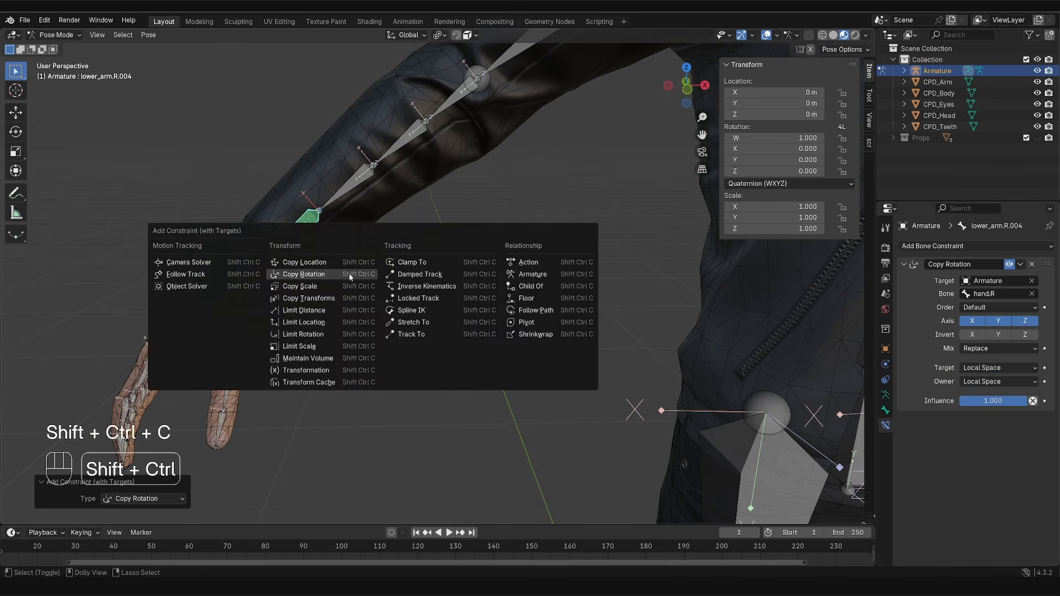
left_click(420, 275)
left_click(253, 274)
key("r")
key("r")
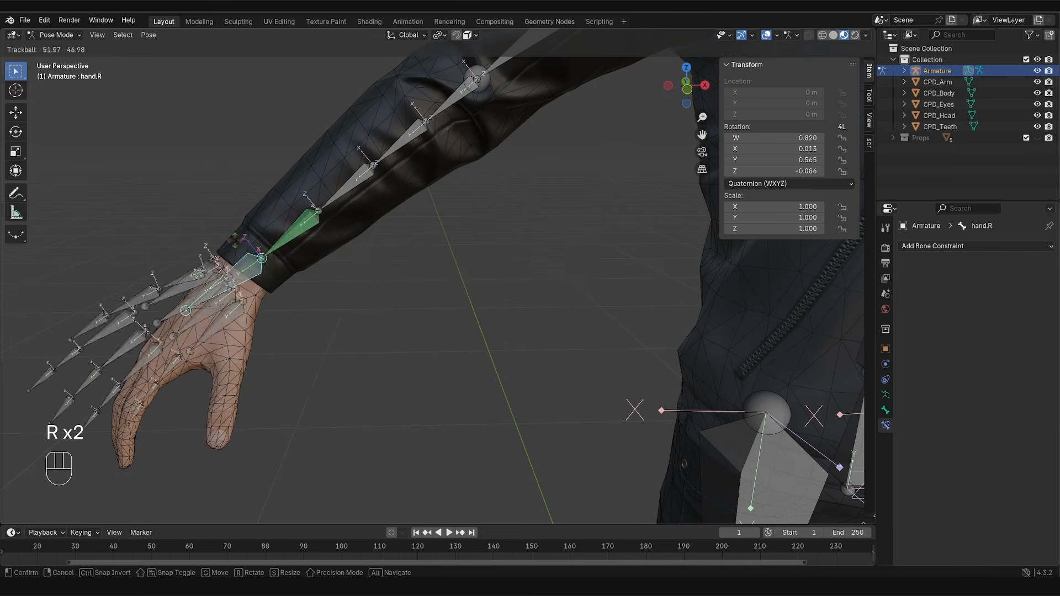
right_click(255, 316)
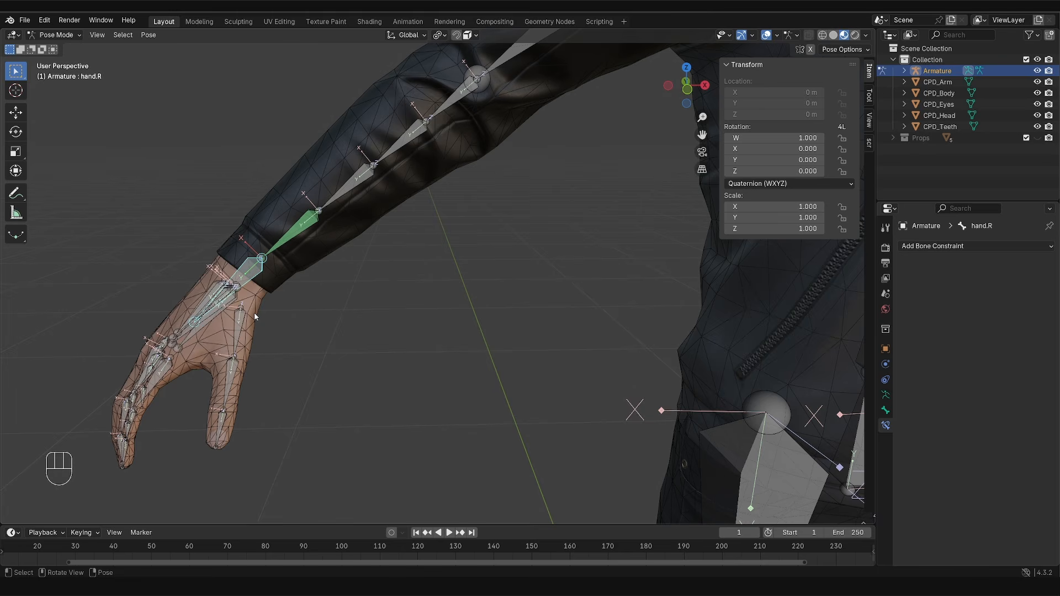
Step: Rotate the hand.R bone in trackball mode by about -90° and -75.6°
middle_click_drag(254, 312, 401, 349)
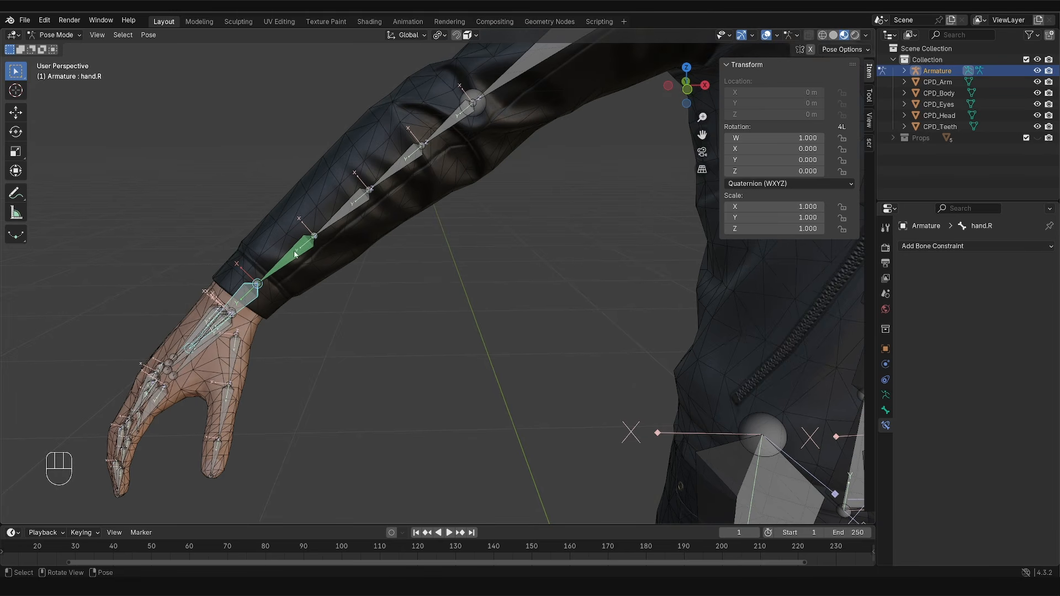
key("r")
key("r")
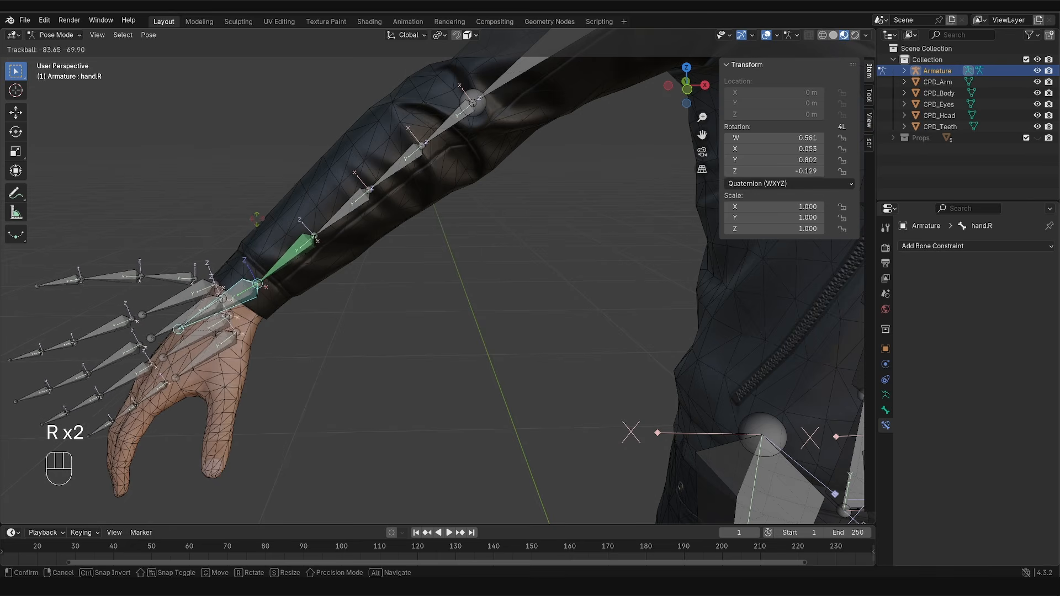
left_click(253, 276)
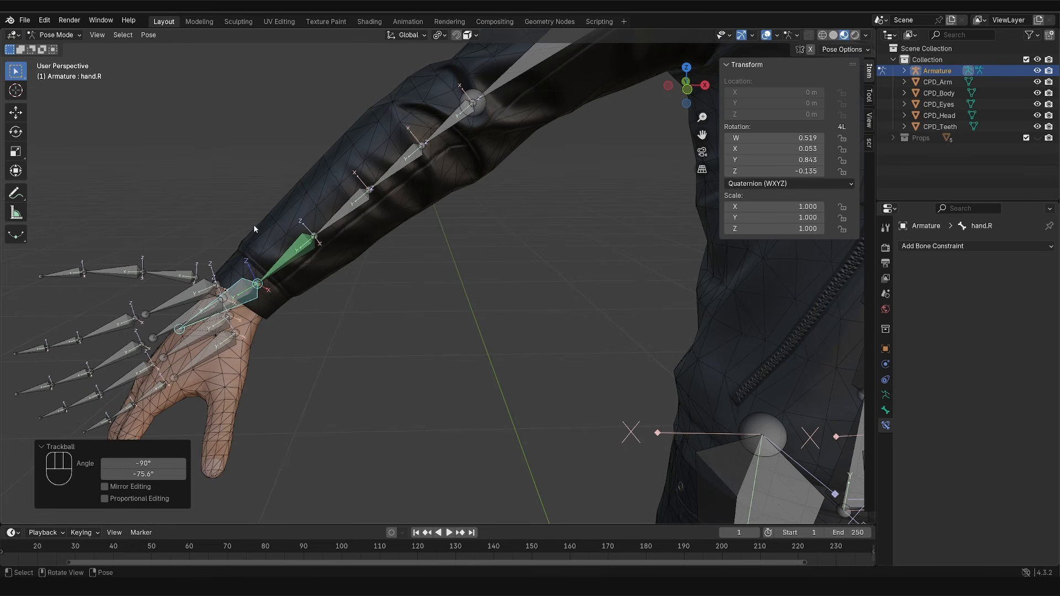
Step: Annotate 100 beside the twist bone nearest the wrist and draw an arrow up the forearm to the elbow
key("d")
mouse_move(255, 217)
left_mouse_down()
mouse_move(260, 236)
mouse_move(270, 217)
left_mouse_up()
left_click_drag(277, 216, 281, 215)
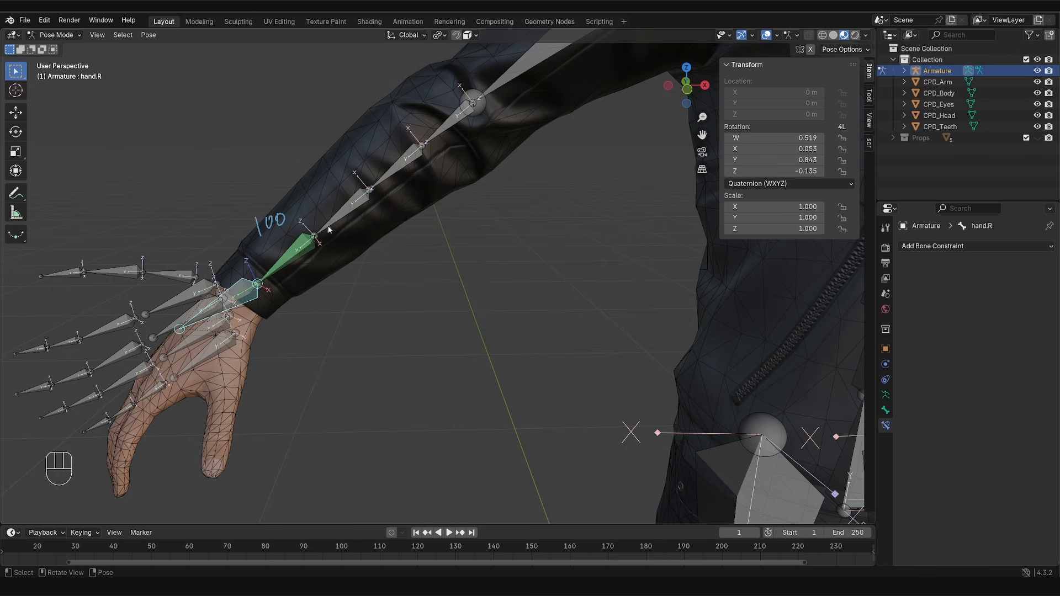
key("d")
mouse_move(287, 235)
left_mouse_down()
mouse_move(448, 92)
mouse_move(453, 100)
left_mouse_up()
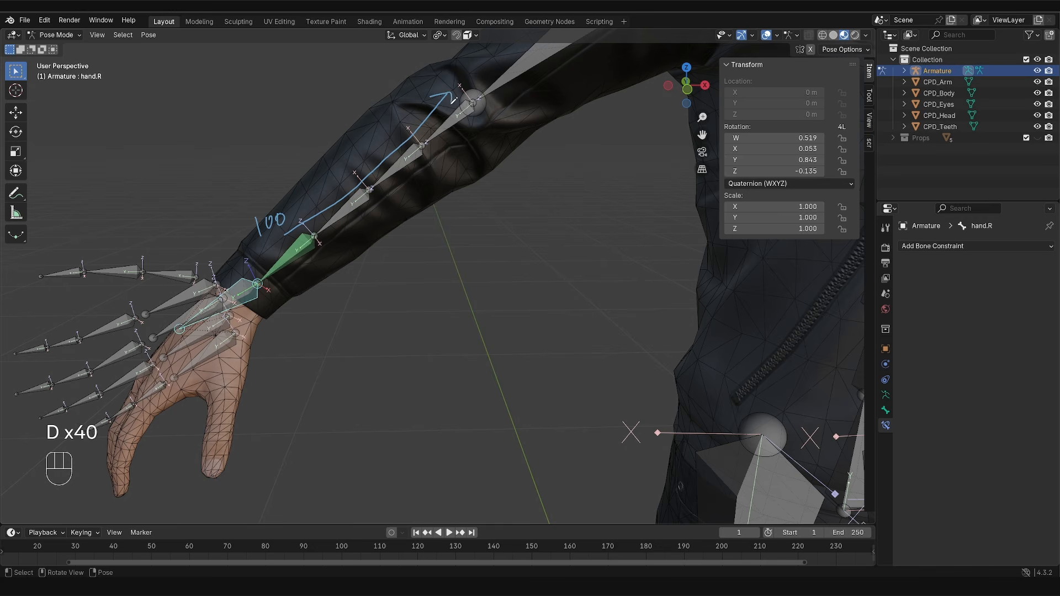
Step: Undo the last annotation stroke and write 66 and 33 beside the next two twist bones toward the elbow
key("ctrl+z")
key("d")
mouse_move(322, 175)
left_mouse_down()
mouse_move(314, 190)
mouse_move(330, 183)
left_mouse_up()
mouse_move(365, 132)
left_mouse_down()
mouse_move(362, 153)
mouse_move(386, 134)
mouse_move(376, 153)
left_mouse_up()
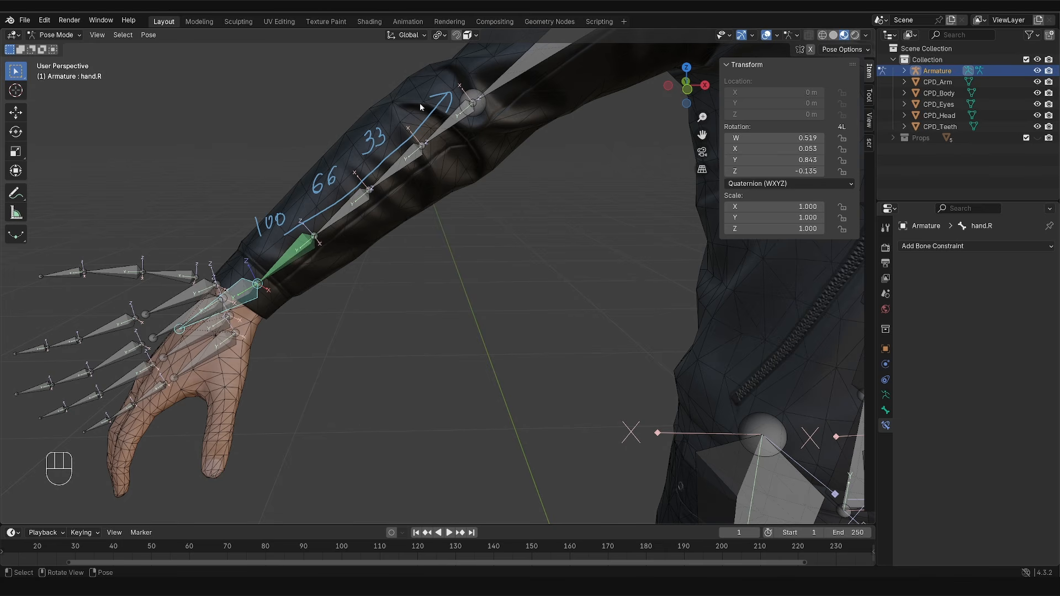
Step: Erase the forearm annotations and clear the rotation of the hand.R bone
key("d")
right_click_drag(423, 91, 276, 223)
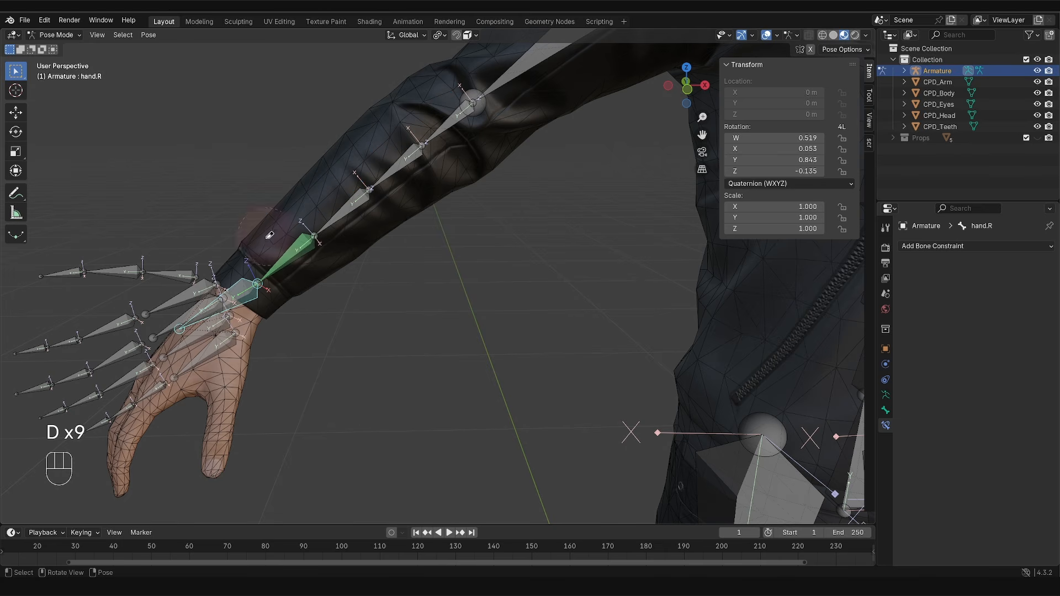
key("alt+r")
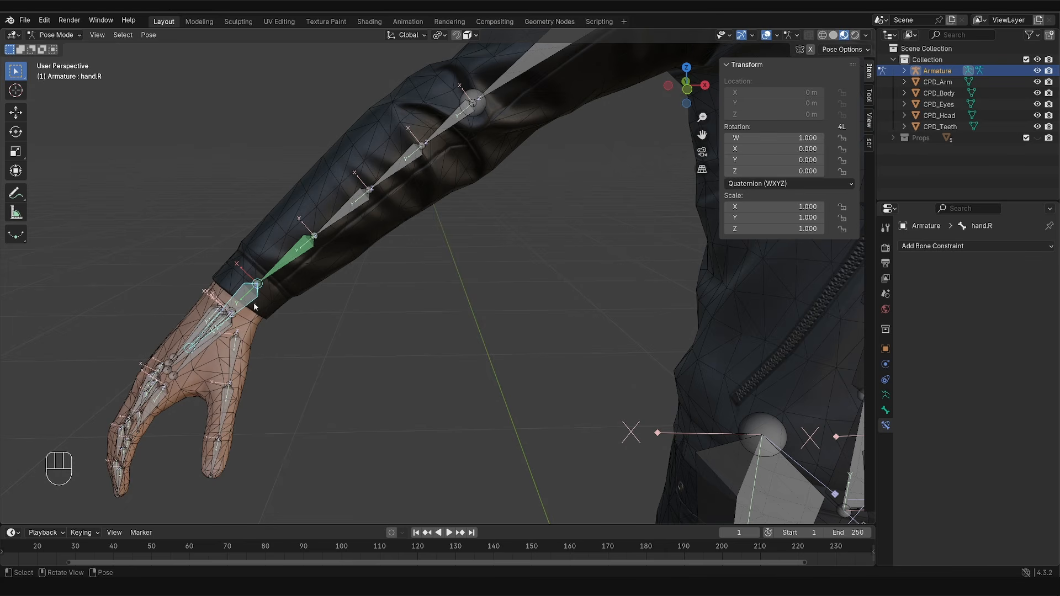
Step: Add a Copy Rotation constraint to lower_arm.R.003 with hand.R as its target bone
left_click(343, 212, "shift")
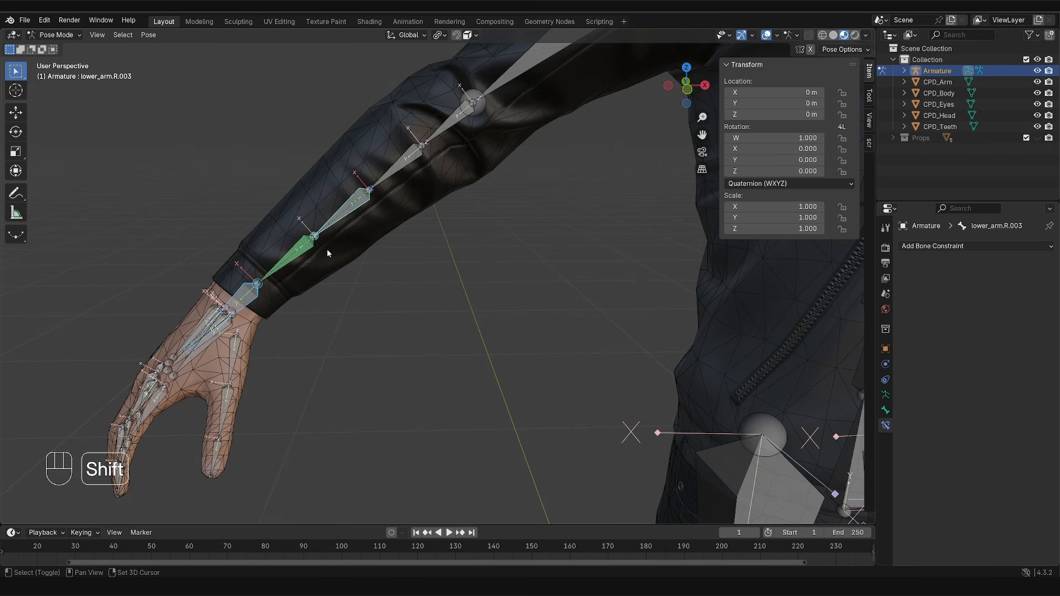
key("shift+ctrl+c")
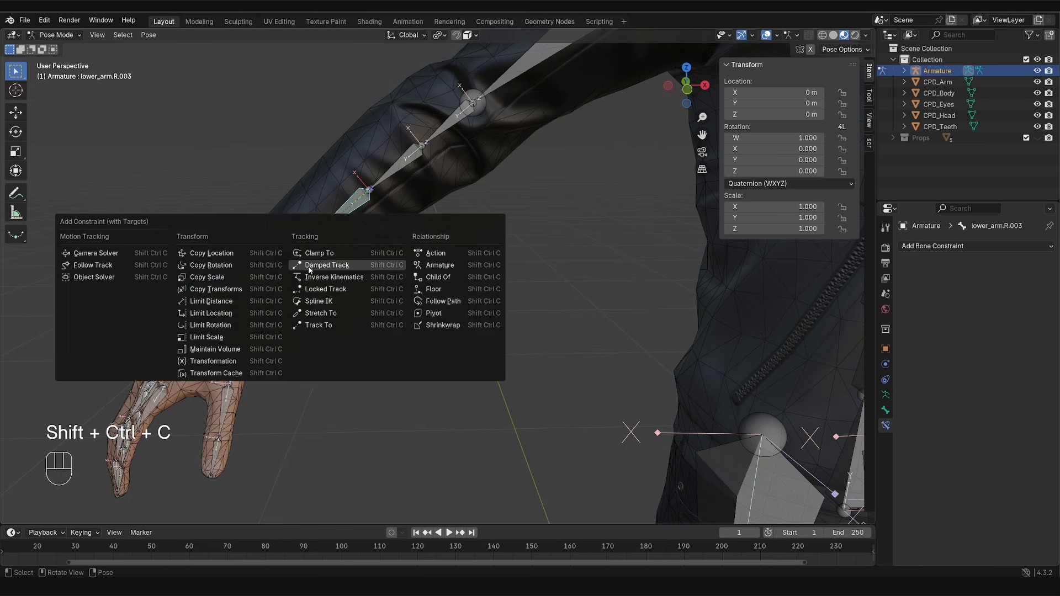
left_click(237, 269)
Step: Set both the target and owner spaces of lower_arm.R.003's Copy Rotation constraint to Local Space
left_click(999, 368)
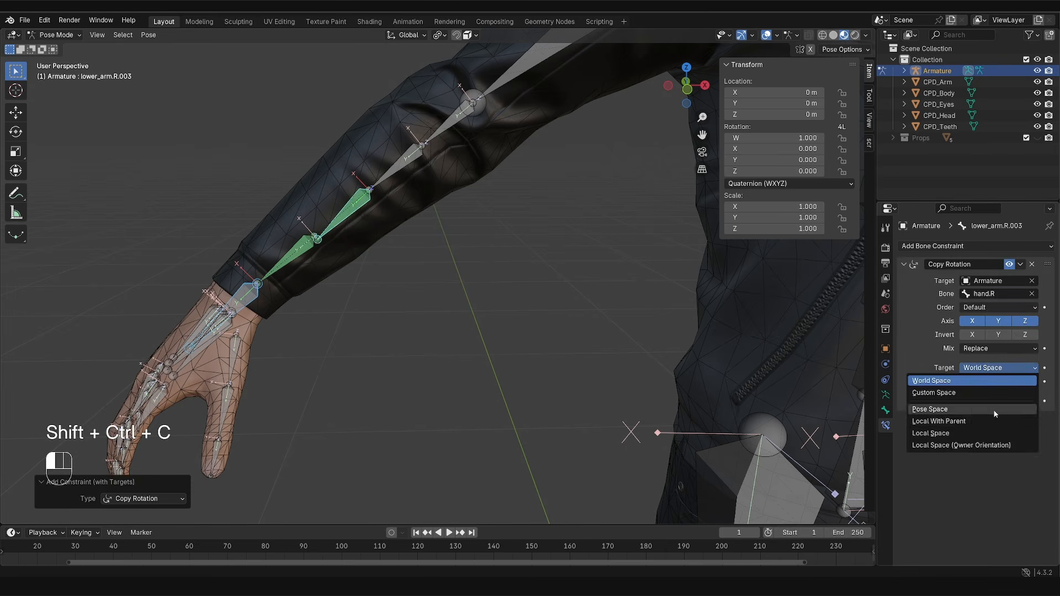
left_click(994, 434)
left_click(994, 385)
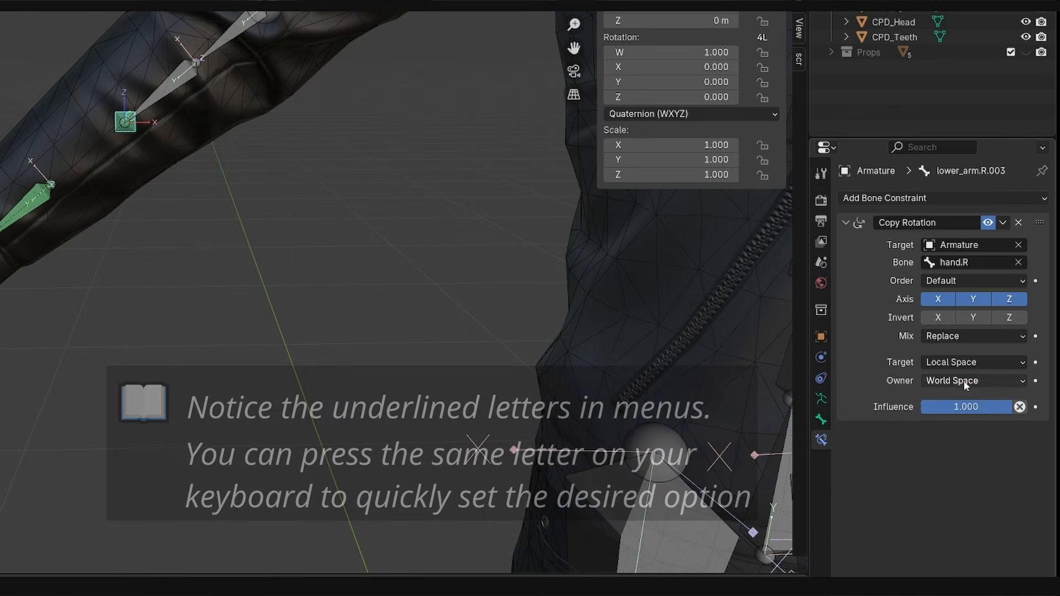
left_click(994, 384)
key("s")
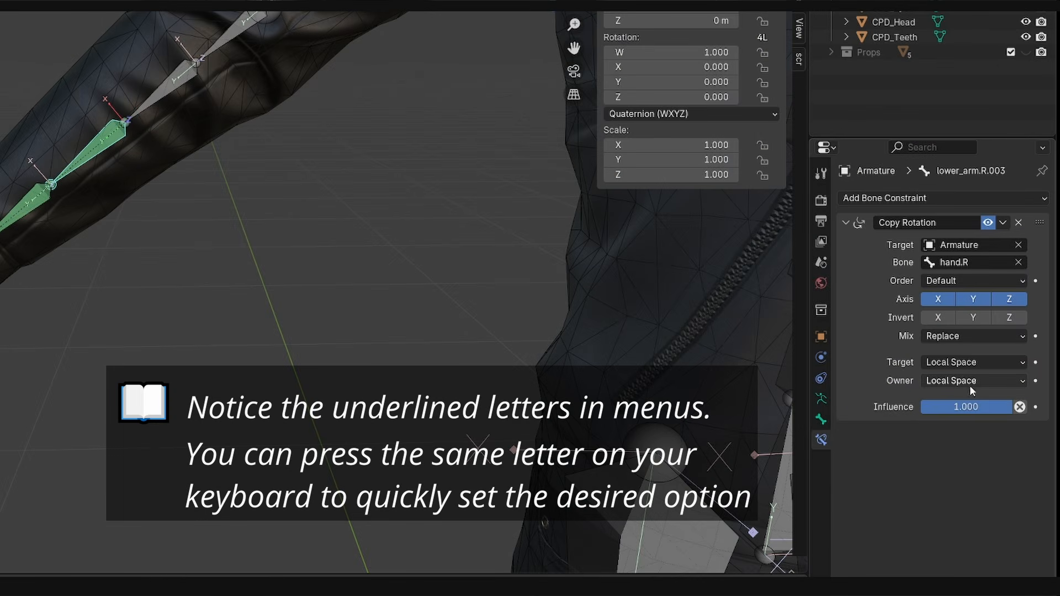
left_click(966, 384)
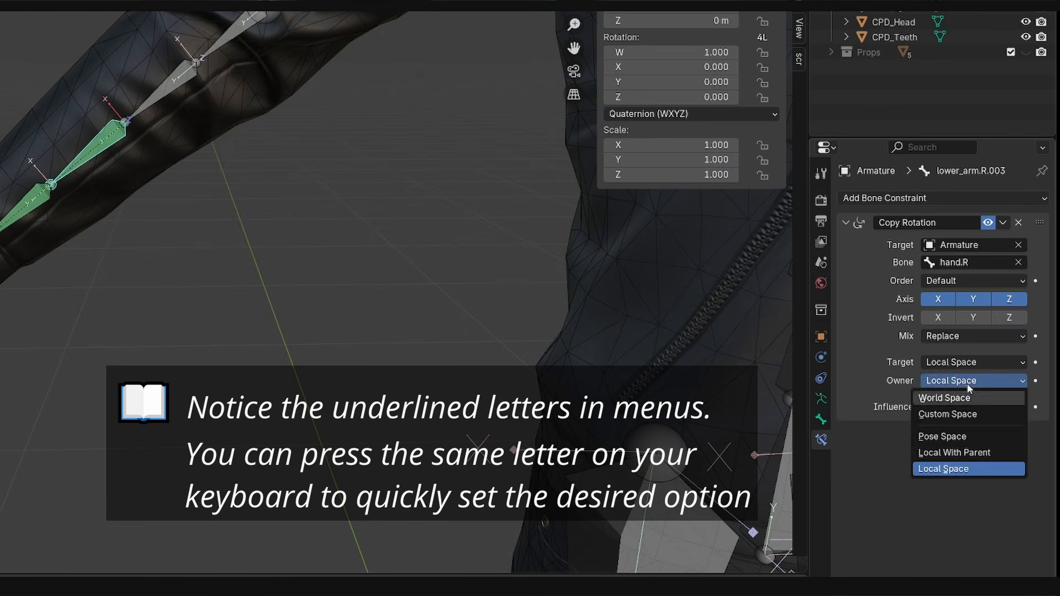
key("w")
left_click(966, 381)
key("l")
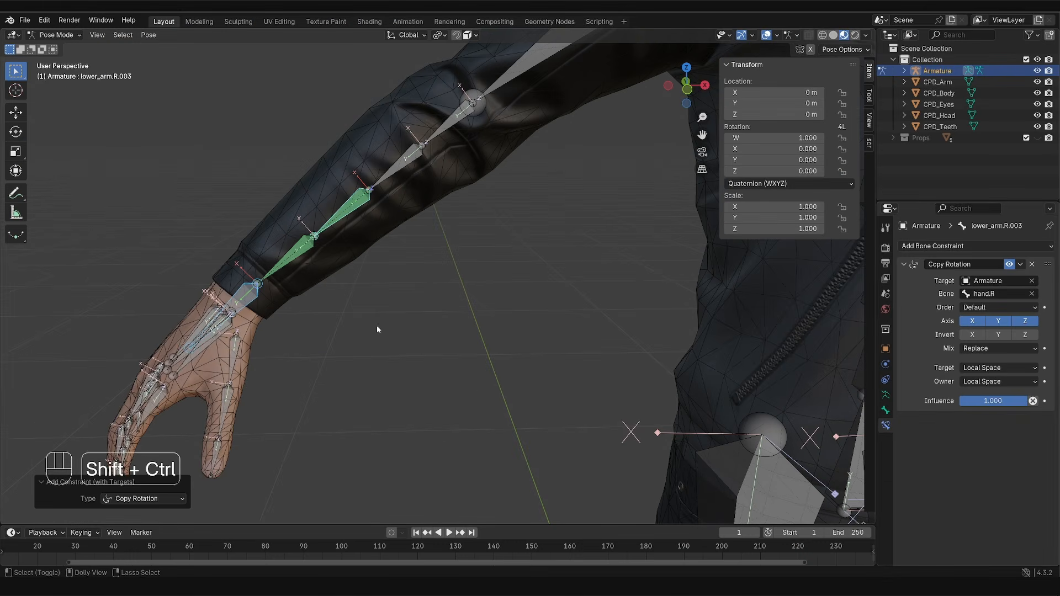
Step: Add a Damped Track constraint targeting hand.R to lower_arm.R.003 and set its Copy Rotation influence to 0.66
key("shift+ctrl+c")
left_click(448, 327)
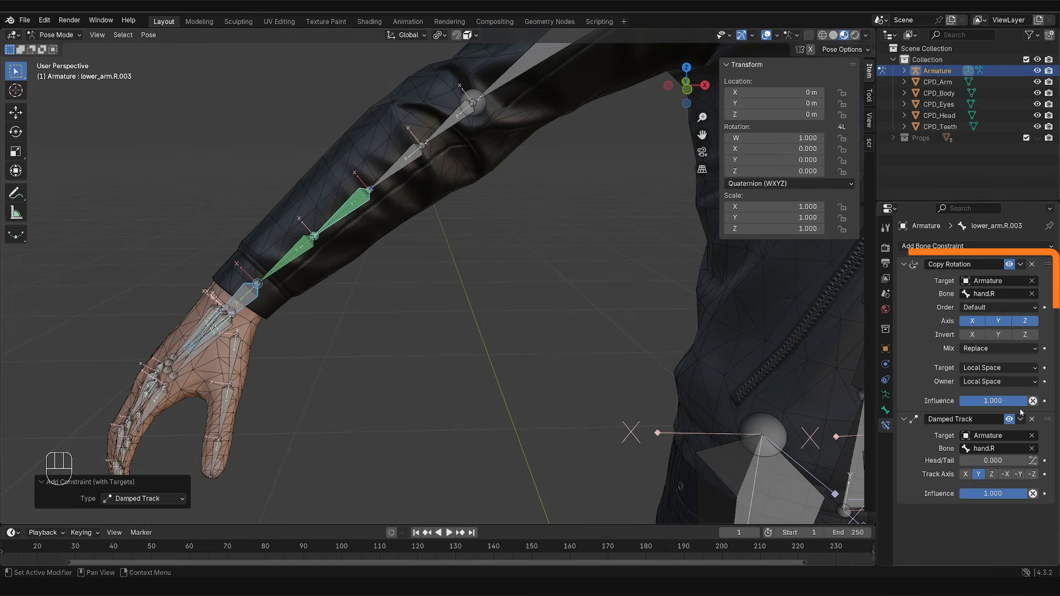
mouse_move(993, 401)
left_mouse_down()
mouse_move(937, 401)
mouse_move(1002, 401)
left_mouse_up()
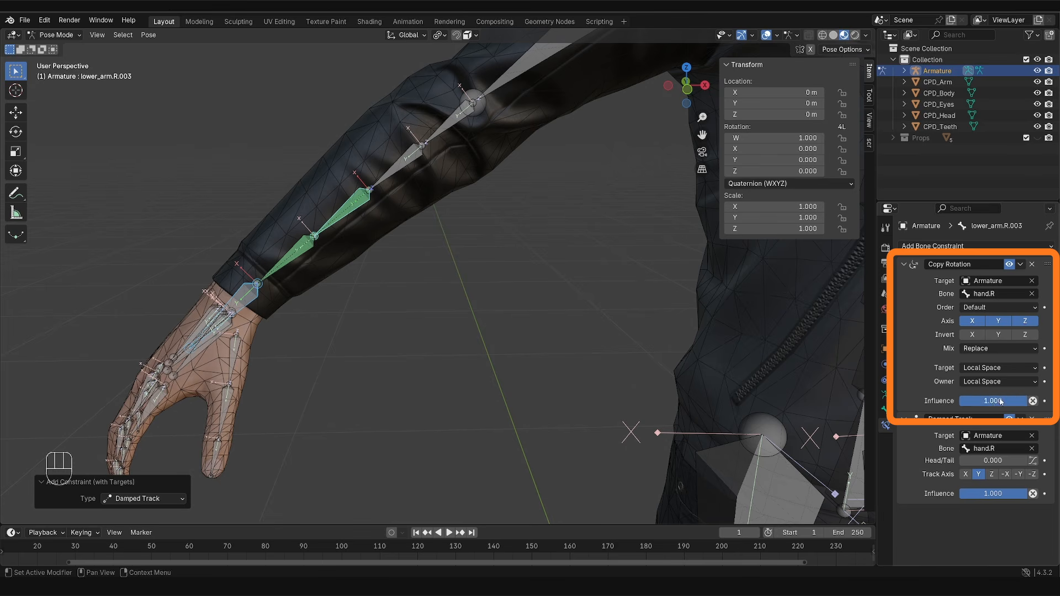
left_click(1002, 399)
type("0.56")
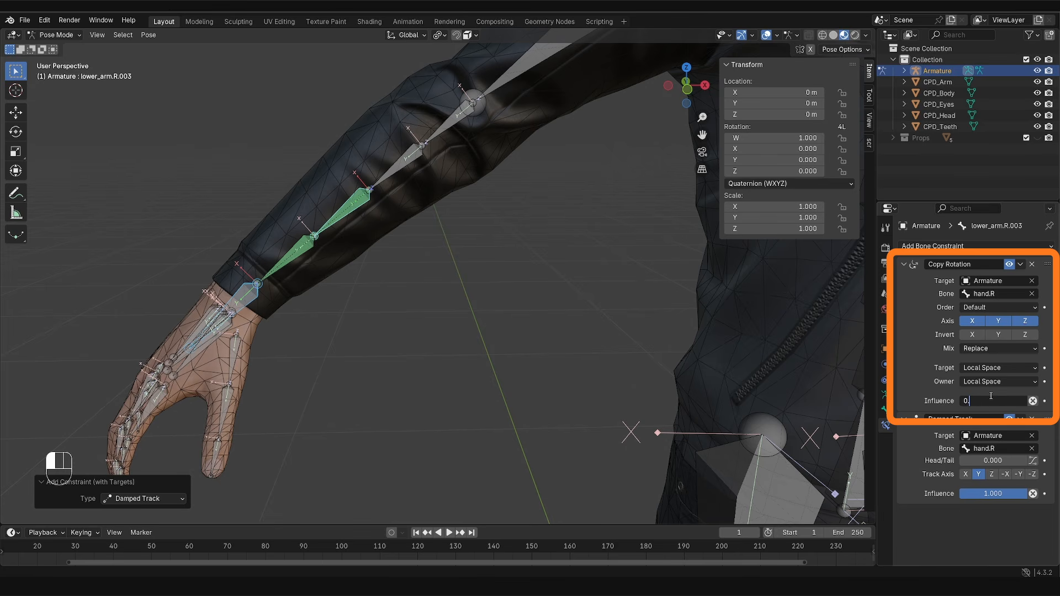
key("Return")
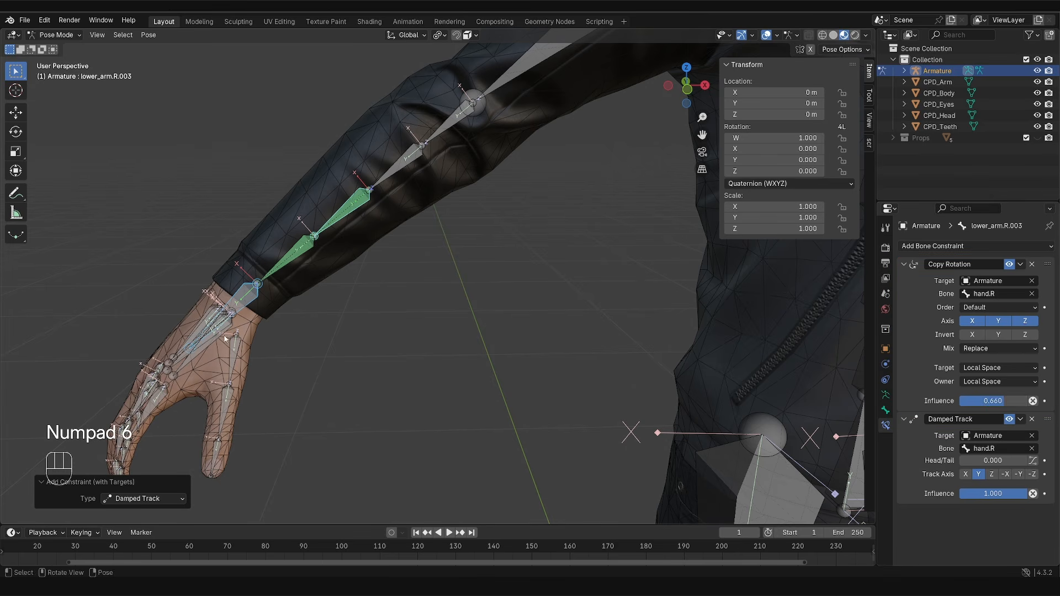
Step: Test the twist by rotating hand.R in trackball mode by about -80.2° and -47°, and clear the bone's rotation
left_click(238, 305)
key("r")
key("r")
right_click(298, 260)
scroll(298, 249, "up", 3)
key("r")
key("r")
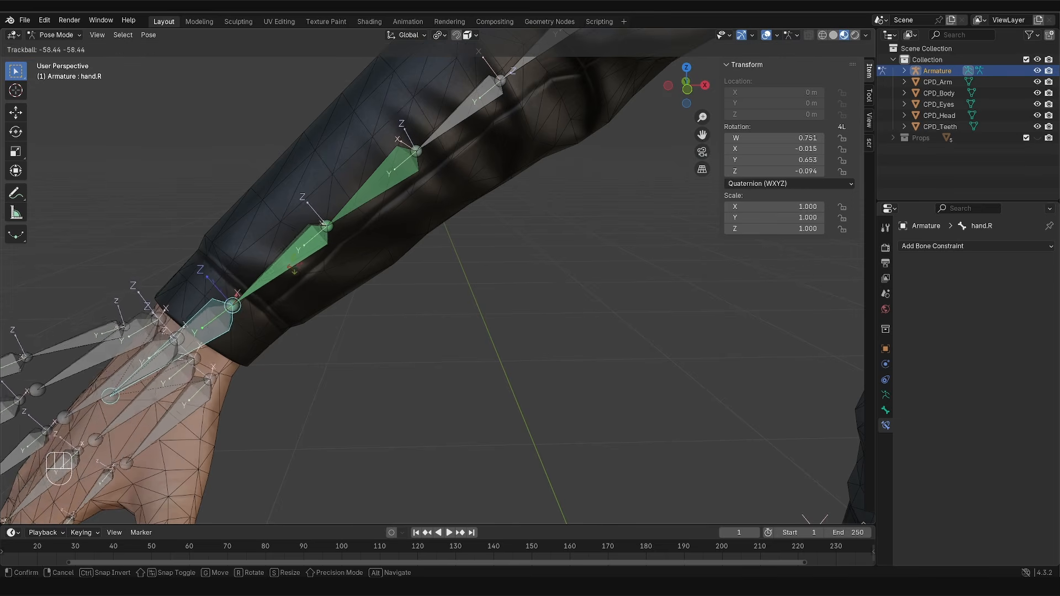
left_click(327, 234)
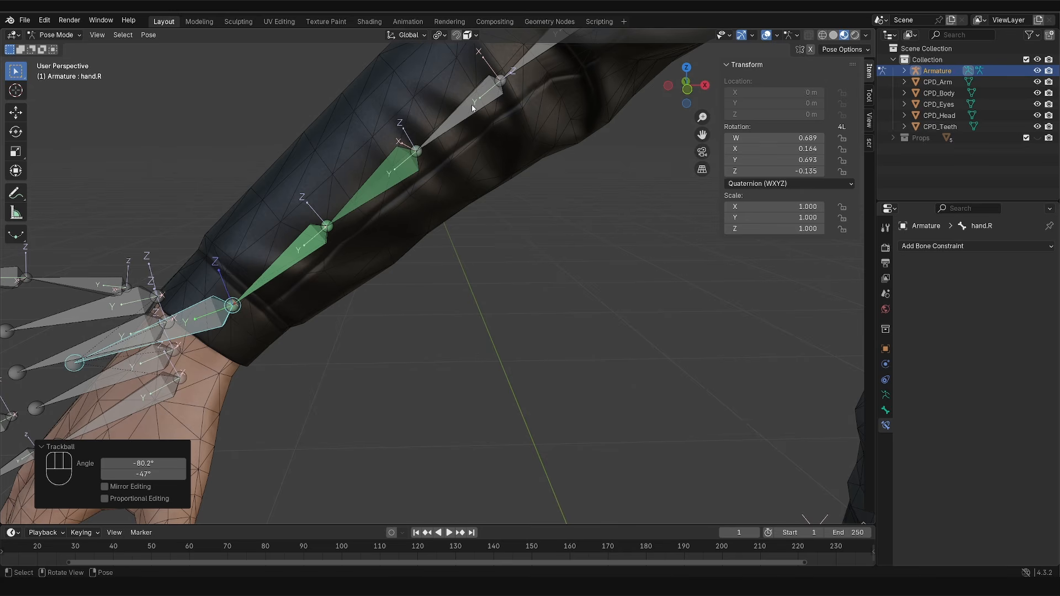
key("alt+r")
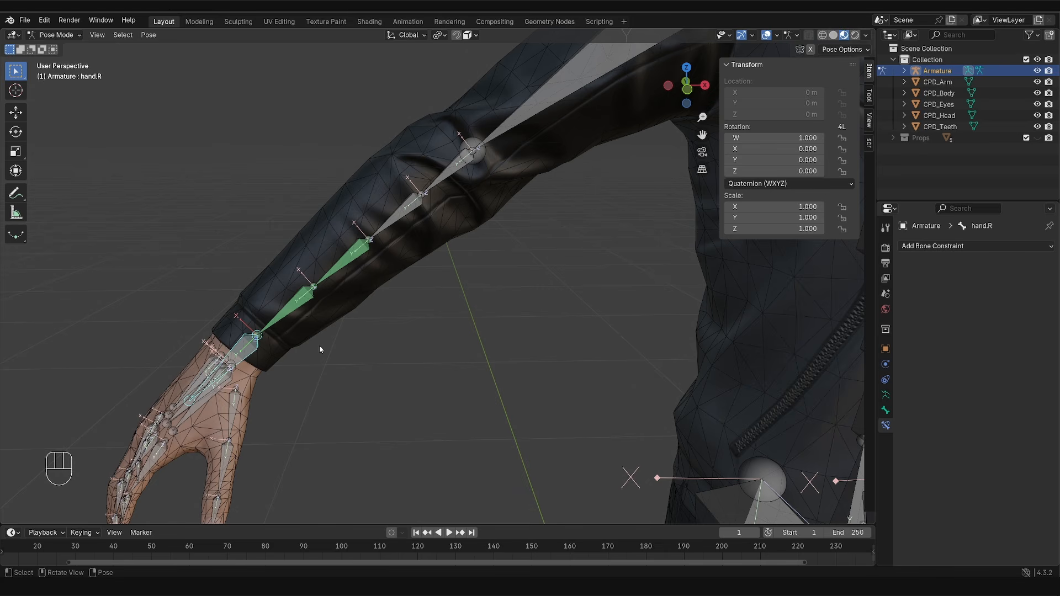
Step: Clear all pose constraints from the lower_arm.R.003 bone
left_click(349, 260)
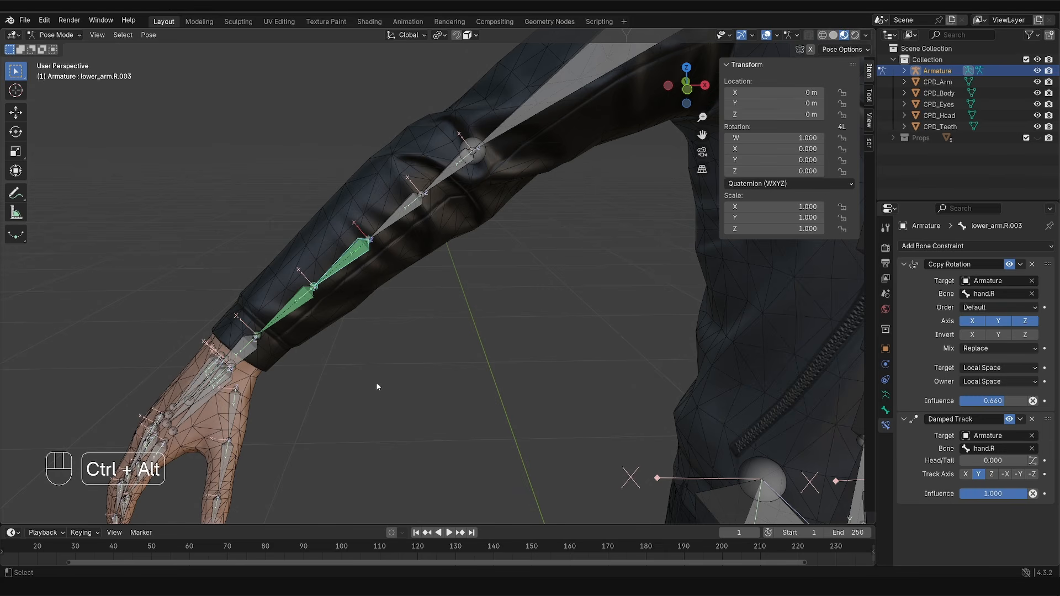
key("ctrl+alt+c")
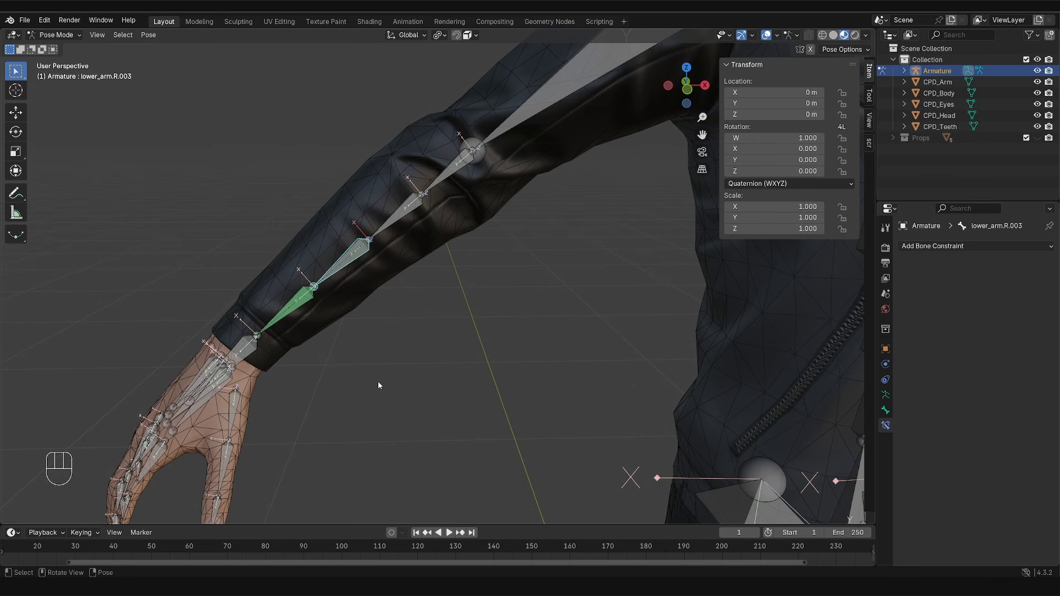
Step: Copy the constraints of lower_arm.R.004 to the lower_arm.R.001, lower_arm.R.002 and lower_arm.R.003 bones
left_click(434, 185)
left_click(386, 226, "shift")
key("z")
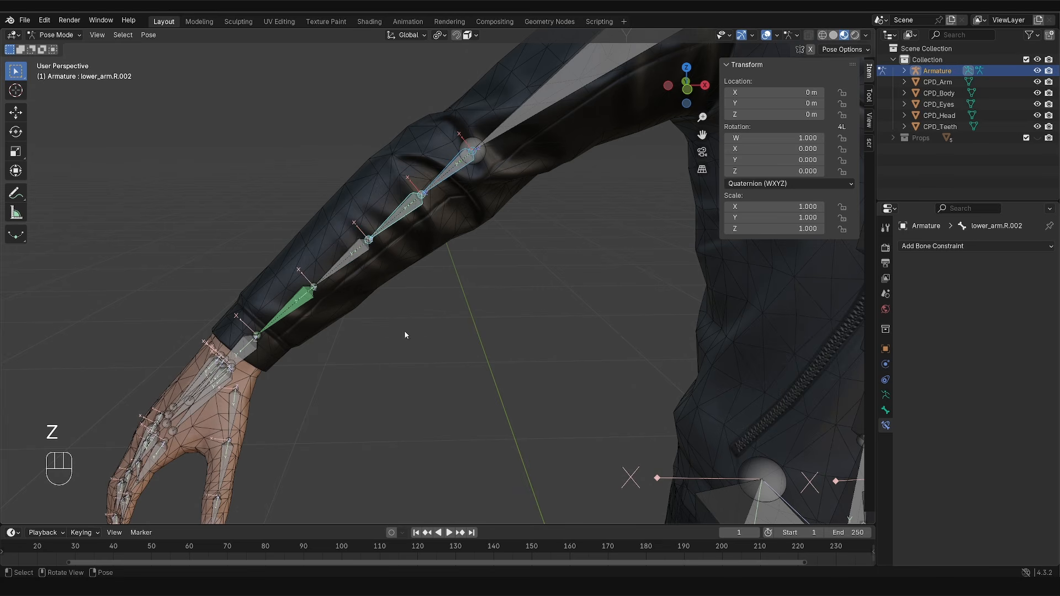
left_click(345, 266, "shift")
left_click(295, 302, "shift")
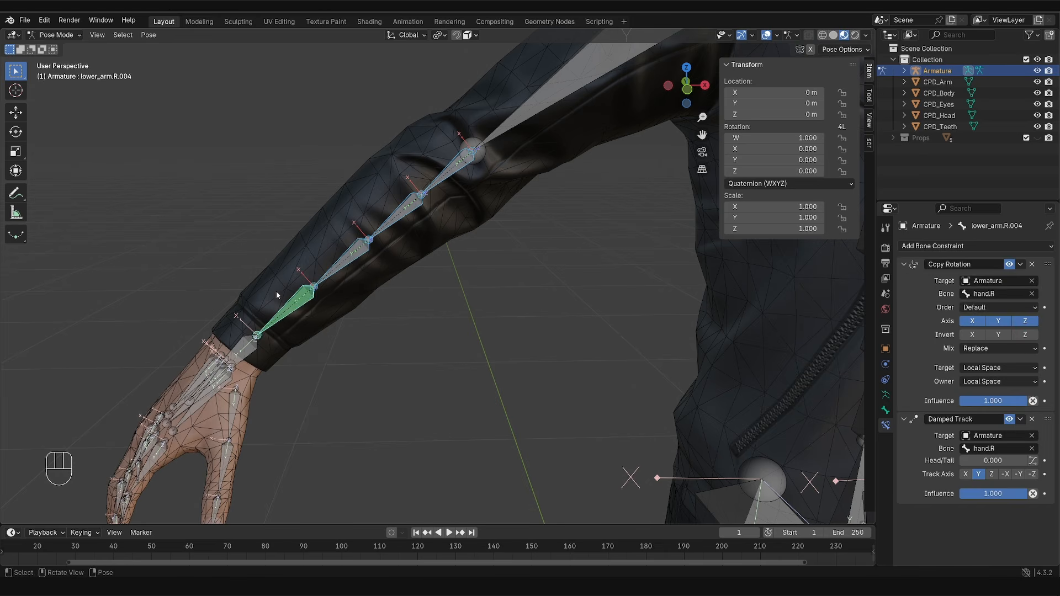
left_click(148, 34)
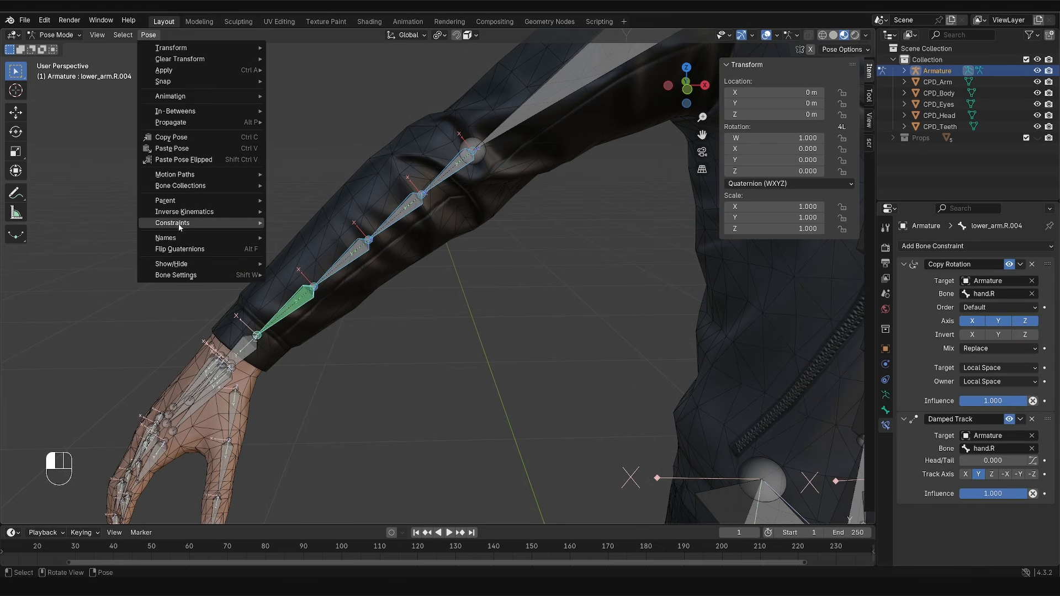
mouse_move(217, 224)
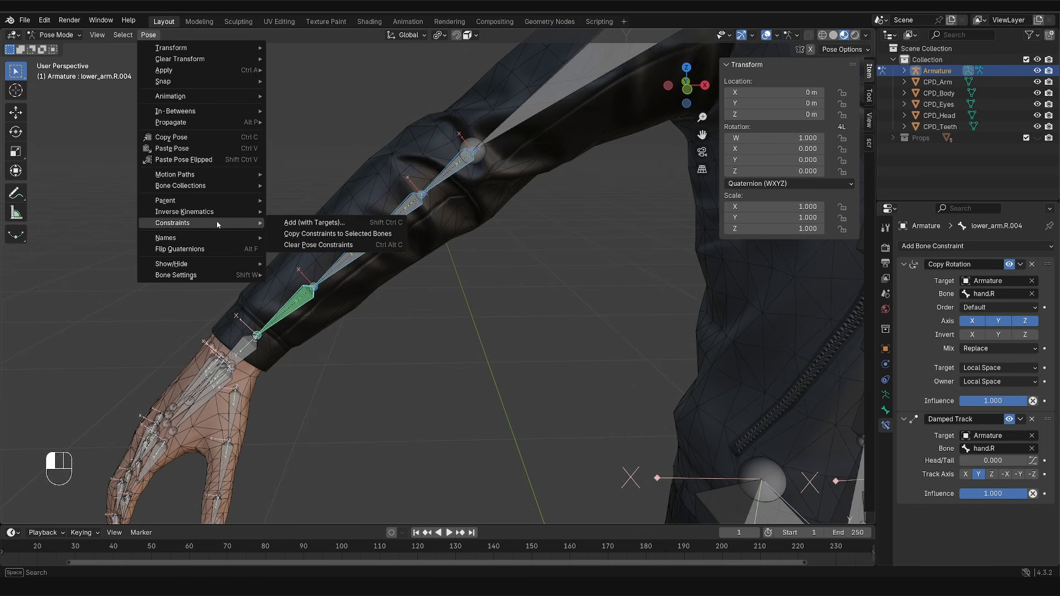
left_click(369, 234)
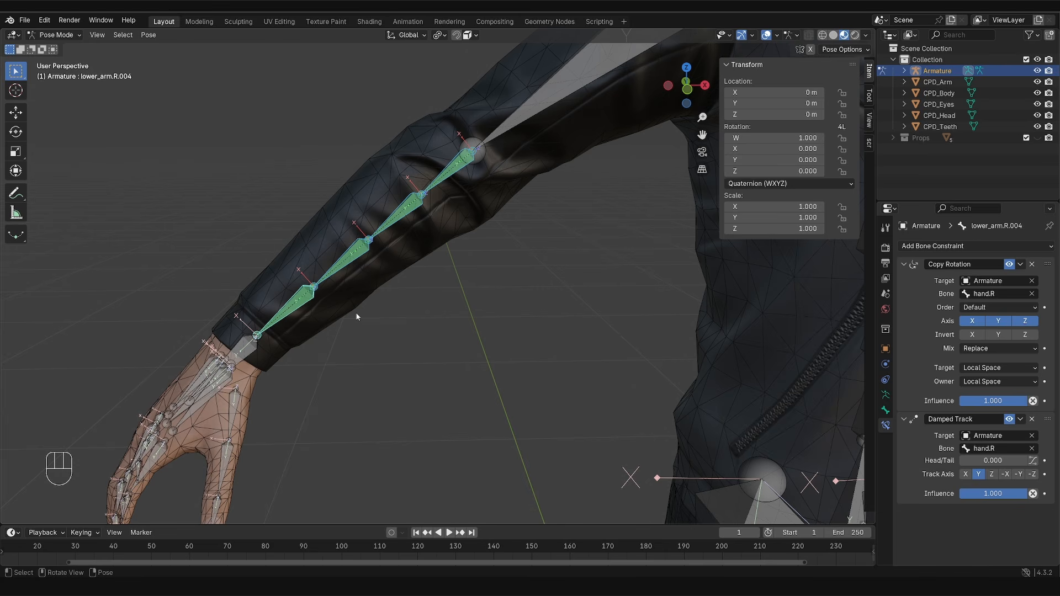
Step: Set the Copy Rotation influence of lower_arm.R.003 to 0.66
left_click(328, 276)
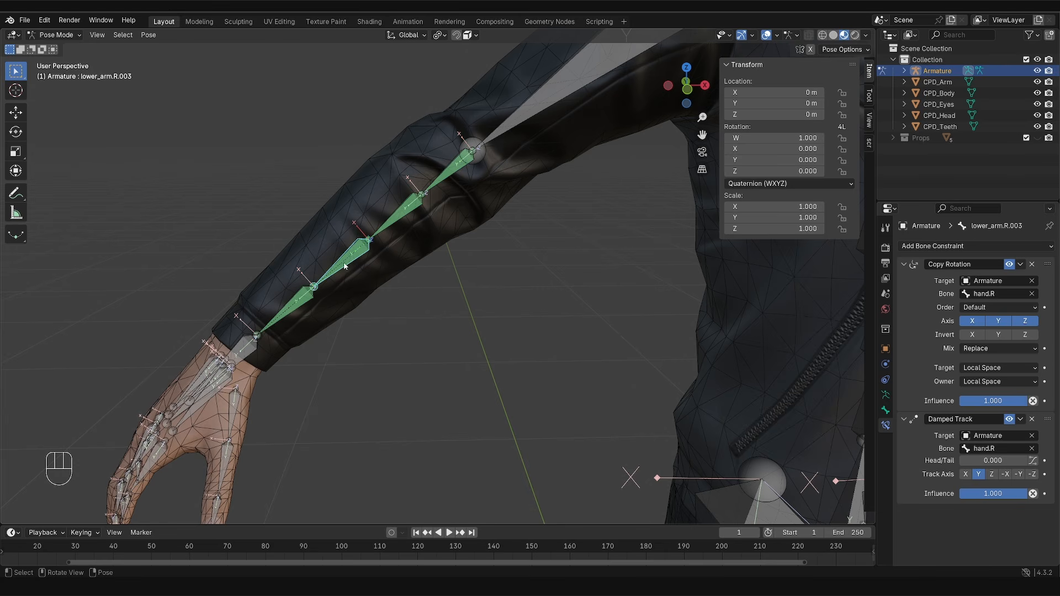
key("KP_6")
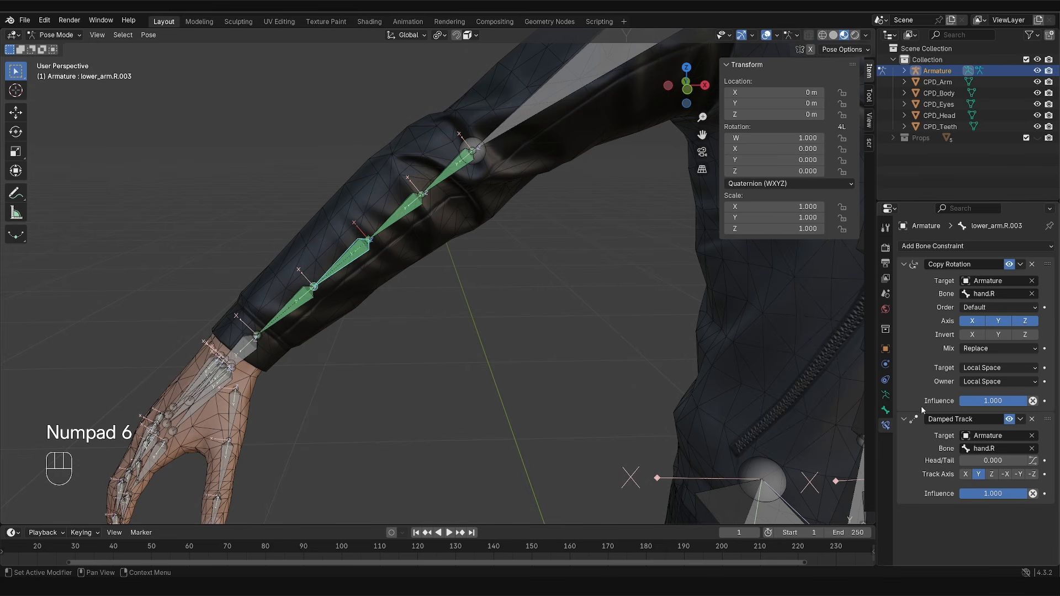
left_click(976, 408)
type("0")
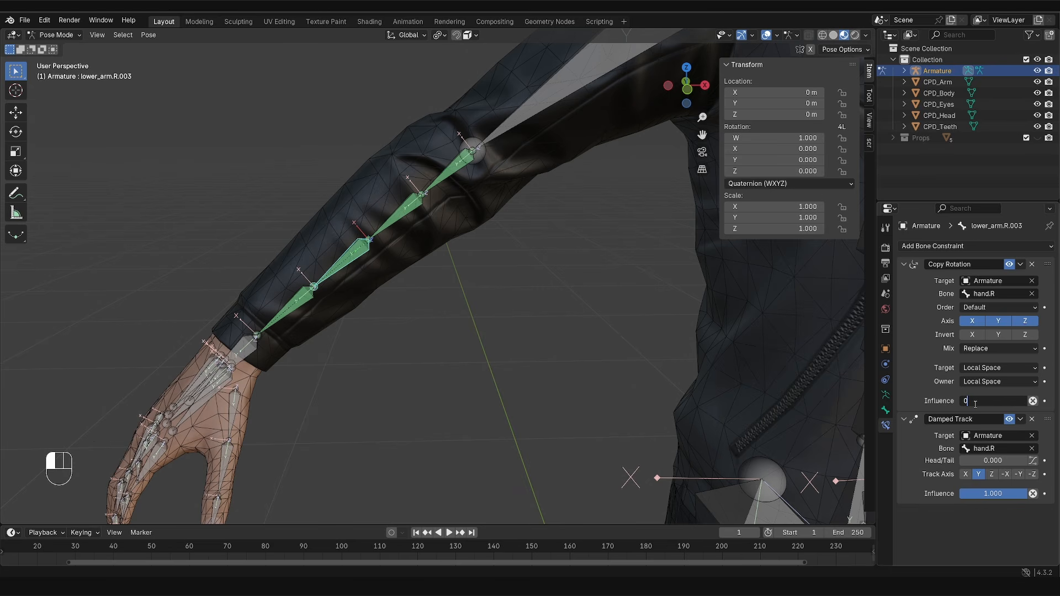
type(".6")
key("Return")
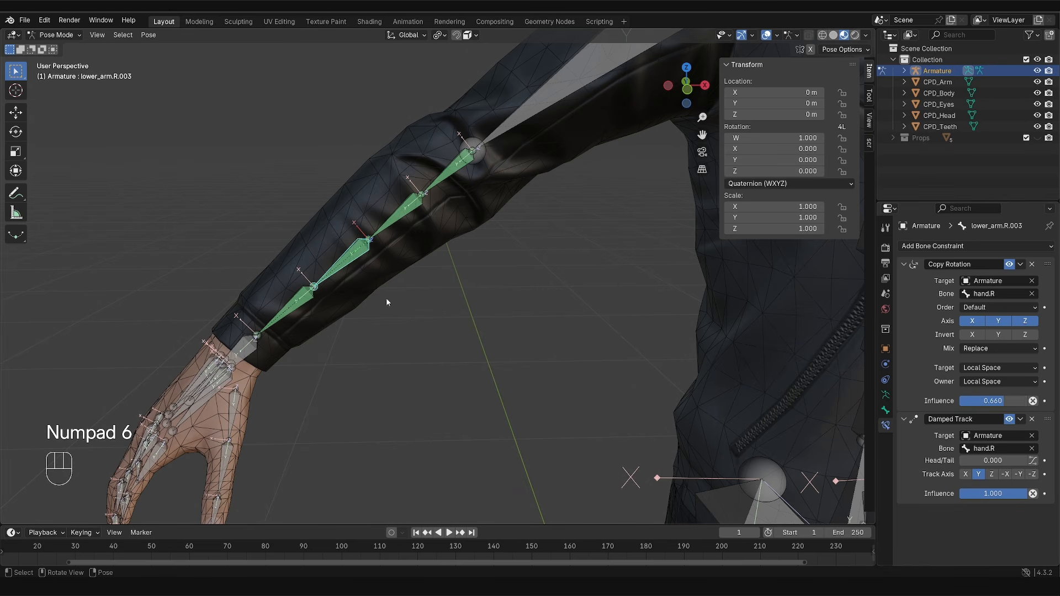
Step: Set the Copy Rotation influence of lower_arm.R.002 to 0.33
left_click(395, 217)
left_click(1000, 403)
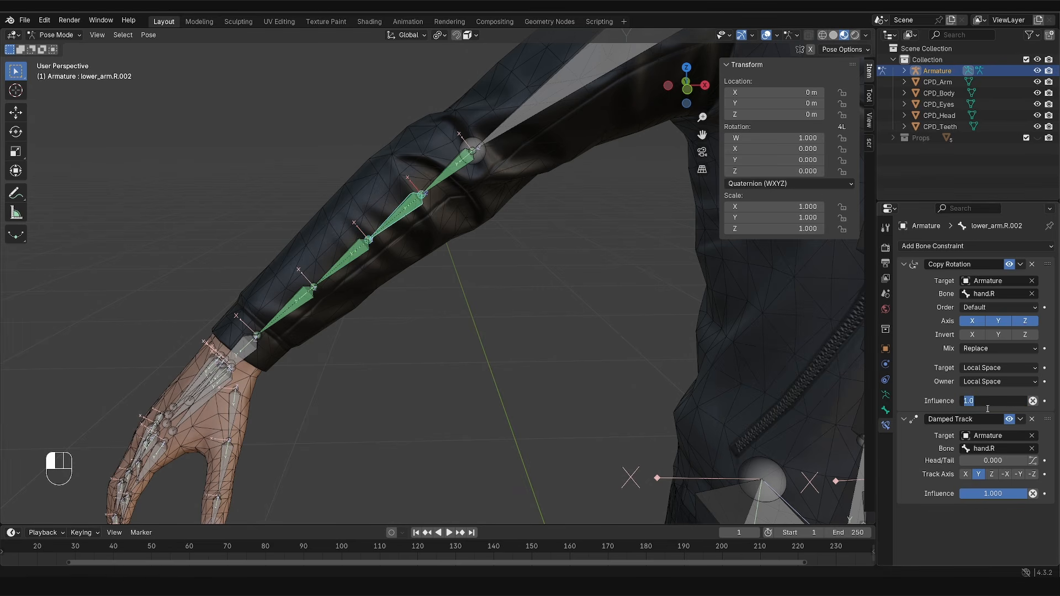
type("0.33")
left_click(985, 407)
Step: Set the Copy Rotation influence of lower_arm.R.001, the twist bone nearest the elbow, to 0.1
left_click(450, 173)
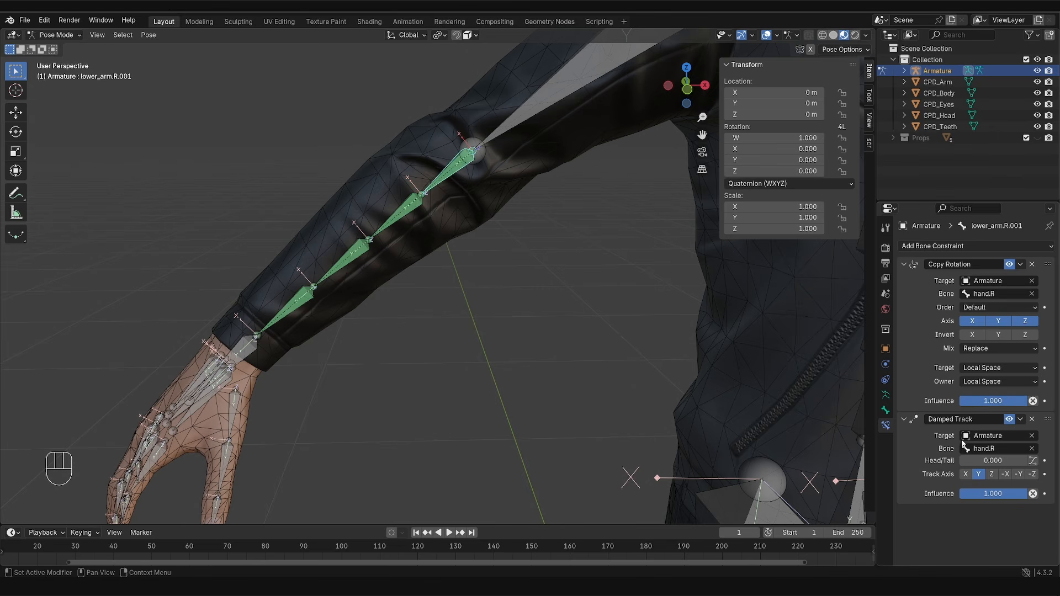
left_click_drag(1011, 405, 959, 404)
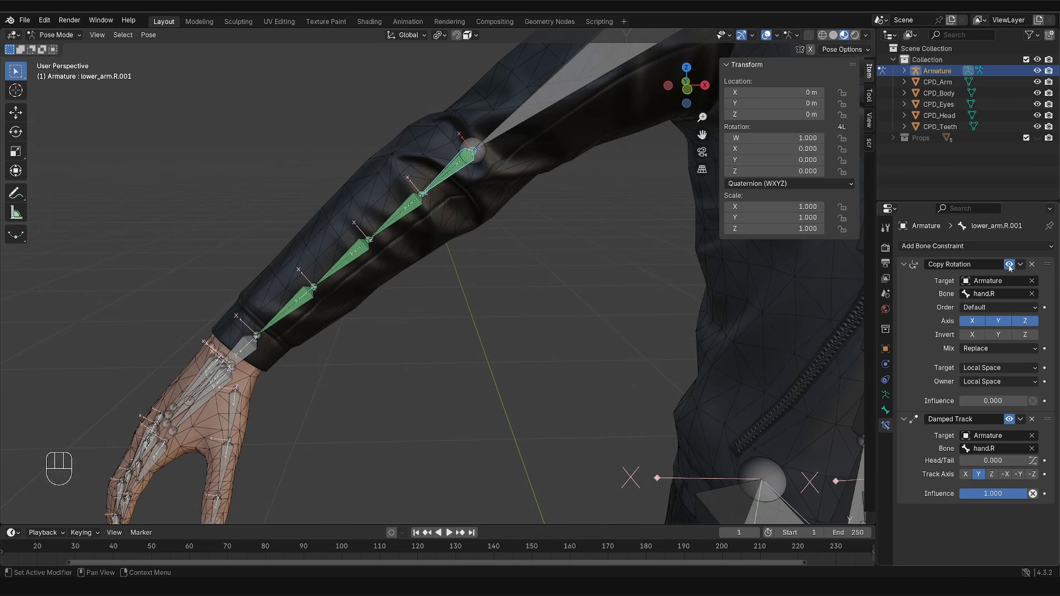
left_click(1003, 403)
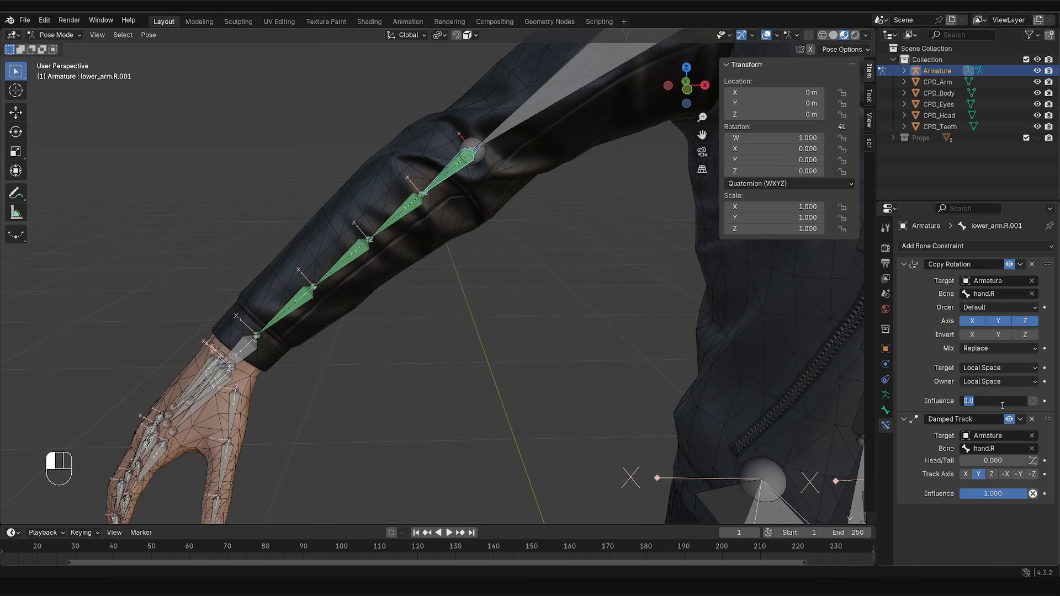
type("0.1")
key("Return")
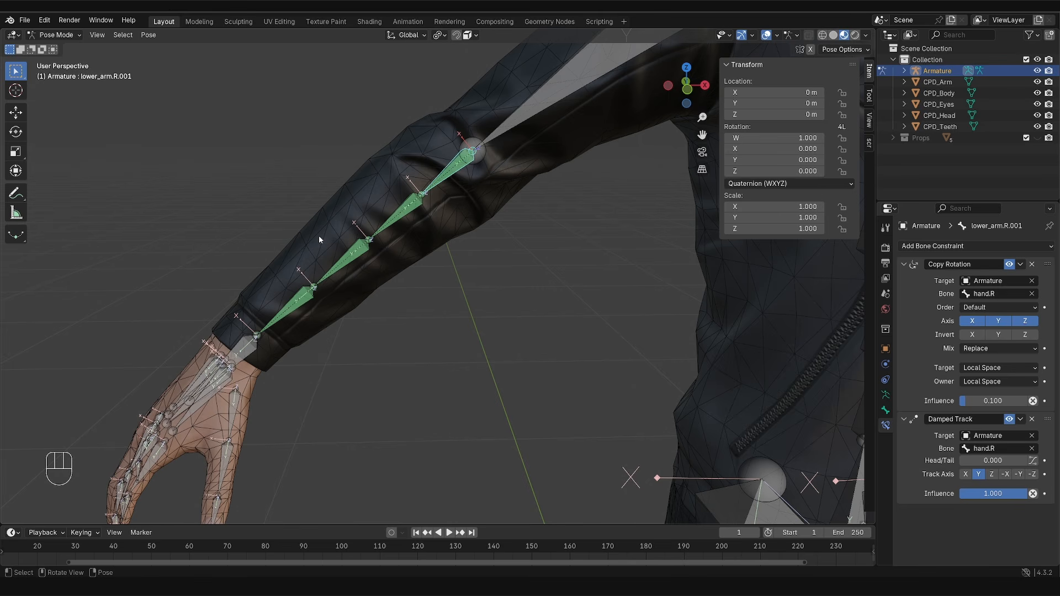
Step: Try a trackball rotation of the hand.R bone to test the graded forearm twist, and cancel it
left_click(253, 349)
middle_click_drag(253, 349, 300, 352)
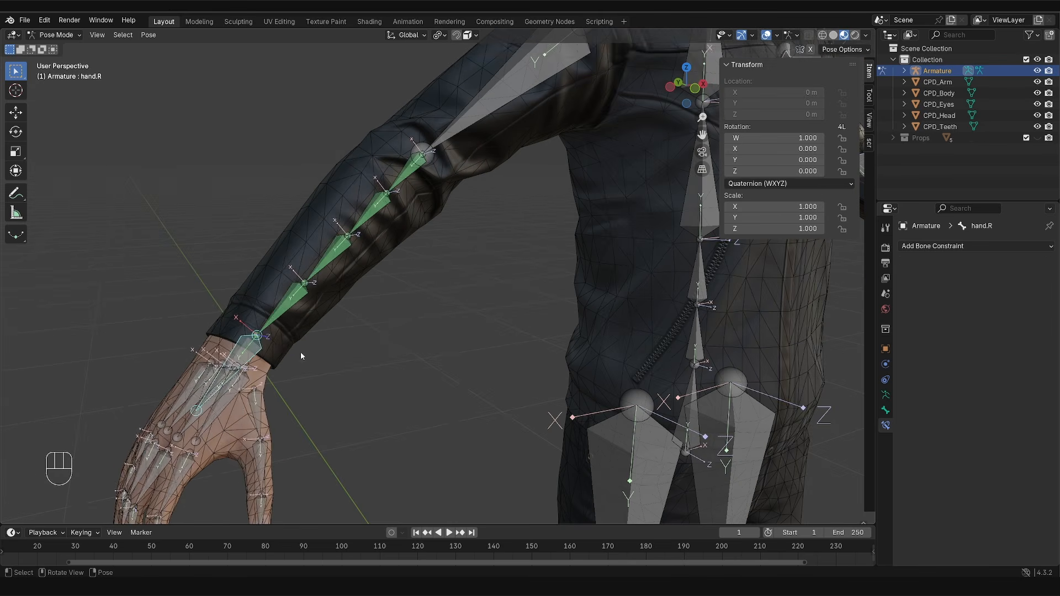
key("r")
key("r")
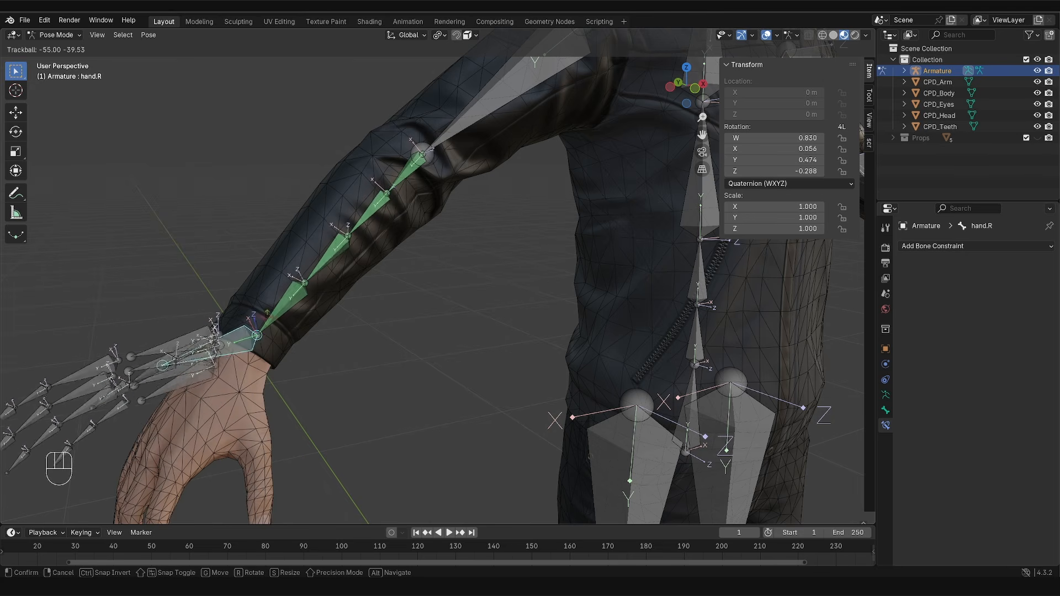
right_click(308, 343)
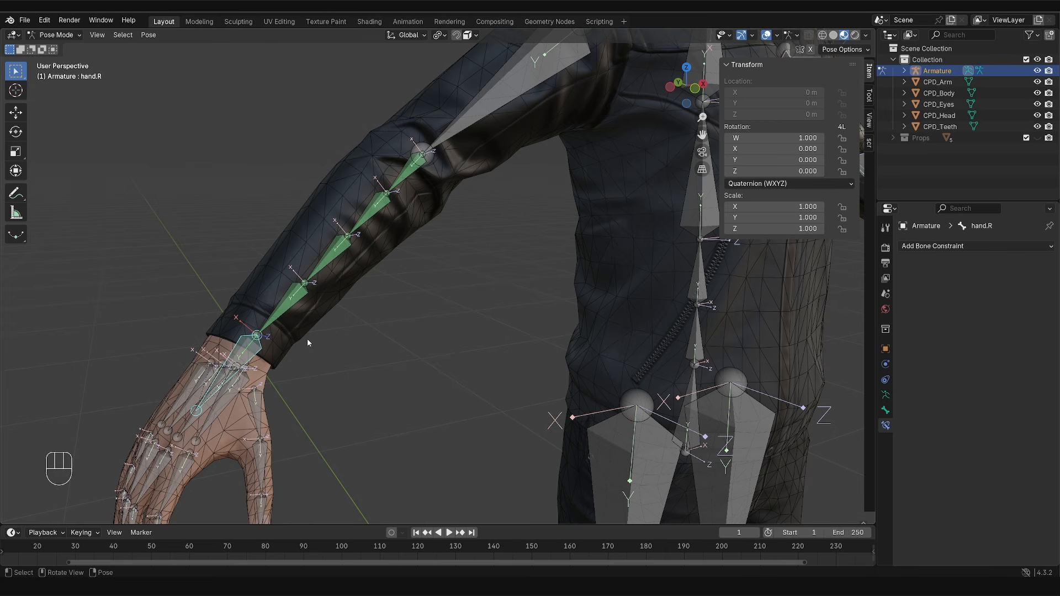
Step: Reveal the hidden lower_arm.R bone and turn off its Deform option
key("alt")
key("alt+h")
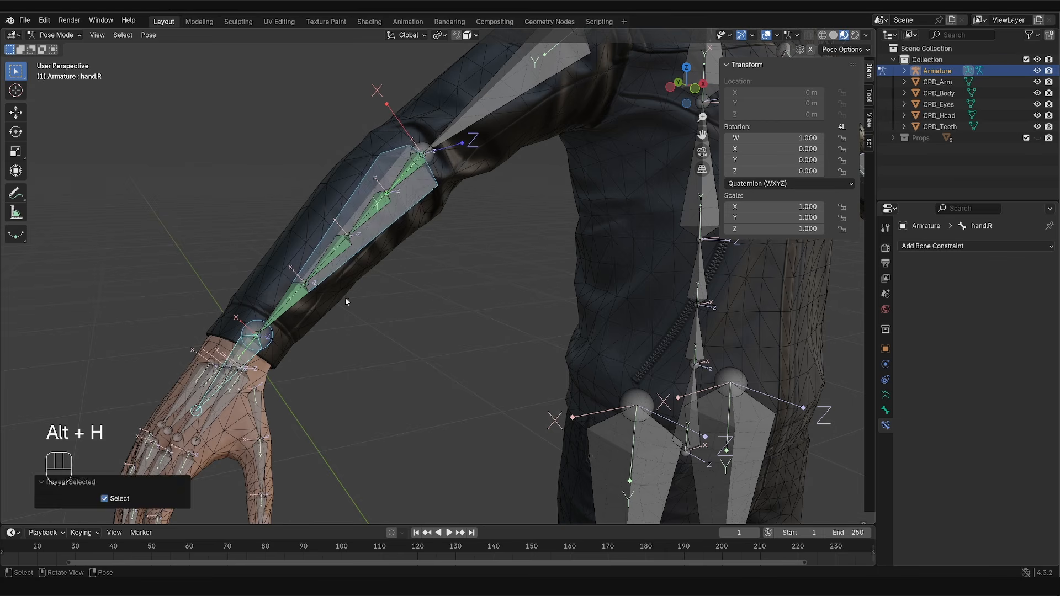
left_click(886, 410)
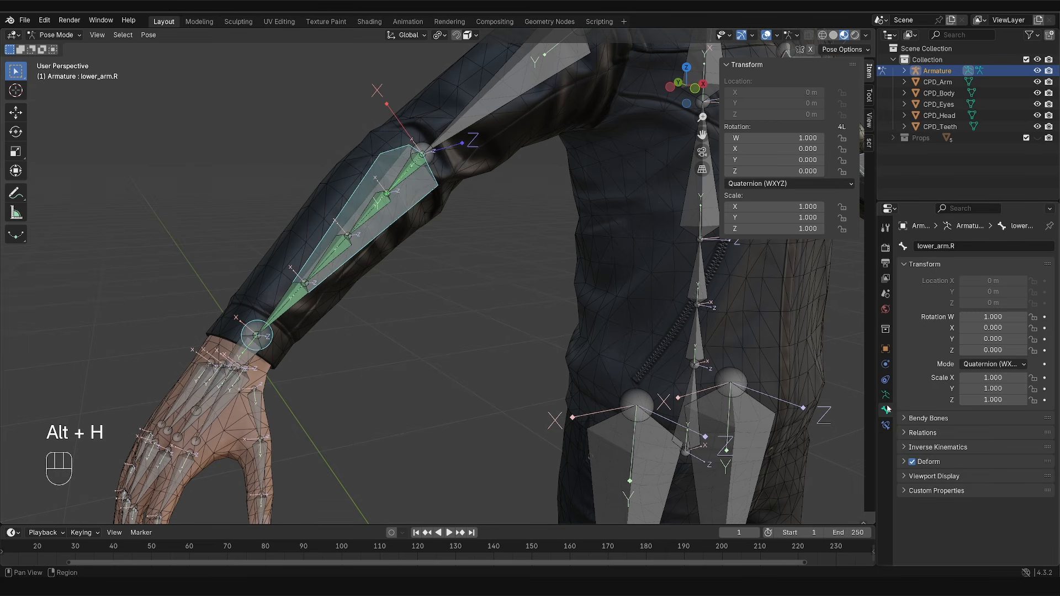
left_click(913, 462)
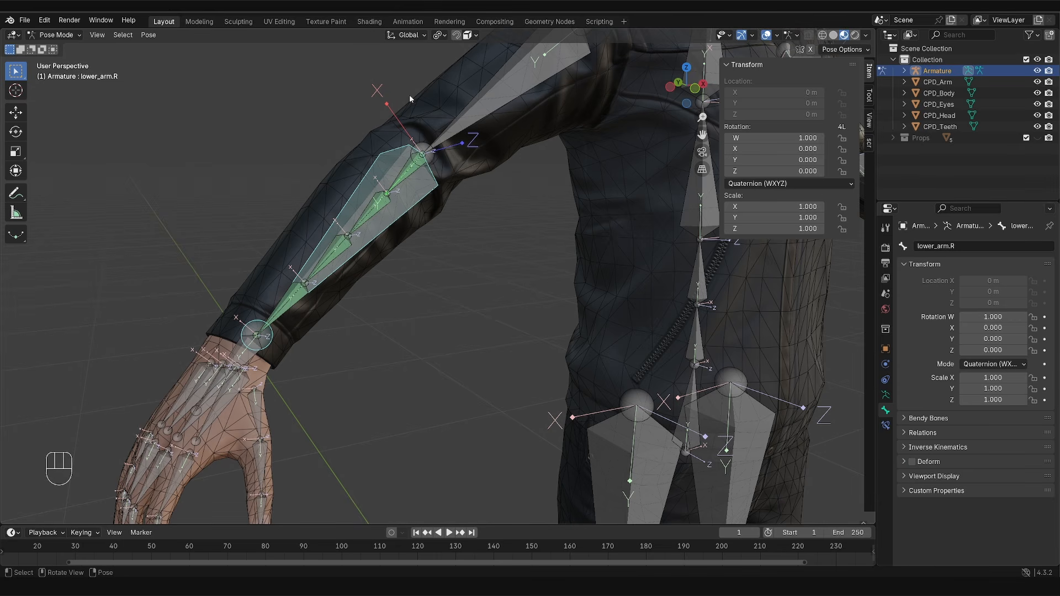
key("d")
left_click_drag(431, 162, 262, 334)
right_click_drag(258, 337, 469, 147)
key("F2")
Step: In Object Mode, select all the character meshes with the armature active and parent them to it with automatic weights
key("Tab")
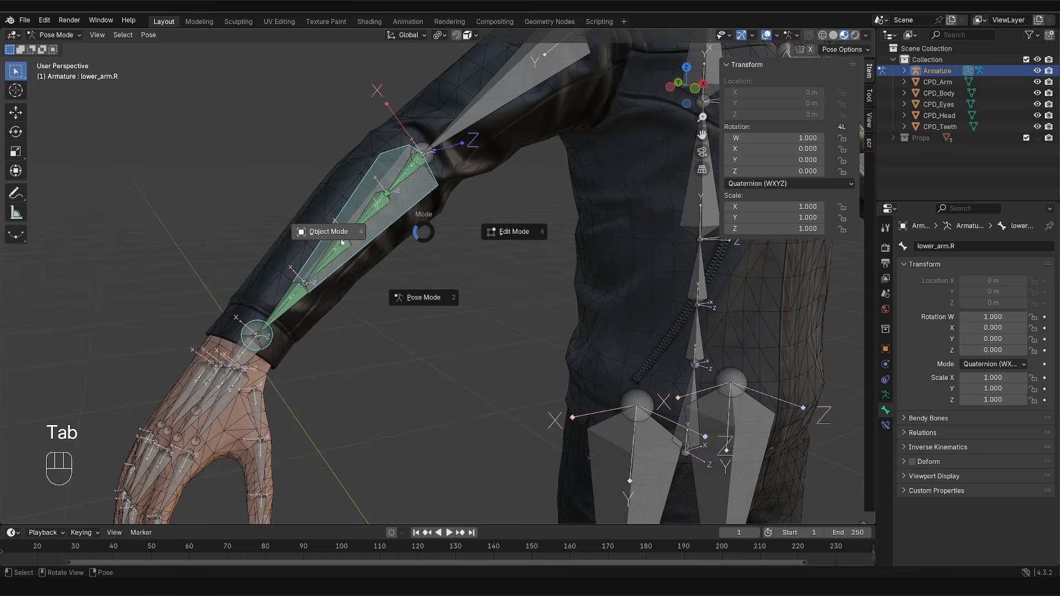
left_click(293, 207)
left_click(306, 205)
key("a")
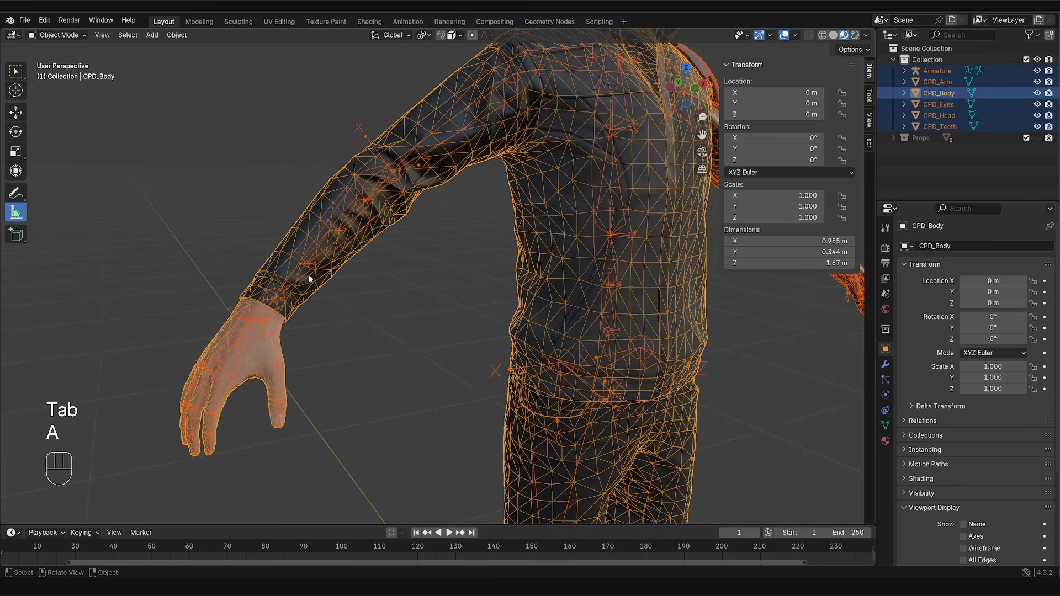
left_click(295, 270, "shift")
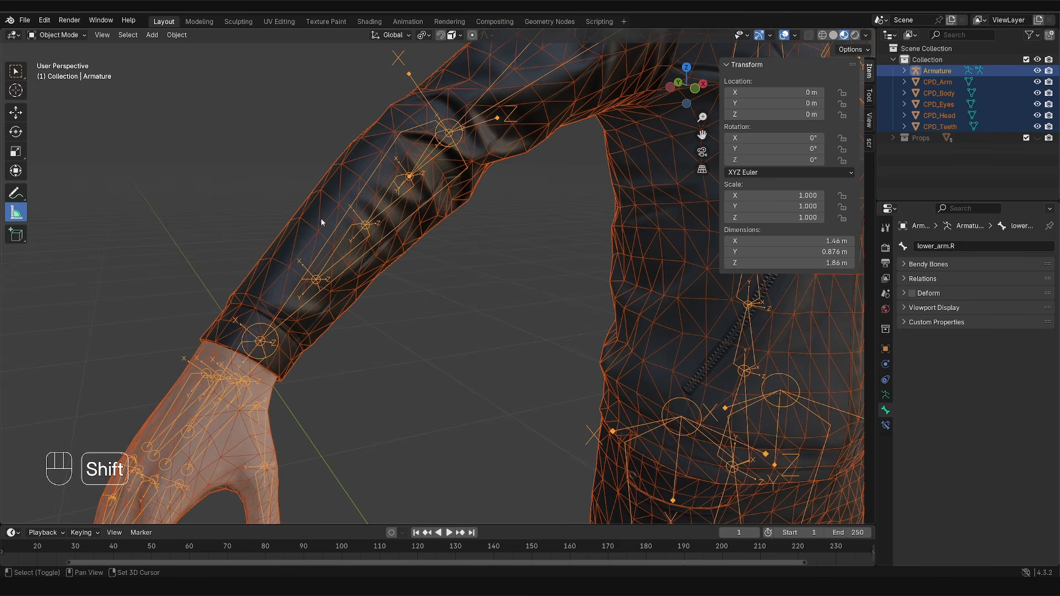
key("ctrl+p")
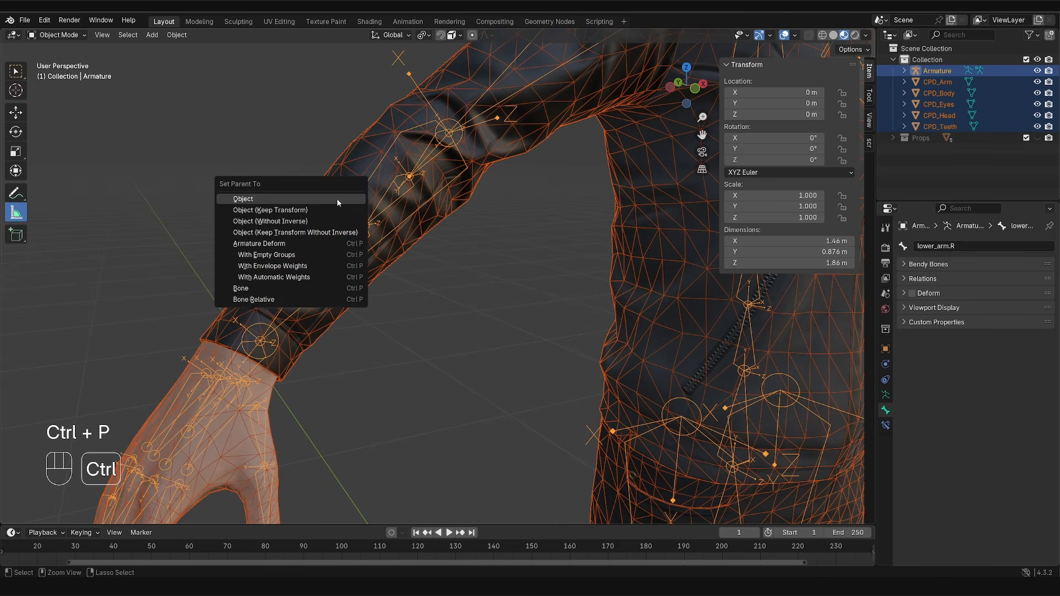
left_click(320, 277)
Step: Switch the armature to Pose Mode and try a trackball rotation of the hand.R bone to test the new weights
key("Tab")
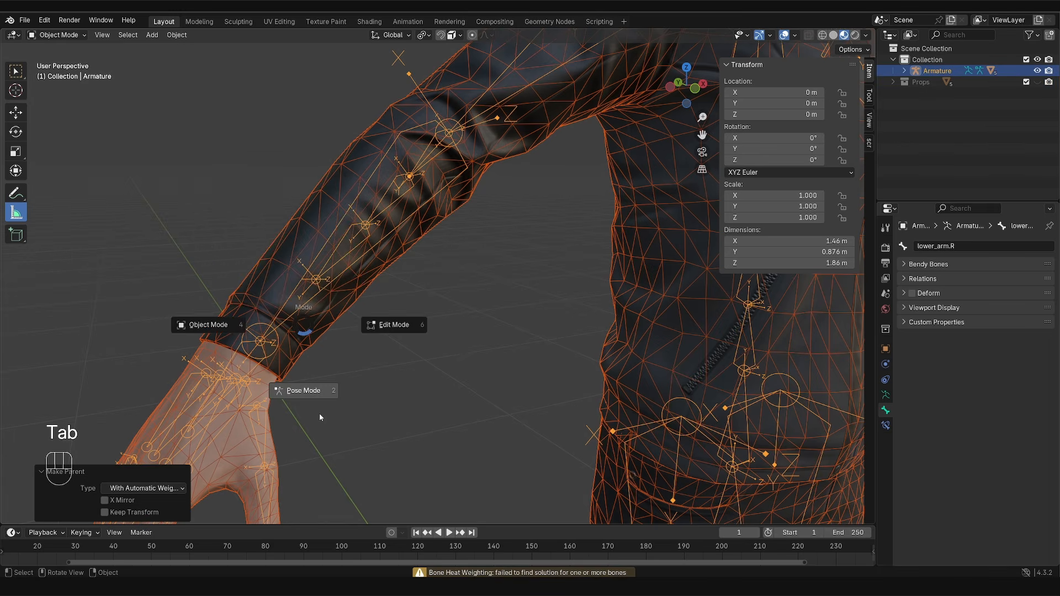
left_click(315, 397)
left_click(257, 377)
key("r")
key("r")
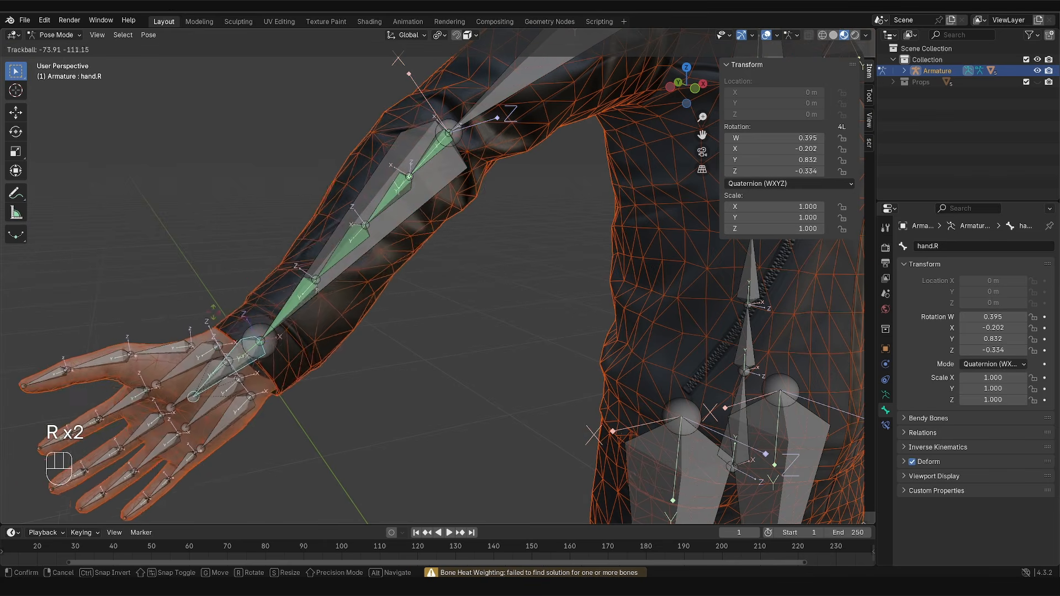
right_click(336, 422)
Step: Trackball-rotate hand.R by about -63° and -106° and hide the viewport overlays to inspect the sleeve deformation
middle_click_drag(336, 421, 341, 422)
key("r")
key("r")
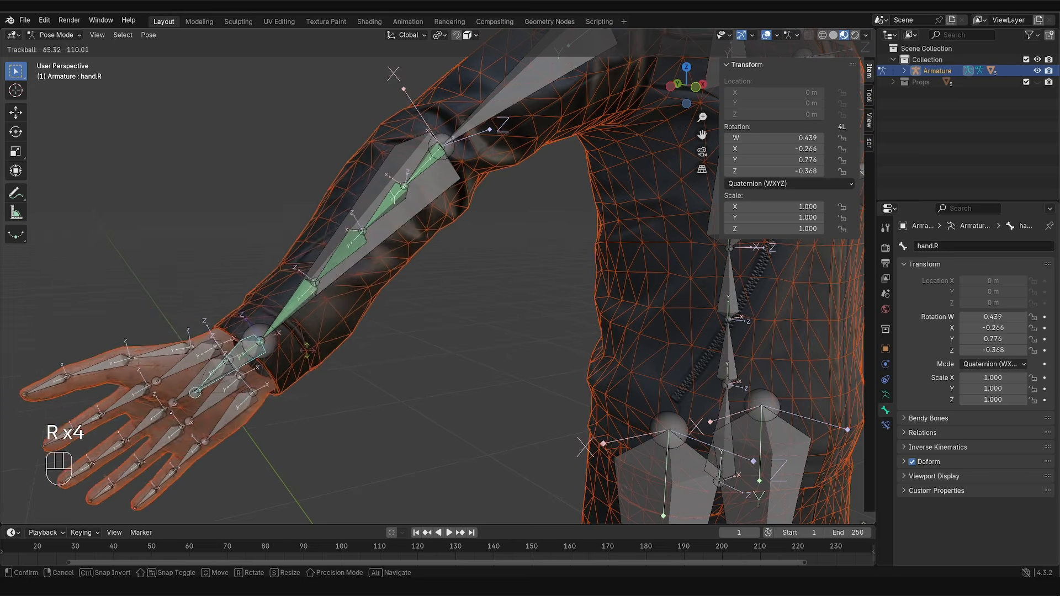
left_click(239, 360)
scroll(602, 243, "down", 1)
left_click(766, 35)
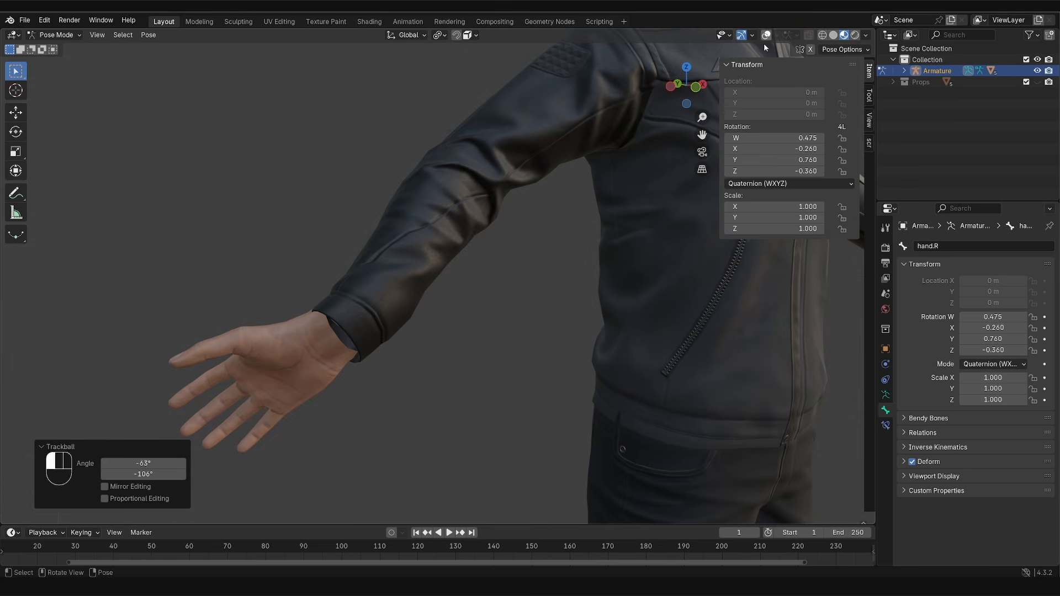
Step: Clear the rotation of hand.R, and try rotating it freely and around its local Y axis
key("alt+r")
key("r")
key("r")
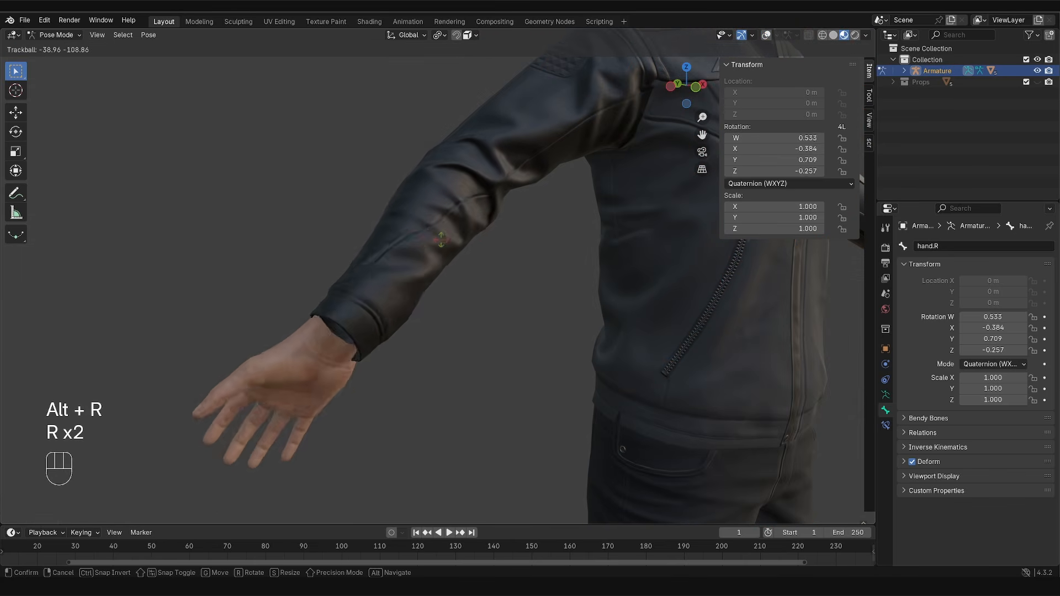
key("r")
key("y")
key("y")
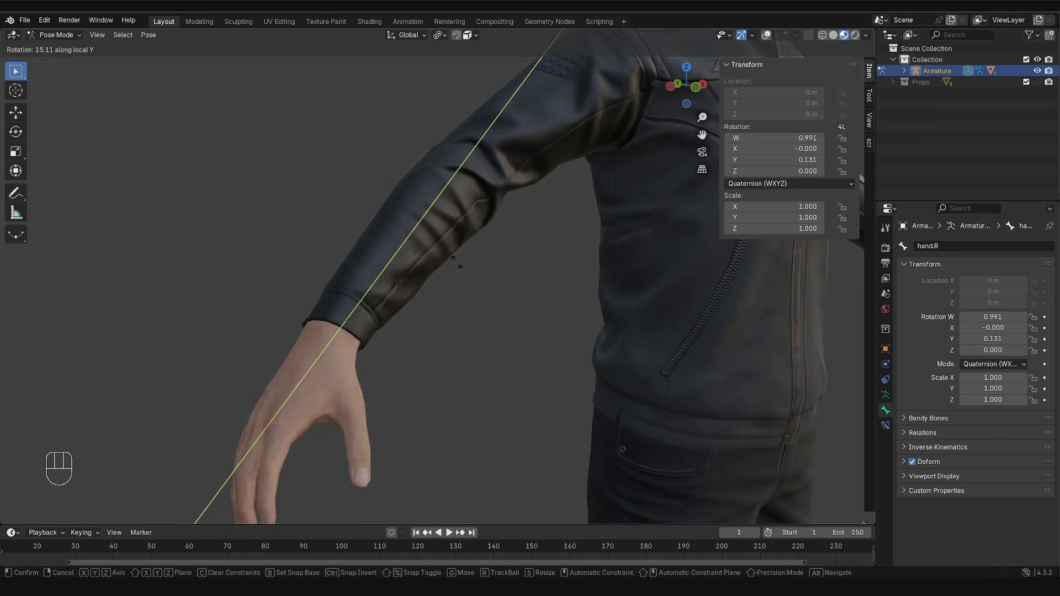
right_click(281, 263)
Step: Show the viewport overlays again and try a trackball rotation of the lower_arm.R bone
scroll(384, 316, "down", 3)
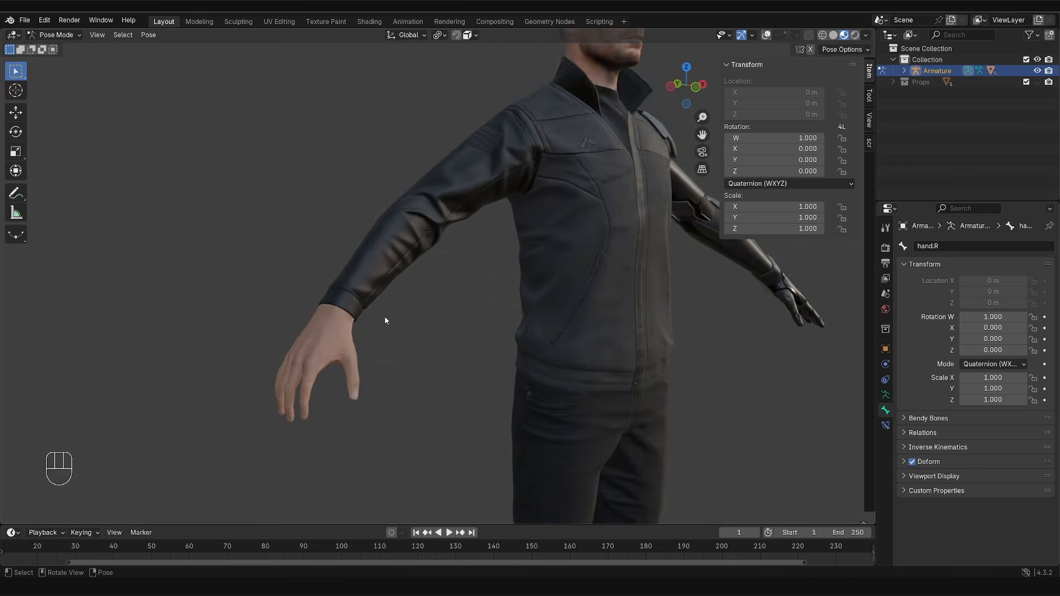
middle_click_drag(385, 316, 386, 322)
key("shift+alt+z")
left_click(390, 242)
key("r")
key("r")
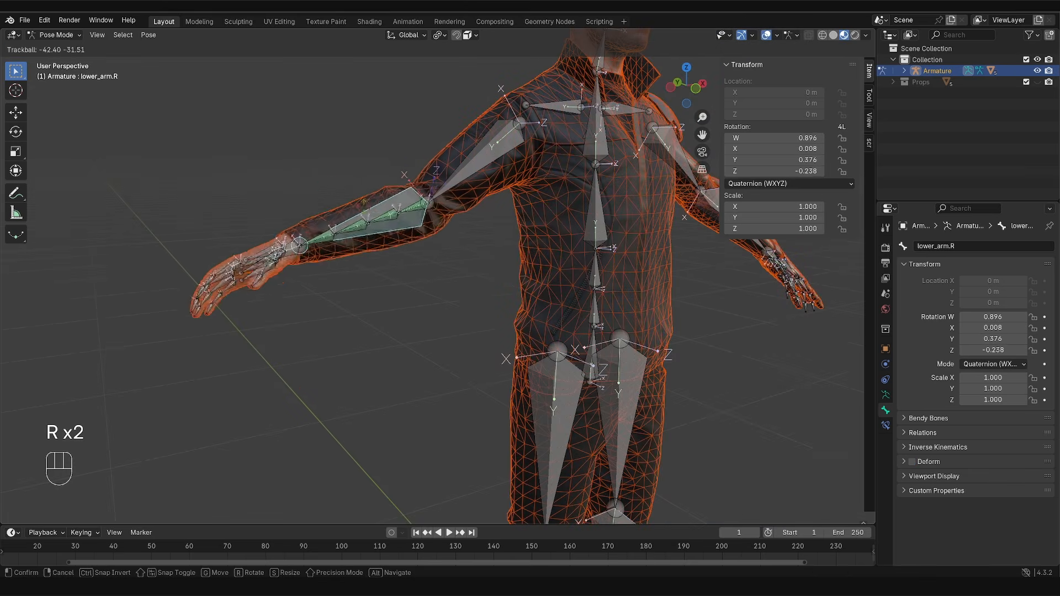
key("Escape")
Step: Rename the lower_arm.R bone to MCH-lower_arm.R
scroll(441, 320, "down", 3)
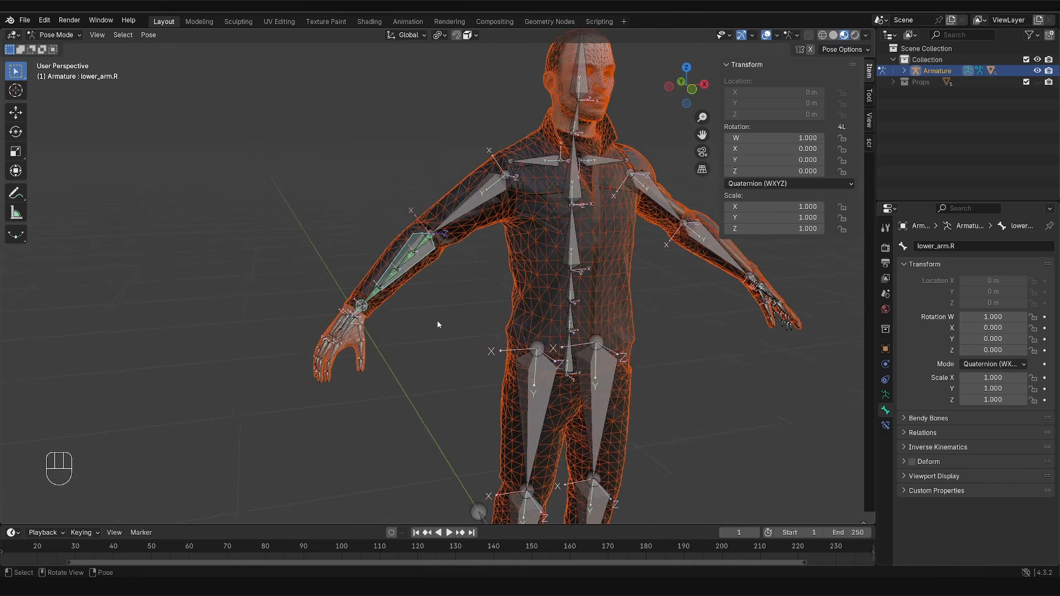
middle_click_drag(438, 324, 331, 247)
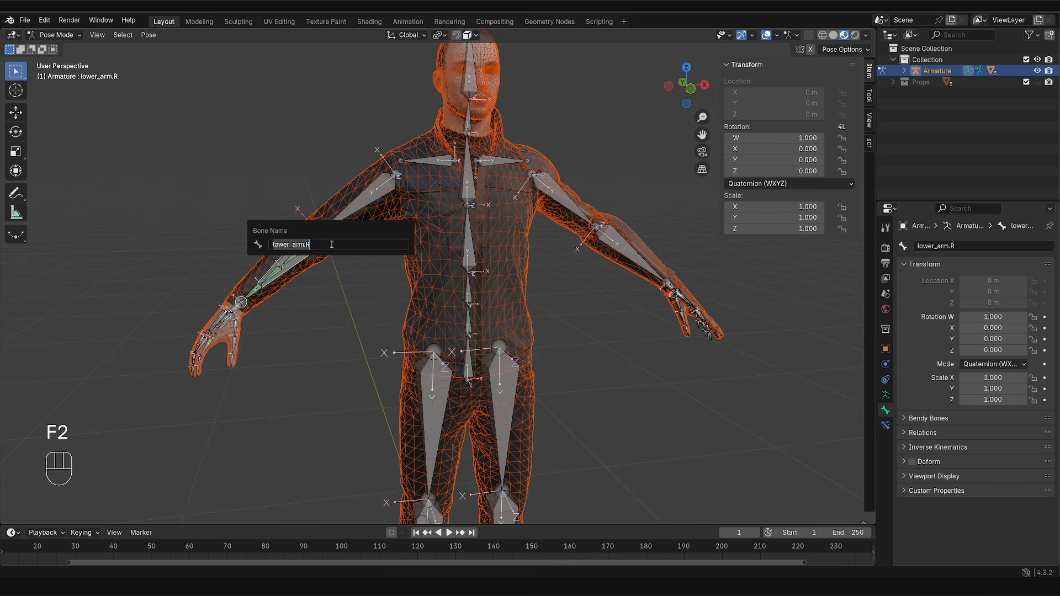
key("Home")
type("MCH")
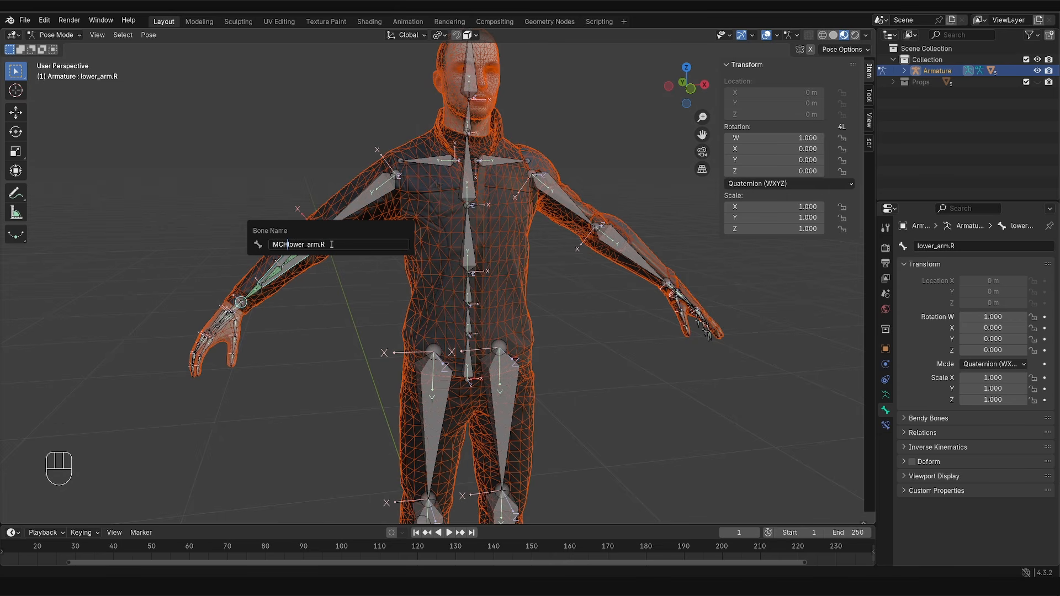
type("-")
key("Return")
Step: Rename lower_arm.R.001, the twist bone nearest the elbow, to lower_arm_twist_1.R
scroll(276, 304, "up", 2)
left_click(245, 288)
key("F2")
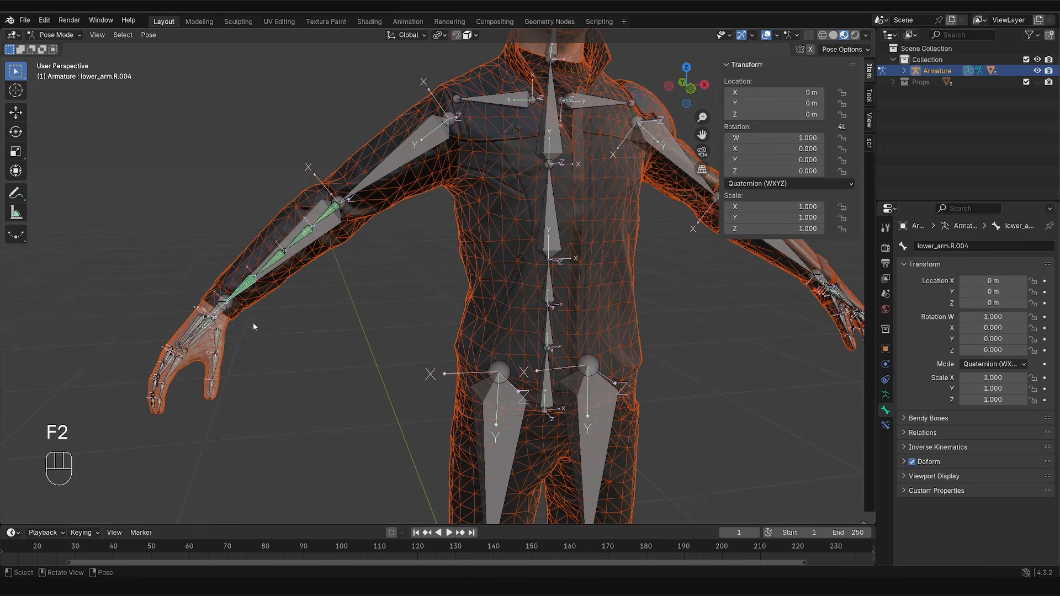
left_click(326, 238)
key("F2")
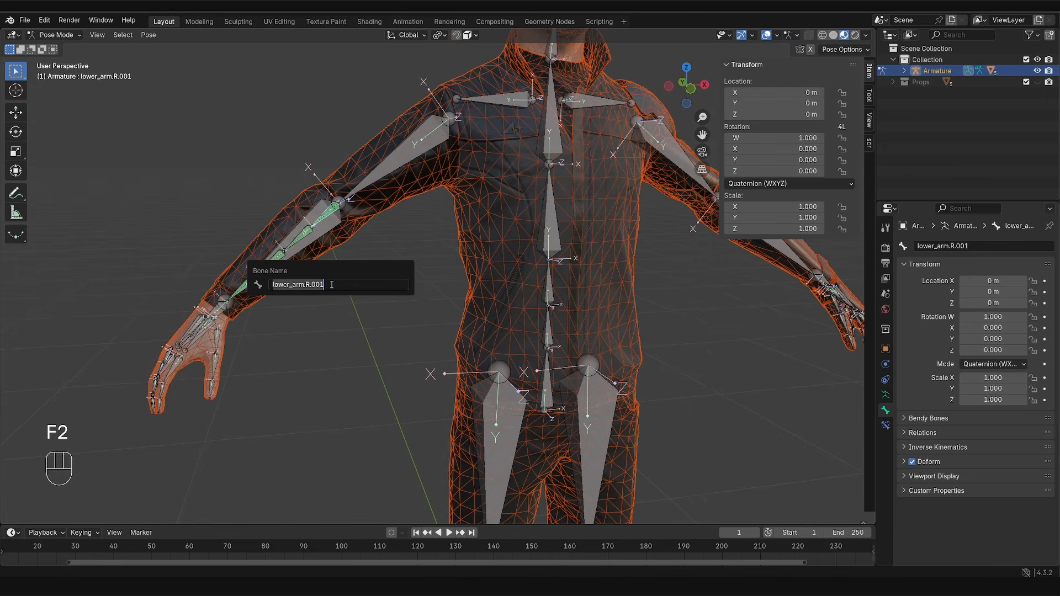
left_click(332, 284)
key("BackSpace")
key("BackSpace")
key("BackSpace")
key("BackSpace")
key("BackSpace")
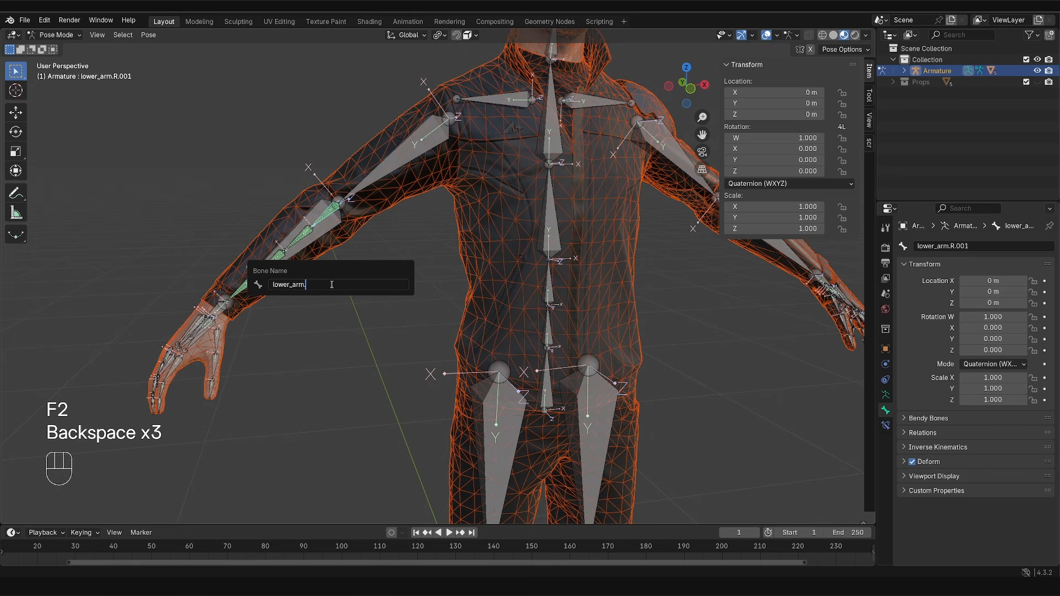
type("_twist_")
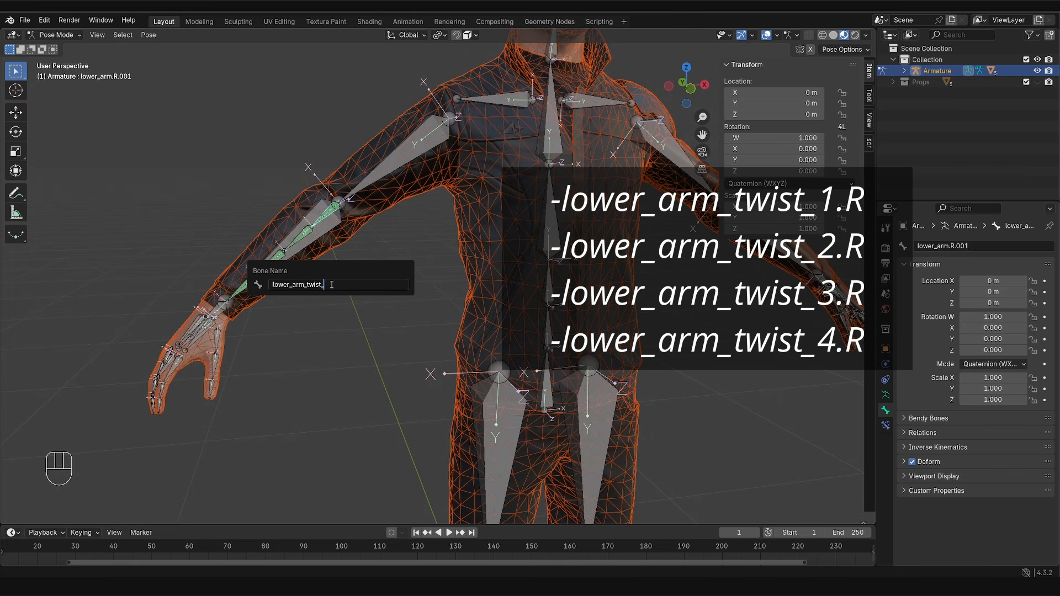
type("1")
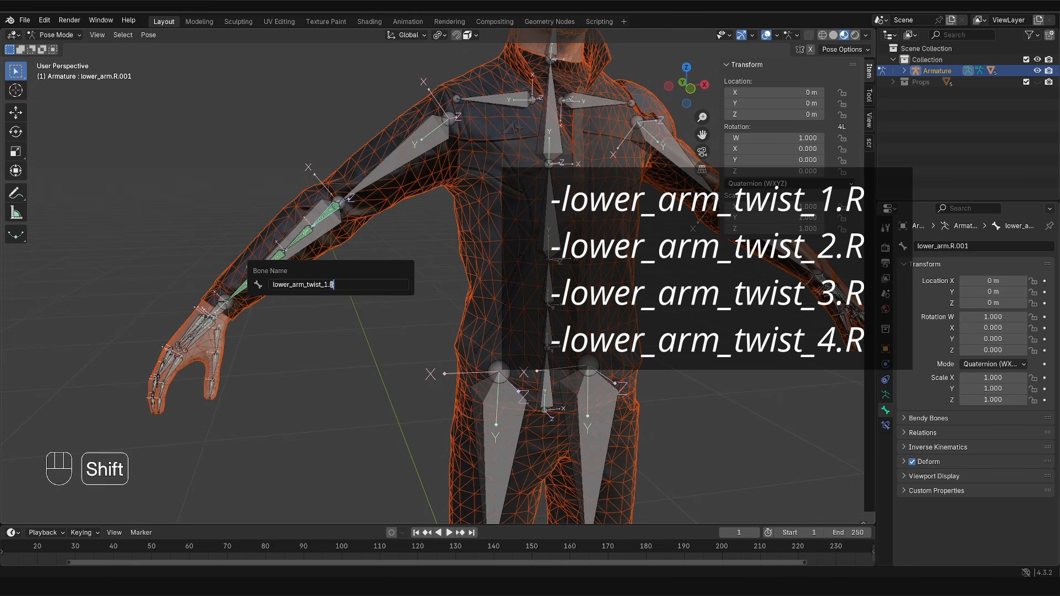
type(".R")
key("Return")
Step: Copy the first twist bone's name and use it to rename lower_arm.R.002 to lower_arm_twist_2.R
key("F2")
key("ctrl+c")
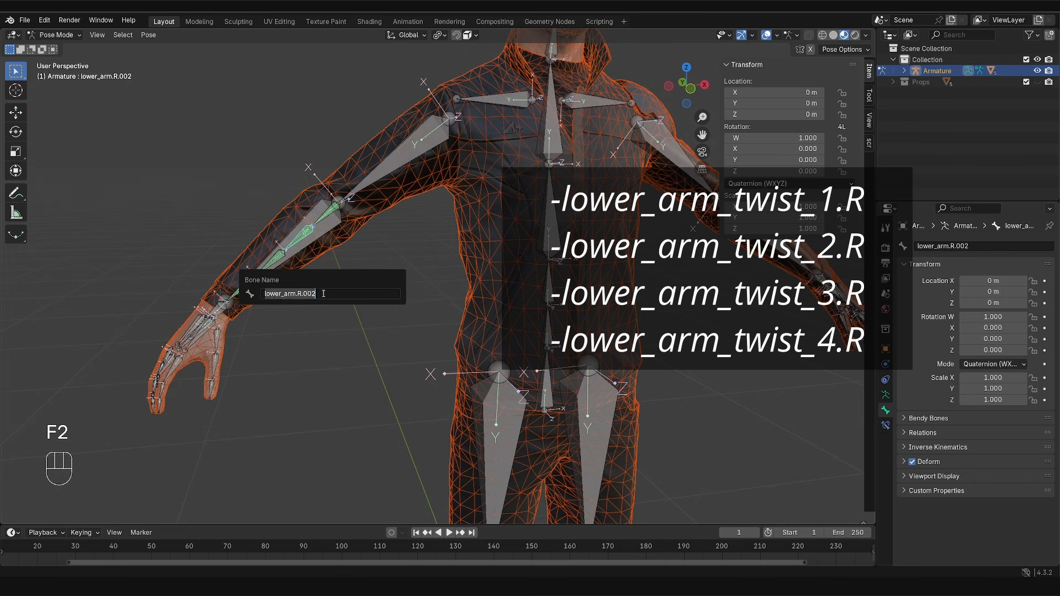
key("Left")
Step: Rename lower_arm.R.003, the third forearm twist bone, to lower_arm_twist_3.R
left_click(273, 265)
key("F2")
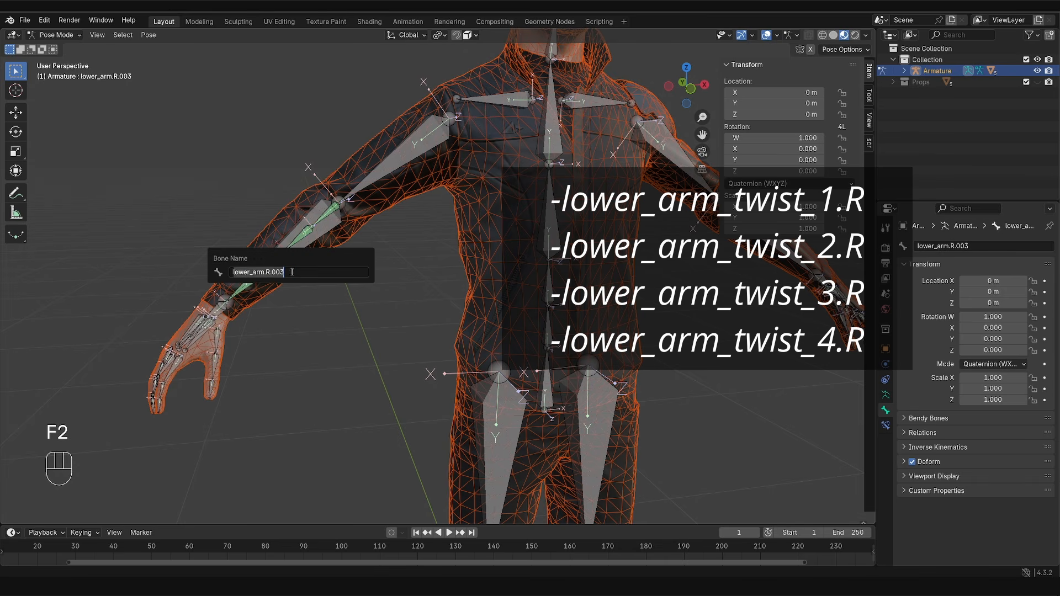
key("ctrl+v")
key("Left")
key("Left")
key("BackSpace")
type("3")
key("Return")
Step: Rename lower_arm.R.004, the twist bone nearest the wrist, to lower_arm_twist_4.R
left_click(246, 287)
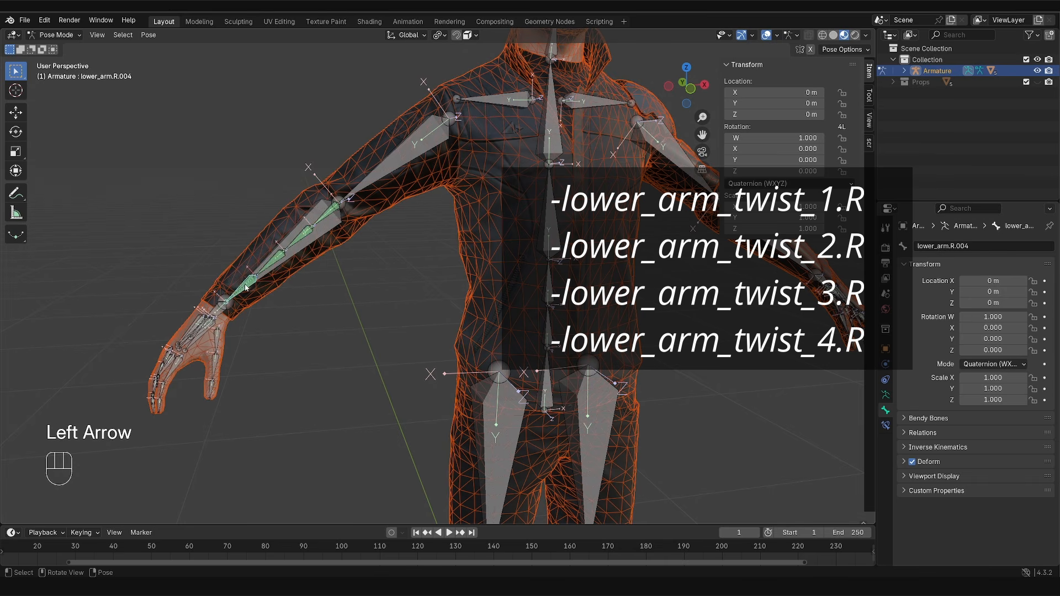
key("F2")
key("ctrl+v")
key("Left")
key("Left")
key("BackSpace")
type("4")
key("Return")
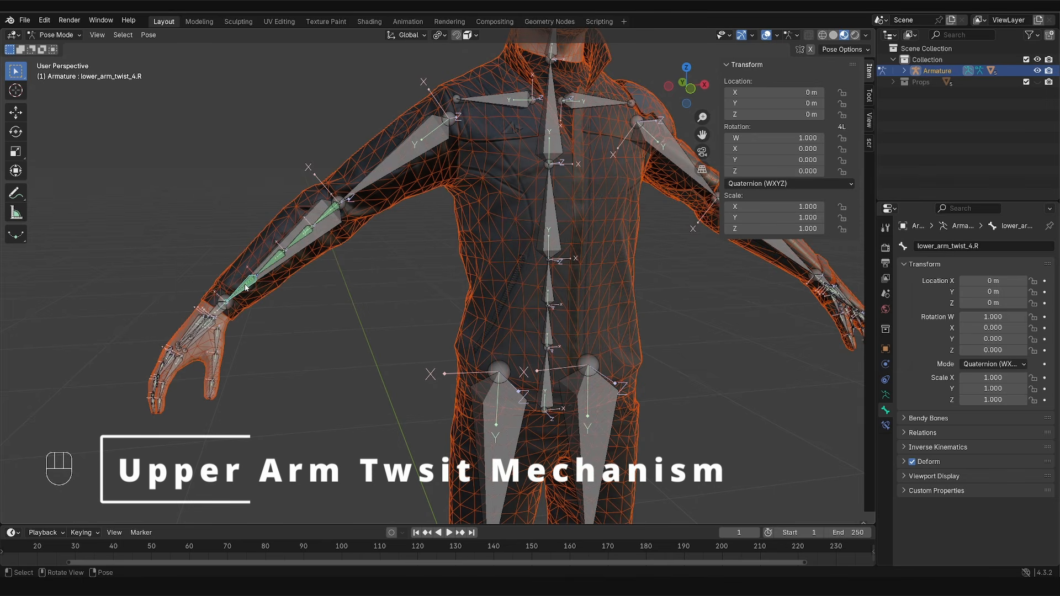
Step: Enter Edit Mode on the armature and duplicate the upper_arm.R bone in place
middle_click_drag(299, 251, 285, 261)
left_click(316, 238)
key("Tab")
left_click(378, 195)
left_click(383, 180)
key("Tab")
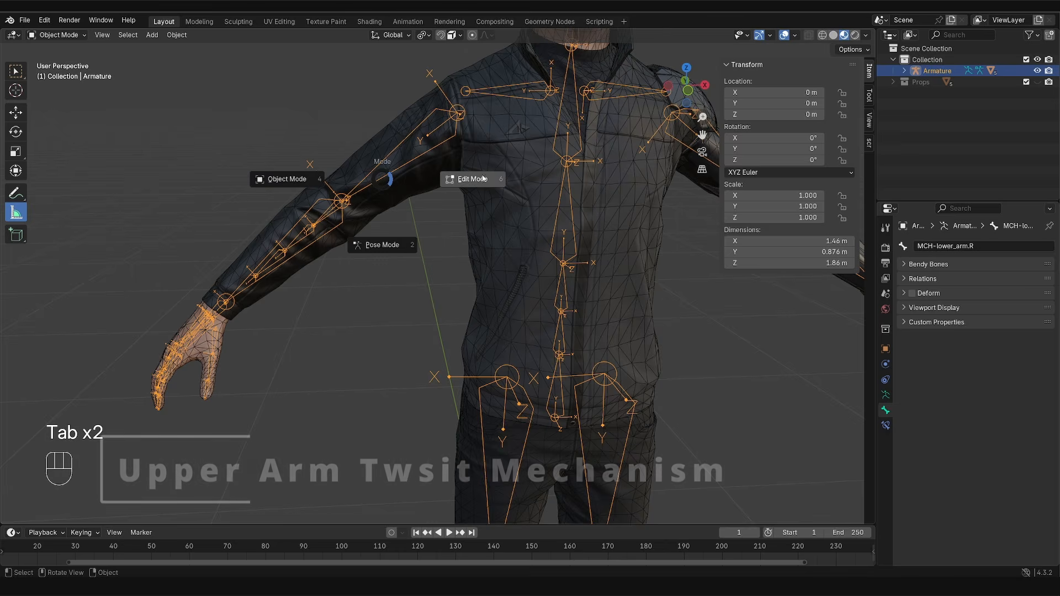
left_click(428, 148)
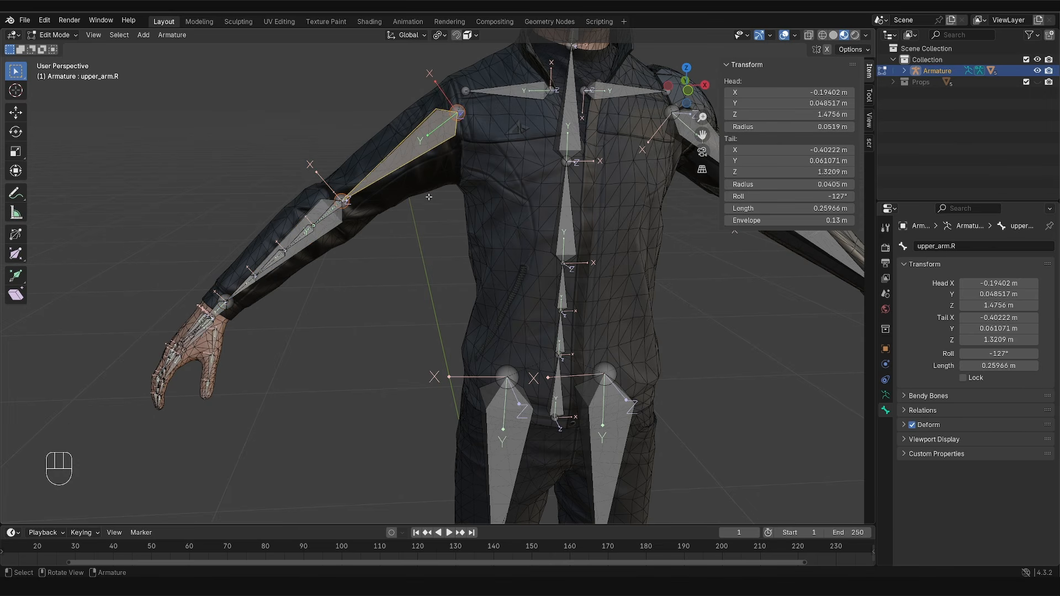
key("shift+d")
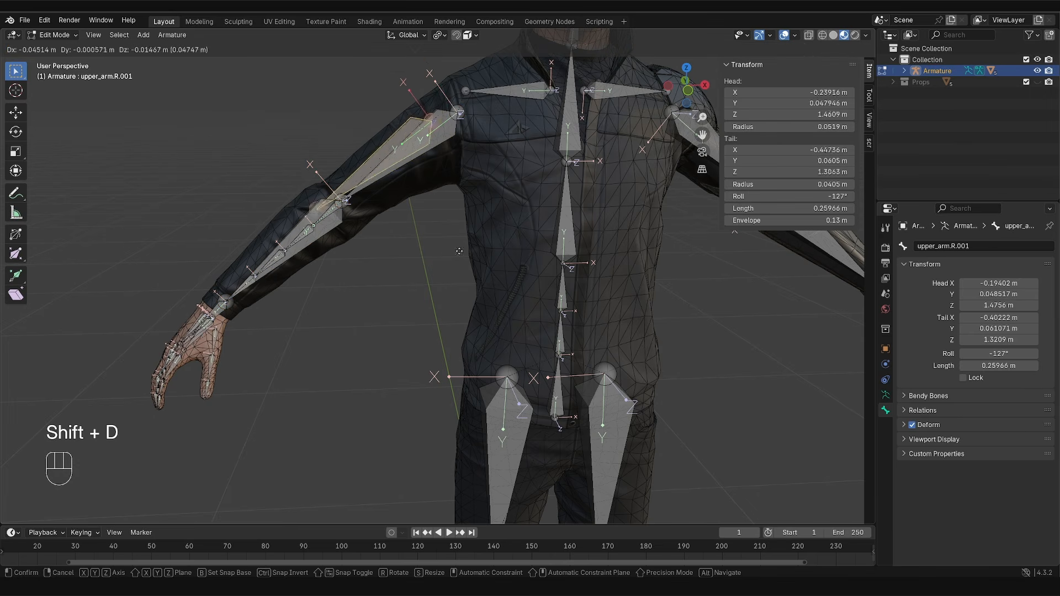
right_click(431, 201)
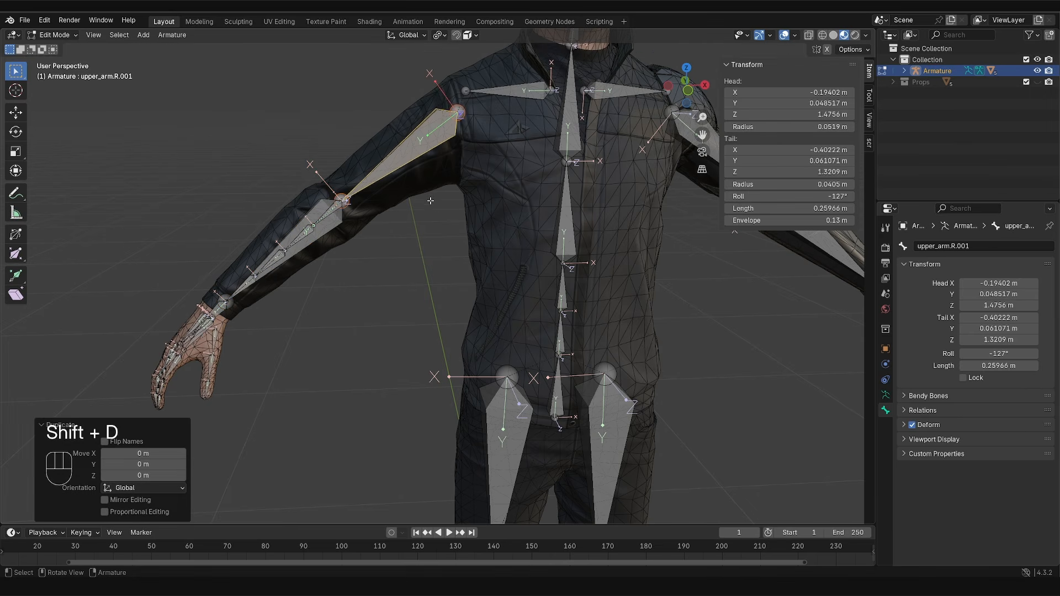
Step: Subdivide the duplicated upper arm bone with 3 cuts
right_click(368, 238)
left_click(369, 237)
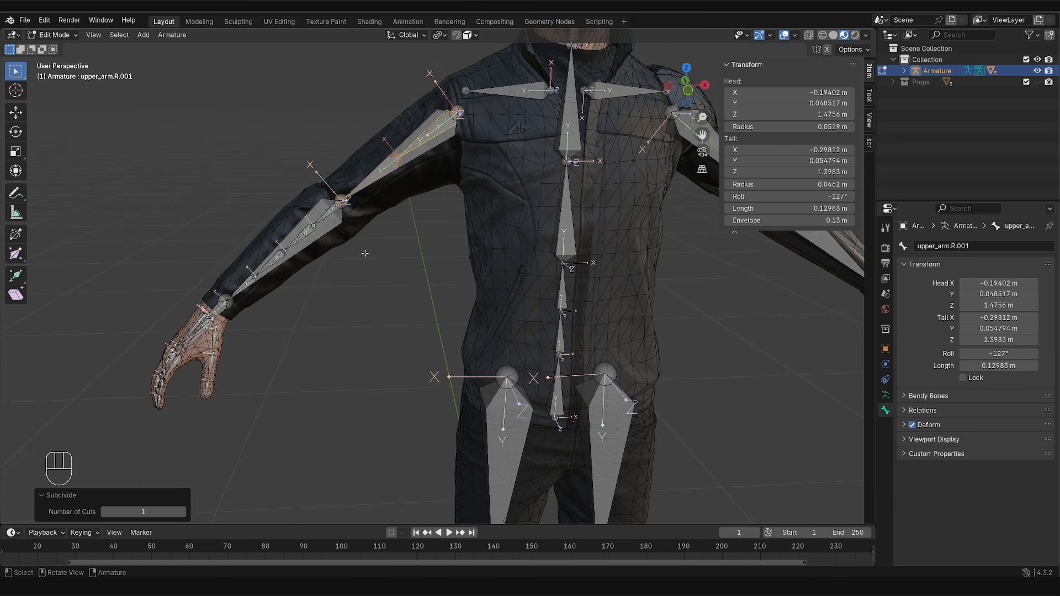
left_click(181, 512)
left_click(181, 512)
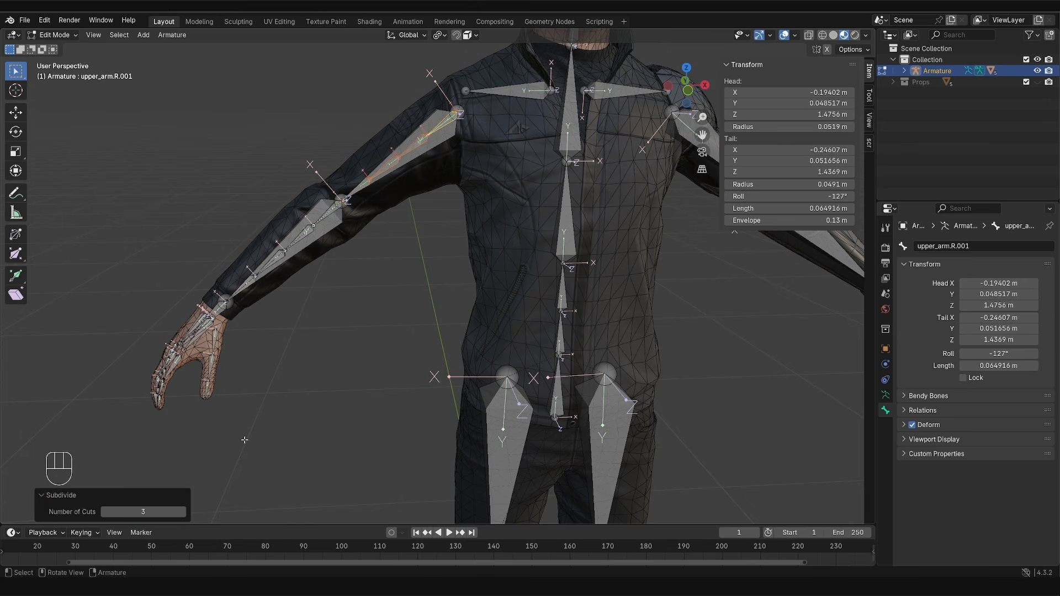
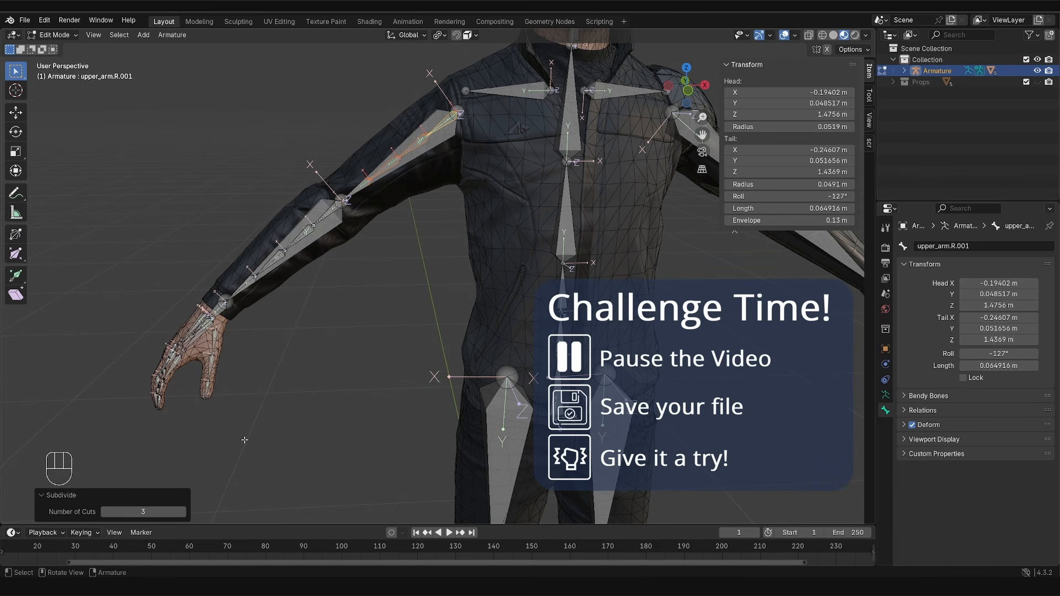
Step: Parent upper_arm.R.001, the first upper-arm twist bone, to shoulder.R with Keep Offset
middle_click_drag(440, 74, 426, 185, "shift")
scroll(425, 185, "up", 4)
left_click(424, 183)
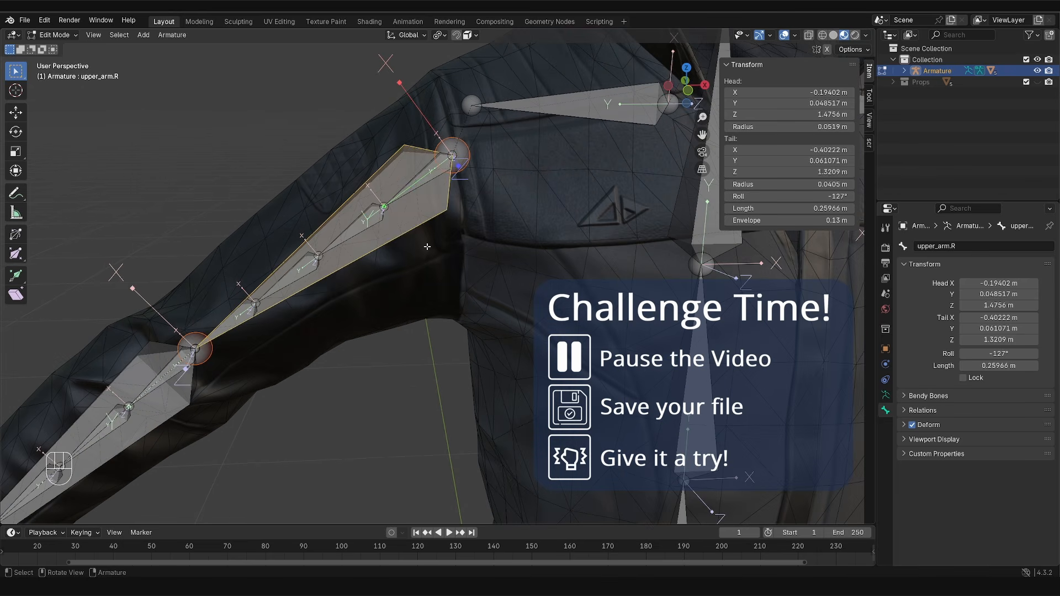
left_click(421, 182)
key("g")
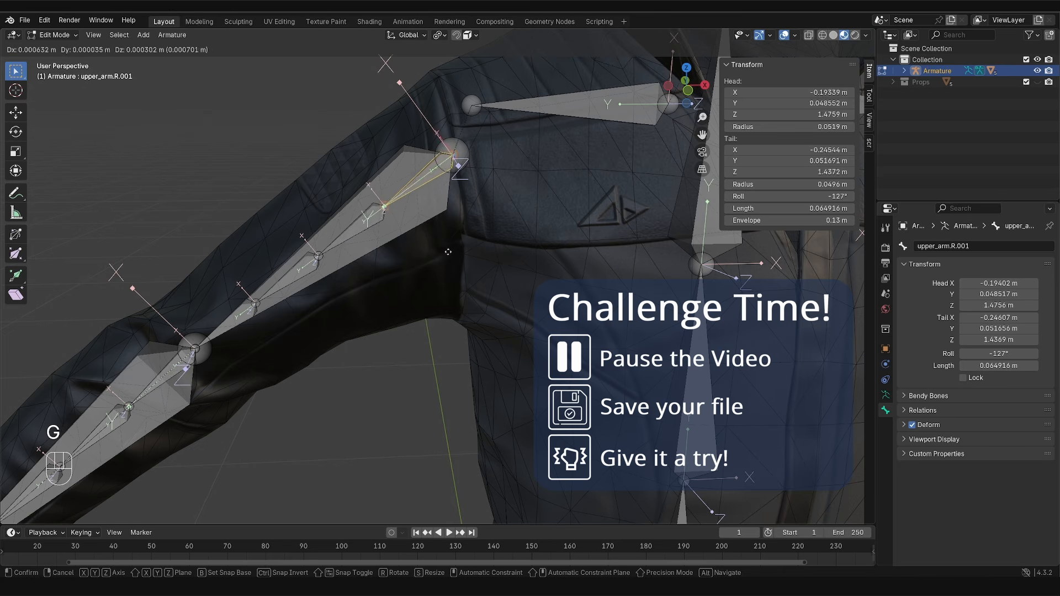
right_click(452, 255)
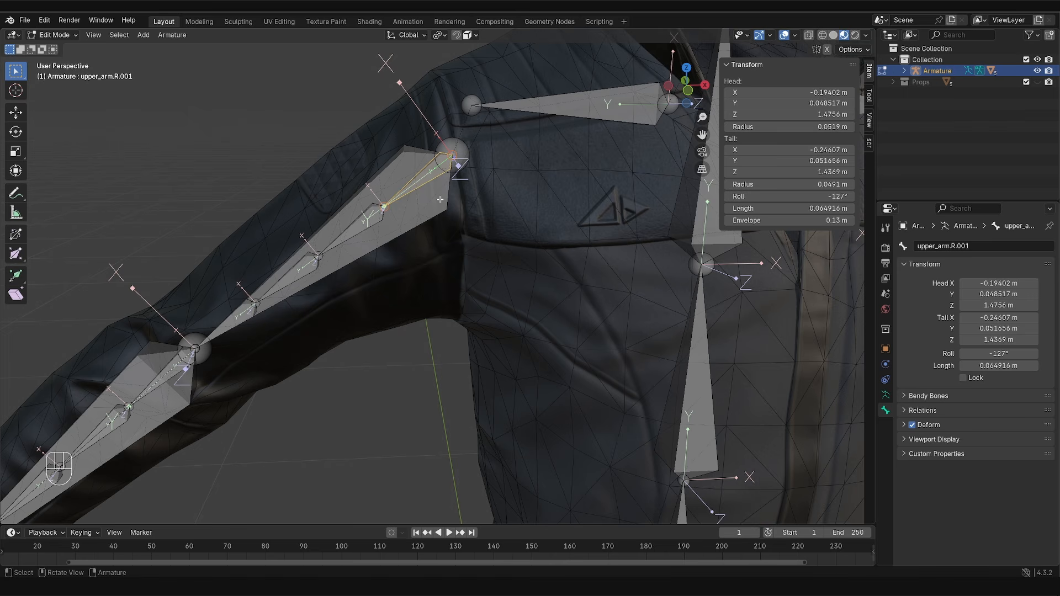
key("shift")
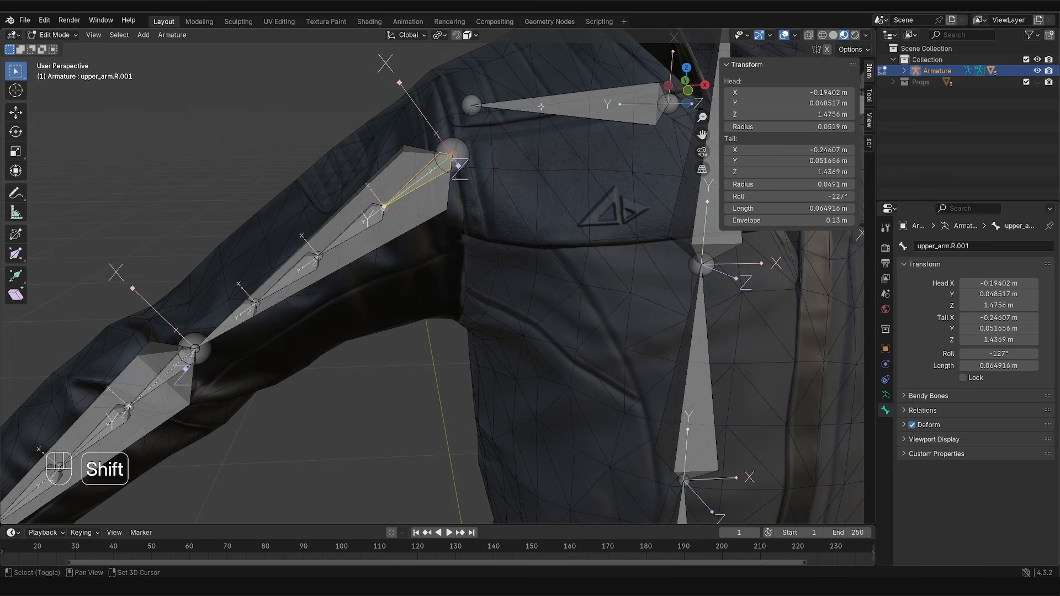
left_click(543, 102, "shift")
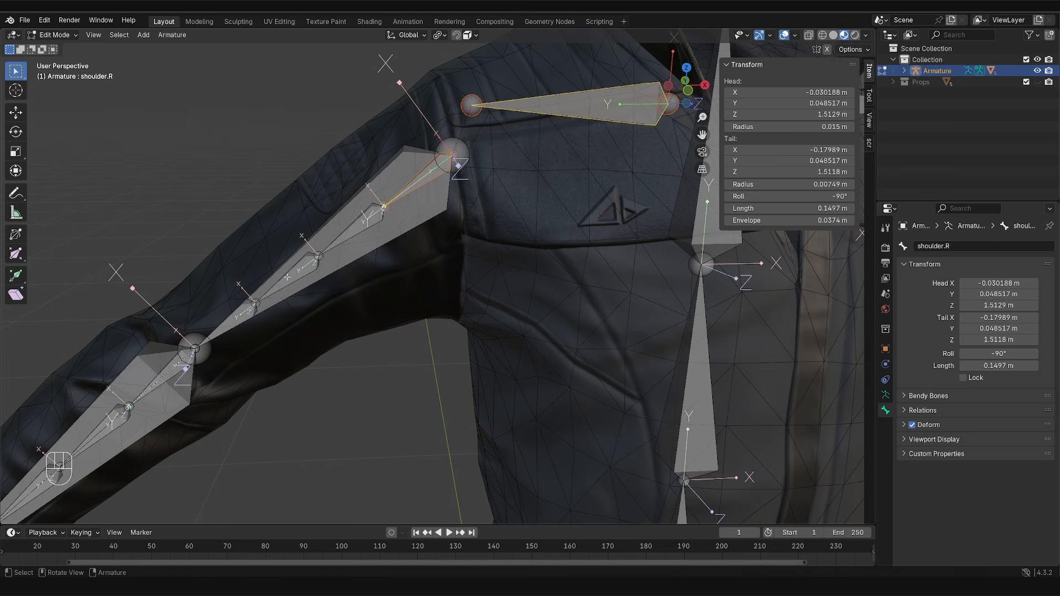
key("ctrl+p")
key("ctrl+p")
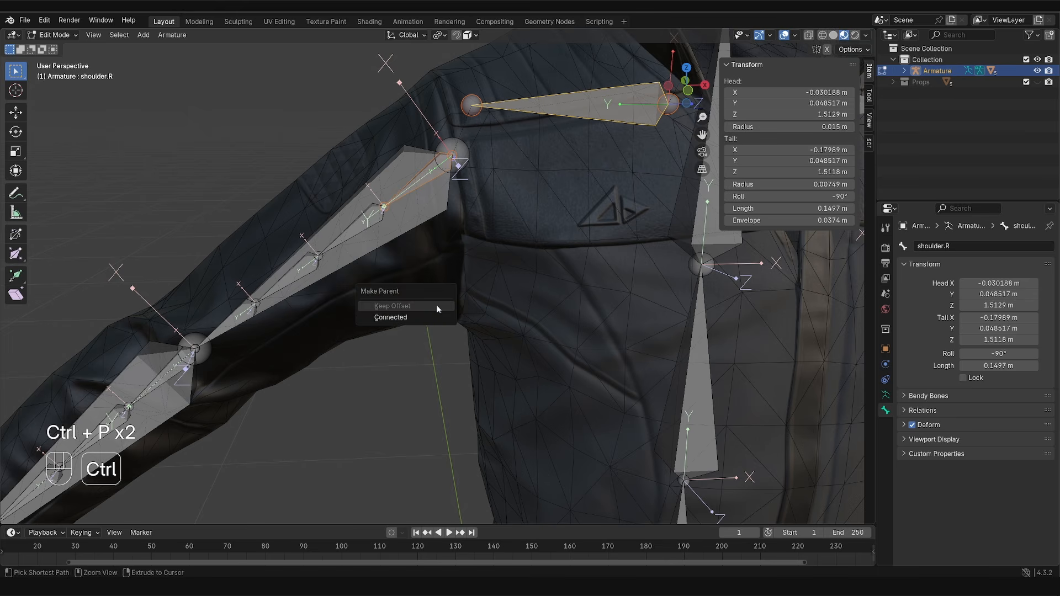
key("ctrl+p")
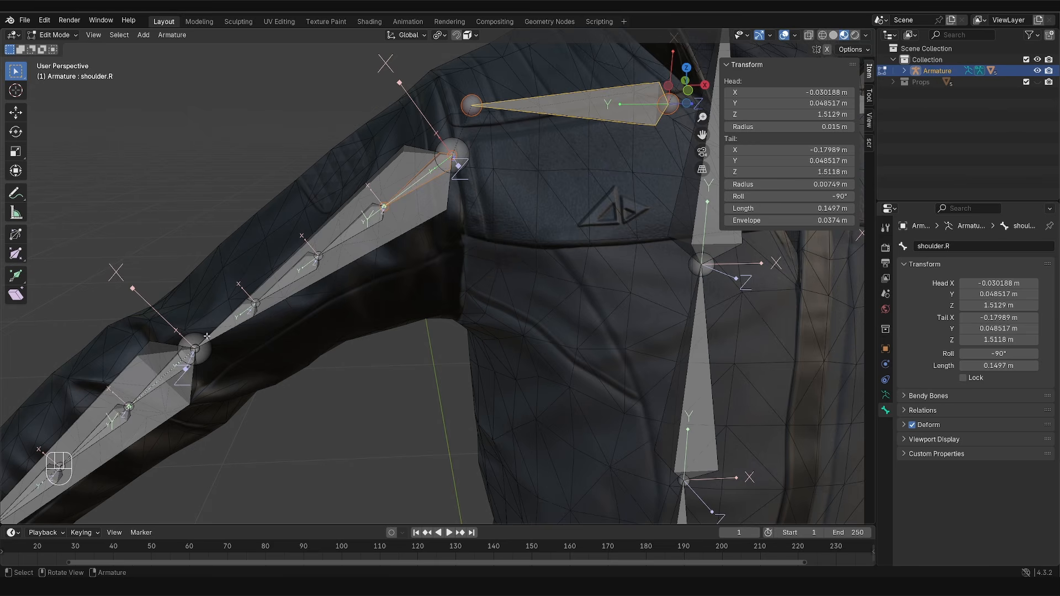
Step: In Pose Mode, give upper_arm.R.001 a Damped Track constraint targeting upper_arm.R with Head/Tail set to 1.000
key("Tab")
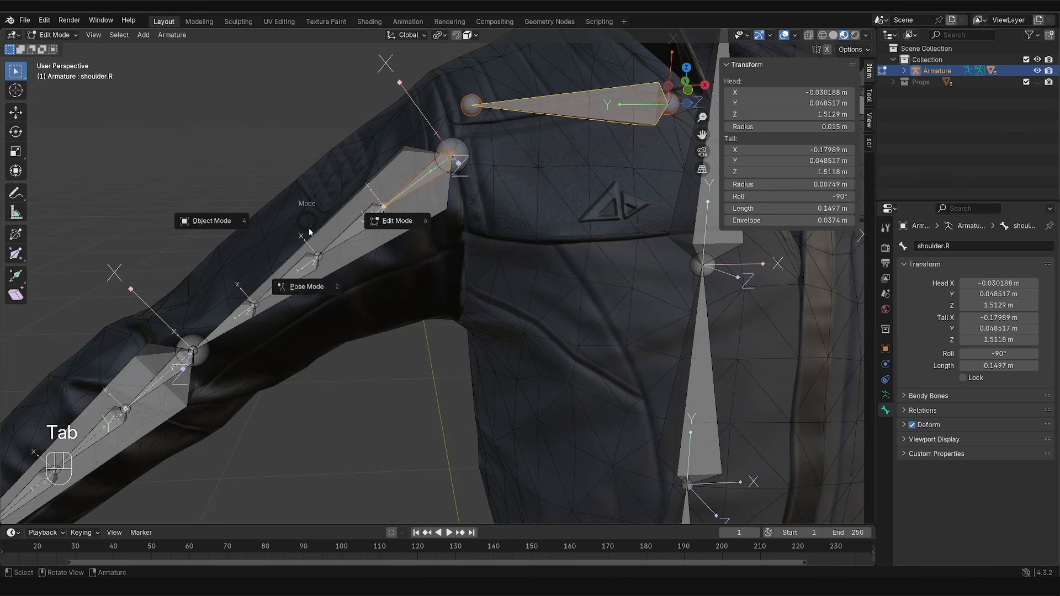
left_click(316, 299)
left_click(430, 187)
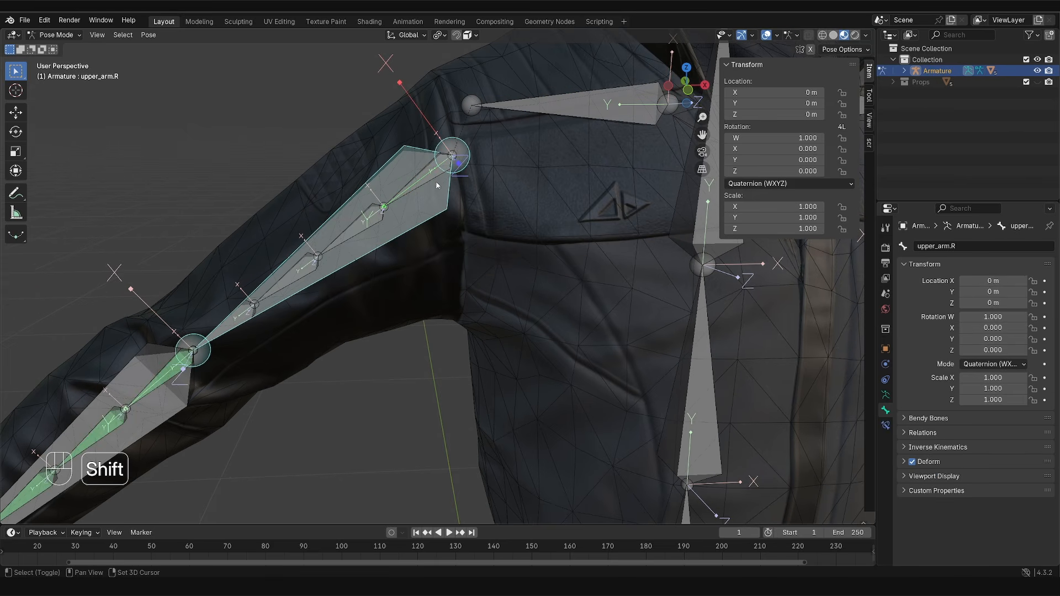
left_click(439, 172, "shift")
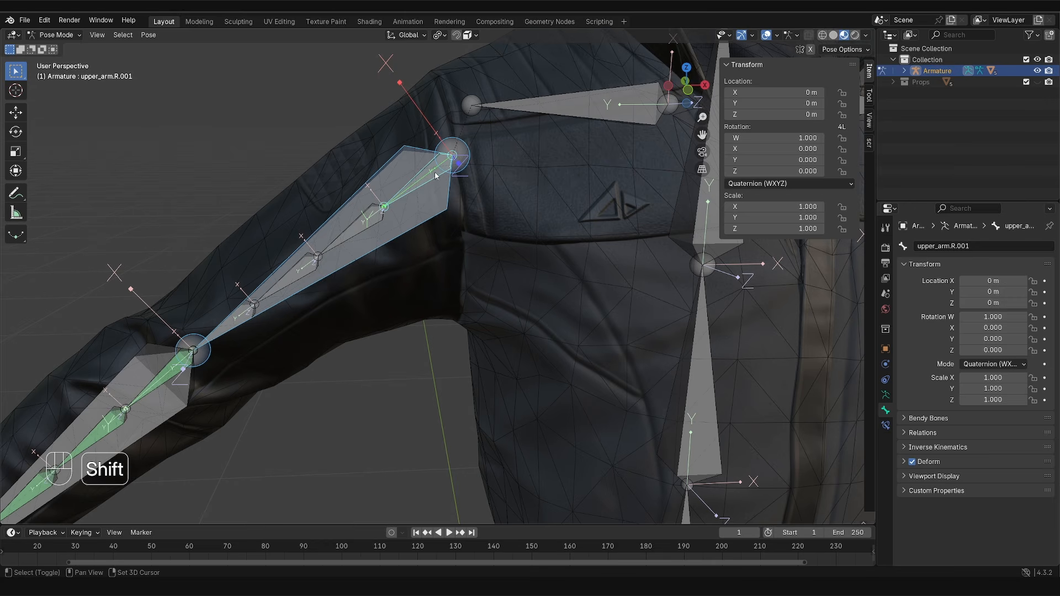
key("ctrl+shift+c")
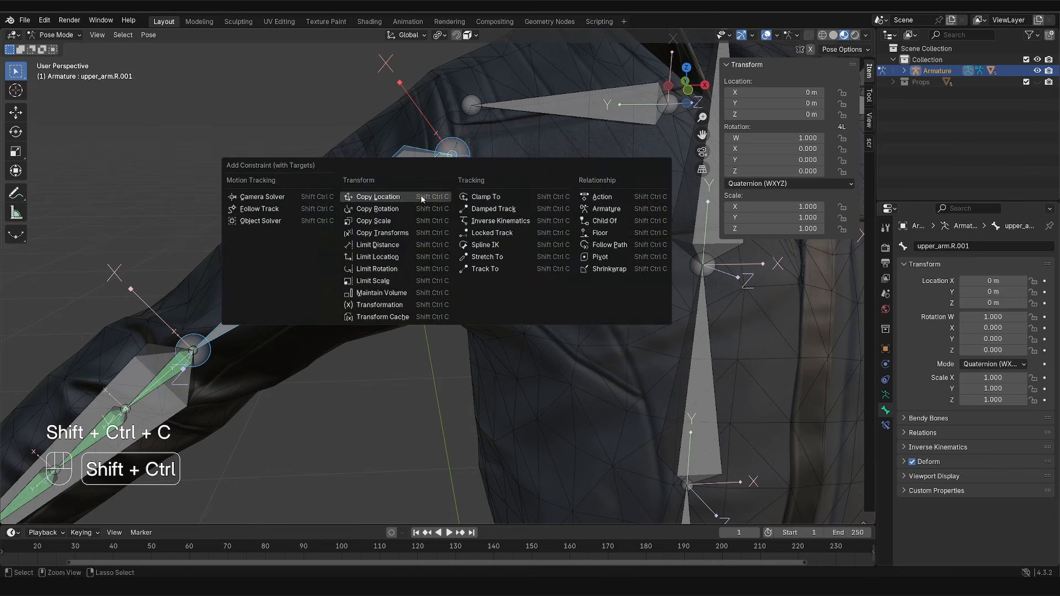
left_click(493, 209)
left_click(886, 425)
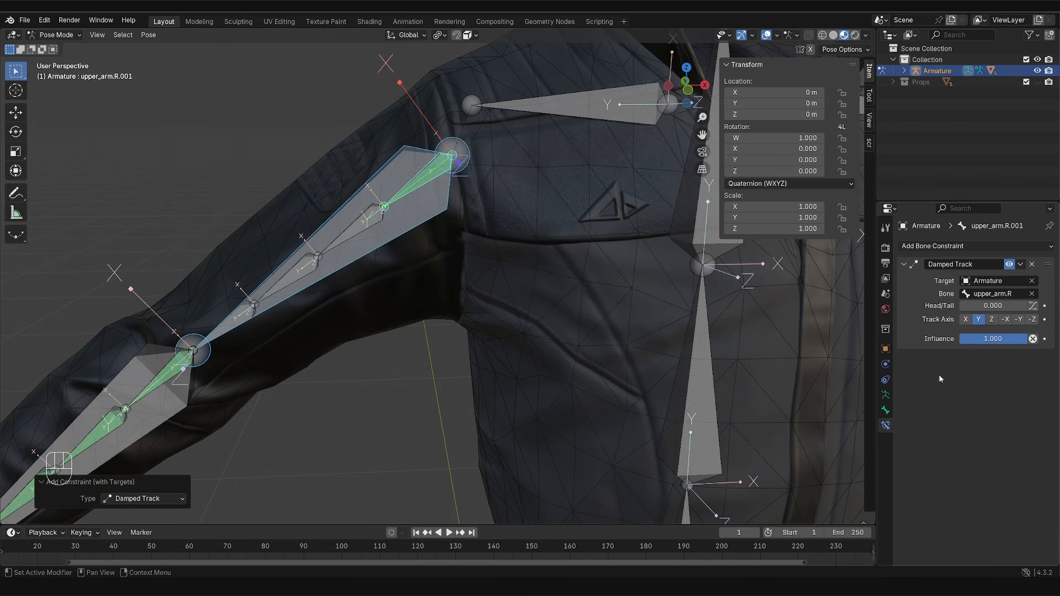
left_click_drag(993, 305, 1026, 306)
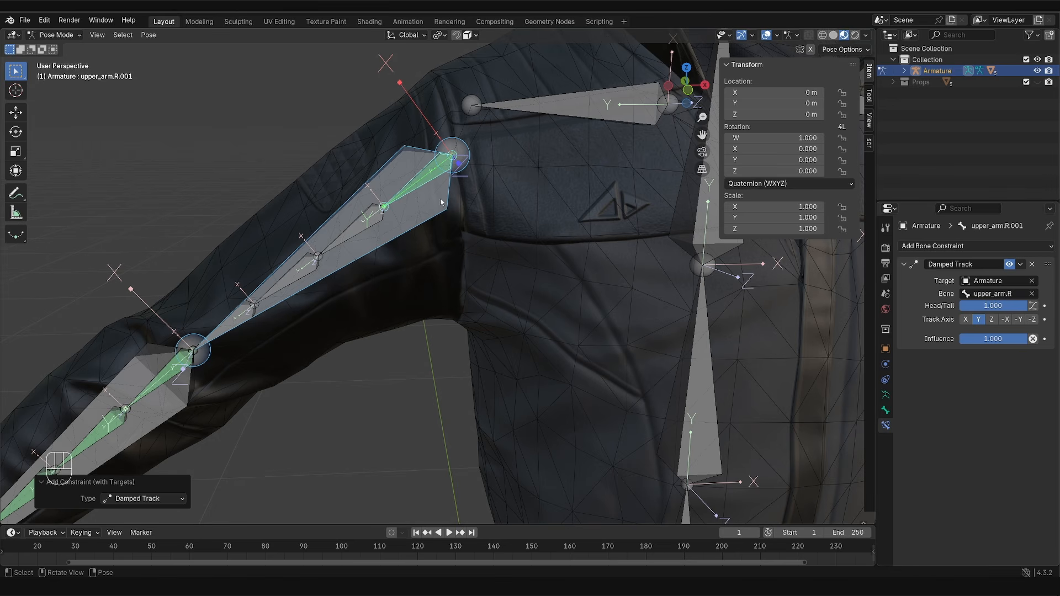
Step: Add a Copy Location constraint targeting upper_arm.R to the first upper-arm twist bone
mouse_move(455, 156)
left_mouse_down()
mouse_move(309, 246)
mouse_move(194, 347)
mouse_move(241, 340)
left_mouse_up()
right_click_drag(202, 354, 458, 155)
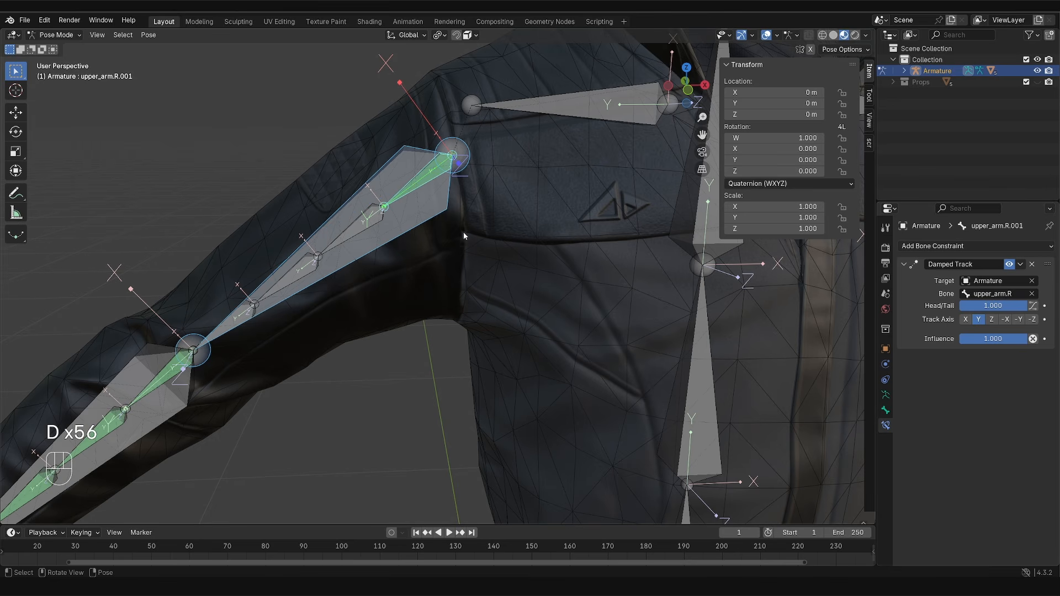
key("shift+ctrl+c")
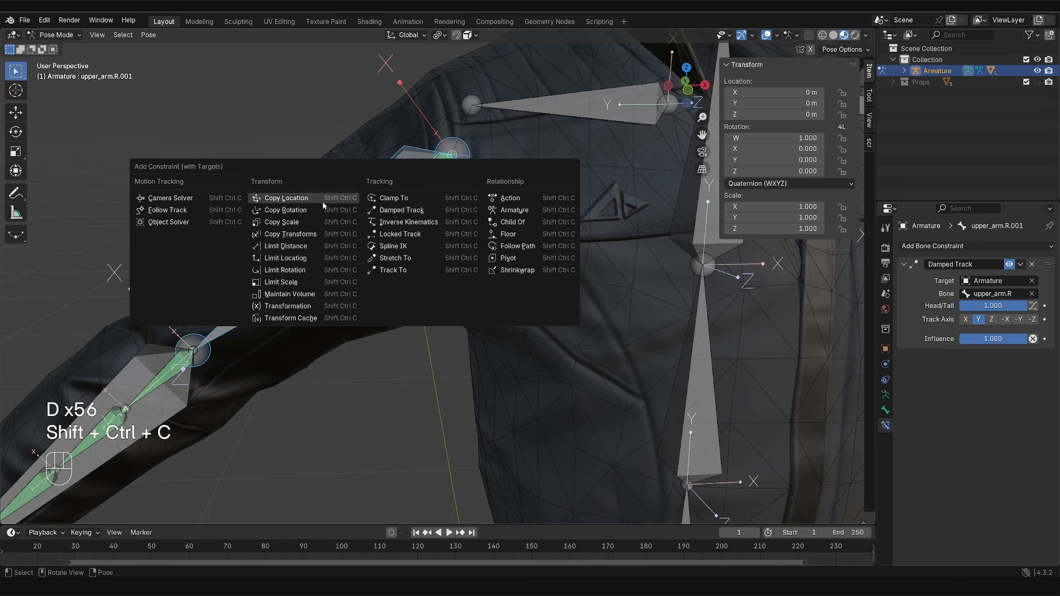
left_click(339, 202)
Step: Test the twist bone's constraints by temporarily moving upper_arm.R, and cancel the move
key("g")
key("g")
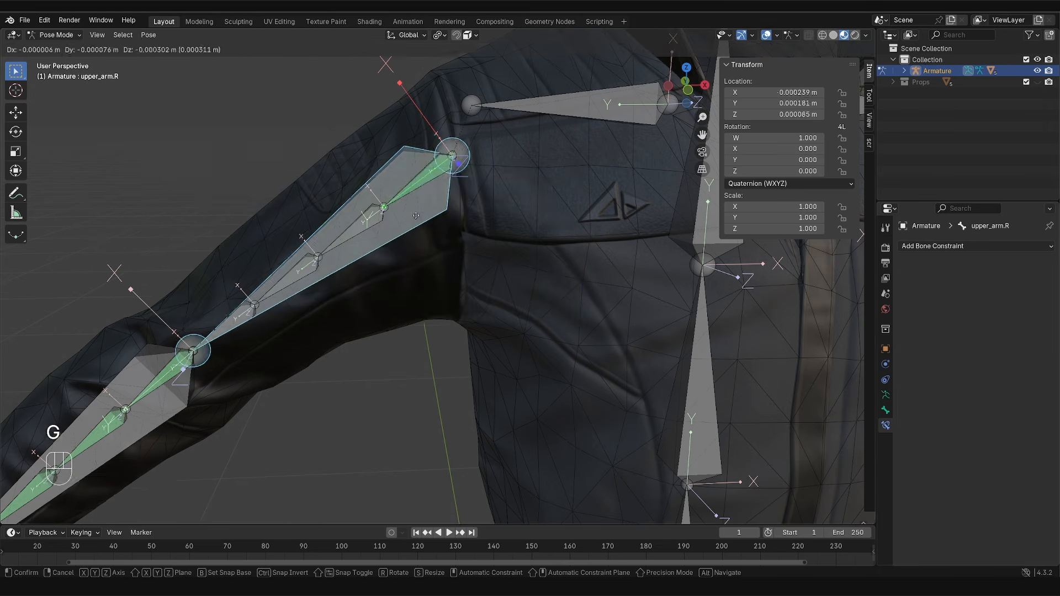
key("g")
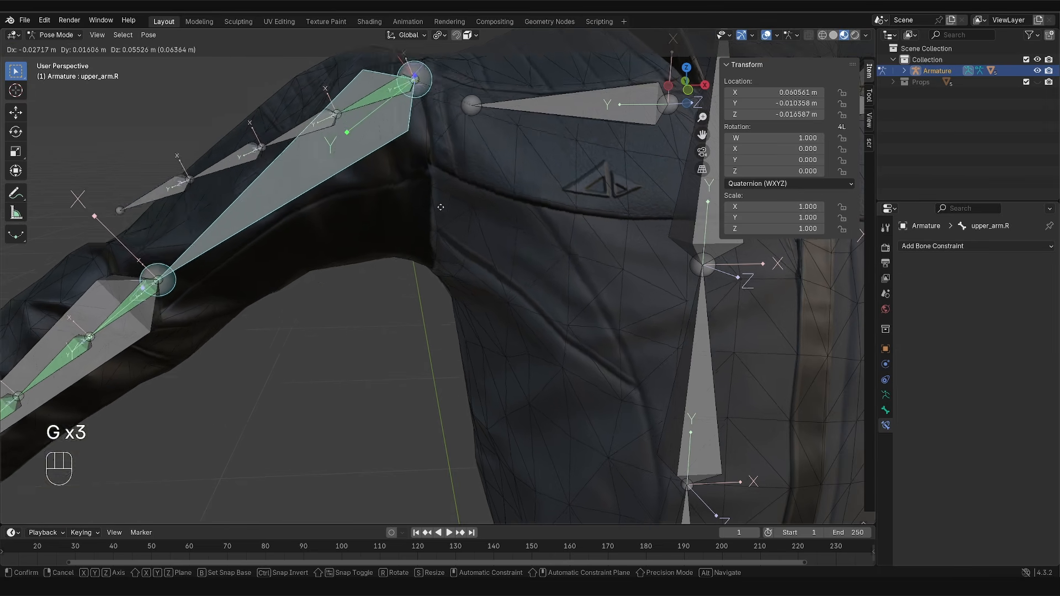
right_click(490, 235)
Step: Reorder upper_arm.R.001's constraints so Copy Location comes before Damped Track, and test them with a cancelled move of upper_arm.R
left_click(429, 176)
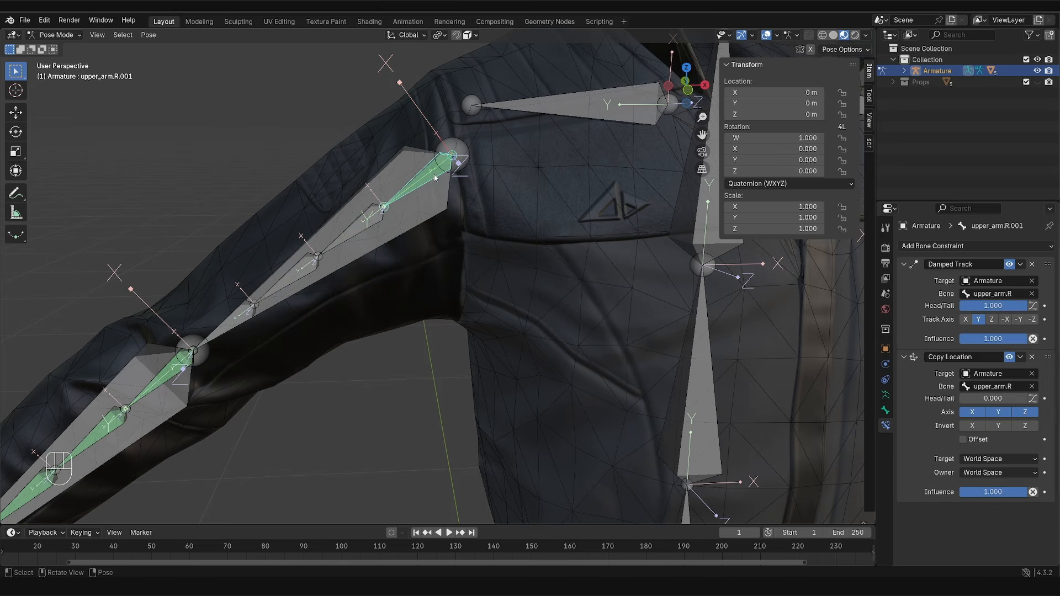
left_click_drag(1048, 357, 1047, 264)
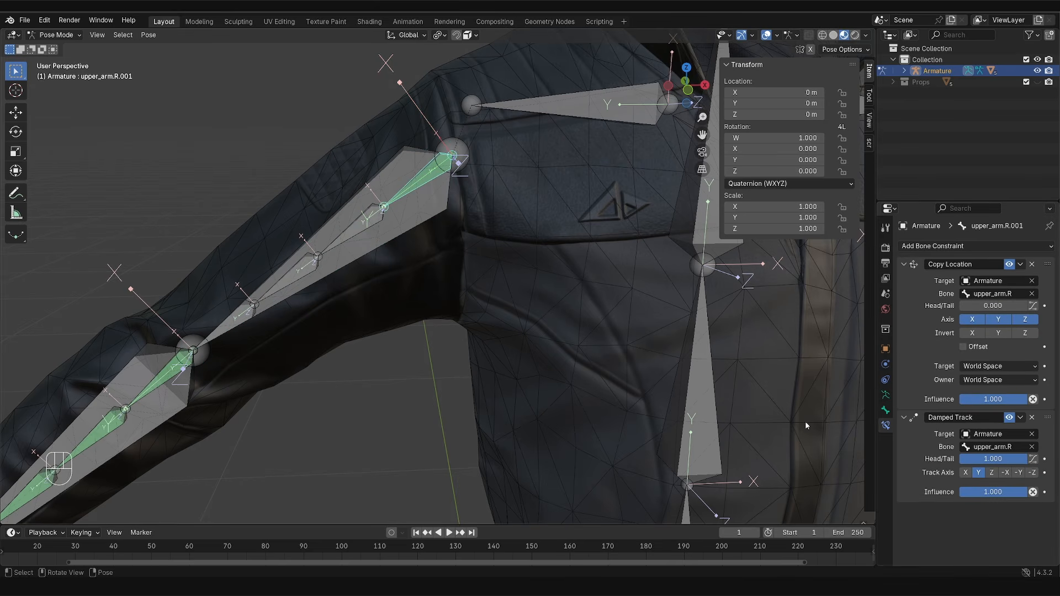
left_click(413, 210)
key("g")
key("g")
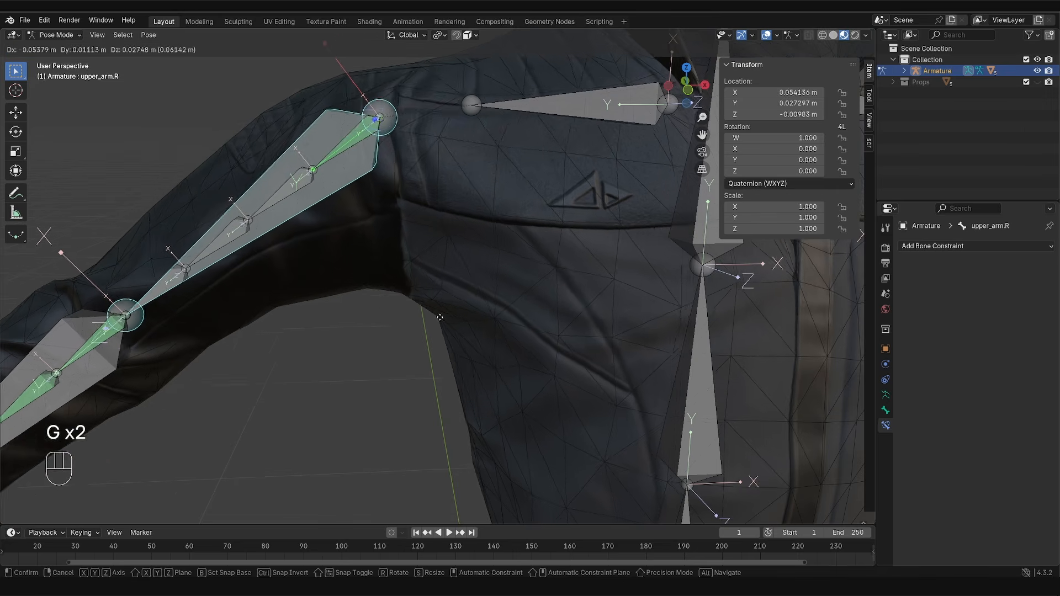
right_click(545, 351)
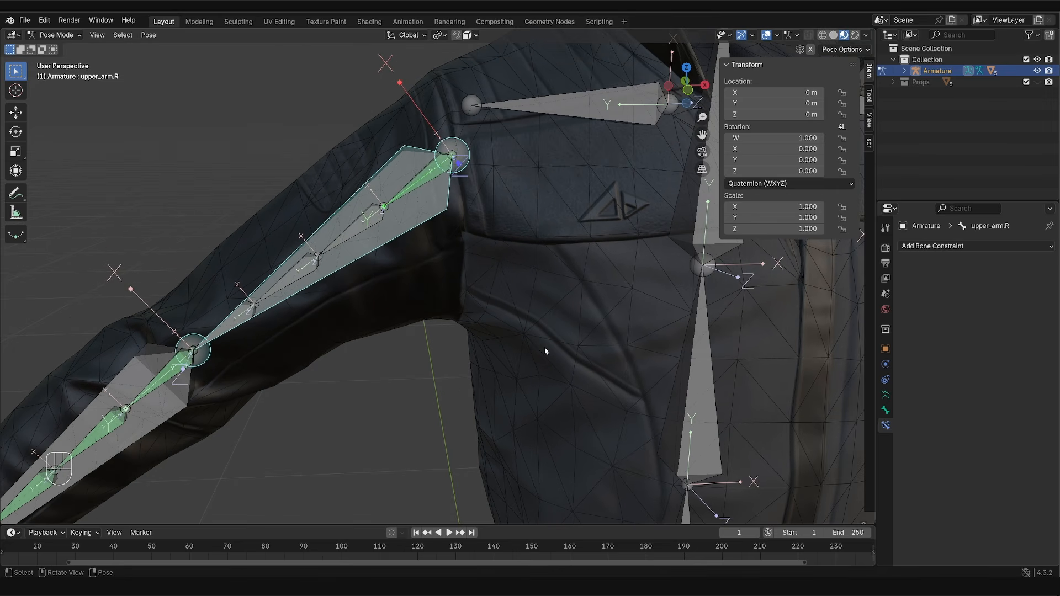
Step: Hide upper_arm.R and copy the constraints of upper_arm.R.001 to the other three upper-arm twist bones
key("h")
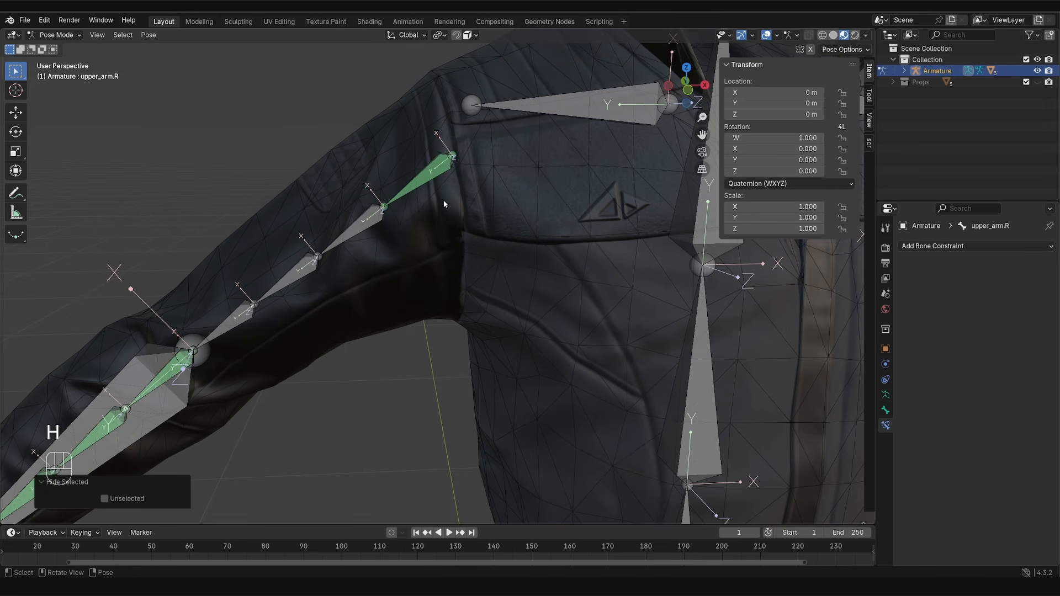
left_click(232, 329)
left_click(286, 285, "shift")
left_click(340, 245, "shift")
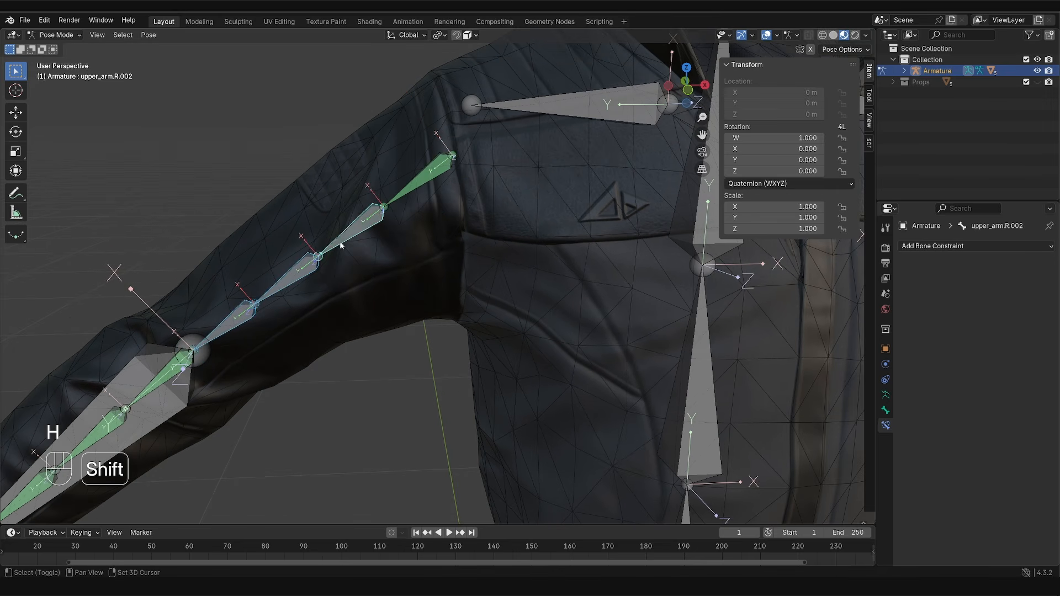
left_click(420, 187, "shift")
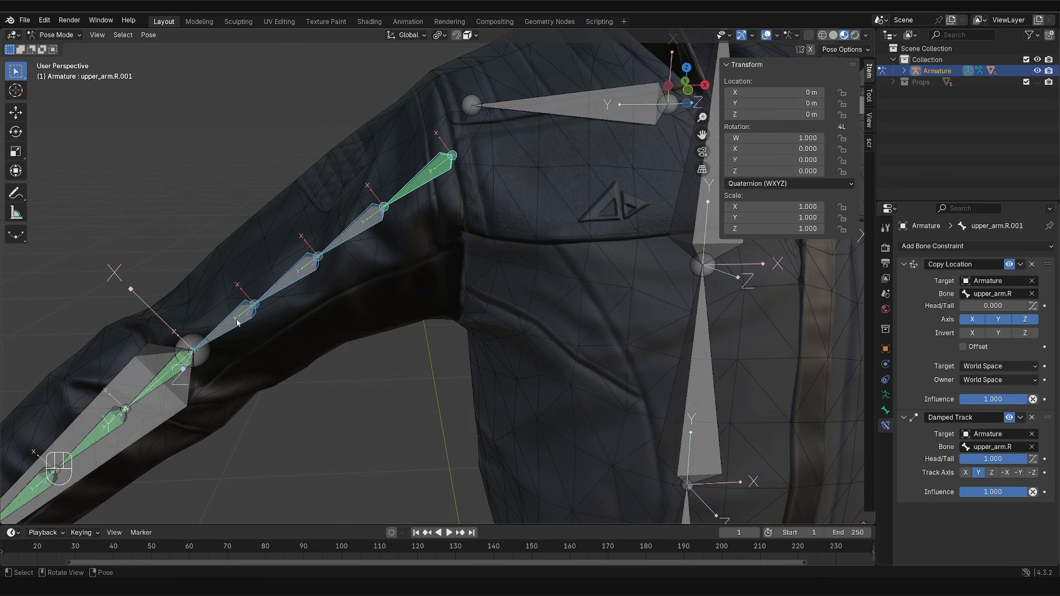
key("d")
left_click(148, 35)
mouse_move(198, 223)
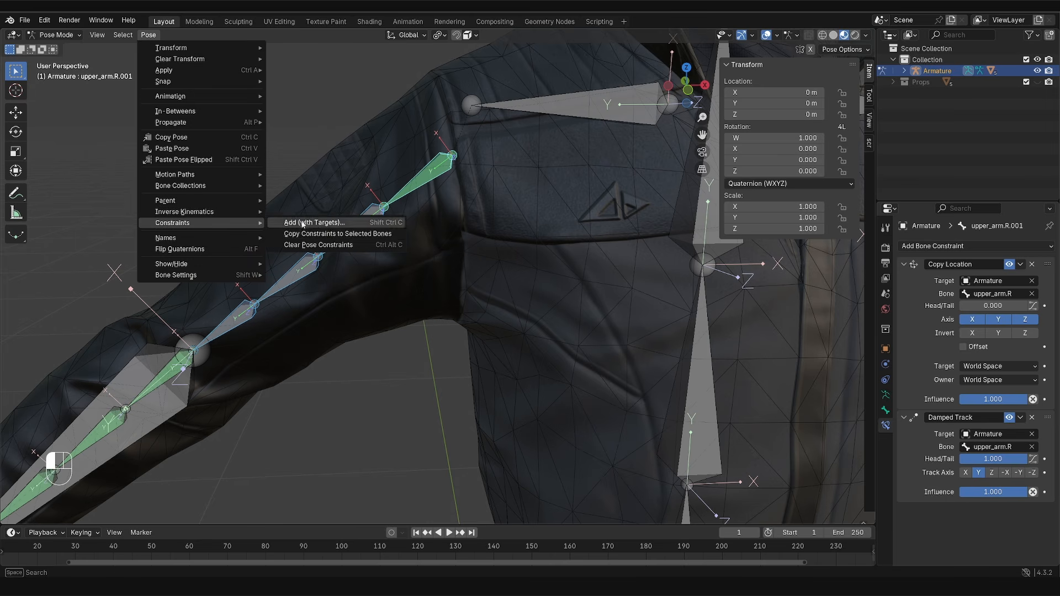
left_click(323, 234)
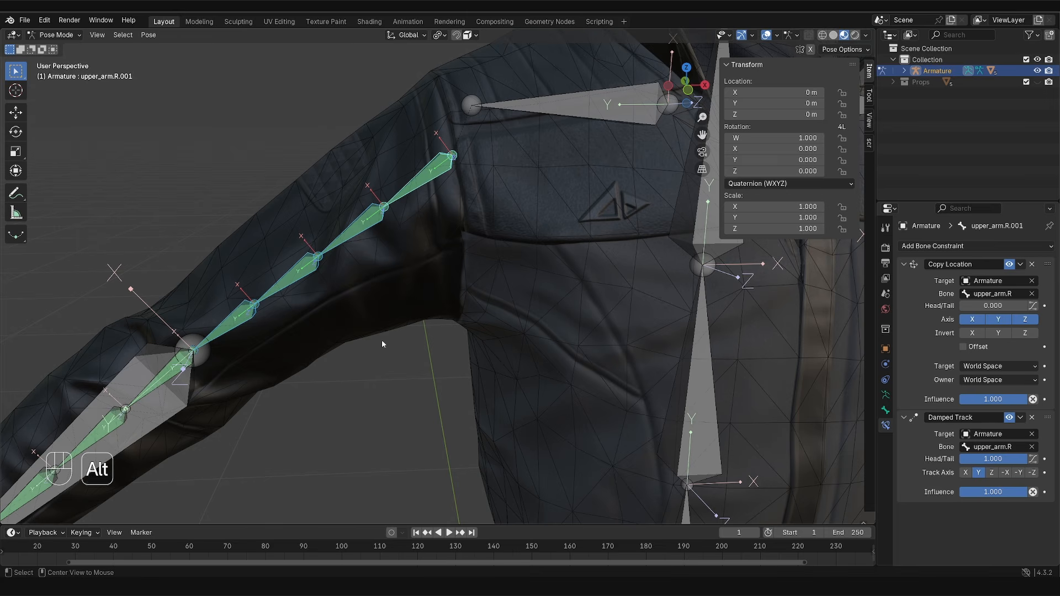
Step: Unhide upper_arm.R and test the twist chain by temporarily rotating and moving that bone, cancelling each transform
key("alt+h")
scroll(423, 269, "down", 2)
key("r")
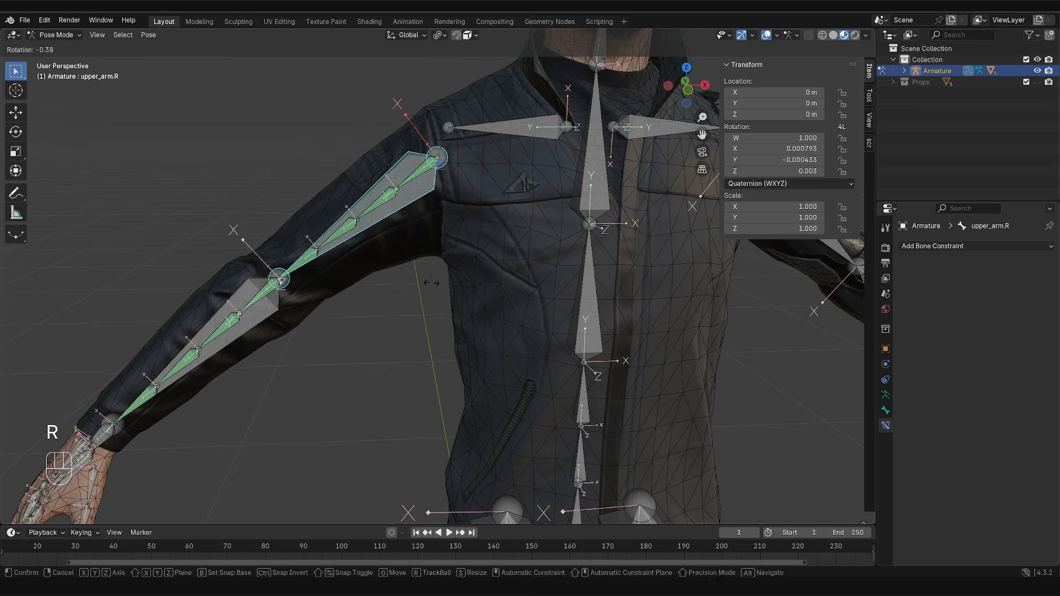
key("r")
key("Escape")
key("r")
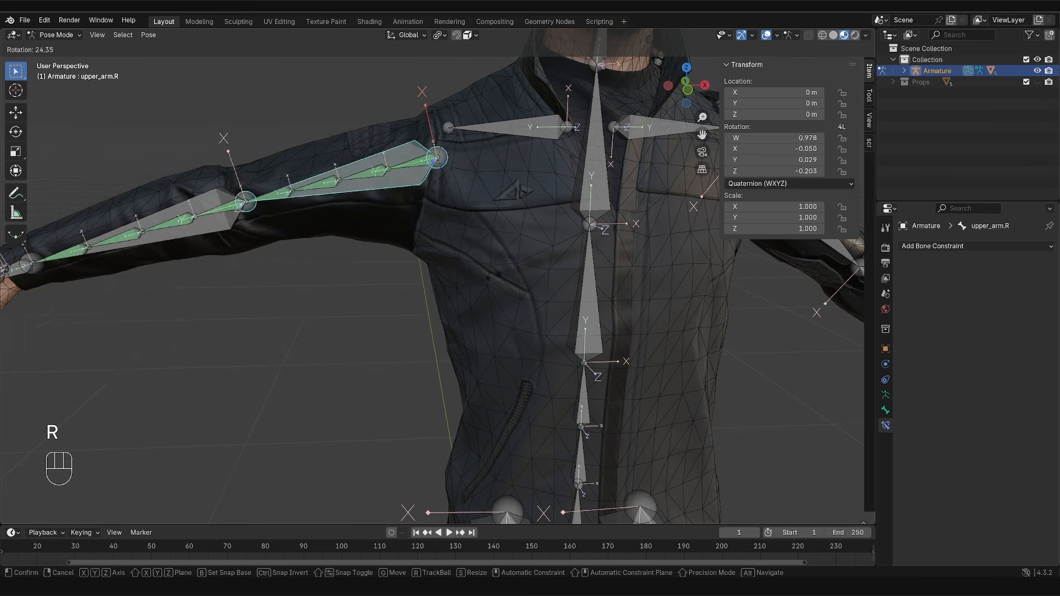
key("g")
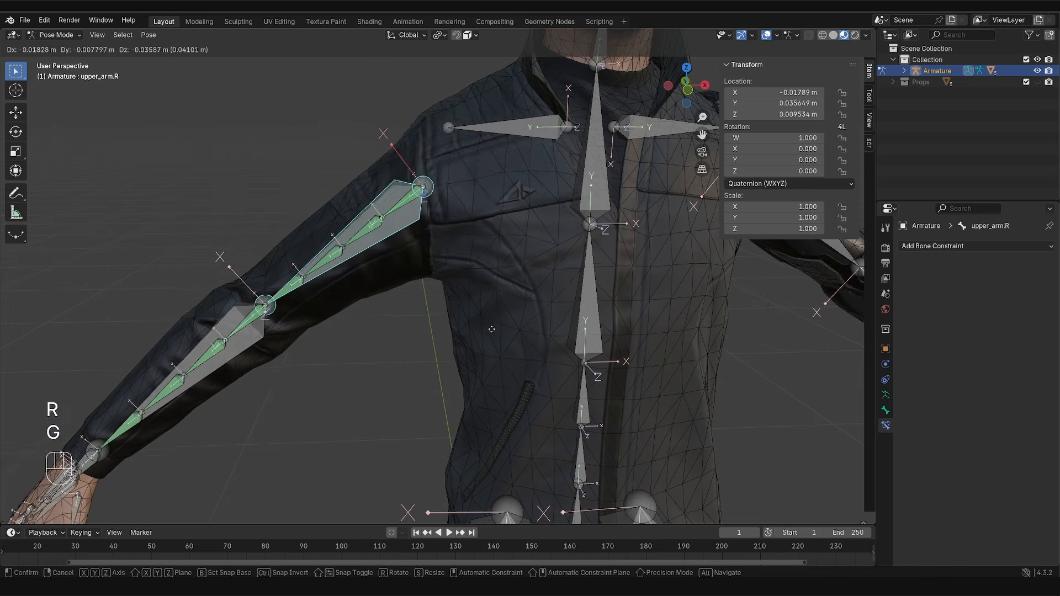
key("Escape")
Step: Activate the Rotate tool with Local orientation and test twisting upper_arm.R about its own Y axis, cancelling the rotation
left_click(16, 132)
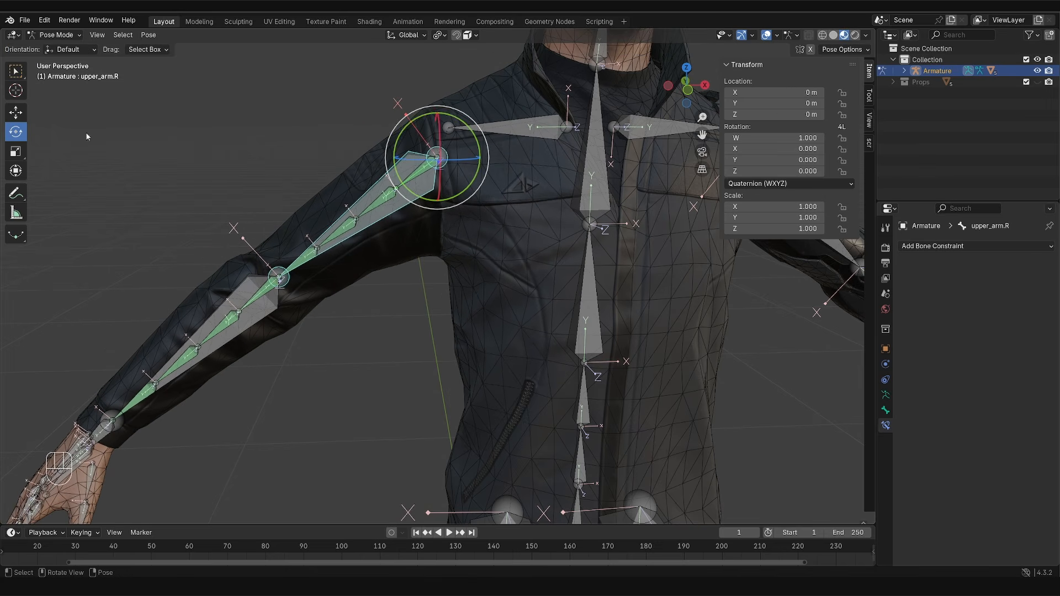
left_click(407, 35)
left_click(387, 82)
middle_click_drag(535, 163, 594, 163)
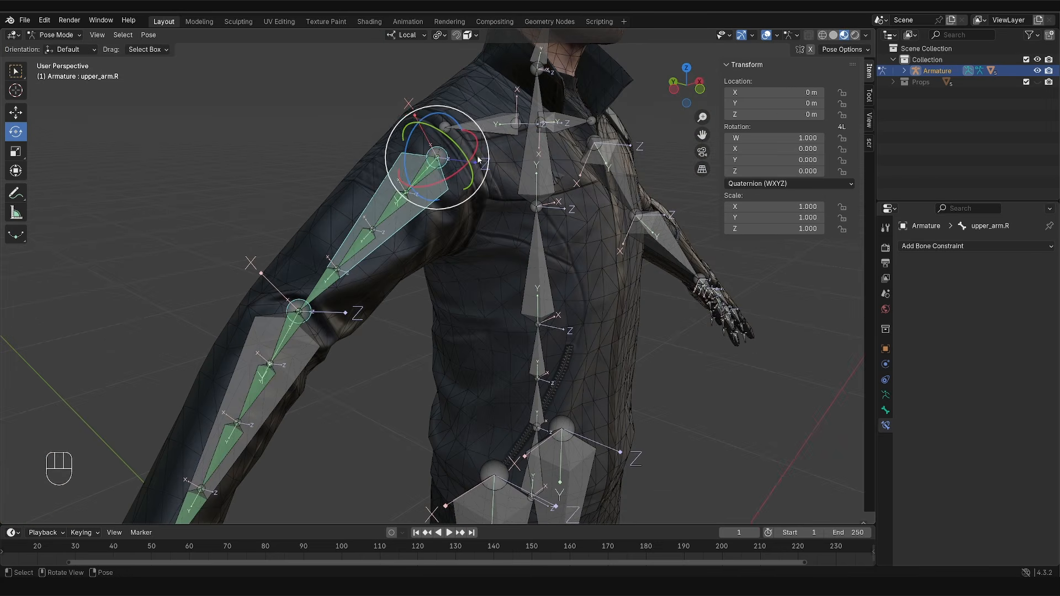
left_click_drag(455, 144, 453, 202)
right_click(453, 202)
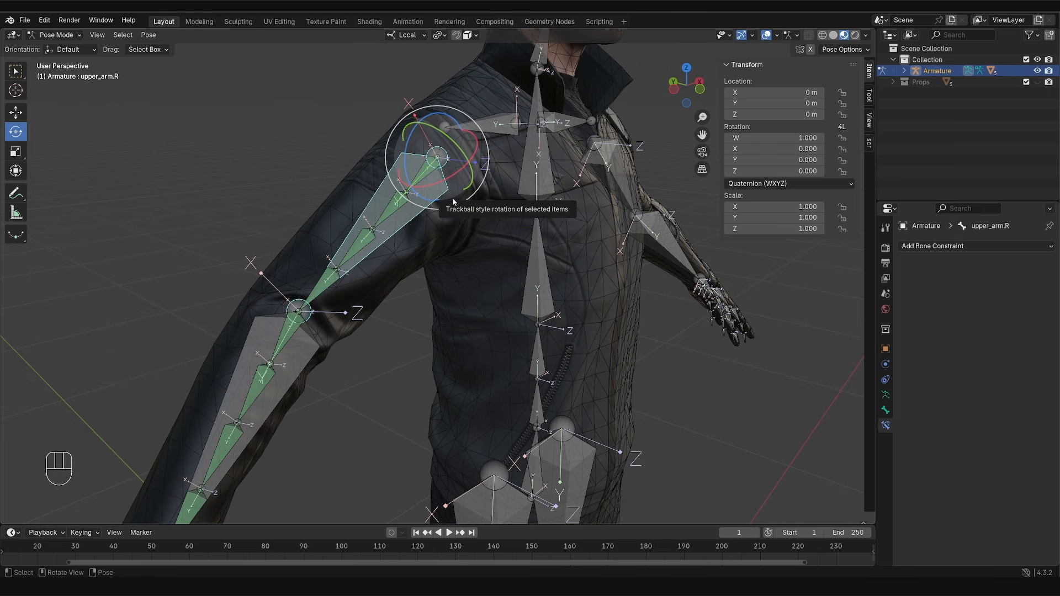
Step: Turn off Deform for the upper_arm.R bone and switch the armature to Object Mode
left_click(886, 395)
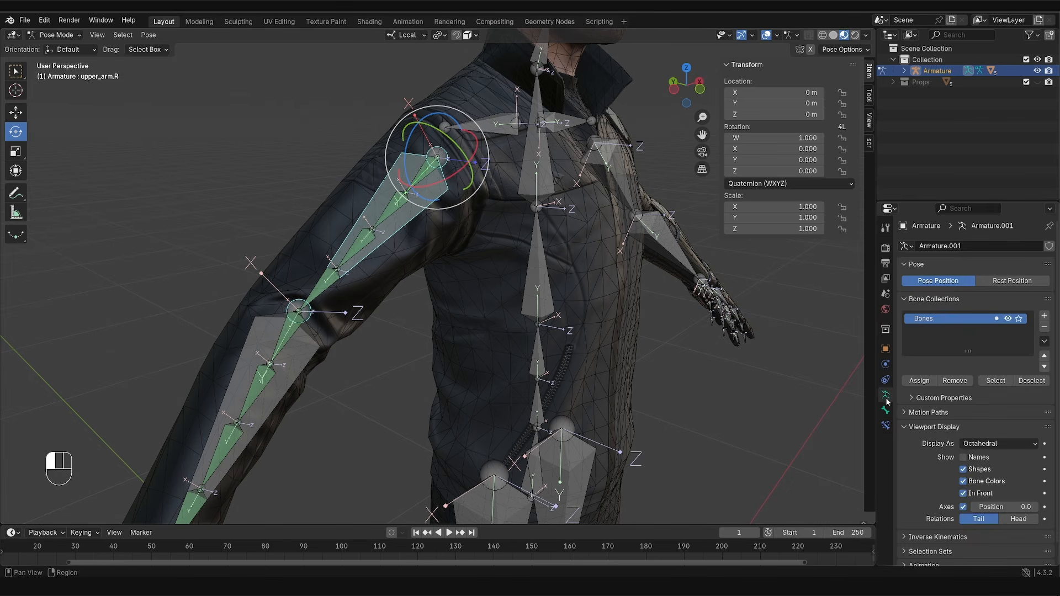
left_click(885, 411)
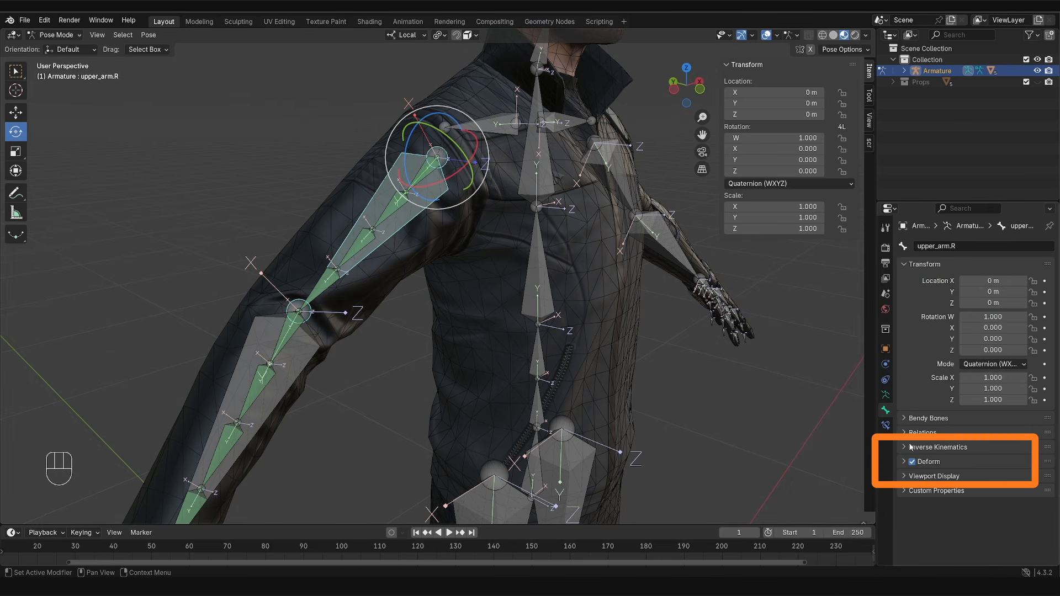
left_click(912, 462)
middle_click_drag(654, 332, 445, 281)
key("Tab")
middle_click_drag(349, 275, 367, 258)
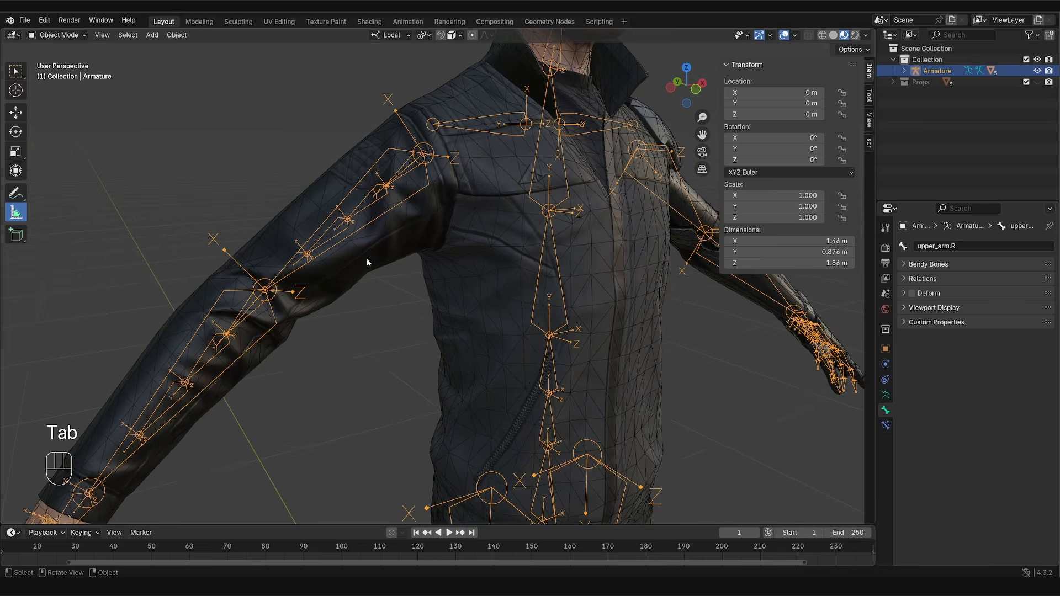
Step: Parent the CPD_Body mesh to the armature with automatic weights
left_click(346, 243)
scroll(345, 241, "down", 3)
scroll(355, 191, "up", 3)
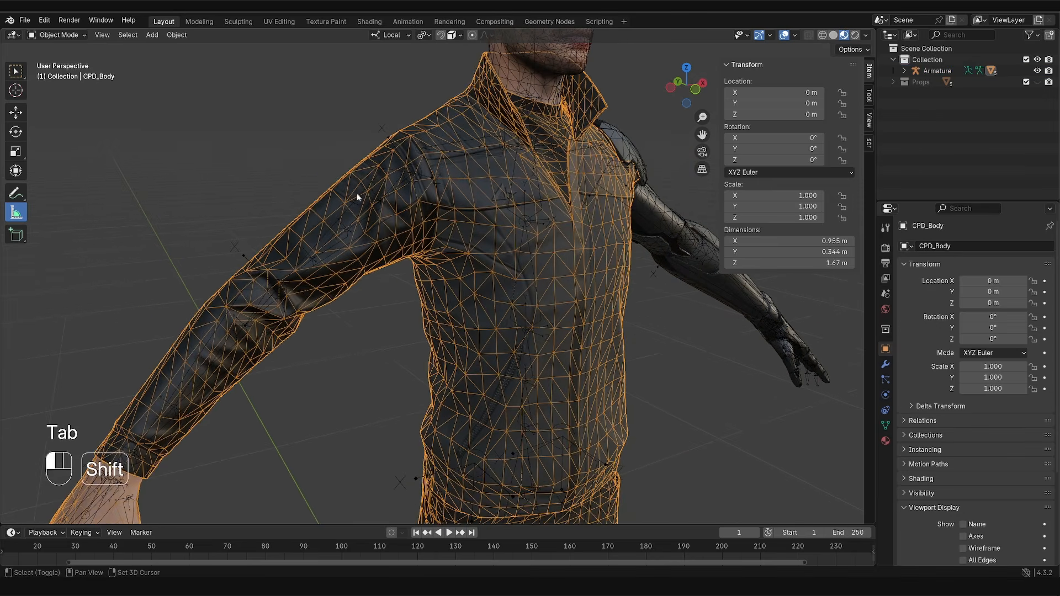
left_click(357, 193, "shift")
left_click(379, 220, "shift")
left_click(357, 204, "shift")
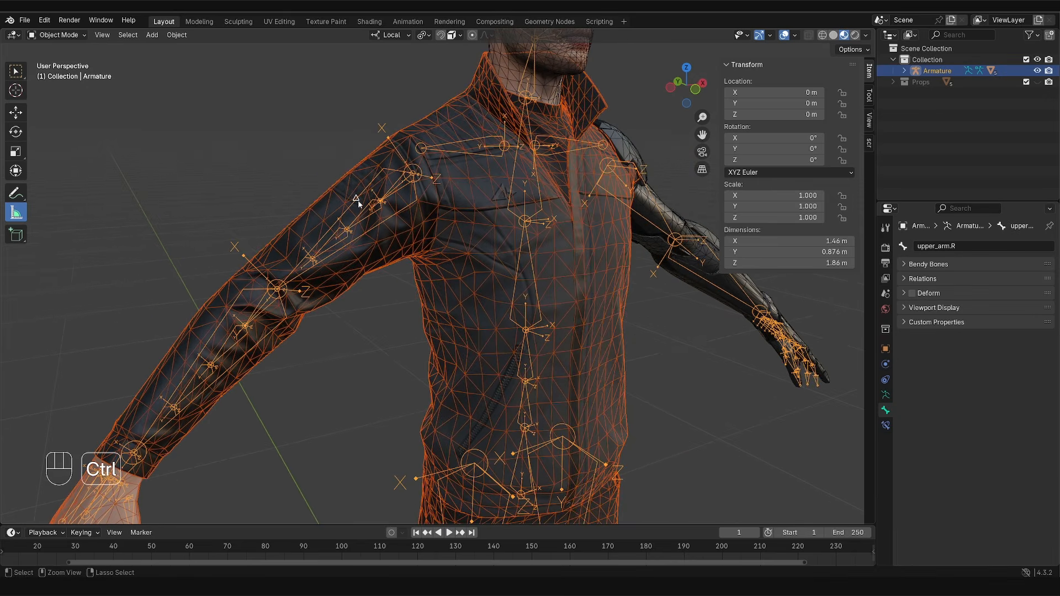
key("ctrl+p")
left_click(359, 202)
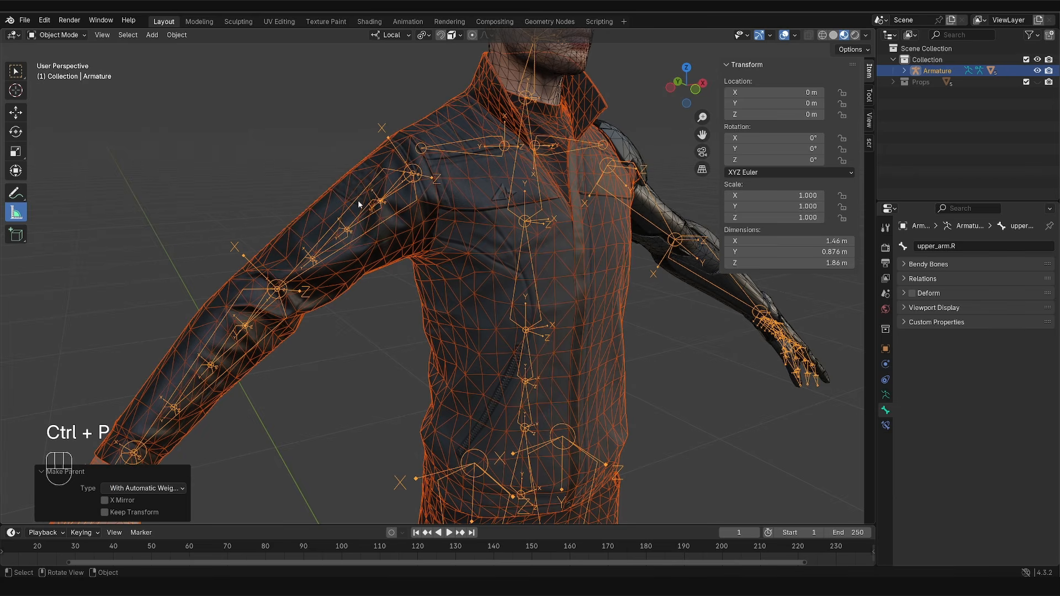
Step: Switch the armature to Pose Mode, select upper_arm.R and test rotating it freely, cancelling each rotation
key("Tab")
left_click(356, 239)
key("r")
key("r")
key("r")
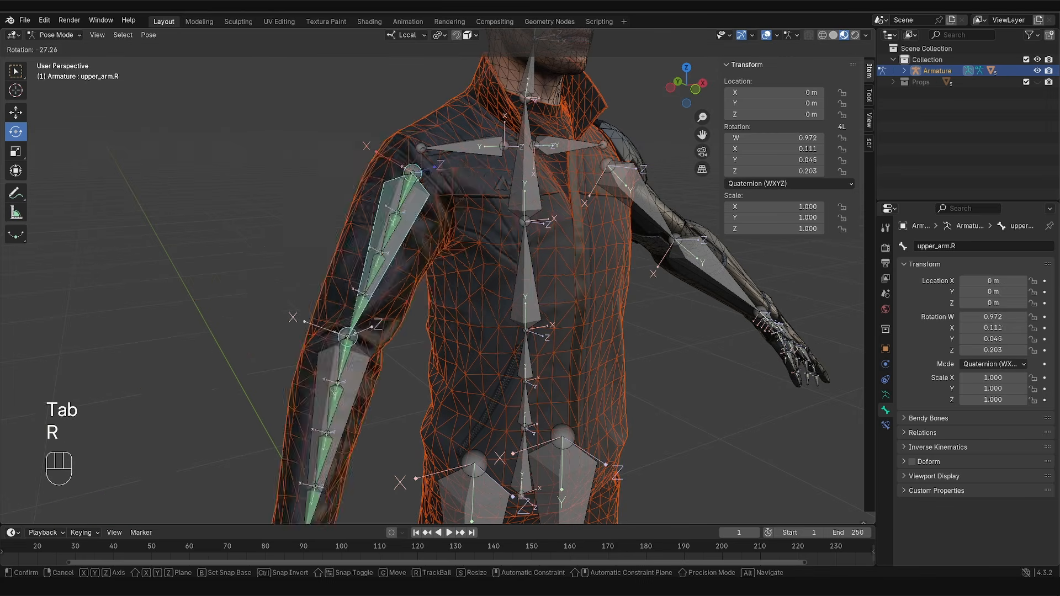
left_click_drag(419, 135, 391, 143)
right_click(391, 144)
key("r")
key("r")
right_click(433, 202)
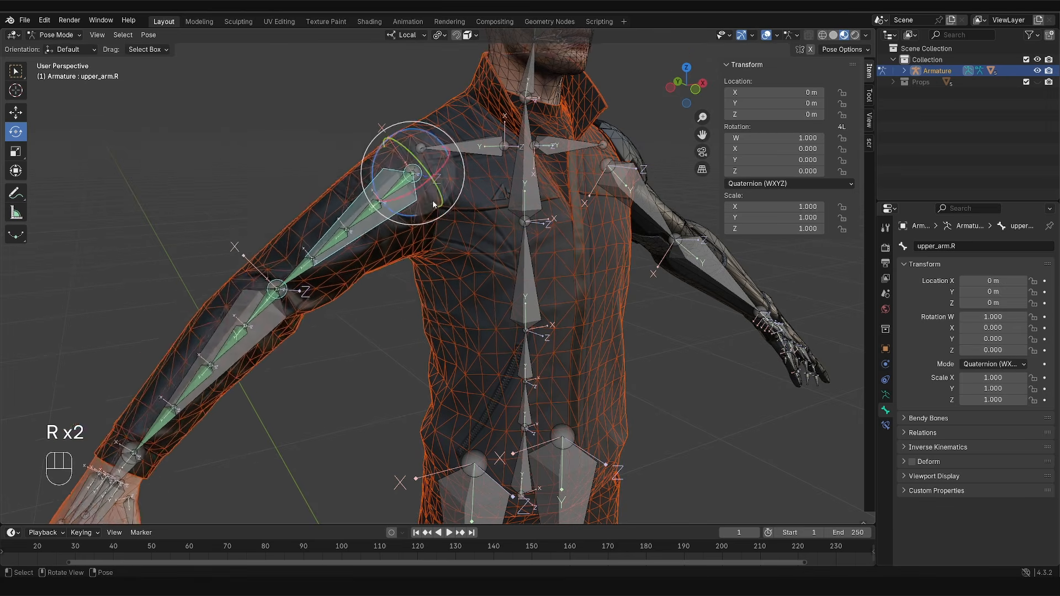
Step: Test swinging upper_arm.R about its local Z and X axes, cancelling the rotation
middle_click_drag(433, 202, 439, 203)
key("r")
key("r")
key("z")
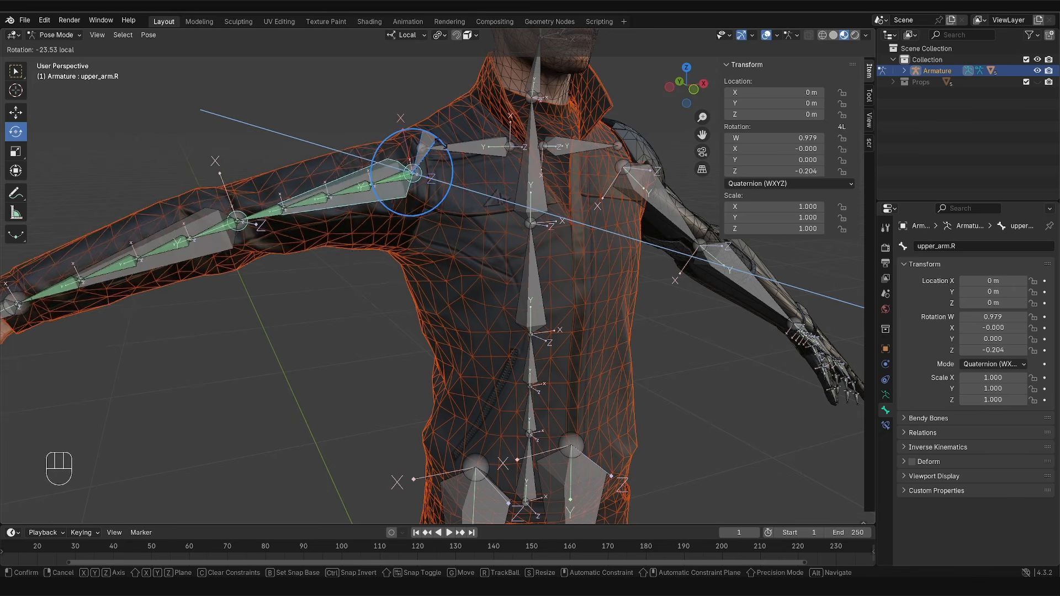
key("x")
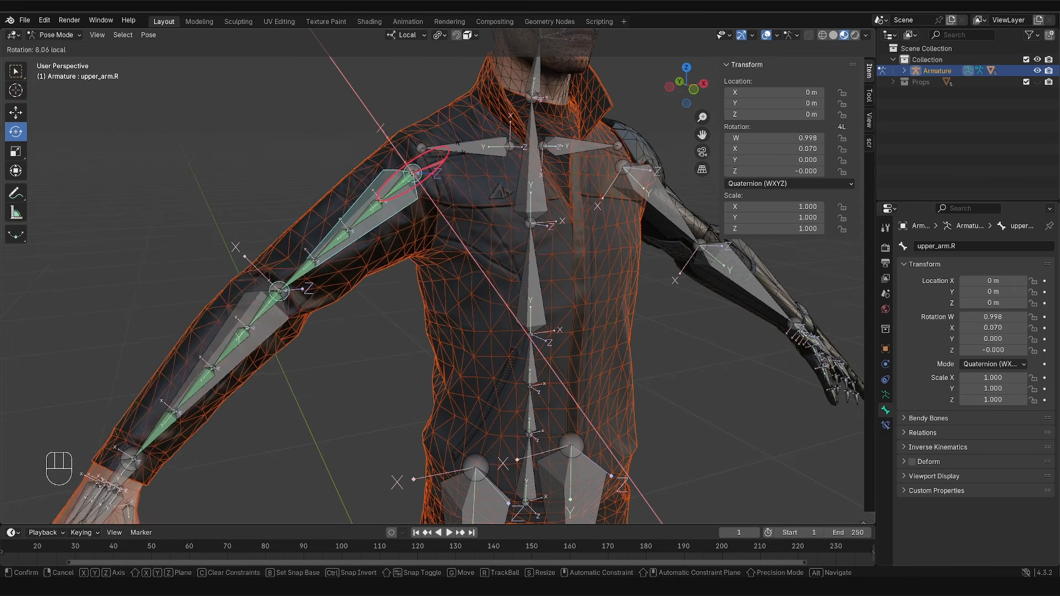
right_click(458, 136)
Step: Test twisting upper_arm.R about its local Y axis with overlays shown and hidden, cancelling each rotation and restoring the overlays
middle_click_drag(387, 141, 458, 141)
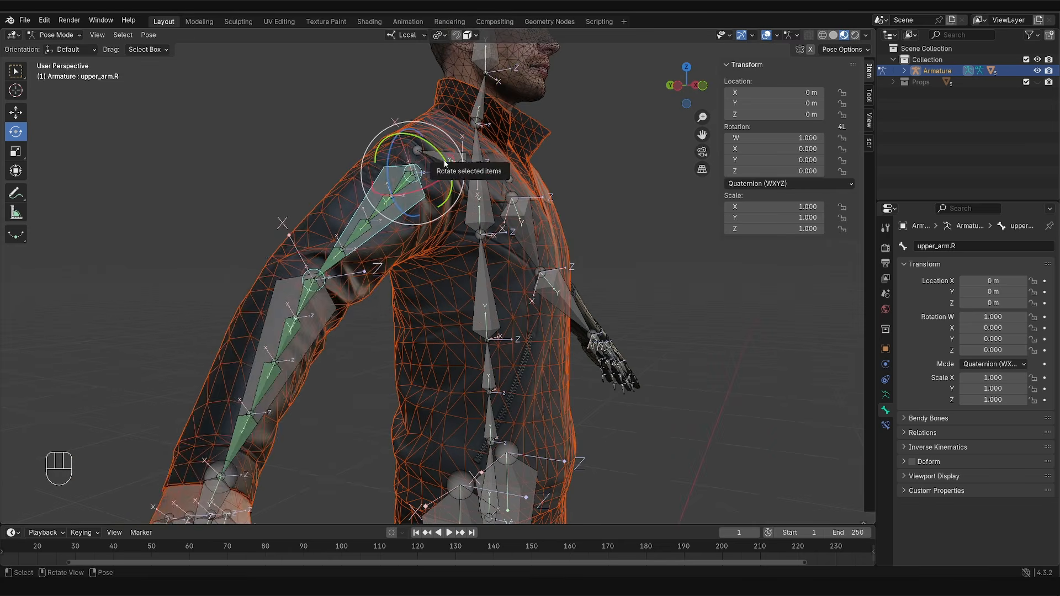
left_click_drag(443, 160, 431, 182)
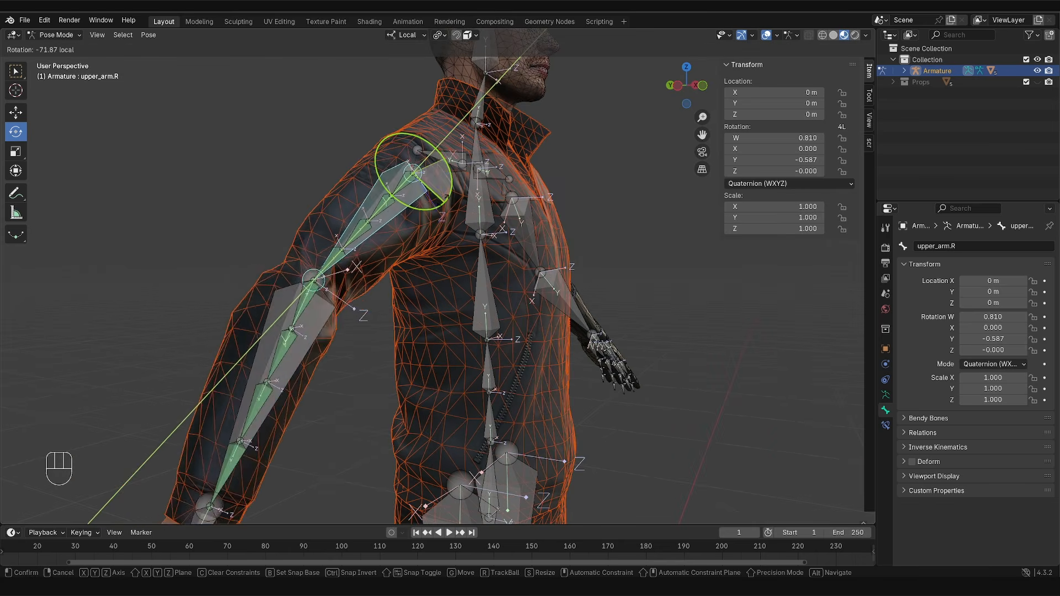
right_click(431, 183)
key("shift+alt+z")
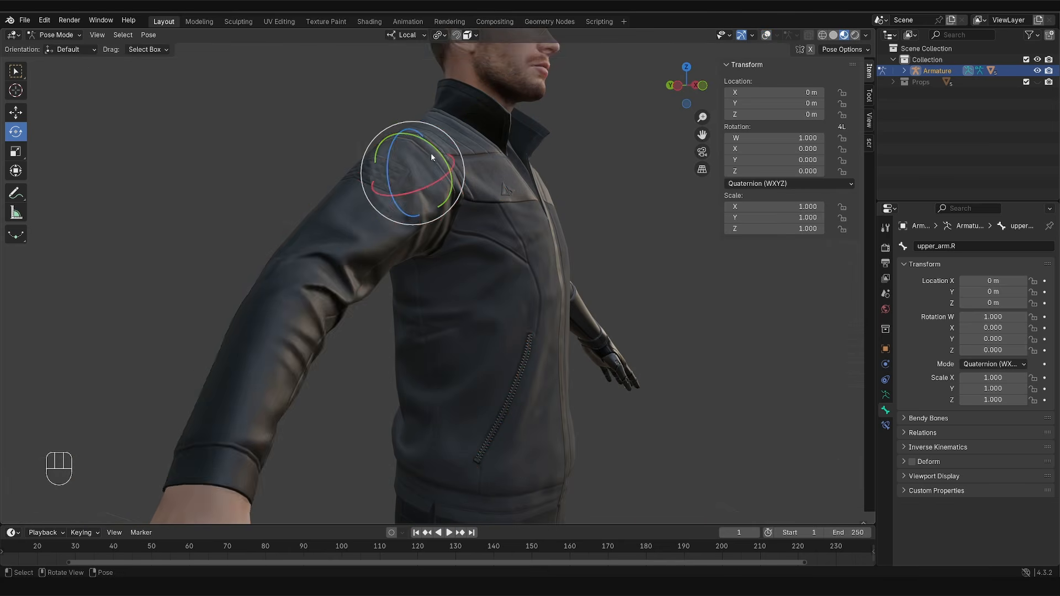
left_click_drag(443, 160, 450, 196)
right_click(450, 196)
middle_click_drag(514, 221, 460, 238)
key("z")
left_click(575, 230)
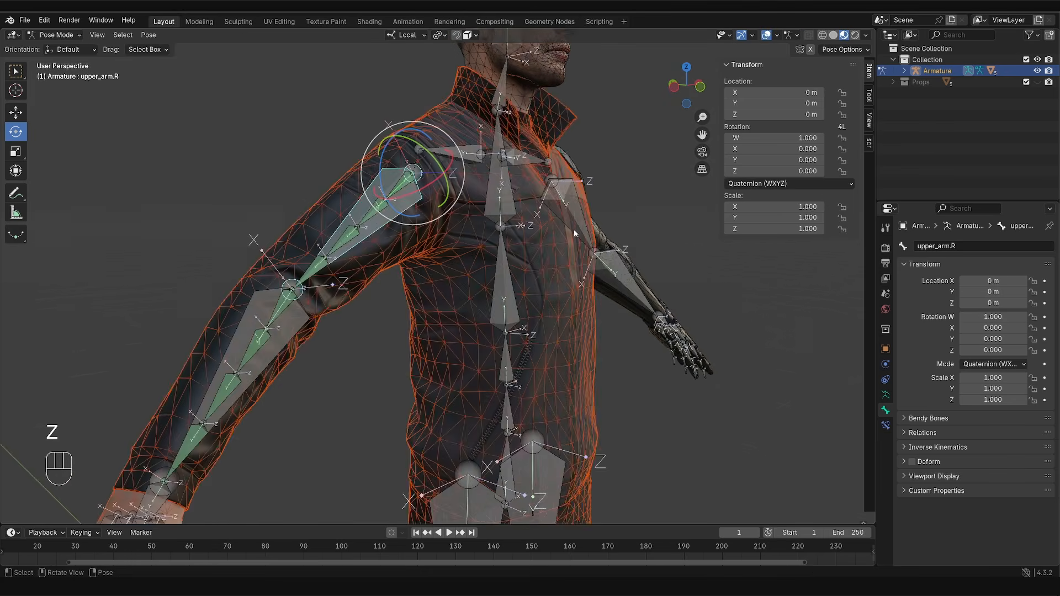
Step: Annotate the right upper arm with temporary strokes pointing along its chain of twist bones
middle_click_drag(575, 231, 468, 264)
key("d")
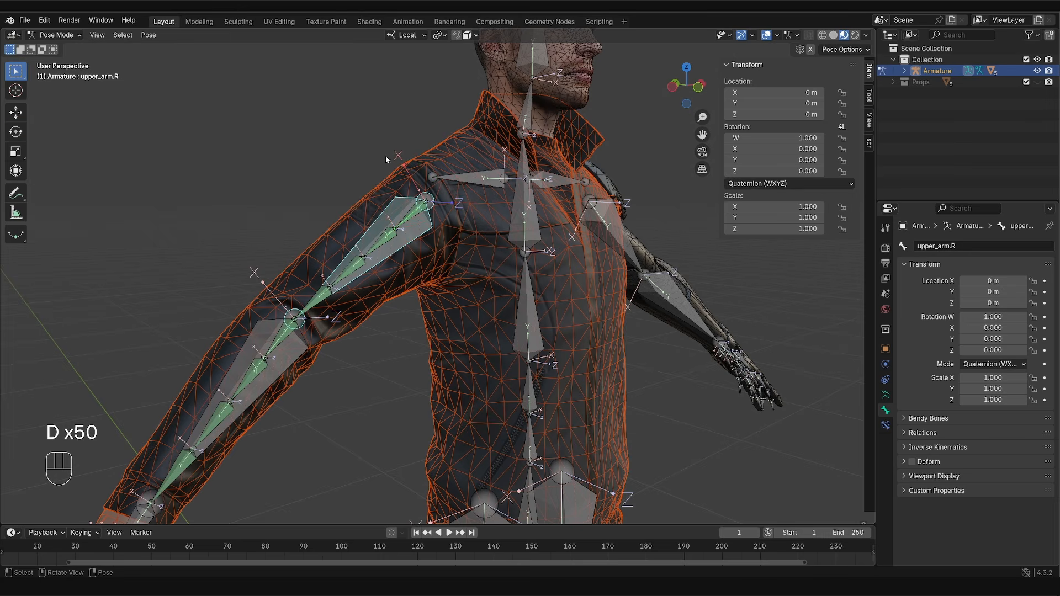
left_click_drag(399, 126, 405, 211)
mouse_move(396, 202)
left_mouse_down()
mouse_move(293, 296)
mouse_move(298, 288)
left_mouse_up()
key("ctrl+z")
key("ctrl+z")
mouse_move(362, 182)
left_mouse_down()
mouse_move(366, 231)
mouse_move(378, 238)
left_mouse_up()
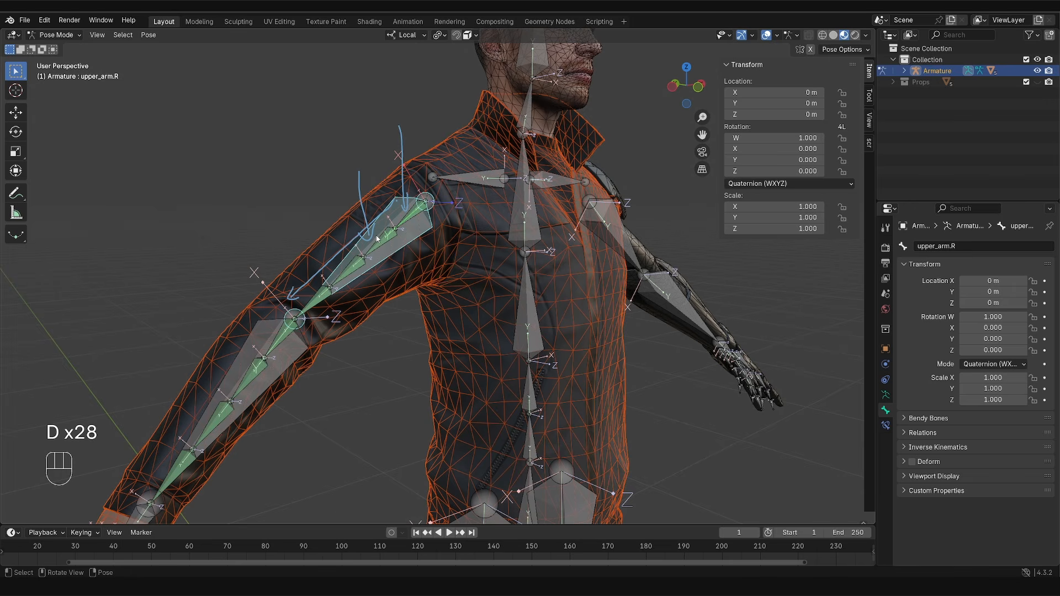
left_click_drag(316, 193, 340, 273)
mouse_move(289, 219)
left_mouse_down()
mouse_move(303, 296)
mouse_move(331, 285)
left_mouse_up()
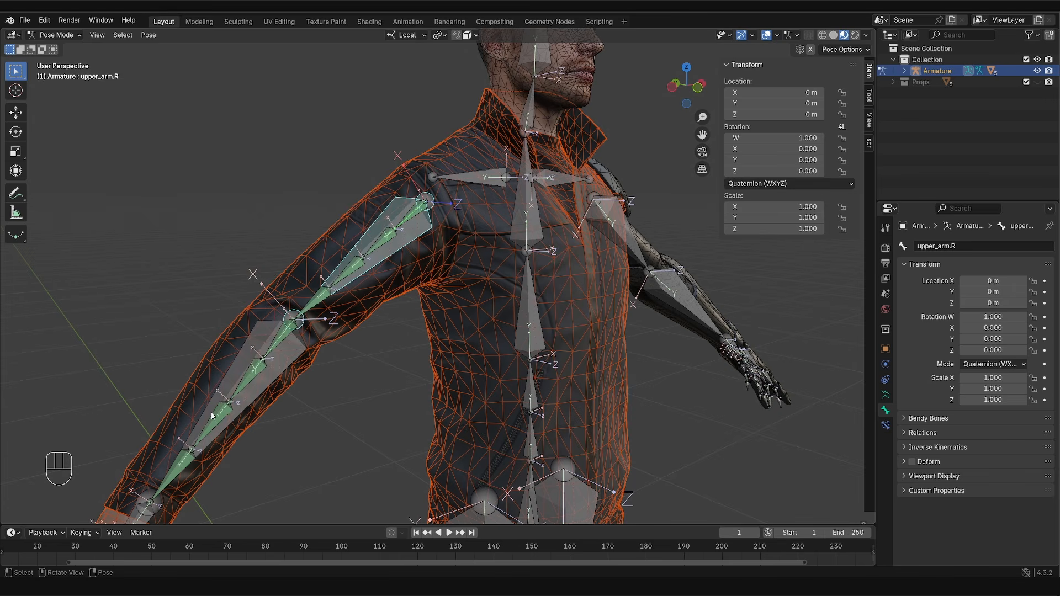
Step: Draw a temporary annotation stroke along the right upper arm from elbow to shoulder, and remove it
key("d")
left_click_drag(264, 277, 388, 177)
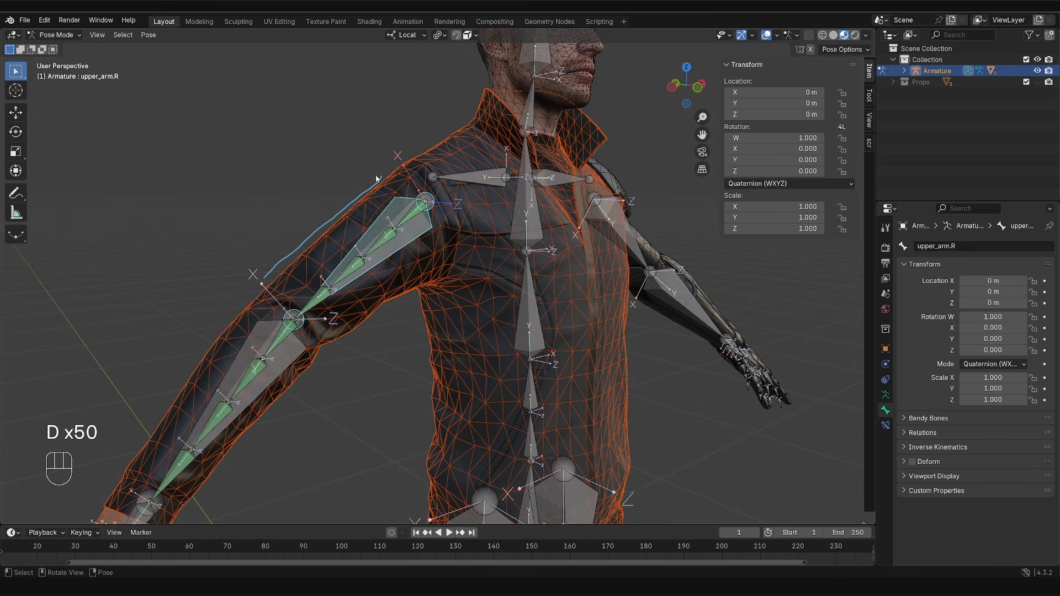
right_click_drag(389, 179, 268, 273)
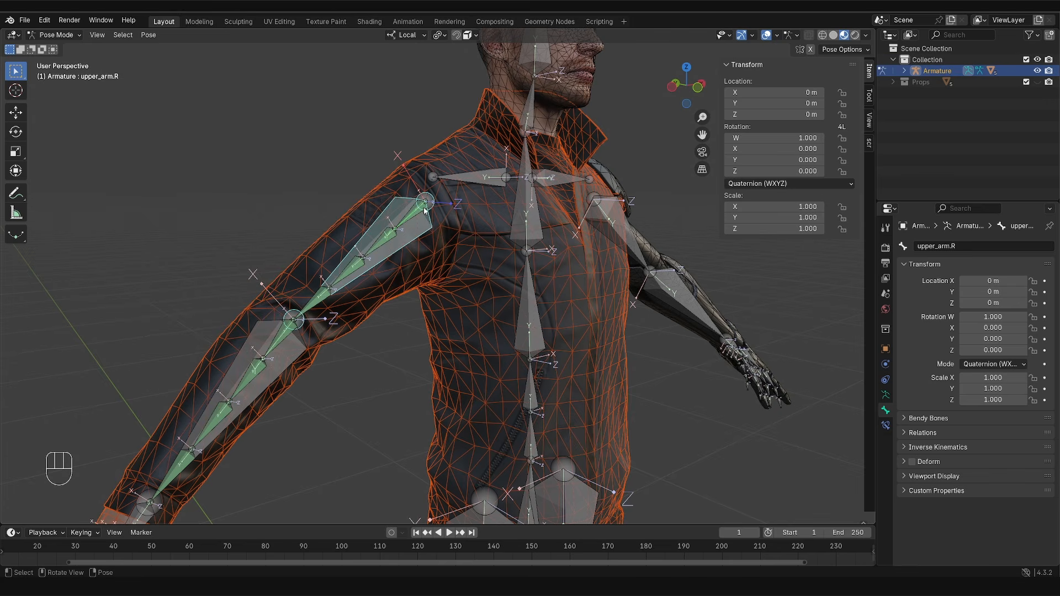
key("ctrl+z")
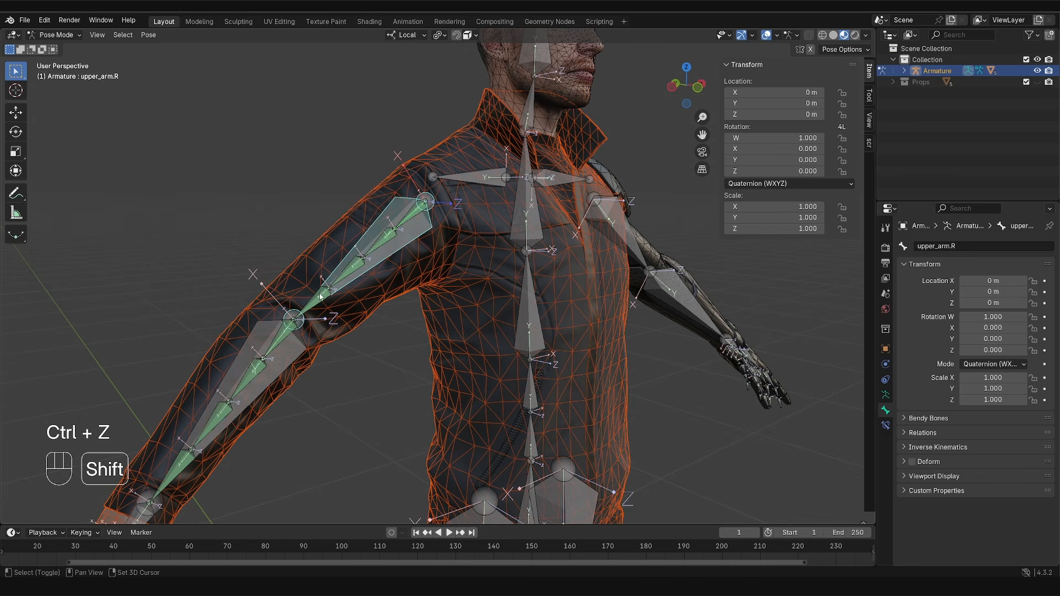
Step: Add a Copy Rotation constraint to upper_arm.R.004 targeting upper_arm.R, keeping full influence
left_click(321, 297, "shift")
key("ctrl+shift+c")
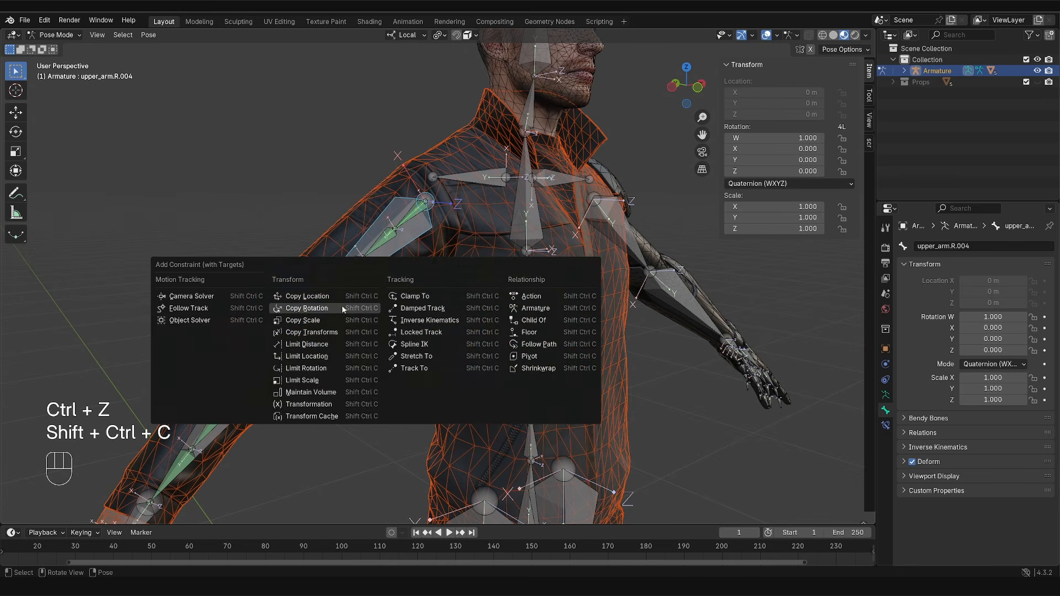
left_click(342, 306)
left_click(885, 426)
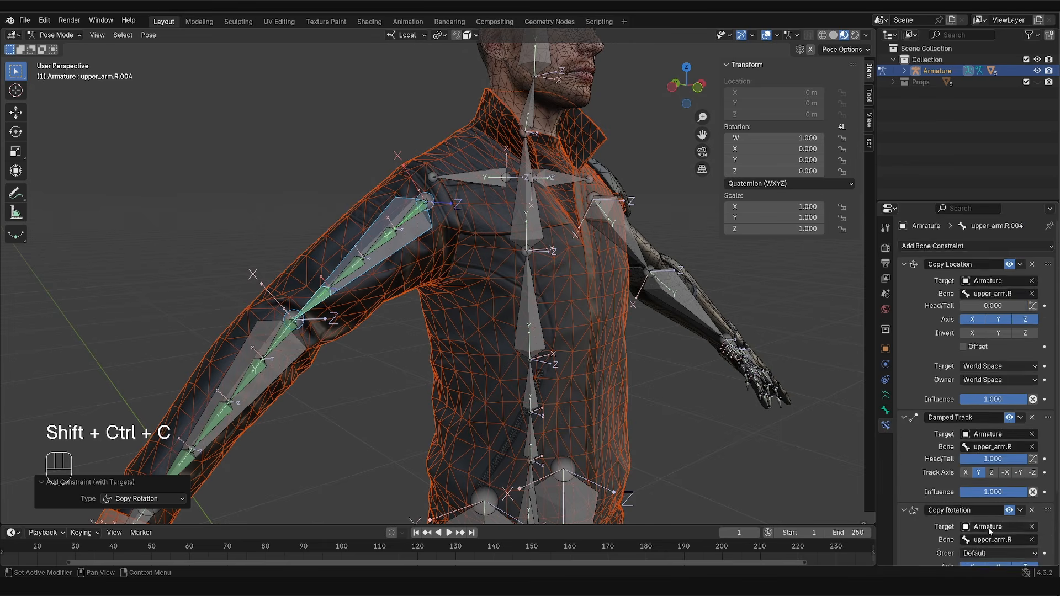
scroll(982, 520, "down", 3)
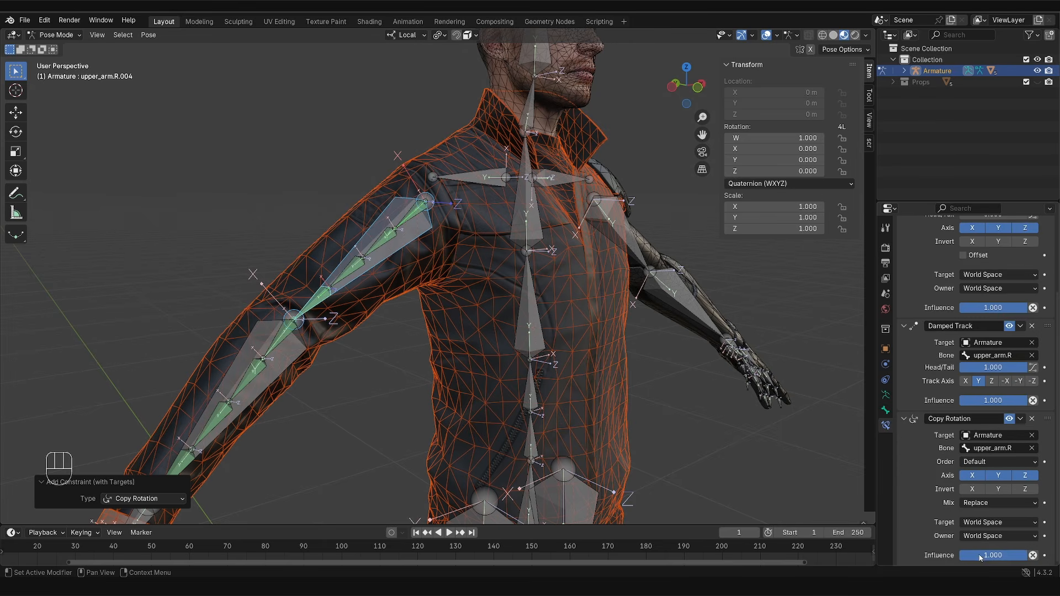
Step: Add a Copy Rotation constraint to upper_arm.R.003 targeting upper_arm.R and set its influence to 0.66
left_click(408, 274, "shift")
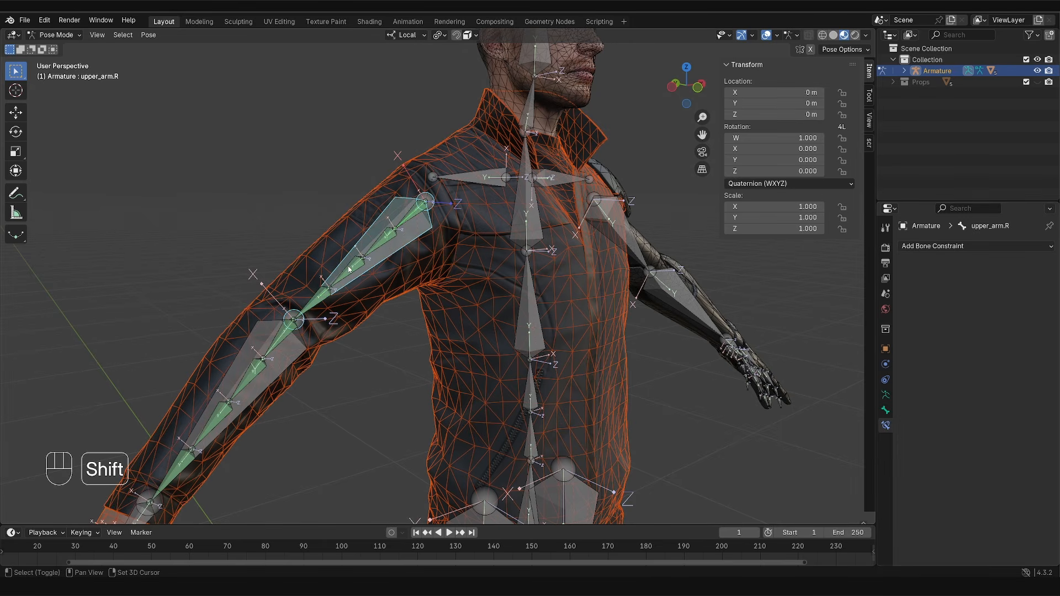
left_click(348, 266, "shift")
key("ctrl+shift+c")
left_click(382, 272)
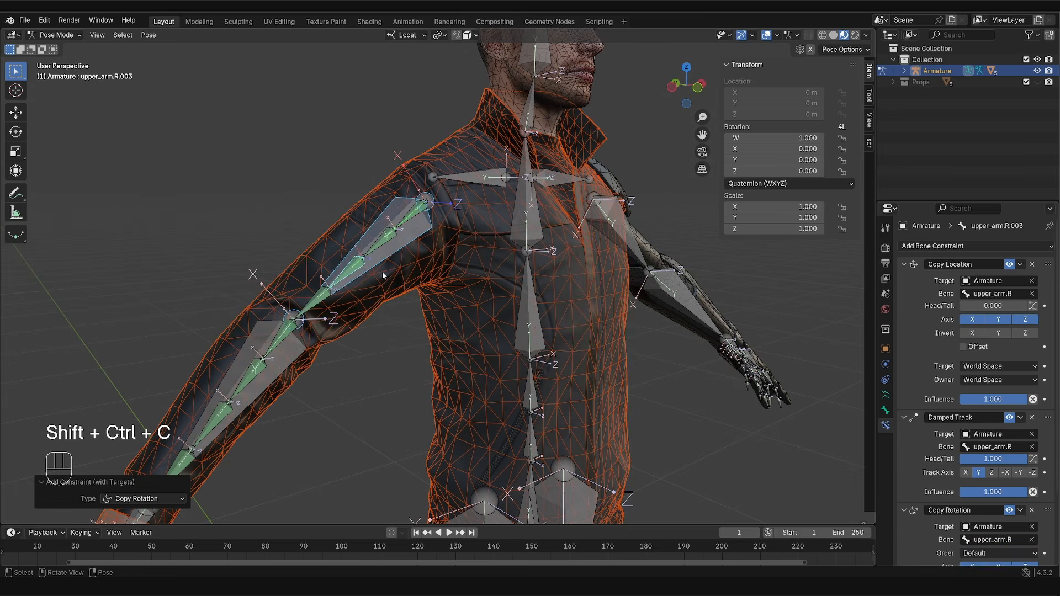
scroll(994, 442, "down", 5)
left_click(1000, 555)
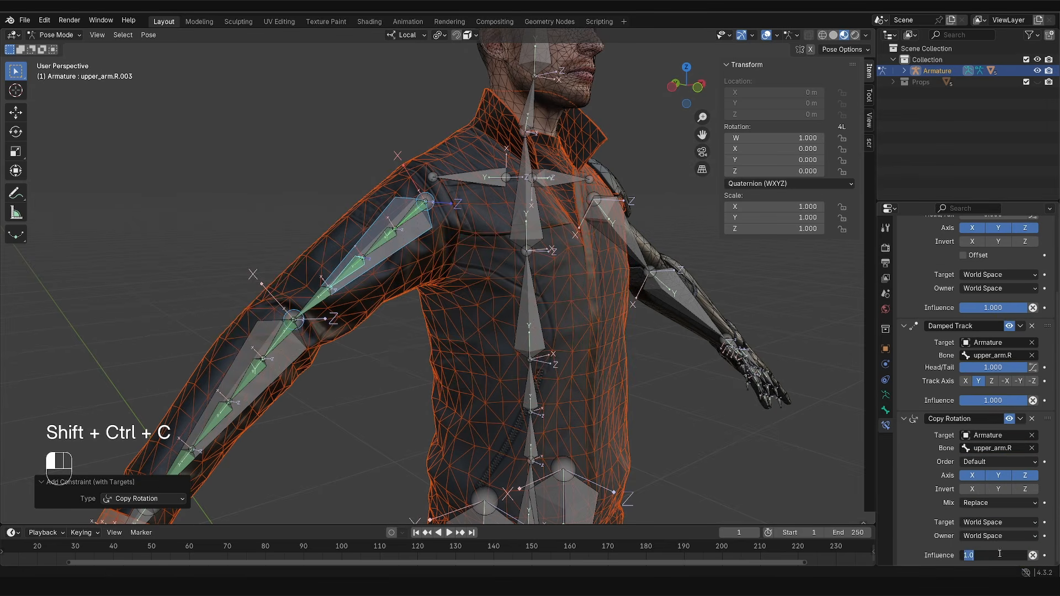
type(".66")
key("Return")
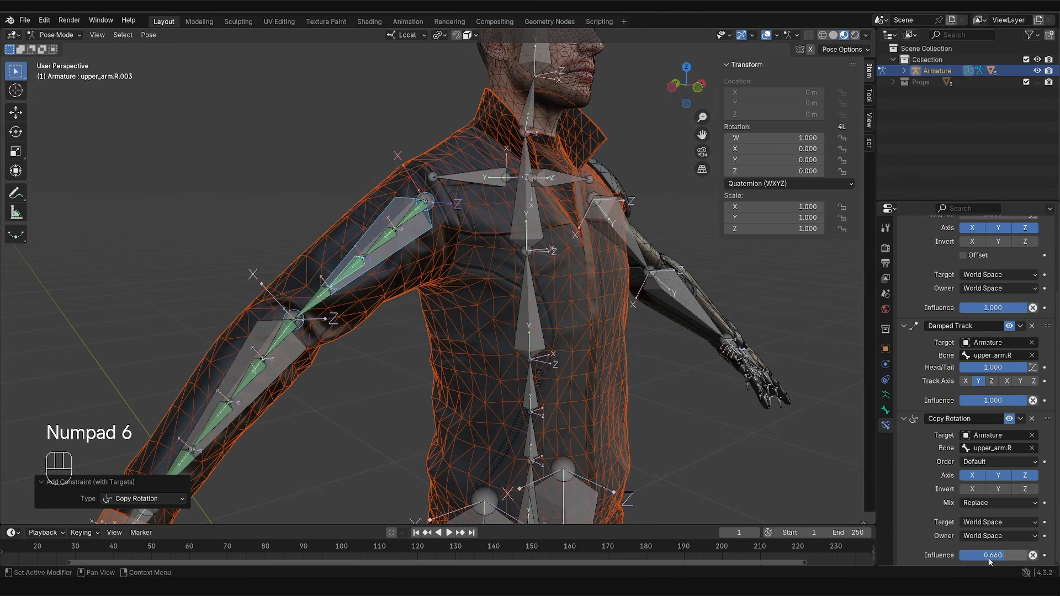
Step: Add a Copy Rotation constraint to upper_arm.R.002 targeting upper_arm.R and set its influence to 0.3
left_click(399, 250, "shift")
key("ctrl+shift+c")
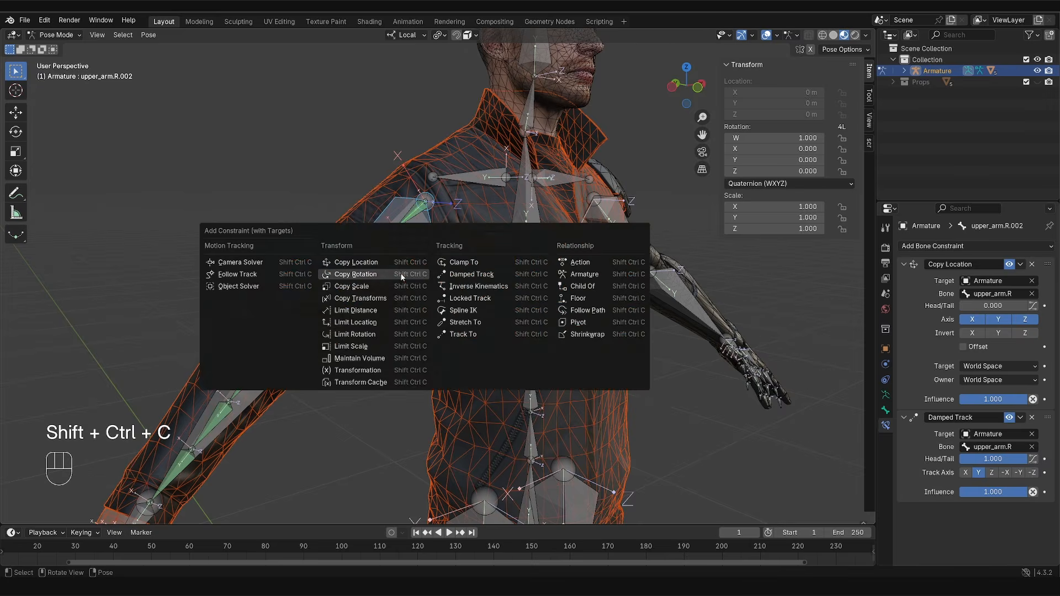
left_click(401, 275)
scroll(988, 442, "down", 4)
left_click(999, 555)
type("0.3")
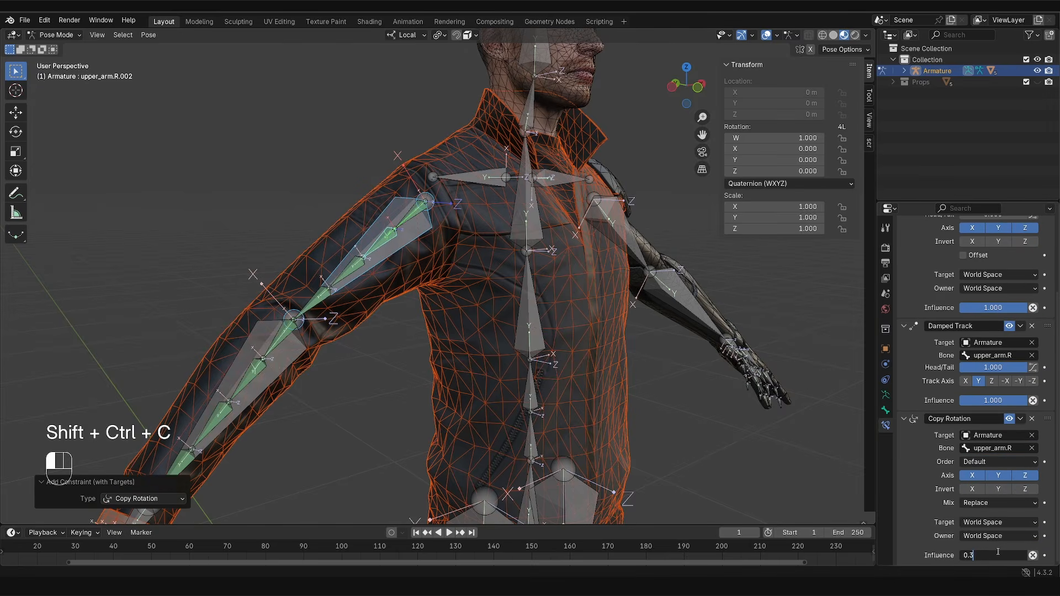
key("Return")
Step: Add a Copy Rotation constraint to upper_arm.R.001 targeting upper_arm.R and set its influence to 0.1
left_click(414, 234)
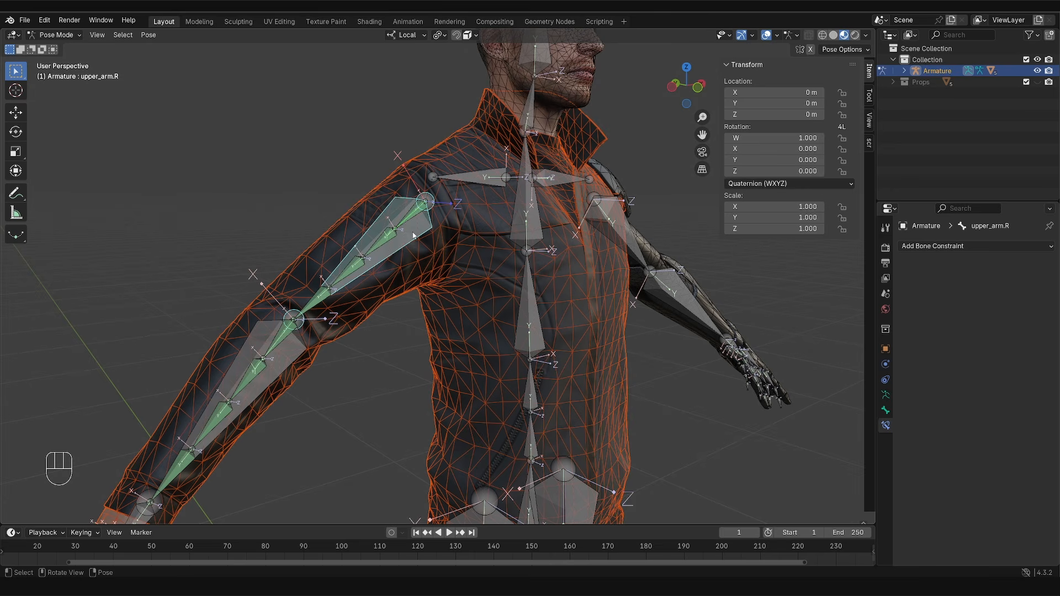
left_click(414, 235, "shift")
key("shift+ctrl+c")
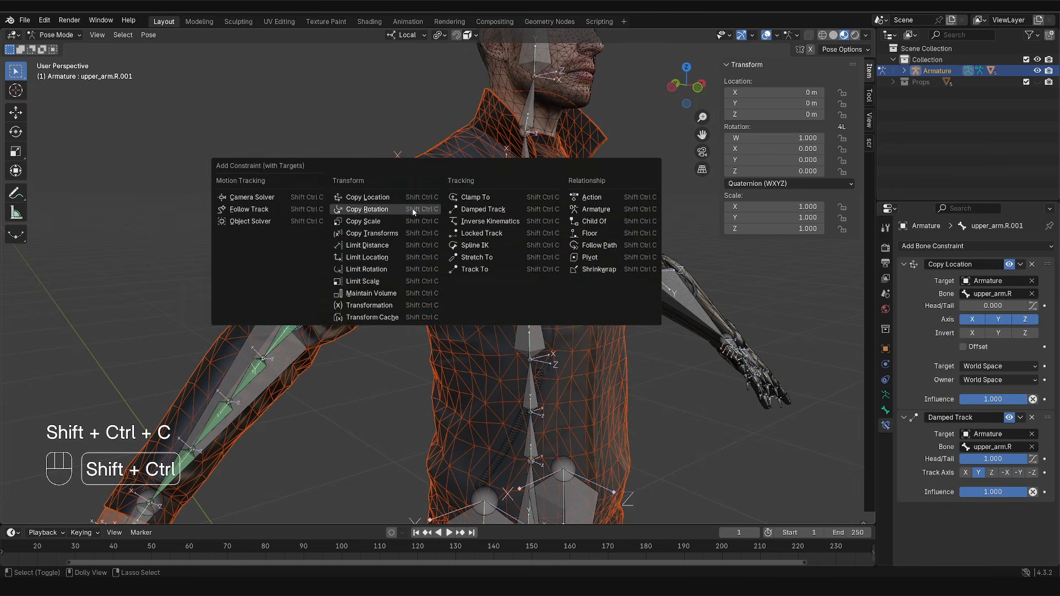
left_click(398, 209)
scroll(988, 497, "down", 4)
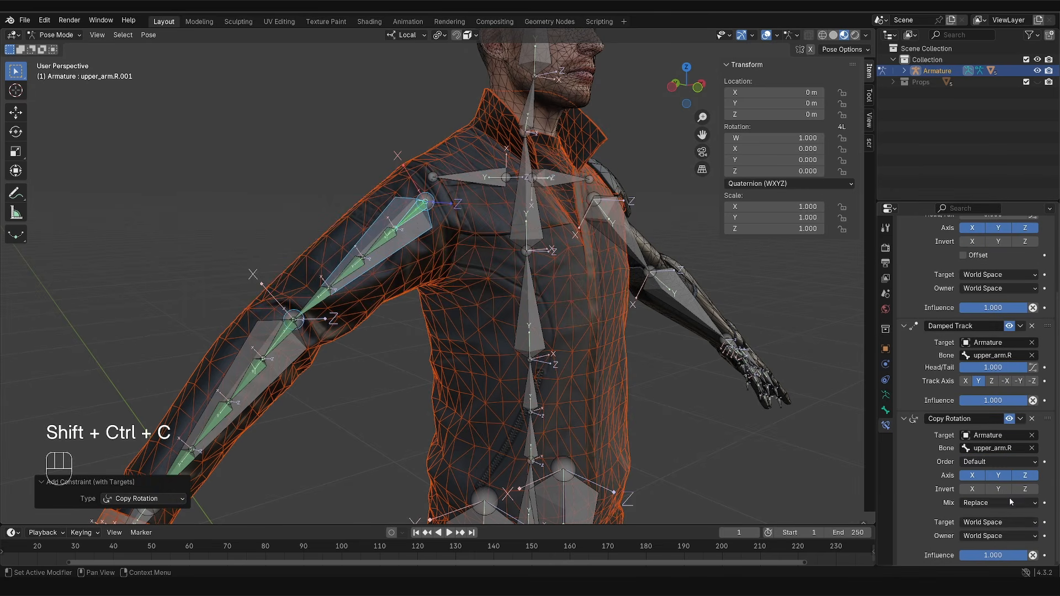
left_click(993, 555)
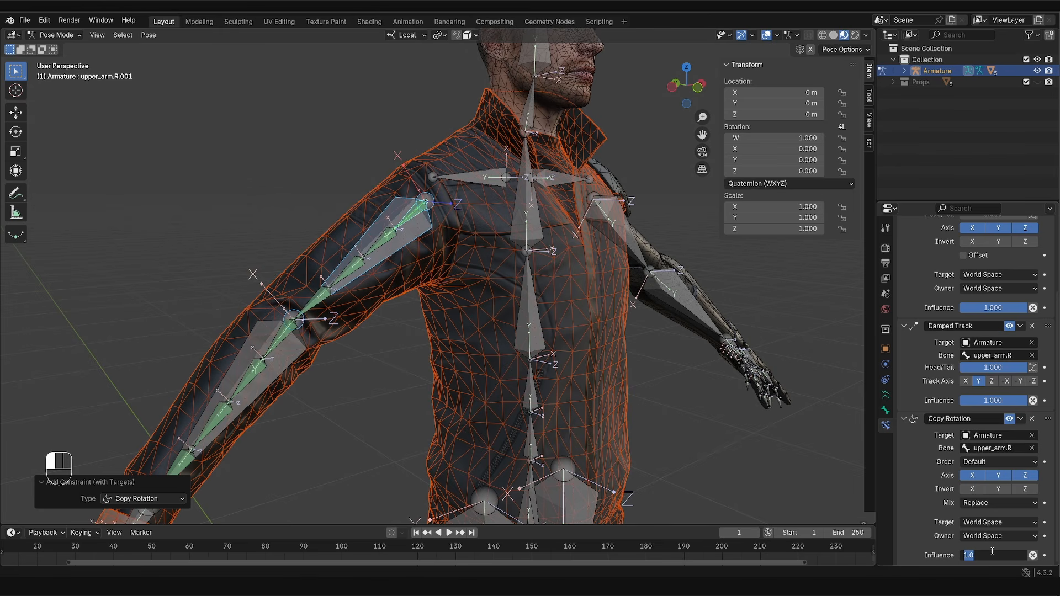
type("0.1")
key("Return")
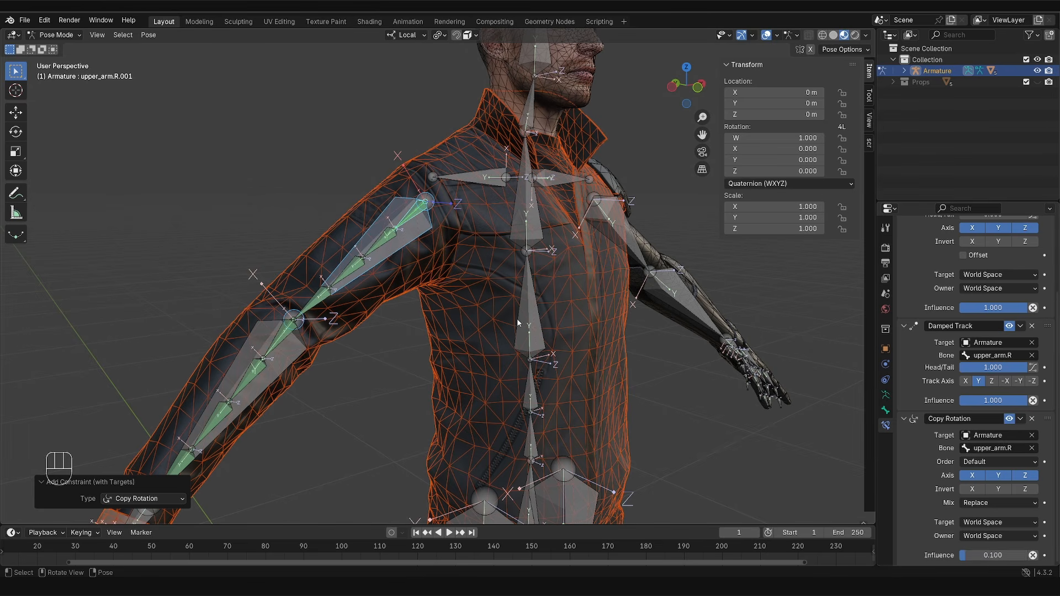
Step: Test the graded twist by rotating upper_arm.R with the Rotate tool, temporarily hiding overlays and cancelling each rotation
left_click(414, 238)
middle_click_drag(432, 256, 458, 261)
left_click(15, 131)
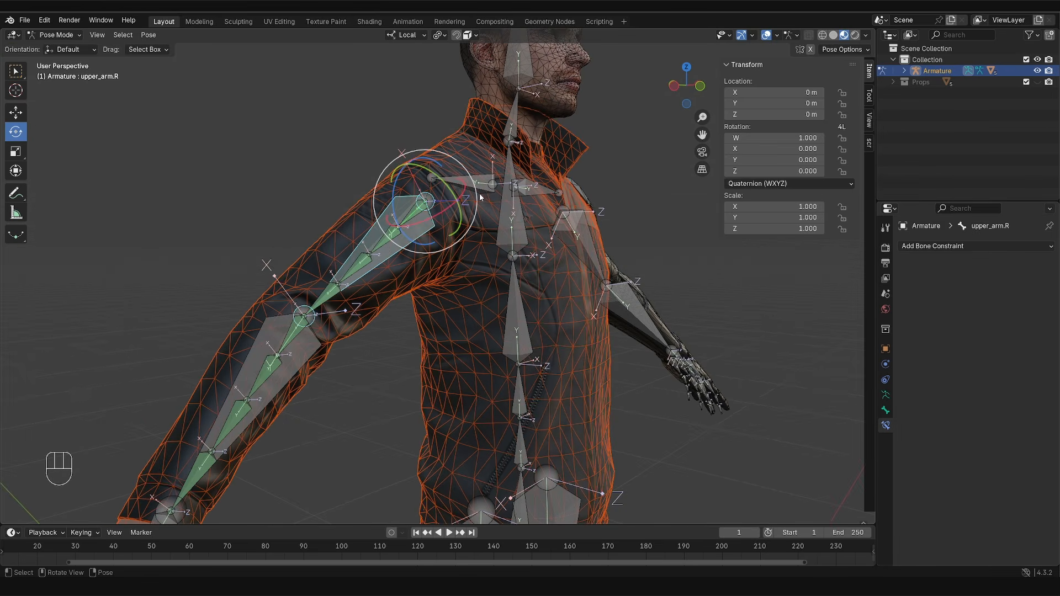
left_click_drag(461, 200, 439, 168)
mouse_move(455, 218)
left_mouse_down()
mouse_move(449, 189)
mouse_move(452, 221)
mouse_move(475, 194)
mouse_move(445, 136)
mouse_move(458, 207)
mouse_move(418, 157)
mouse_move(416, 121)
mouse_move(472, 196)
mouse_move(417, 123)
mouse_move(471, 213)
left_mouse_up()
right_click(458, 208)
key("alt+shift+z")
right_click(471, 213)
scroll(459, 325, "down", 2)
middle_click_drag(517, 323, 465, 301)
key("alt+shift+z")
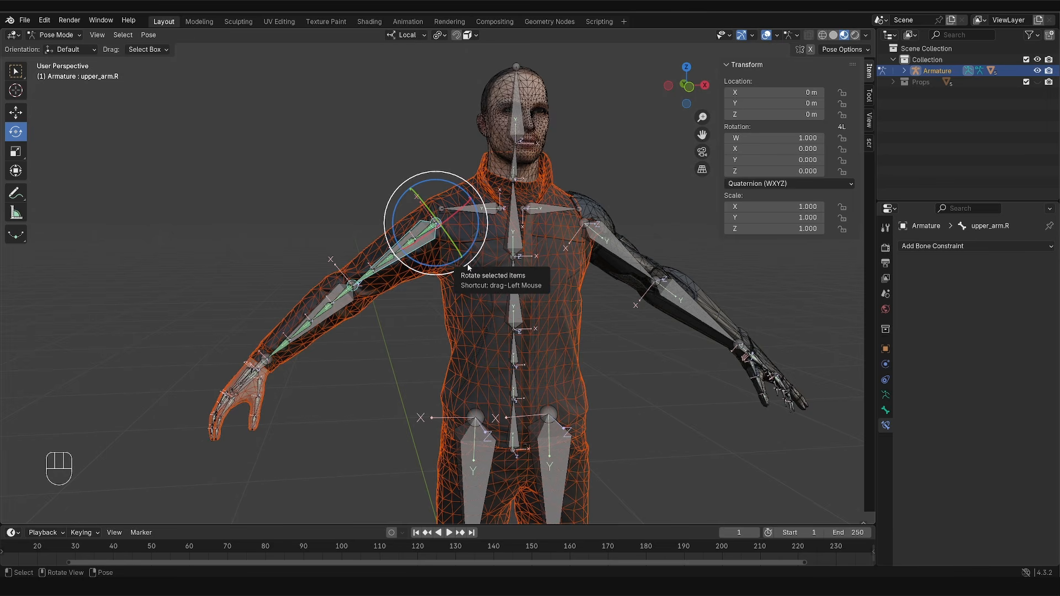
Step: Select upper_arm.R.001 and draw an annotation stroke pointing at its shoulder end
scroll(411, 275, "up", 5)
middle_click_drag(410, 226, 423, 252, "shift")
left_click(451, 205)
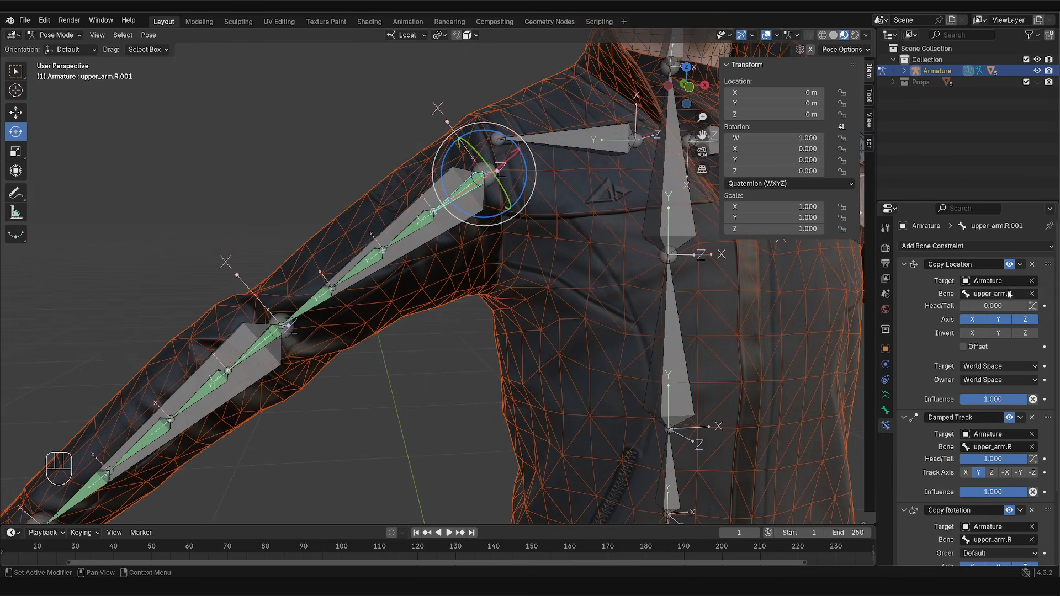
left_click_drag(430, 88, 490, 151)
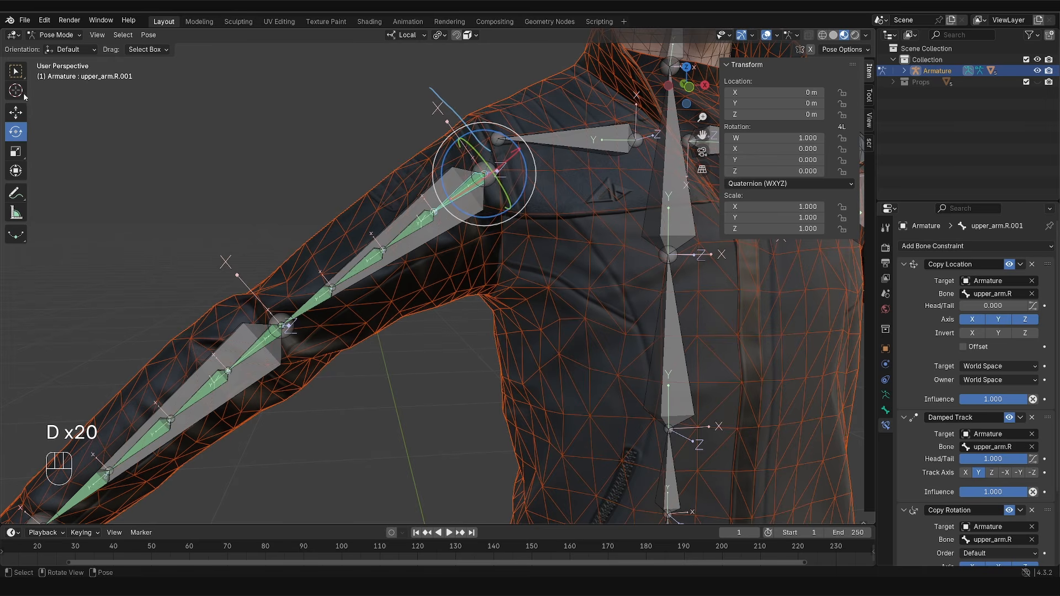
Step: Activate Select Box, annotate upper_arm.R.001 with an arrow and a loop at its shoulder end, and erase the strokes
left_click(13, 72)
right_click_drag(433, 91, 486, 149)
left_click_drag(416, 67, 465, 152)
left_click_drag(453, 146, 474, 140)
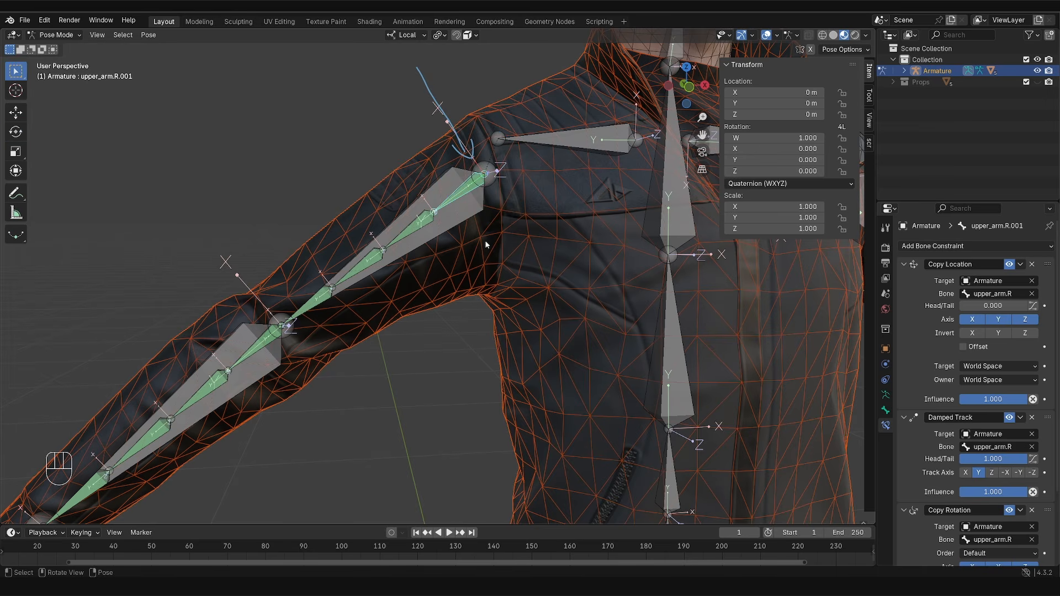
mouse_move(486, 166)
left_mouse_down()
mouse_move(436, 172)
mouse_move(440, 205)
mouse_move(487, 170)
mouse_move(467, 174)
left_mouse_up()
left_click(422, 223)
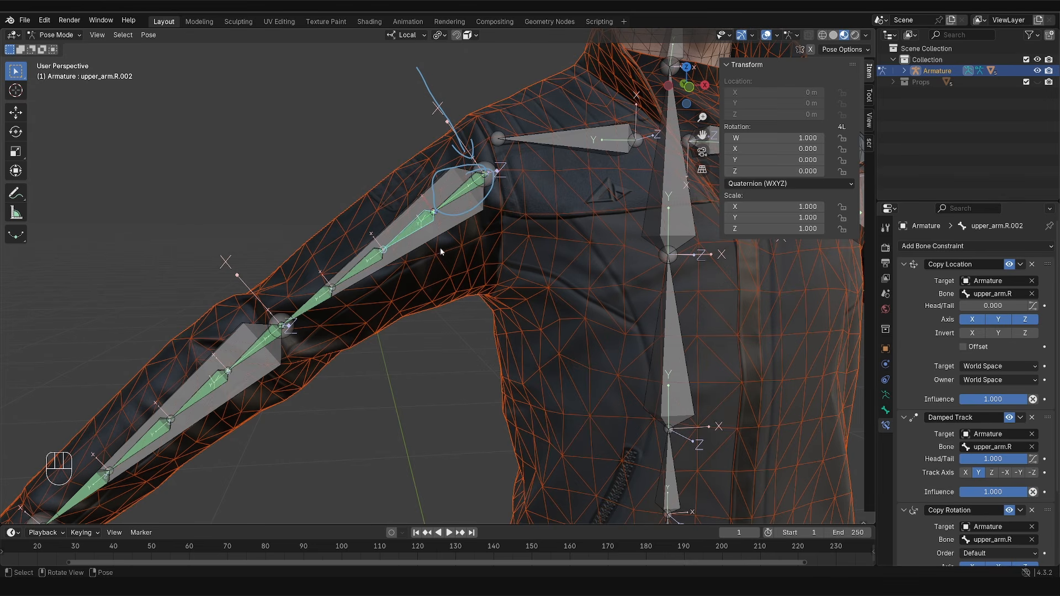
left_click_drag(360, 166, 484, 173)
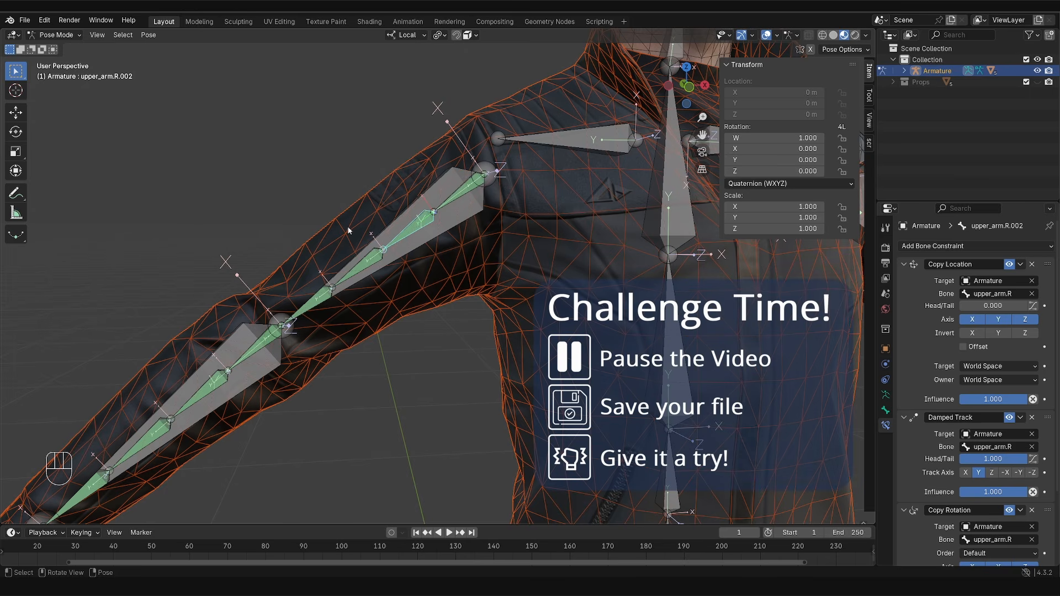
Step: Try to move upper_arm.R.002 in Edit Mode
key("Tab")
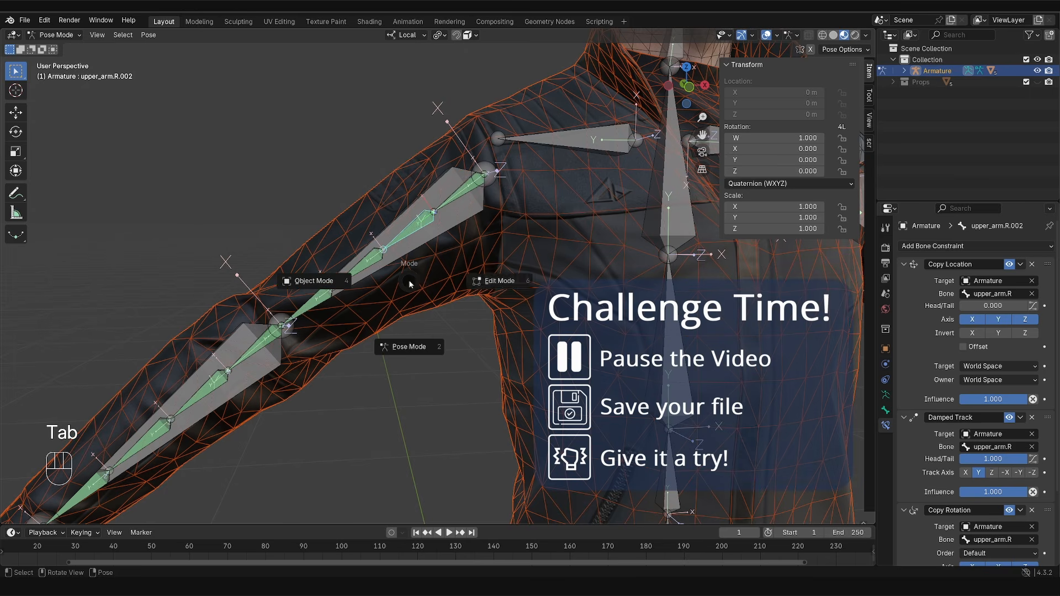
key("Tab")
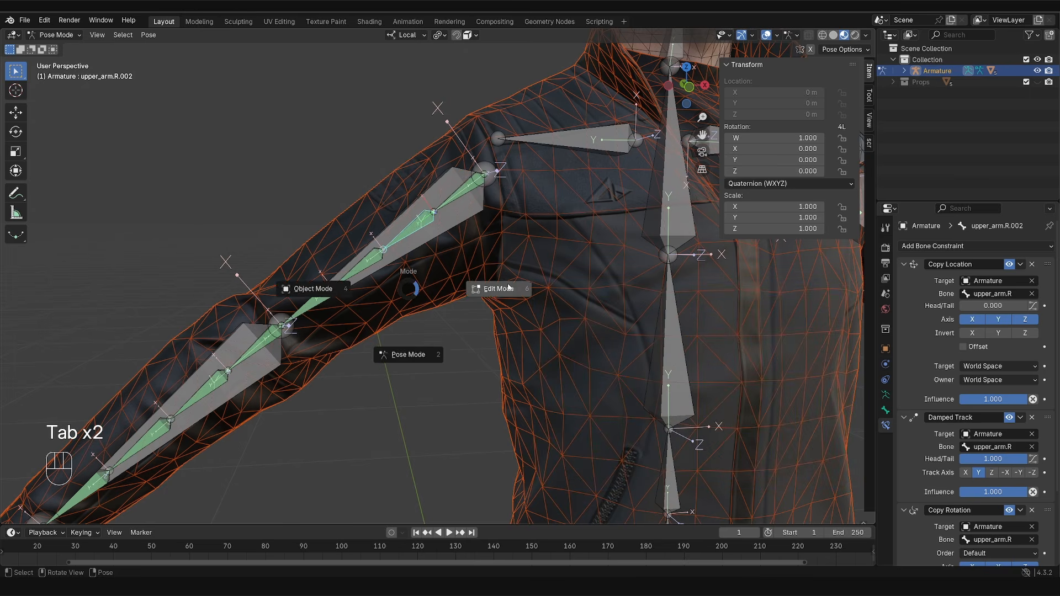
key("g")
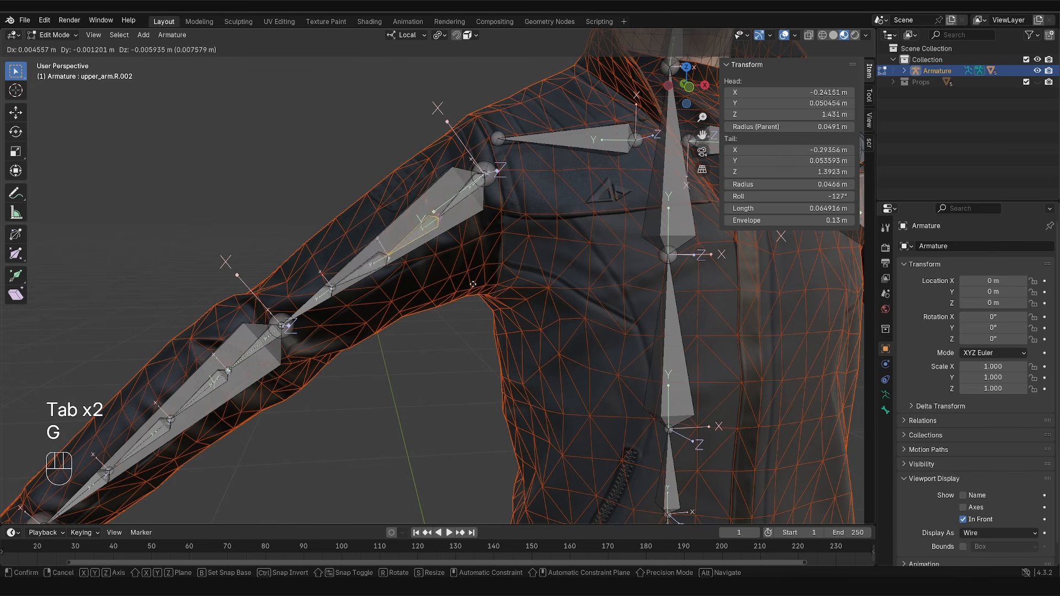
left_click(450, 291)
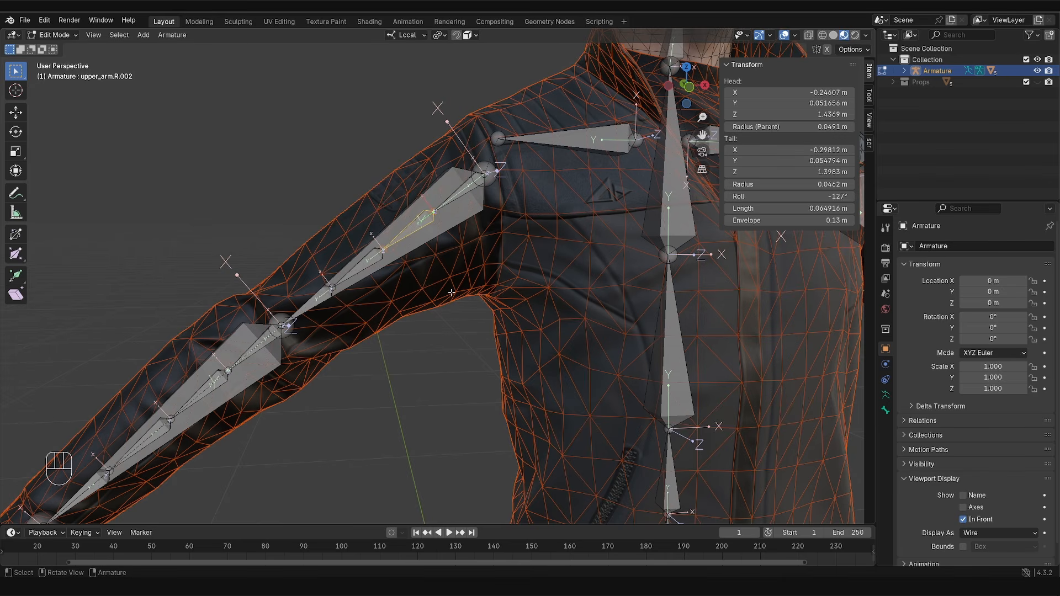
right_click(455, 261)
Step: Sketch annotation loops around the upper-arm twist bones in Edit and Pose Mode, erasing each set of strokes
mouse_move(455, 189)
left_mouse_down()
mouse_move(363, 224)
mouse_move(310, 306)
mouse_move(406, 293)
mouse_move(492, 184)
mouse_move(479, 206)
mouse_move(502, 186)
left_mouse_up()
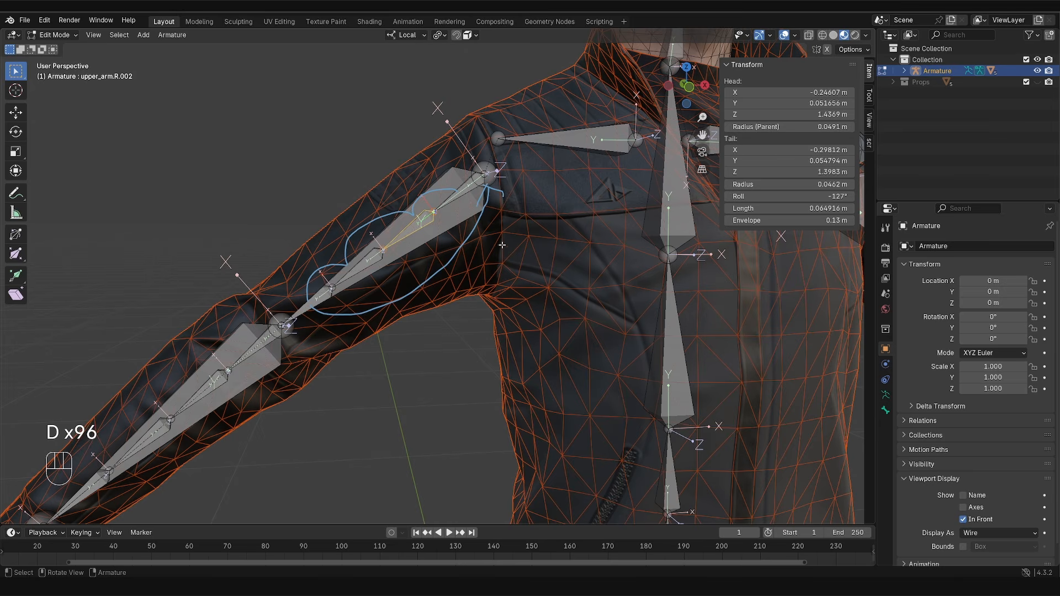
mouse_move(496, 186)
right_mouse_down()
mouse_move(450, 287)
mouse_move(445, 173)
mouse_move(487, 214)
right_mouse_up()
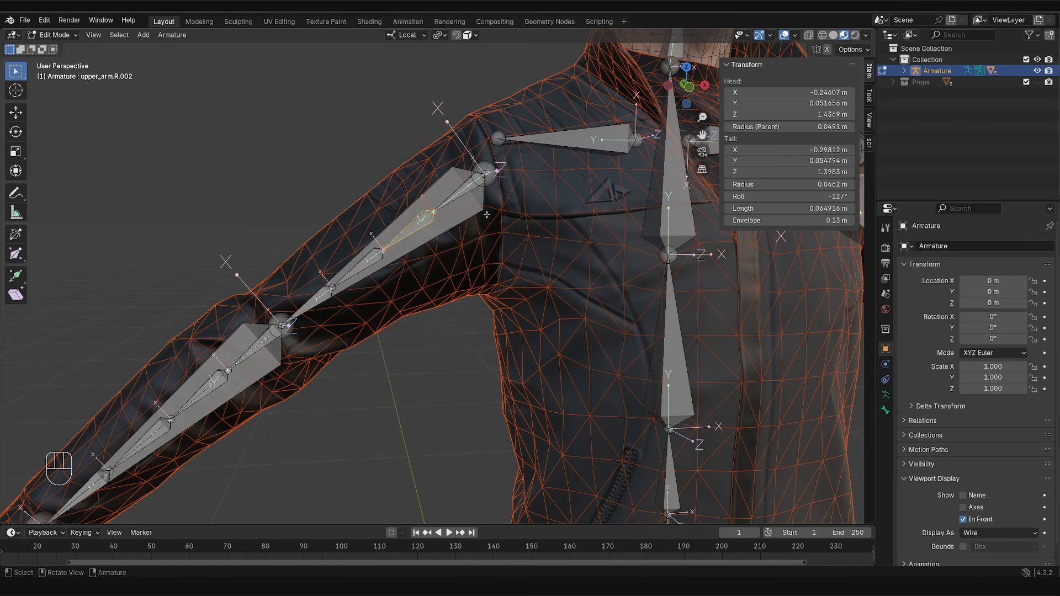
key("Tab")
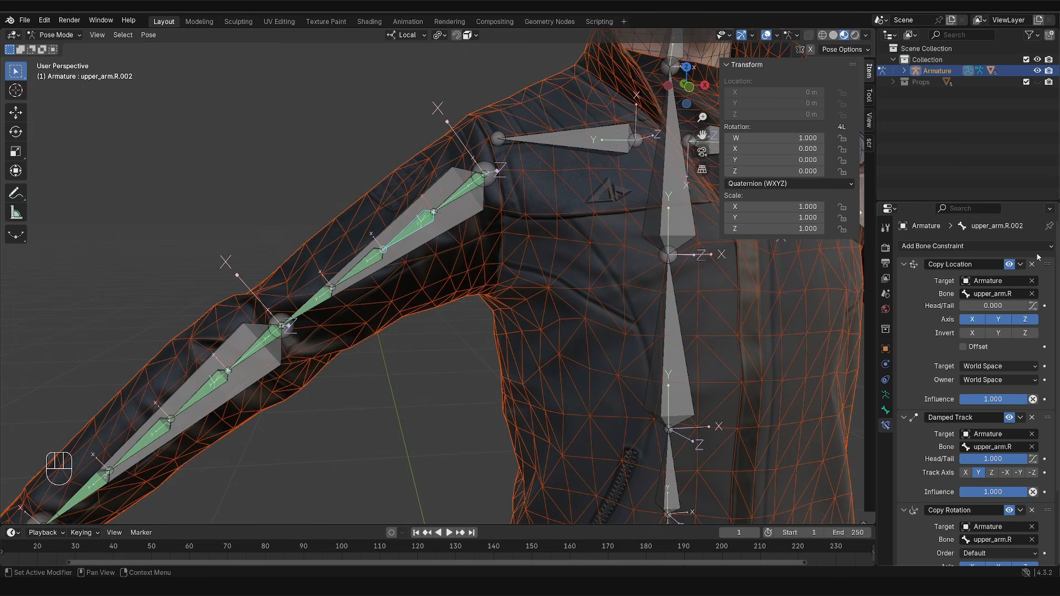
key("d")
mouse_move(398, 209)
left_mouse_down()
mouse_move(409, 225)
mouse_move(357, 317)
left_mouse_up()
right_click_drag(362, 265, 436, 191)
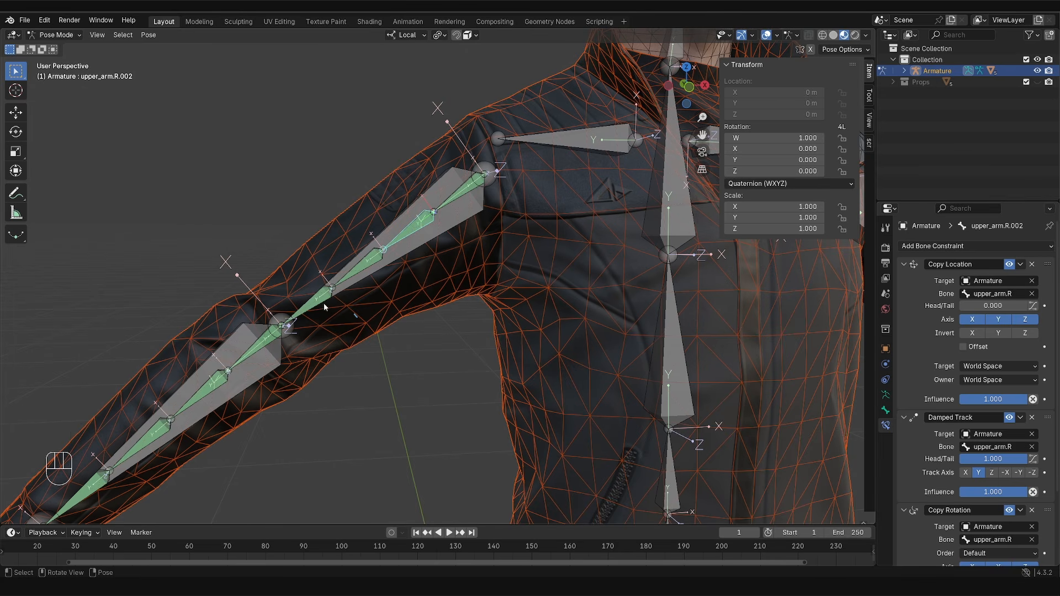
Step: In Edit Mode, hide upper_arm.R and disconnect twist bones upper_arm.R.001 to upper_arm.R.004 from their parents with Disconnect Bone
key("Tab")
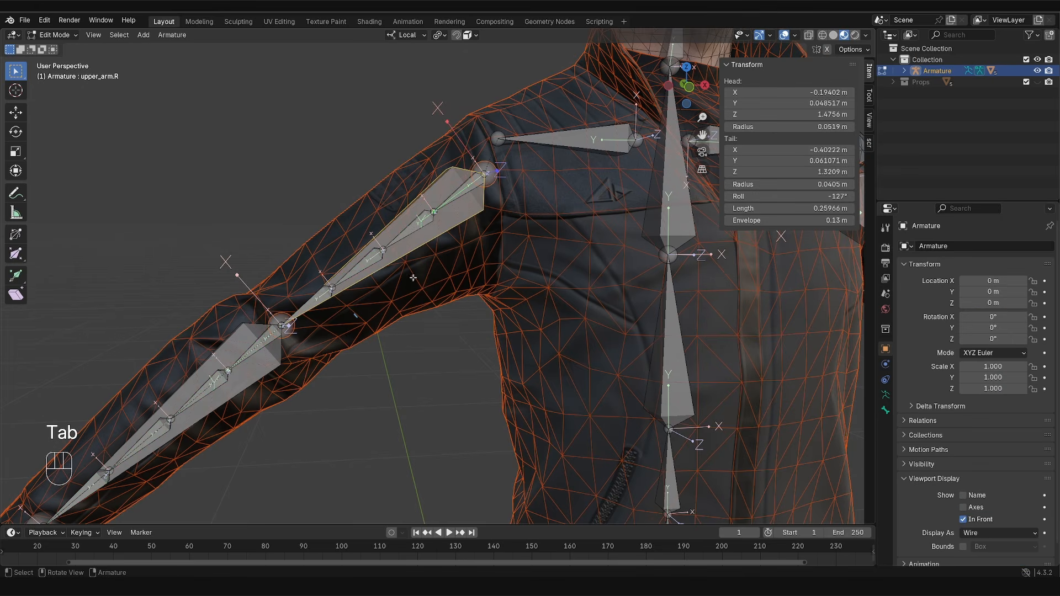
key("h")
left_click(318, 301, "shift")
left_click(363, 269, "shift")
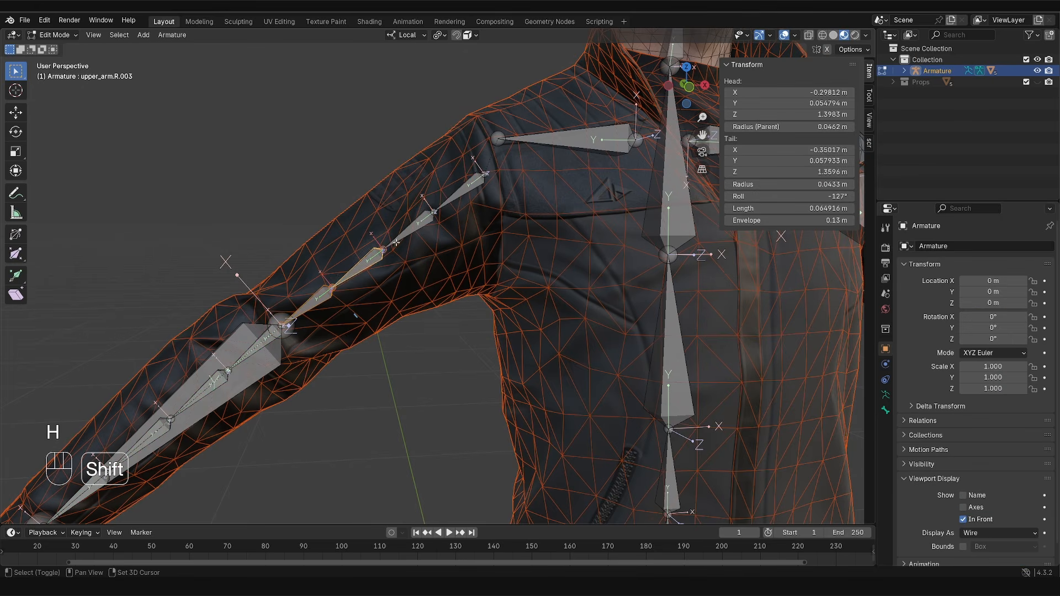
left_click(410, 232, "shift")
left_click(445, 204, "shift")
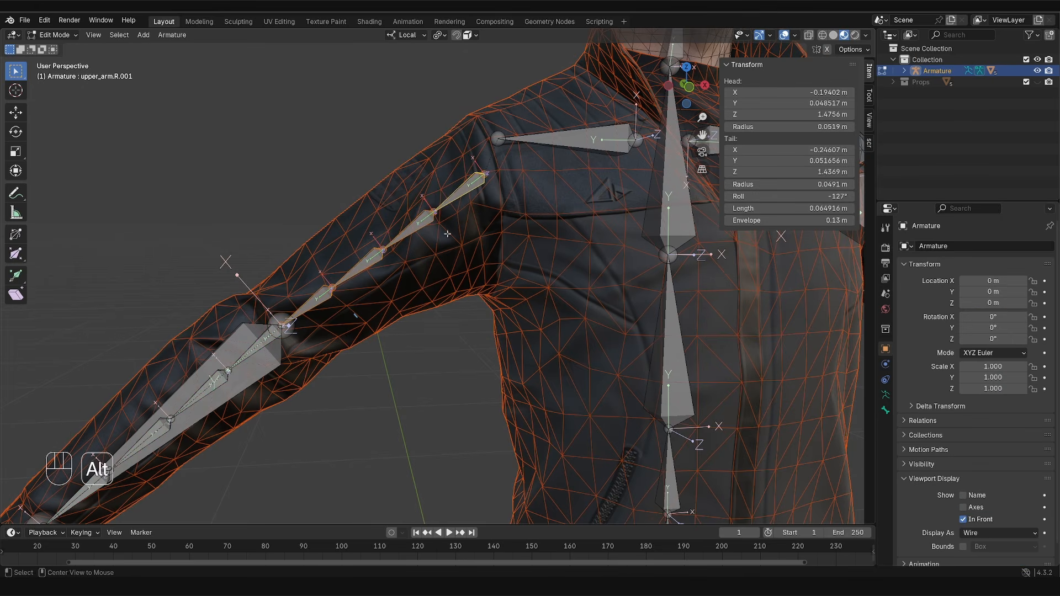
key("alt+p")
left_click(439, 243)
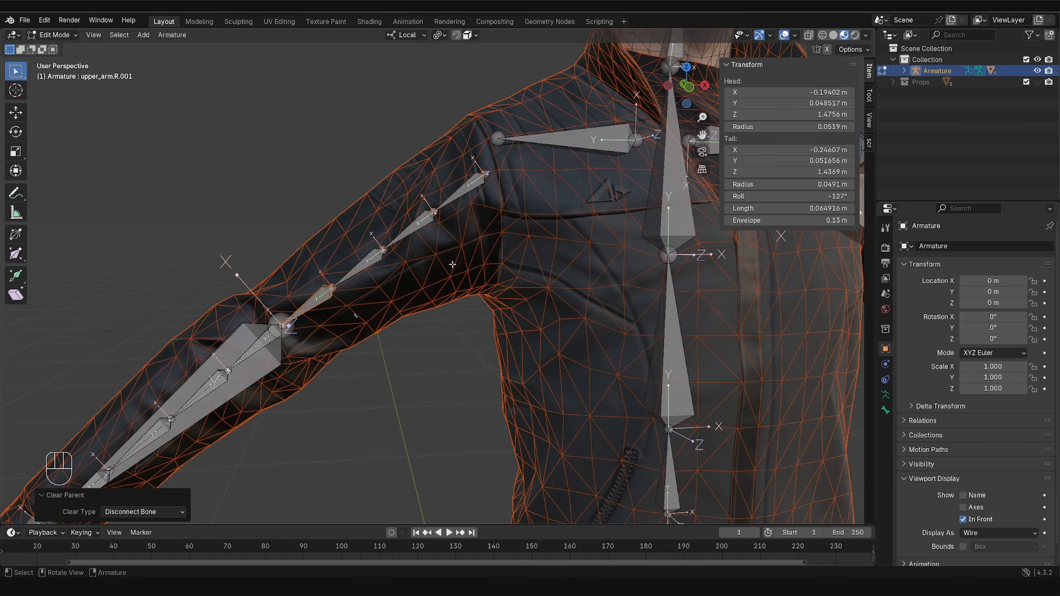
Step: Try to move the disconnected upper_arm.R.002 away from the upper-arm chain
left_click(415, 227)
key("g")
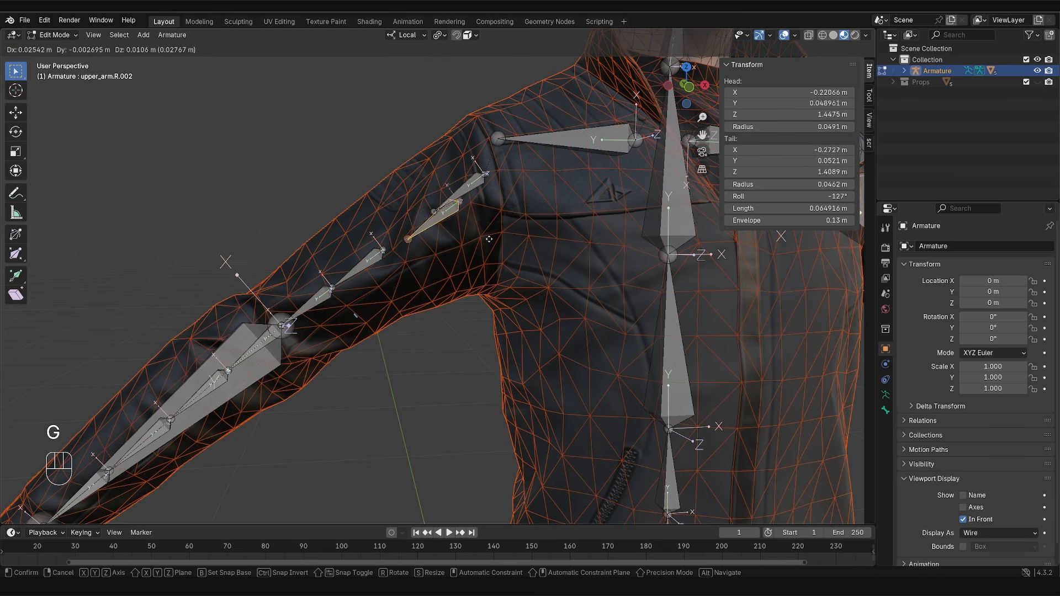
left_click(489, 238)
Step: Compare the twist bones in Pose and Edit Mode, annotating the shoulder joint and upper_arm.R.002 and undoing the strokes
key("Tab")
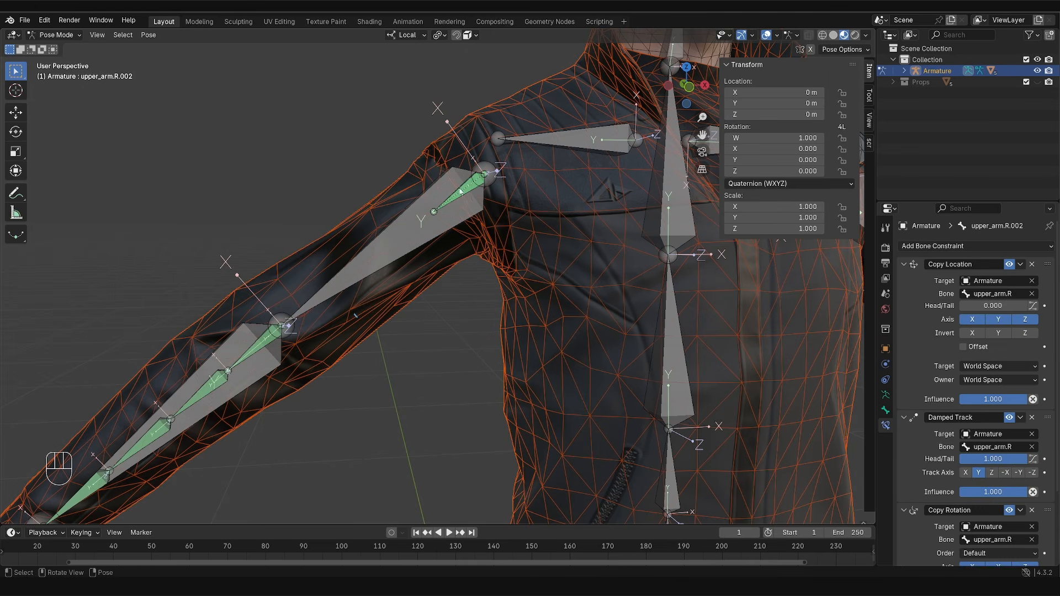
key("d")
mouse_move(496, 161)
left_mouse_down()
mouse_move(429, 217)
mouse_move(497, 171)
left_mouse_up()
key("Tab")
left_click(511, 350)
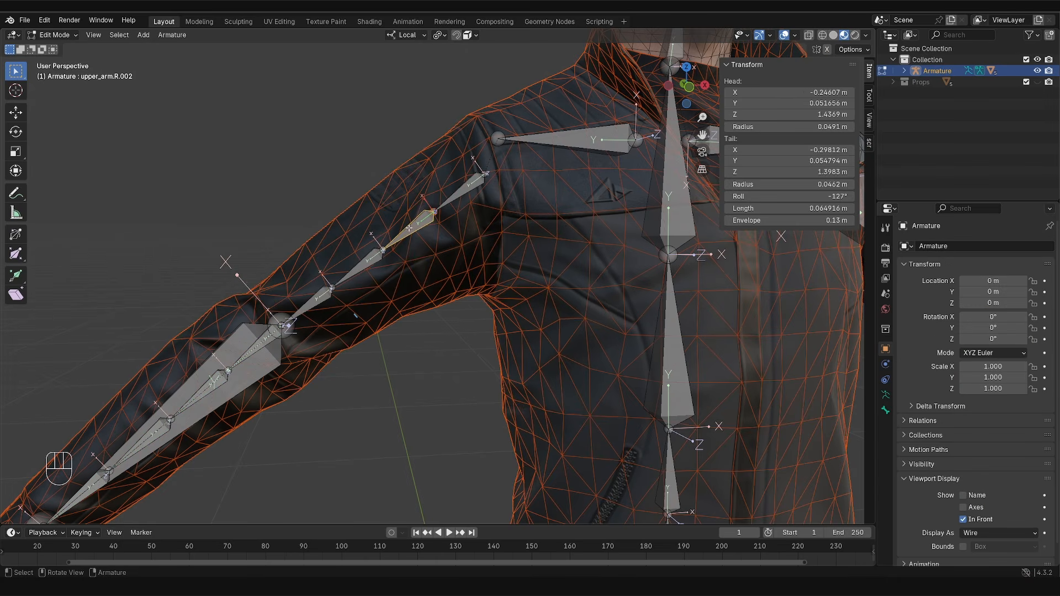
mouse_move(411, 229)
left_mouse_down()
mouse_move(411, 185)
mouse_move(436, 211)
left_mouse_up()
key("d")
key("ctrl+z")
key("ctrl+z")
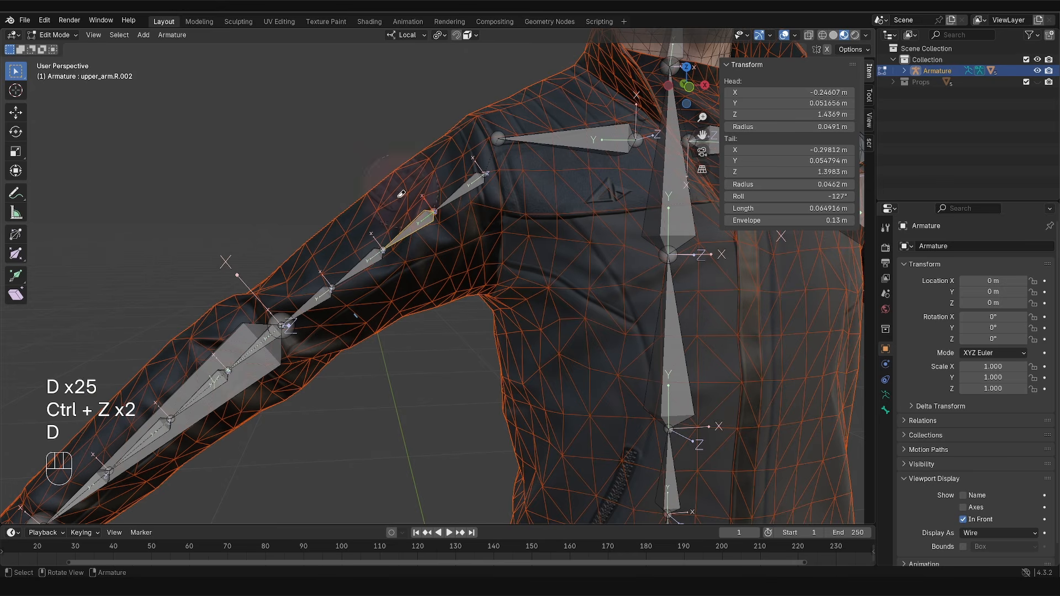
Step: Switch to Pose Mode and set the armature to Rest Position
key("Tab")
left_click(426, 288)
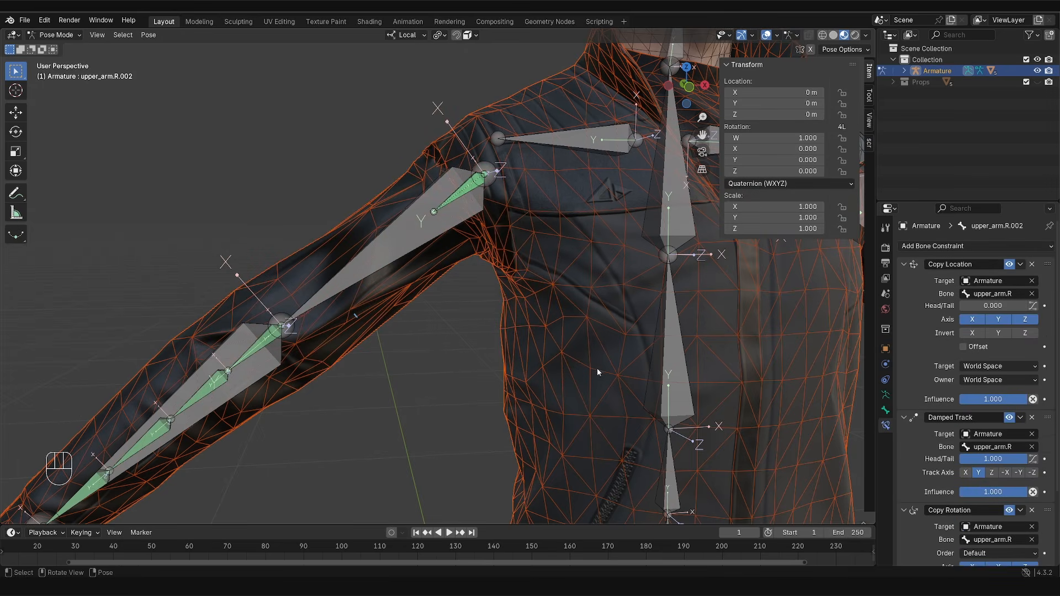
left_click(885, 396)
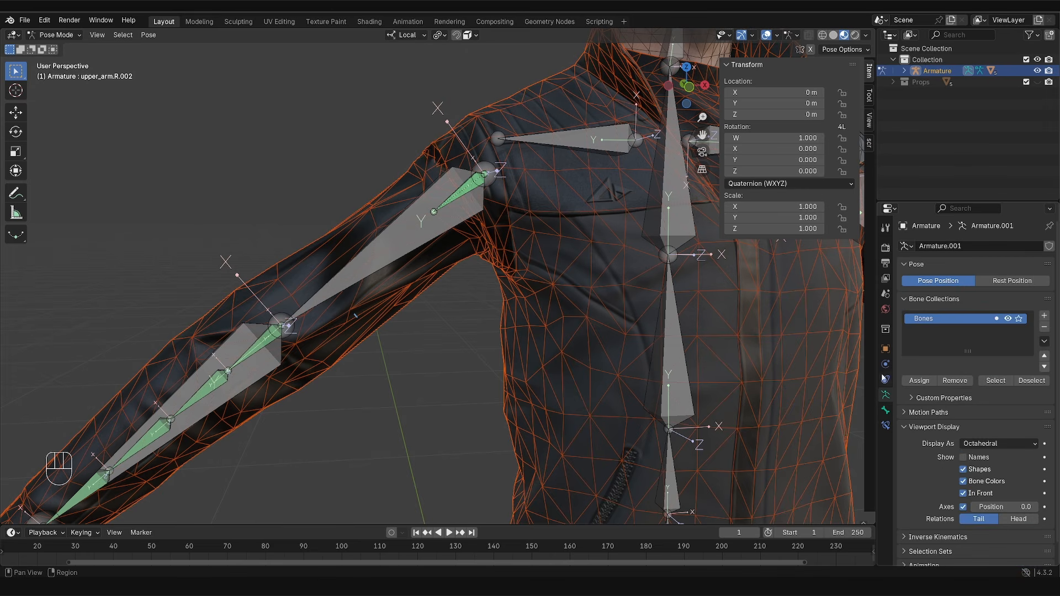
left_click(1002, 282)
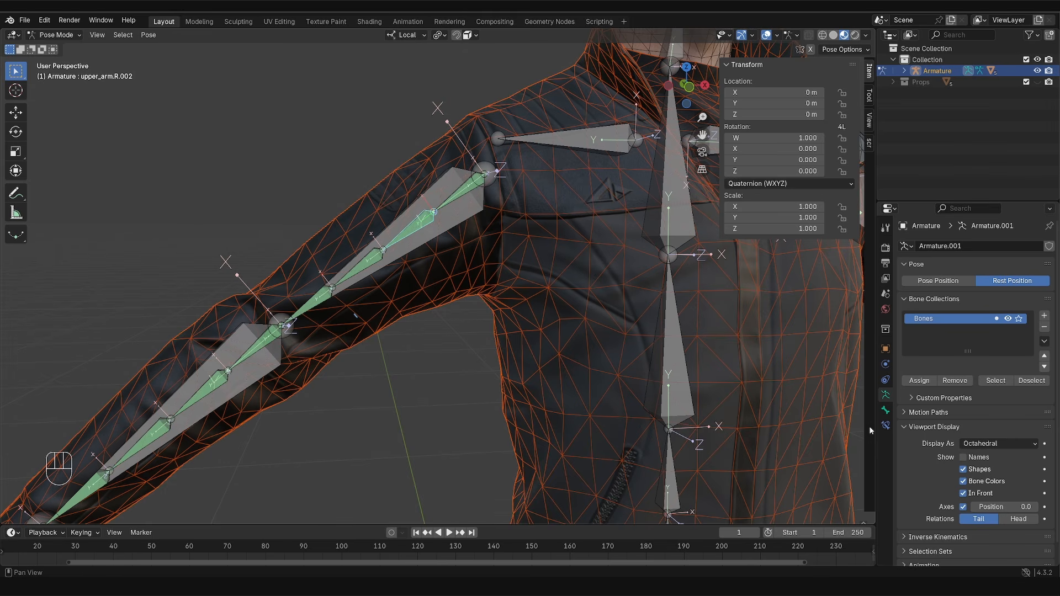
Step: Set the bone of upper_arm.R.002's Copy Location constraint to upper_arm.R.001, copying that bone's name
left_click(885, 426)
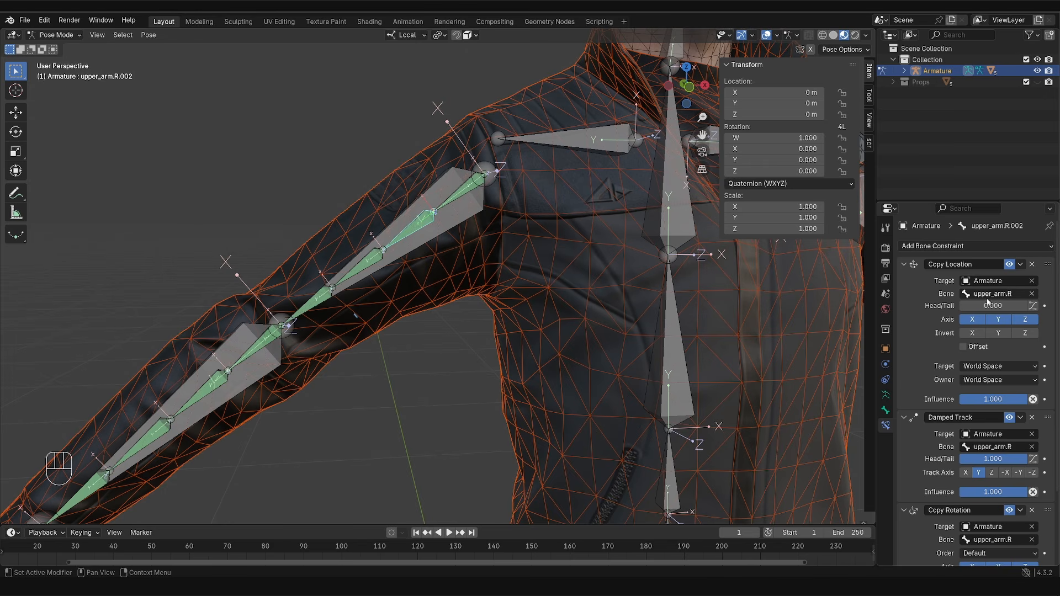
left_click(450, 200)
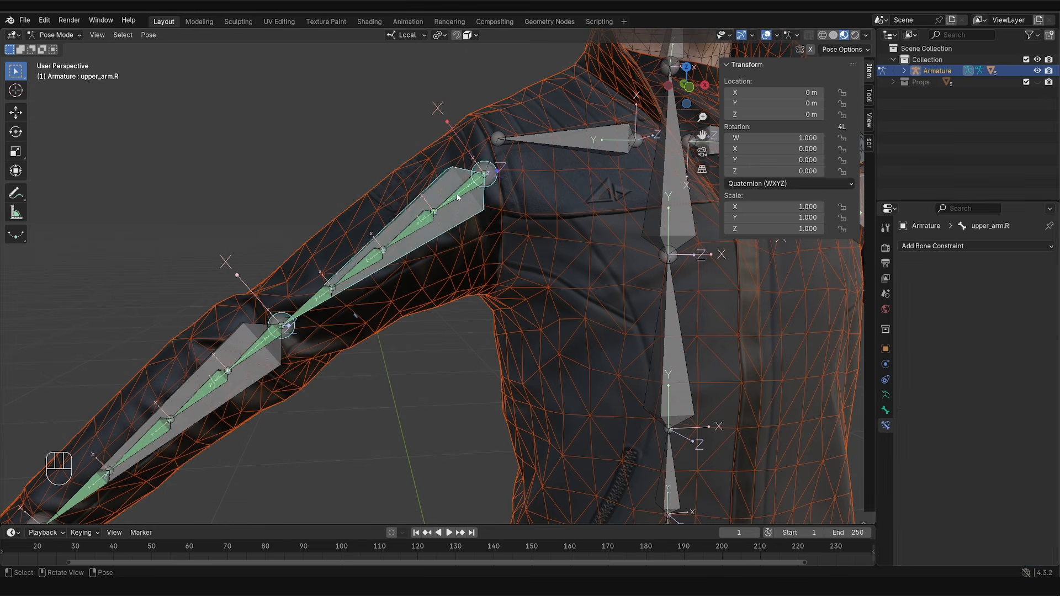
left_click(442, 203)
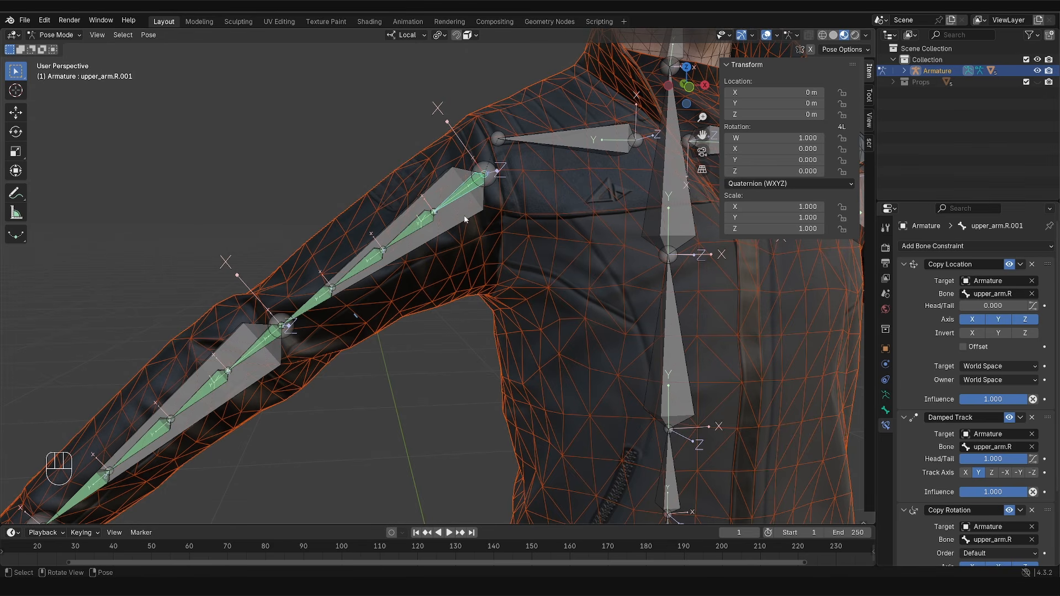
key("F2")
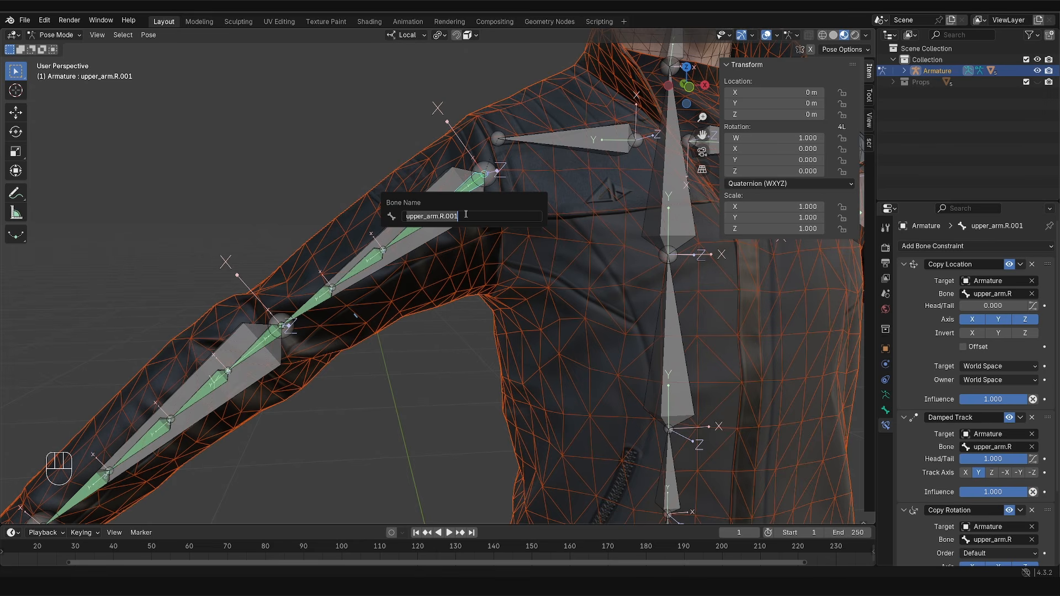
left_click(417, 225)
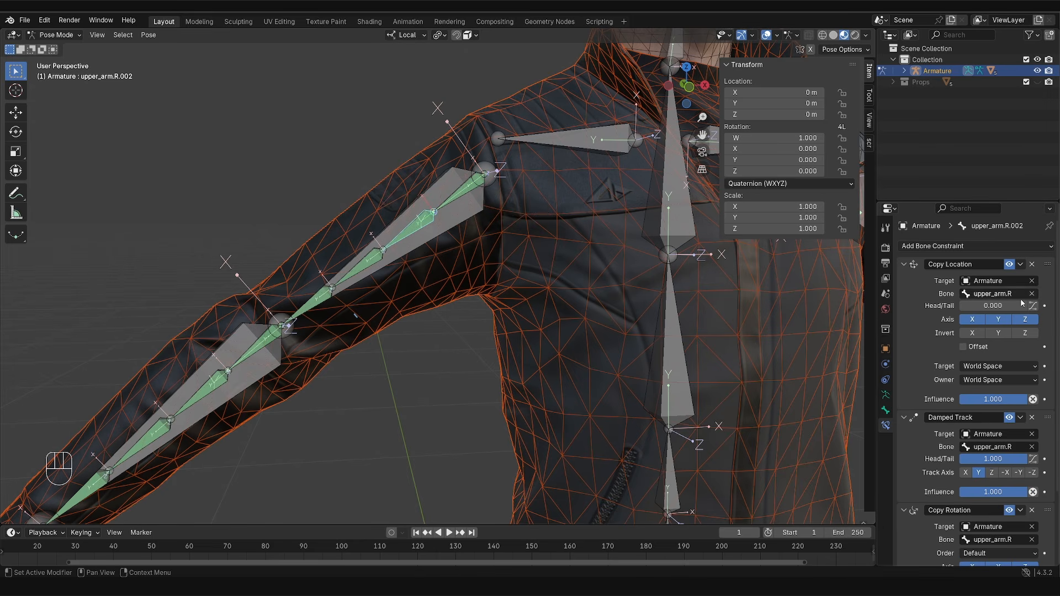
left_click(1000, 293)
type("upper_arm.R.001")
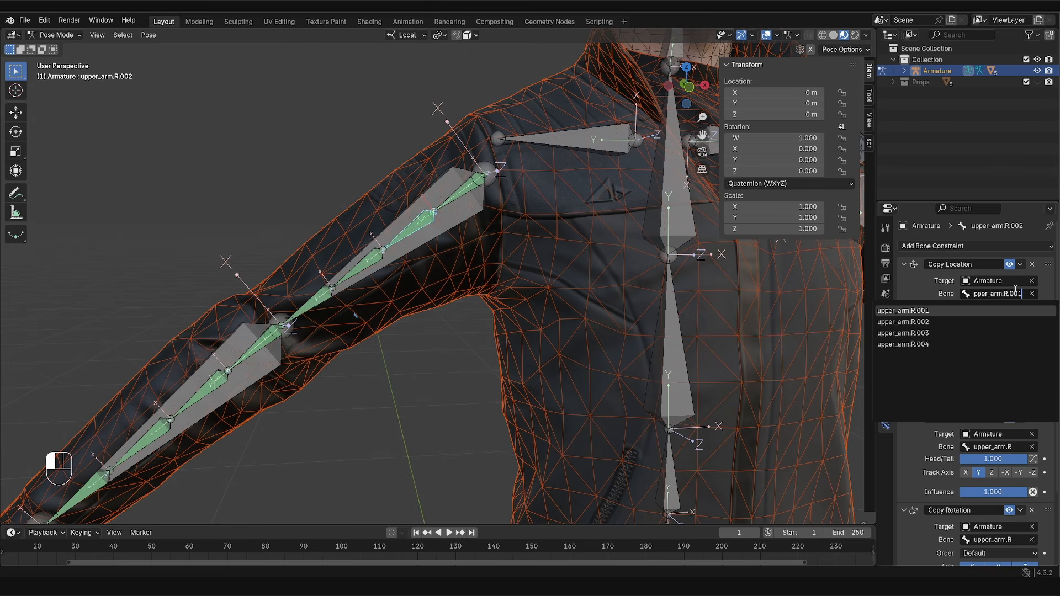
key("Return")
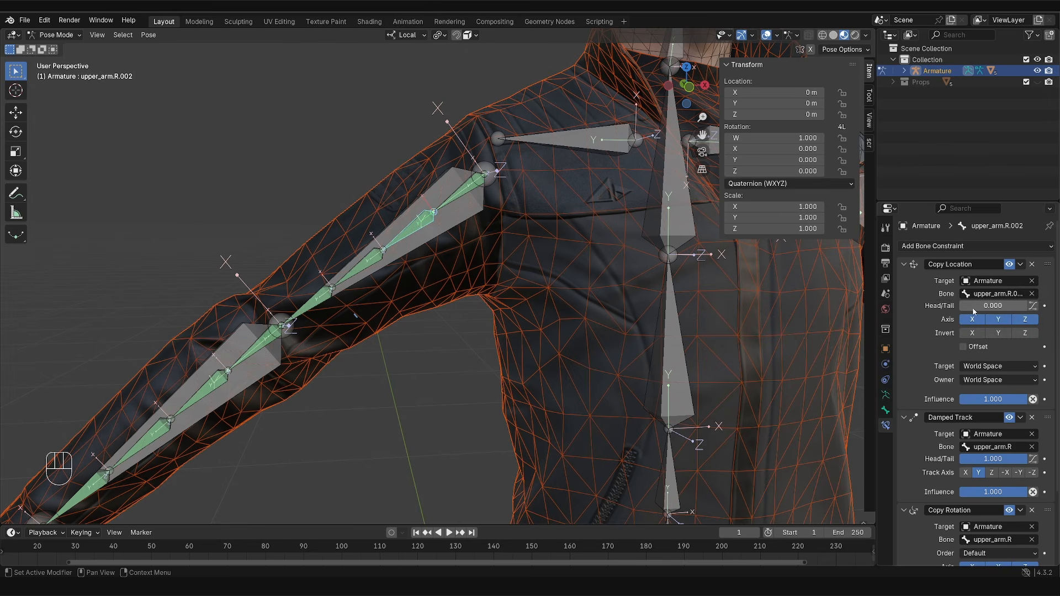
Step: Return the armature to Pose Position and raise upper_arm.R.002's Copy Location Head/Tail to the target's tail end
left_click(886, 395)
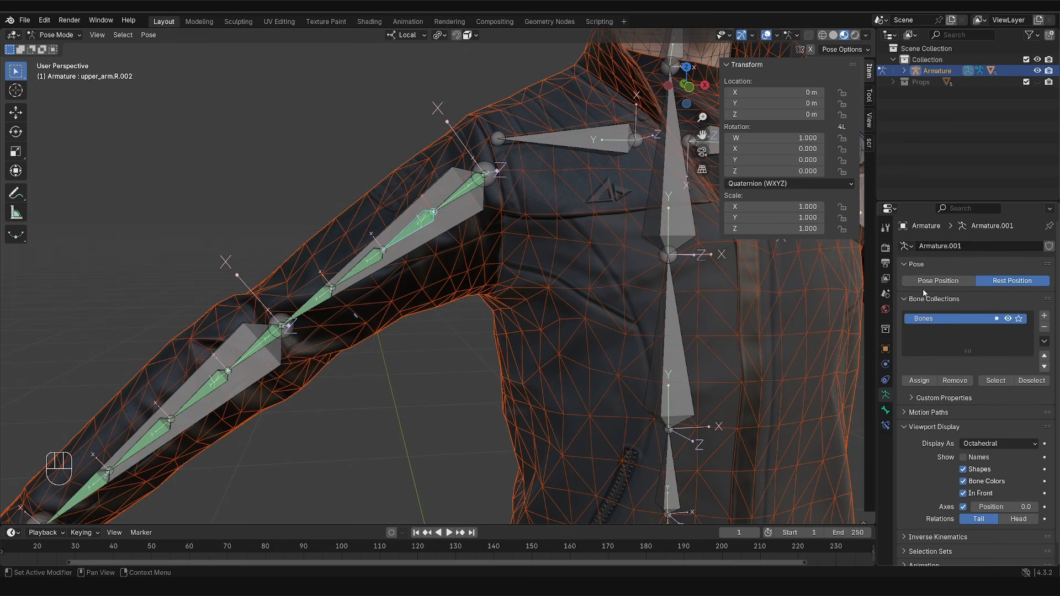
left_click(937, 280)
left_click(885, 410)
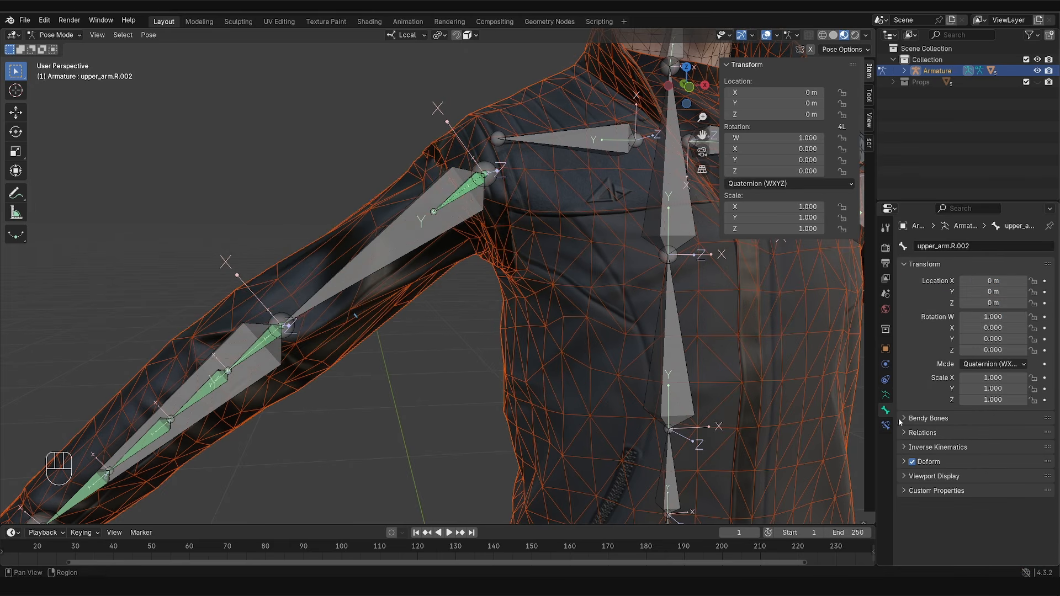
left_click(885, 426)
left_click_drag(993, 305, 1027, 305)
Step: Set the bone of upper_arm.R.003's Copy Location constraint to upper_arm.R.002 and raise its Head/Tail to the target's tail end
left_click(455, 199)
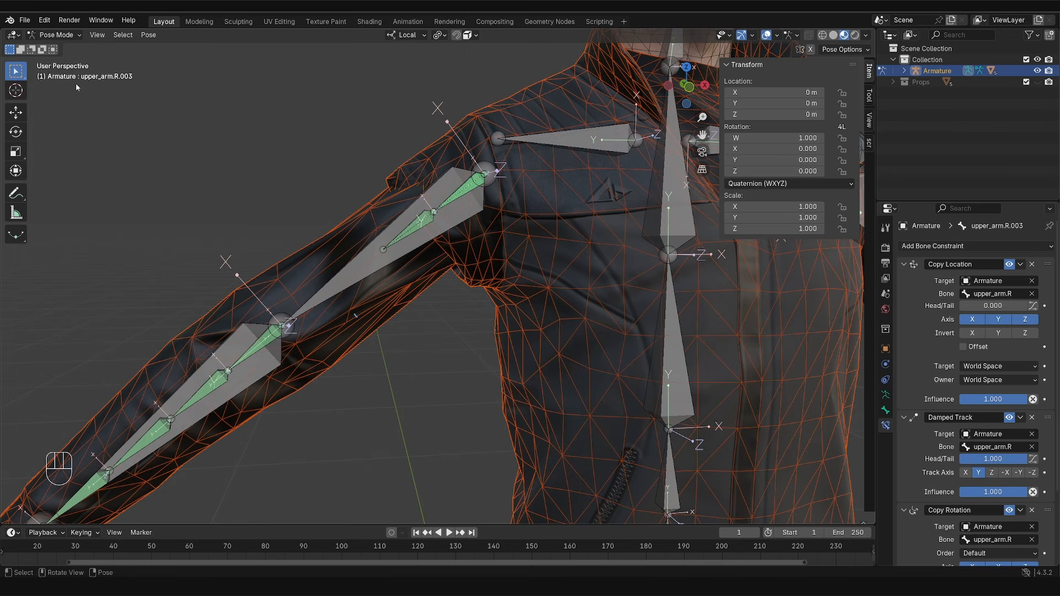
key("d")
left_click_drag(85, 81, 132, 77)
left_click(998, 294)
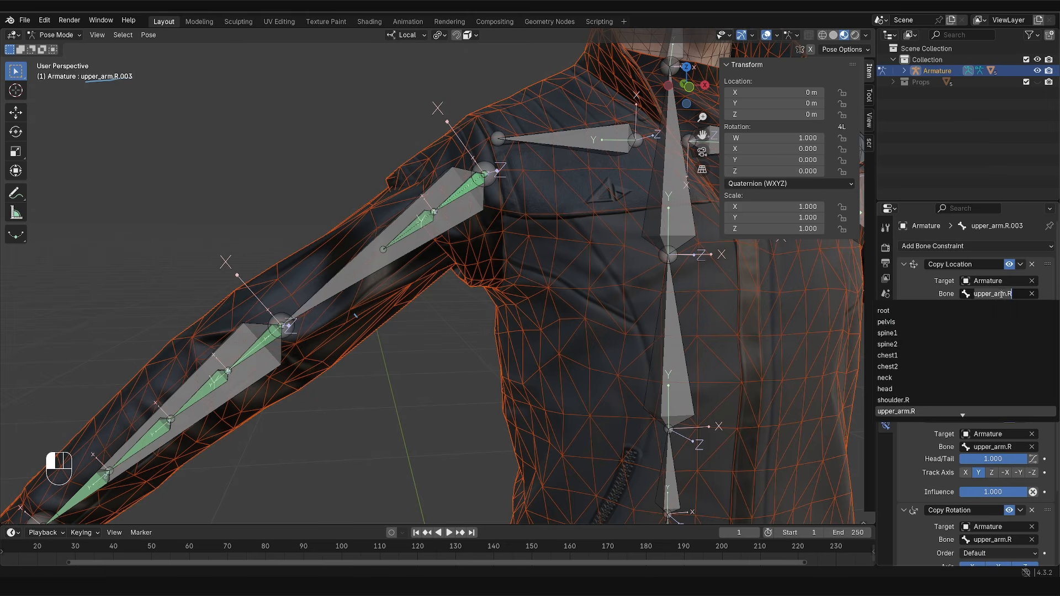
key("ctrl+Right")
type(".00")
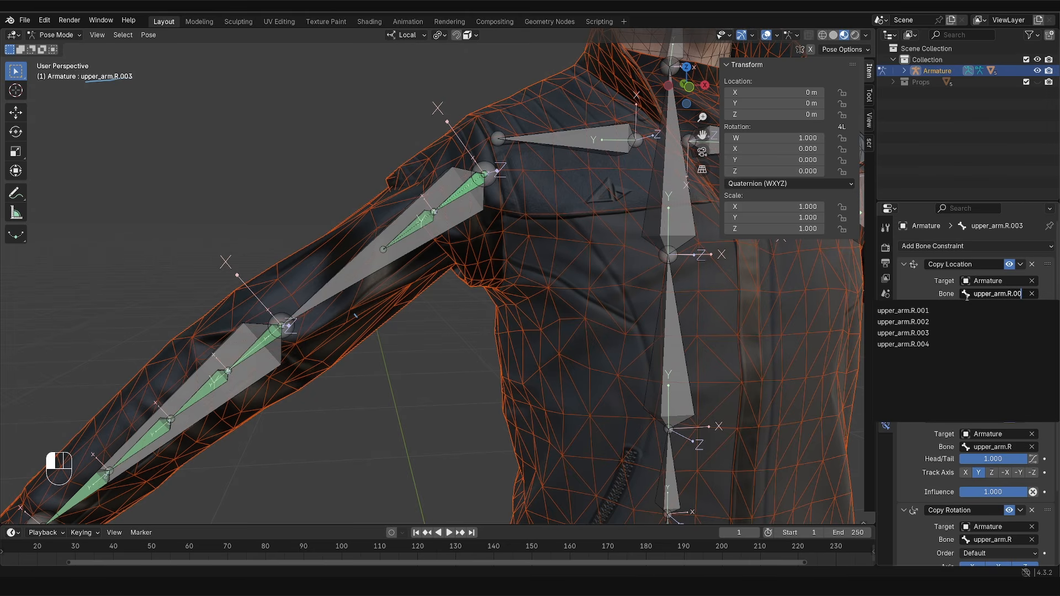
type("2")
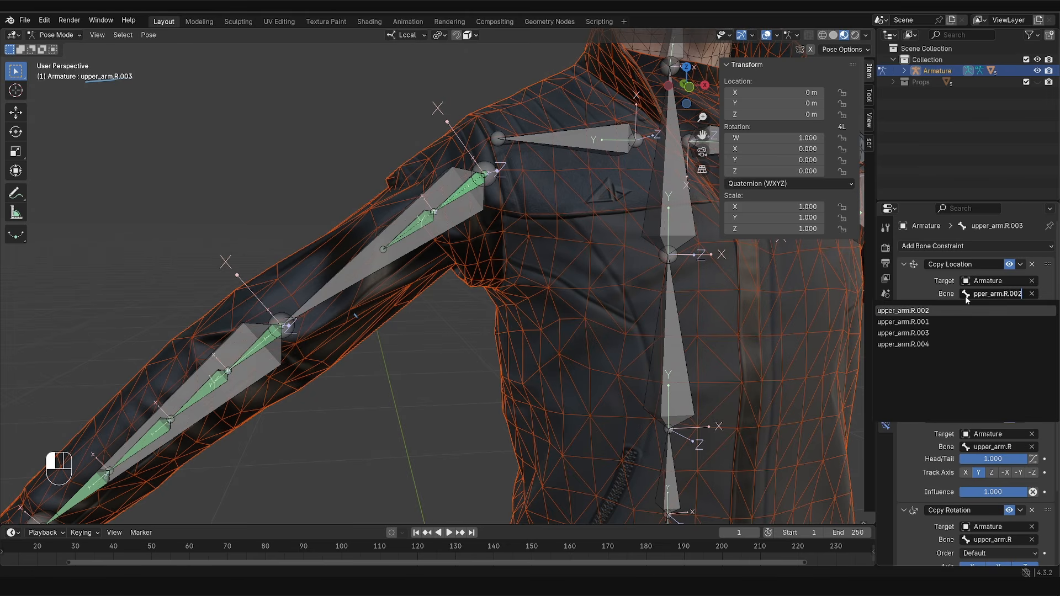
key("Return")
left_click_drag(993, 306, 1028, 306)
Step: Point upper_arm.R.004's Copy Location constraint at upper_arm.R.003 with Head/Tail 1.000, and save the file
left_click(479, 190)
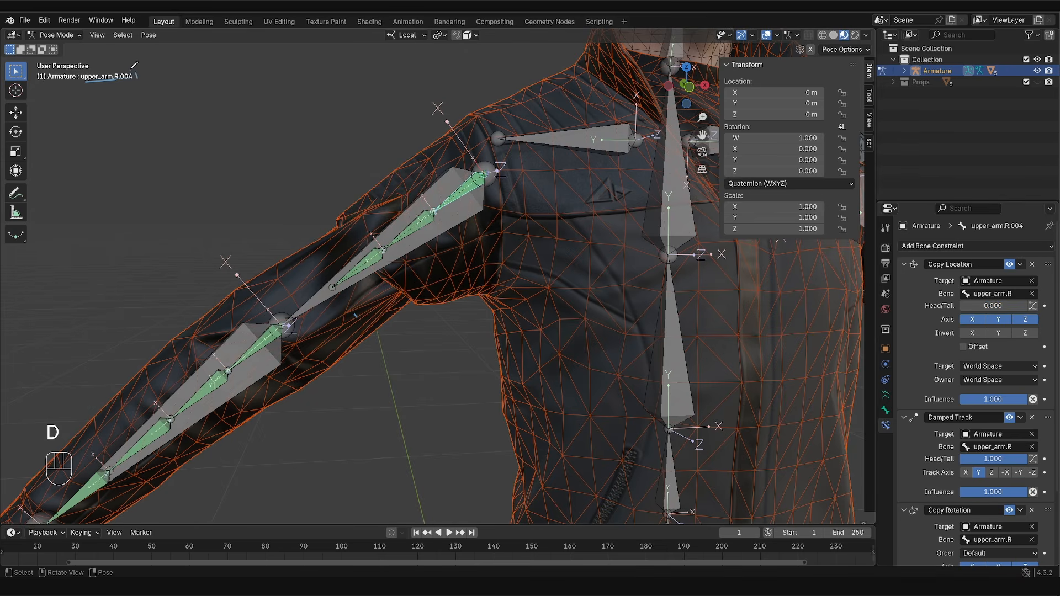
left_click_drag(122, 71, 136, 79)
left_click(1005, 293)
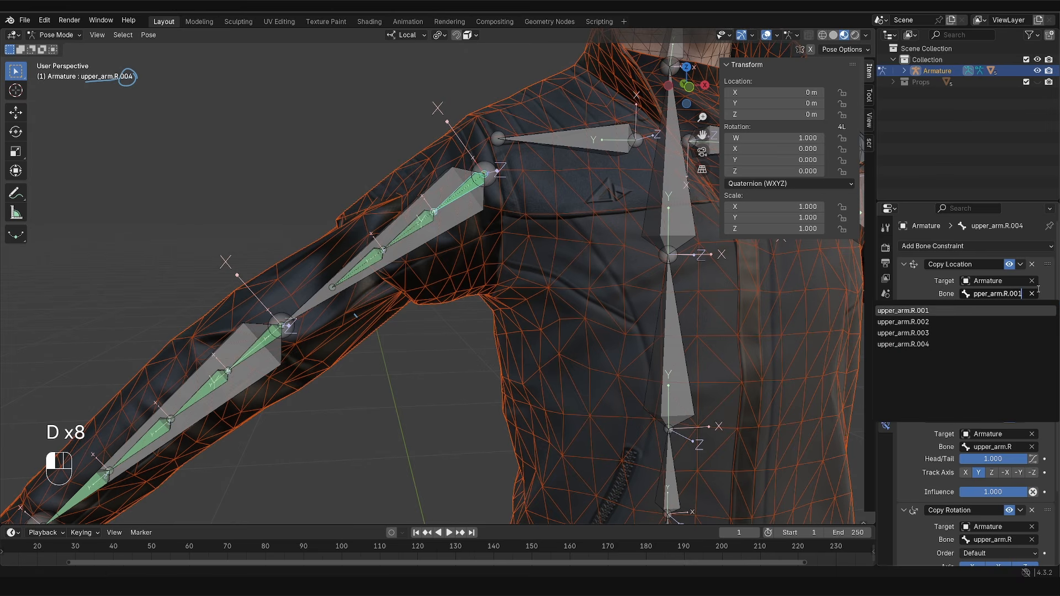
type(".003")
left_click(1032, 293)
left_click(1019, 293)
type("upper_arm.R.003")
key("BackSpace")
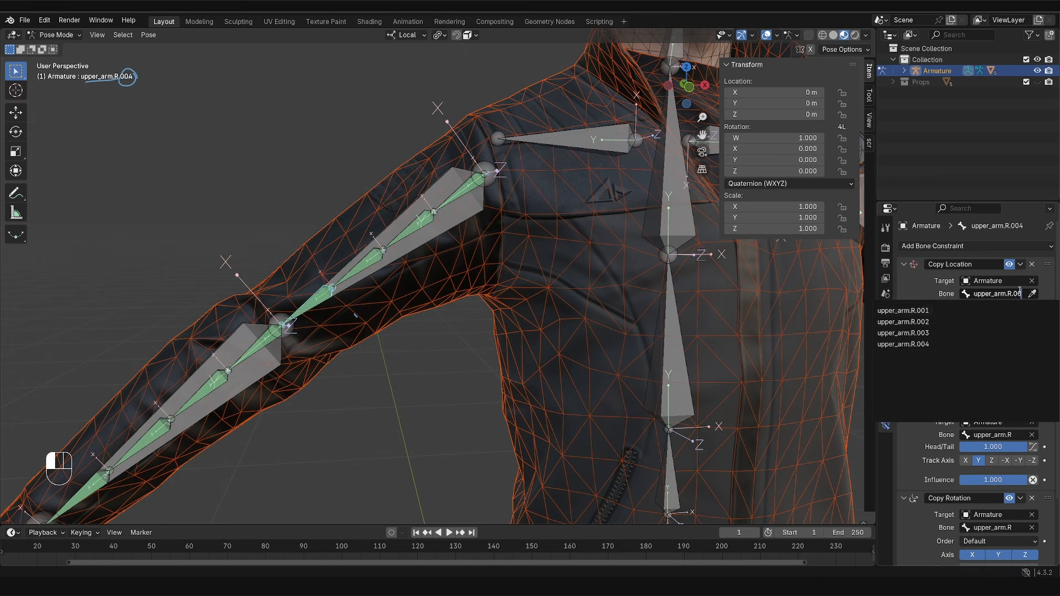
type("3")
left_click(968, 311)
left_click_drag(970, 306, 1027, 306)
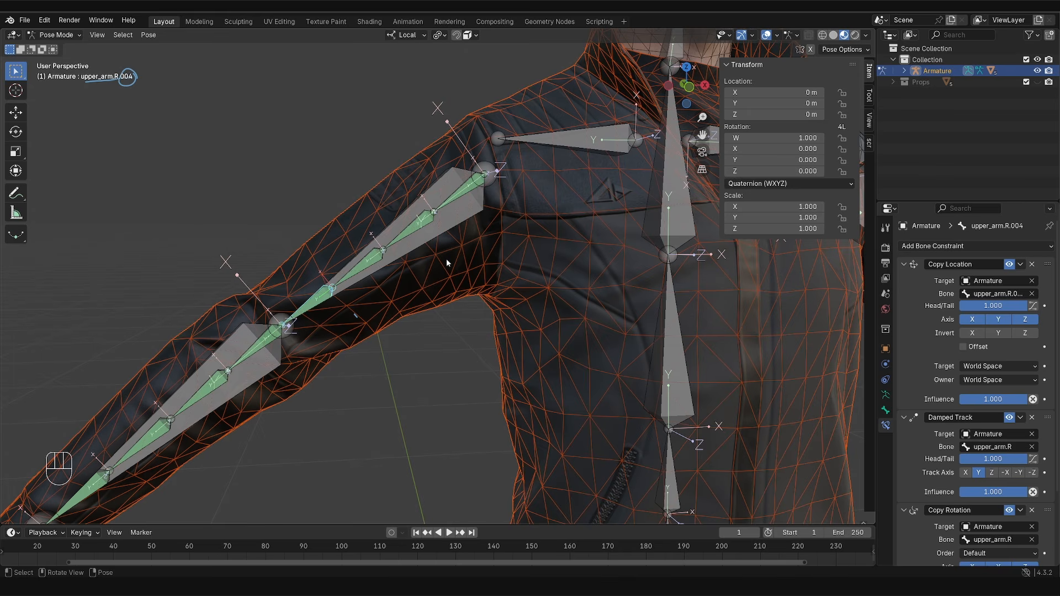
key("ctrl+s")
Step: Compare the right leg's thigh and shin bones with the arm twist bones, marking them with temporary annotation strokes
scroll(480, 437, "down", 5)
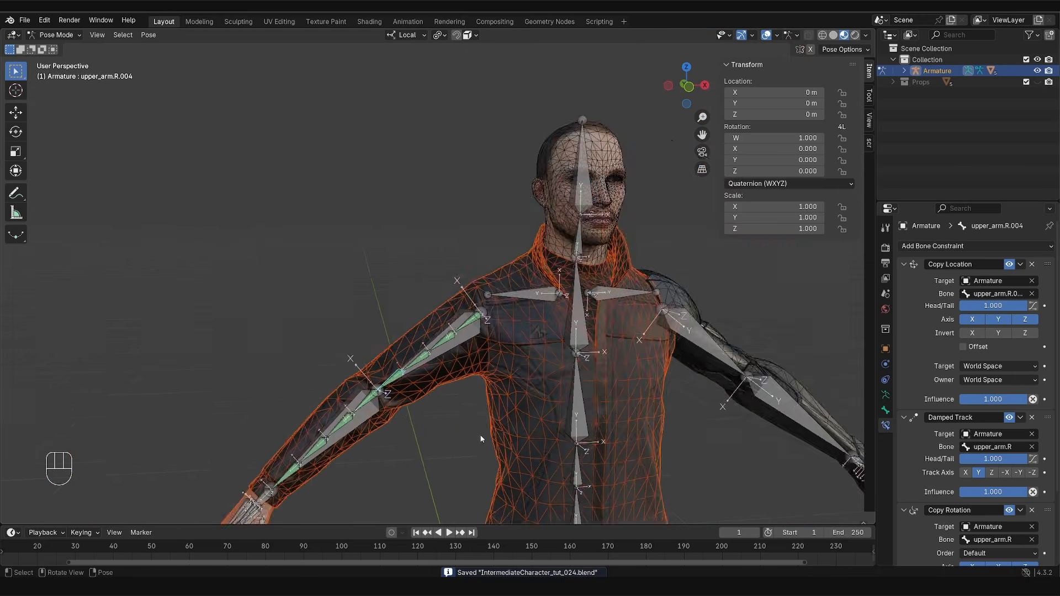
middle_click_drag(480, 438, 413, 296, "shift")
scroll(403, 225, "down", 2)
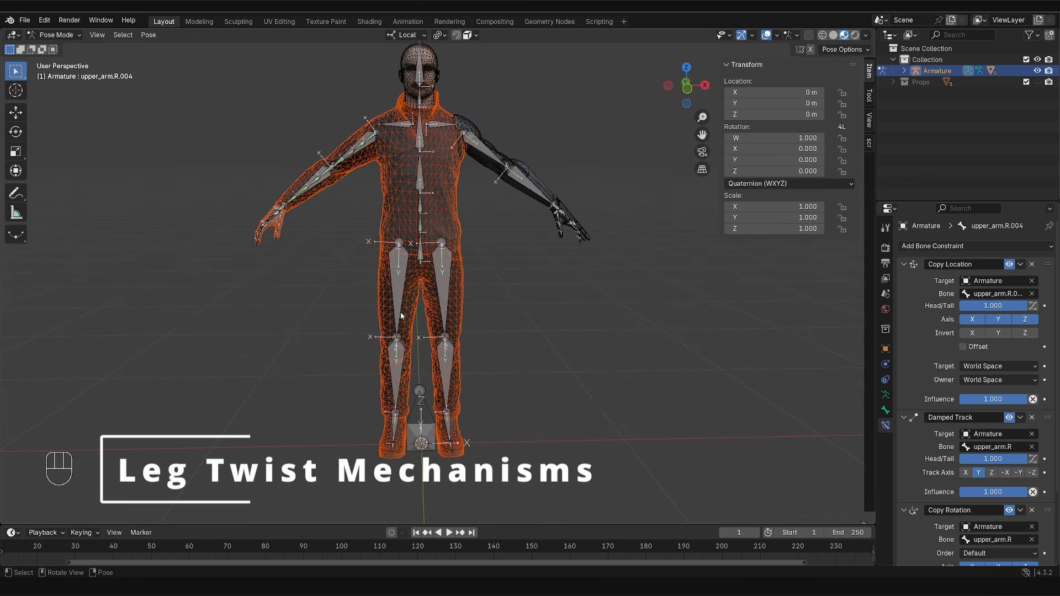
key("d")
left_click_drag(386, 377, 415, 374)
left_click_drag(386, 290, 426, 288)
mouse_move(420, 297)
right_mouse_down()
mouse_move(403, 292)
mouse_move(402, 378)
right_mouse_up()
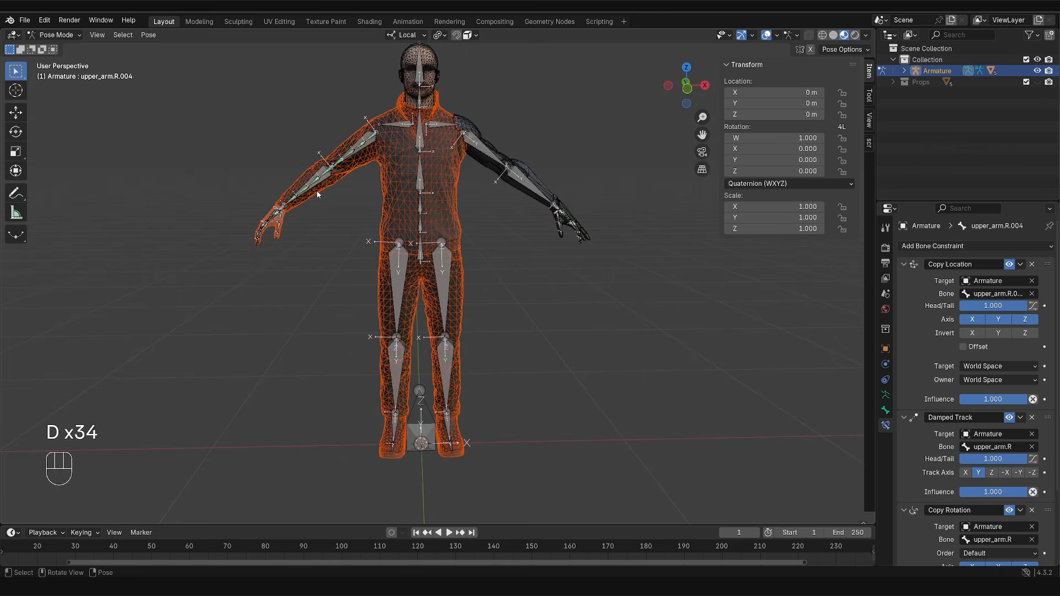
left_click_drag(333, 176, 298, 205)
left_click_drag(399, 247, 396, 309)
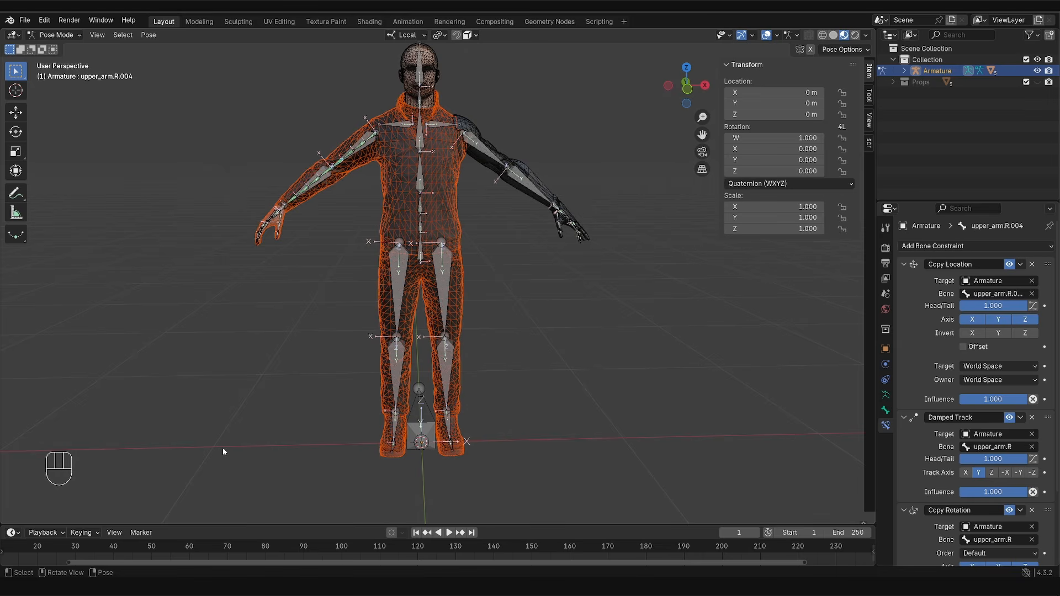
Step: In Edit Mode, duplicate the thigh.R and shin.R bones in place and subdivide the copies with 3 cuts
key("Tab")
left_click(395, 380)
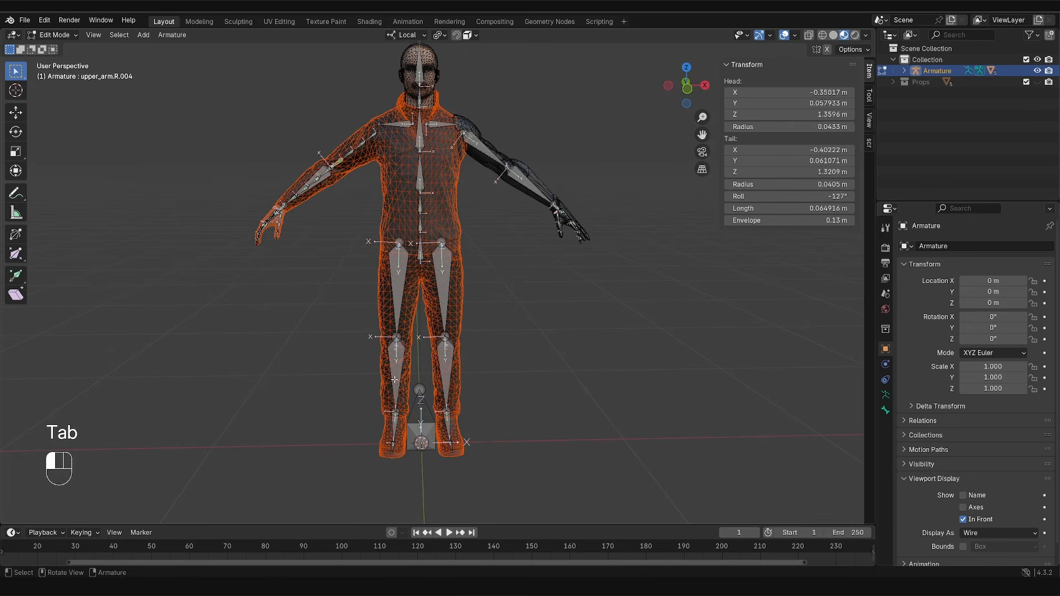
left_click(395, 380)
left_click(395, 380, "shift")
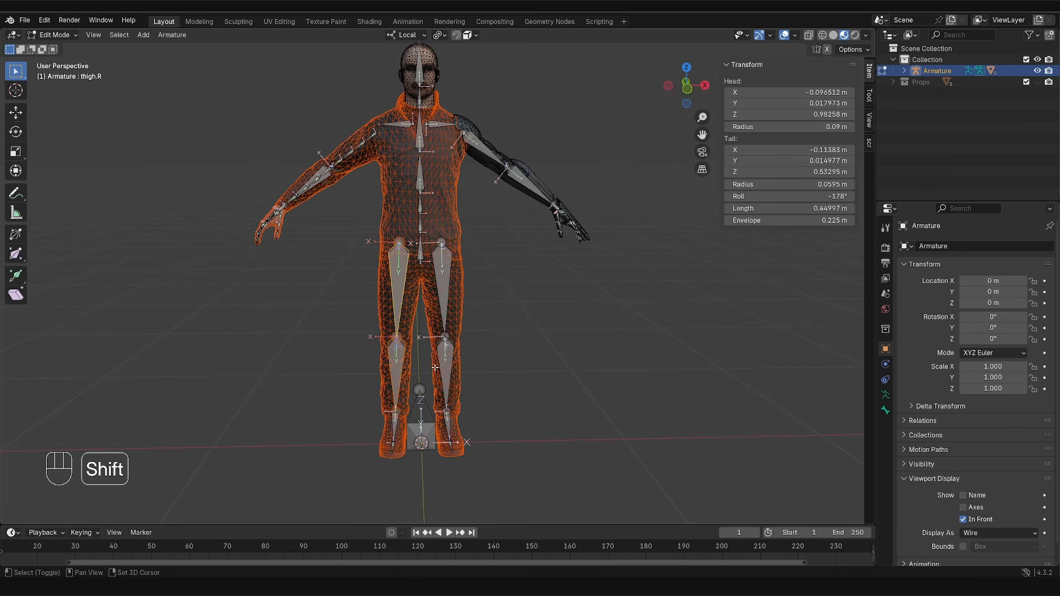
key("shift+d")
right_click(359, 362)
right_click(227, 312)
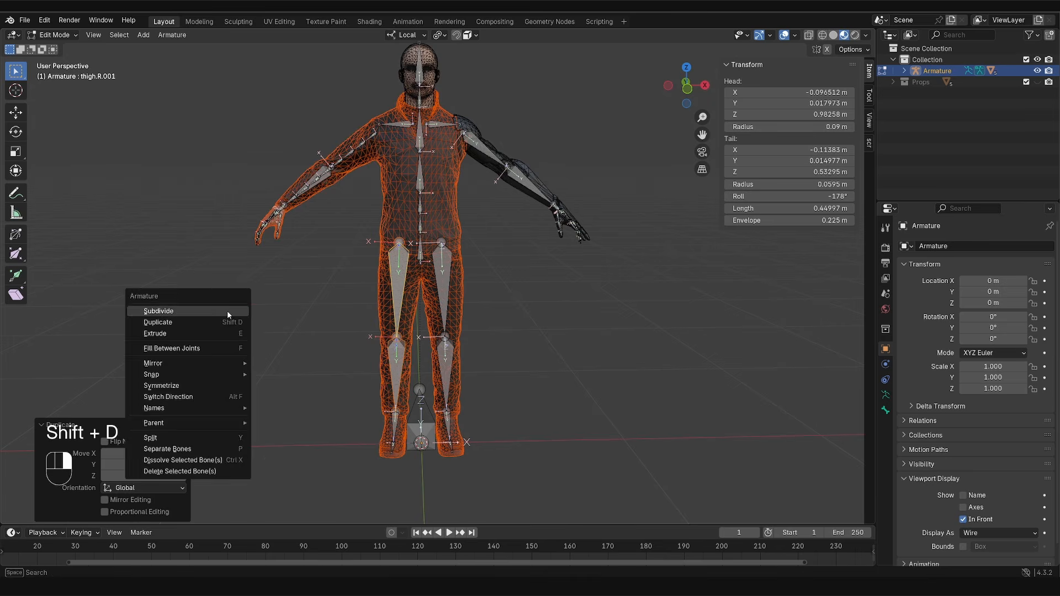
left_click(227, 310)
left_click_drag(135, 509, 145, 509)
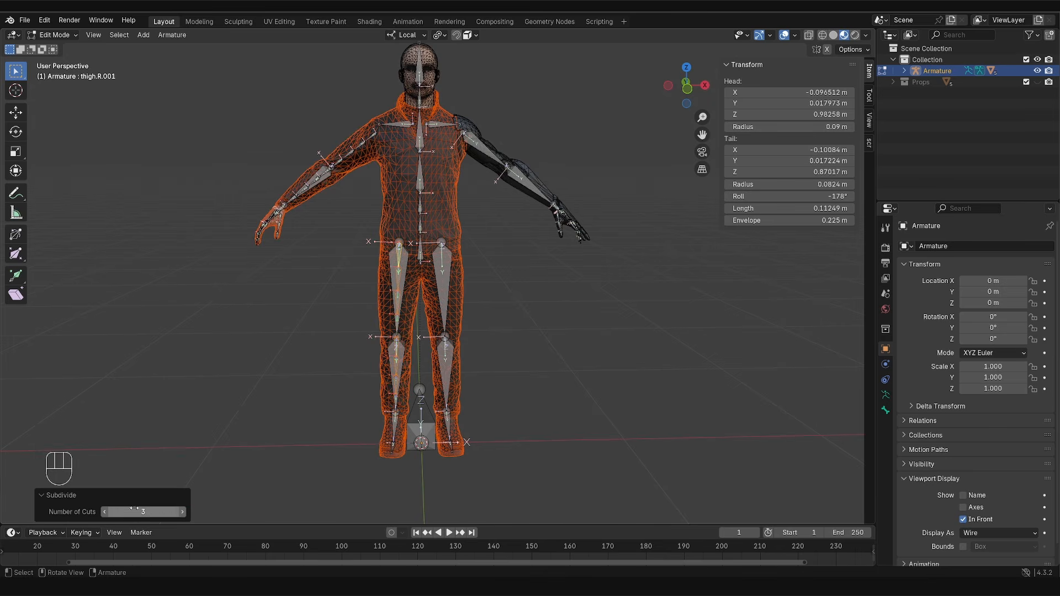
Step: Parent the four subdivided right shin segments to shin.R with Keep Offset
scroll(390, 272, "up", 6)
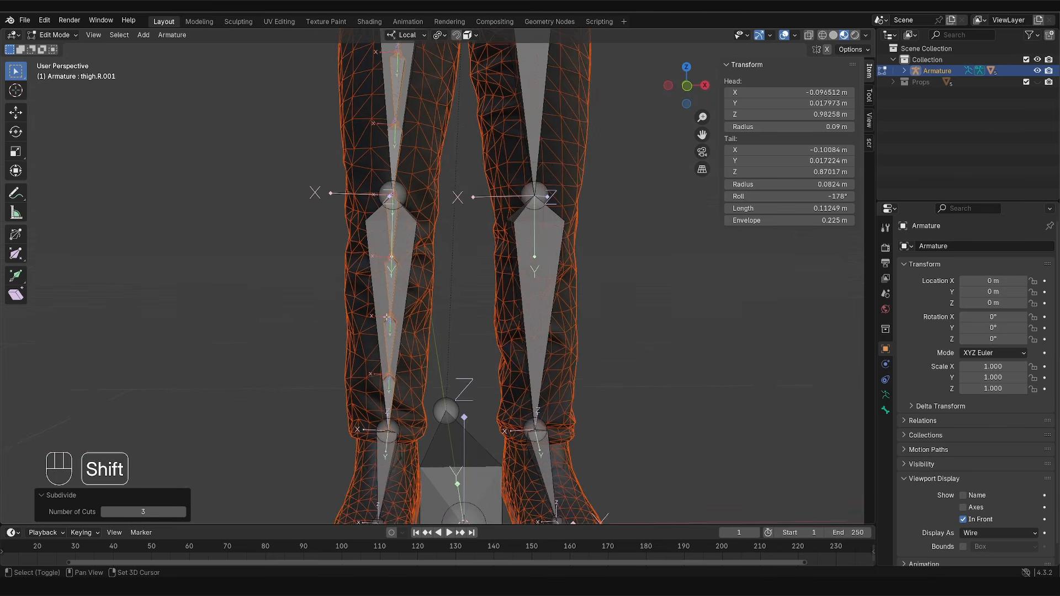
scroll(381, 273, "up", 1, "shift")
left_click(377, 274)
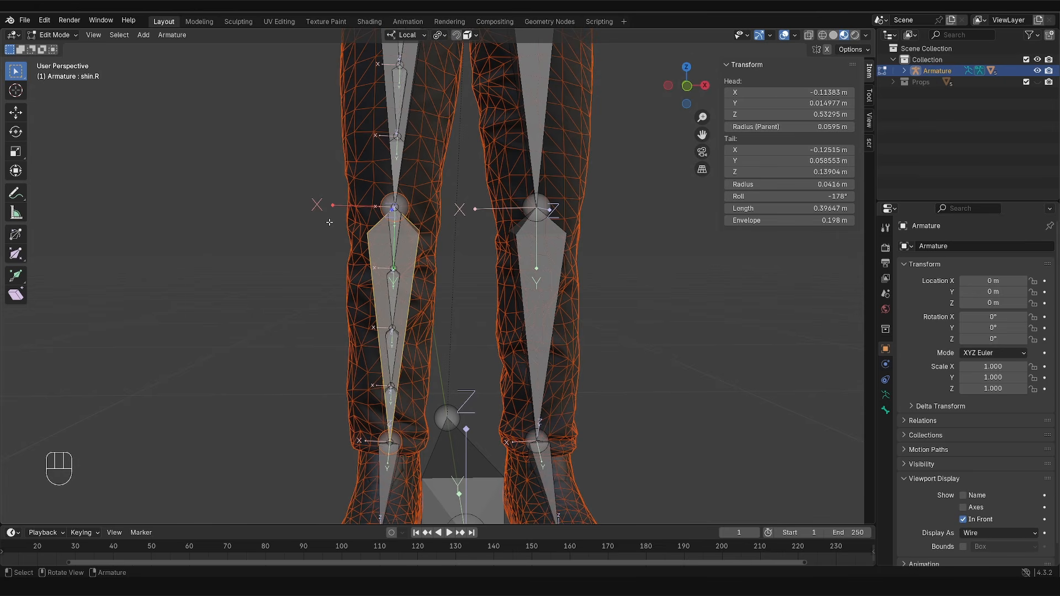
left_click_drag(329, 222, 475, 434, "shift")
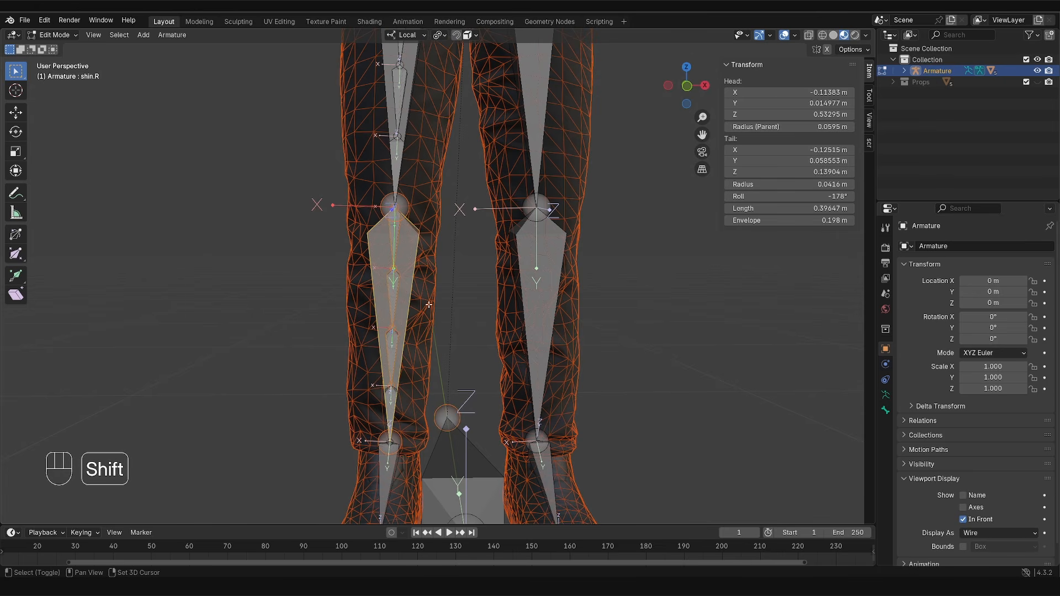
key("ctrl+p")
left_click(379, 232)
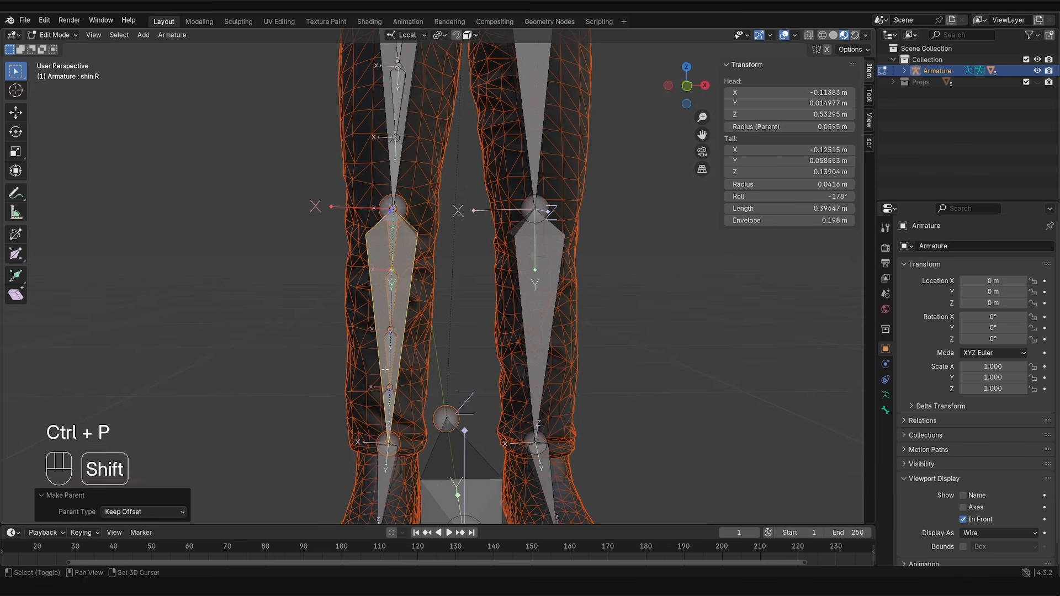
Step: Switch to Pose Mode and hide the large shin.R bone
middle_click_drag(412, 312, 367, 249, "shift")
key("Tab")
left_click(368, 328)
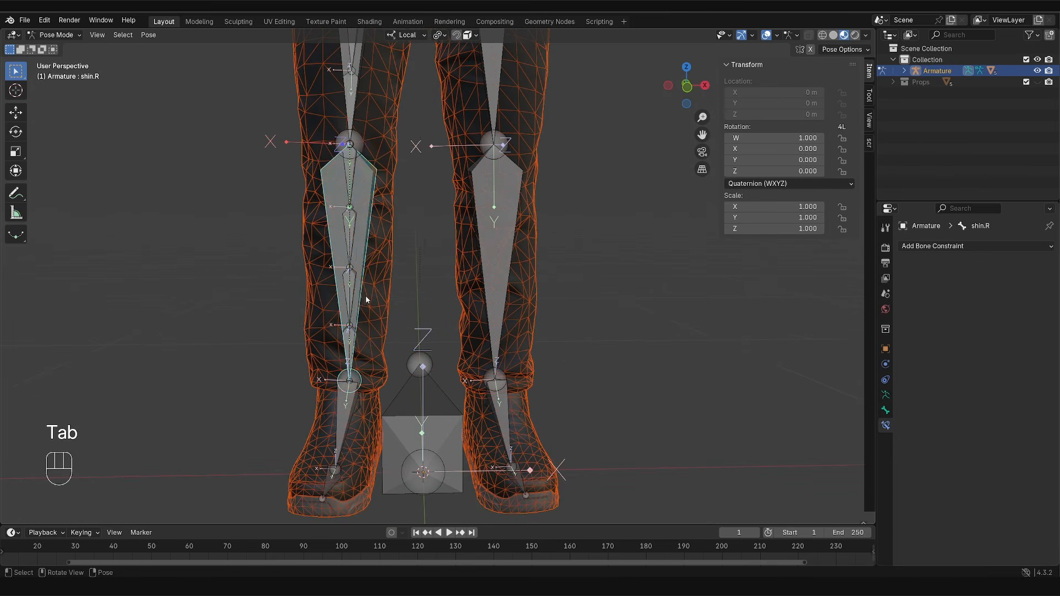
key("h")
Step: Add a Copy Rotation constraint to shin.R.004 targeting foot.R, with target and owner both in Local Space
left_click(357, 403)
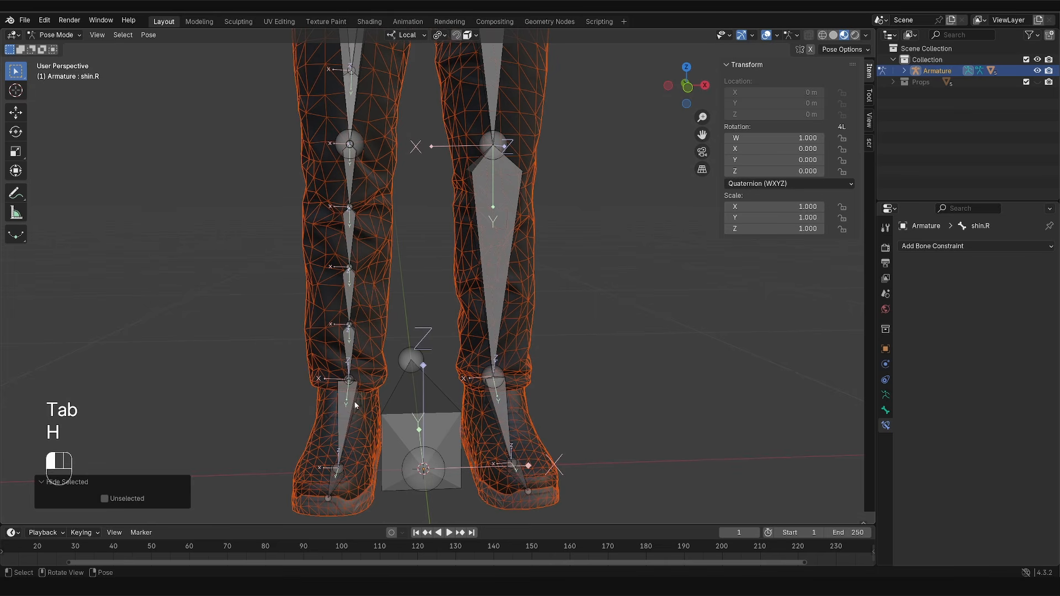
left_click(350, 348, "shift")
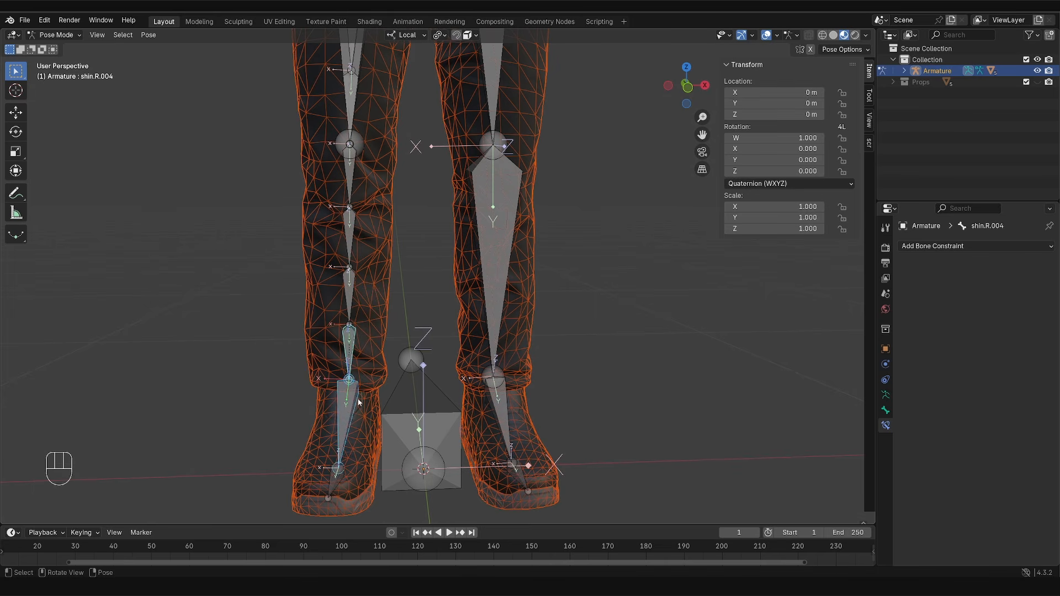
key("shift+ctrl+c")
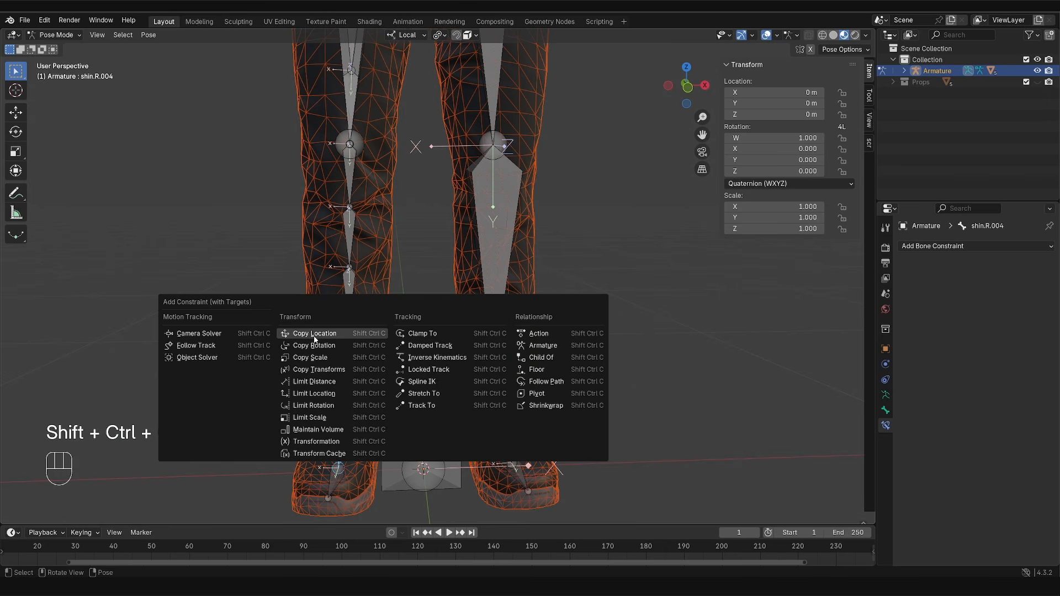
left_click(330, 345)
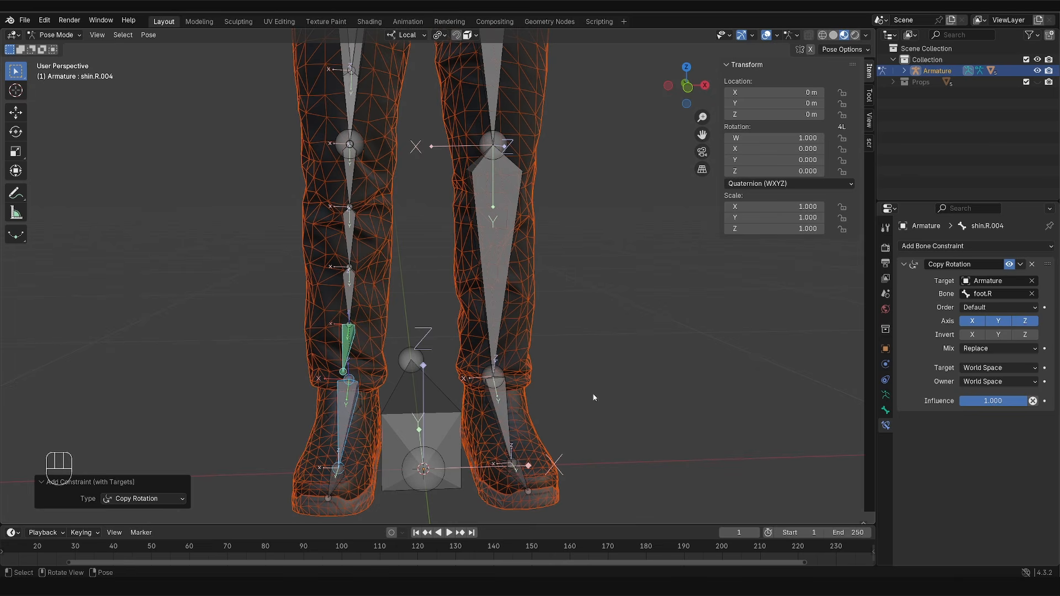
left_click(1002, 368)
left_click(983, 433)
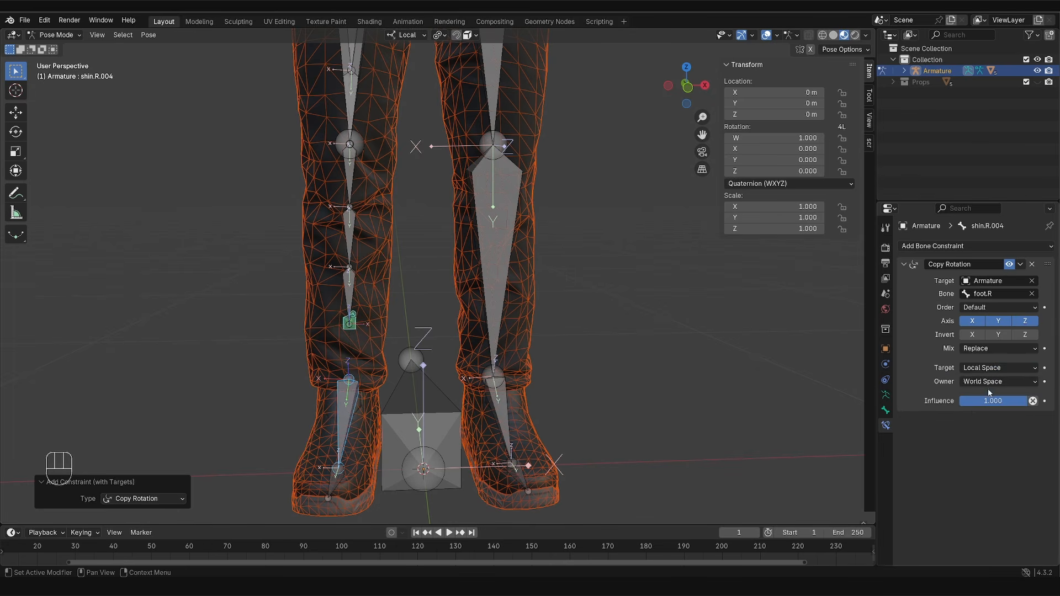
left_click(990, 382)
left_click(986, 447)
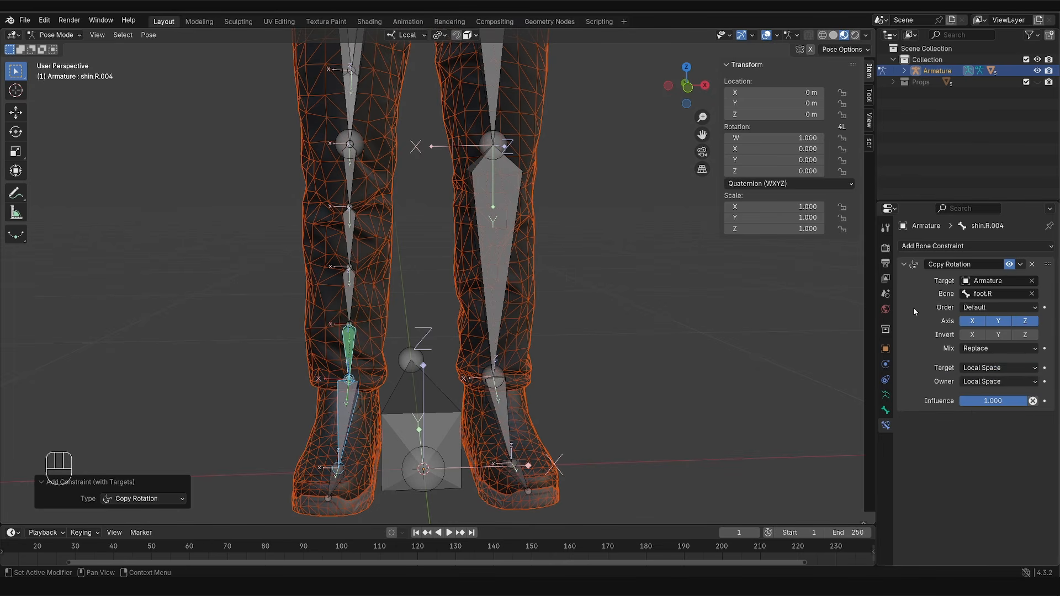
Step: Add a Damped Track constraint to shin.R.004 targeting foot.R
key("shift+ctrl+c")
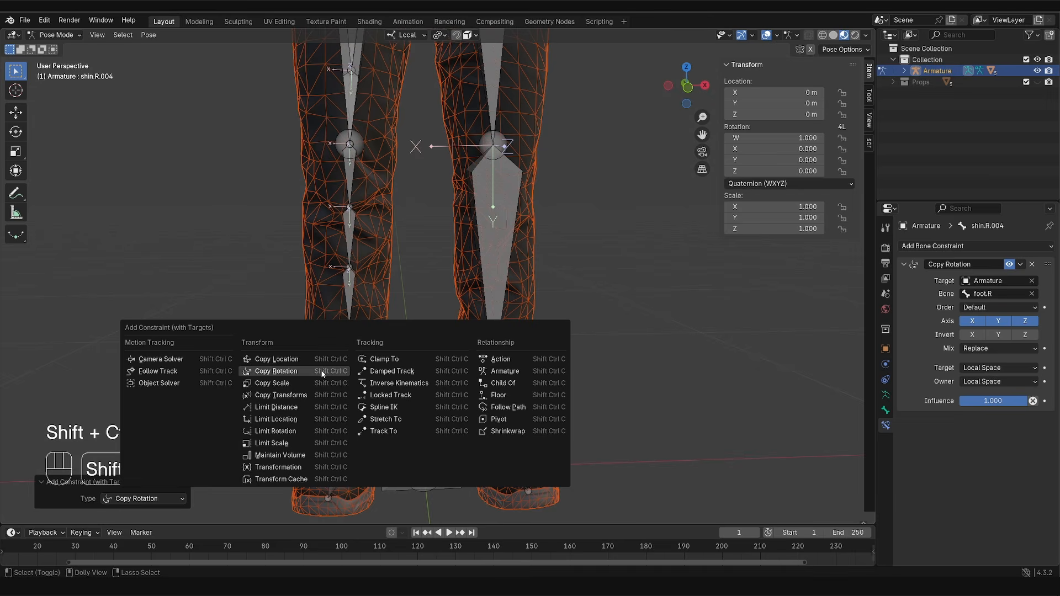
left_click(407, 372)
middle_click_drag(372, 388, 372, 390)
Step: Copy the constraints of shin.R.004 to the three shin twist bones above it
left_click(358, 195)
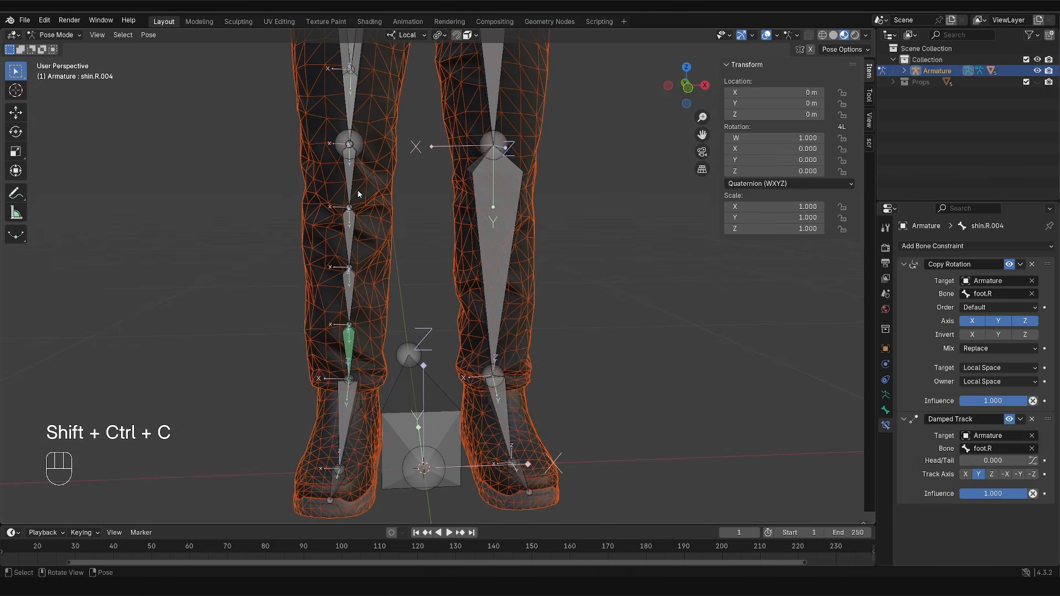
left_click(352, 185)
left_click(352, 235, "shift")
left_click(352, 290, "shift")
key("ctrl+z")
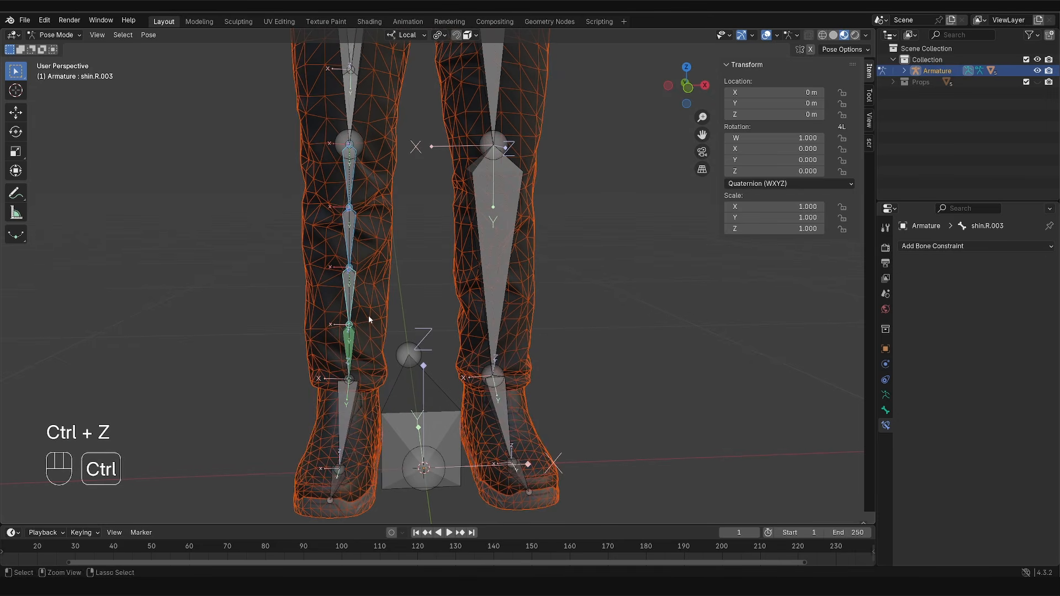
left_click(352, 343, "shift")
left_click(147, 36)
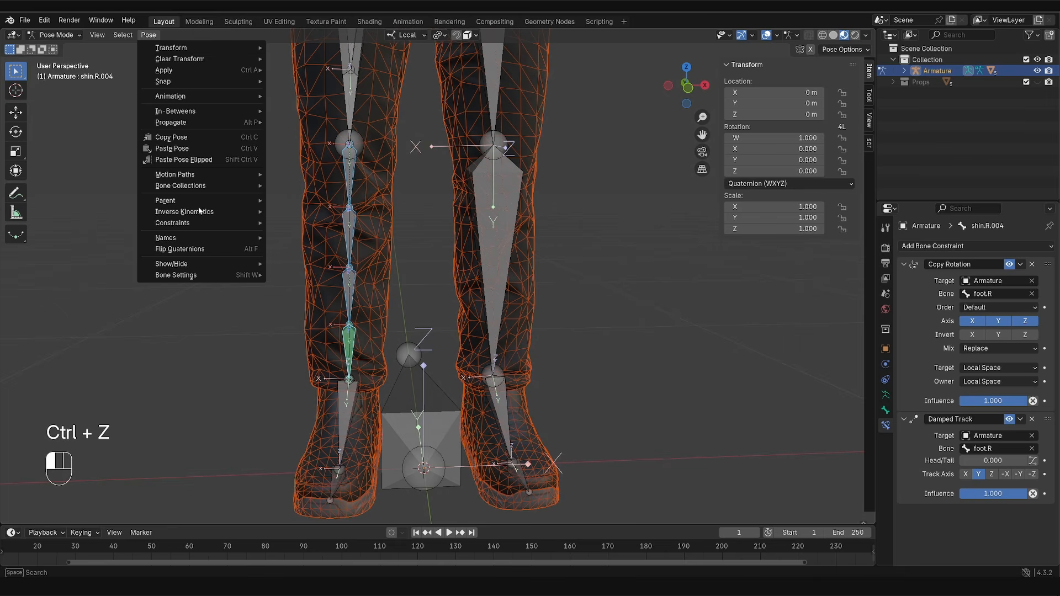
mouse_move(199, 221)
left_click(338, 233)
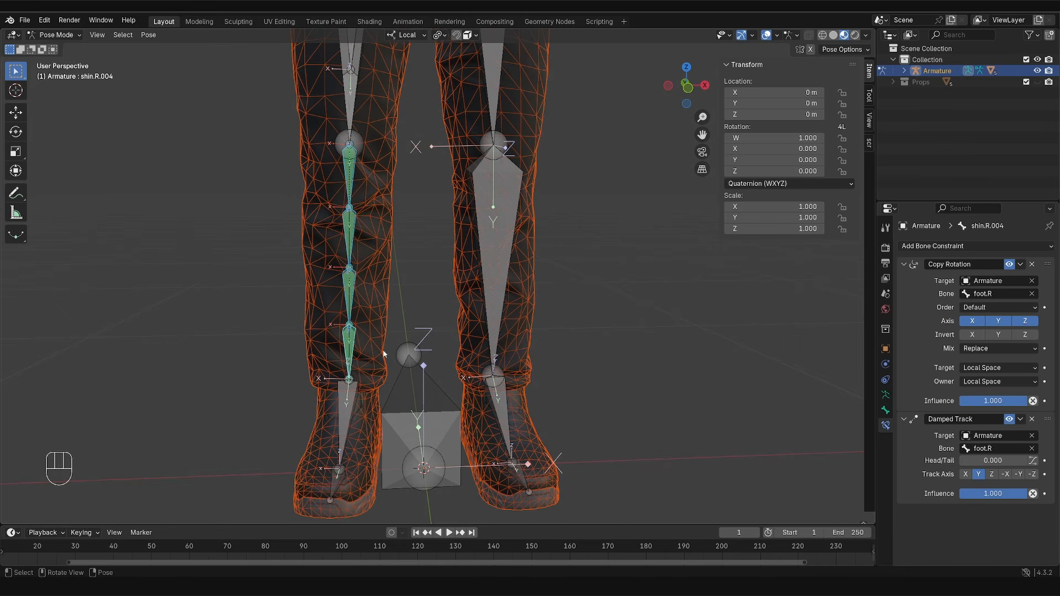
Step: Unhide shin.R and test the shin twist chain with a free rotation of foot.R, cancelling the rotation
key("alt+h")
key("r")
key("r")
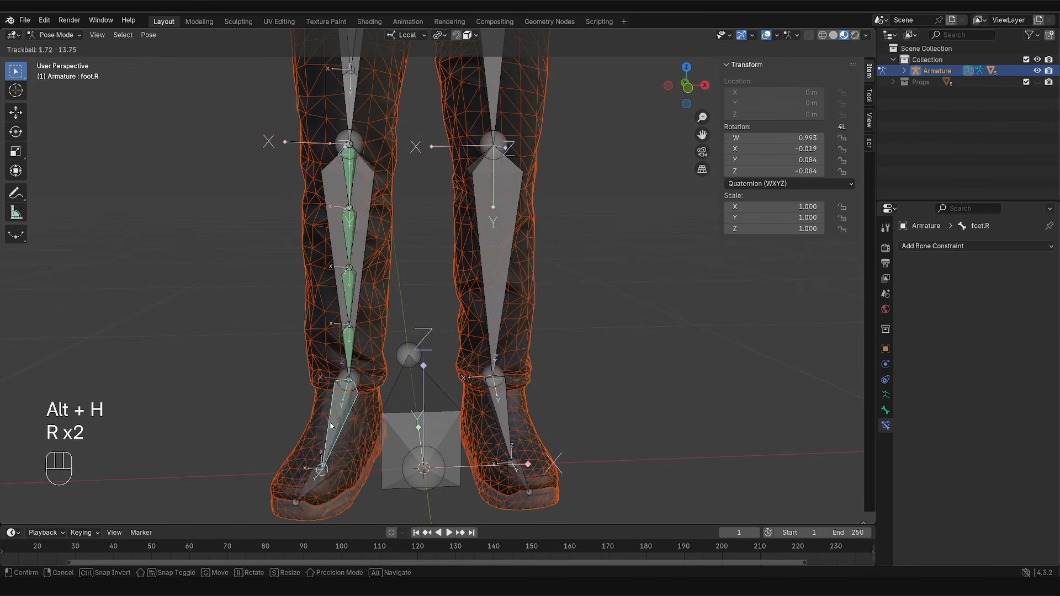
right_click(353, 398)
Step: Set the Copy Rotation influence of shin.R.003 to 0.66
left_click(346, 311)
left_click(346, 311)
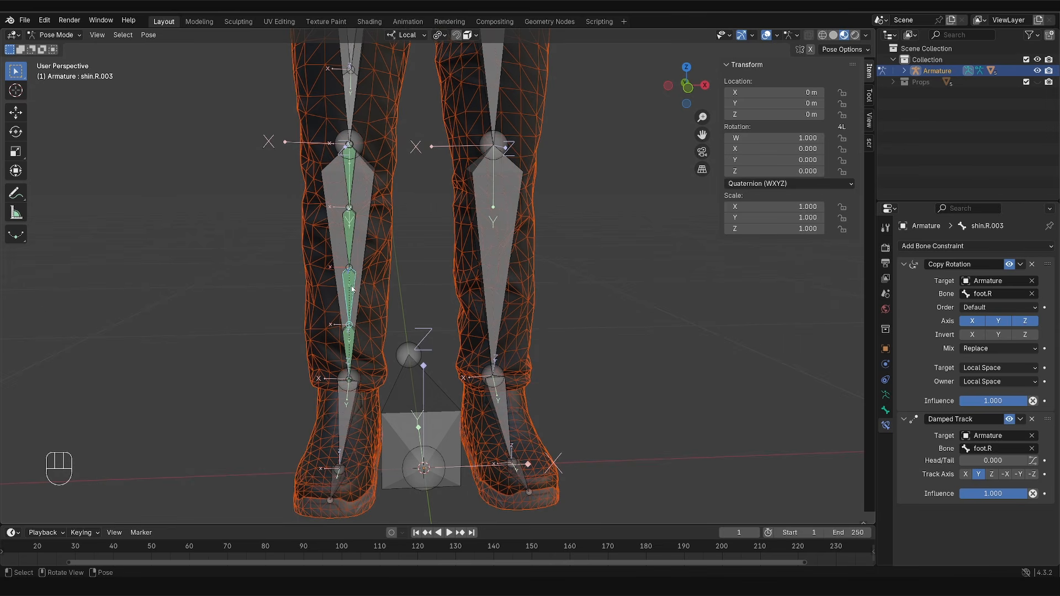
left_click(989, 401)
type("0.66")
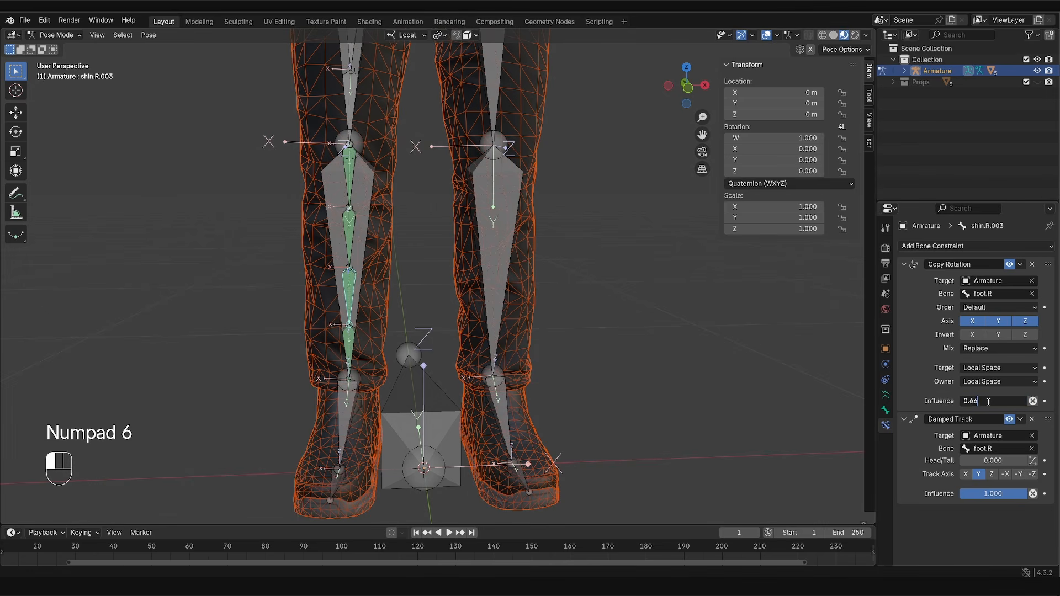
key("Return")
Step: Set the Copy Rotation influence of shin.R.002 to 0.33
left_click(335, 247)
left_click(347, 242)
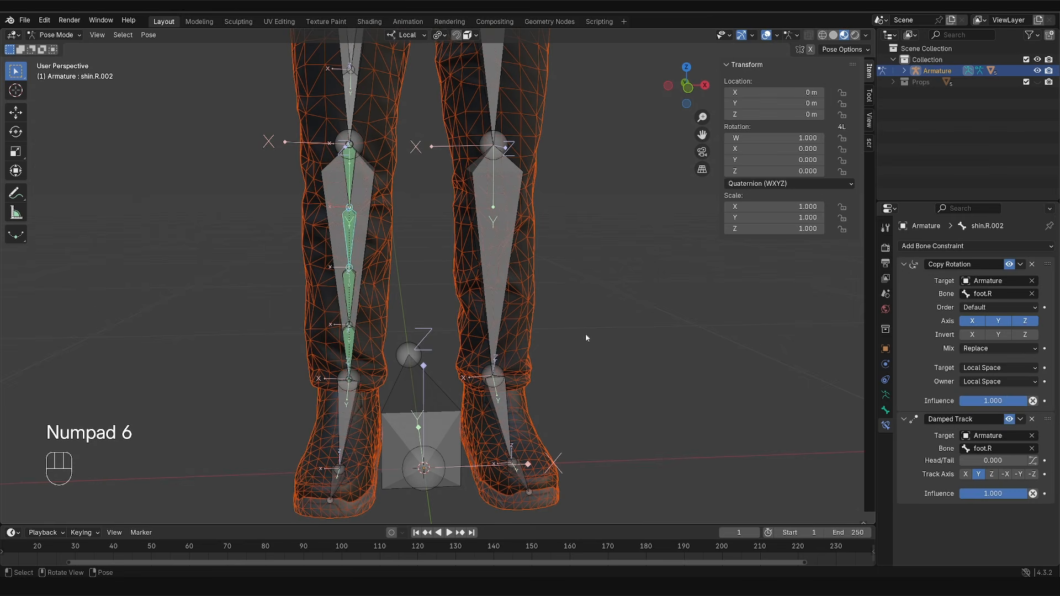
left_click(1005, 401)
type("0.33")
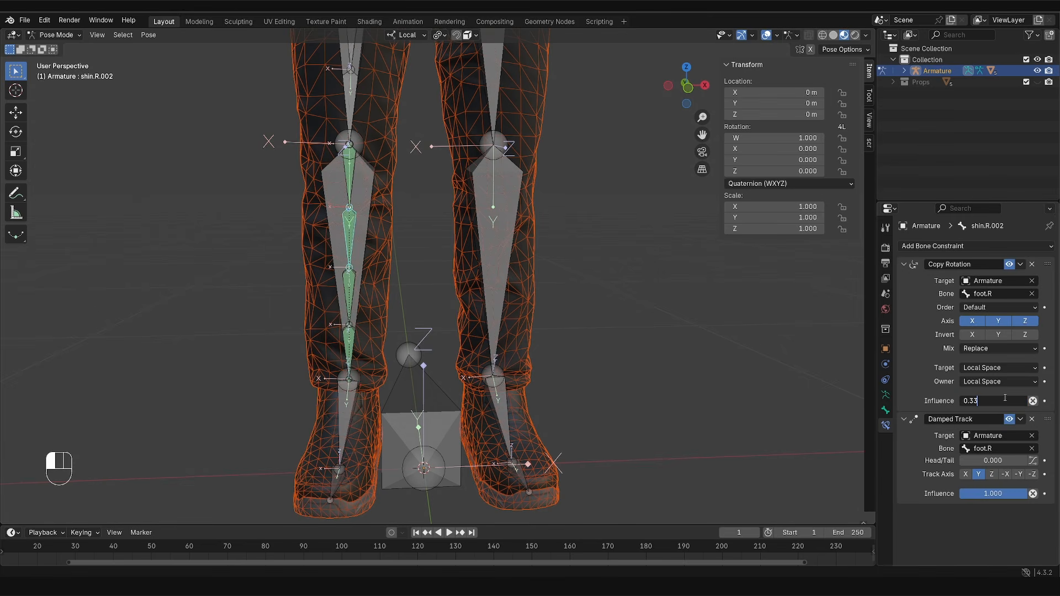
key("Return")
Step: Set the Copy Rotation influence of shin.R.001, the uppermost shin twist bone, to 0.05
left_click(349, 190)
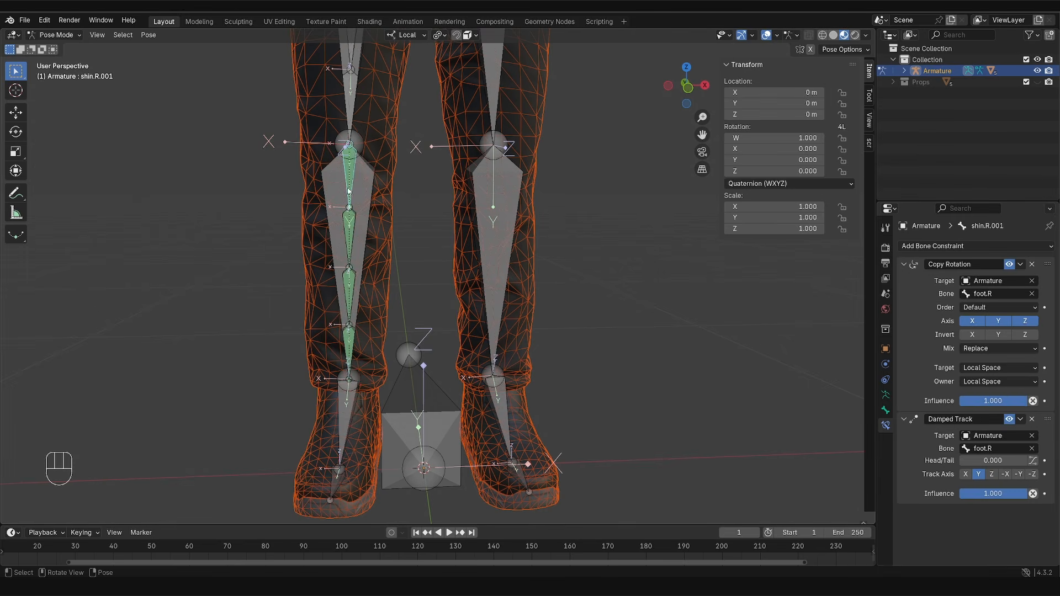
left_click(980, 402)
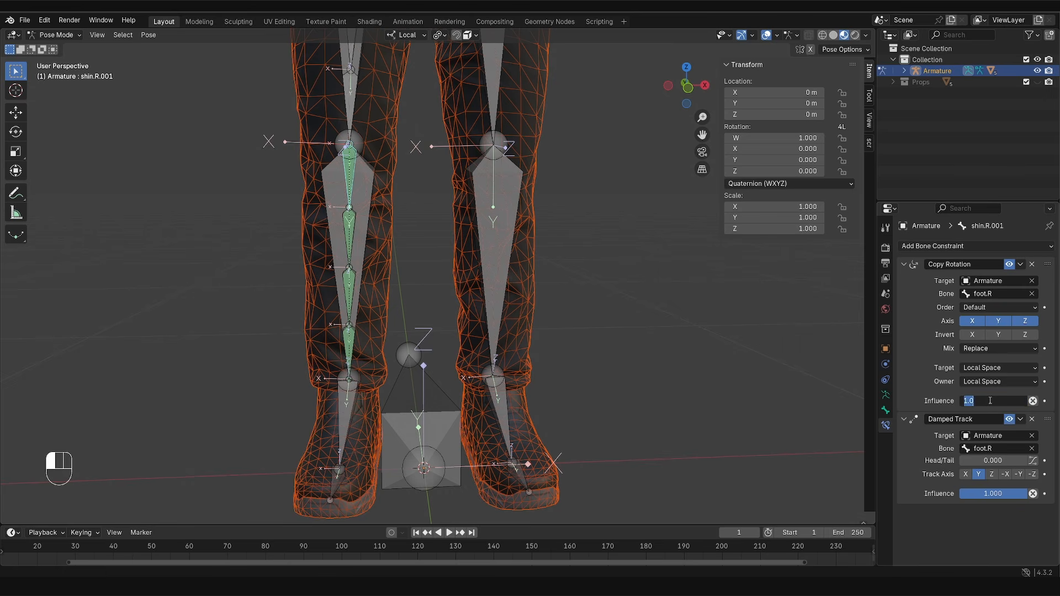
type("0.05")
key("Return")
Step: Test the graded shin twist with a free rotation of foot.R, cancelling the rotation
left_click(364, 422)
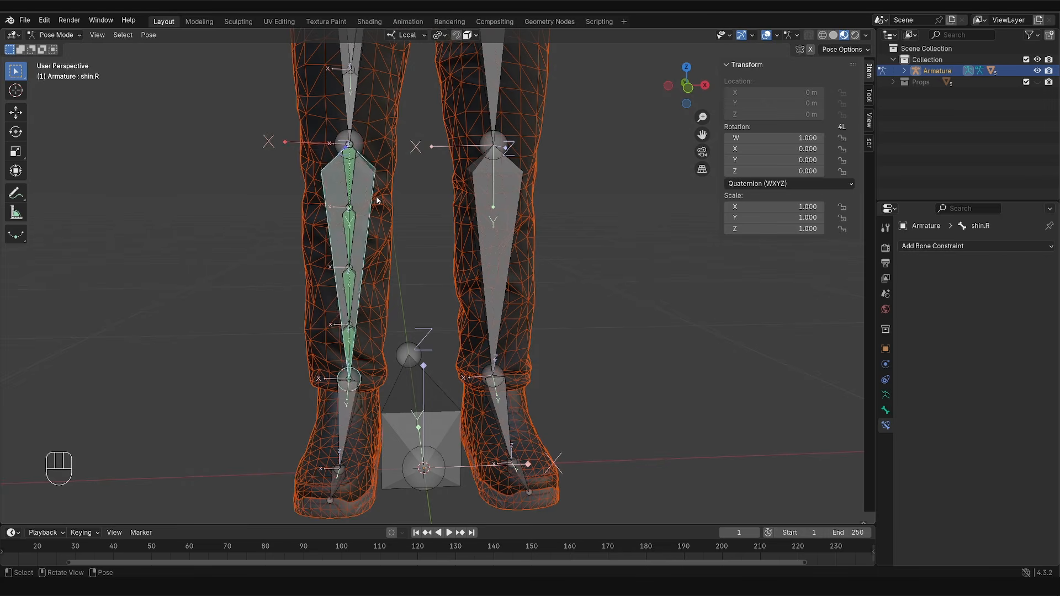
key("r")
key("r")
right_click(379, 404)
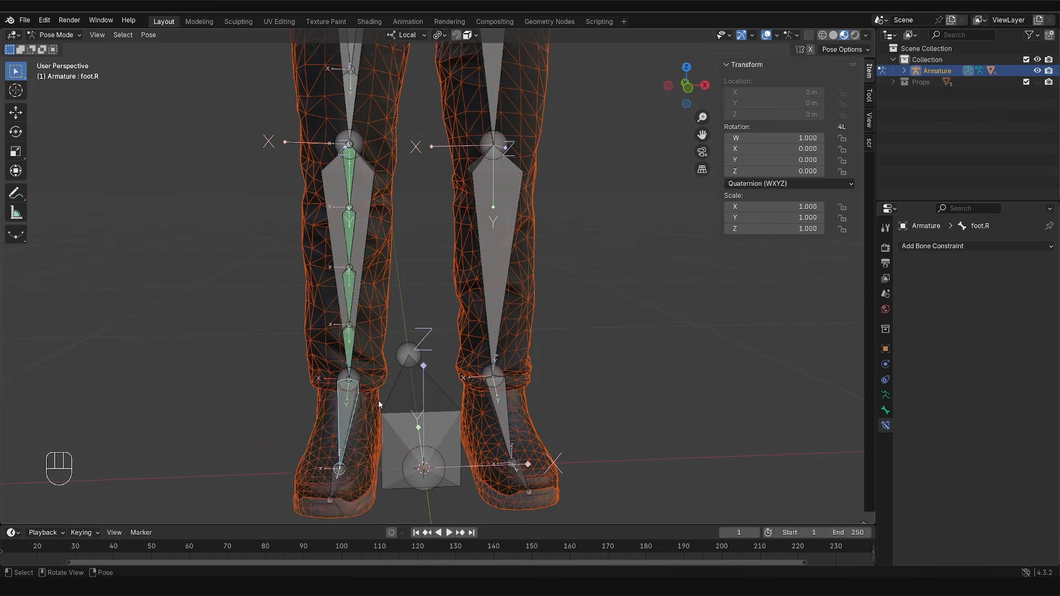
Step: Switch the armature to Edit Mode with thigh.R selected and hide that bone to expose the thigh twist bones
scroll(379, 404, "down", 4)
left_click(394, 233)
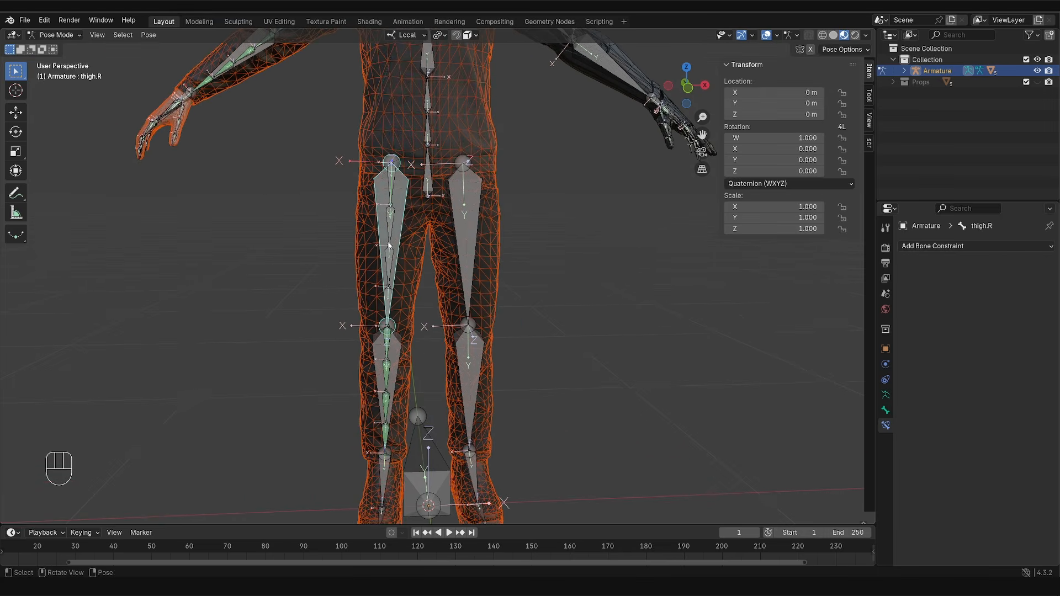
key("Tab")
key("h")
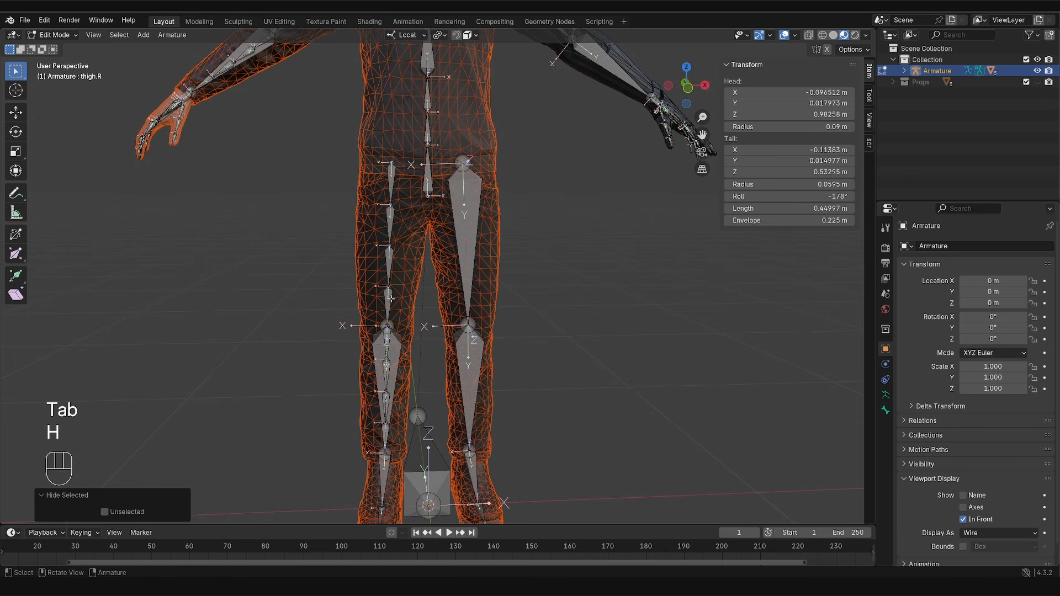
Step: Select the four right thigh twist bones from the knee up to thigh.R.001 at the hip
left_click(387, 307)
left_click(389, 264, "shift")
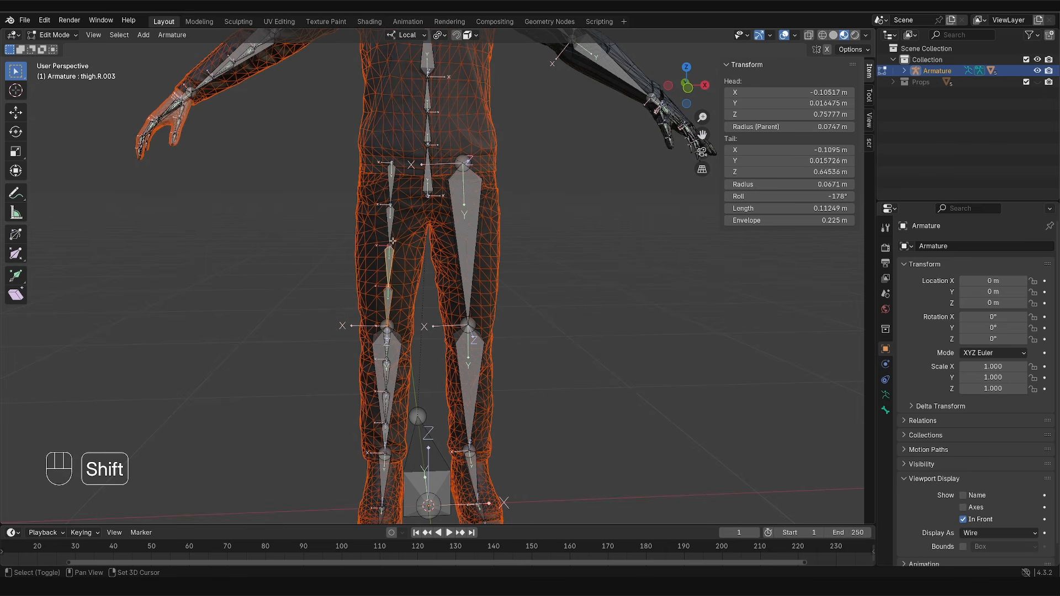
left_click(390, 226, "shift")
left_click(391, 163, "shift")
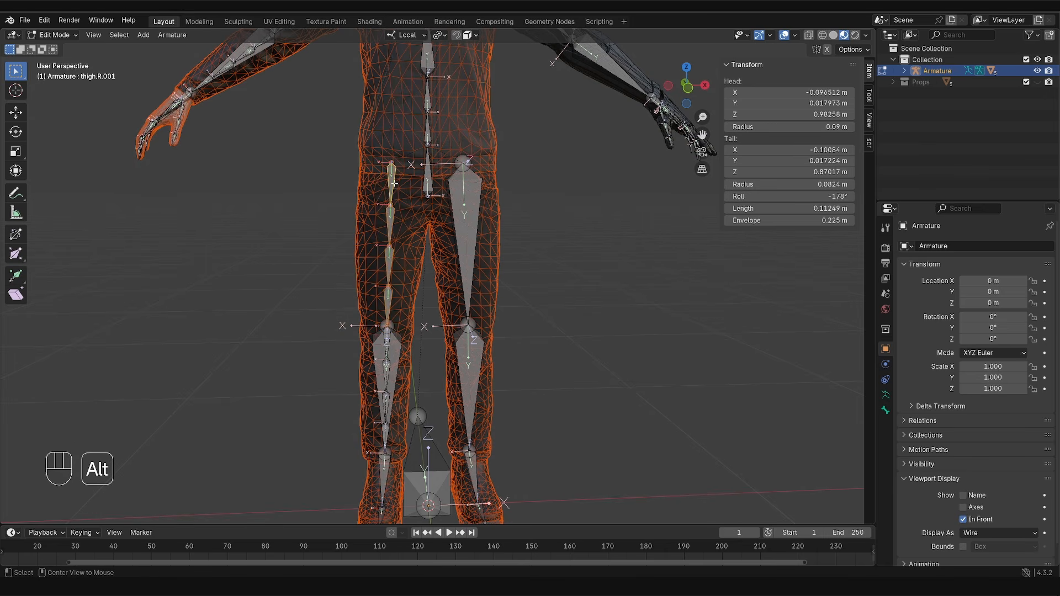
Step: Disconnect the right thigh's segment bones from one another and switch the armature to Pose Mode
key("alt+p")
left_click(383, 184)
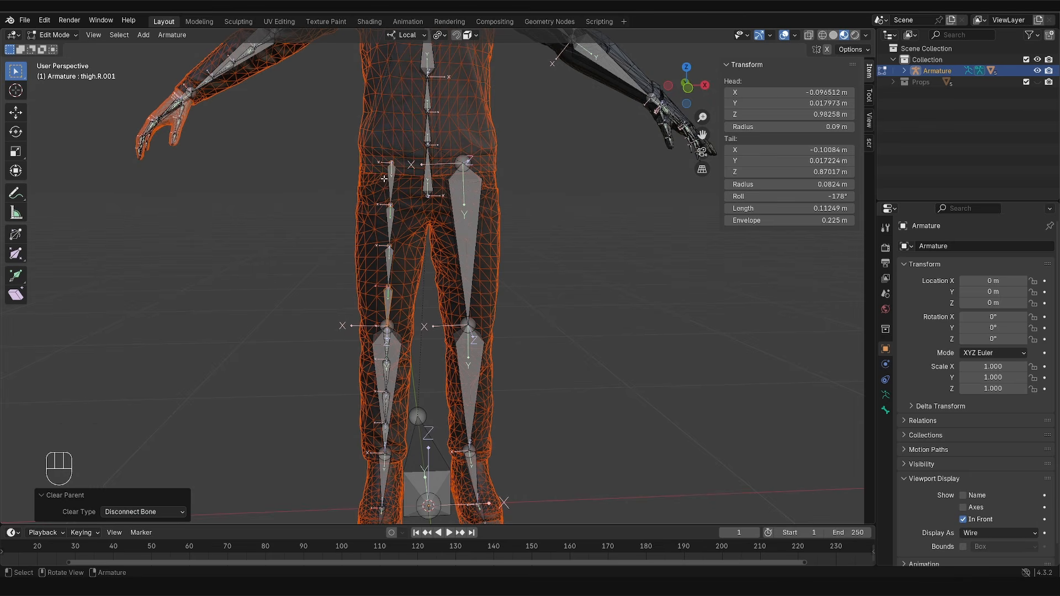
left_click(389, 218)
key("g")
right_click(370, 223)
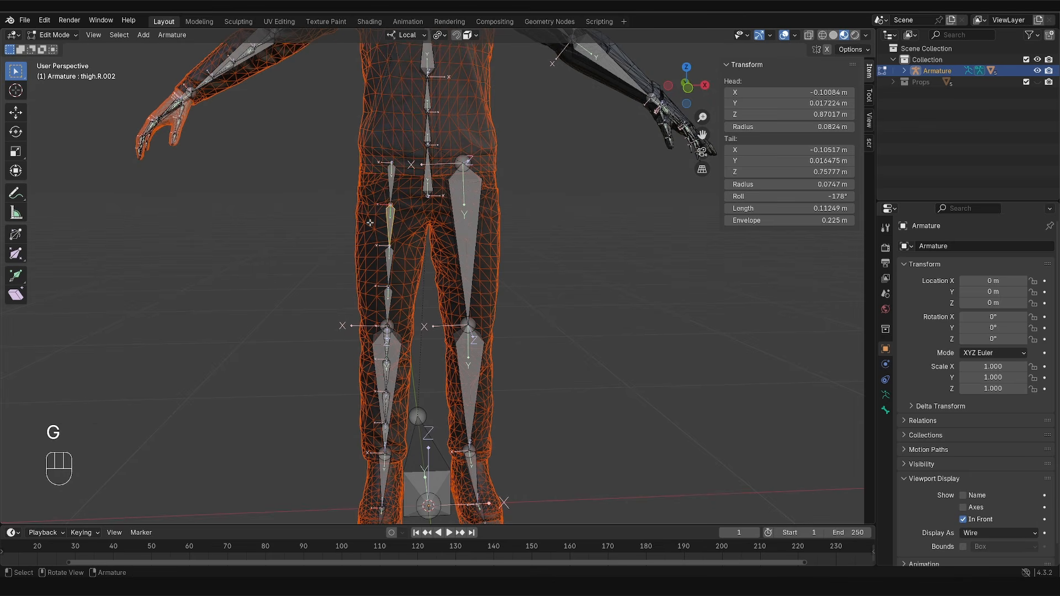
key("Tab")
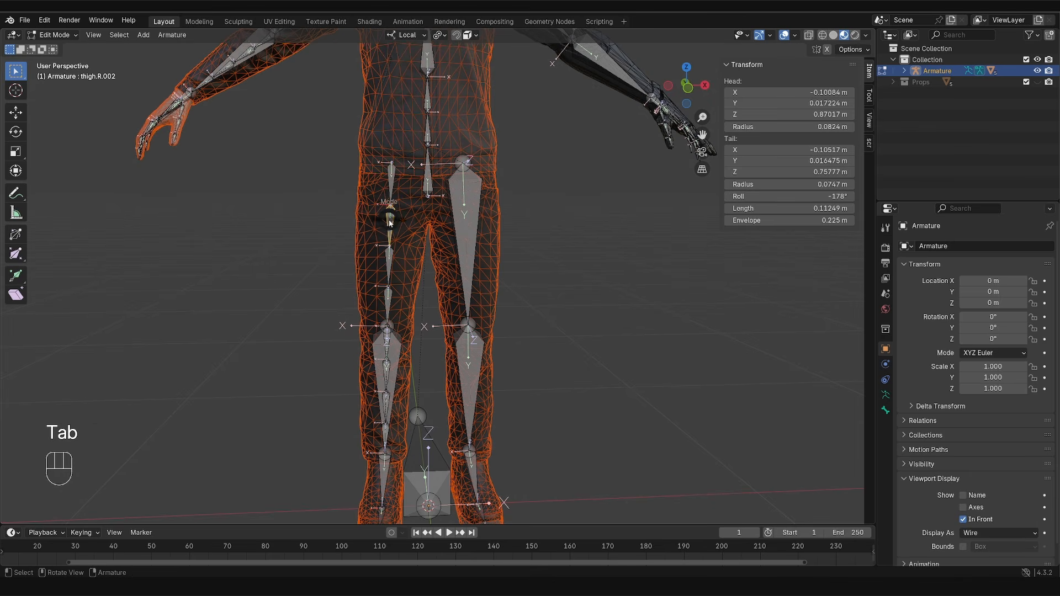
left_click(393, 279)
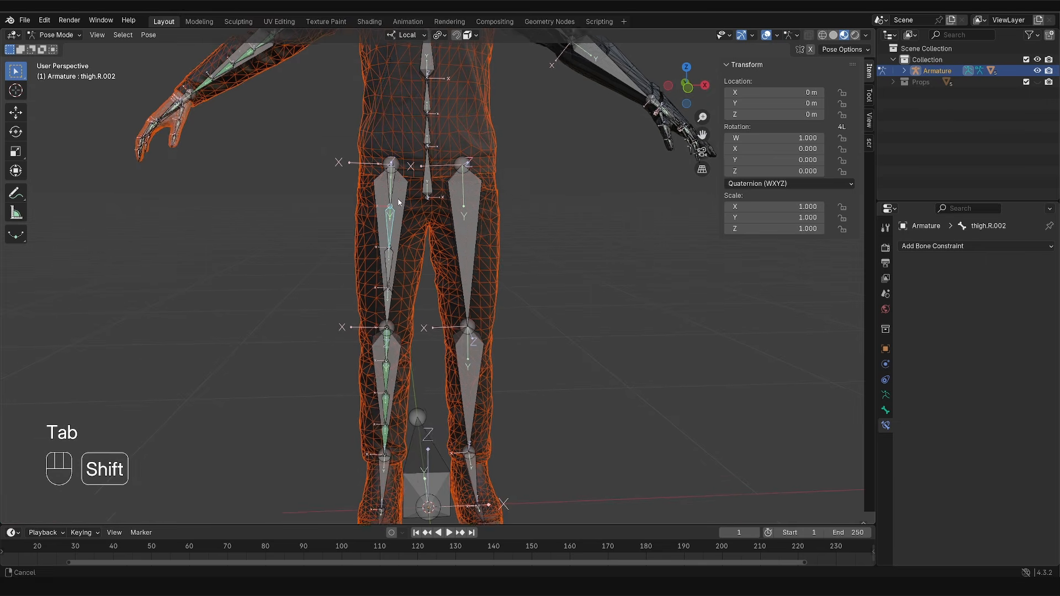
Step: Examine the Copy Location, Damped Track and Copy Rotation constraint settings on the upper_arm.R.001 bone
scroll(391, 265, "up", 3, "shift")
scroll(389, 256, "down", 2)
left_click(349, 74)
left_click(349, 75)
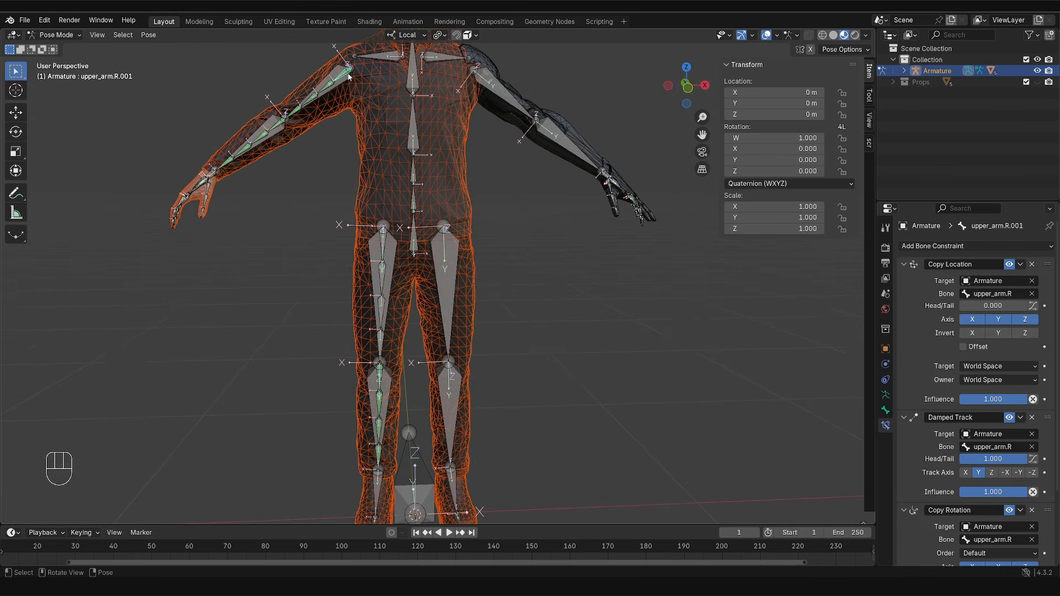
scroll(947, 520, "down", 4)
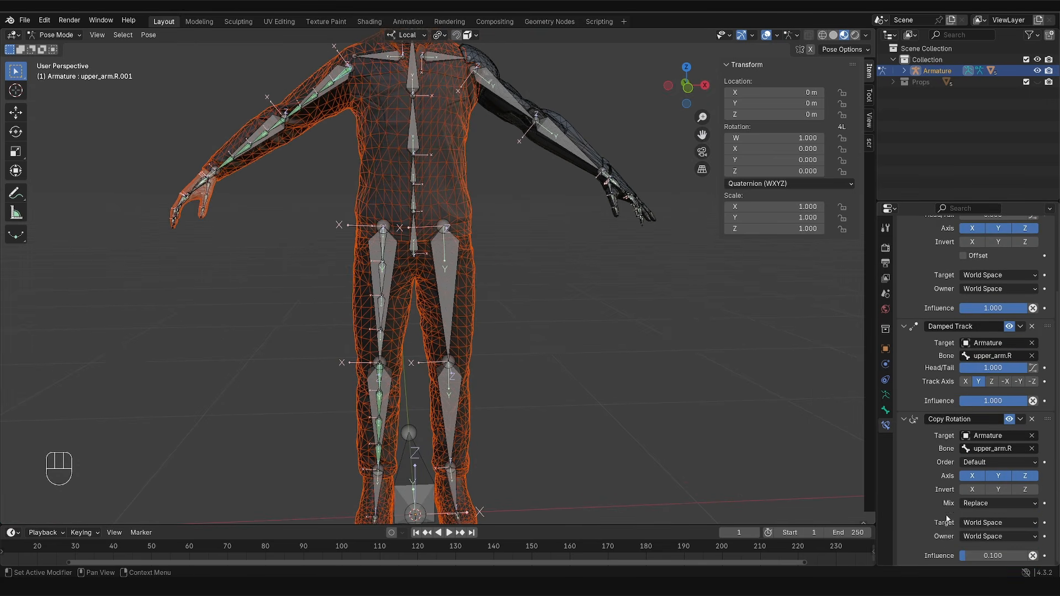
scroll(946, 365, "up", 3)
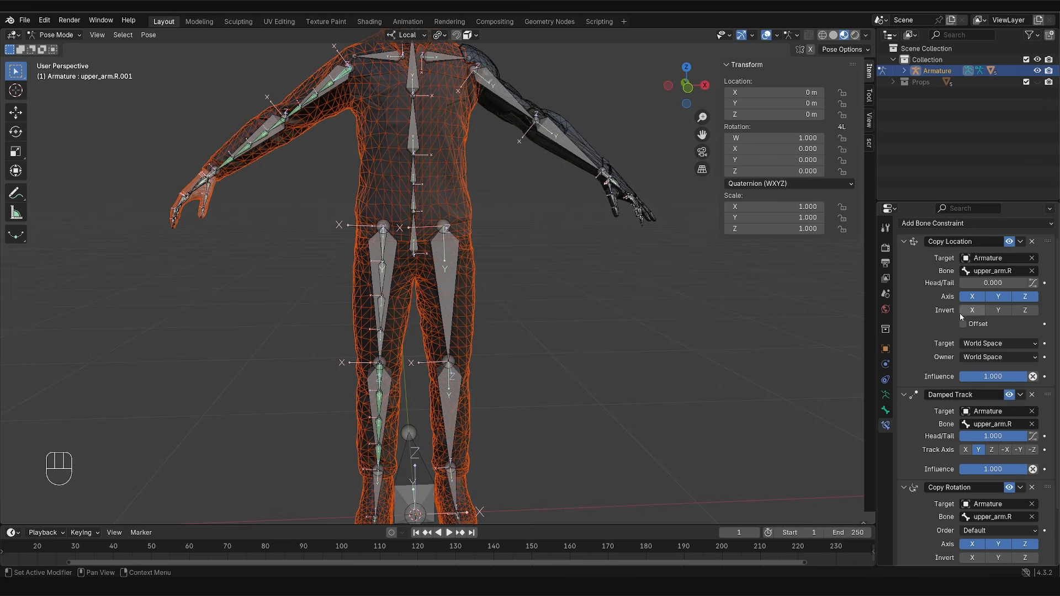
scroll(958, 422, "down", 3)
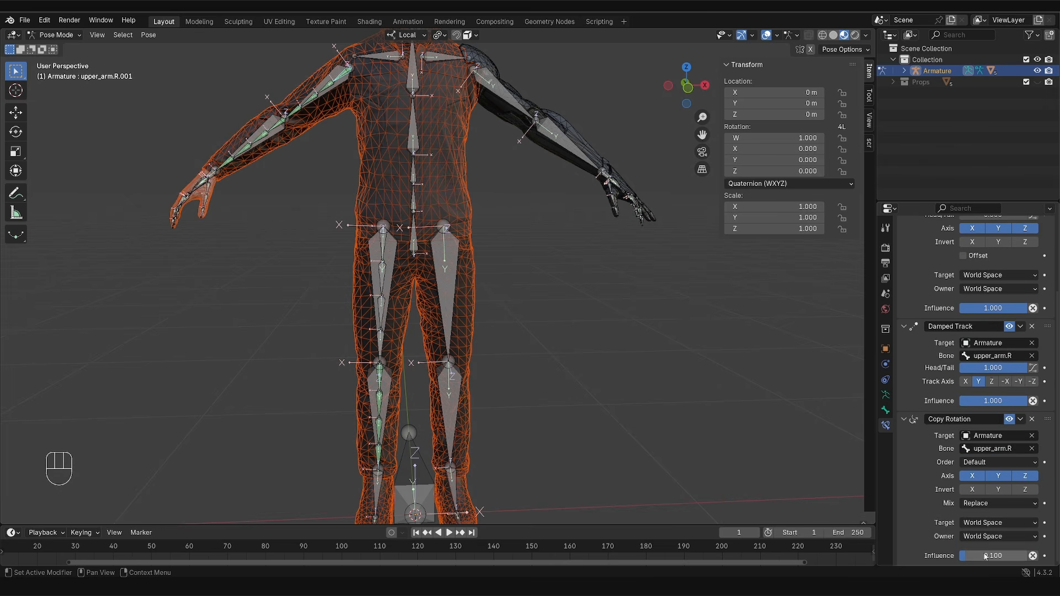
Step: Add Copy Location, Damped Track and Copy Rotation constraints to thigh.R.001, all targeting thigh.R
left_click(400, 259)
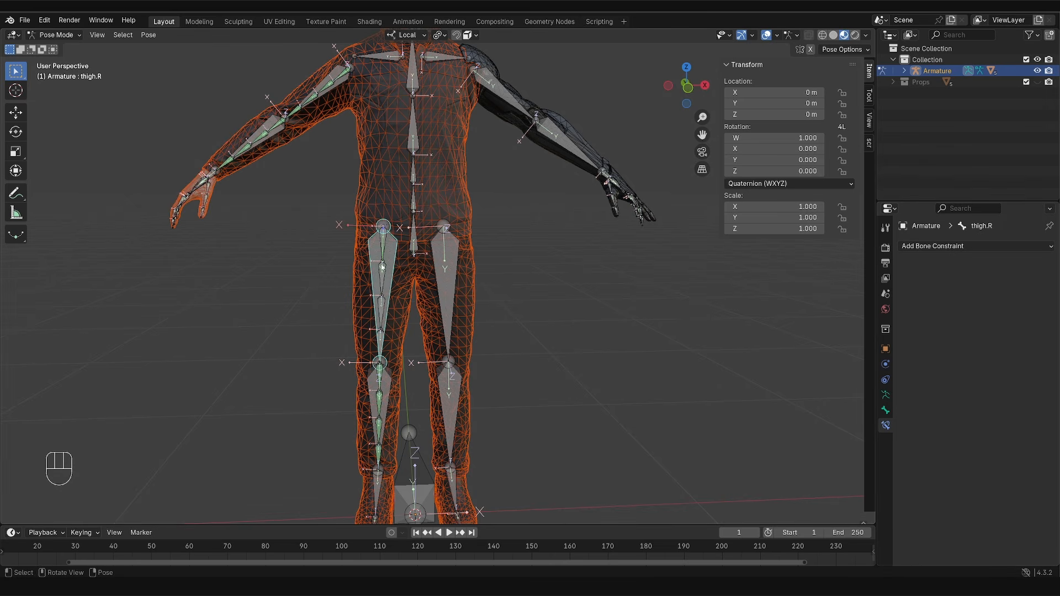
left_click(383, 266, "shift")
key("shift+ctrl+c")
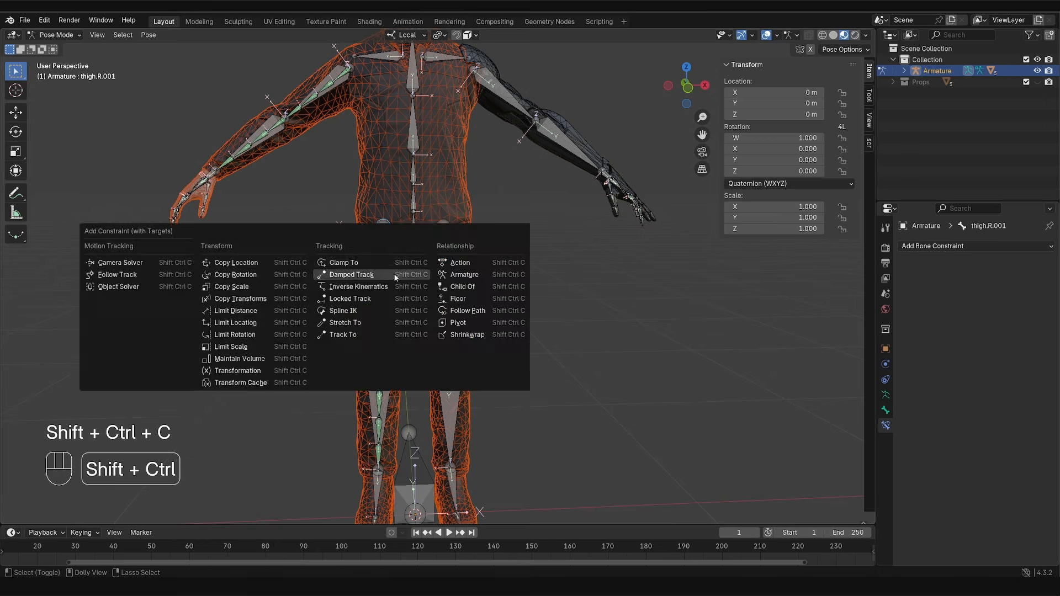
left_click(278, 263)
key("shift+ctrl+c")
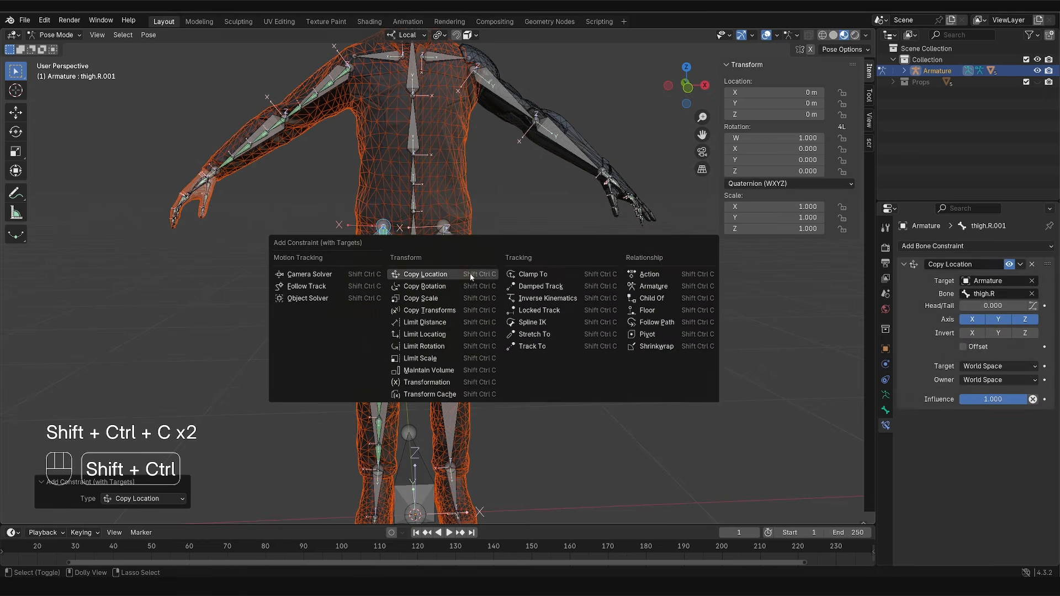
left_click(549, 290)
key("shift+ctrl+c")
left_click(290, 270)
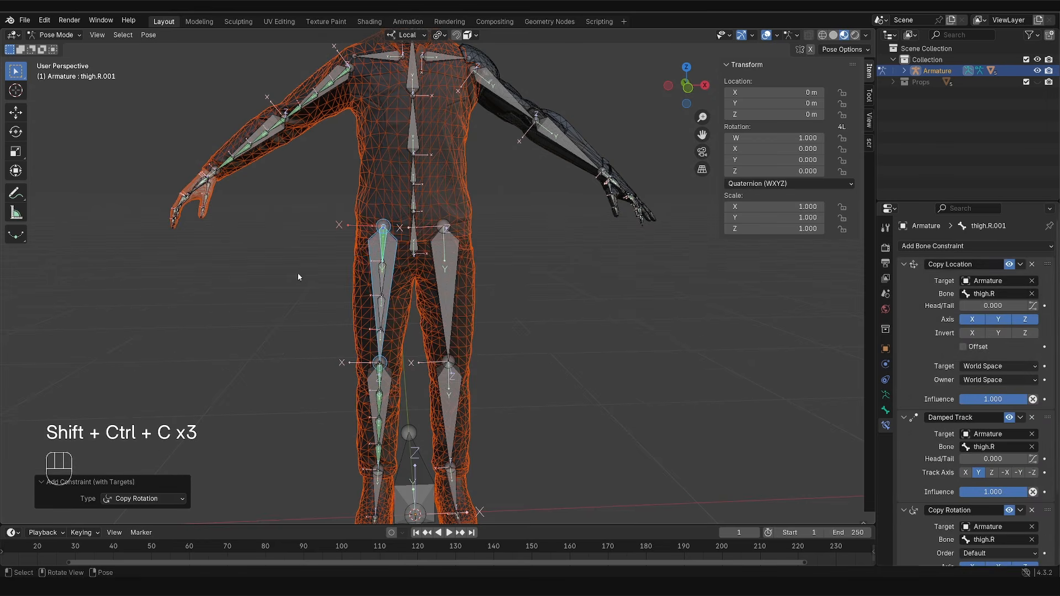
Step: Hide the large thigh.R bone so only its smaller segment bones show
left_click(387, 238, "shift")
key("h")
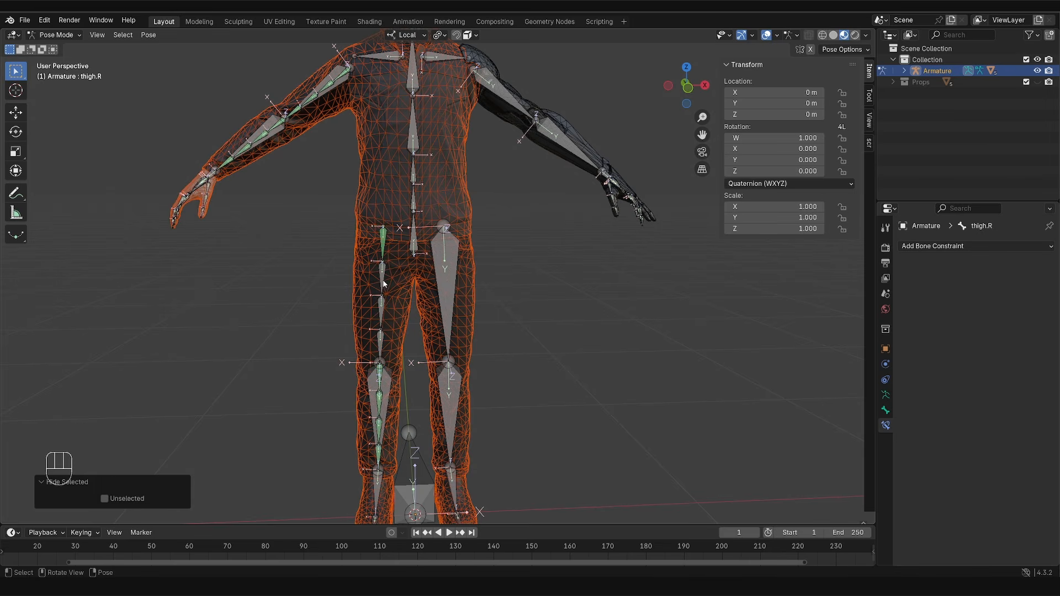
key("d")
left_click_drag(383, 276, 389, 256)
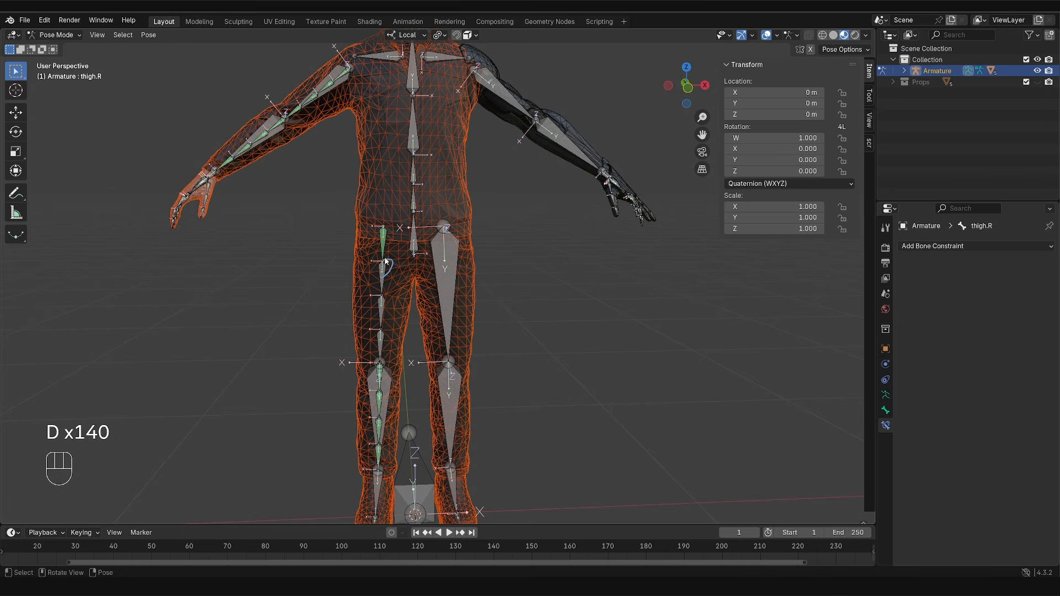
Step: Add a Copy Location constraint to thigh.R.002 targeting thigh.R.001, with Head/Tail set to 1.000
left_click(387, 246)
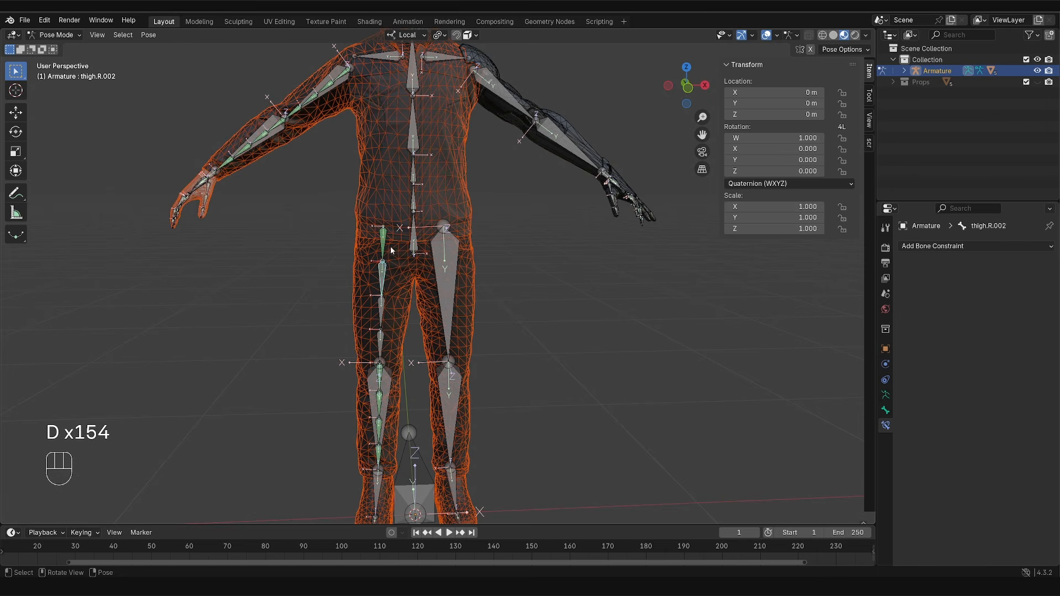
left_click(386, 276, "shift")
key("shift+ctrl+c")
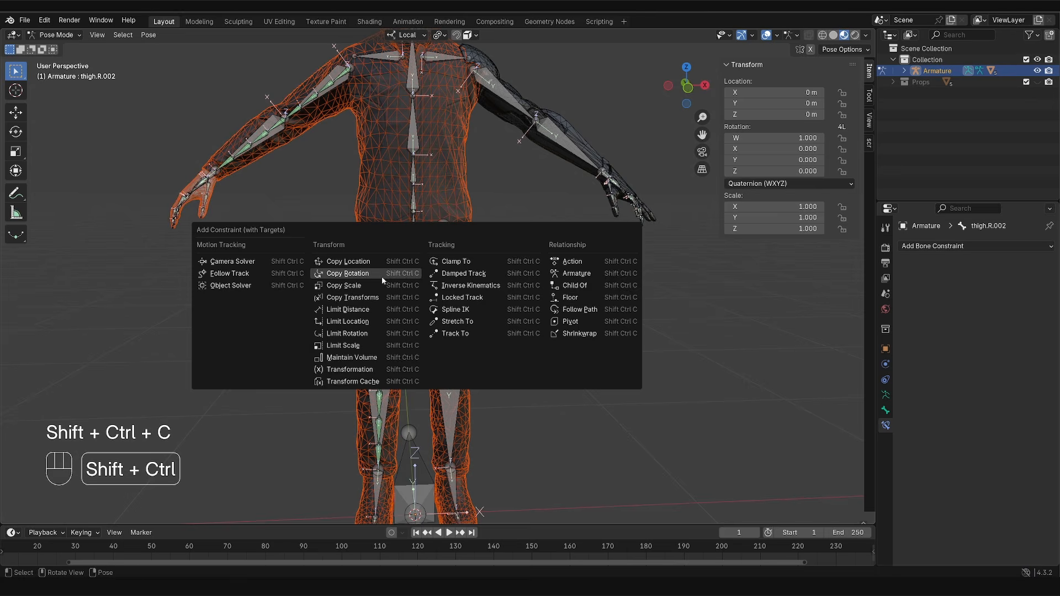
left_click(347, 261)
left_click_drag(967, 305, 1028, 306)
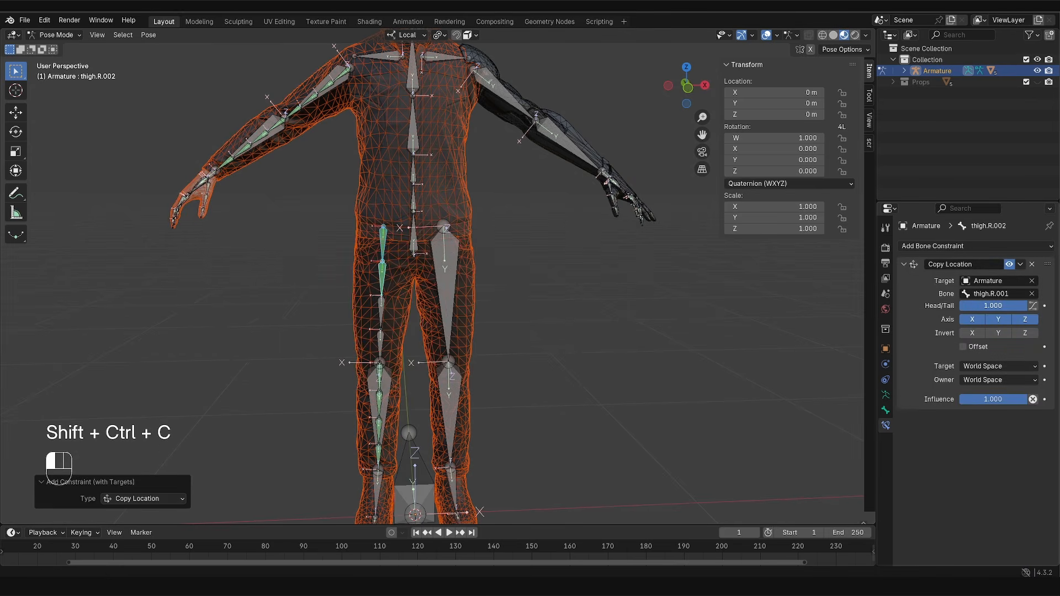
Step: Add a Copy Location constraint to thigh.R.003 targeting thigh.R.002, with Head/Tail set to 1.000
left_click(382, 313, "shift")
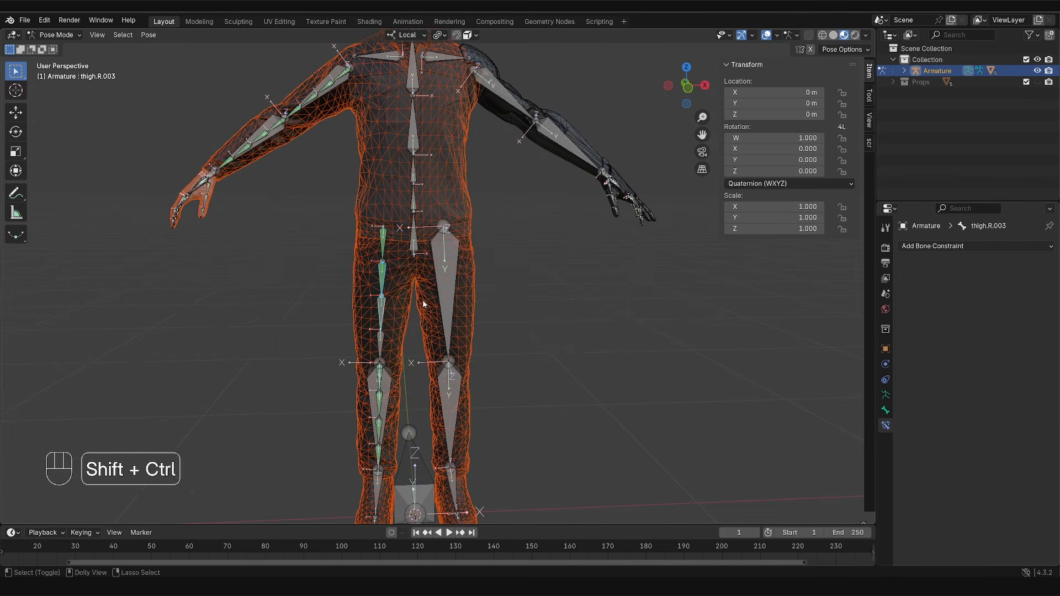
key("shift+ctrl+c")
left_click(421, 302)
left_click_drag(968, 309, 1028, 305)
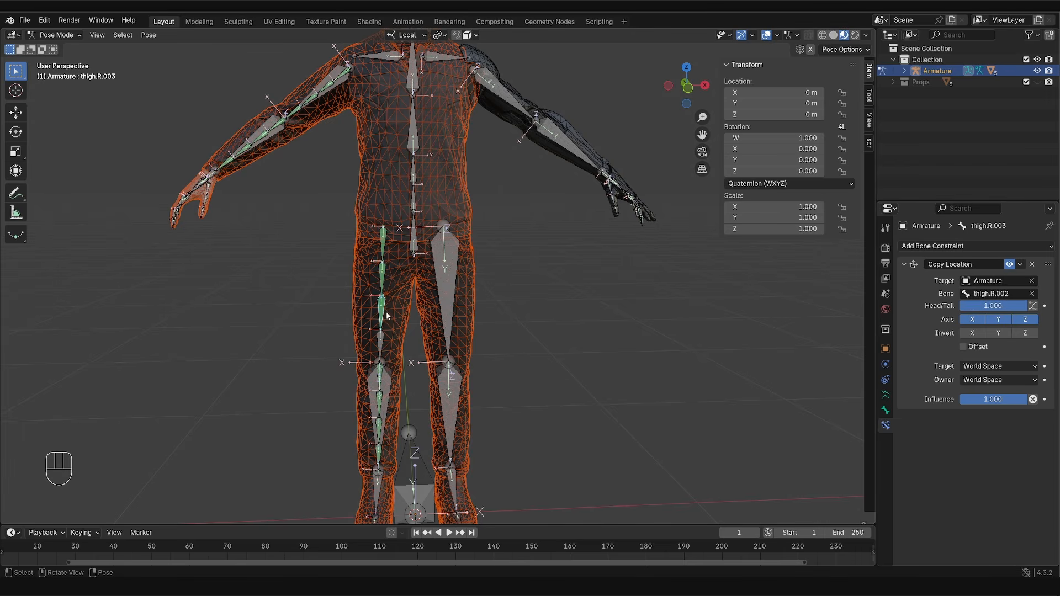
Step: Add a Copy Location constraint to thigh.R.004 targeting thigh.R.003, with Head/Tail set to 1.000
left_click(386, 340, "shift")
key("shift+ctrl+c")
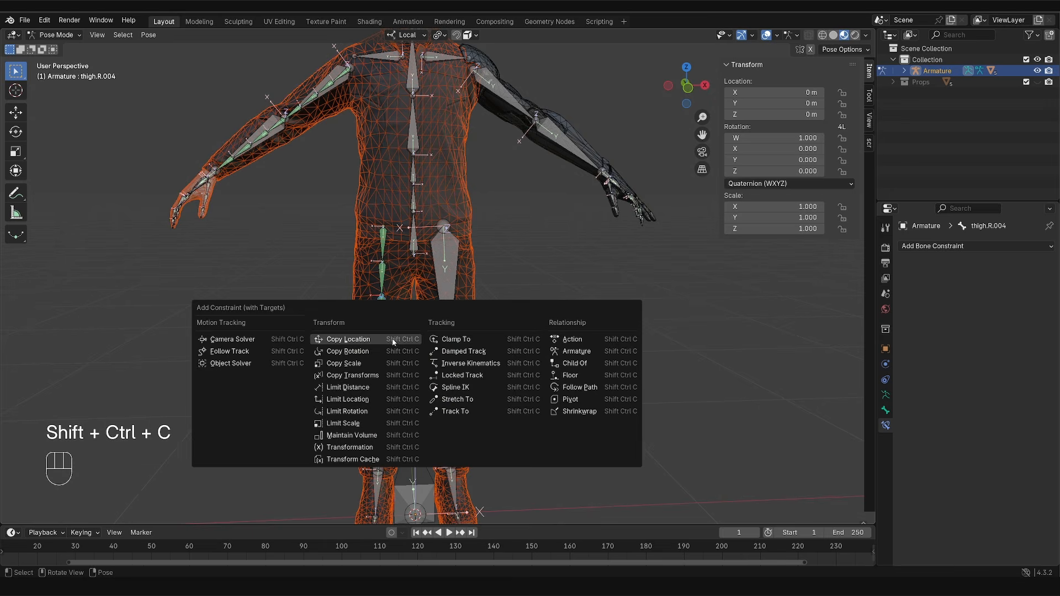
left_click(392, 339)
left_click_drag(969, 306, 1028, 306)
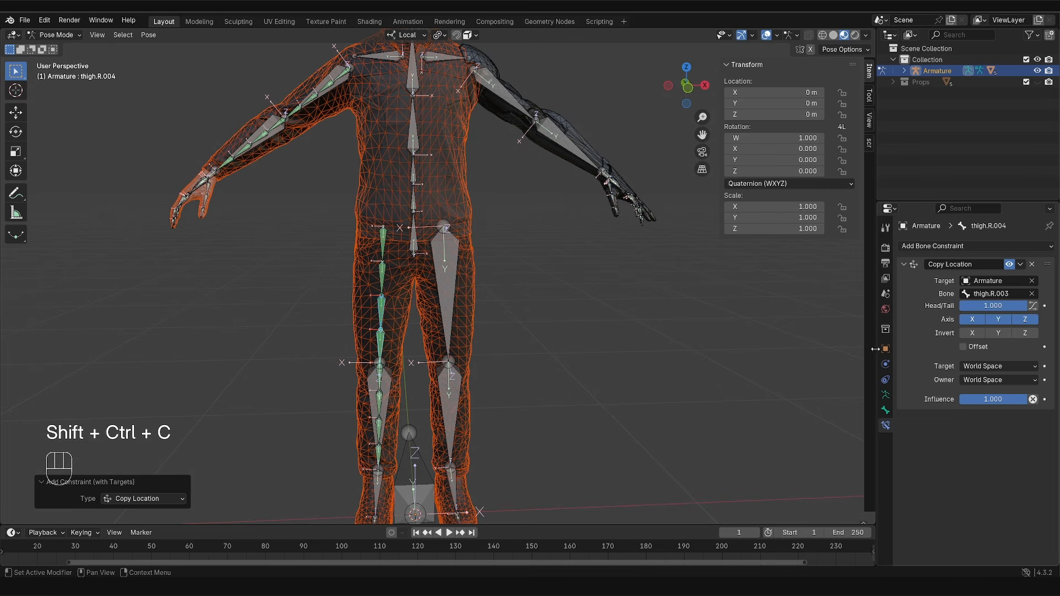
Step: Review the constraints on thigh.R.001 and allow online access for extensions in the Preferences
left_click(384, 249)
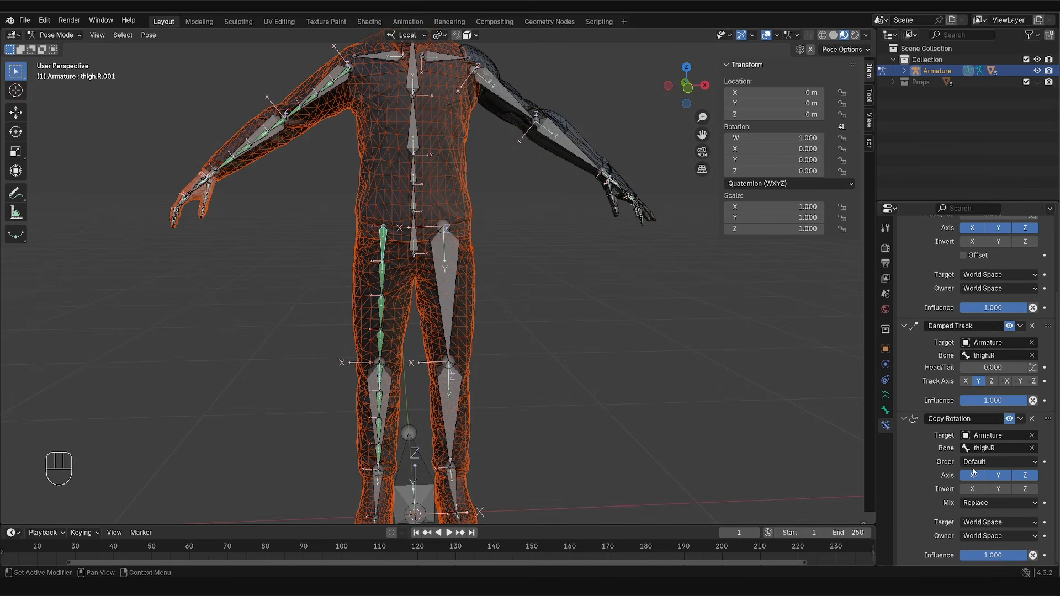
scroll(955, 347, "down", 4)
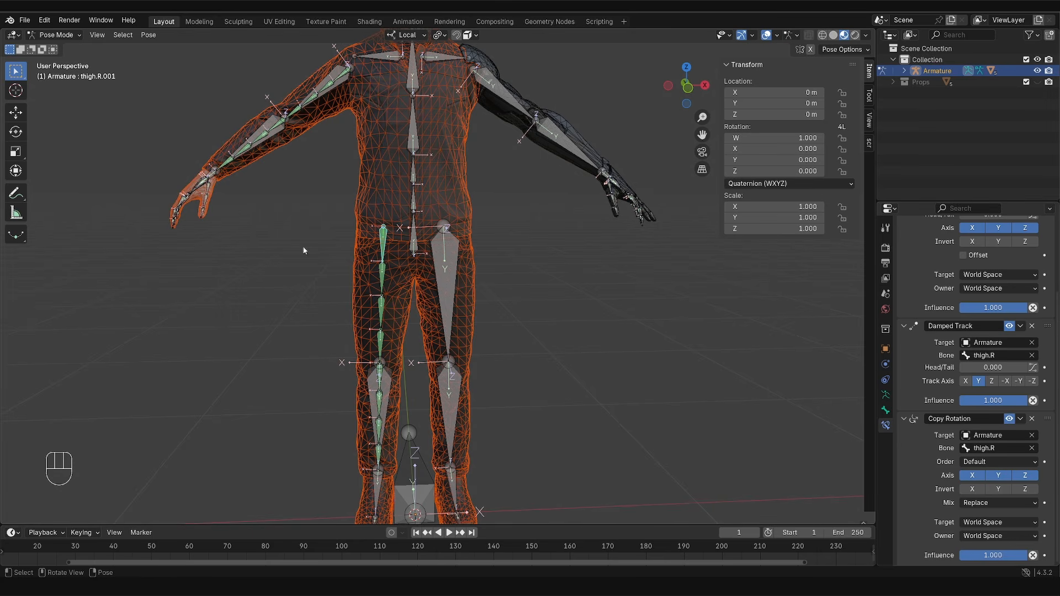
left_click(44, 20)
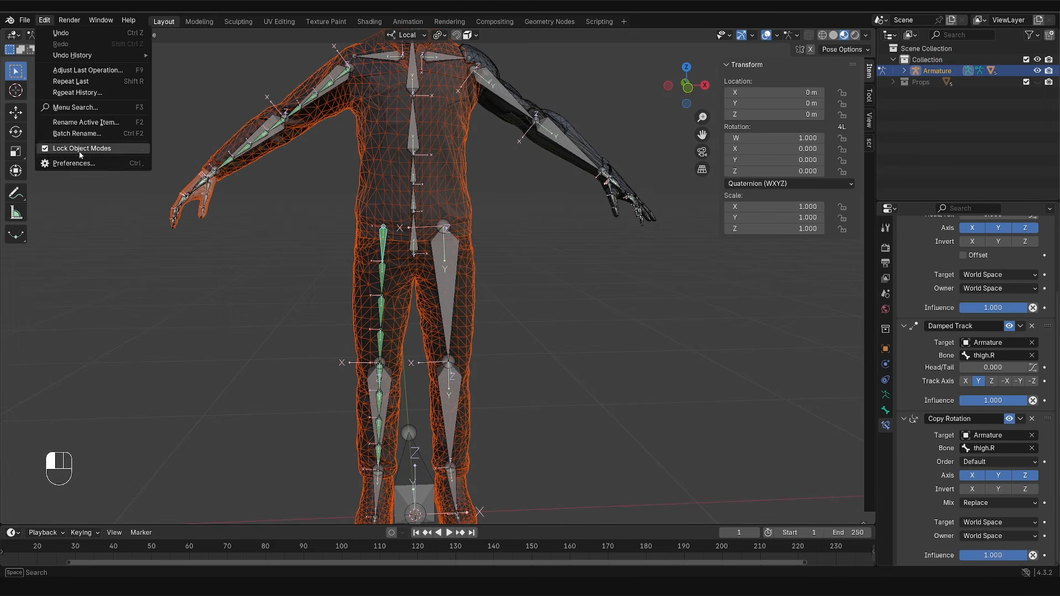
left_click(63, 160)
left_click_drag(407, 112, 483, 137)
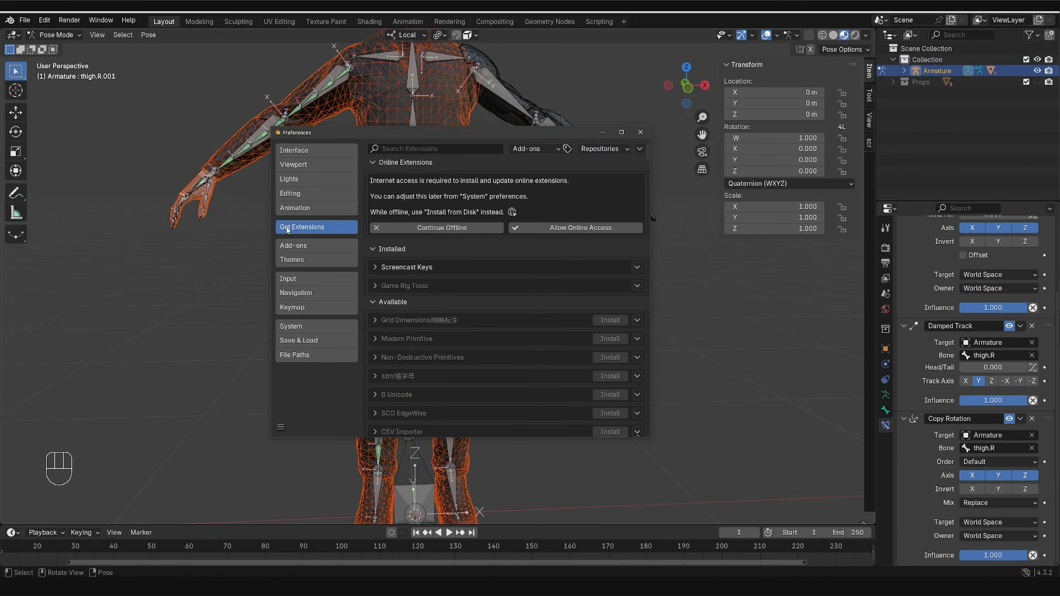
left_click(570, 233)
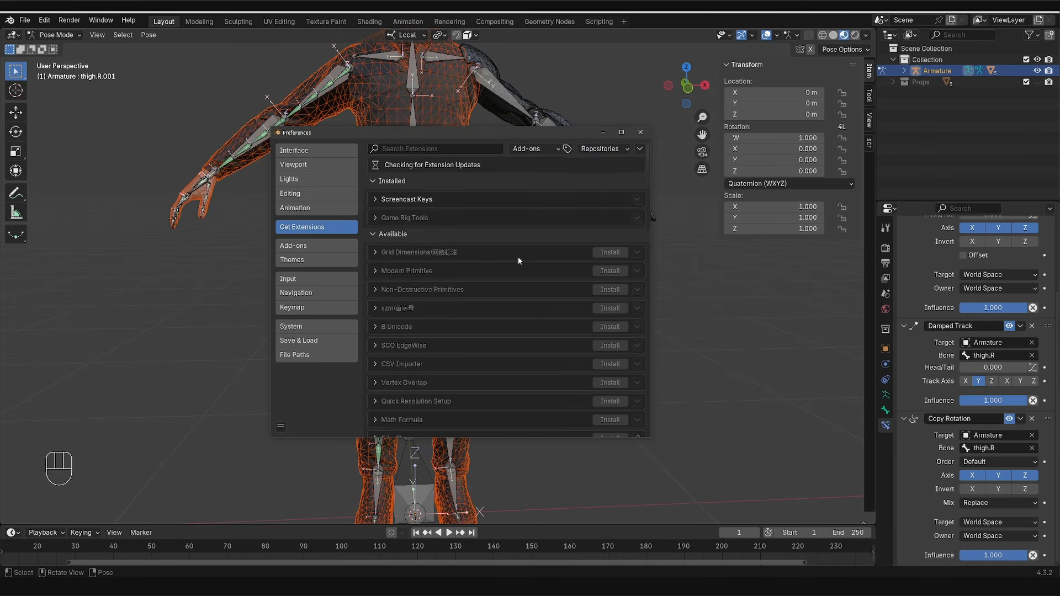
Step: Search the online extensions for "copy" and install Copy Attributes Menu
left_click(401, 150)
type("copy")
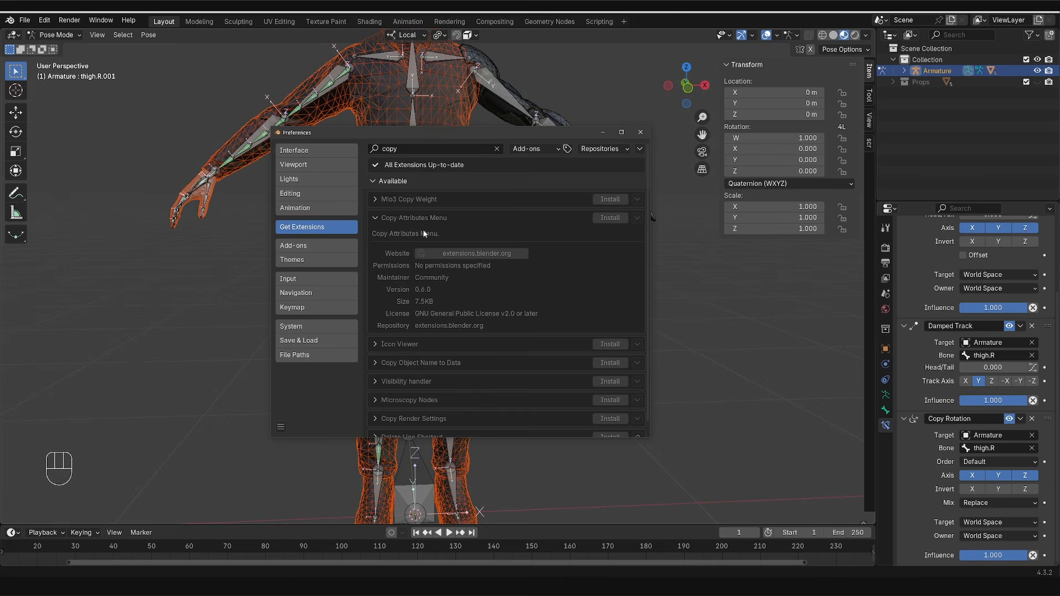
left_click(611, 202)
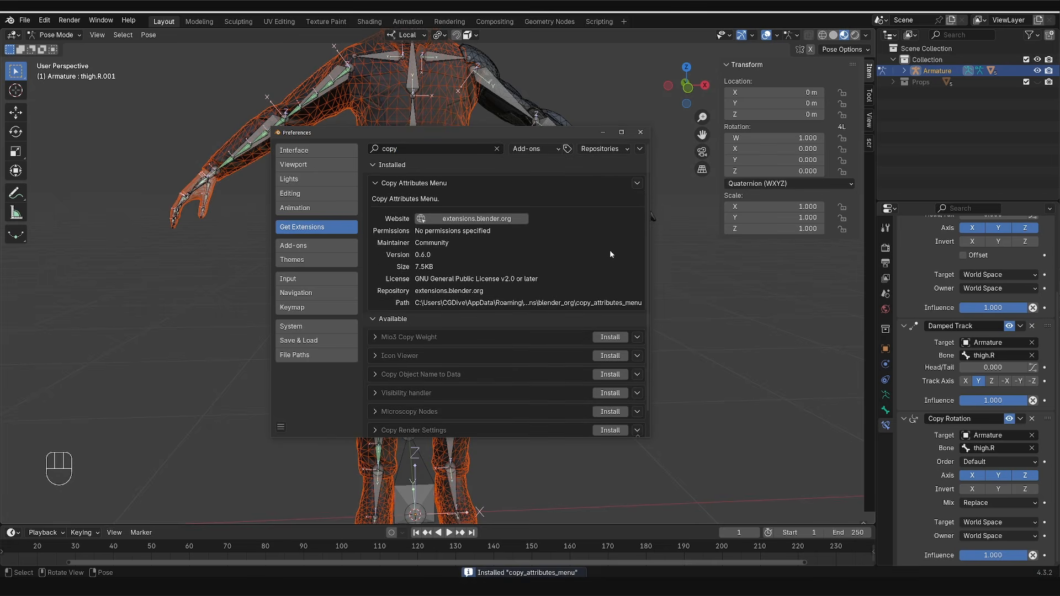
Step: Filter the installed add-ons by "cop" to check that Copy Attributes Menu is enabled, and close the Preferences
left_click(320, 246)
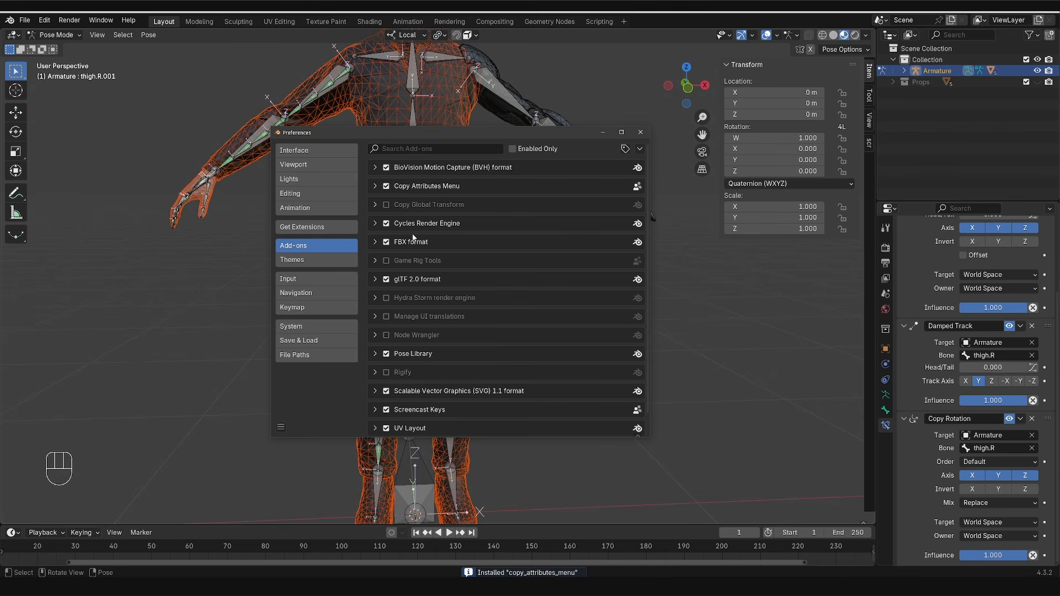
scroll(418, 283, "down", 1)
scroll(408, 163, "up", 1)
left_click(411, 149)
type("cop")
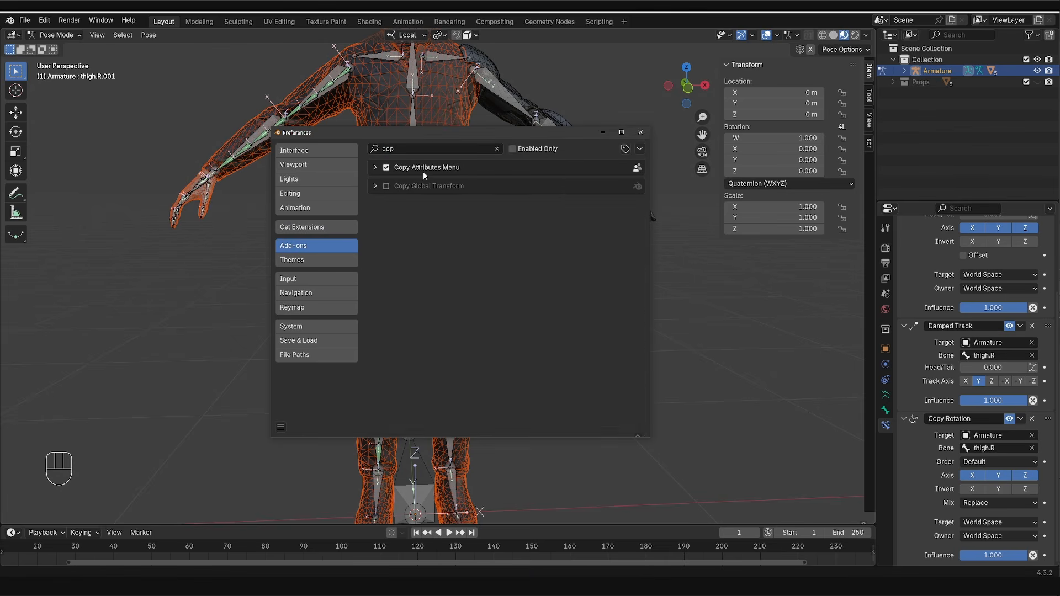
left_click(641, 132)
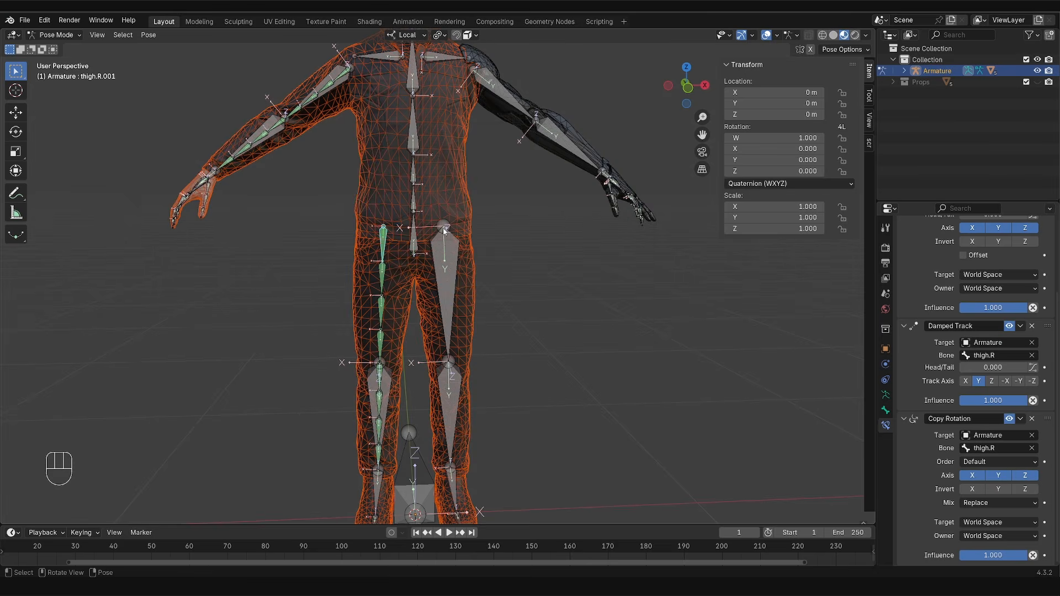
Step: Copy only the Damped Track and Copy Rotation constraints from thigh.R.001 to the other right-thigh twist bones
left_click(383, 311, "shift")
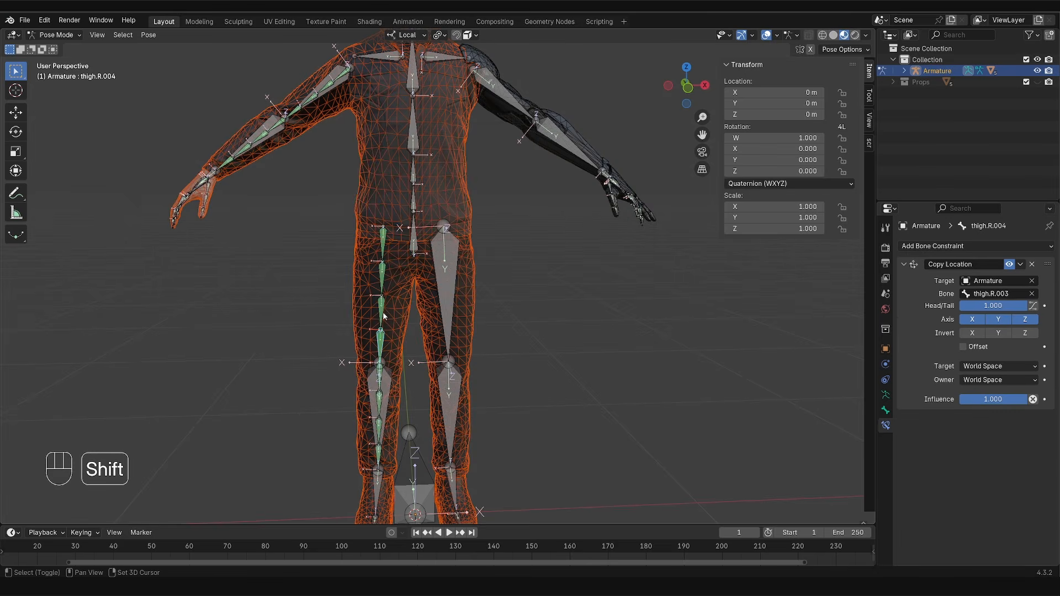
left_click(384, 244, "shift")
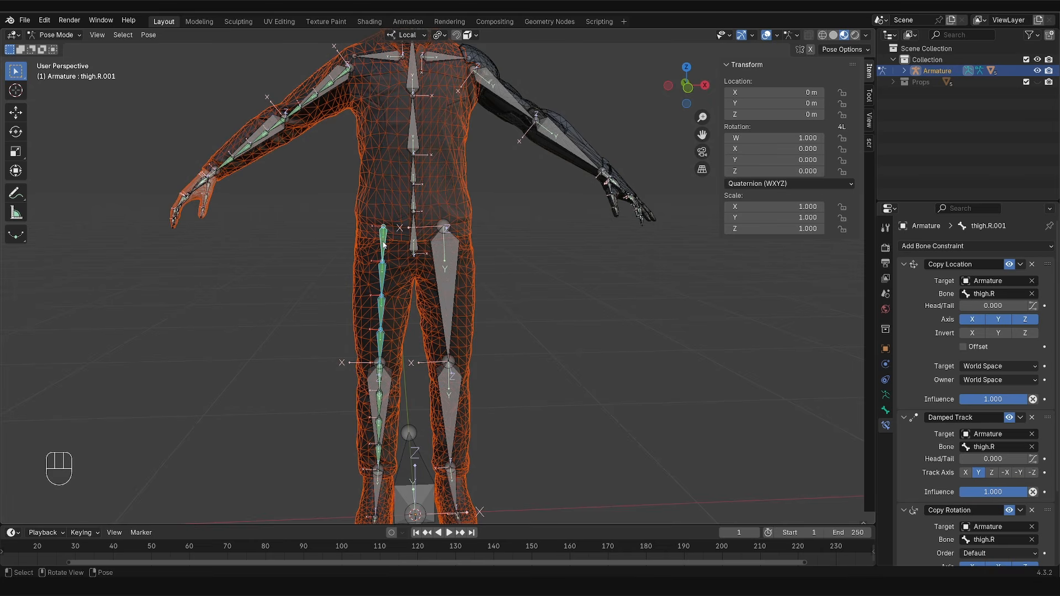
key("ctrl+c")
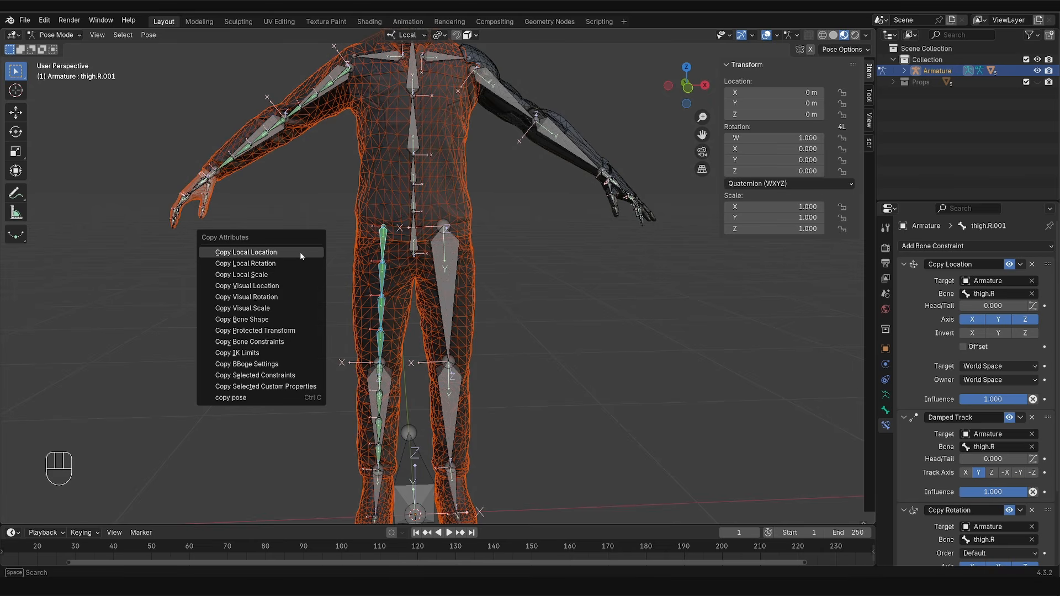
left_click(272, 377)
left_click(294, 393)
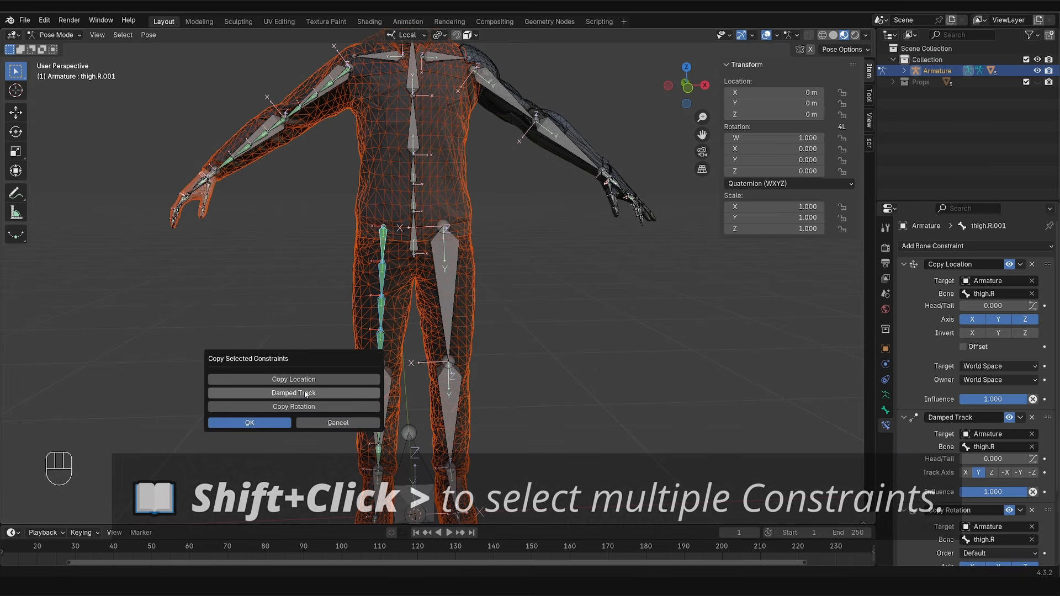
left_click(295, 407, "shift")
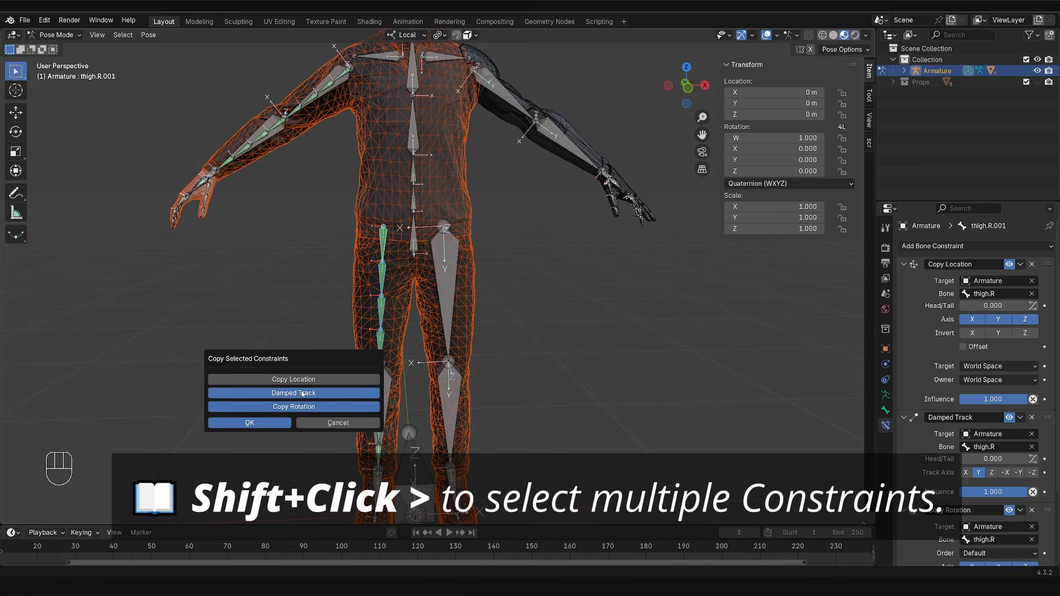
left_click(249, 423)
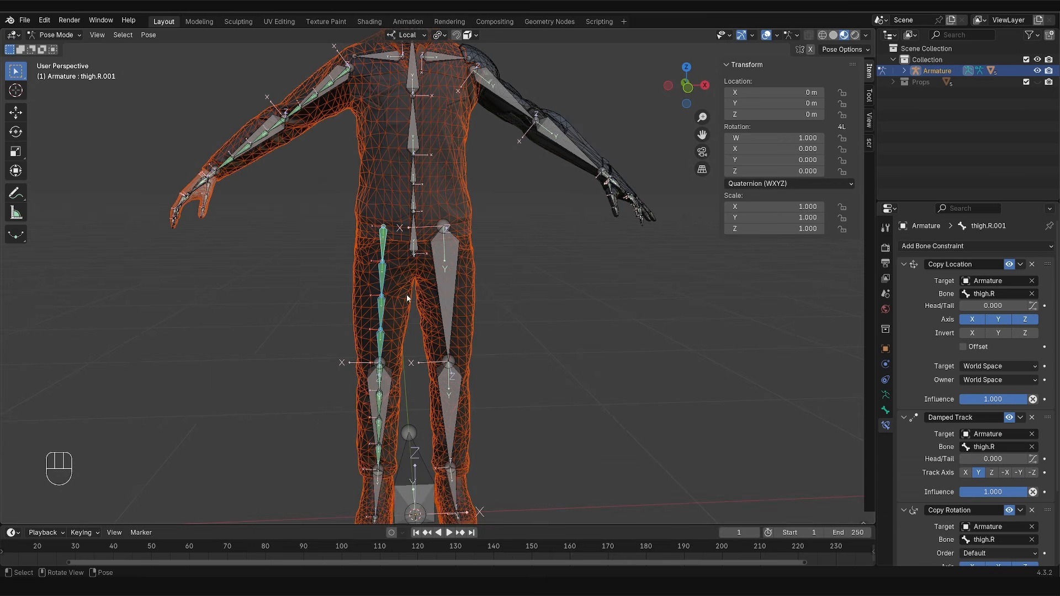
Step: Check the copied constraints on the right-thigh twist bones and set the Copy Rotation influence of thigh.R.003 to 0.66
left_click(383, 263)
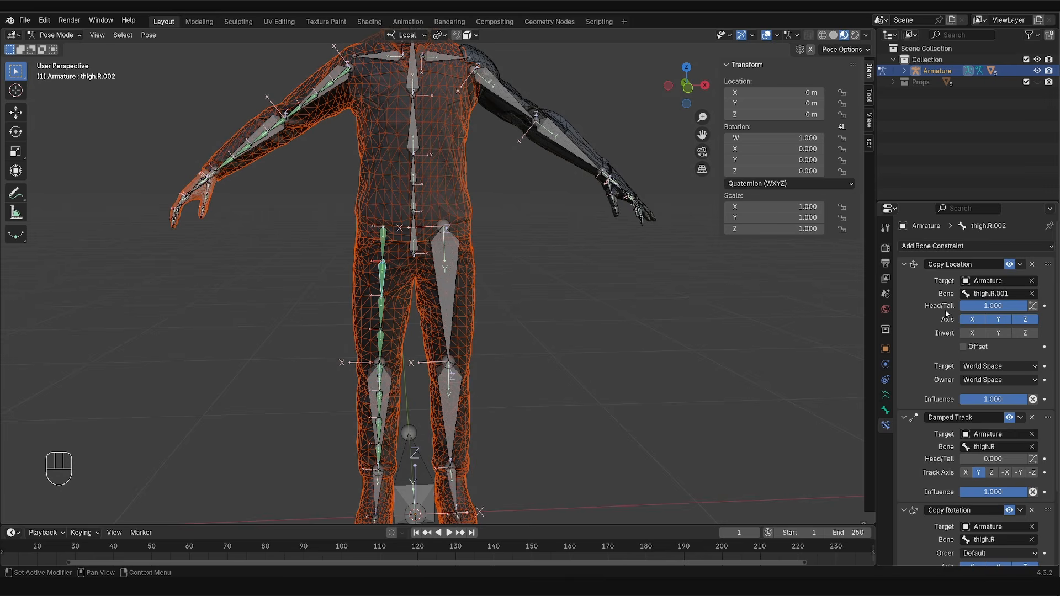
scroll(948, 314, "down", 4)
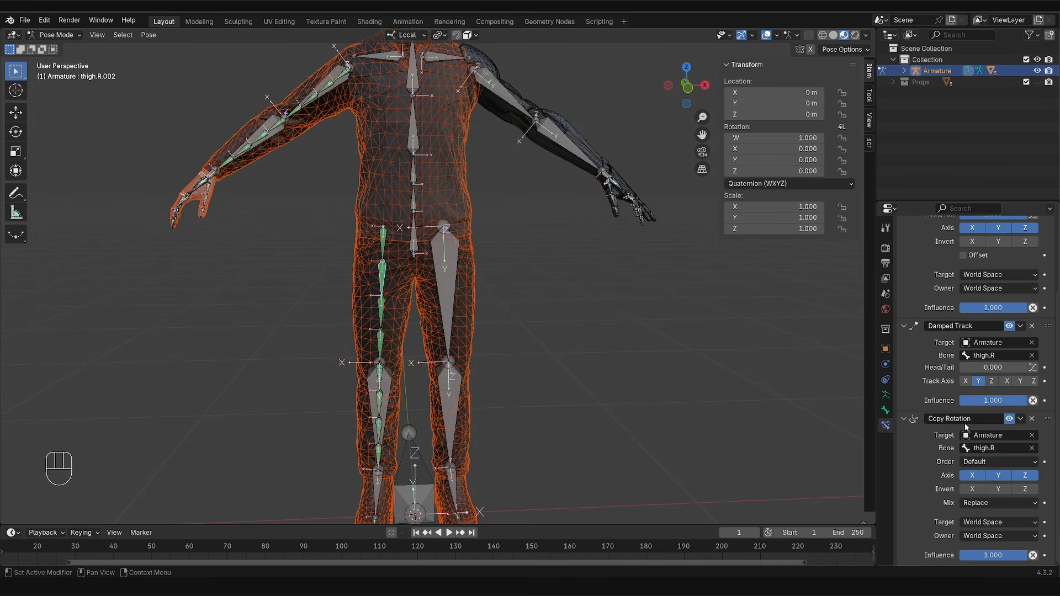
left_click(385, 319)
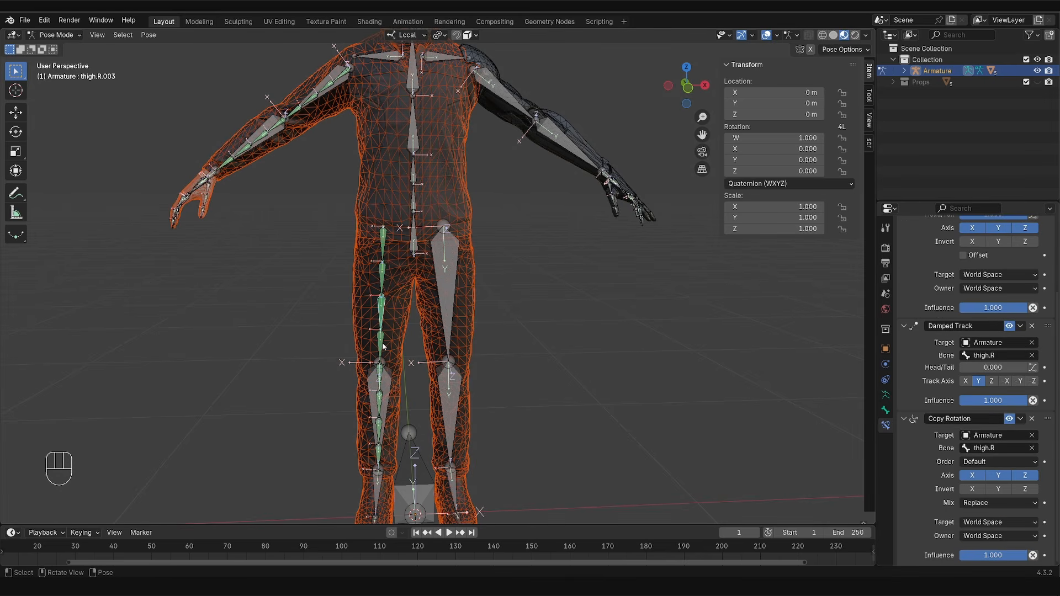
left_click(382, 343)
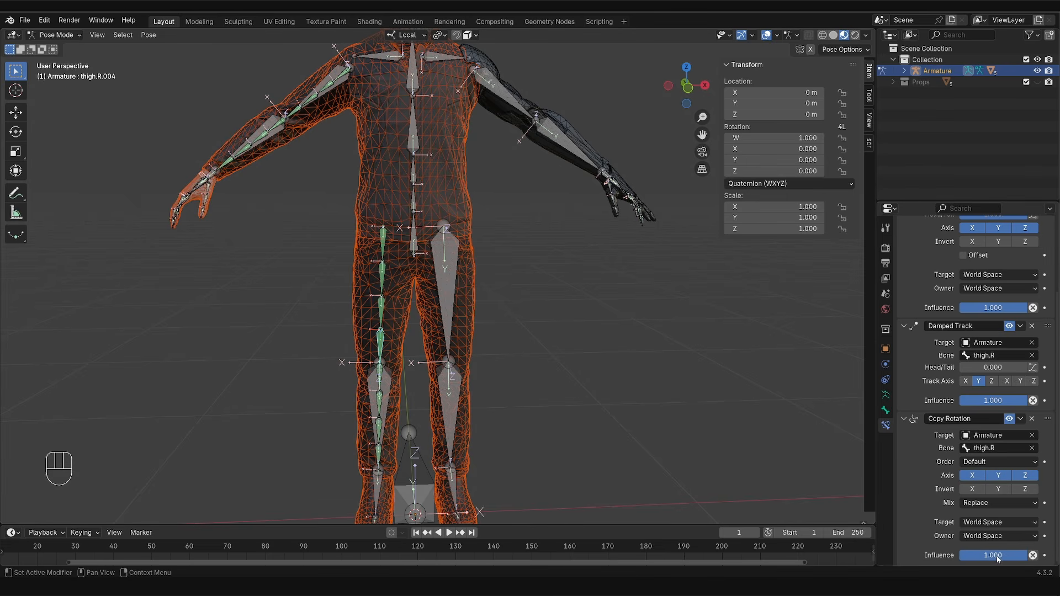
left_click(386, 309)
left_click(1006, 558)
type(".66")
key("Return")
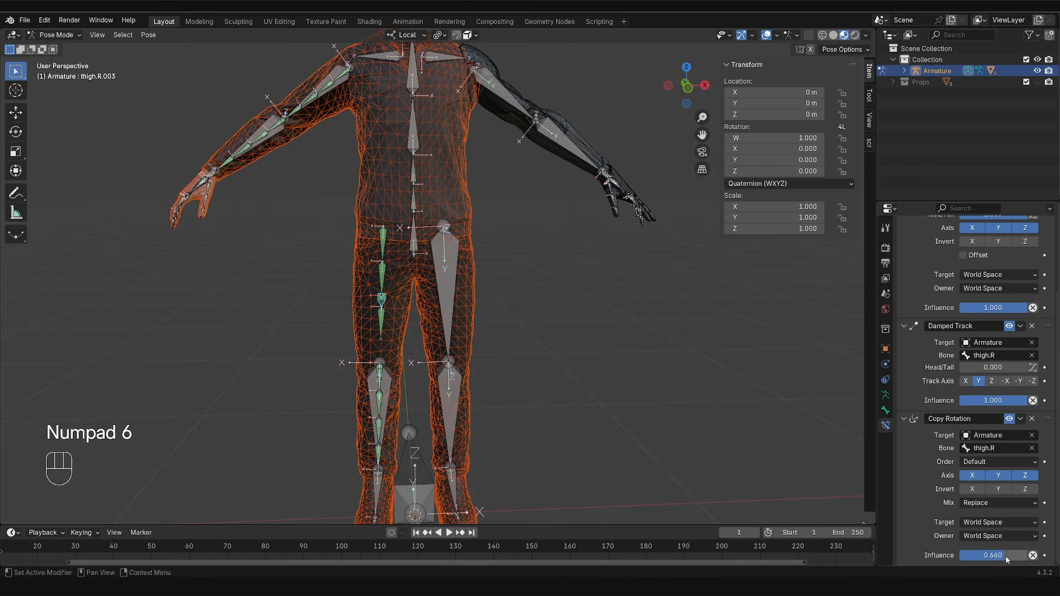
Step: Set the Damped Track Head/Tail value to 1.000 on the right-thigh twist bones
middle_click_drag(386, 297, 402, 327)
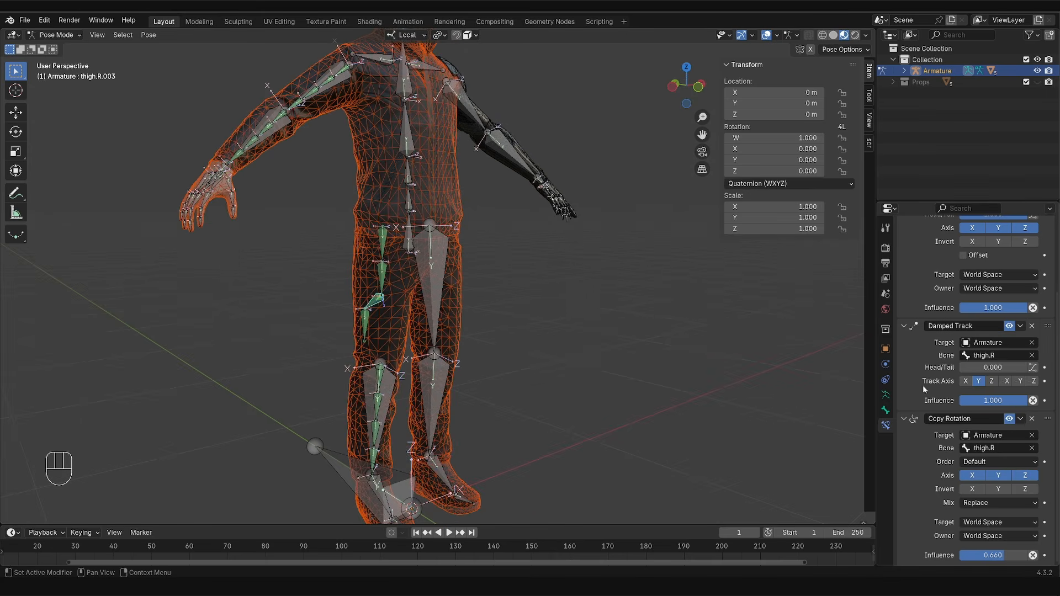
left_click_drag(988, 368, 1027, 368)
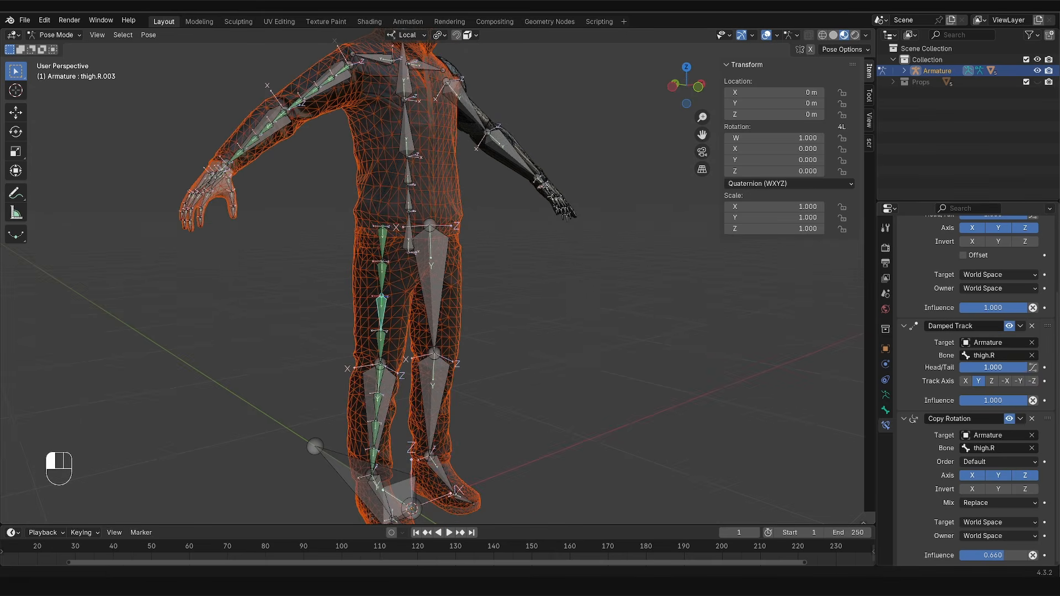
left_click(377, 349)
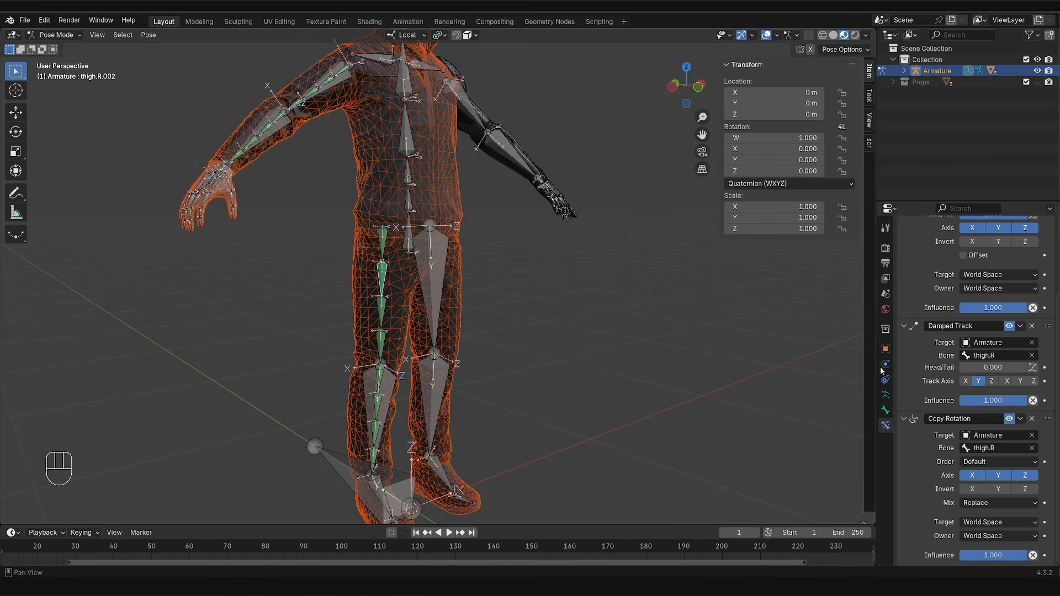
left_click_drag(966, 367, 1027, 368)
left_click(382, 243)
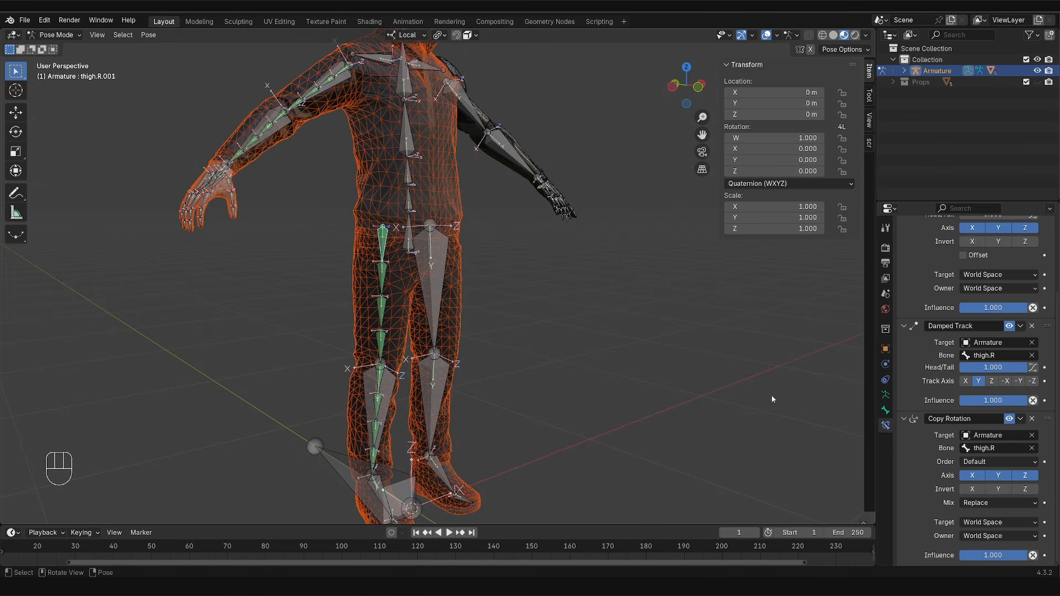
left_click(395, 335)
left_click(383, 313)
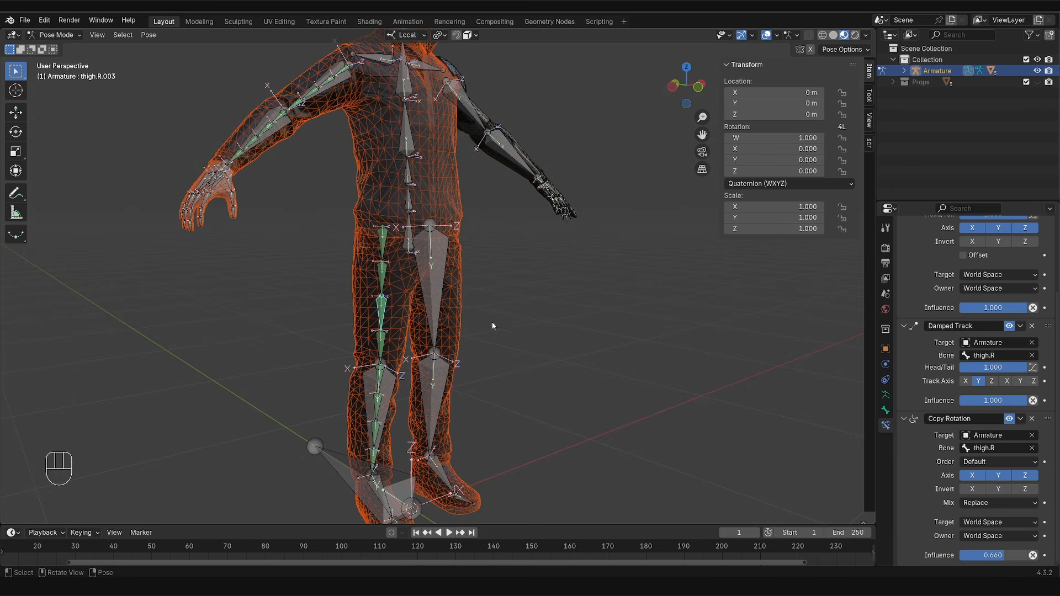
Step: Set the Copy Rotation influence to 0.33 on thigh.R.002 and to 0.05 on thigh.R.001
left_click(397, 288)
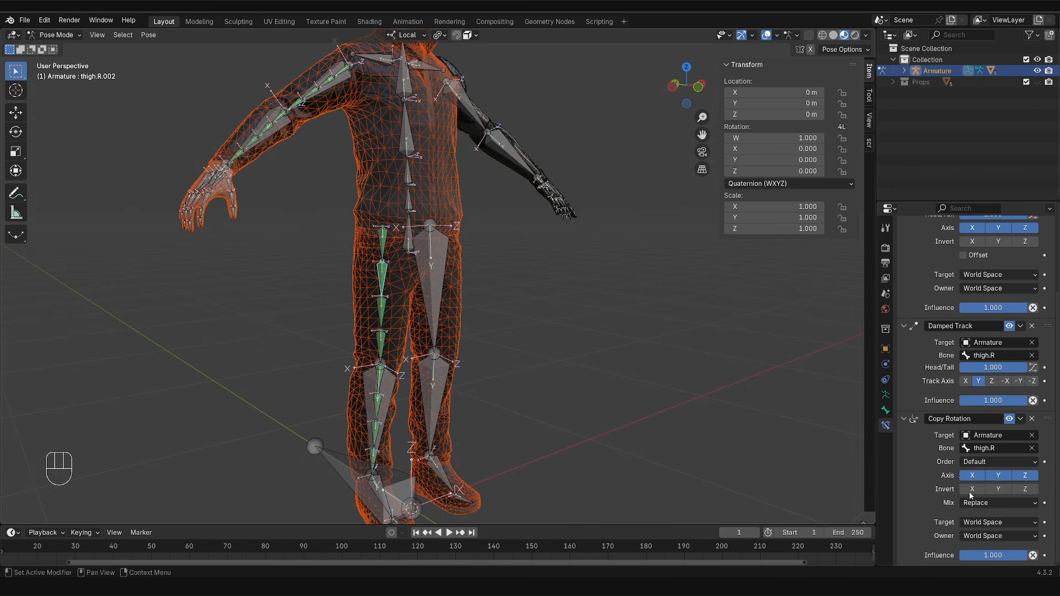
left_click(998, 556)
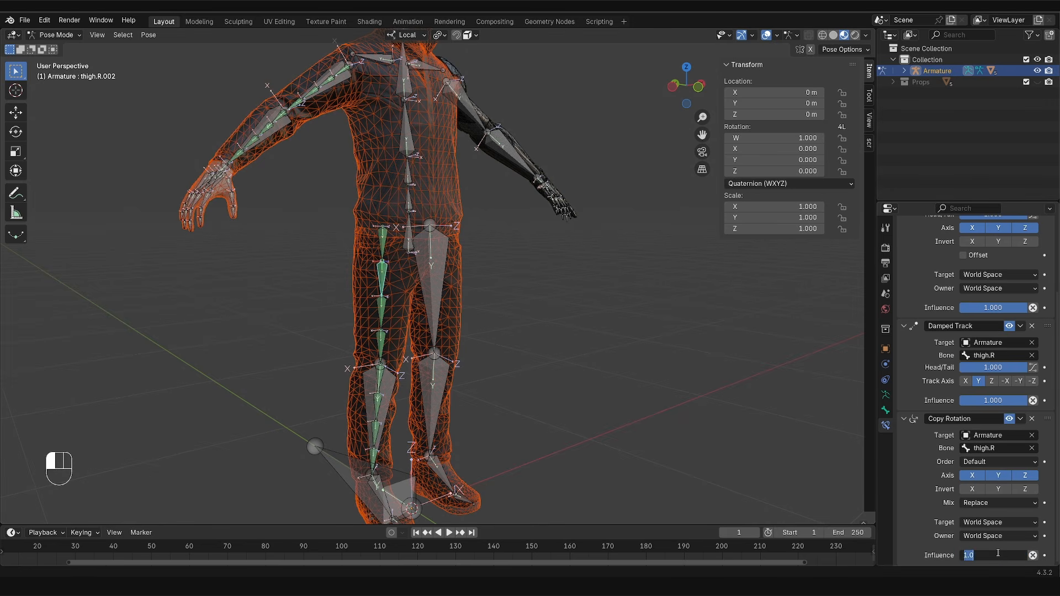
type("0.33")
key("Return")
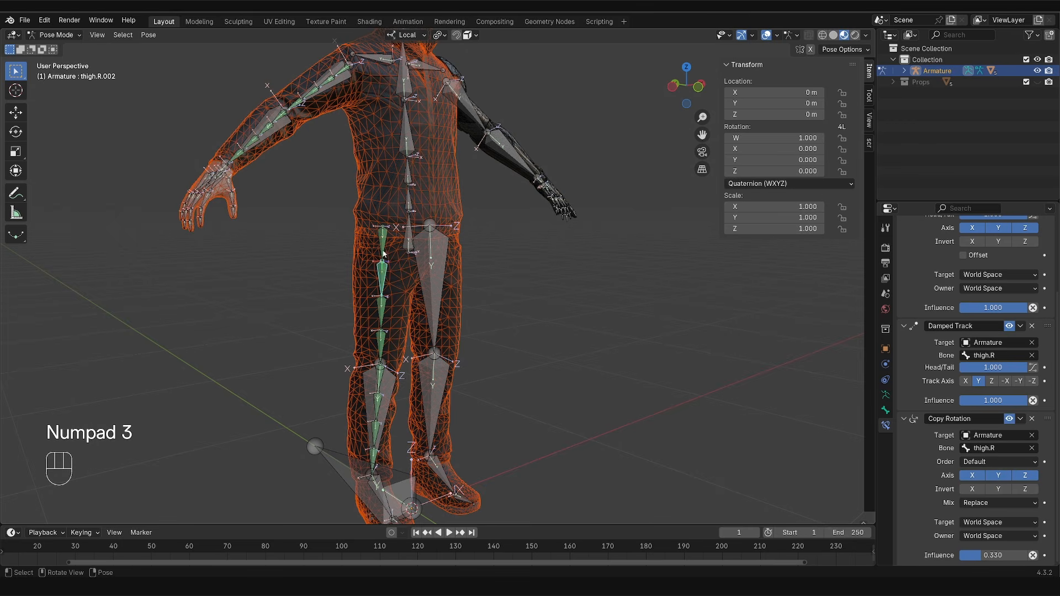
left_click(384, 254)
left_click(994, 555)
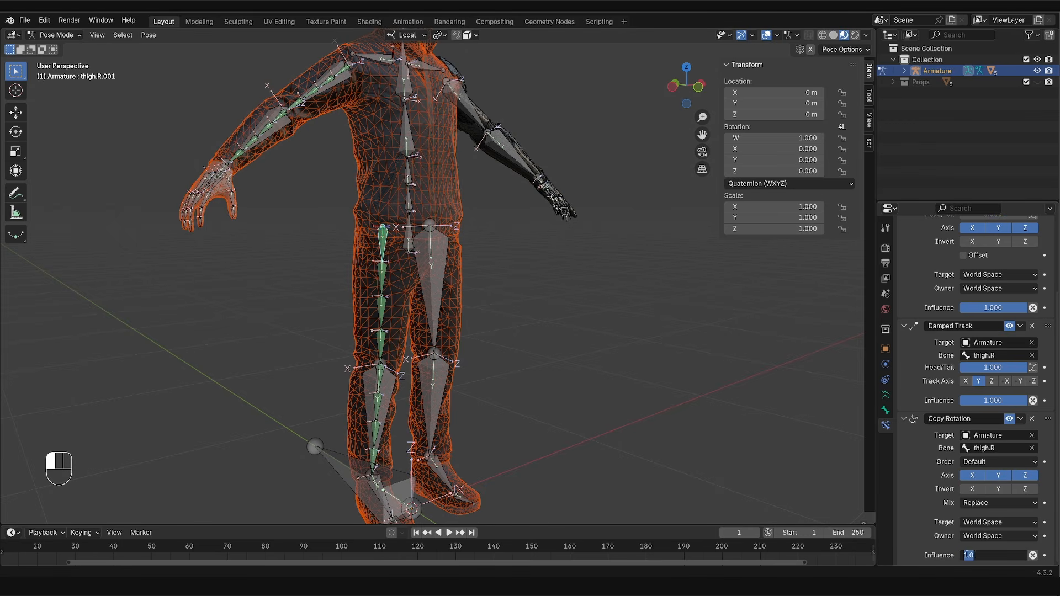
type("0.05")
key("Return")
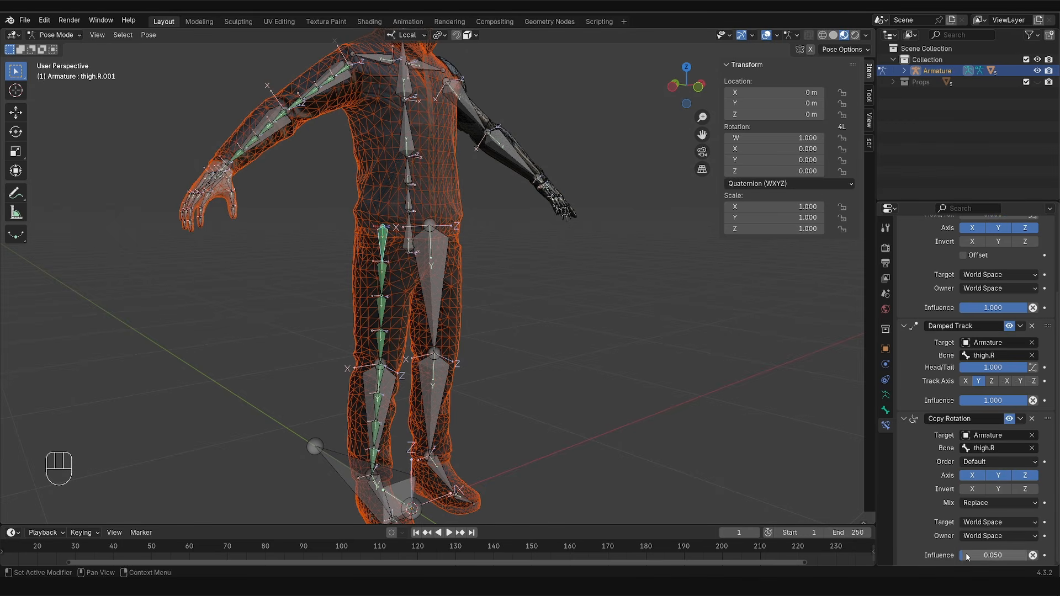
Step: Reveal the hidden bones and try rotating thigh.R freely to test the twist chain, discarding the rotation
key("alt+h")
left_click(400, 268)
key("r")
key("r")
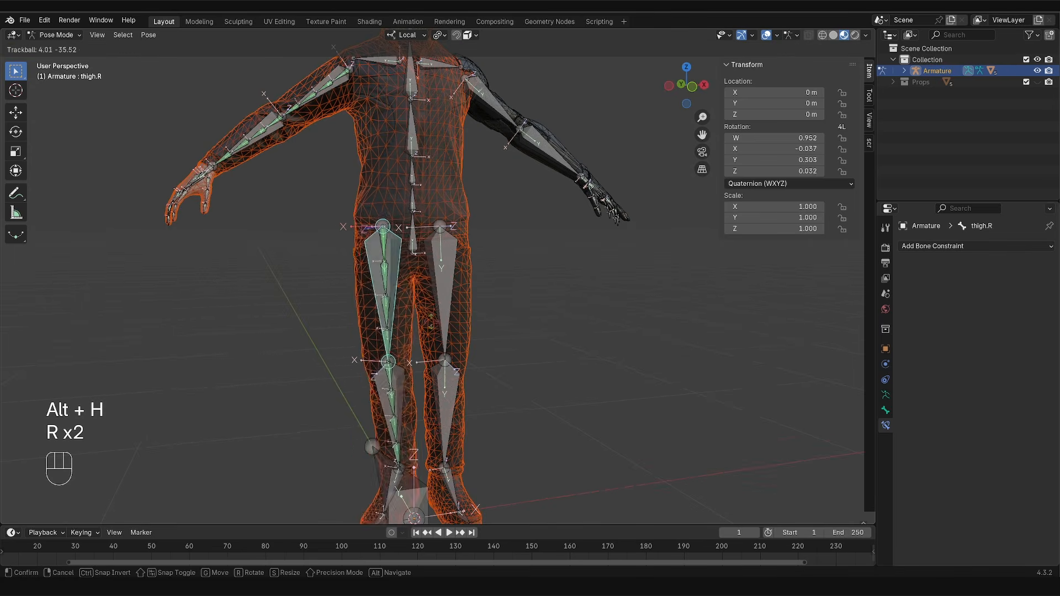
right_click(426, 331)
scroll(426, 334, "up", 3)
key("r")
key("r")
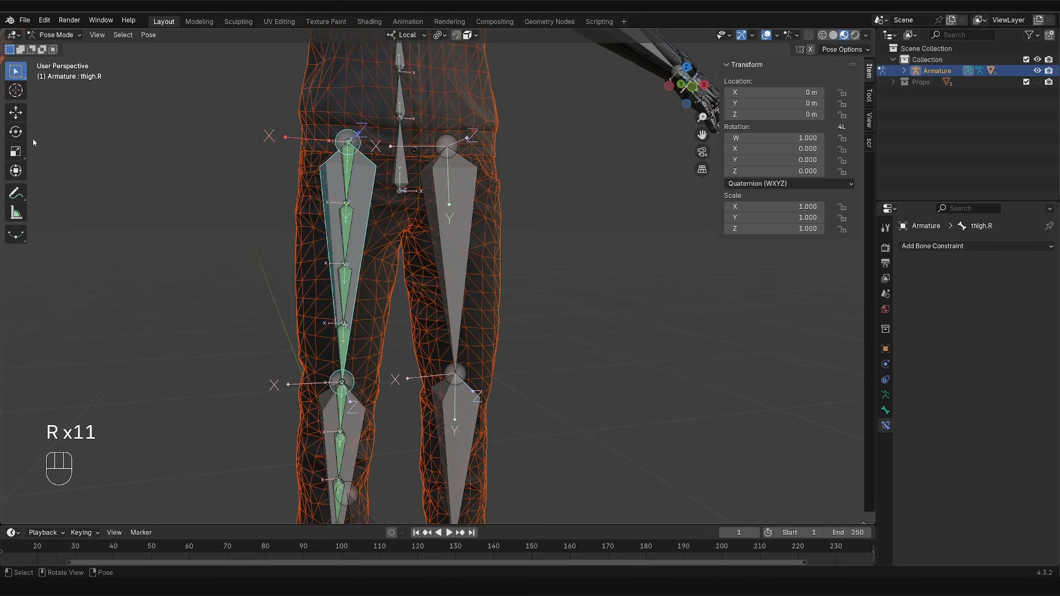
Step: Try twisting thigh.R about its local axis with the Rotate tool and discard the rotation
left_click(15, 131)
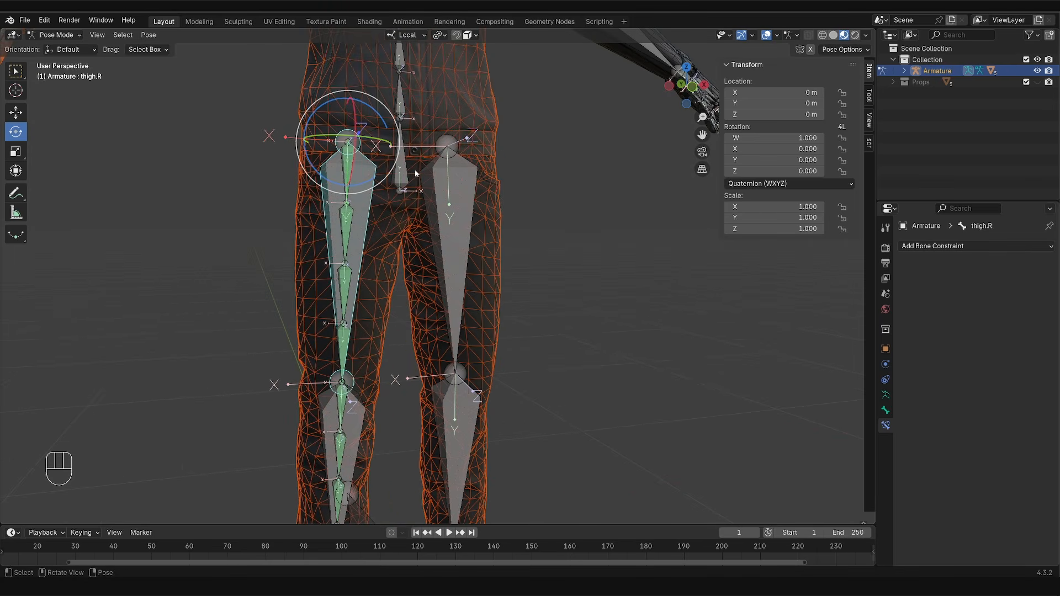
left_click_drag(389, 145, 381, 161)
left_click_drag(394, 120, 385, 267)
right_click(384, 267)
Step: Disable Deform on the thigh.R and shin.R bones
scroll(385, 267, "down", 3)
middle_click_drag(383, 268, 373, 268)
middle_click_drag(374, 313, 373, 277, "shift")
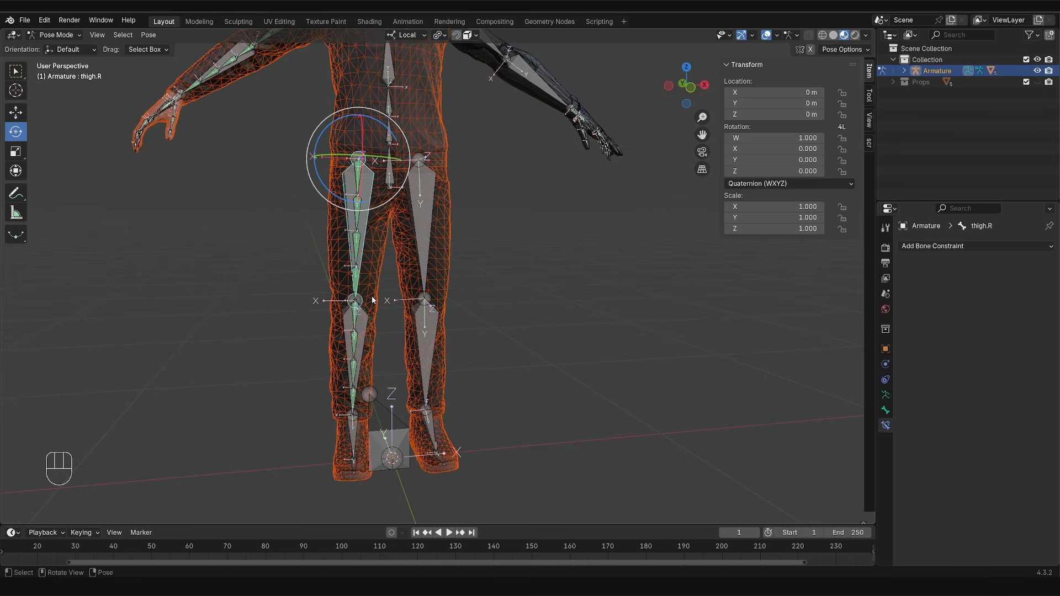
left_click(885, 411)
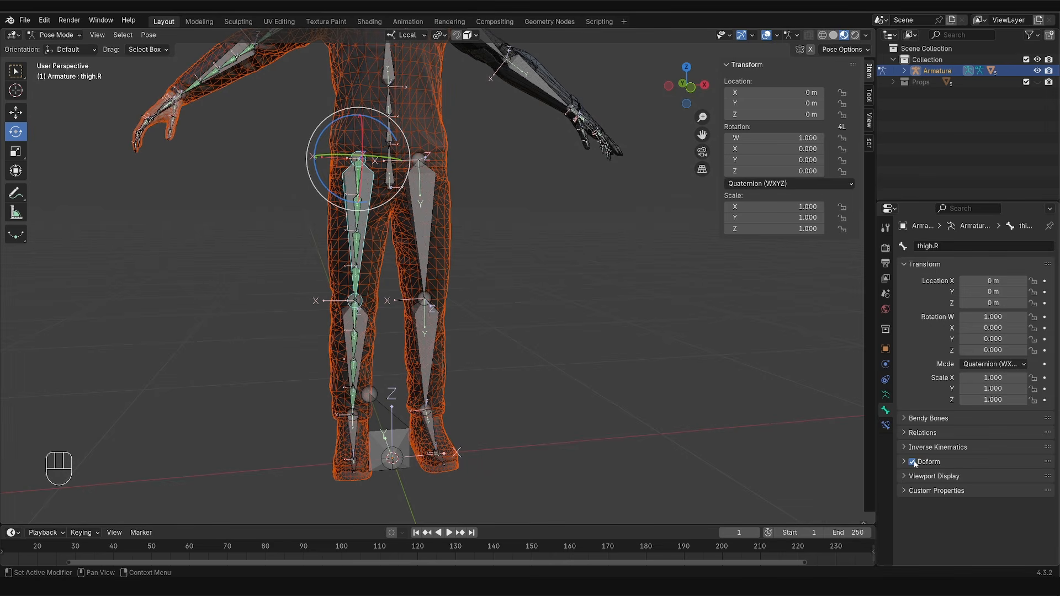
left_click(363, 328)
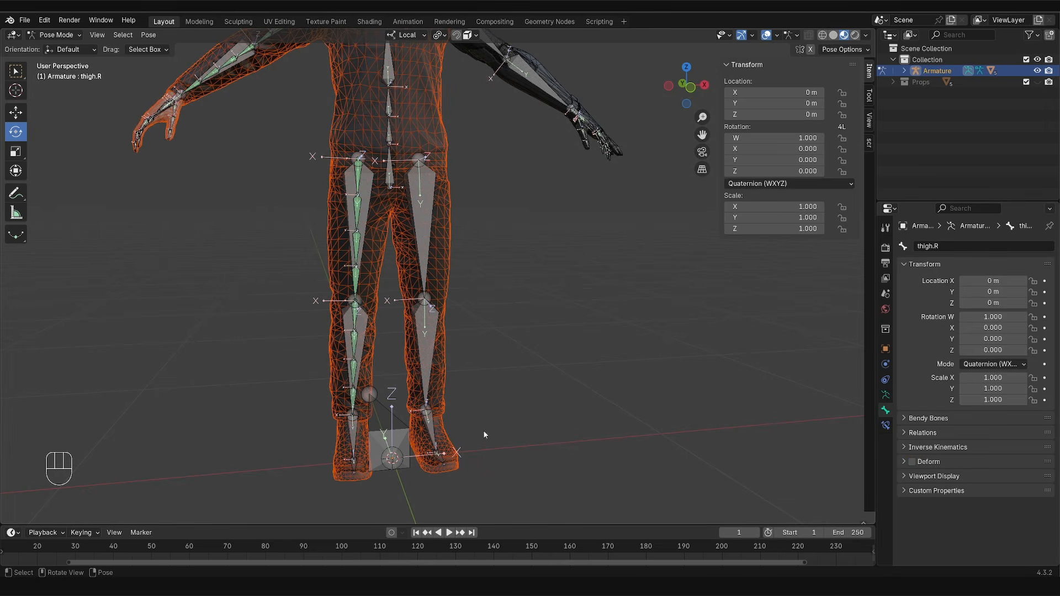
left_click(904, 462)
left_click(912, 461)
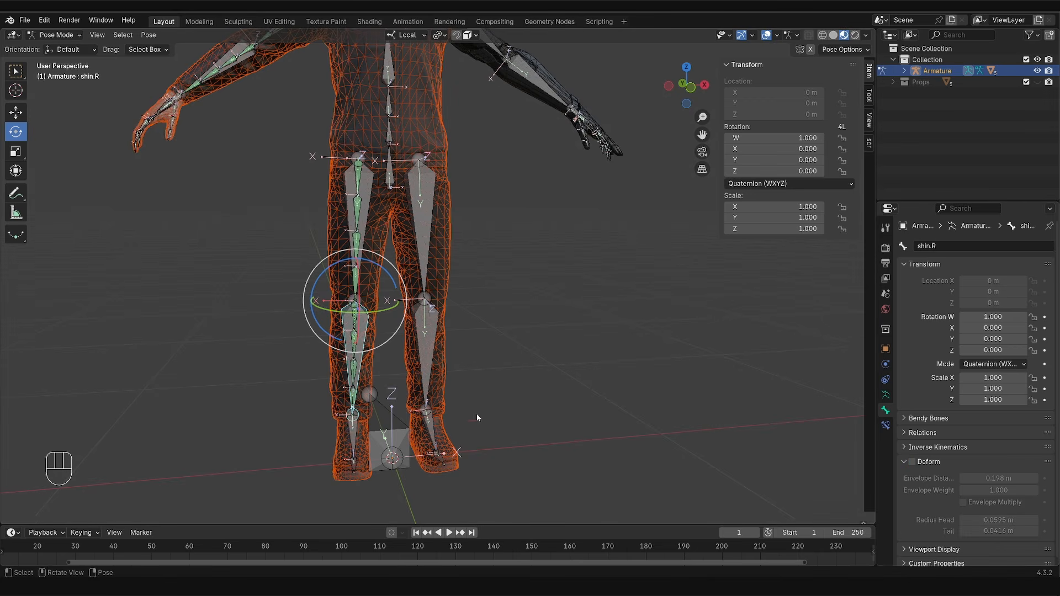
Step: Parent the character's trousers mesh to the armature with automatic weights, and return to Pose Mode
middle_click_drag(476, 413, 456, 385)
key("Tab")
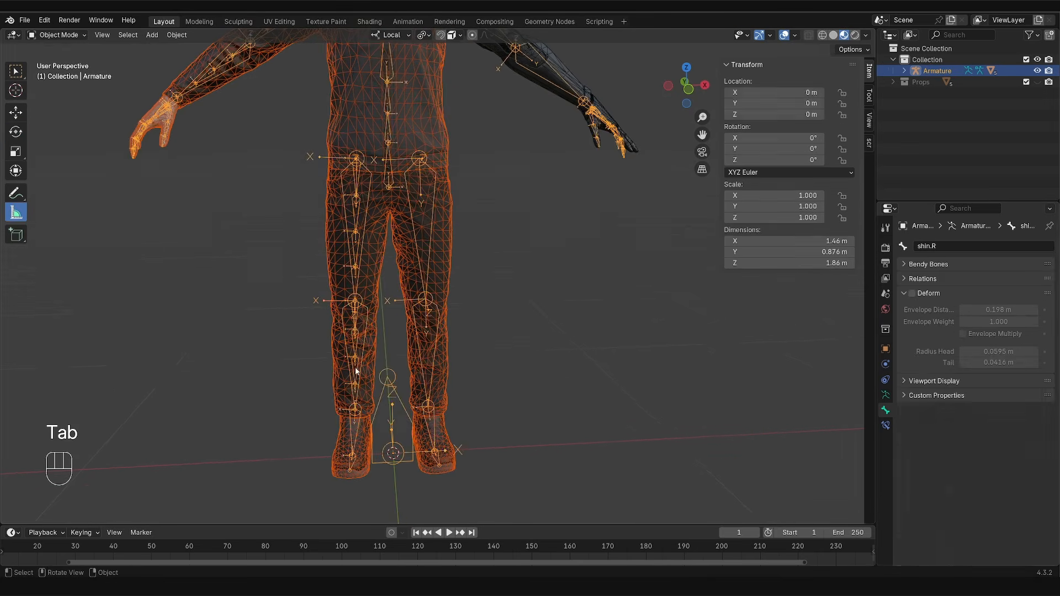
left_click(367, 276)
left_click(363, 253, "shift")
key("ctrl+p")
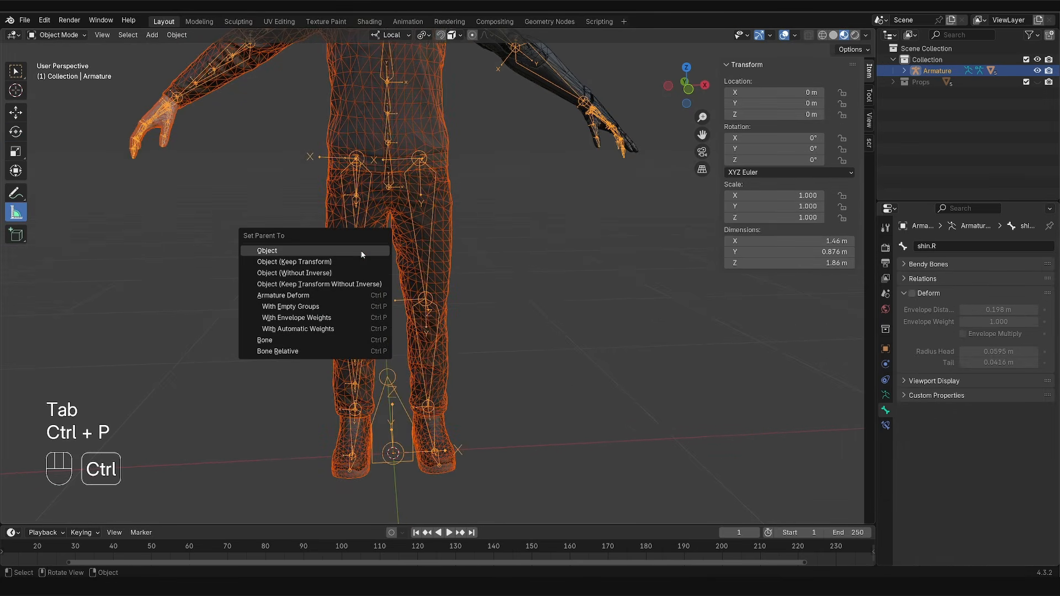
left_click(356, 331)
key("Tab")
Step: Test a free rotation of foot.R, discard it, and turn off the wireframe overlay
key("r")
key("r")
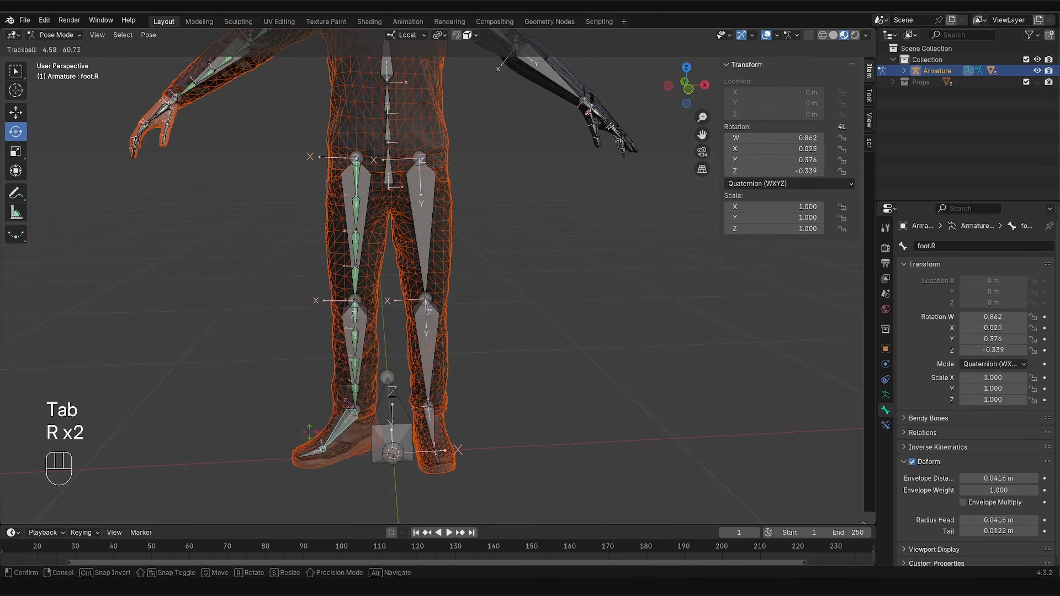
right_click(366, 440)
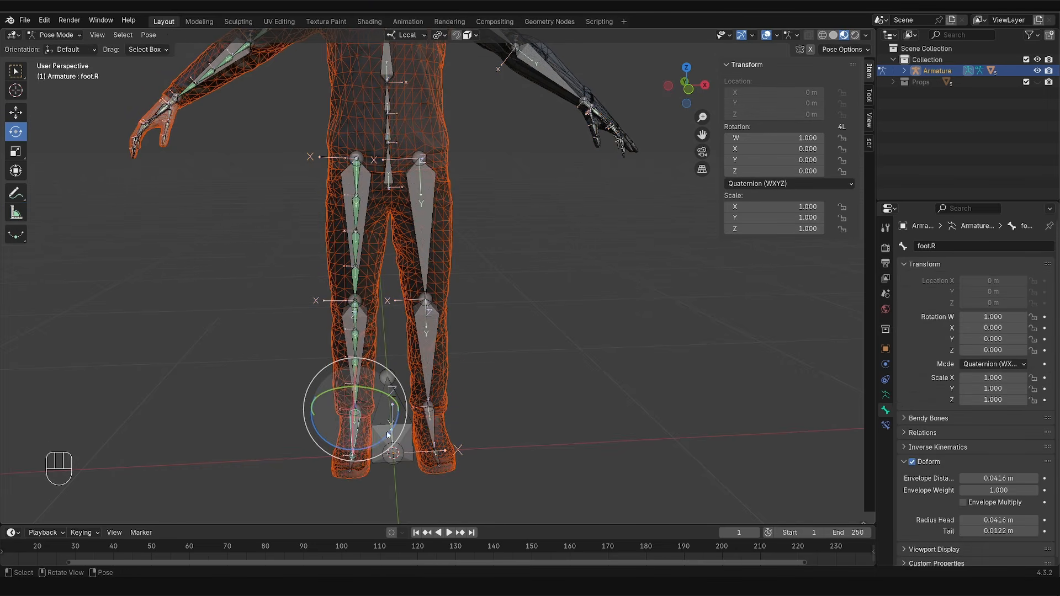
middle_click_drag(365, 440, 375, 365, "shift")
scroll(376, 365, "up", 1)
left_click(777, 36)
left_click(712, 237)
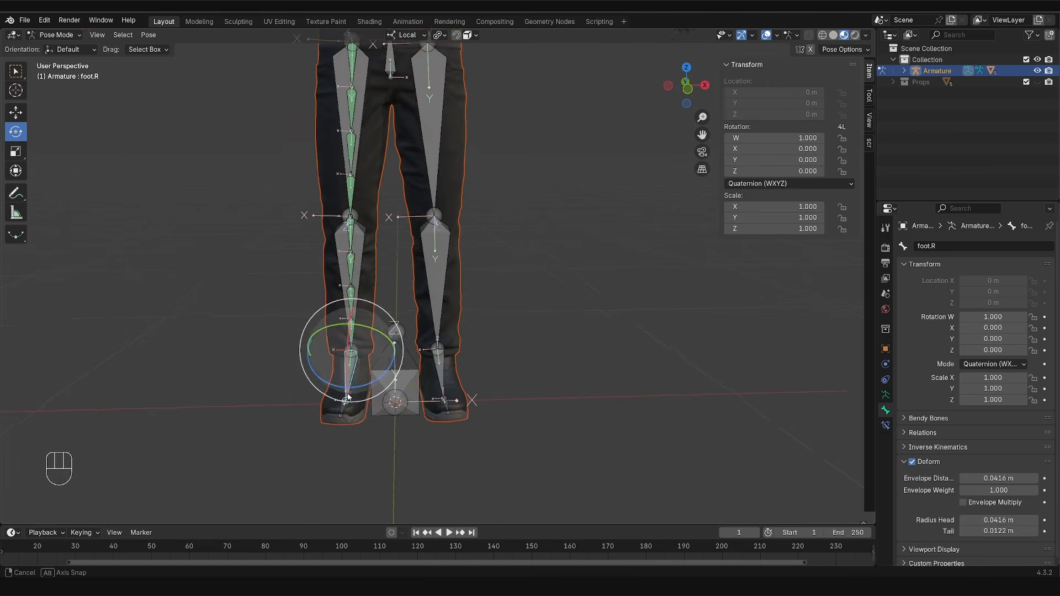
Step: Try rotating foot.R freely to check how the shoe and lower leg deform, and discard the rotation
key("r")
key("r")
right_click(427, 380)
key("r")
key("r")
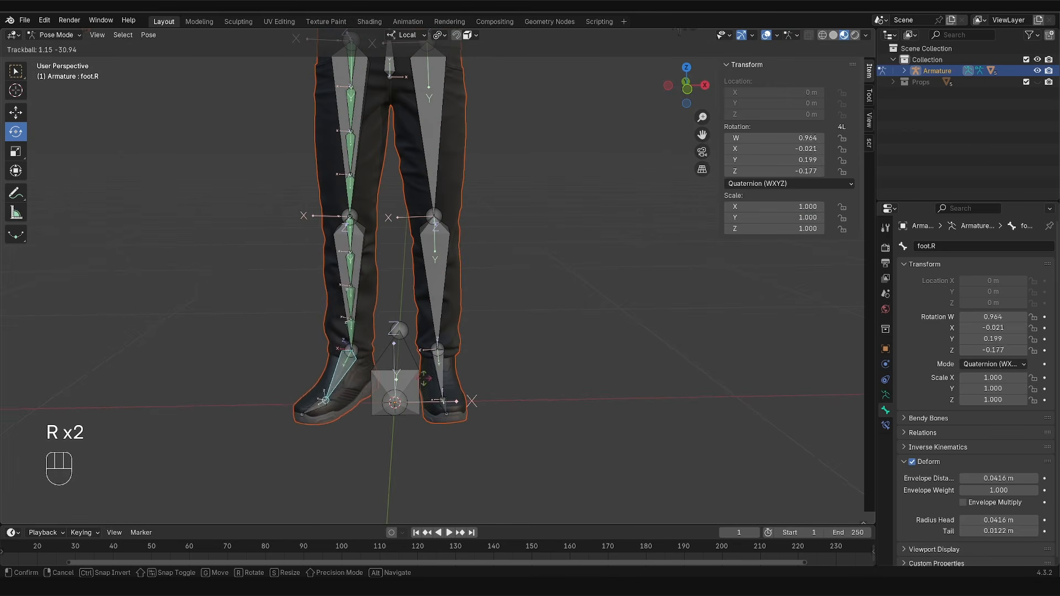
right_click(400, 291)
Step: Try rotating thigh.R freely and about its local Y axis to check the leg deformation, and discard the rotation
scroll(400, 291, "down", 1)
middle_click_drag(400, 291, 386, 254, "shift")
left_click(357, 118)
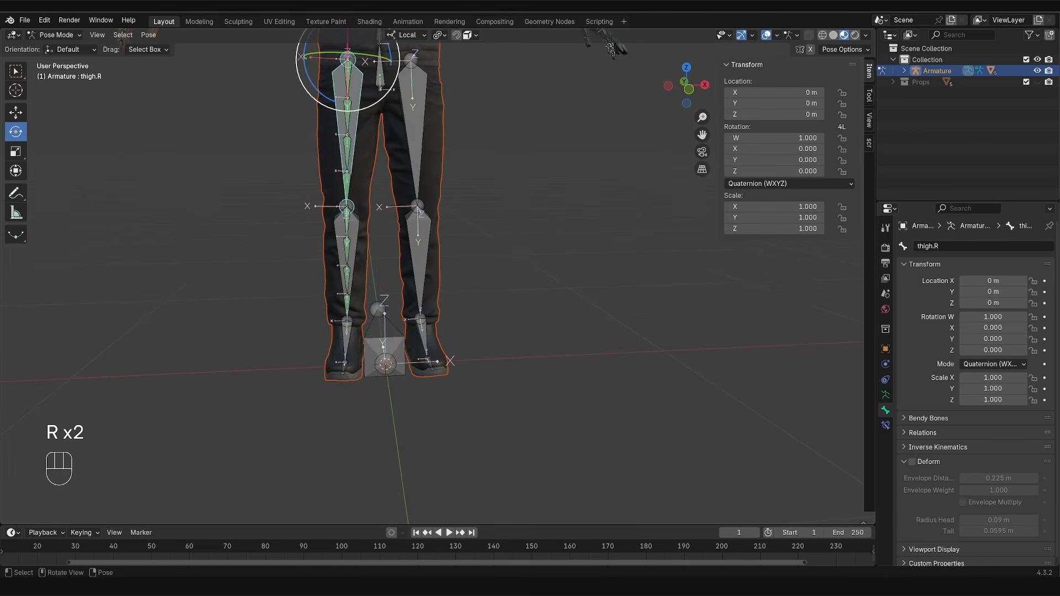
key("r")
key("r")
middle_click_drag(355, 146, 347, 133)
key("r")
key("r")
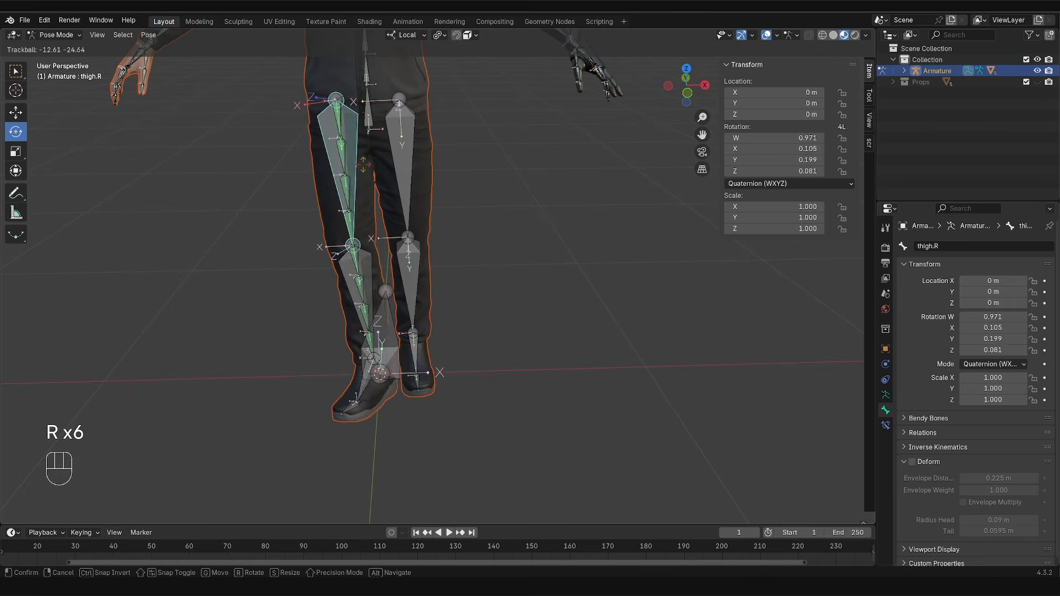
key("y")
right_click(348, 327)
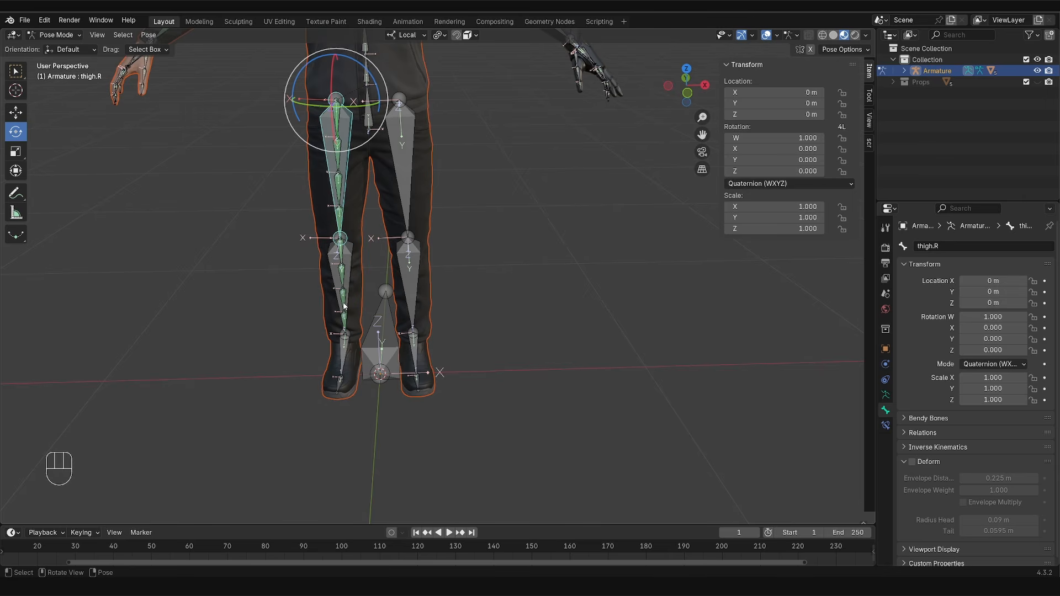
Step: Try rotating foot.R freely to check how the shin twist bones follow it, discarding each rotation
left_click(342, 359)
key("r")
key("r")
key("r")
key("r")
key("r")
key("r")
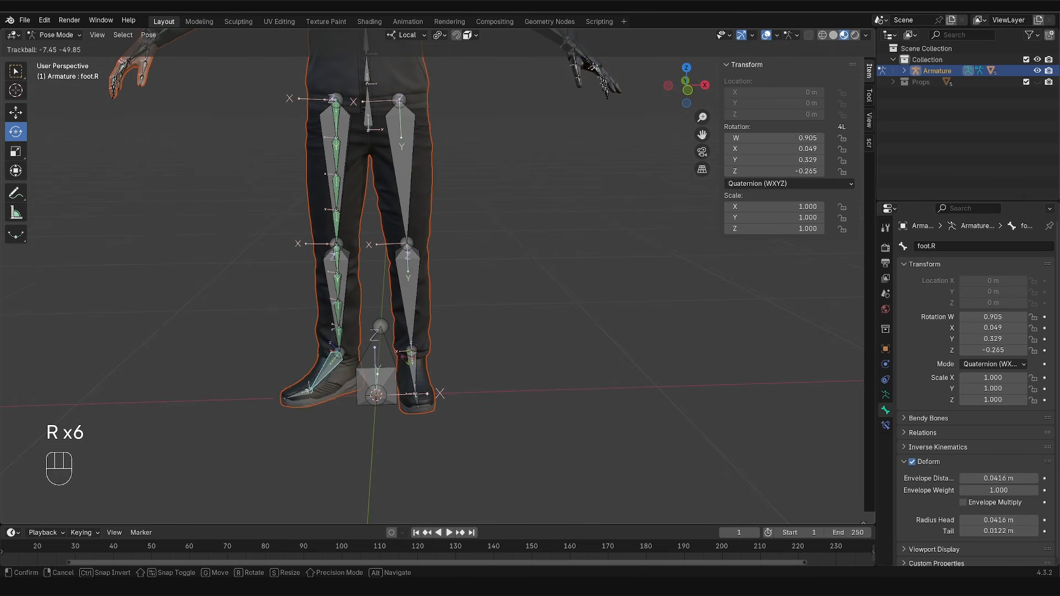
right_click(453, 402)
key("r")
key("r")
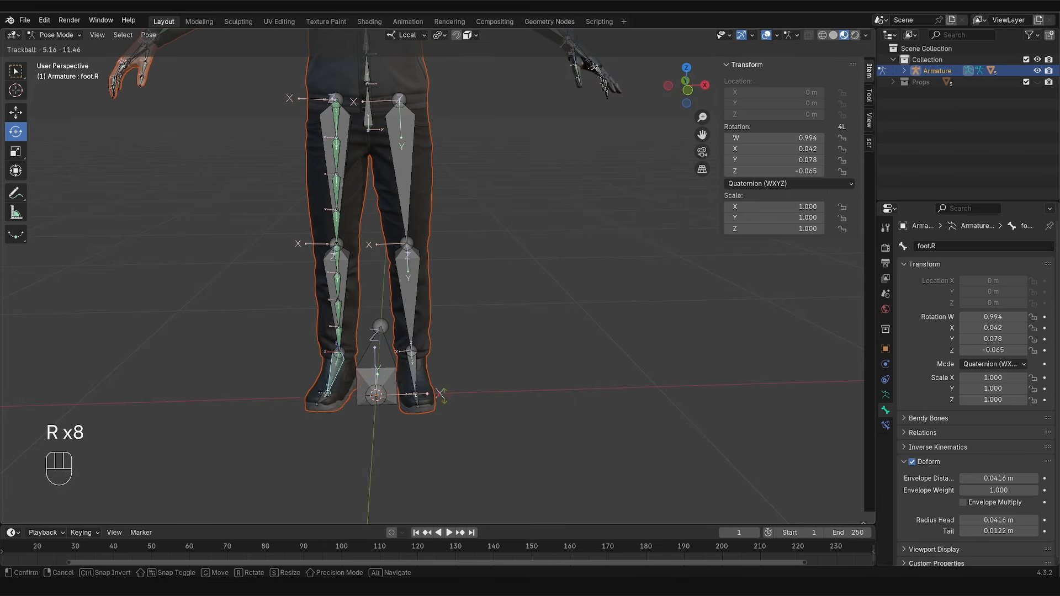
right_click(434, 390)
key("d")
key("d")
mouse_move(284, 381)
left_mouse_down()
mouse_move(289, 182)
mouse_move(260, 121)
mouse_move(287, 103)
left_mouse_up()
right_click_drag(287, 103, 292, 414)
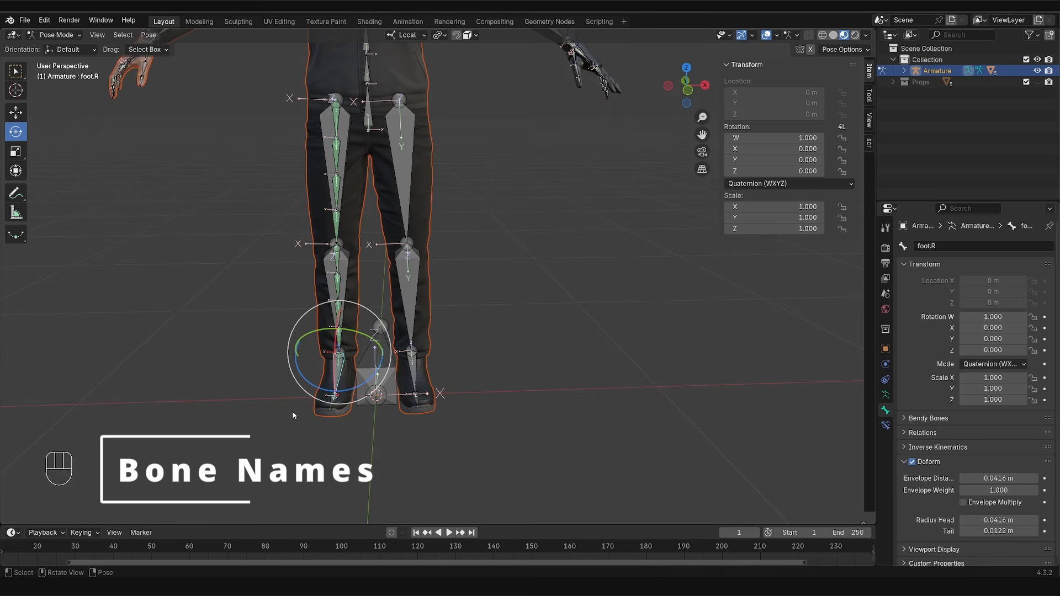
Step: Rename the upper_arm.R bone to MCH-
middle_click_drag(233, 281, 227, 257, "shift")
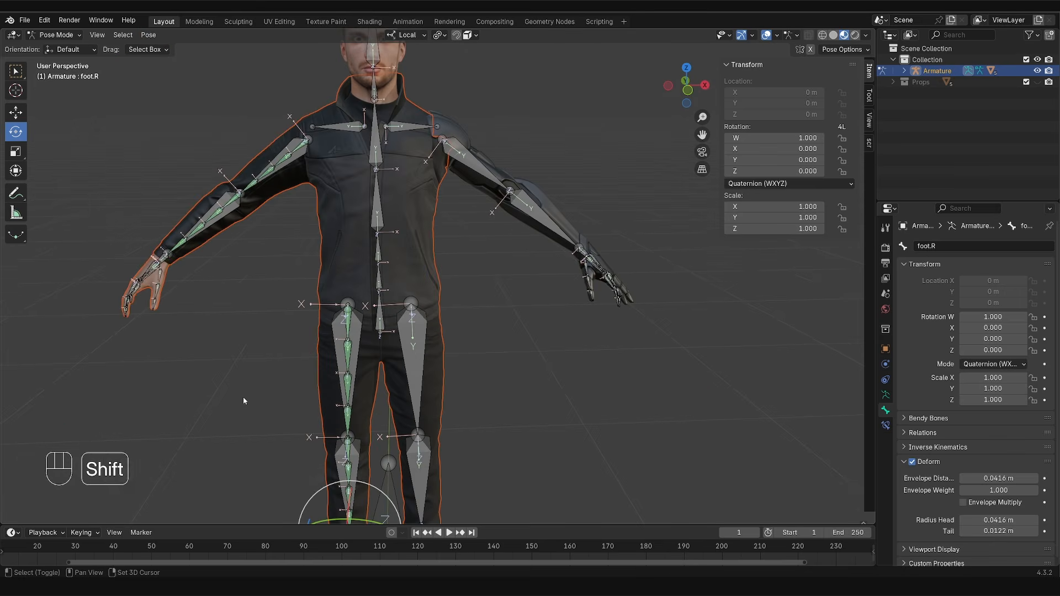
left_click(290, 164)
key("F2")
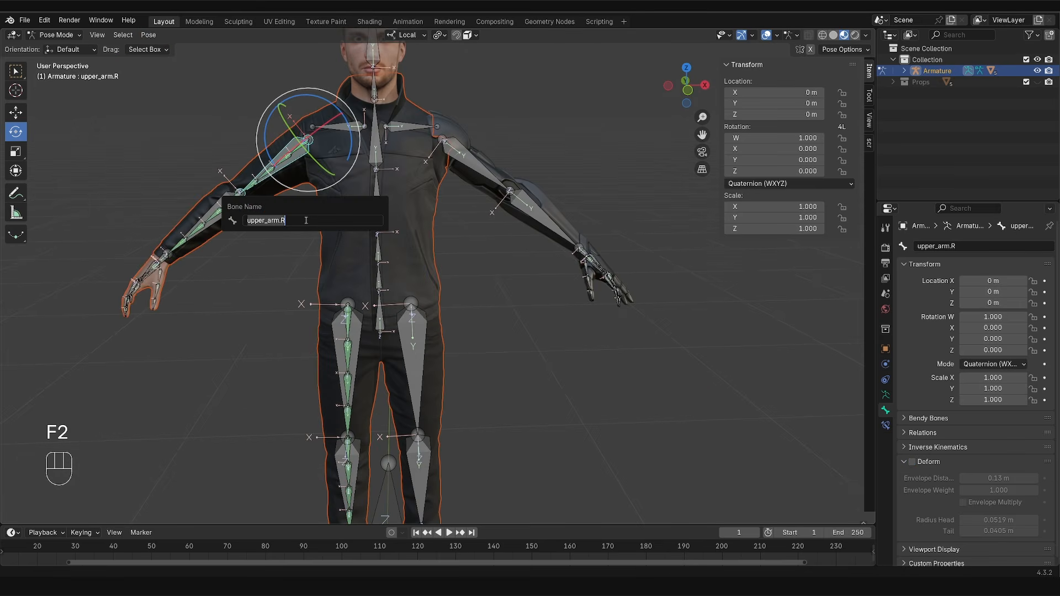
type("MCH-")
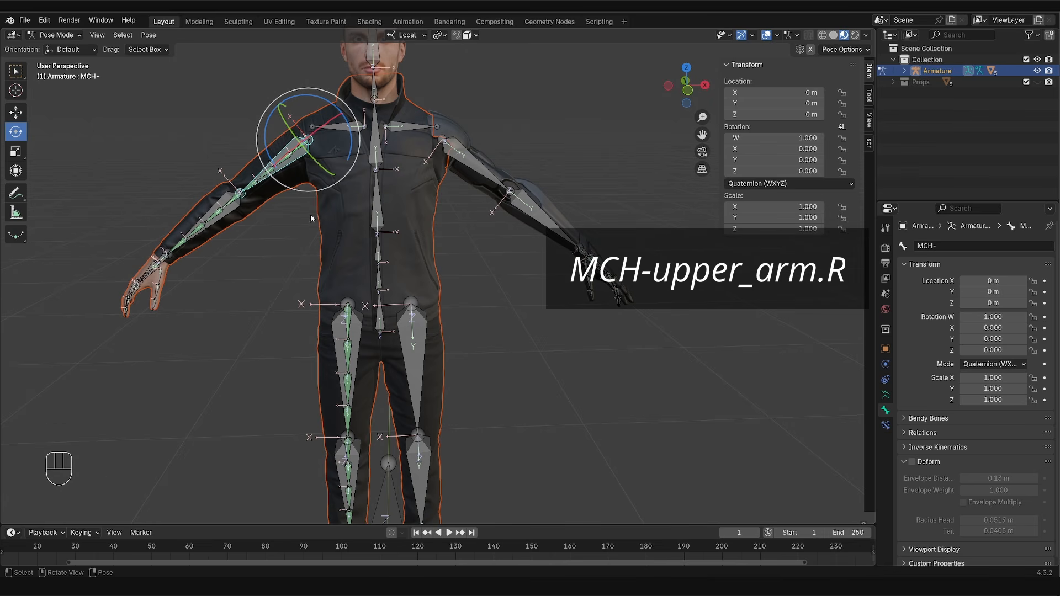
Step: Rename the upper_arm.R.001 bone to upper_arm_twist_1.R
scroll(311, 213, "up", 5)
key("F2")
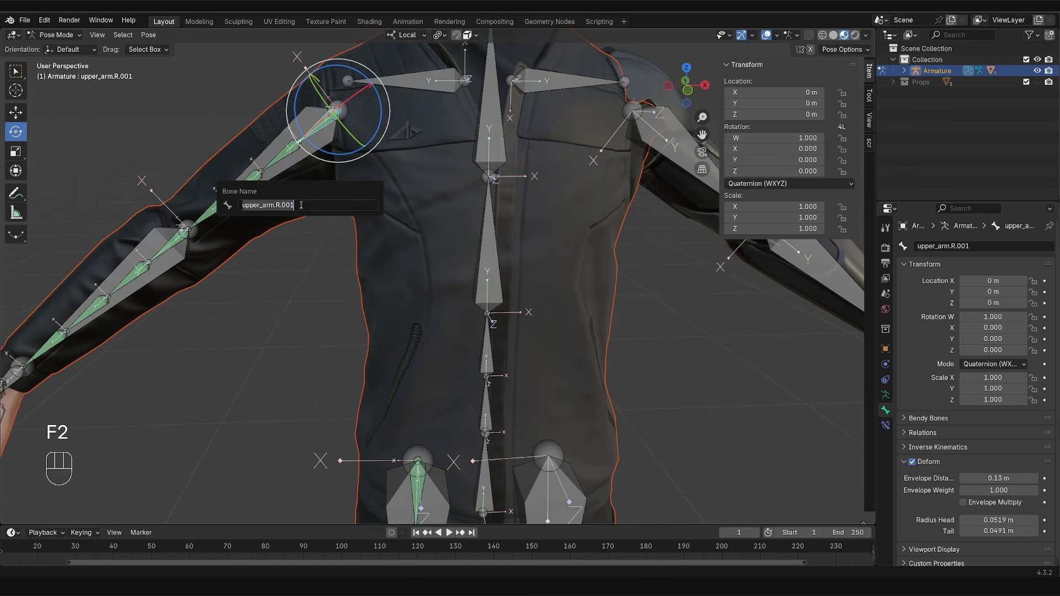
key("Right")
key("Right")
key("Right")
key("Right")
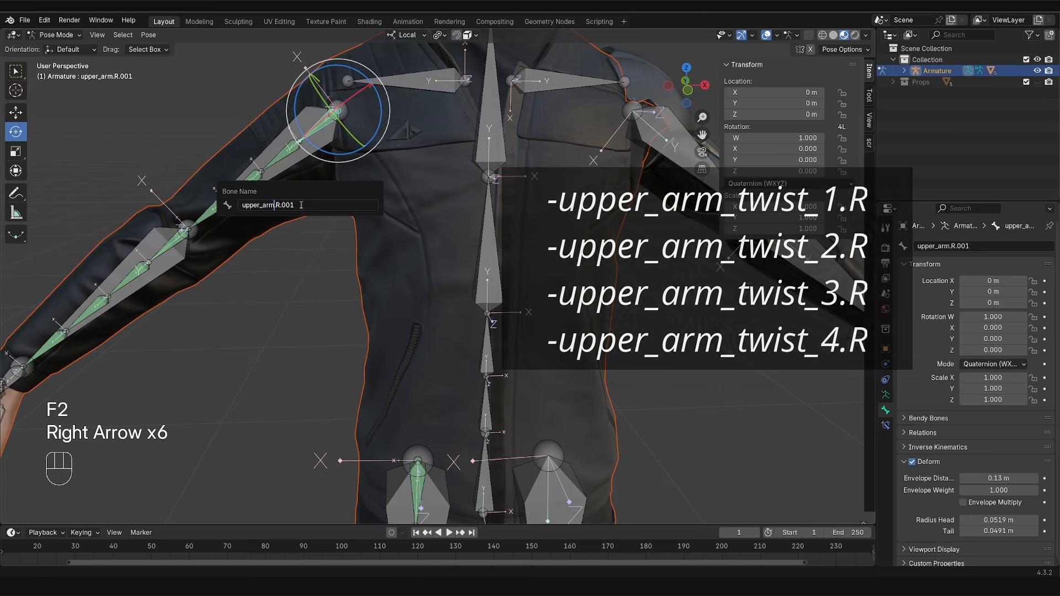
type("_twist_1")
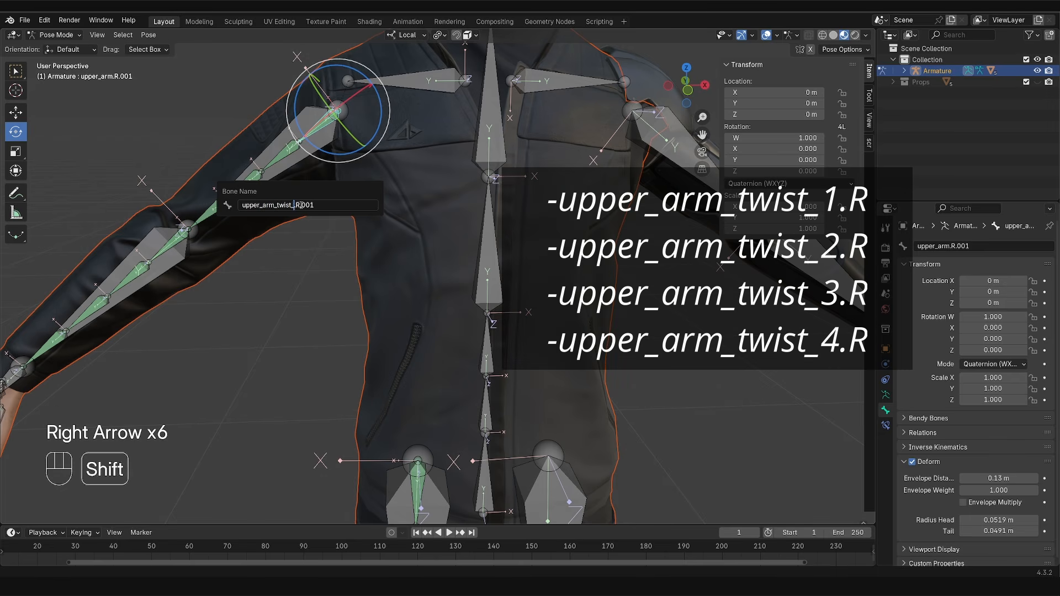
key("Right")
key("ctrl+shift+Right")
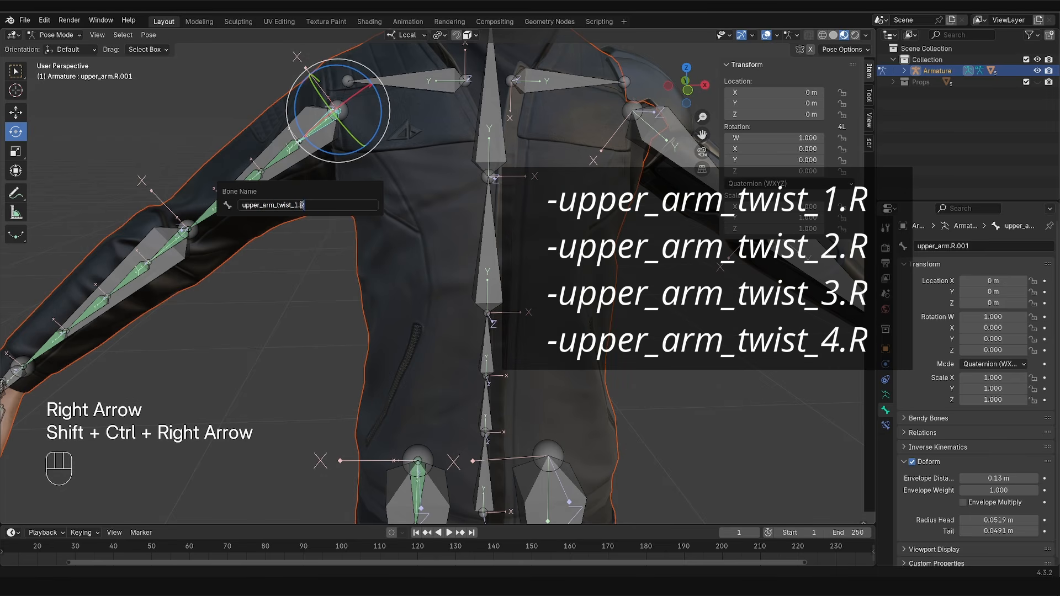
key("Return")
Step: Rename the upper_arm.R.002 bone to upper_arm_twist_2.R
left_click(284, 157)
left_click(282, 157)
key("F2")
type("upper_arm_twist_1.R")
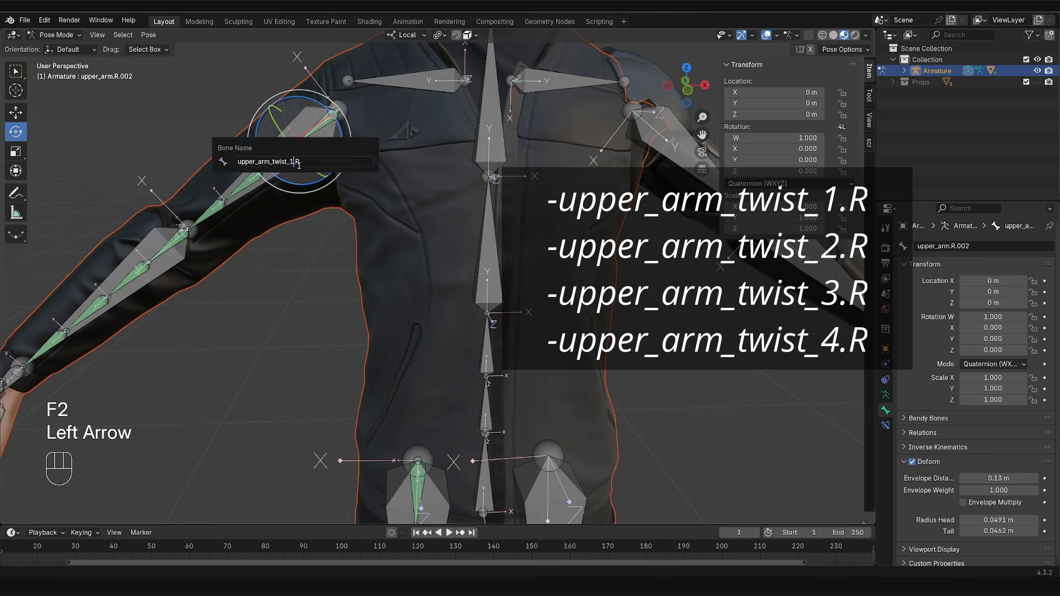
key("Return")
Step: Rename the third and fourth twist bones of the right upper arm to upper_arm_twist_3.R and upper_arm_twist_4.R
left_click(250, 186)
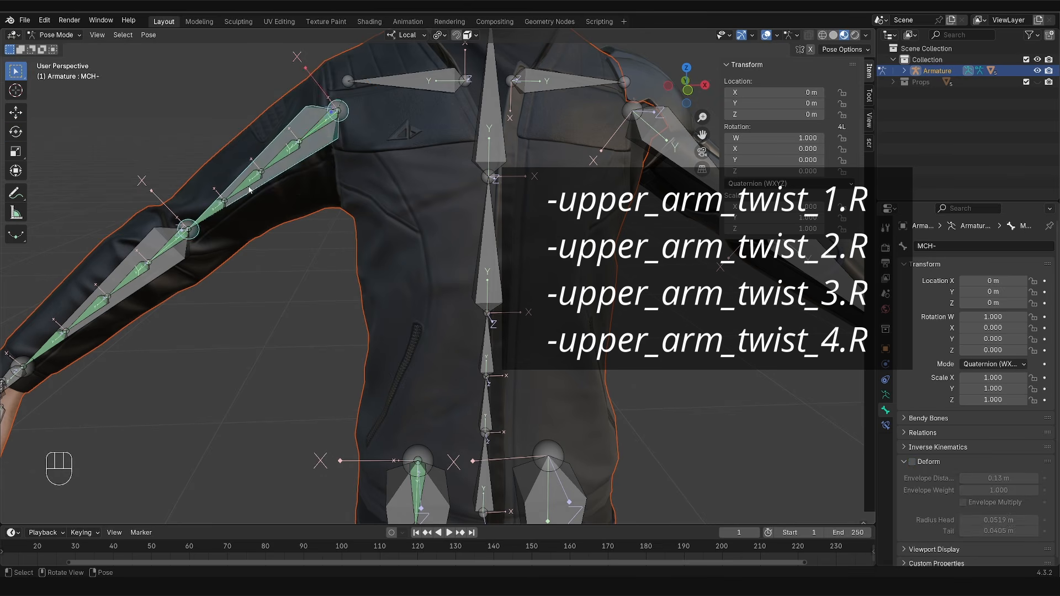
left_click(250, 186)
key("F2")
type("upper_arm_twist_1.R")
key("Return")
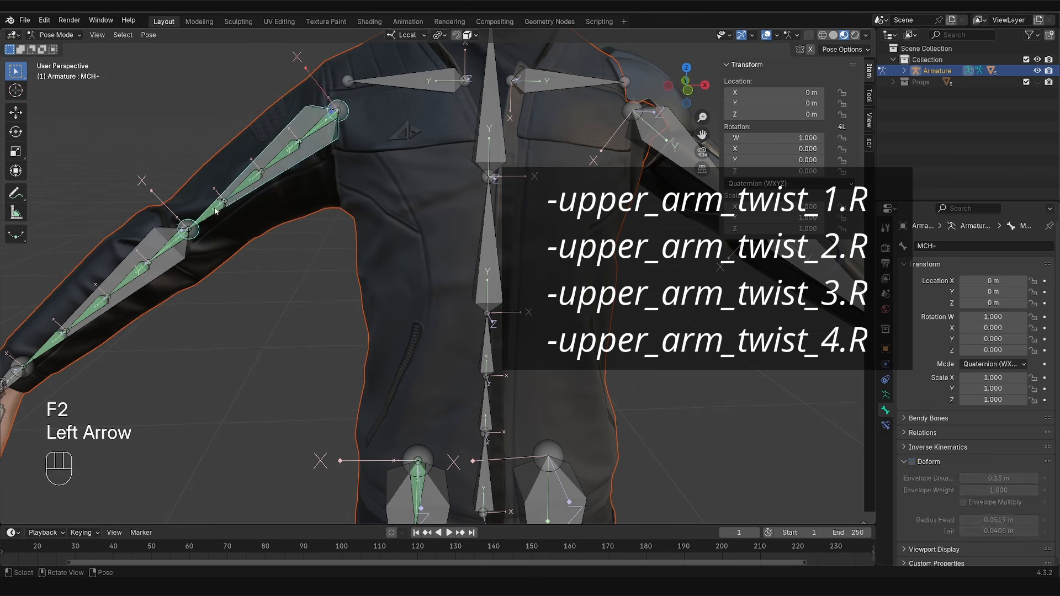
left_click(250, 185)
key("F2")
key("ctrl+v")
key("Left")
key("Return")
Step: Add the MCH- prefix to the thigh.R bone's name, making it MCH-thigh.R
left_click(317, 177)
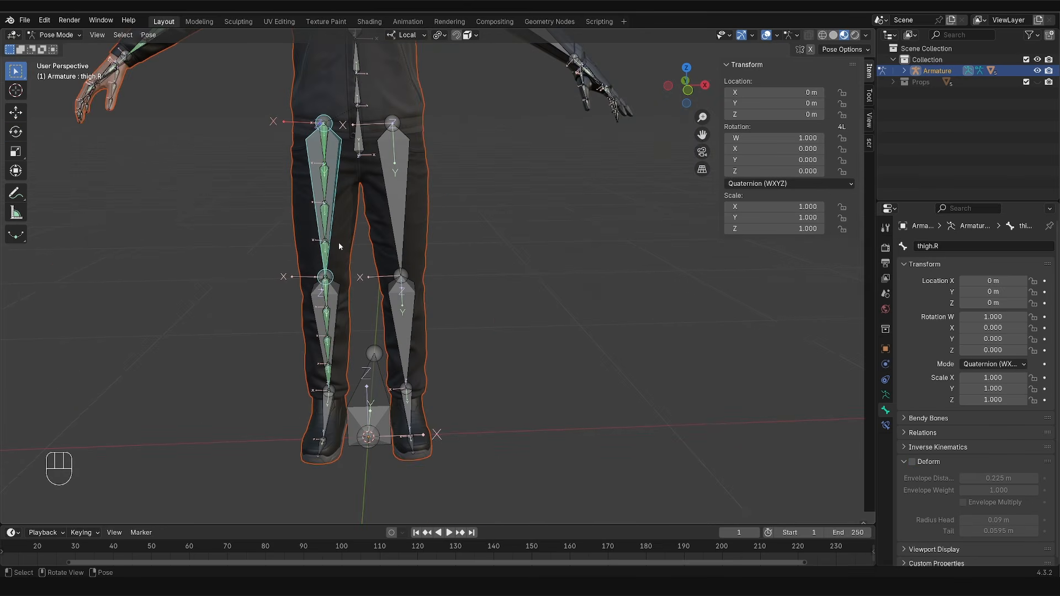
key("F2")
key("shift")
type("MCHthigh.R")
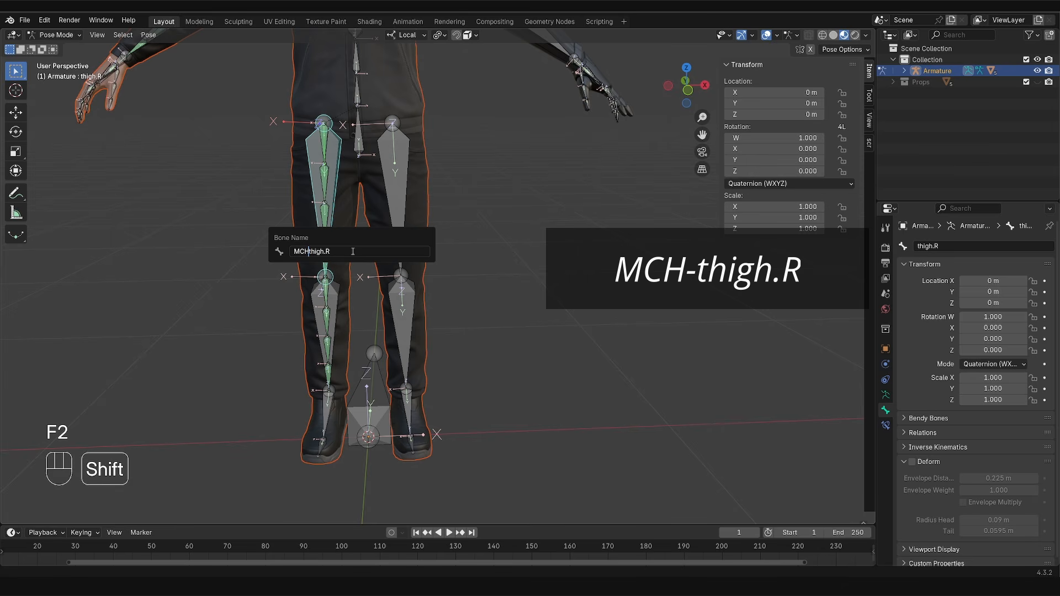
type("-")
key("Return")
Step: Rename the thigh.R.001 bone to thigh_twist_1.R
left_click(337, 165)
key("F2")
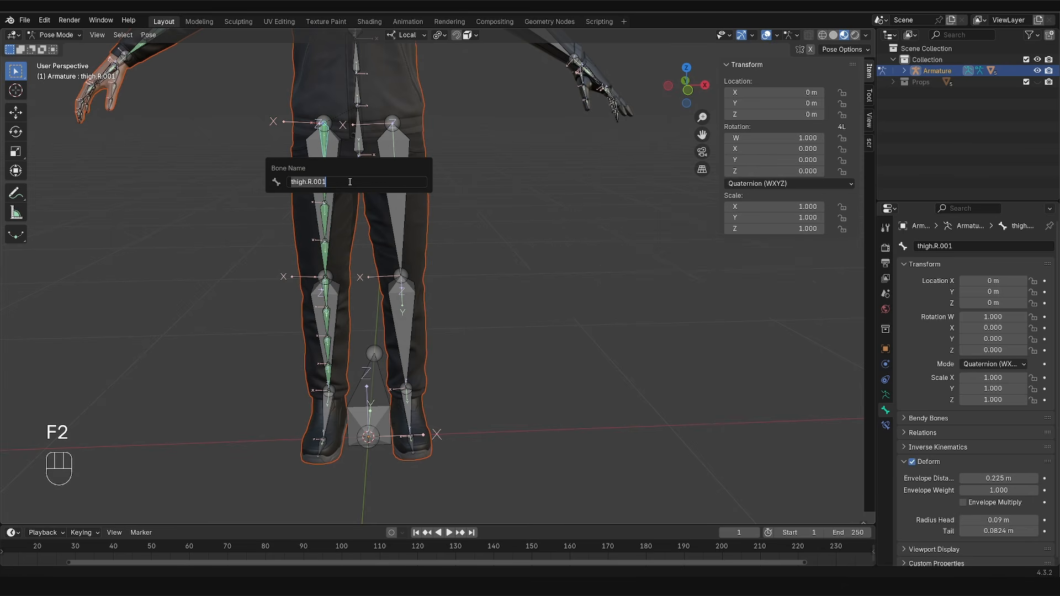
key("Right")
key("Right")
key("Right")
type("_")
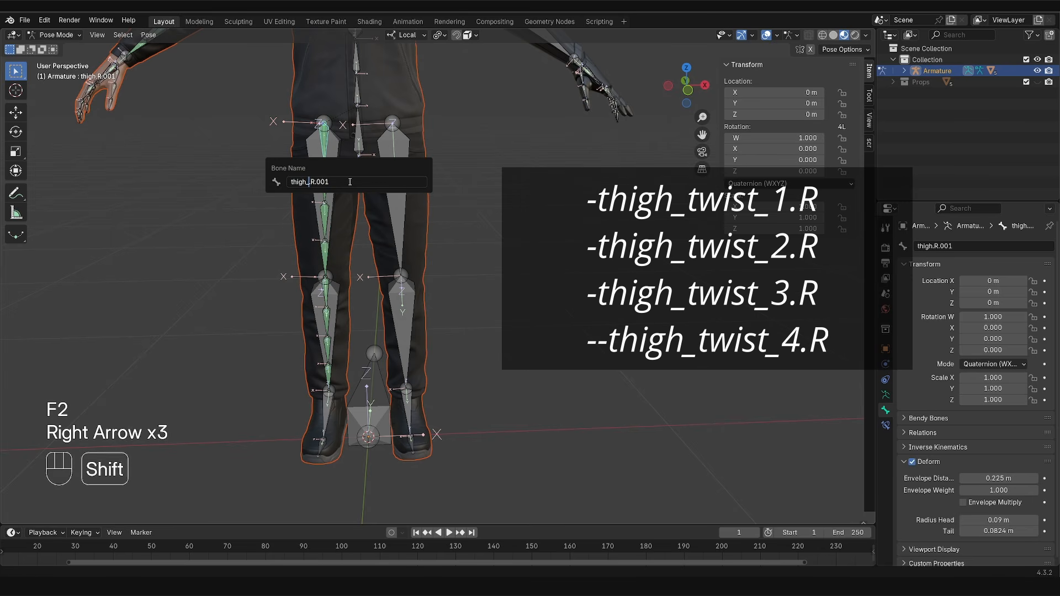
type("twis")
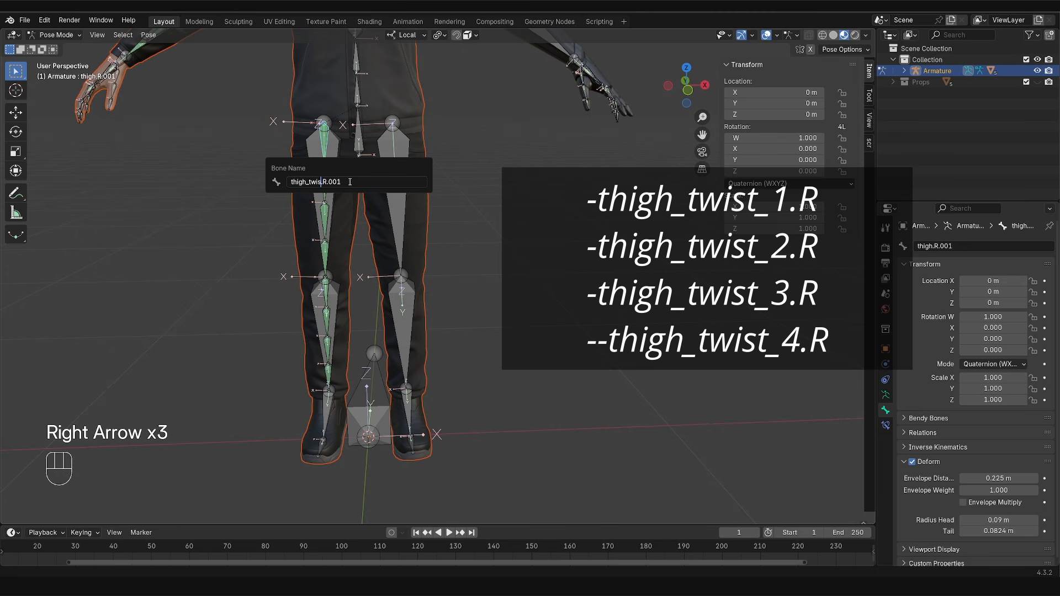
type("t_1")
key("Right")
key("ctrl+shift+Right")
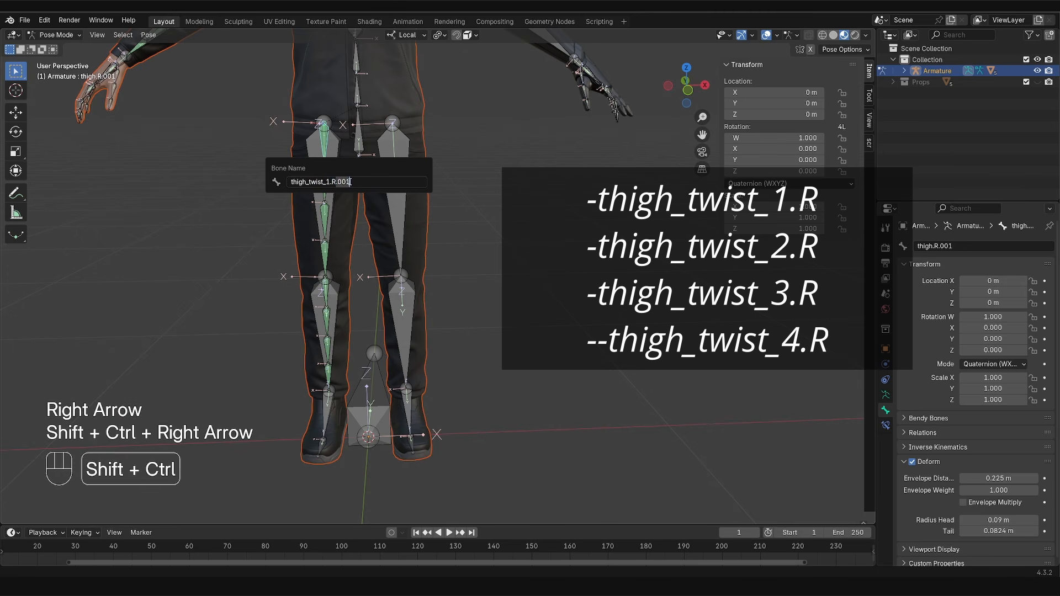
key("BackSpace")
key("Return")
Step: Rename the thigh.R.002 bone to thigh_twist_2.R
key("F2")
key("F2")
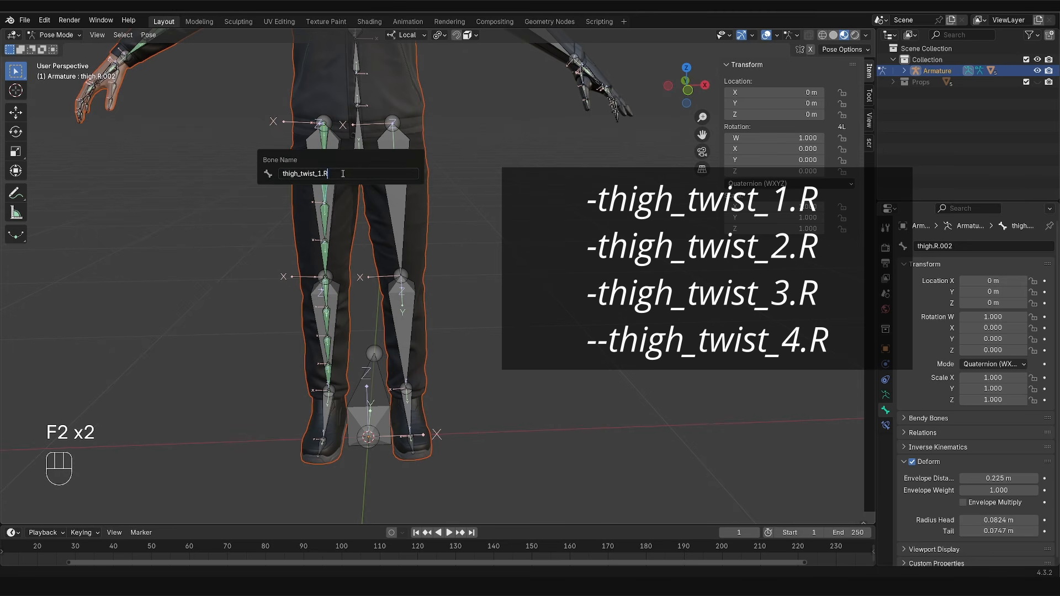
key("Left")
key("Left")
key("BackSpace")
type("2")
key("Return")
Step: Rename the thigh.R.003 bone to thigh_twist_3.R
left_click(333, 232)
key("F2")
key("BackSpace")
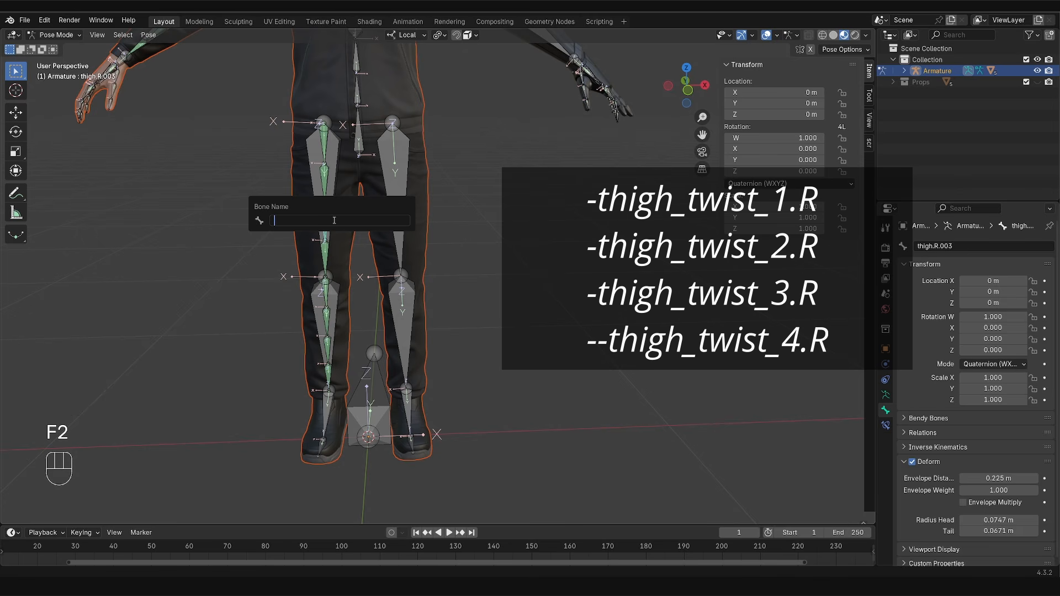
type("thigh_twist_1.R")
key("Left")
key("Left")
key("BackSpace")
type("3")
key("Return")
Step: Rename the lowest twist bone of the right thigh to thigh_twist_4.R
left_click(329, 247)
key("F2")
type("thigh_twist_1.R")
key("Left")
key("Left")
key("BackSpace")
type("4")
key("Return")
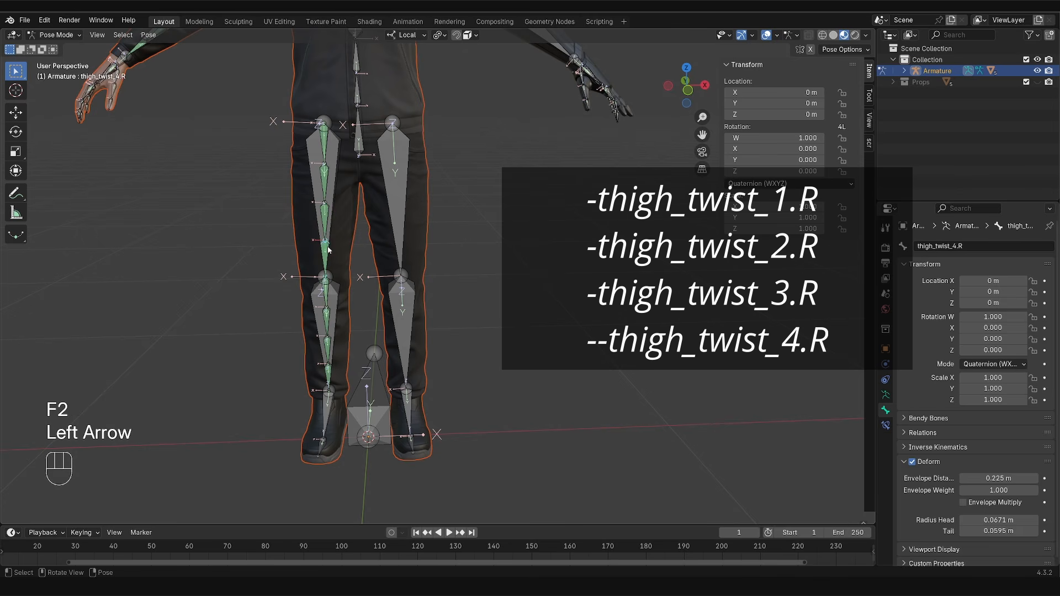
Step: Add the MCH- prefix to the shin.R bone's name, making it MCH-shin.R
middle_click_drag(346, 306, 341, 300)
left_click(341, 301)
key("F2")
key("Home")
type("MCH")
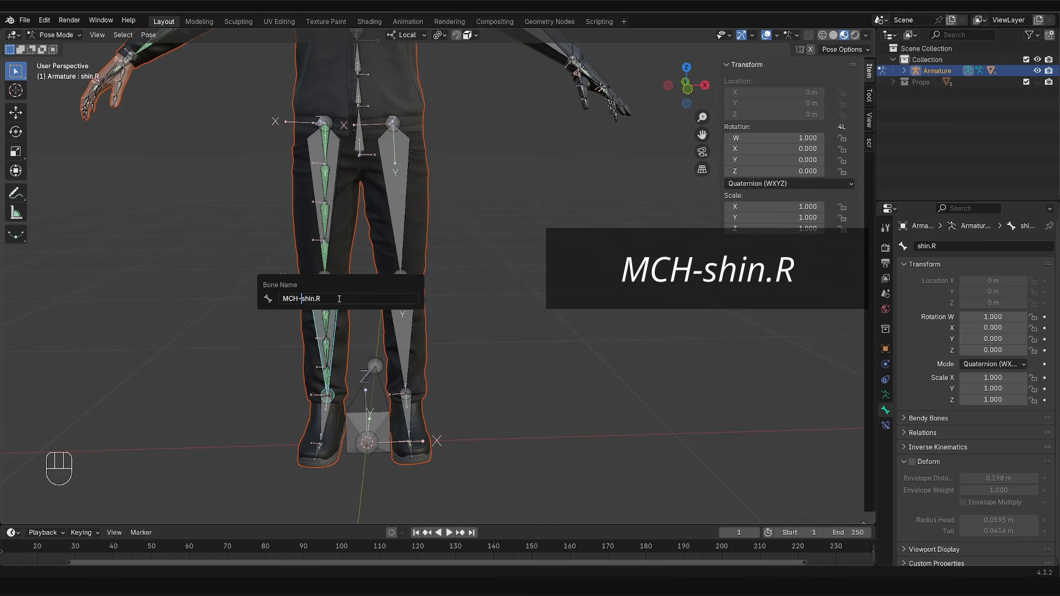
key("Return")
Step: Rename the shin.R.001 bone to shin_twist_1.R and copy the new name for reuse
left_click(329, 289)
key("F2")
key("Home")
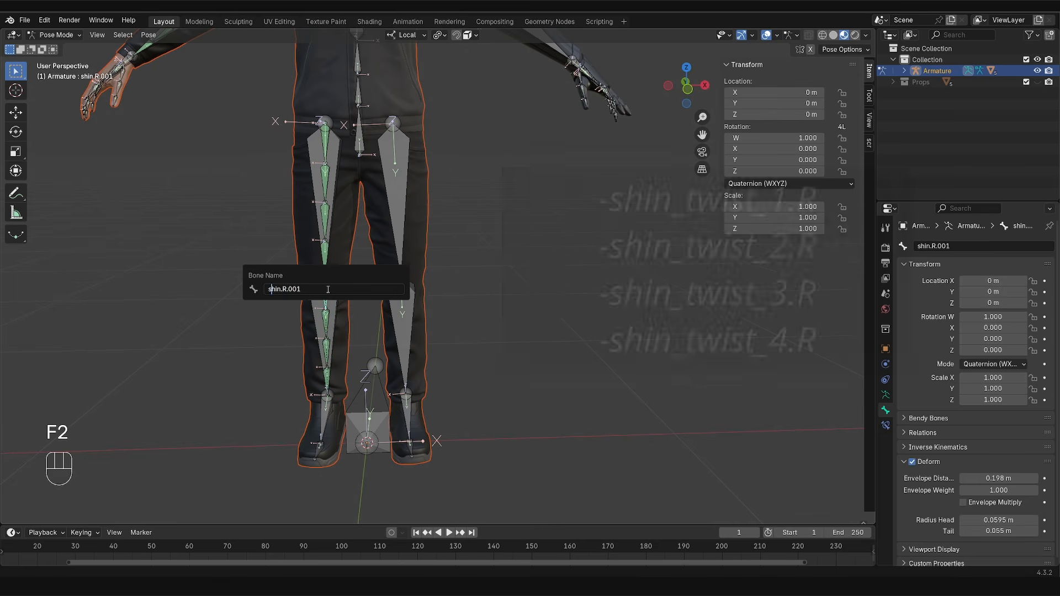
key("Right")
key("Right")
key("Right")
key("Right")
type("_tei")
key("BackSpace")
key("BackSpace")
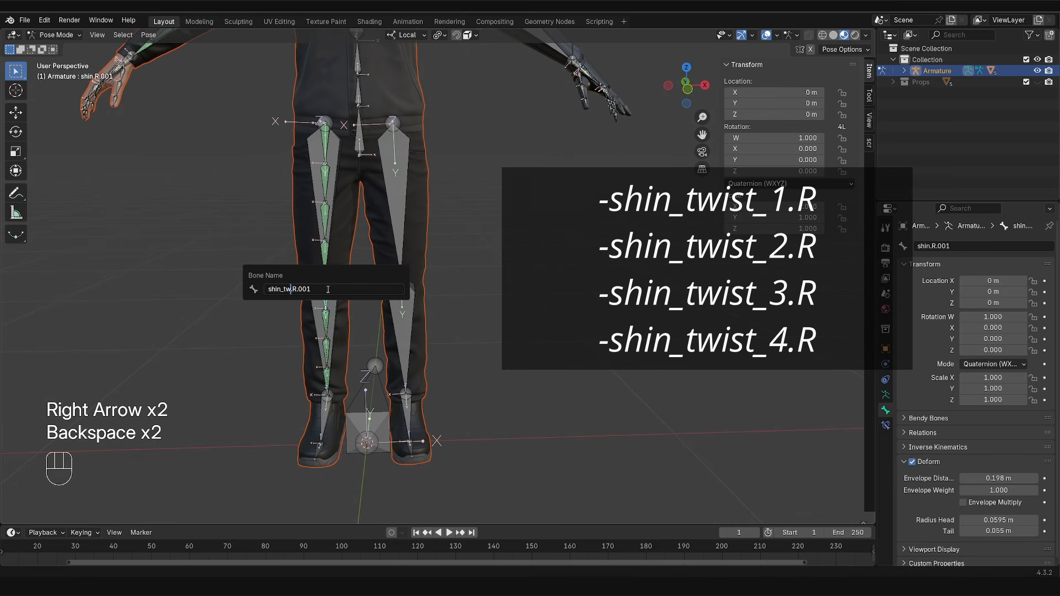
type("wis")
key("Right")
key("Right")
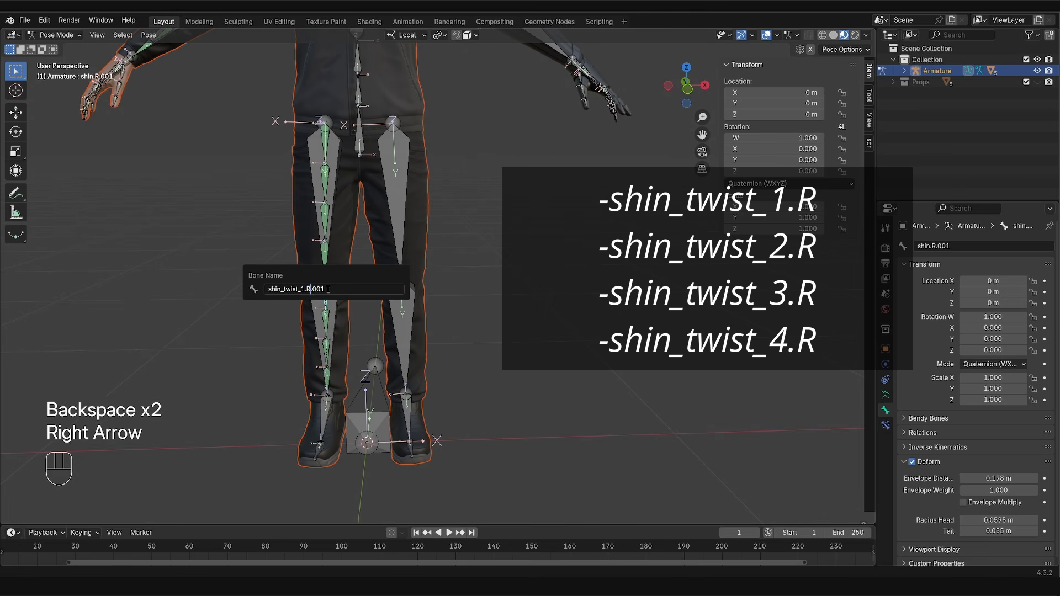
key("ctrl+shift+Right")
key("BackSpace")
key("ctrl+a")
key("ctrl+c")
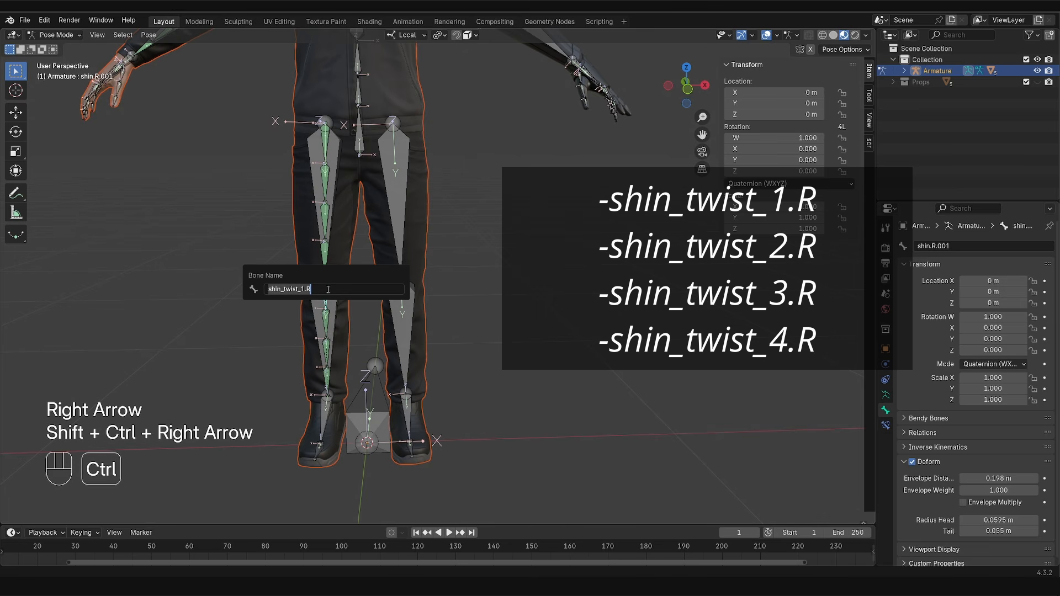
key("Return")
Step: Rename the shin.R.002 bone to shin_twist_2.R
left_click(342, 293)
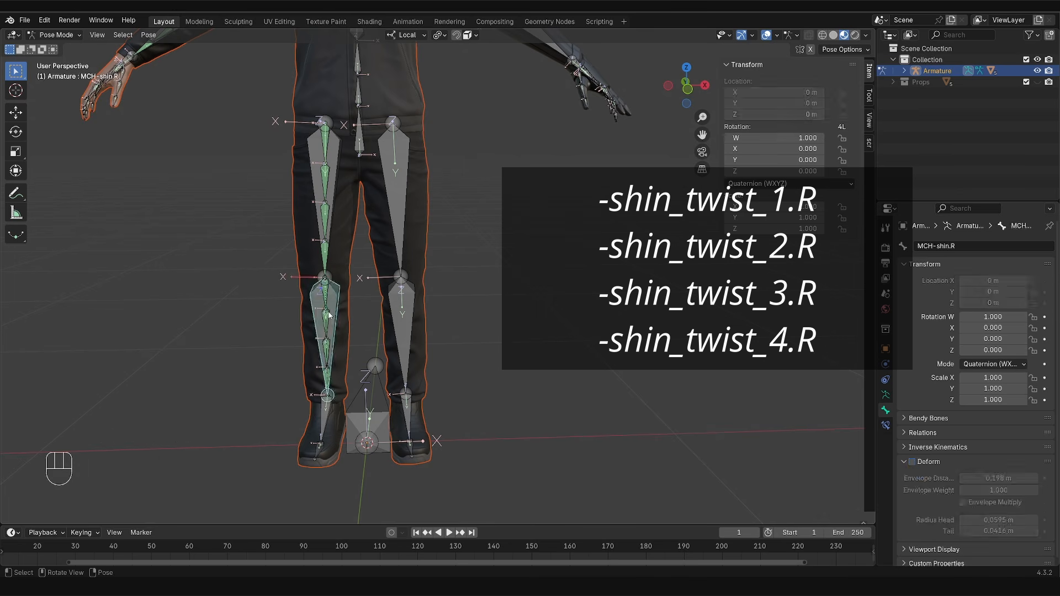
key("F2")
key("ctrl+v")
key("Left")
key("Left")
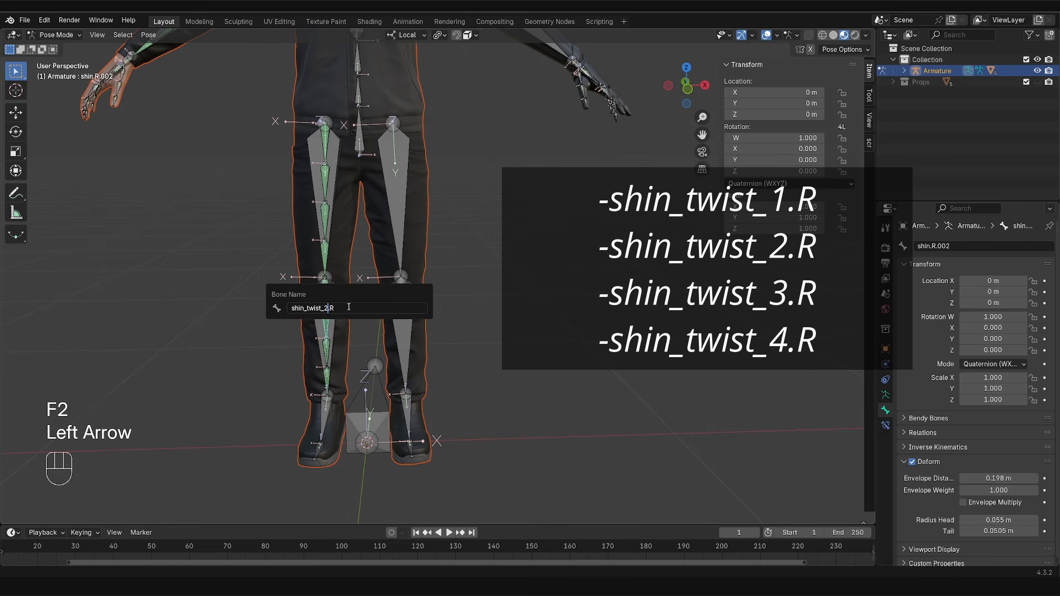
key("Return")
Step: Rename the third twist bone of the right shin to shin_twist_3.R
left_click(331, 347)
key("F2")
key("ctrl+v")
key("Left")
key("Left")
key("BackSpace")
type("3")
key("Return")
Step: Rename the shin.R.004 bone to shin_twist_4.R
left_click(329, 379)
key("F2")
key("BackSpace")
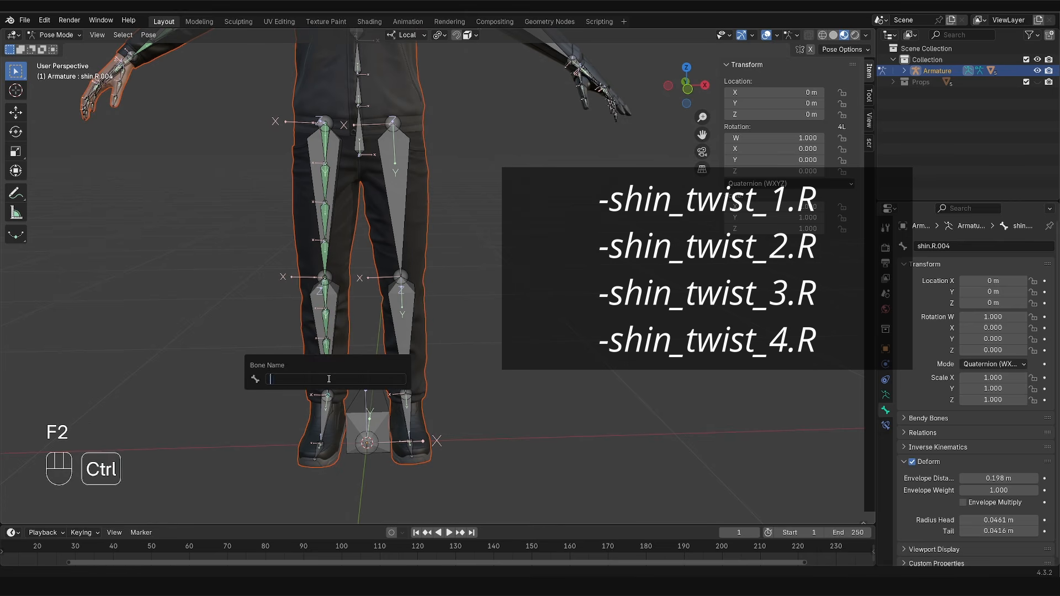
key("super+v")
key("Down")
key("Return")
key("super+v")
key("Down")
key("Escape")
key("F2")
key("ctrl+v")
key("Left")
key("Left")
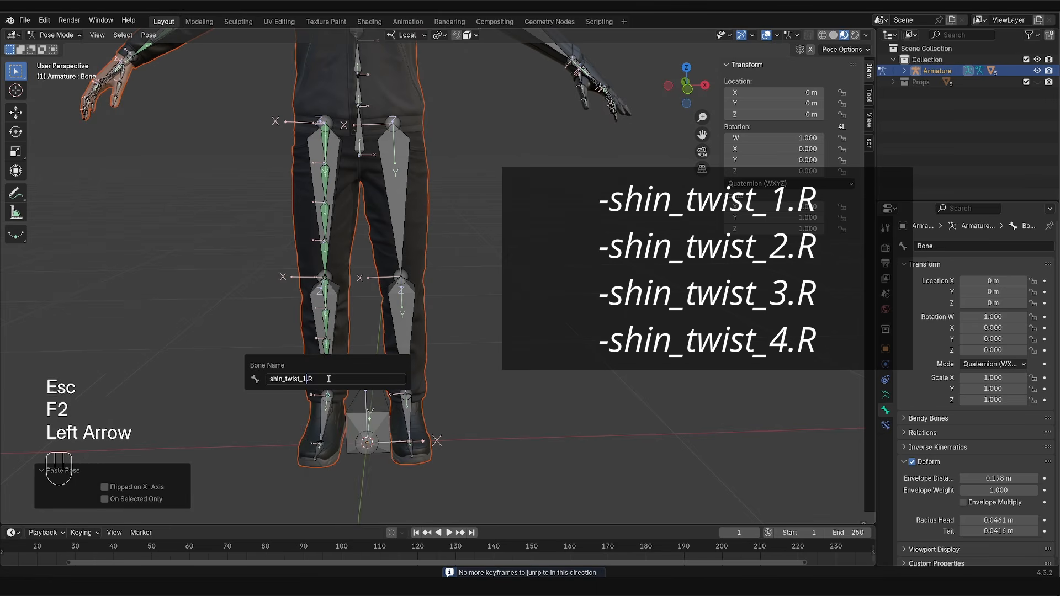
key("BackSpace")
type("4")
key("Return")
Step: Check the names of the first and second twist bones in the right shin
left_click(328, 292)
key("F2")
key("Return")
left_click(329, 321)
left_click(330, 324)
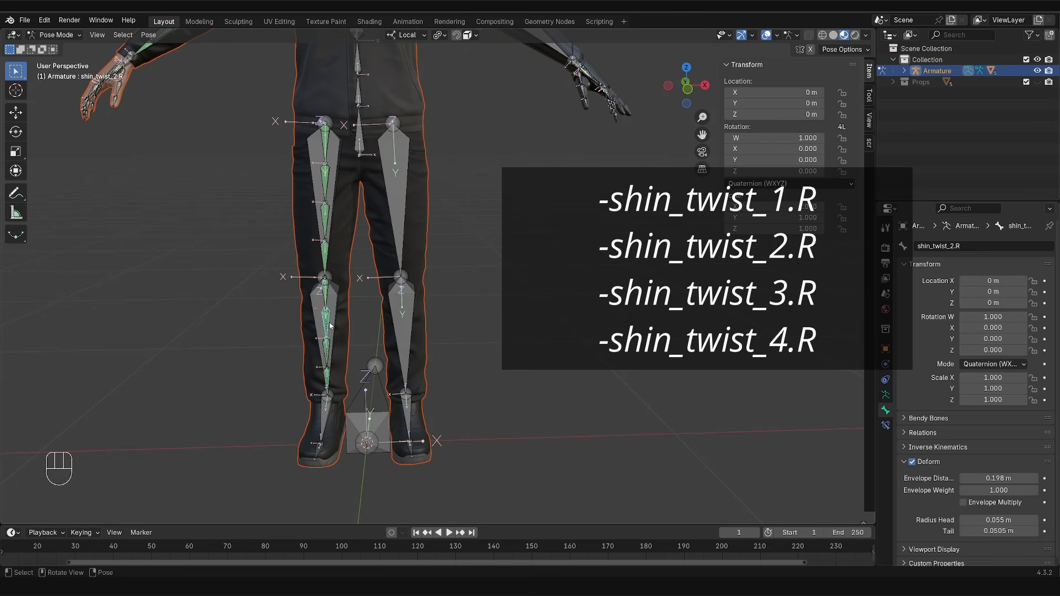
Step: Check the names of the third and fourth twist bones in the right shin
left_click(330, 352)
left_click(331, 373)
left_click(329, 379)
Step: In Edit Mode, delete the left leg's thigh, shin and foot bones
scroll(330, 354, "down", 2)
middle_click_drag(337, 255, 316, 312, "shift")
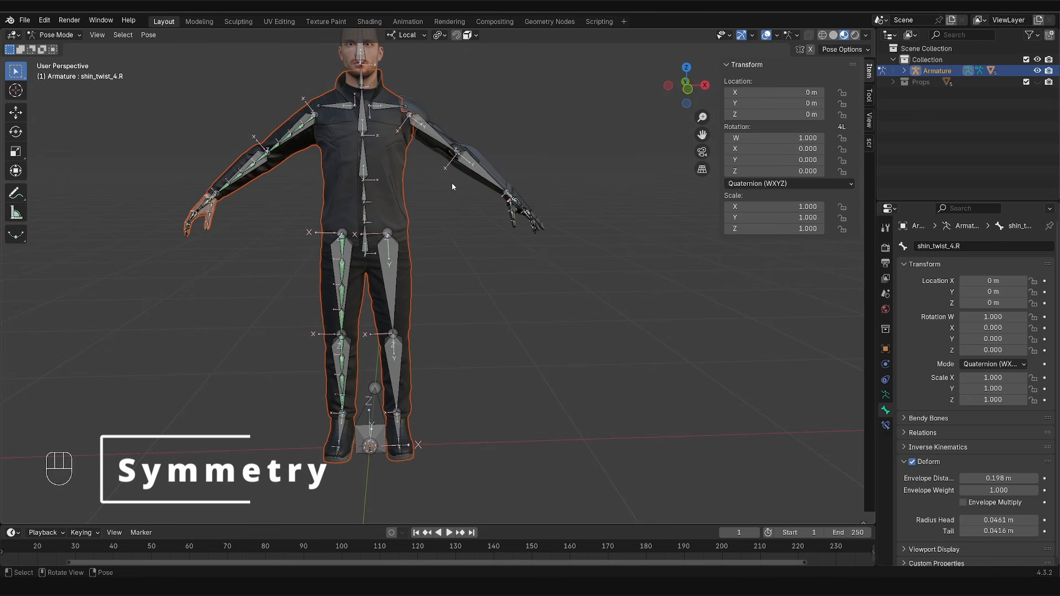
left_click(396, 318)
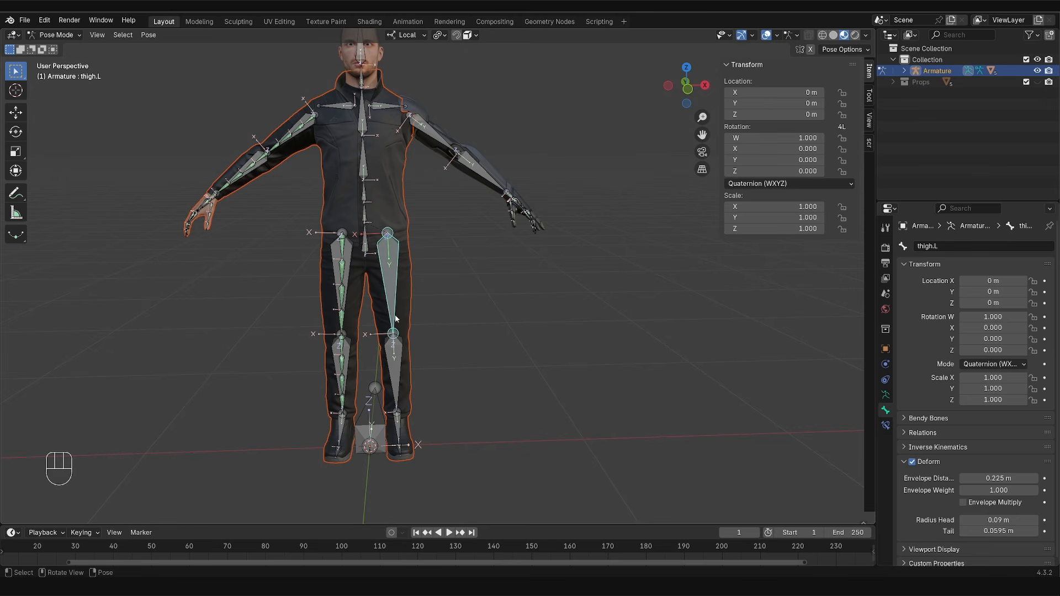
key("Tab")
left_click(395, 386, "shift")
left_click(397, 431, "shift")
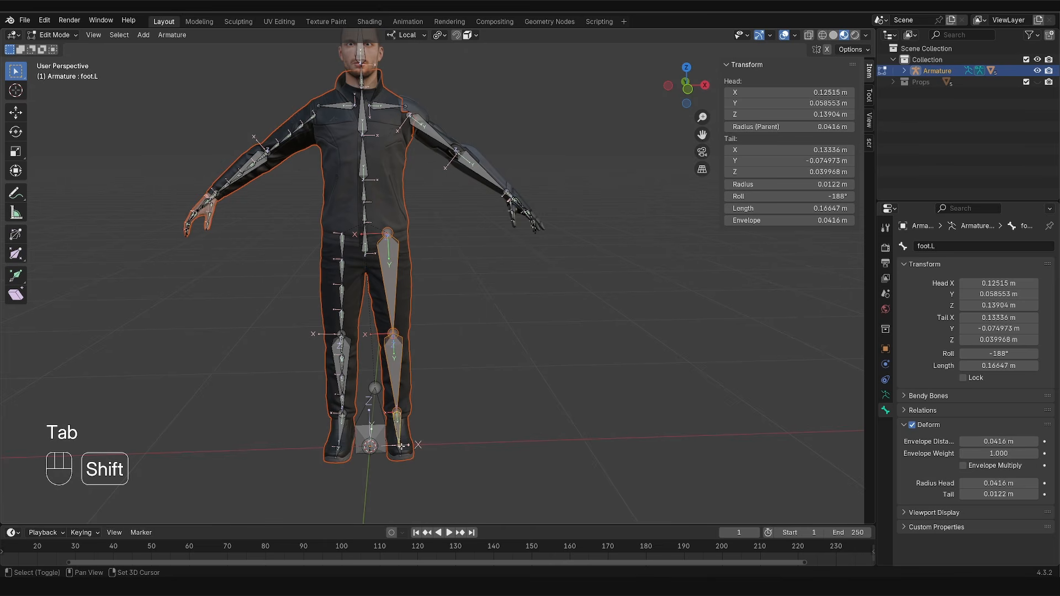
left_click_drag(416, 467, 392, 426, "shift")
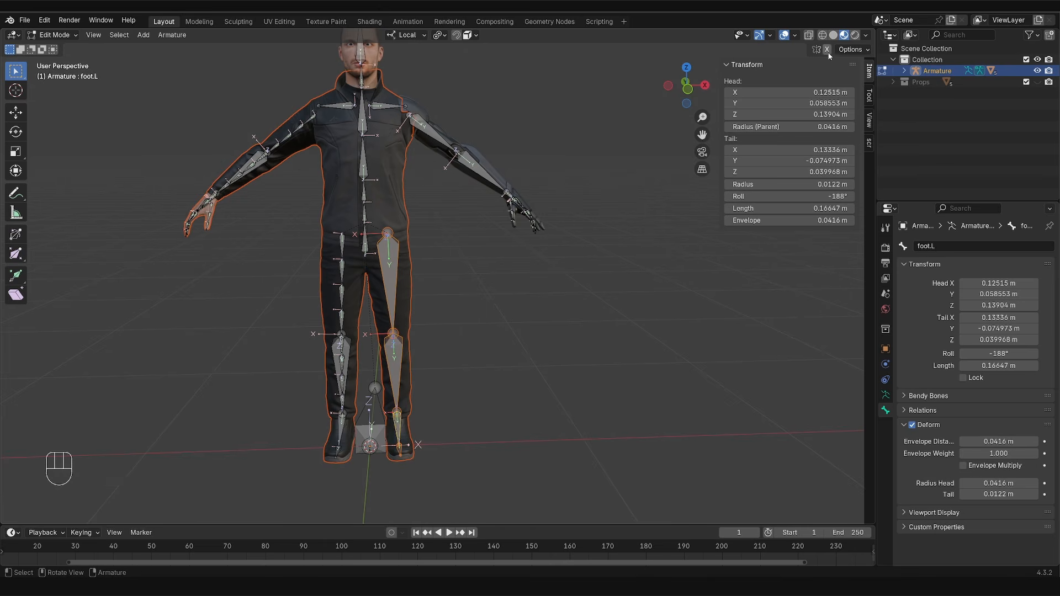
key("x")
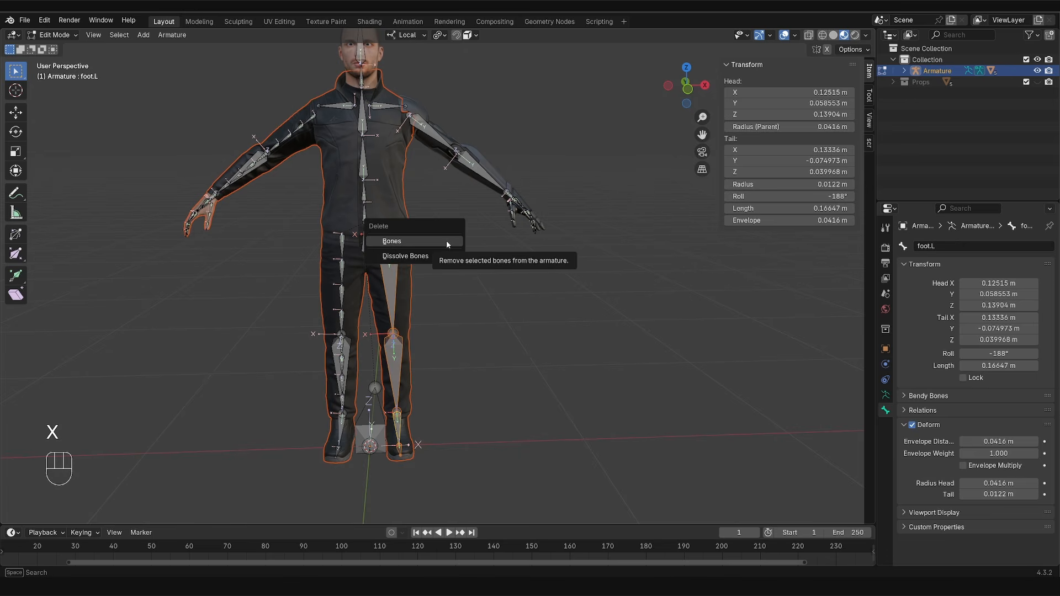
left_click(447, 241)
Step: Reveal the hidden bones and symmetrize the right leg's full bone chain to the left side, leaving the root bone out
key("alt+h")
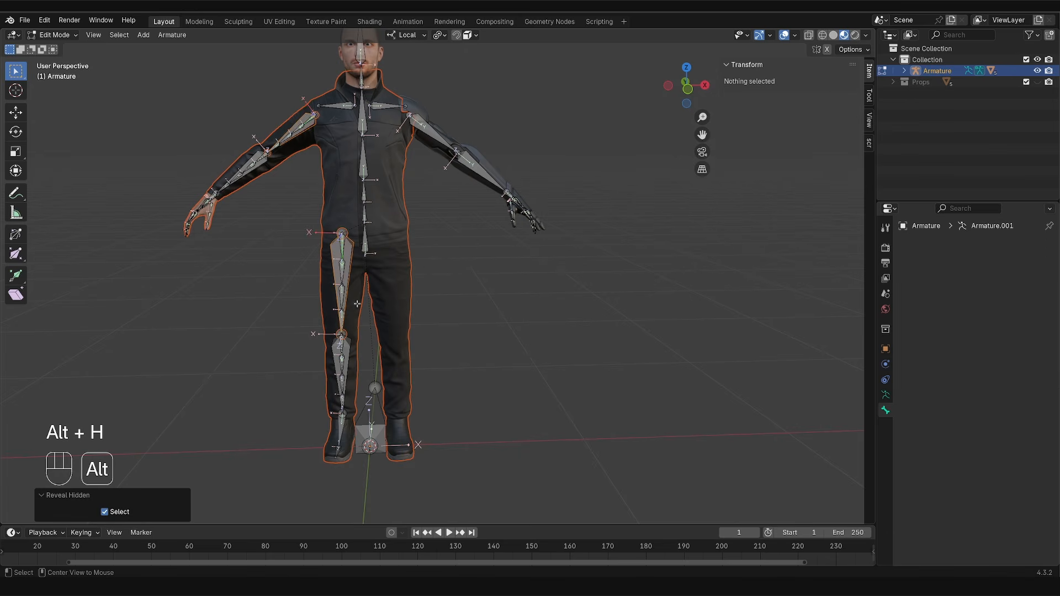
left_click(289, 226)
left_click_drag(290, 221, 355, 478)
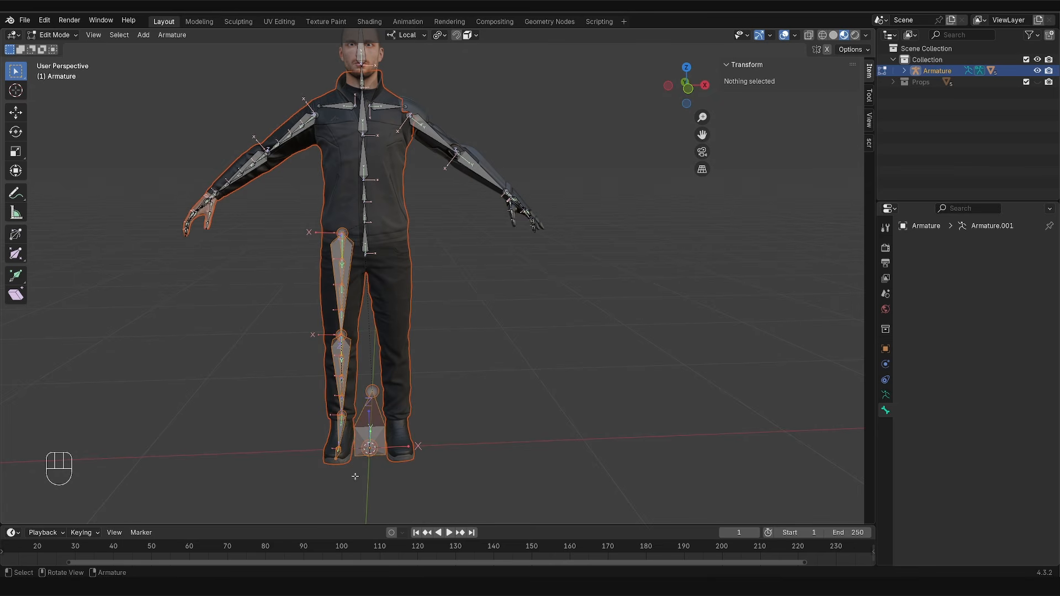
left_click_drag(377, 394, 367, 425, "ctrl")
right_click(481, 306)
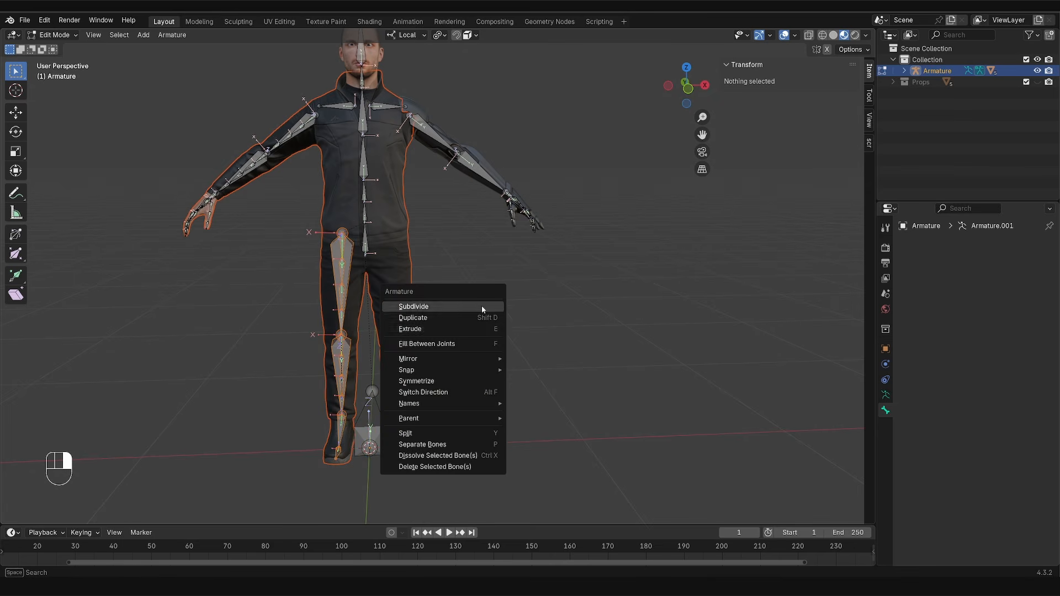
left_click(475, 381)
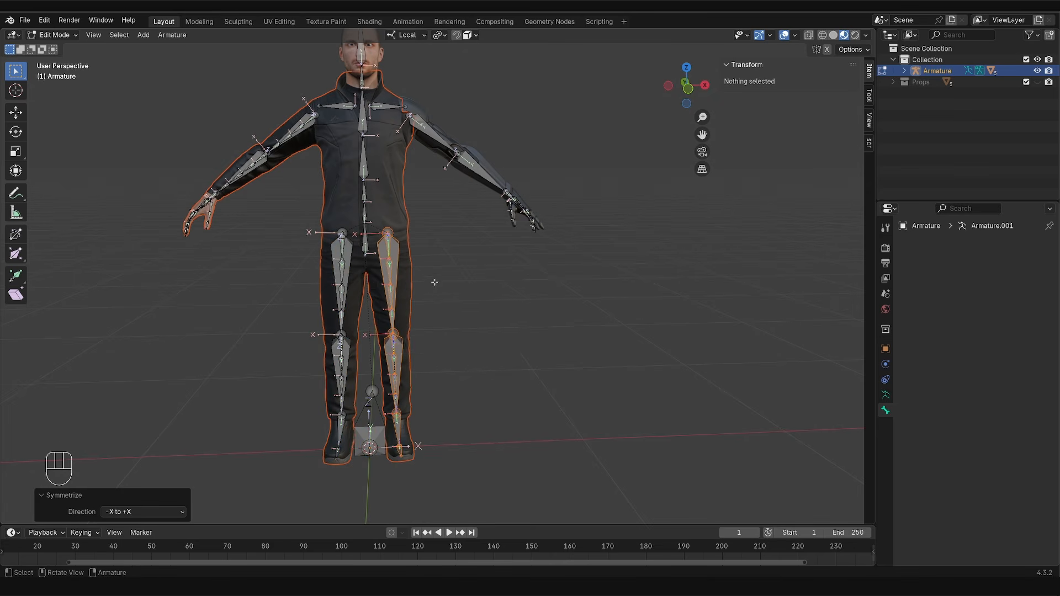
Step: In Object Mode, parent the CPD_Body mesh to the armature again with automatic weights
key("Tab")
left_click(437, 347)
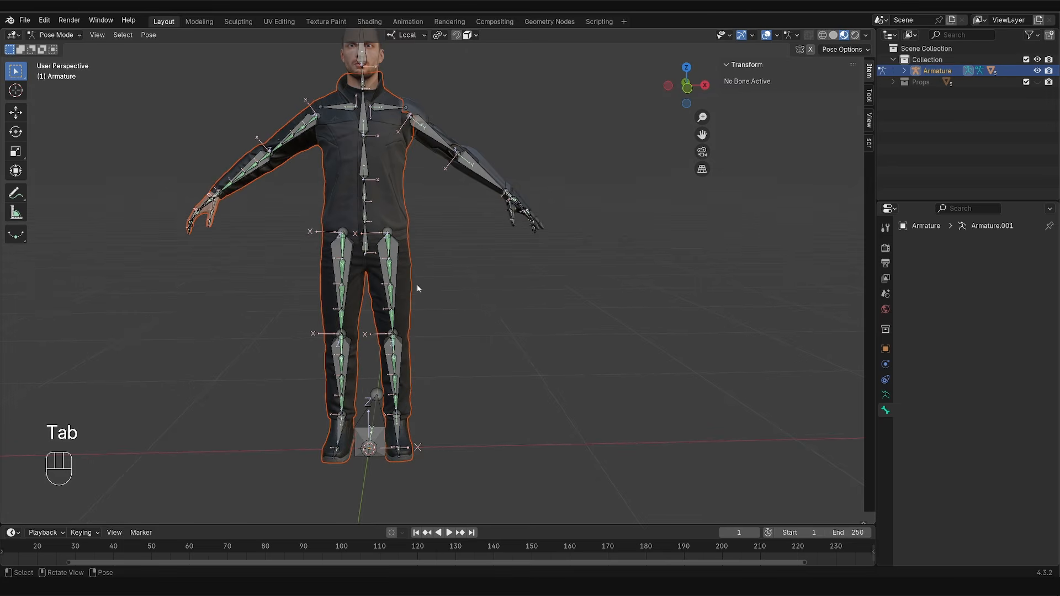
key("Tab")
left_click(413, 269)
left_click(398, 256)
left_click(398, 258, "shift")
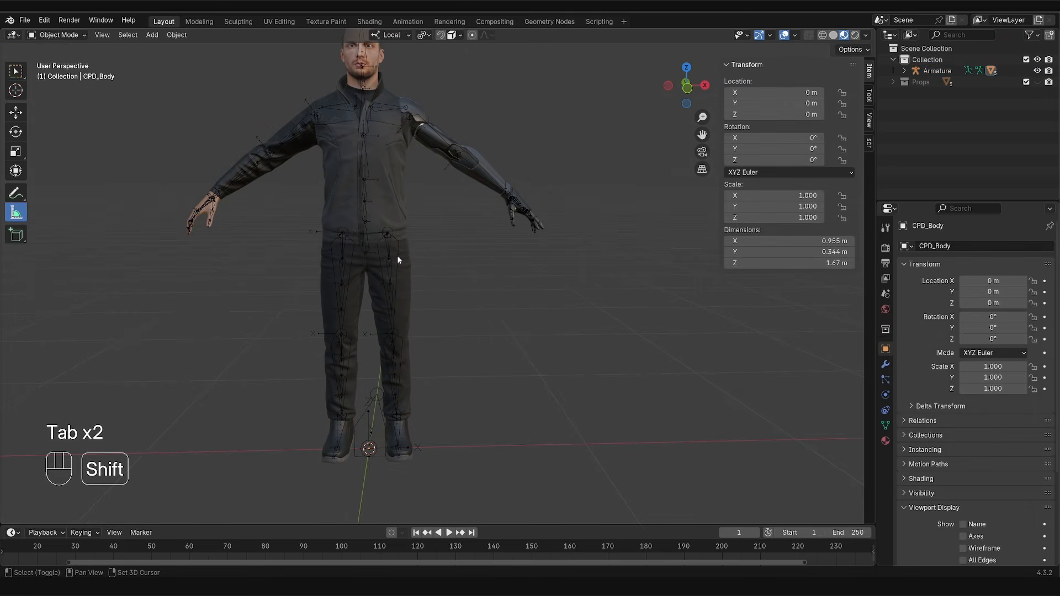
left_click(407, 257, "shift")
key("ctrl+p")
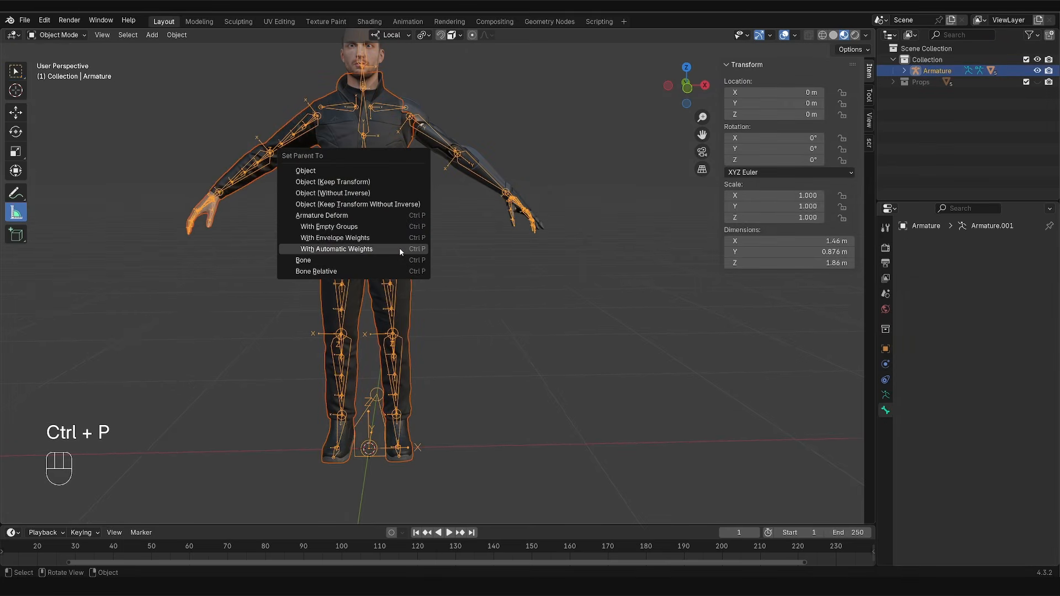
left_click(385, 247)
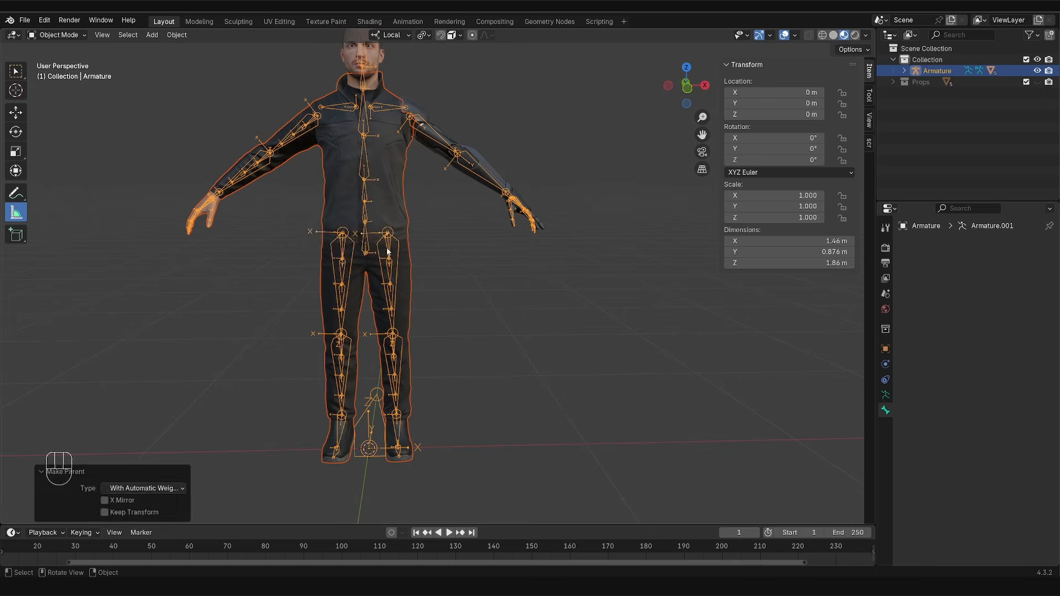
Step: Test the left leg's deformation in Pose Mode by rotating bones including MCH-shin.L and foot.L, cancelling each rotation
key("Tab")
key("r")
key("r")
right_click(421, 247)
middle_click_drag(403, 303, 307, 309)
left_click(375, 369)
key("r")
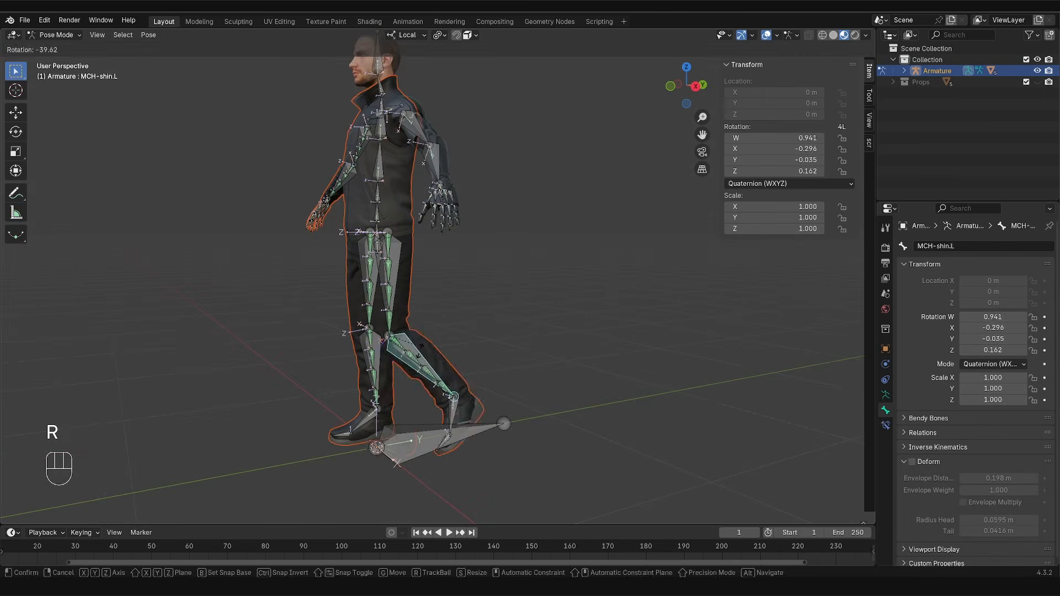
right_click(415, 386)
left_click(371, 428)
key("r")
key("r")
middle_click_drag(309, 394, 404, 393)
middle_click_drag(380, 330, 385, 330)
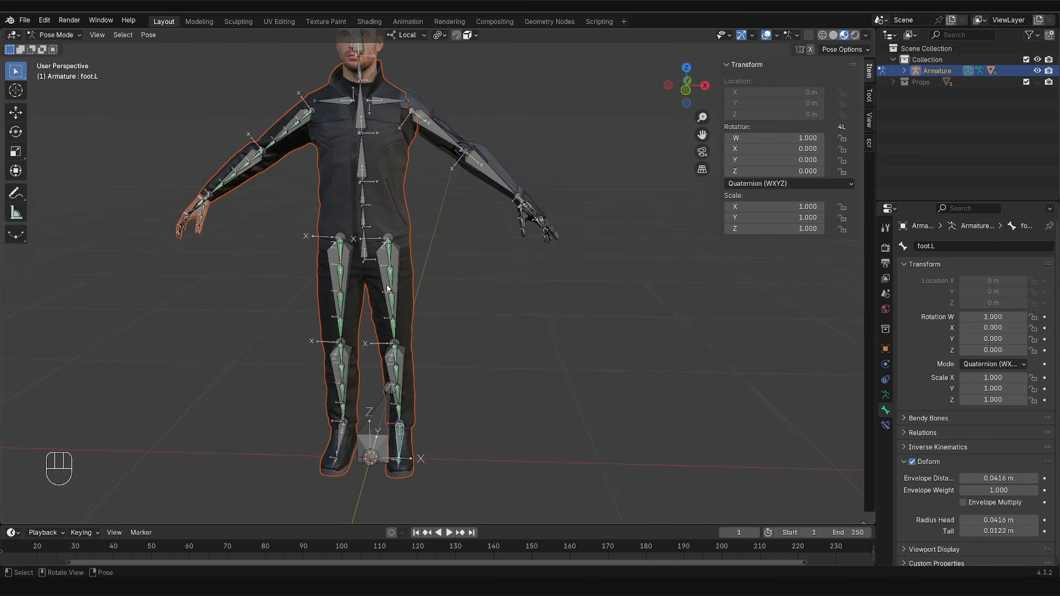
Step: Test the right leg's deformation by rotating the MCH-thigh.R bone freely and about Z, then cancel the rotation
left_click(348, 266)
key("r")
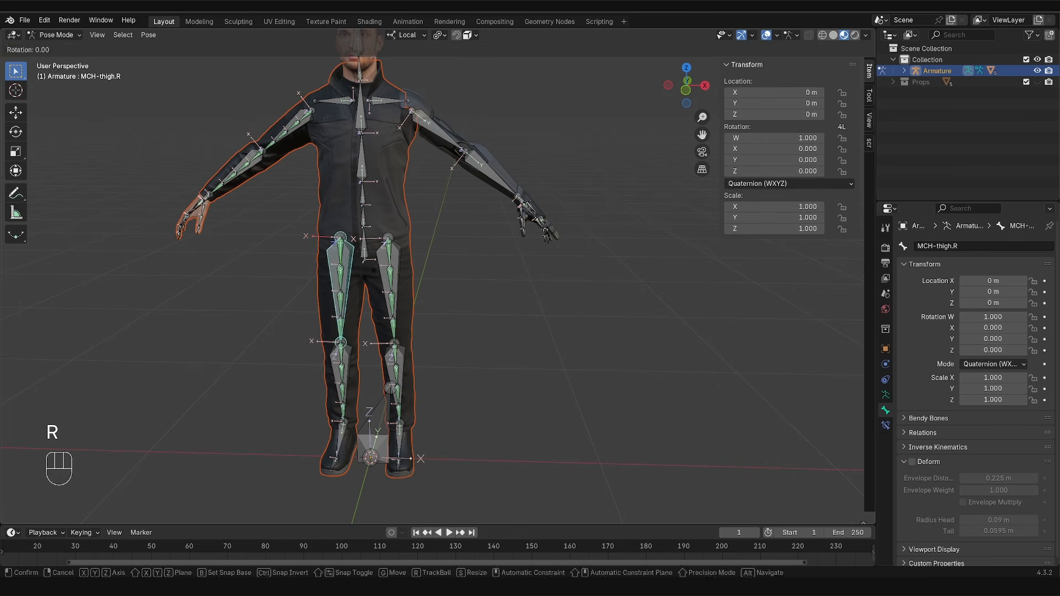
key("r")
key("r")
key("z")
key("z")
right_click(422, 335)
Step: Hide the viewport overlays and test the trouser deformation by twisting MCH-thigh.R about its length, then cancel the rotation
key("z")
left_click(446, 324)
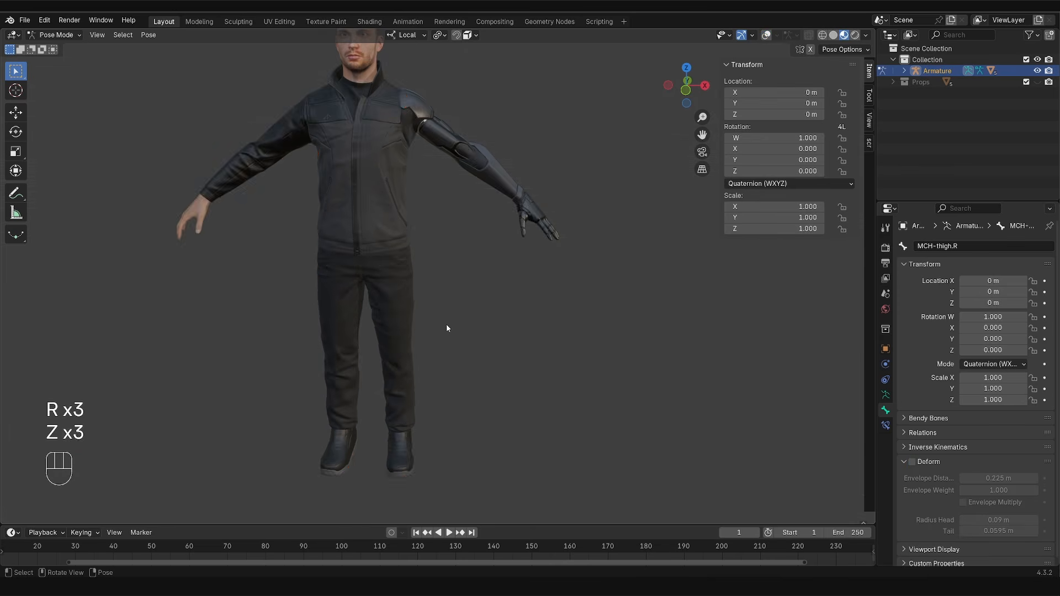
scroll(446, 325, "up", 2)
key("r")
key("z")
key("z")
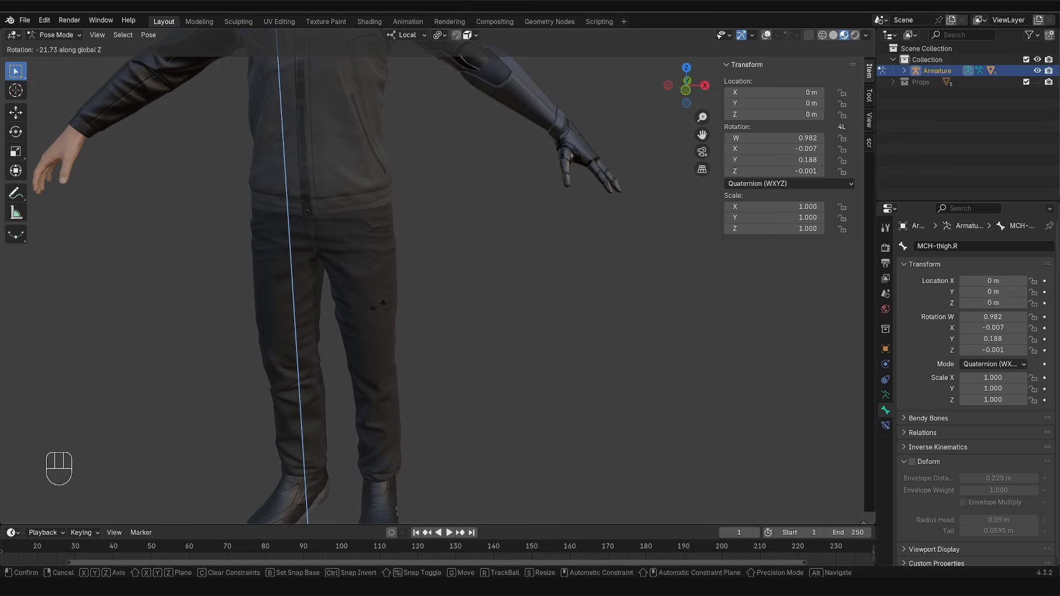
right_click(403, 284)
Step: Return the armature to Object Mode and show the viewport overlays again with the whole character in view
scroll(402, 284, "down", 3)
middle_click_drag(402, 283, 411, 284)
middle_click_drag(411, 283, 411, 330, "shift")
key("Tab")
key("shift+alt+z")
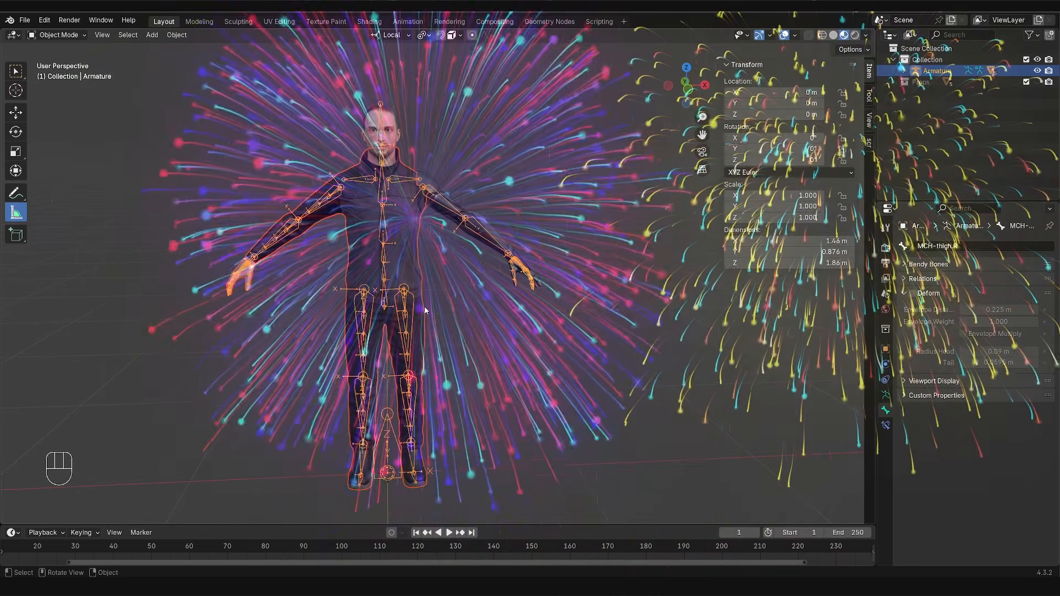
Step: Test the torso's bending by rotating the spine2.001 bone in several directions
key("alt+r")
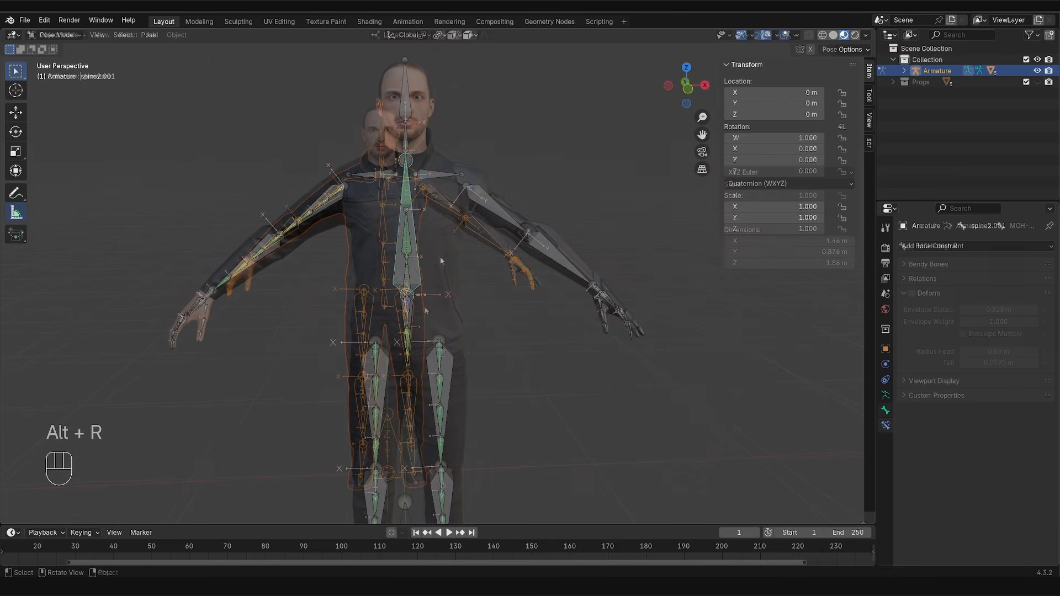
key("r")
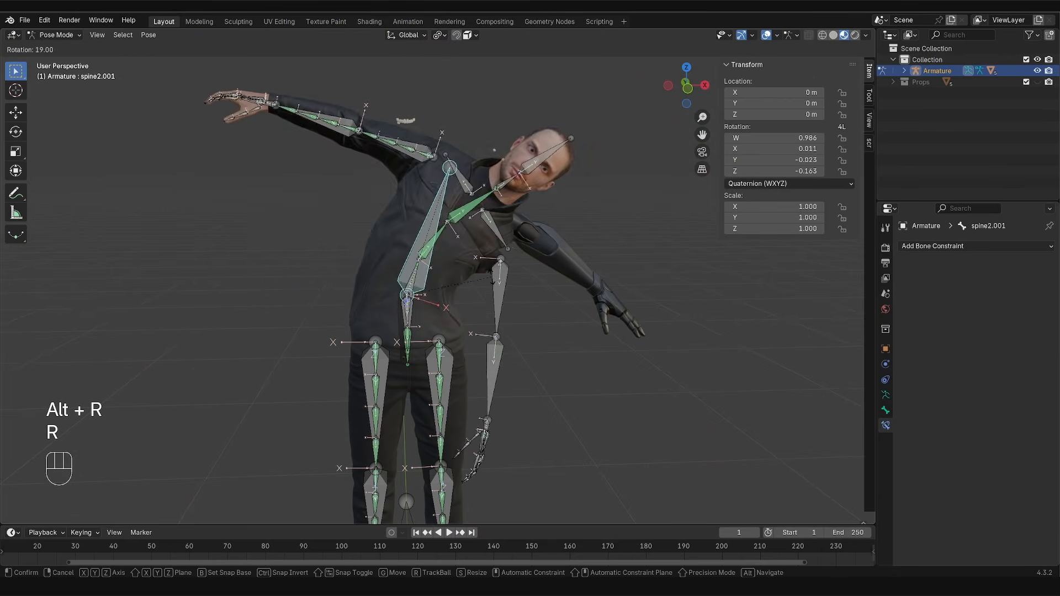
right_click(362, 338)
middle_click_drag(362, 338, 432, 319)
key("r")
right_click(504, 317)
key("r")
key("r")
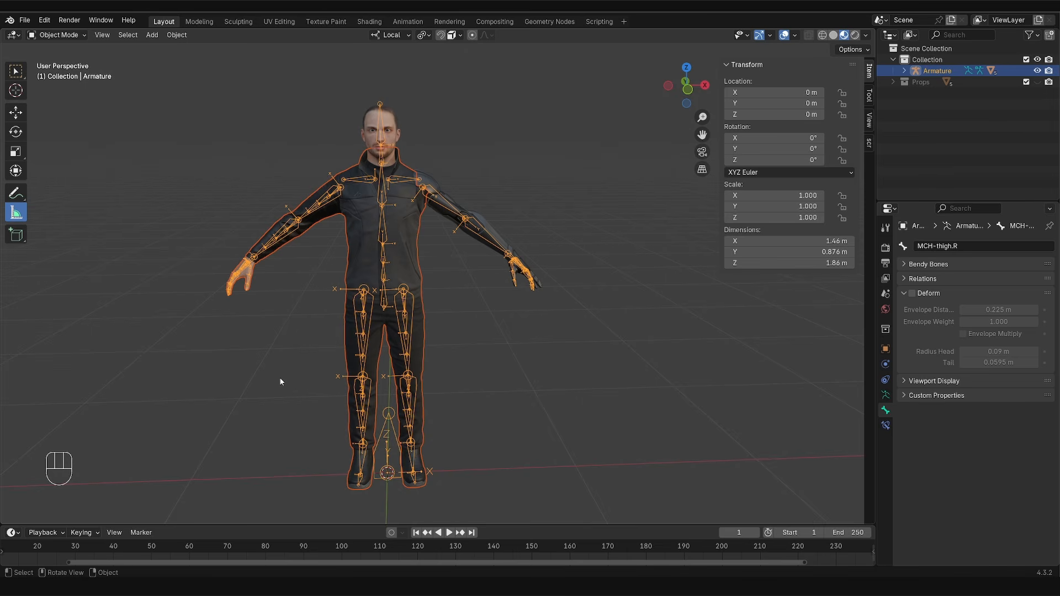
Step: Switch the armature to Edit Mode with the torso bones in view
middle_click_drag(388, 291, 360, 268, "shift")
scroll(336, 285, "up", 2)
key("Tab")
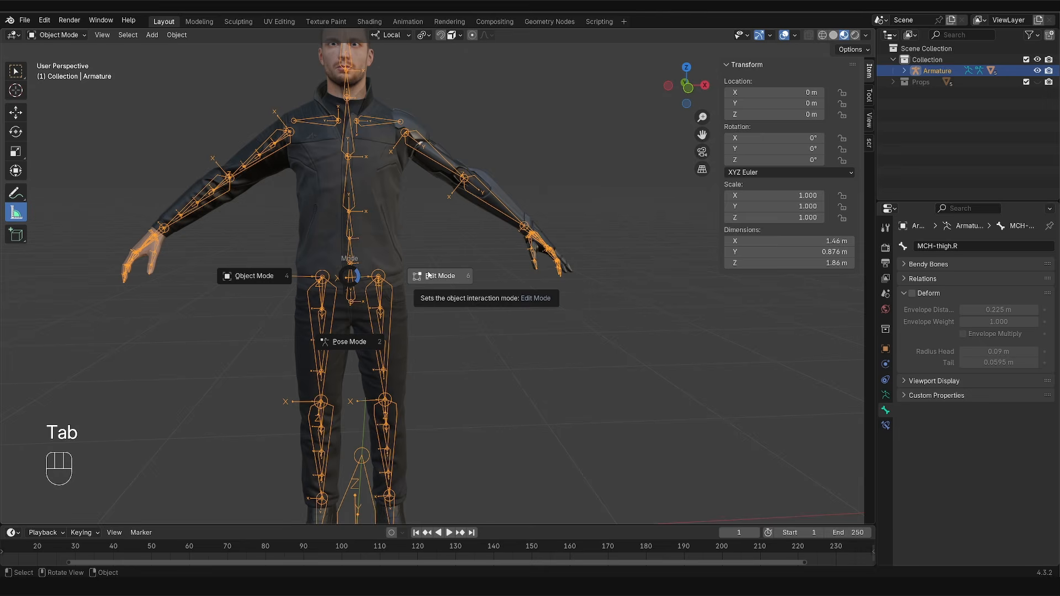
left_click(429, 276)
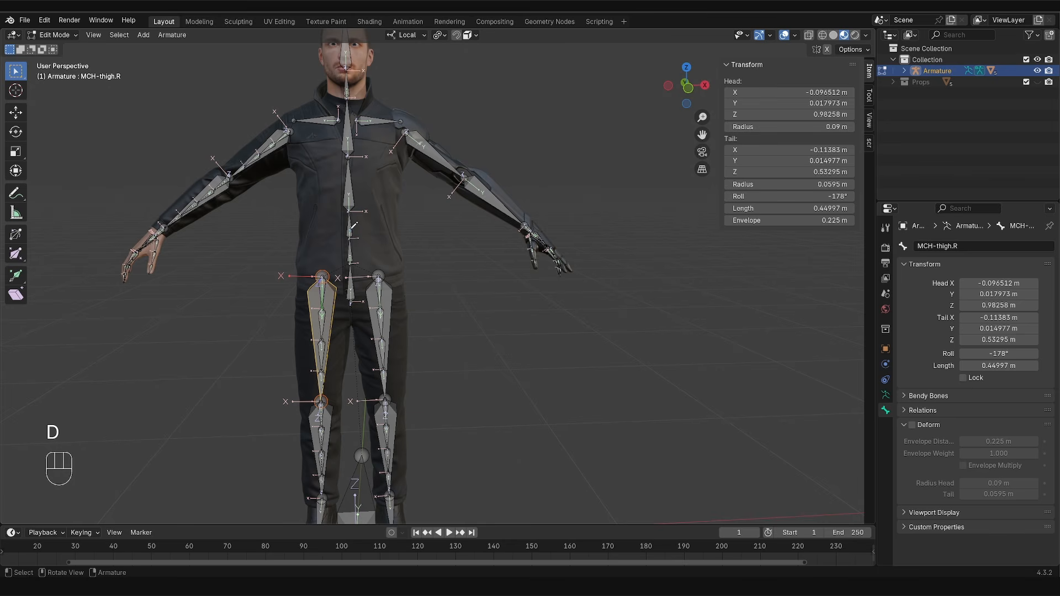
Step: Annotate the torso's bending directions with arrows from the spine in front and side views, then erase the arrows
left_click_drag(350, 229, 410, 127)
mouse_move(350, 229)
left_mouse_down()
mouse_move(317, 144)
mouse_move(300, 130)
mouse_move(315, 131)
left_mouse_up()
left_click_drag(409, 131, 388, 126)
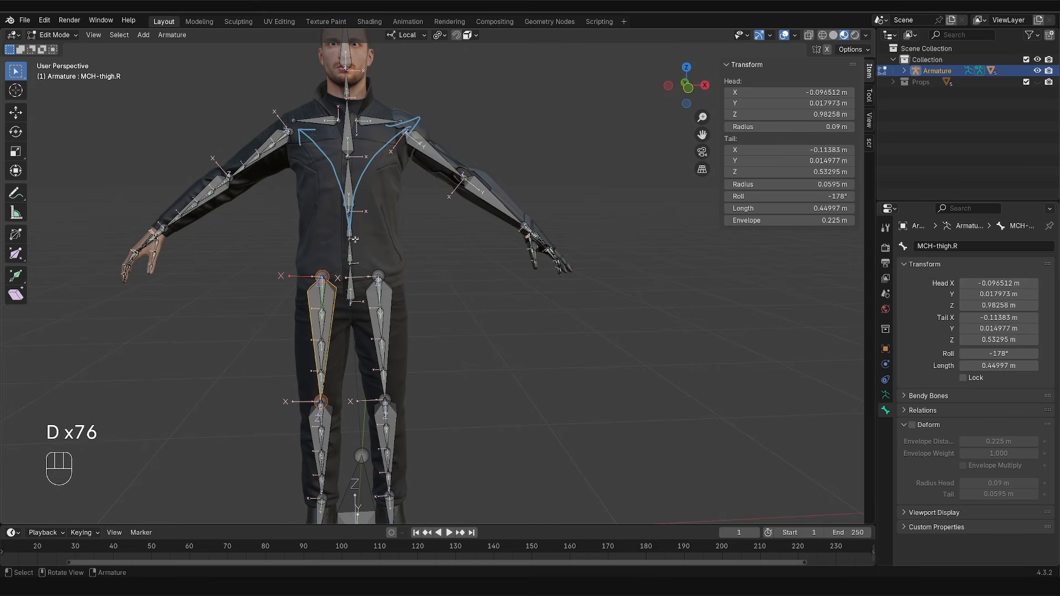
middle_click_drag(354, 239, 323, 242)
mouse_move(326, 238)
left_mouse_down()
mouse_move(235, 161)
mouse_move(235, 176)
left_mouse_up()
left_click_drag(326, 241, 375, 167)
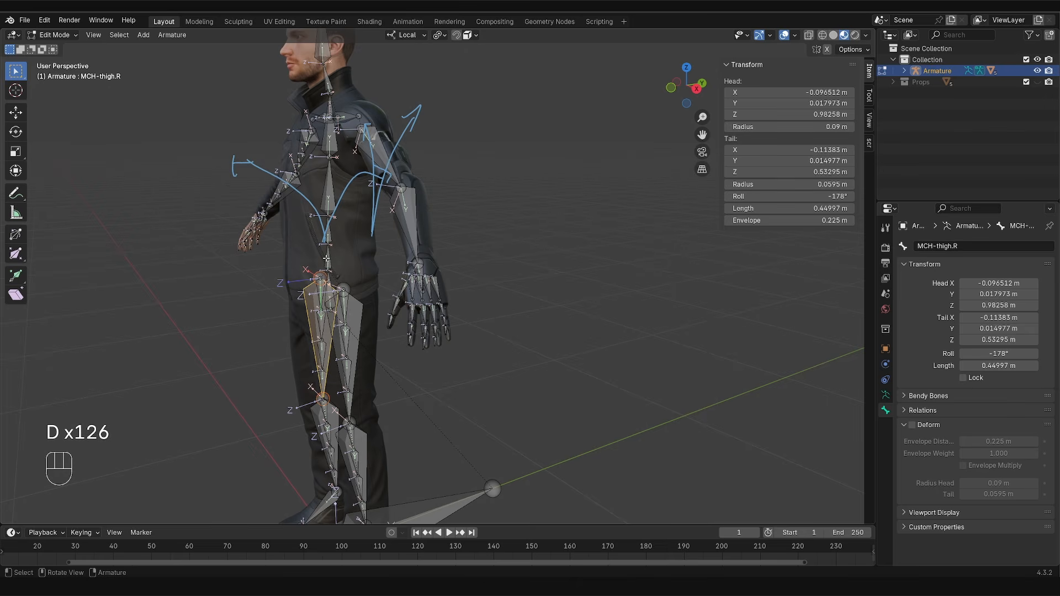
mouse_move(327, 243)
right_mouse_down()
mouse_move(331, 204)
mouse_move(414, 87)
right_mouse_up()
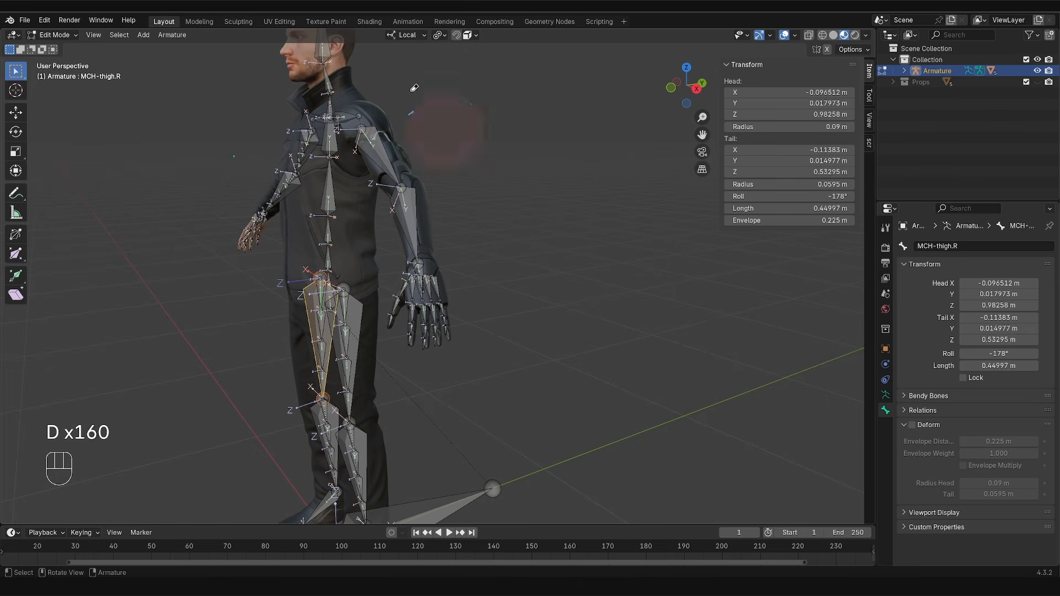
Step: Sketch temporary annotation strokes around both hips in the front view
middle_click_drag(359, 254, 341, 256)
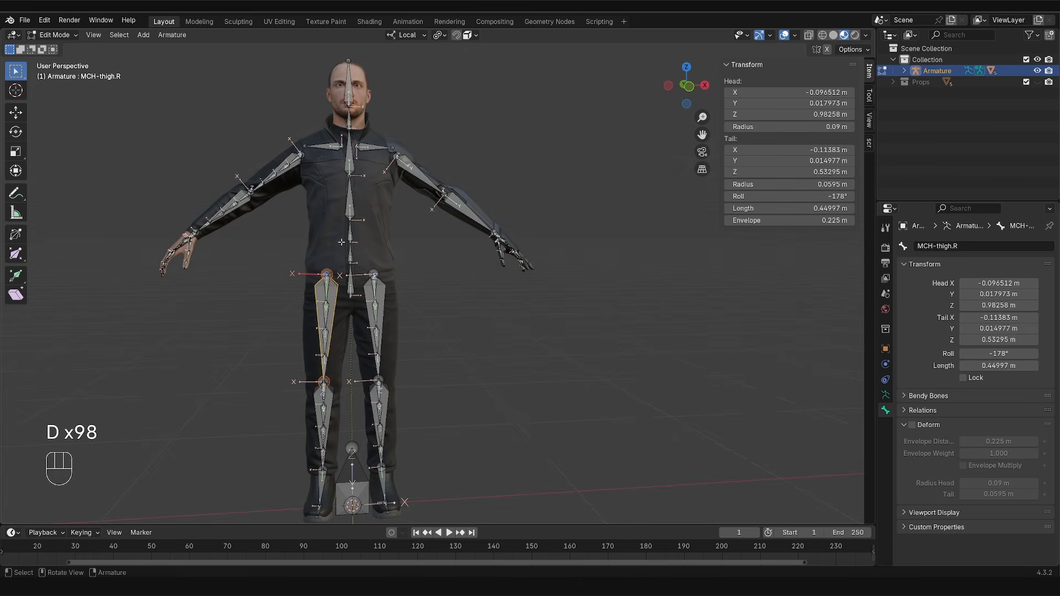
mouse_move(335, 244)
left_mouse_down()
mouse_move(348, 240)
mouse_move(353, 264)
mouse_move(290, 293)
left_mouse_up()
left_click_drag(367, 279, 406, 295)
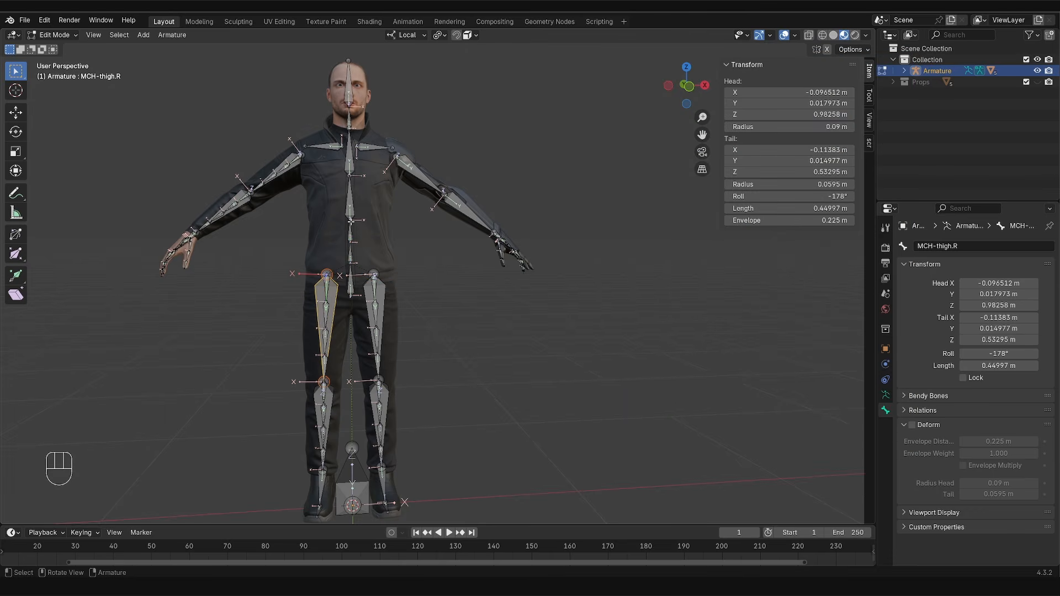
Step: Raise the joint at the spine2 bone's upper end along Z to a height of about 1.247 m
left_click(351, 221)
key("g")
key("z")
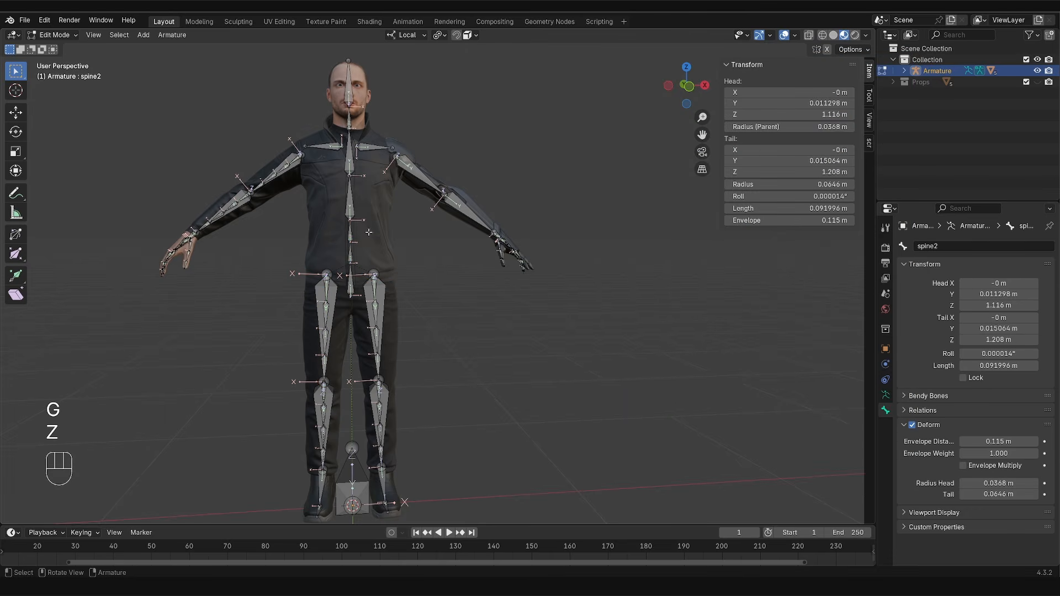
key("g")
key("z")
left_click(368, 224)
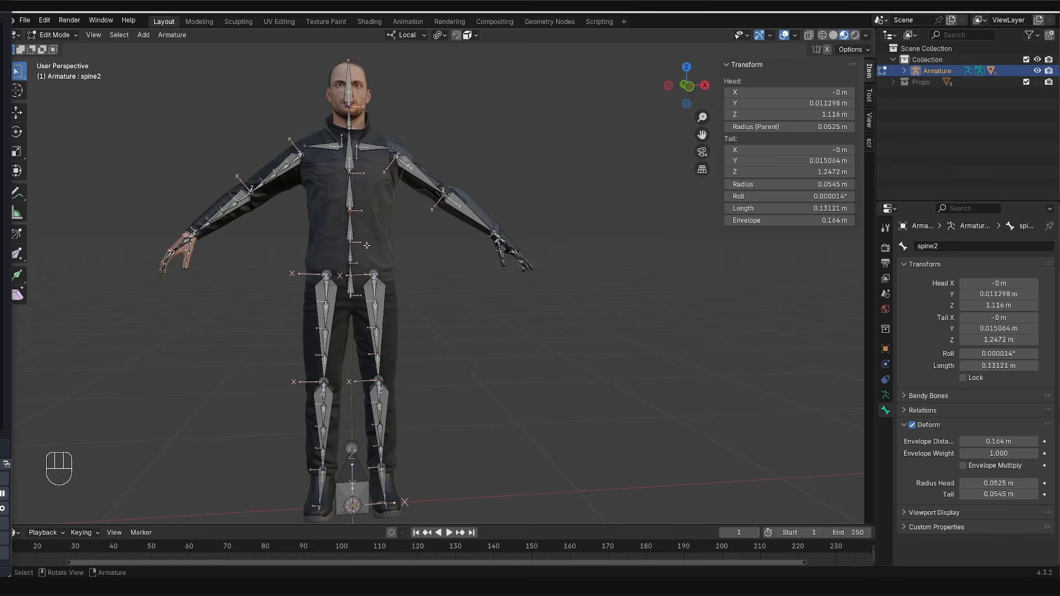
Step: Mark the waist height beside the spine2 bone with annotation strokes, then erase them
key("d")
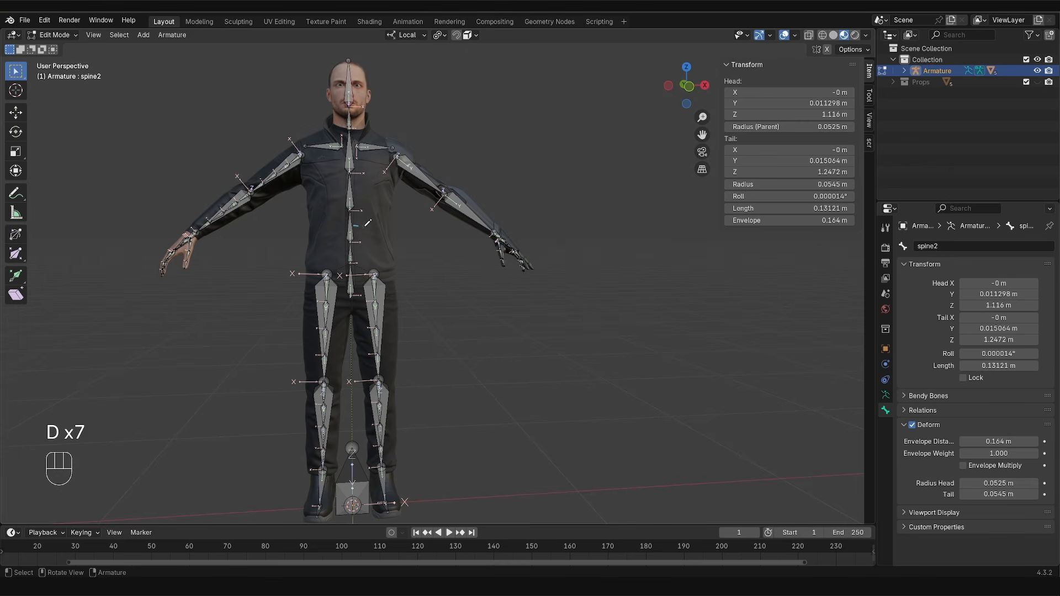
left_click_drag(353, 225, 390, 227)
left_click_drag(315, 225, 340, 226)
key("d")
key("s")
key("d")
right_click_drag(324, 228, 375, 230)
Step: Adjust the spine2 bone's end joints along local Z, placing its head at about 1.128 m and its tail at about 1.252 m
key("g")
key("z")
left_click(351, 250)
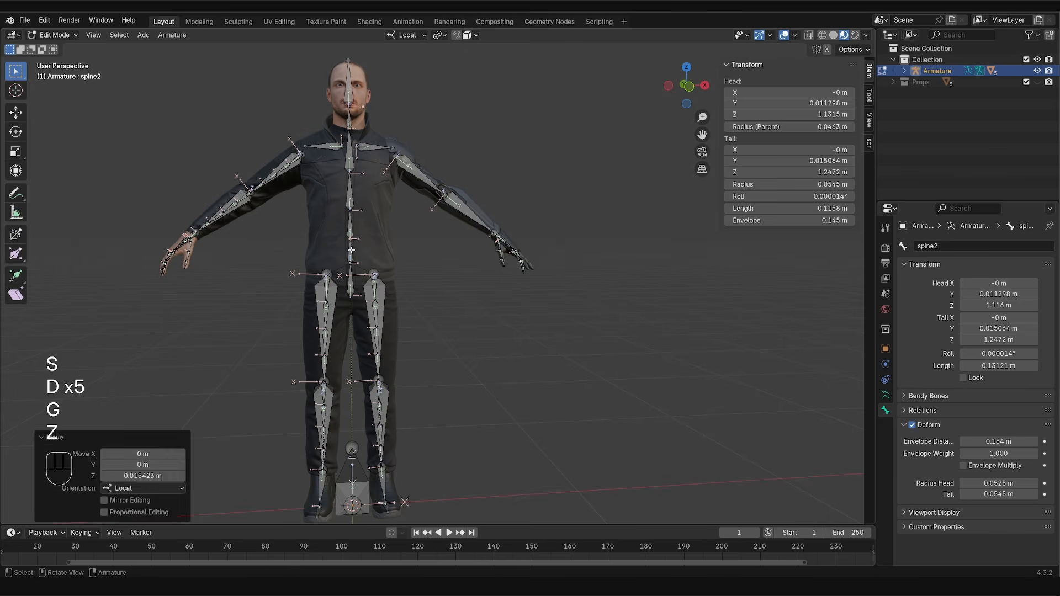
key("g")
key("z")
left_click(359, 246)
key("g")
key("z")
left_click(364, 244)
key("g")
key("z")
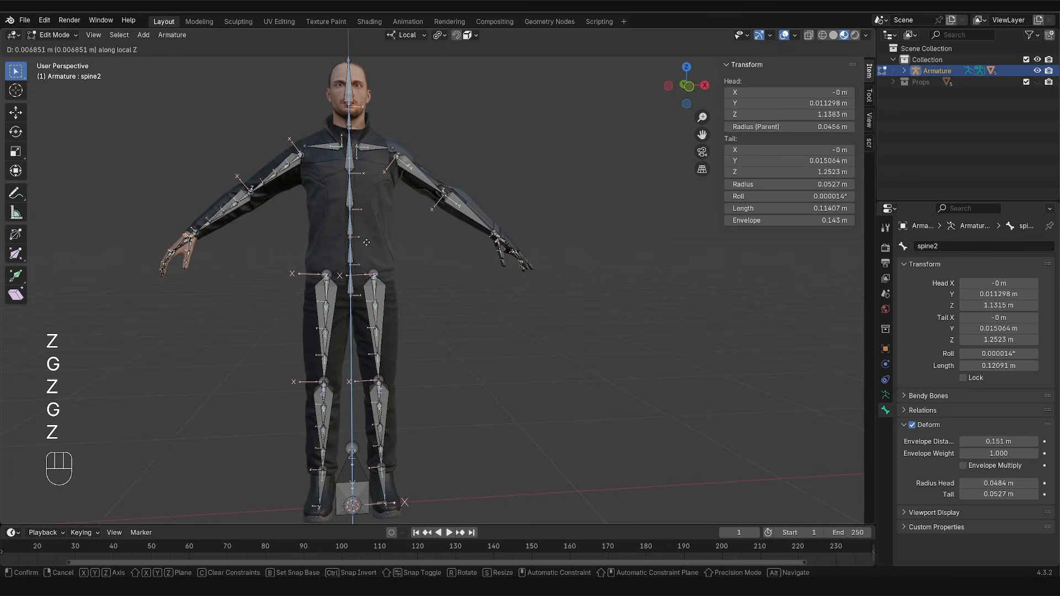
left_click(392, 249)
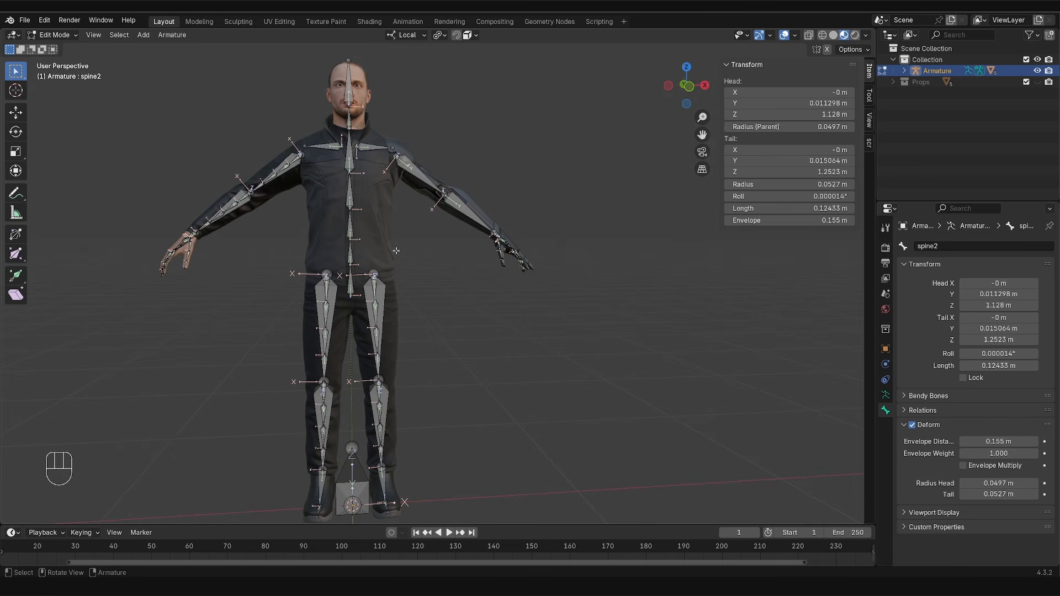
middle_click_drag(303, 373, 290, 313, "shift")
scroll(290, 312, "up", 2)
left_click_drag(326, 162, 325, 161)
key("g")
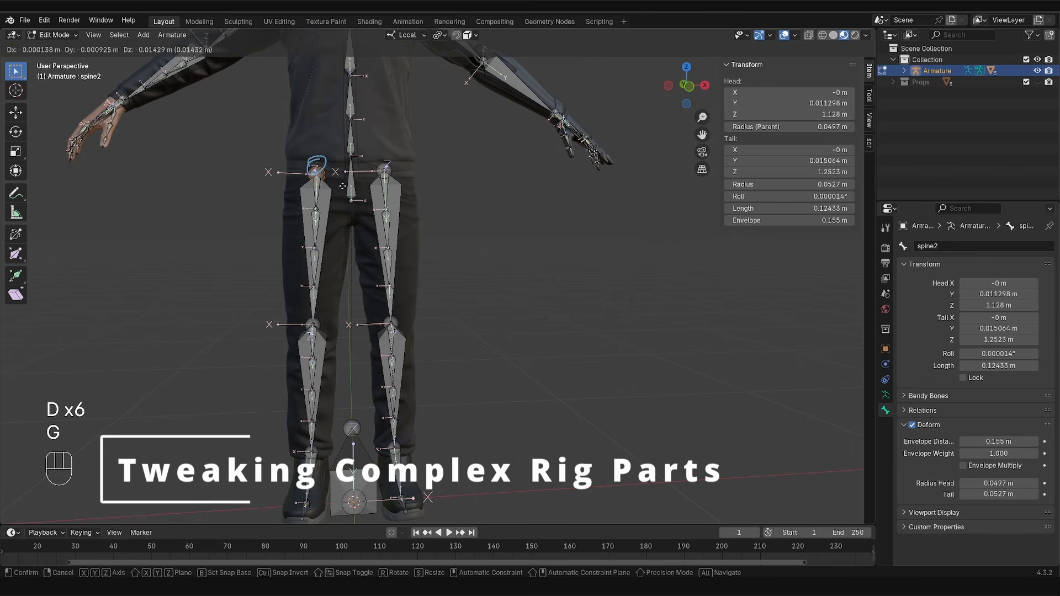
right_click(340, 209)
right_click_drag(315, 161, 325, 175)
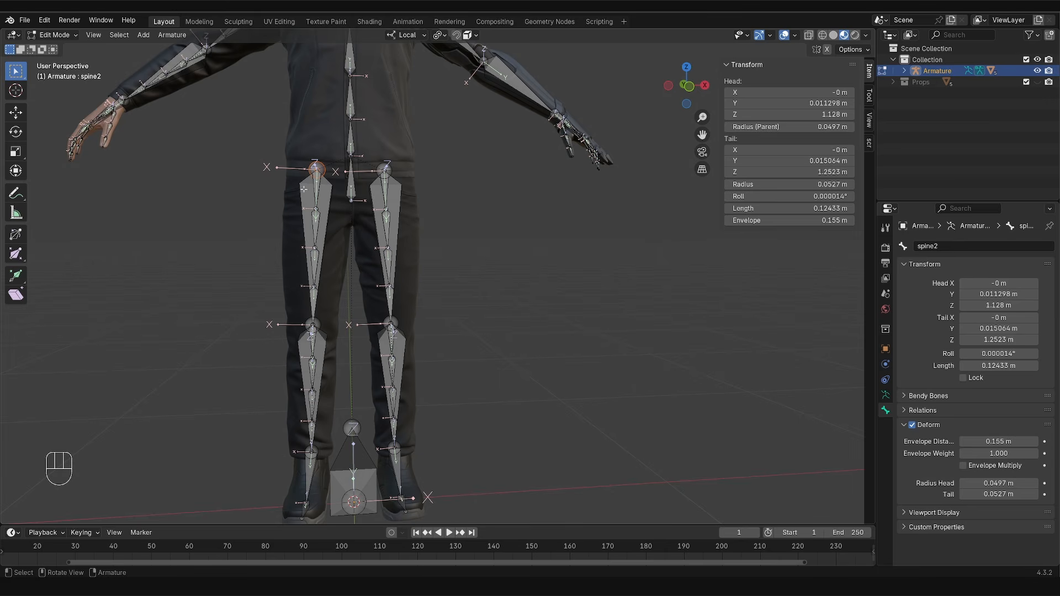
Step: Scale the right thigh bone and its twist bones to about 0.981, using the Bounding Box Center pivot and Global orientation
left_click_drag(276, 152, 312, 213)
left_click_drag(267, 153, 331, 321)
left_click(440, 35)
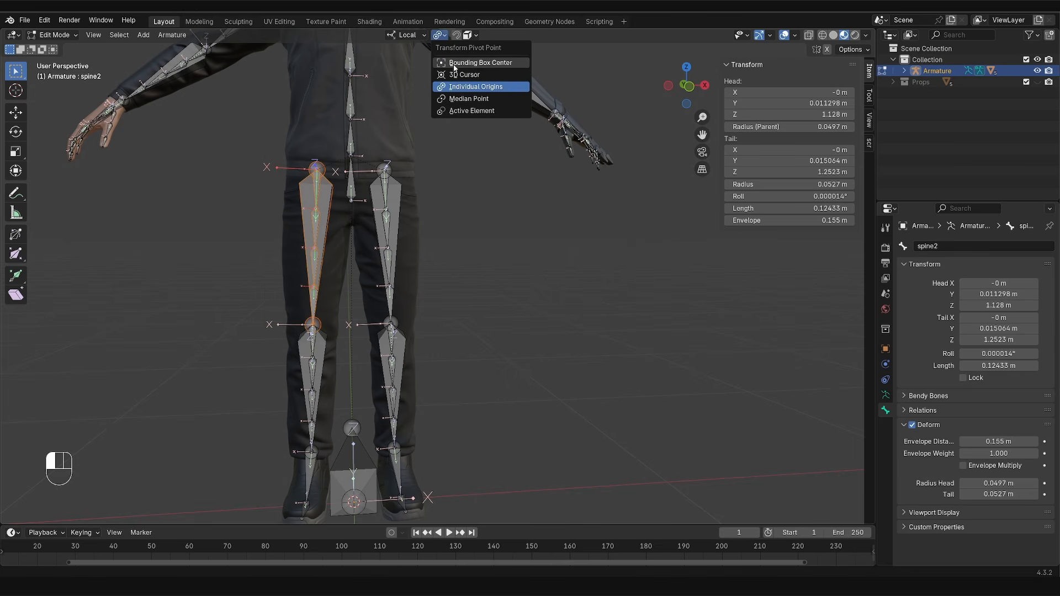
left_click(480, 63)
left_click(407, 35)
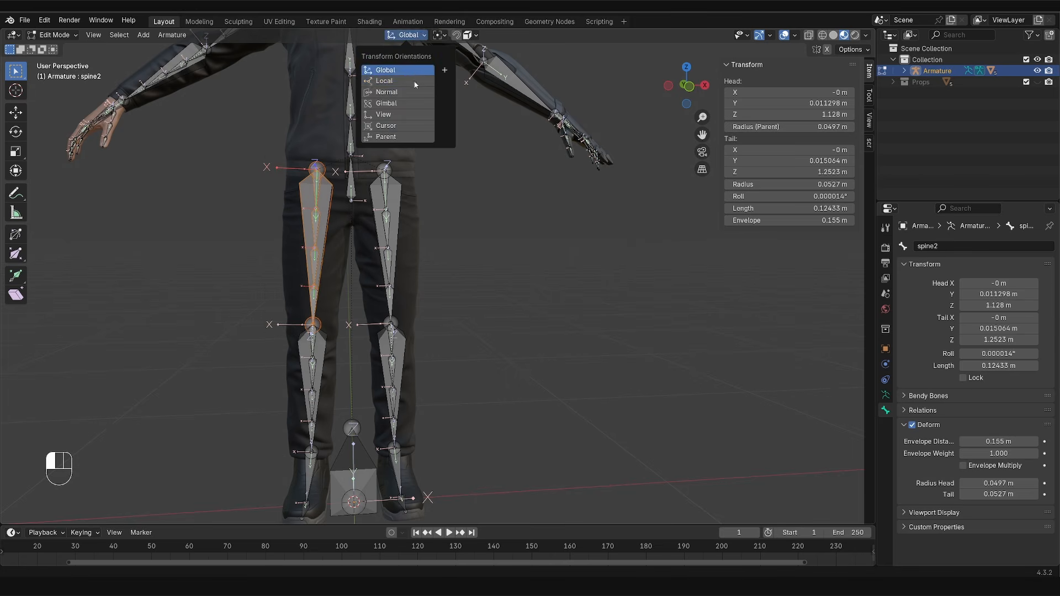
left_click(409, 70)
key("s")
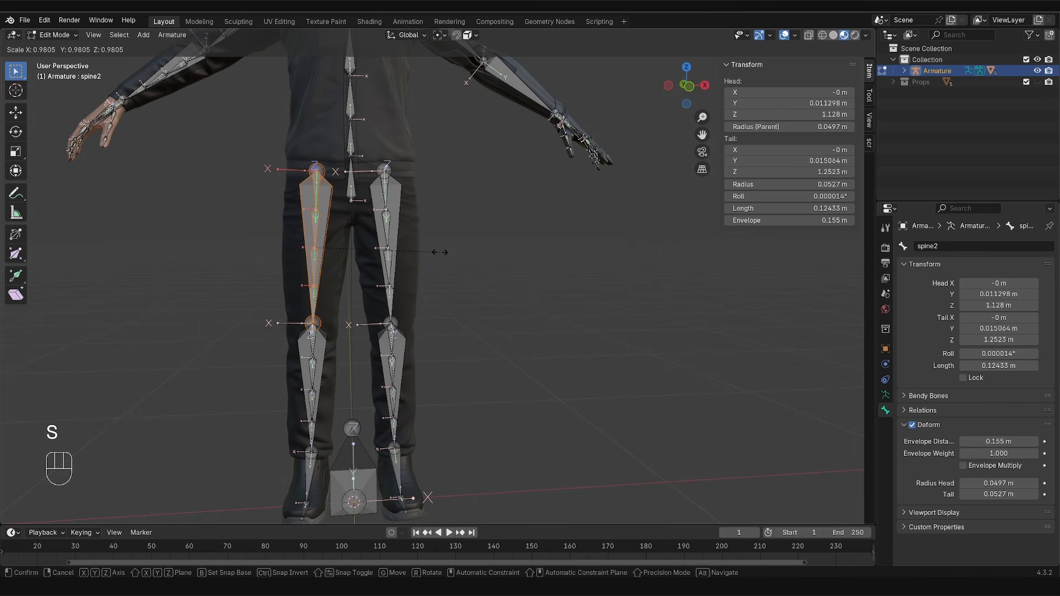
left_click(440, 253)
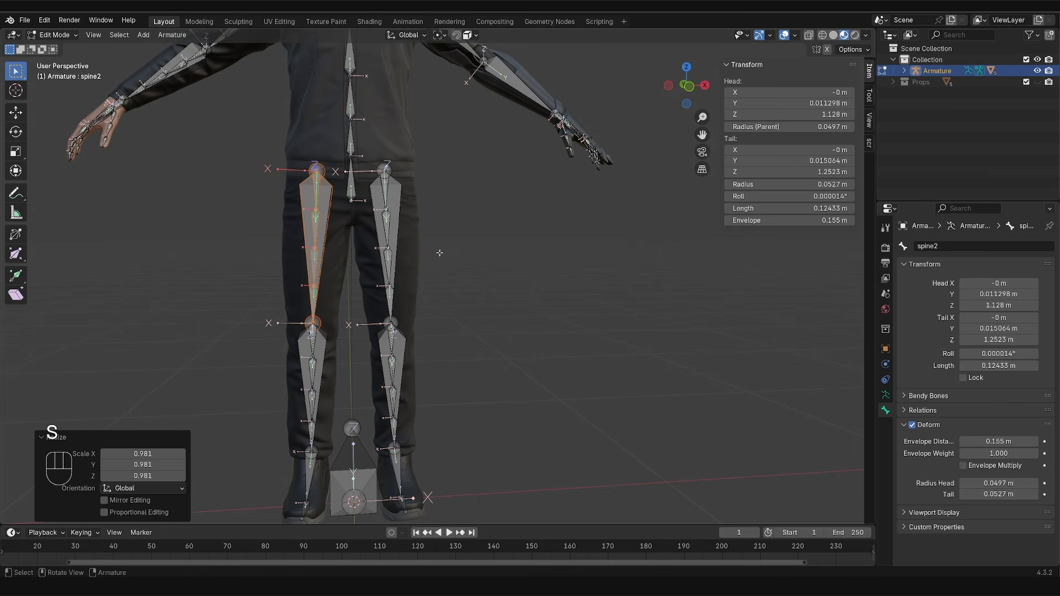
Step: Move the selected right thigh bones about -0.00675 m along global Z
scroll(376, 286, "up", 2)
key("g")
key("g")
key("z")
left_click(373, 291)
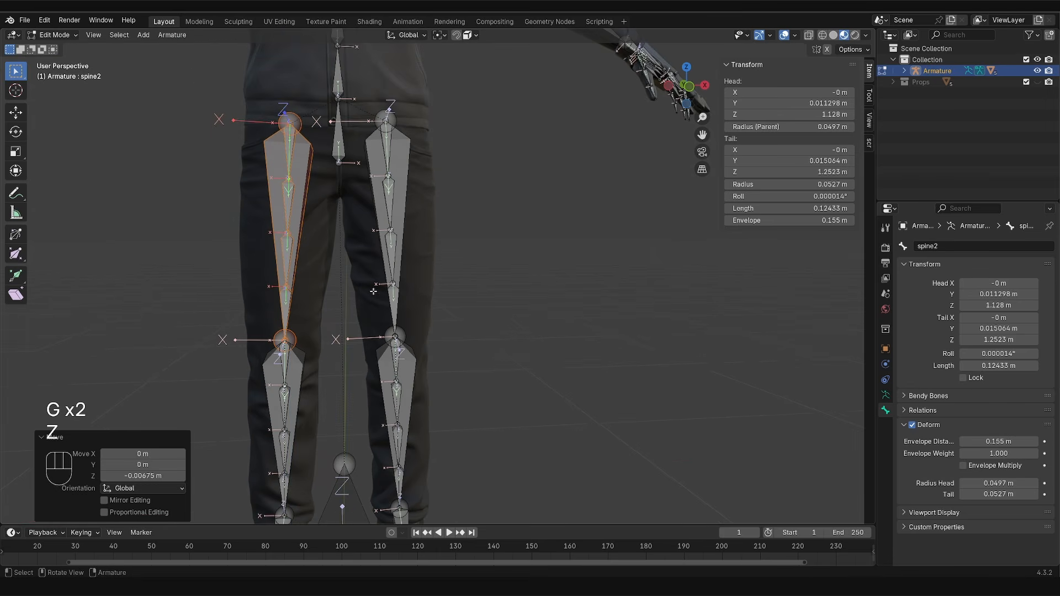
Step: Enable X-axis mirroring for the armature and confirm a zero-distance move of the right thigh bones to match the left side
middle_click_drag(362, 271, 355, 259)
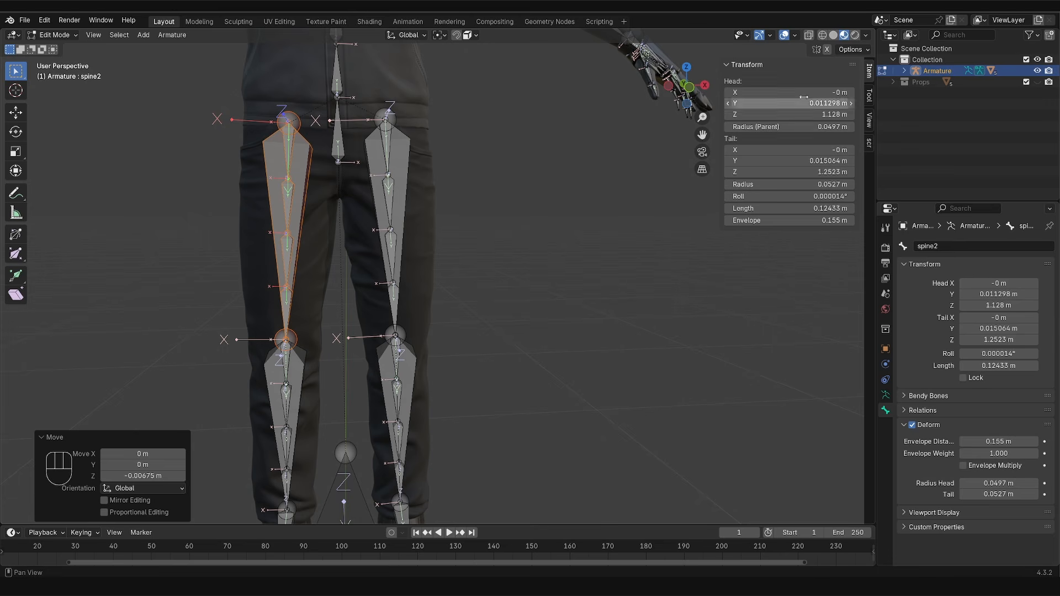
left_click(827, 49)
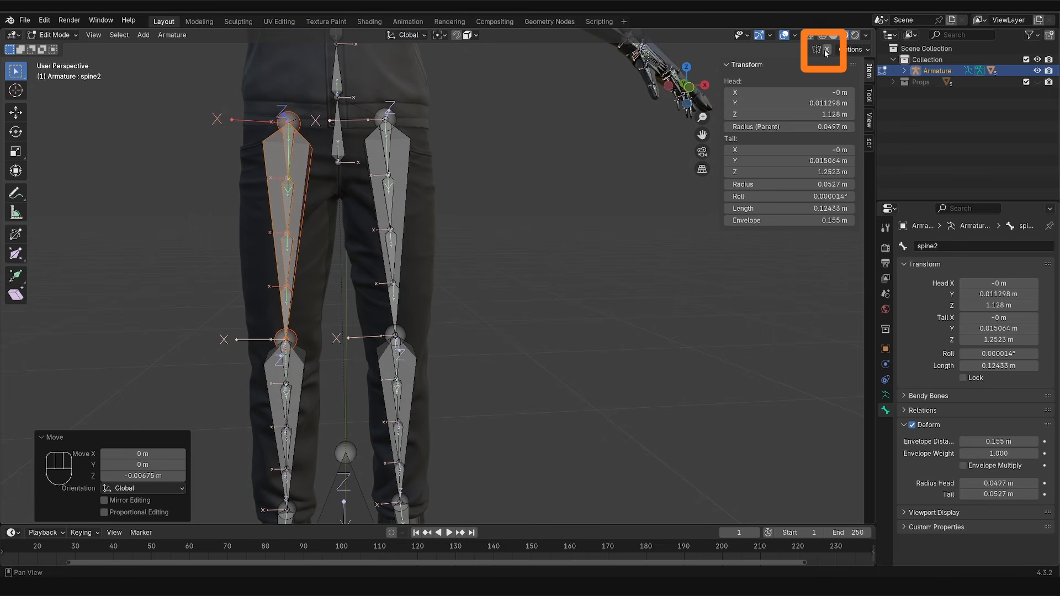
key("g")
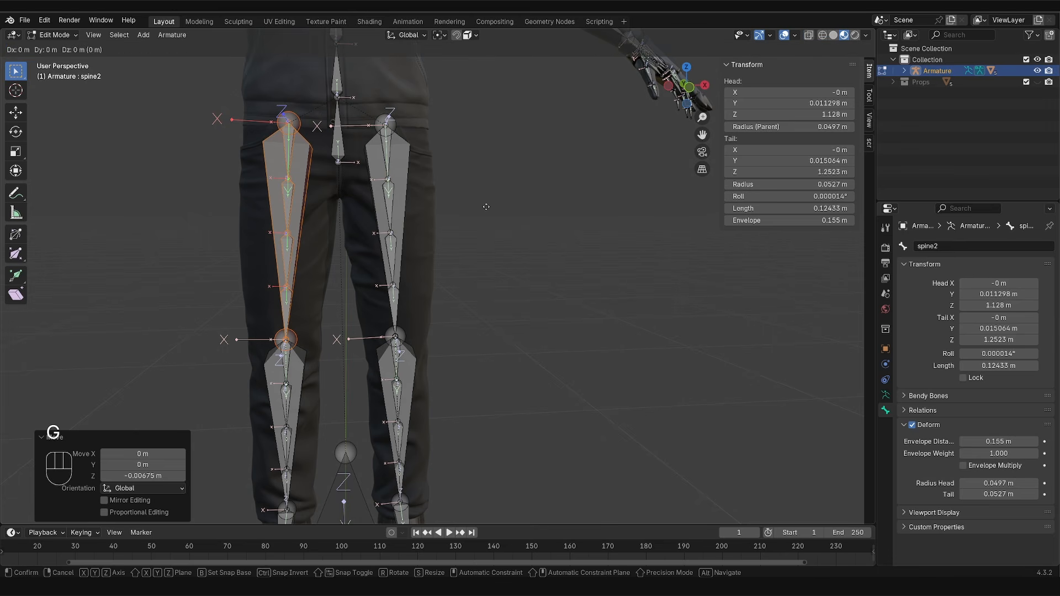
left_click(486, 206)
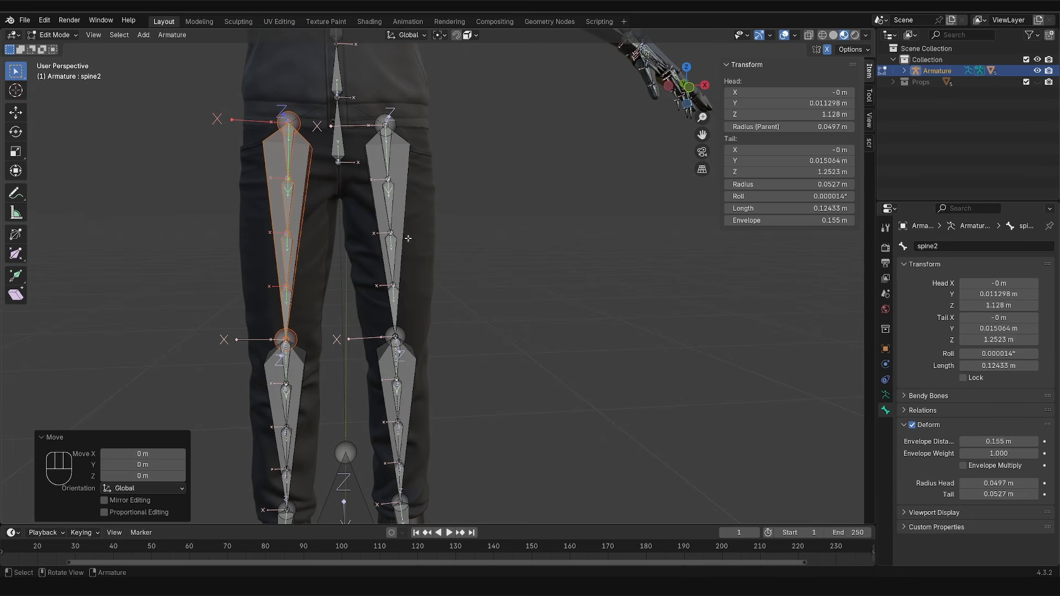
Step: Rotate the right thigh bones about -1.36° in Edit Mode, nudge them slightly with mirroring on, and return to Pose Mode
key("Tab")
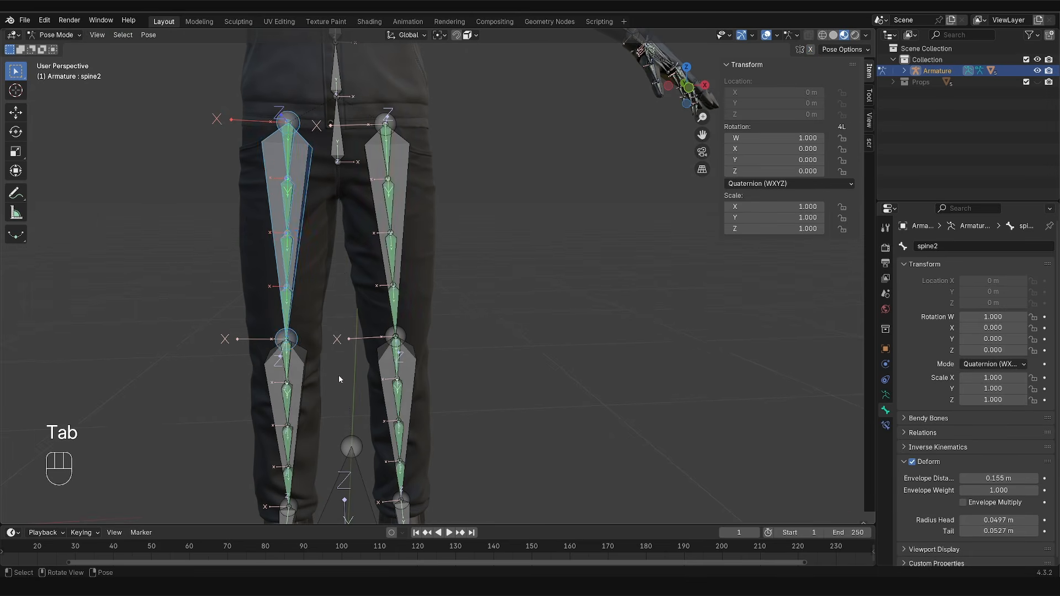
scroll(336, 371, "down", 1)
middle_click_drag(337, 372, 334, 320, "shift")
key("Tab")
key("r")
key("g")
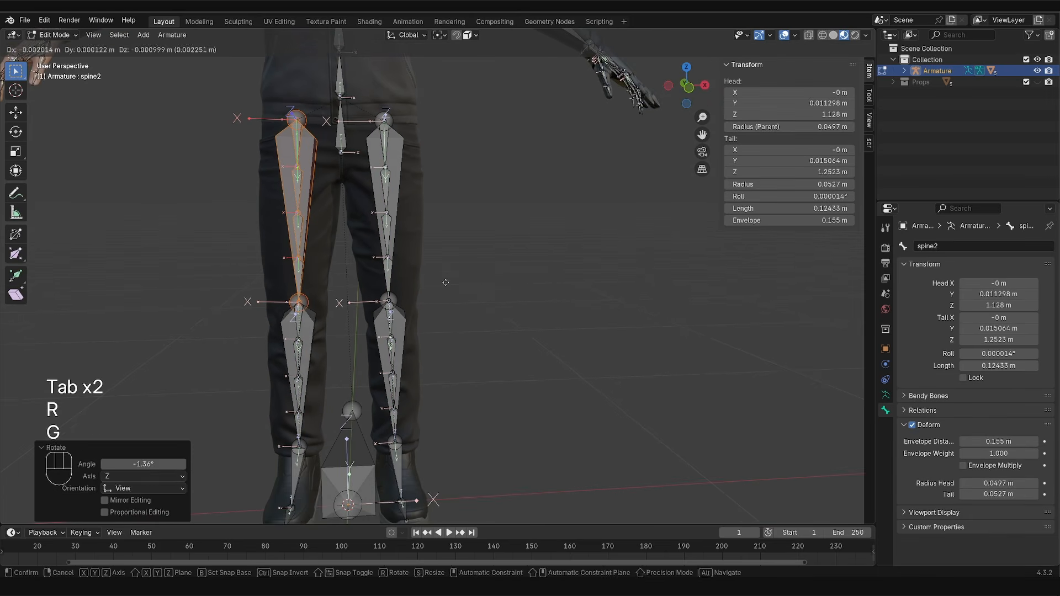
key("Tab")
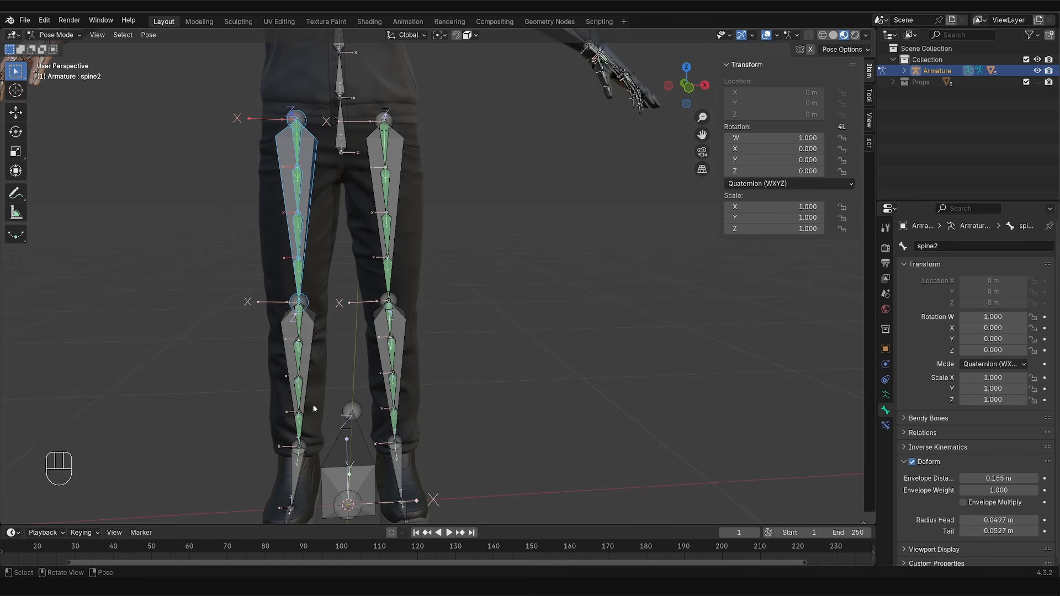
Step: In Edit Mode, scale the right shin bone and its twist bones to 0 along X in Normal orientation
scroll(313, 396, "up", 5)
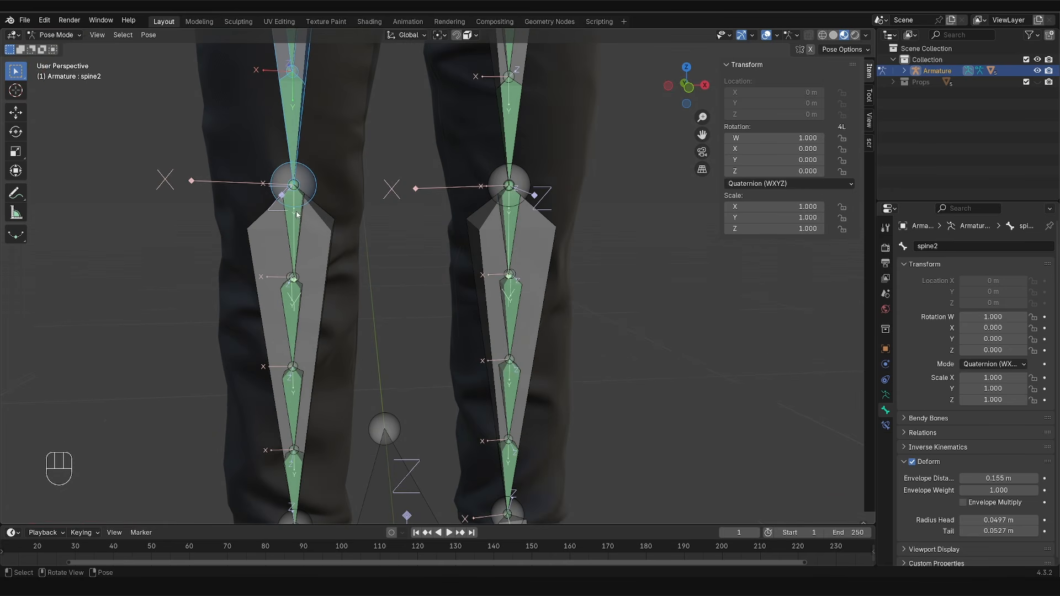
scroll(275, 274, "down", 2)
key("Tab")
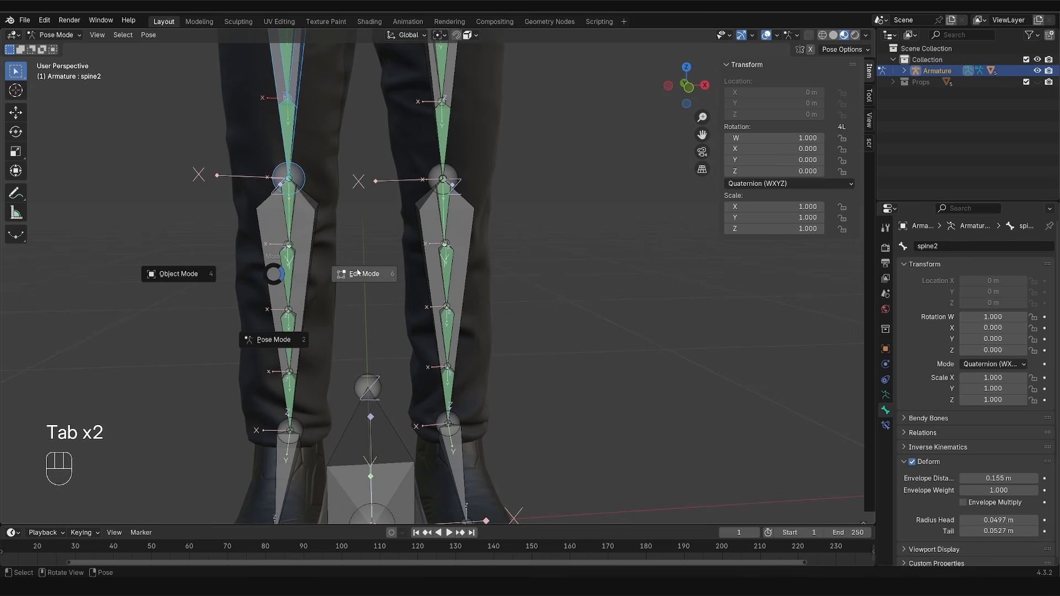
left_click(349, 270)
left_click_drag(214, 159, 334, 451)
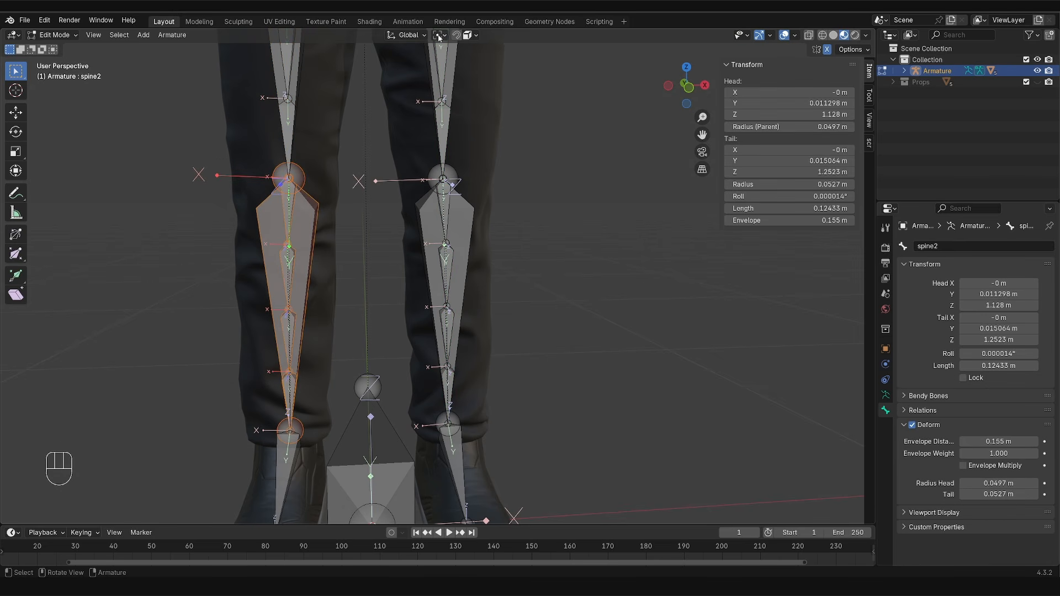
left_click(407, 35)
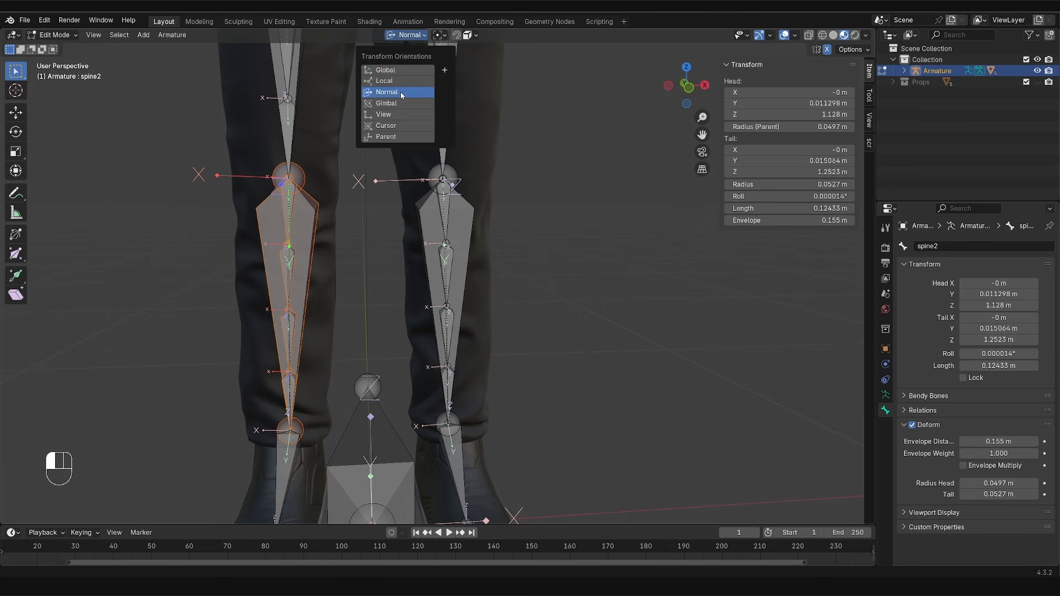
left_click(400, 91)
left_click(15, 151)
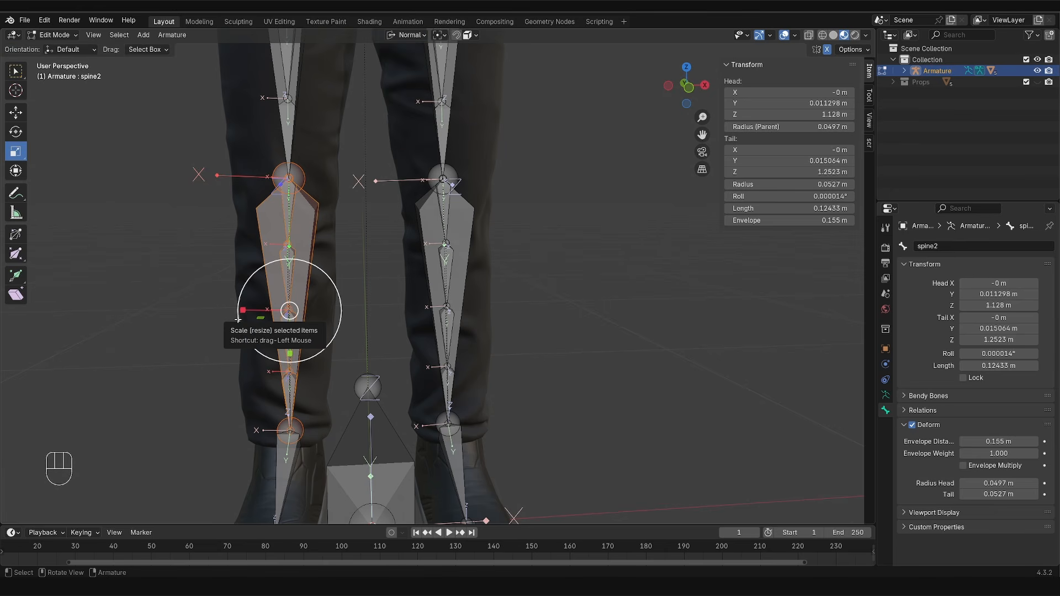
left_click_drag(237, 320, 257, 313)
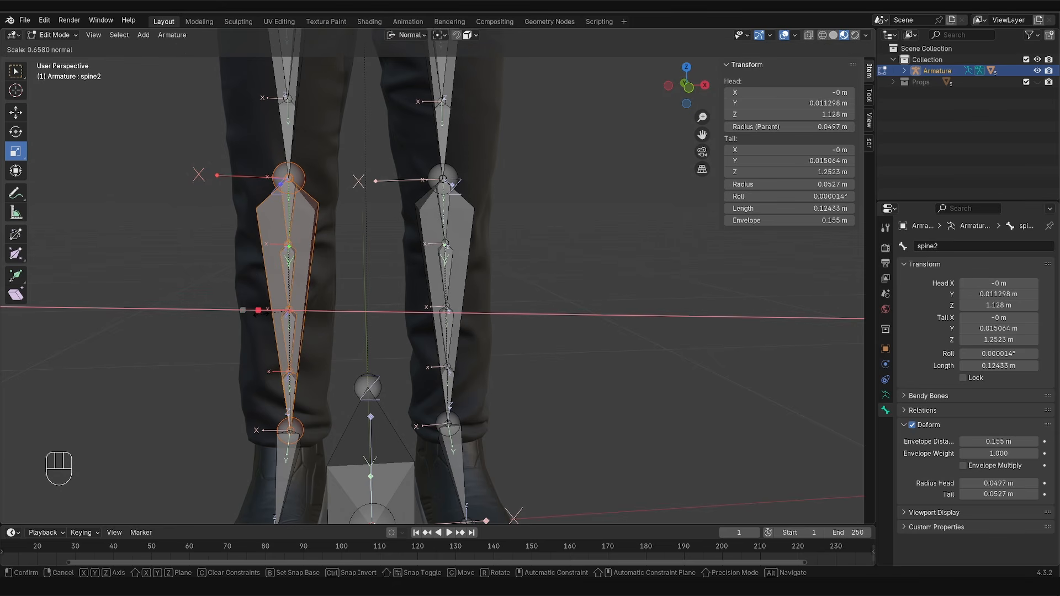
key("KP_0")
left_click(261, 313)
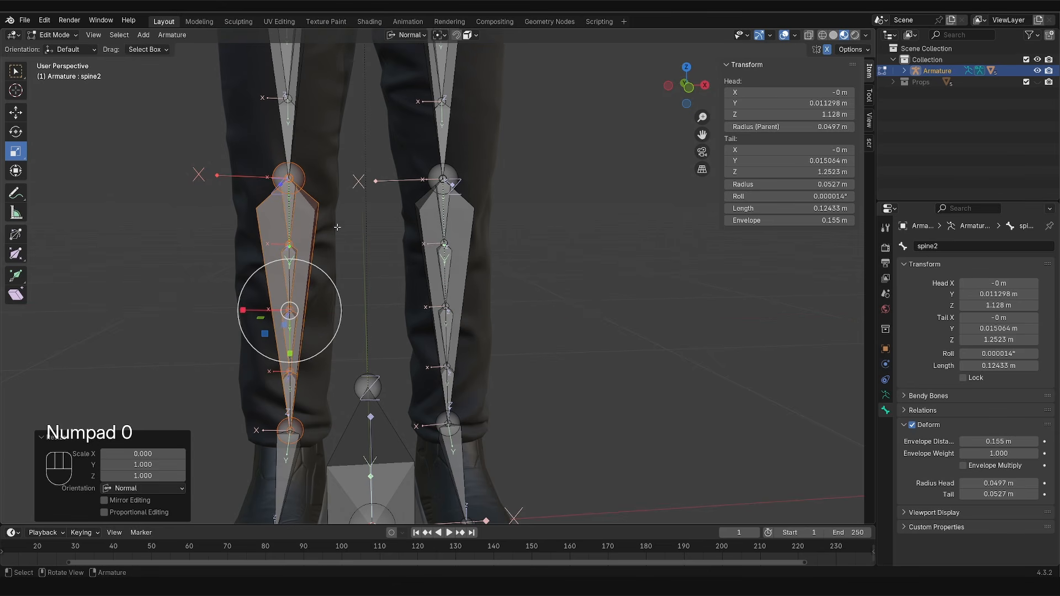
Step: Scale the selected right shin bones to 0 along Z in Normal orientation
middle_click_drag(337, 227, 226, 202)
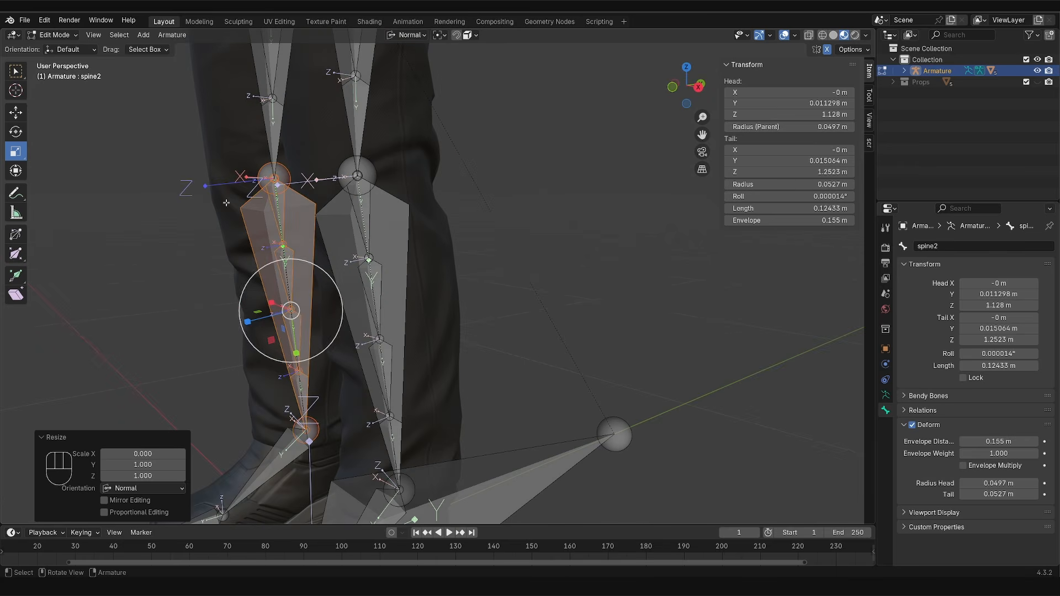
key("s")
key("z")
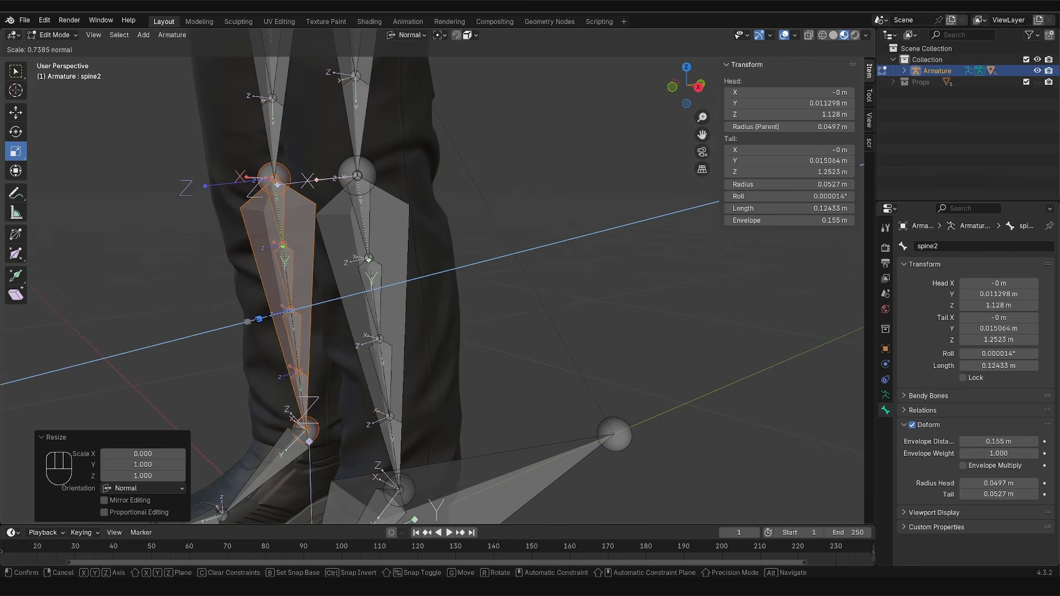
key("KP_0")
left_click(261, 319)
Step: Select the right thigh bone with its twist bones and scale them to 0 along X in Normal orientation
scroll(307, 190, "down", 2)
middle_click_drag(306, 190, 362, 192)
middle_click_drag(265, 191, 294, 334, "shift")
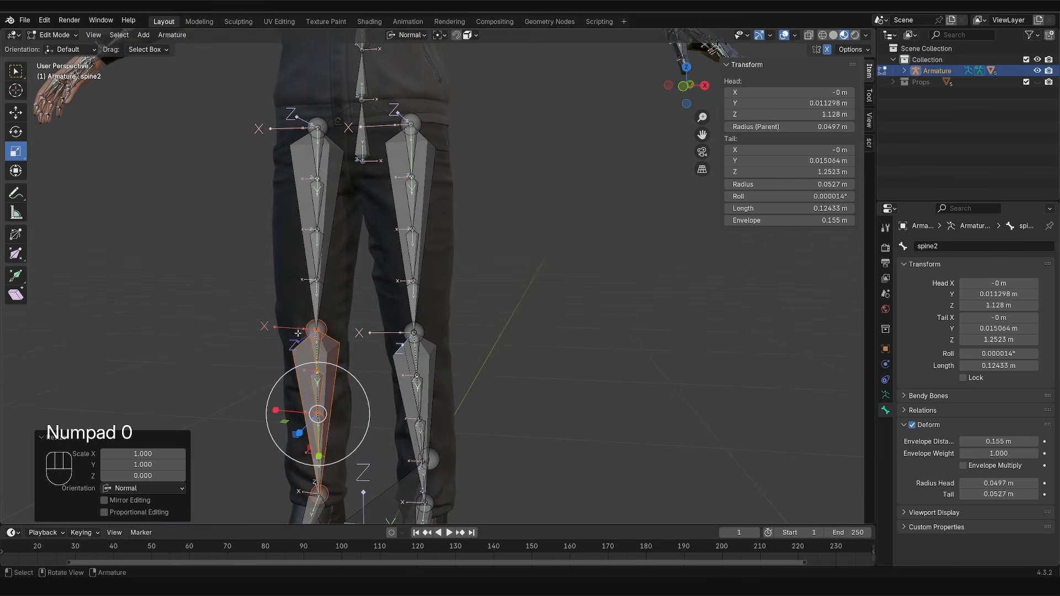
left_click_drag(293, 335, 336, 113)
middle_click_drag(309, 166, 283, 230)
left_click_drag(282, 229, 281, 230)
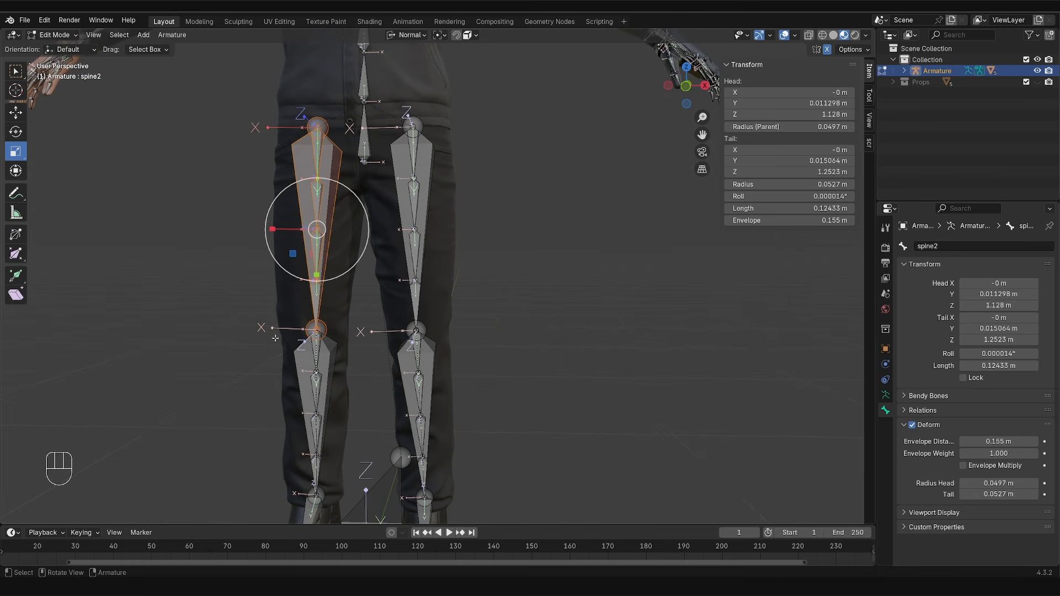
left_click_drag(290, 347, 349, 315, "shift")
scroll(317, 351, "up", 1)
key("KP_0")
left_click_drag(279, 205, 279, 205)
Step: Scale the right thigh bones to 0 along Z in Normal orientation and return to Pose Mode
middle_click_drag(351, 203, 280, 208)
left_click_drag(285, 209, 284, 209)
key("KP_0")
key("Tab")
scroll(380, 288, "down", 6)
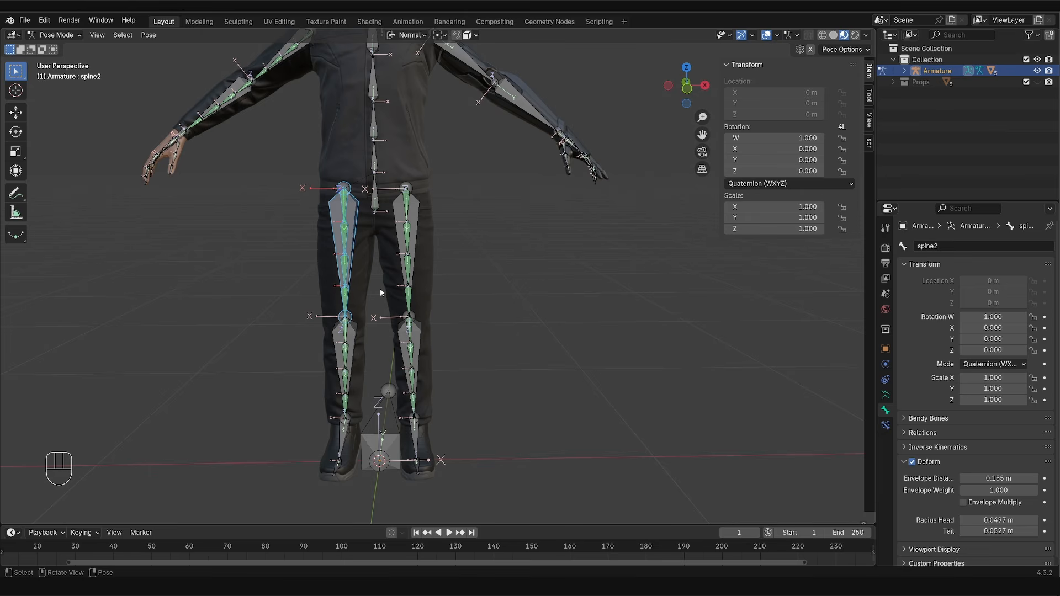
Step: Sketch temporary annotation strokes beside the spine1 and pelvis bones at the lower torso
scroll(383, 353, "down", 3)
scroll(381, 356, "up", 5)
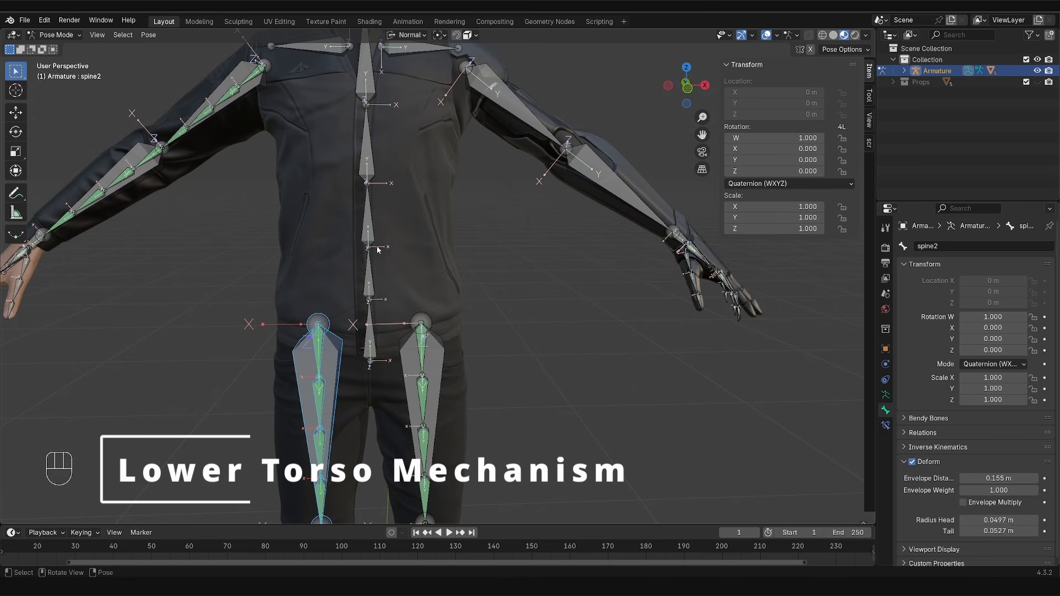
mouse_move(381, 250)
left_mouse_down()
mouse_move(393, 359)
mouse_move(397, 344)
left_mouse_up()
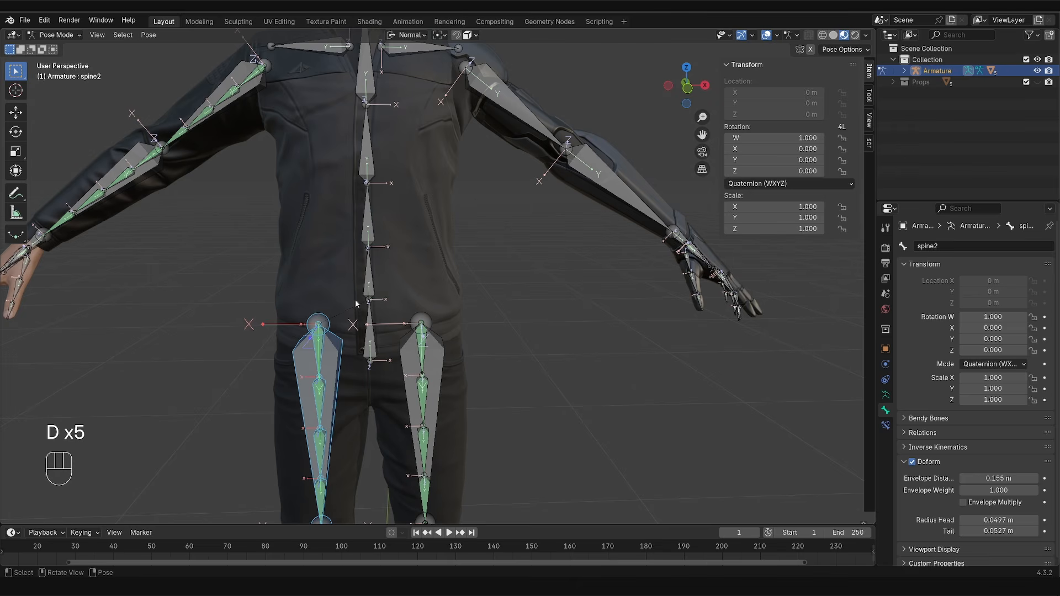
Step: In Edit Mode, switch the direction of the spine1 and pelvis bones so they point downward
key("Tab")
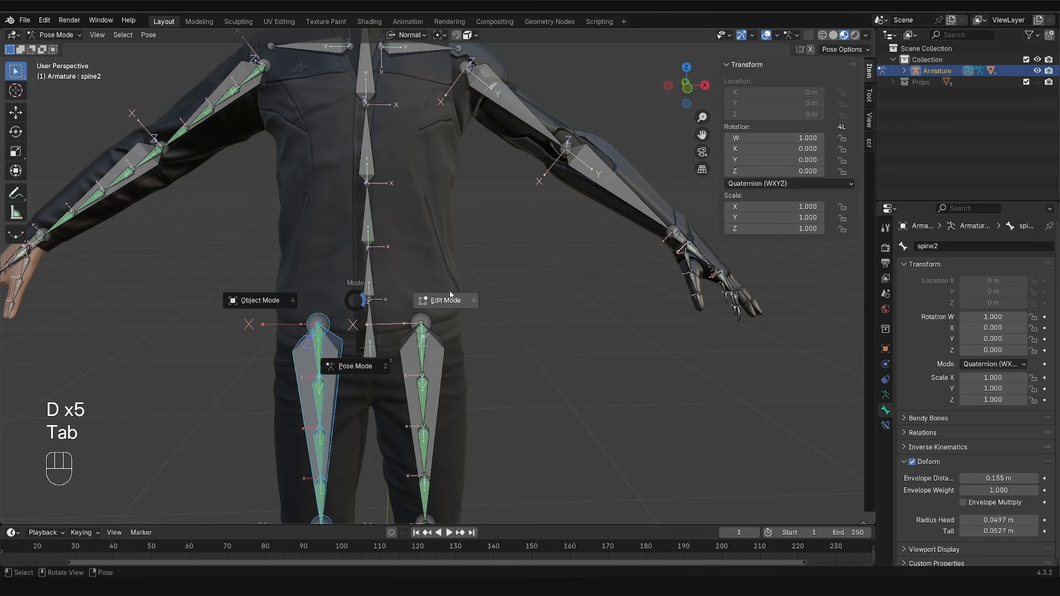
left_click(451, 297)
left_click(367, 303)
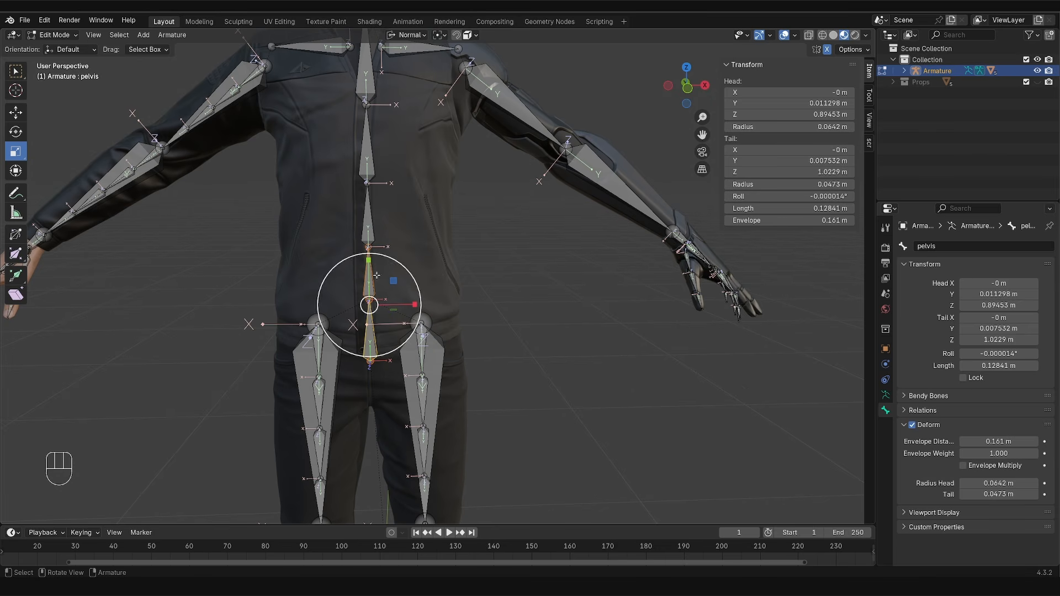
key("alt+f")
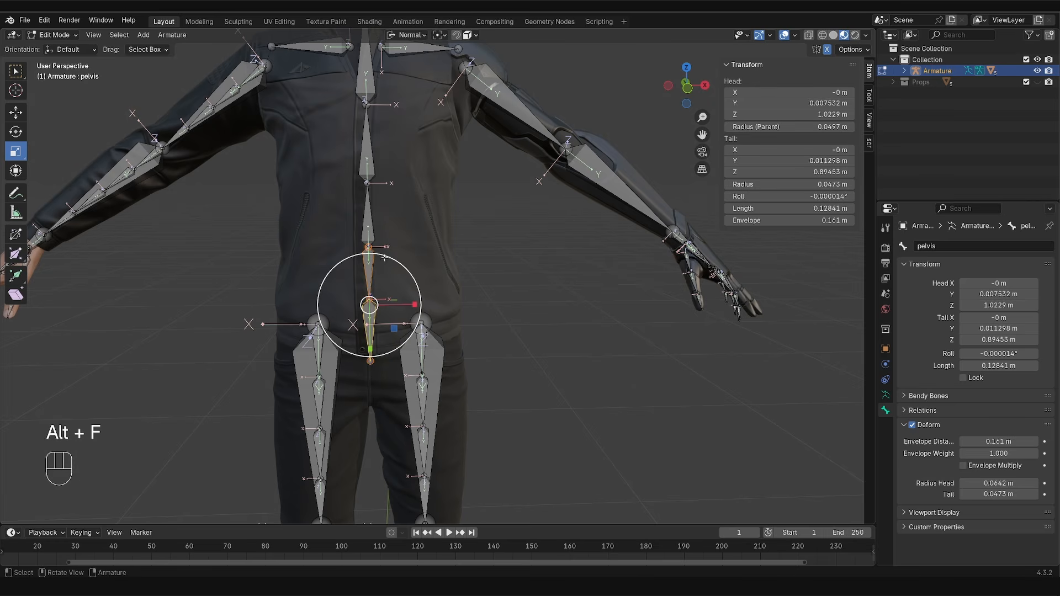
Step: Test-rotate the spine1 bone in Pose Mode and cancel the rotation
key("Tab")
left_click(365, 264)
key("r")
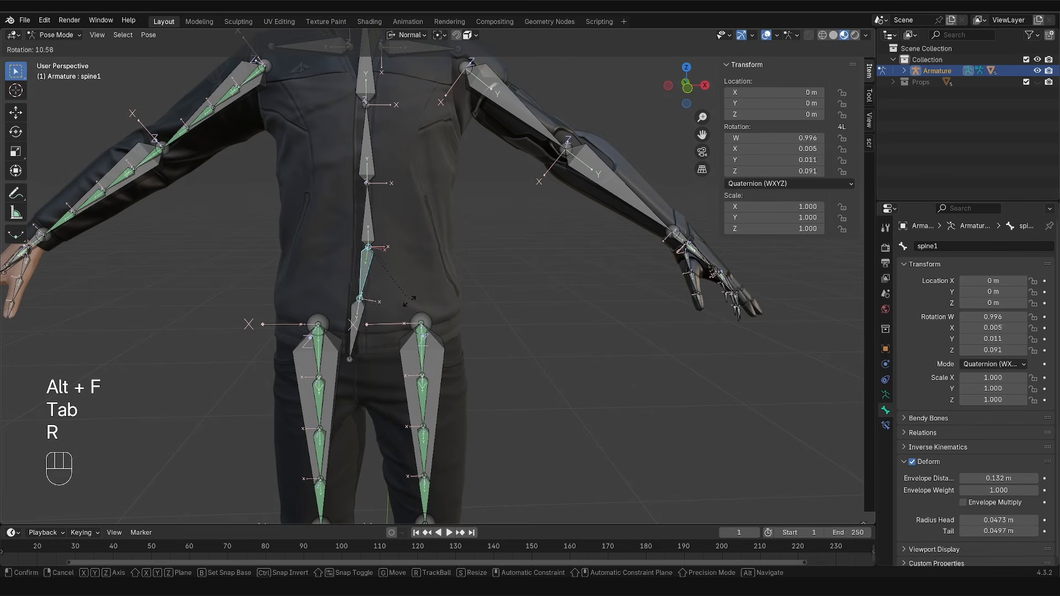
right_click(410, 301)
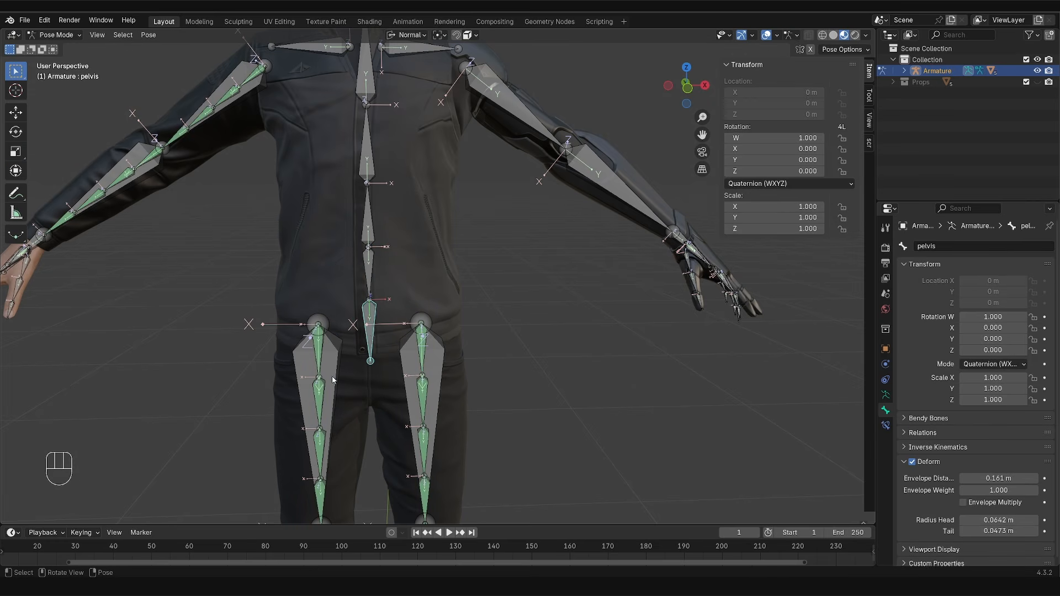
Step: Sketch annotation strokes linking both thighs to the pelvis bone, then erase them
key("d")
left_click_drag(332, 365, 365, 333)
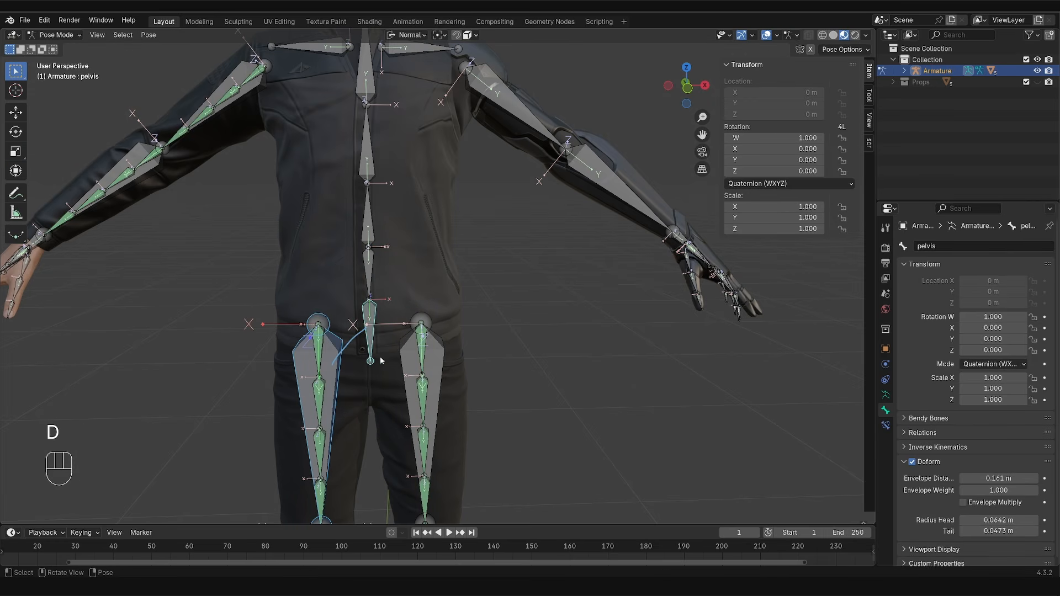
left_click_drag(406, 362, 373, 331)
right_click_drag(372, 331, 379, 366)
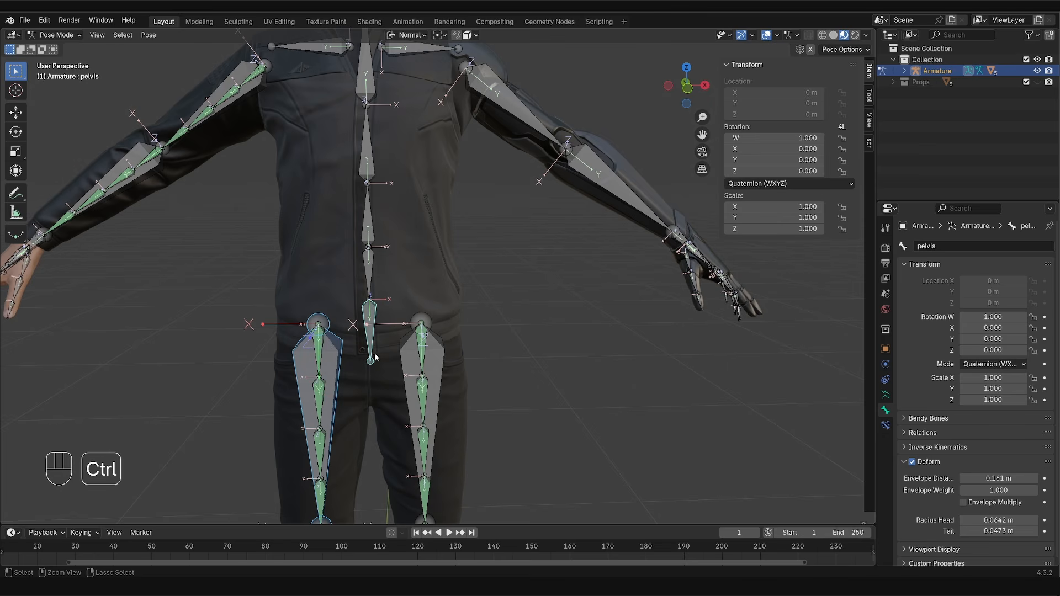
Step: Undo the recent changes back to Edit Mode, before the spine1 and pelvis bones were switched in direction
key("ctrl+z")
key("ctrl+z")
key("ctrl+z")
key("ctrl+z")
key("ctrl+z")
key("ctrl+z")
key("ctrl+z")
key("ctrl+z")
key("ctrl+z")
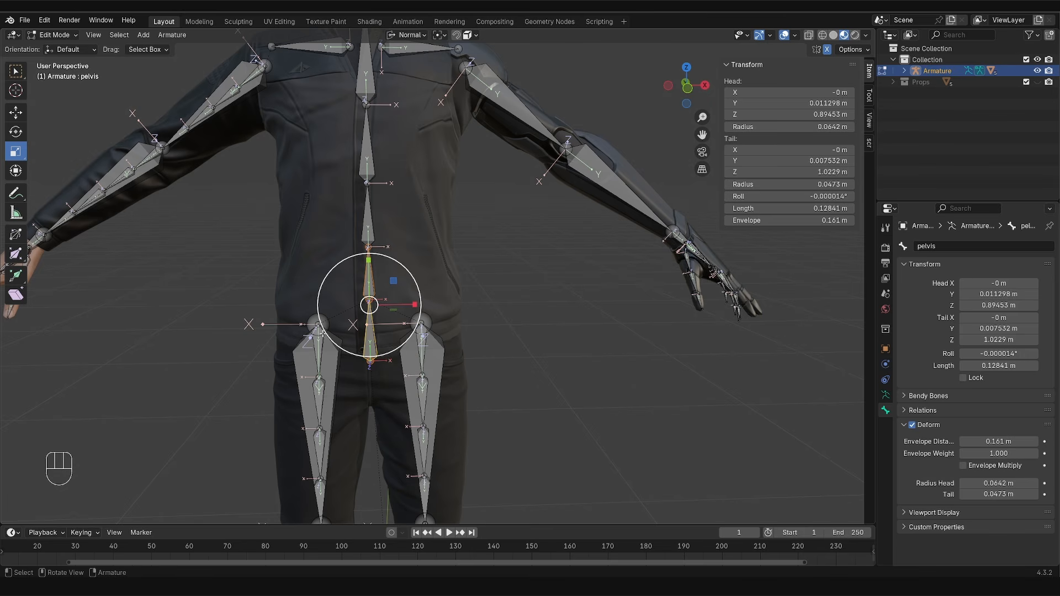
Step: Sketch upward annotation strokes beside the spine and erase them, activating the Select Box tool
mouse_move(307, 362)
left_mouse_down()
mouse_move(305, 102)
mouse_move(294, 100)
mouse_move(330, 96)
left_mouse_up()
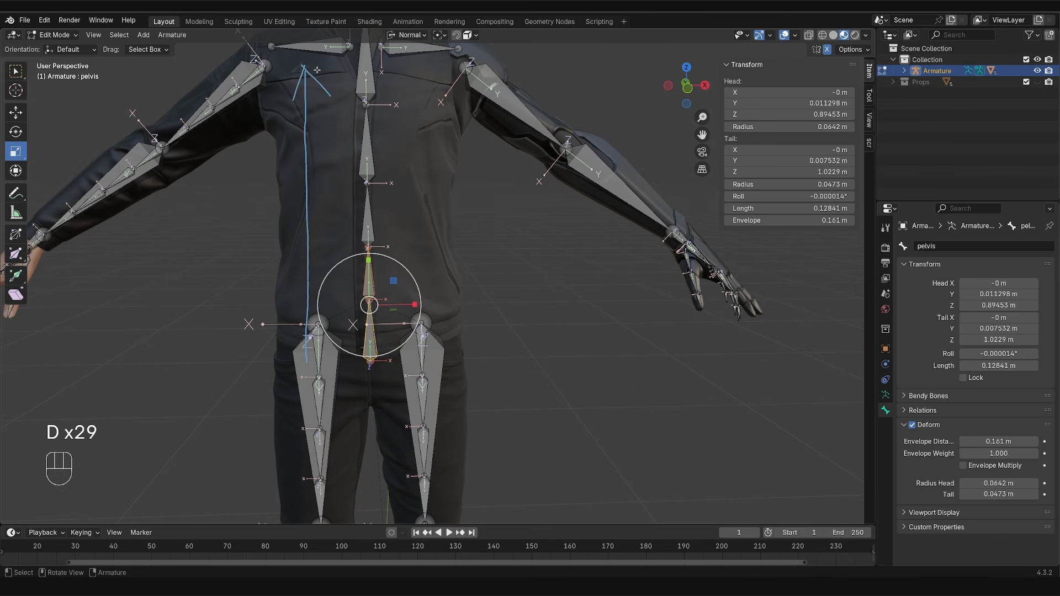
right_click_drag(317, 71, 303, 388)
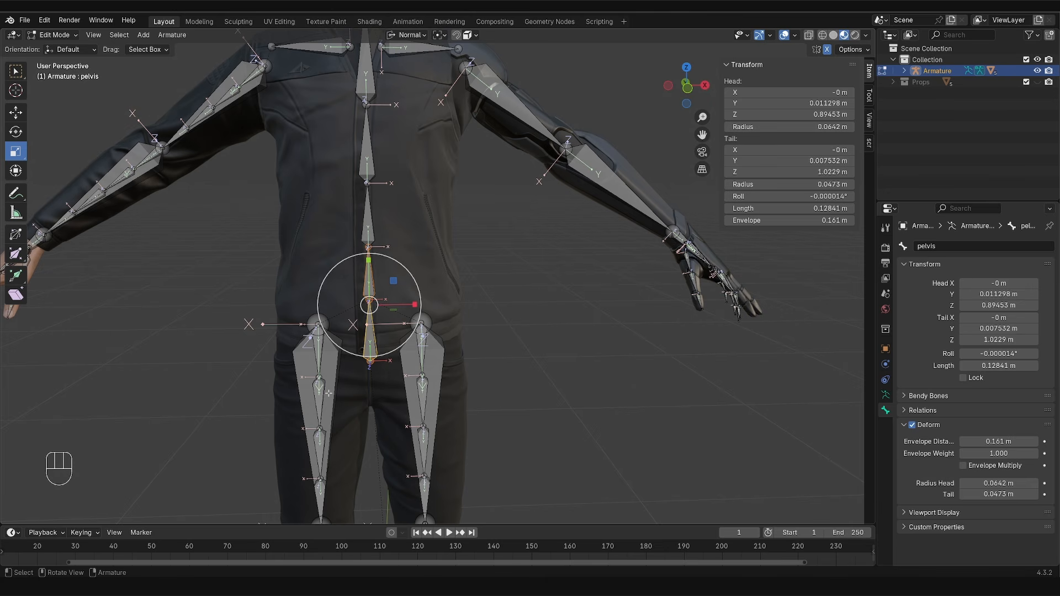
left_click(15, 70)
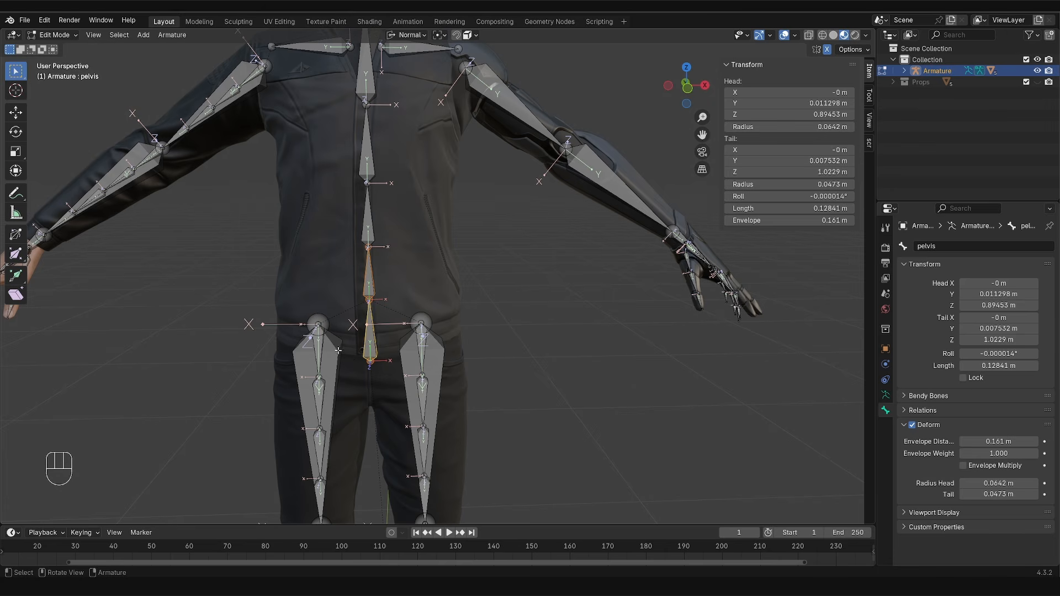
key("d")
left_click_drag(351, 360, 331, 53)
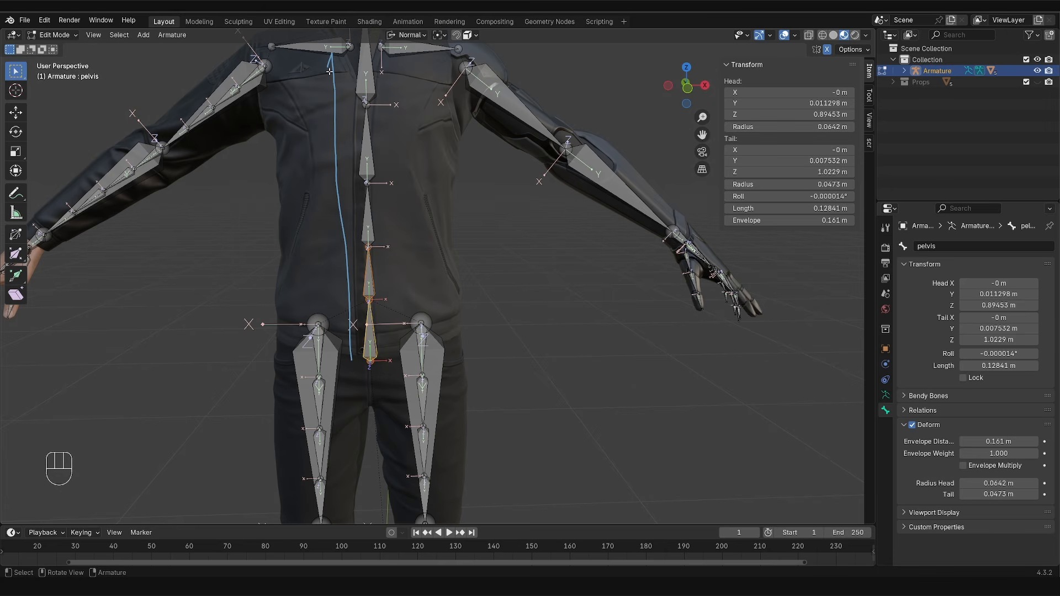
key("d")
mouse_move(332, 55)
right_mouse_down()
mouse_move(355, 118)
mouse_move(353, 359)
right_mouse_up()
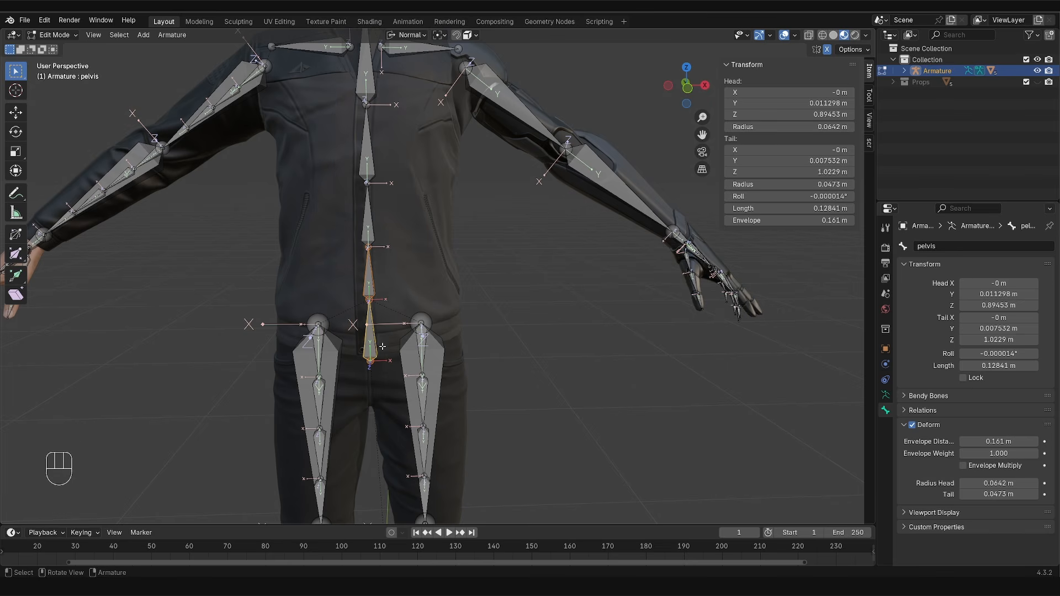
Step: Duplicate the spine1 and pelvis bones in place and switch the direction of the copies so they point downward
key("shift+d")
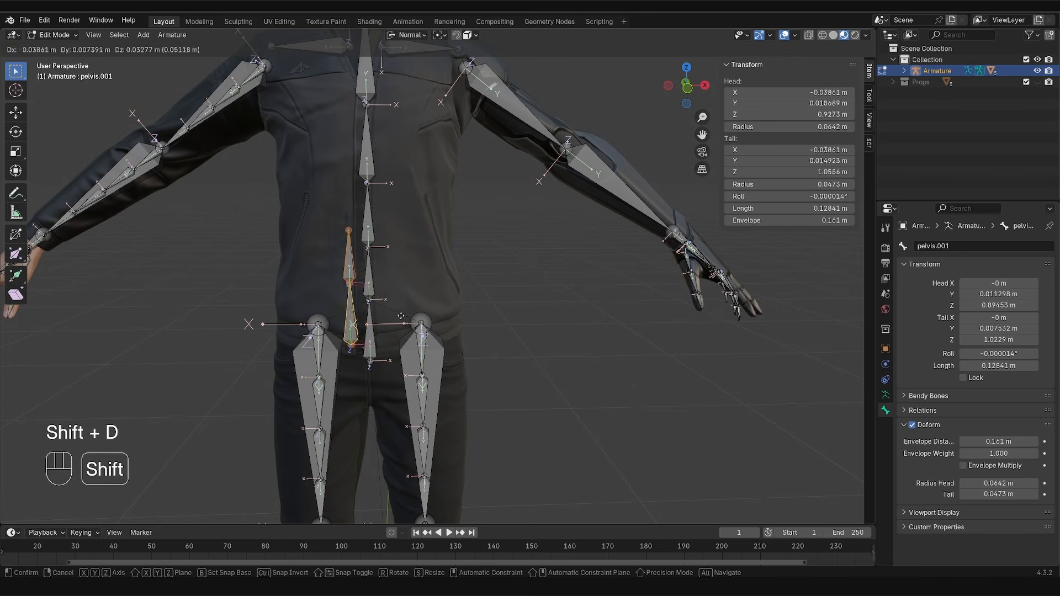
right_click(426, 324)
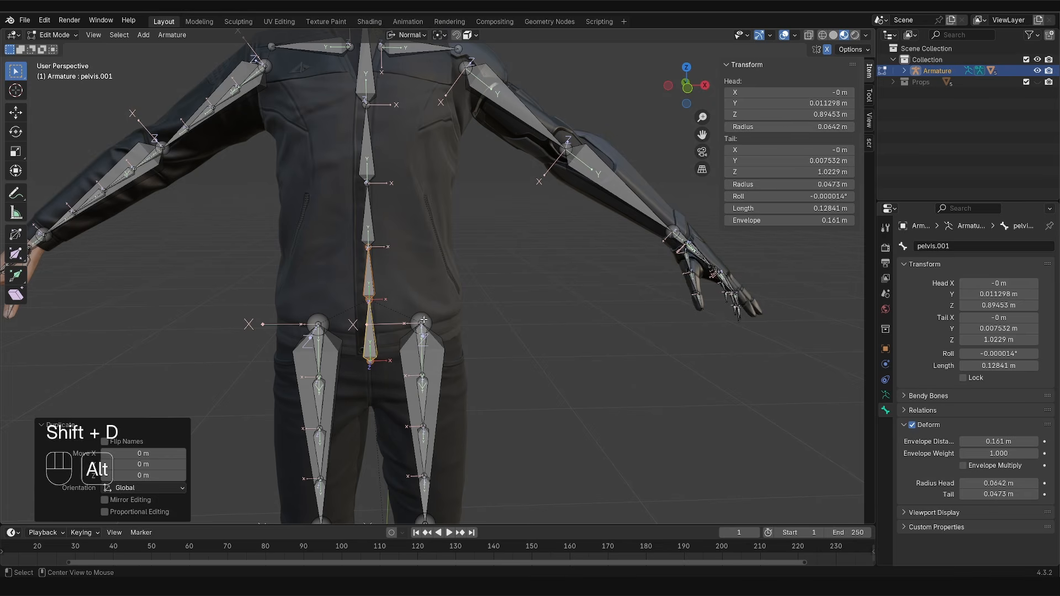
key("alt+f")
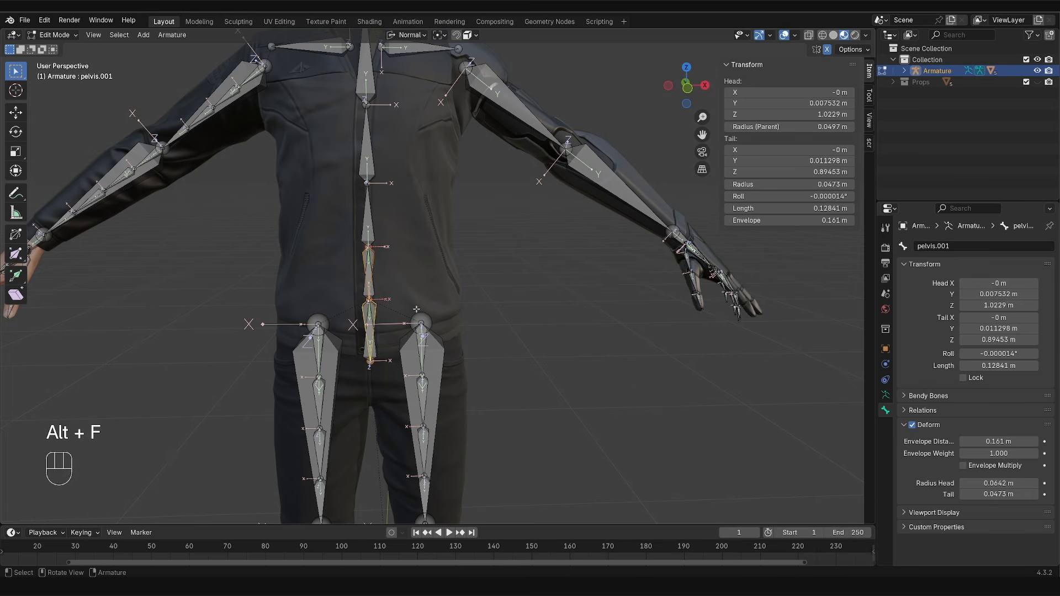
Step: Test-rotate the duplicated spine1.001 bone in Pose Mode and cancel the rotation
key("Tab")
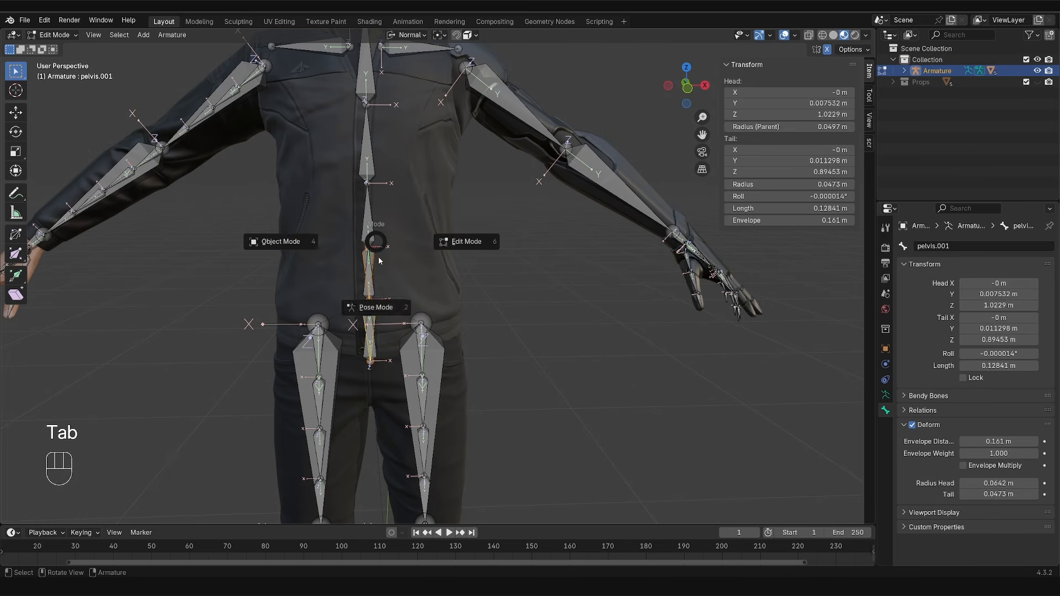
left_click(392, 267)
key("r")
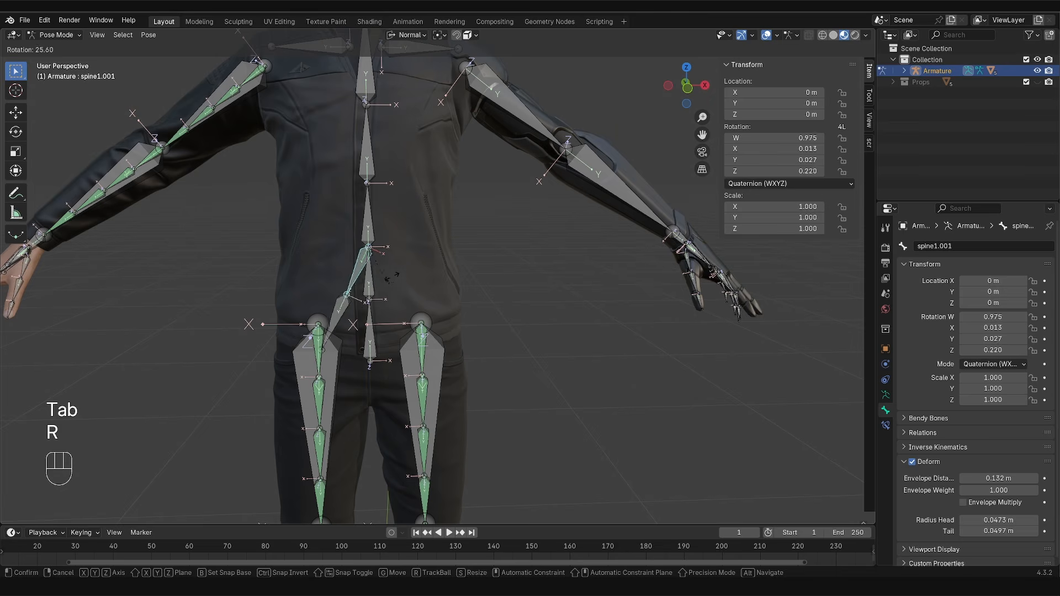
right_click(395, 276)
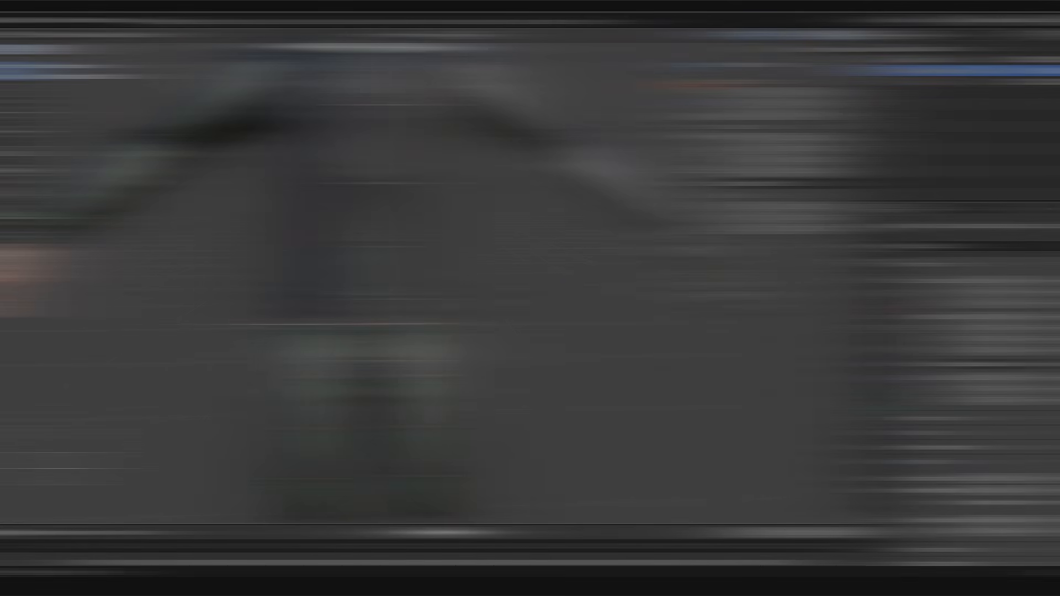
Step: In Edit Mode, parent the original spine1 bone to spine1.001 with Keep Offset
key("Tab")
left_click(443, 288)
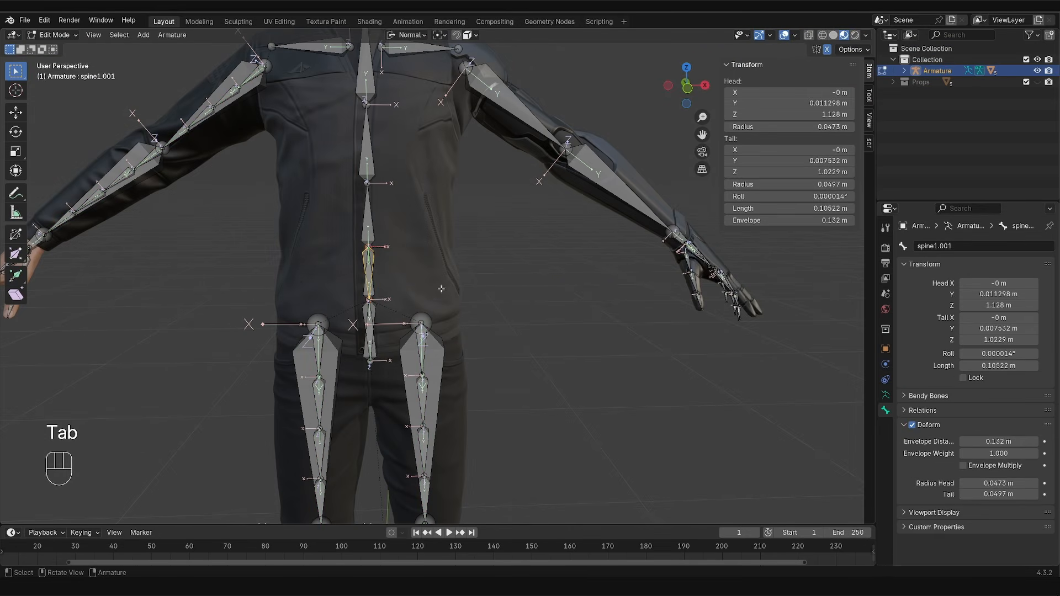
left_click(379, 281)
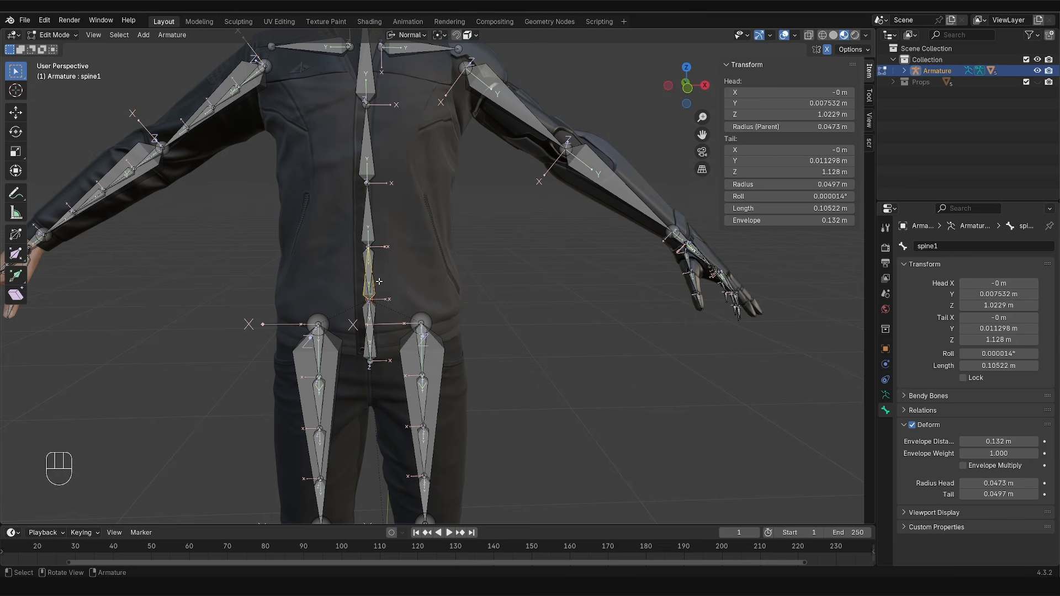
left_click(373, 255, "shift")
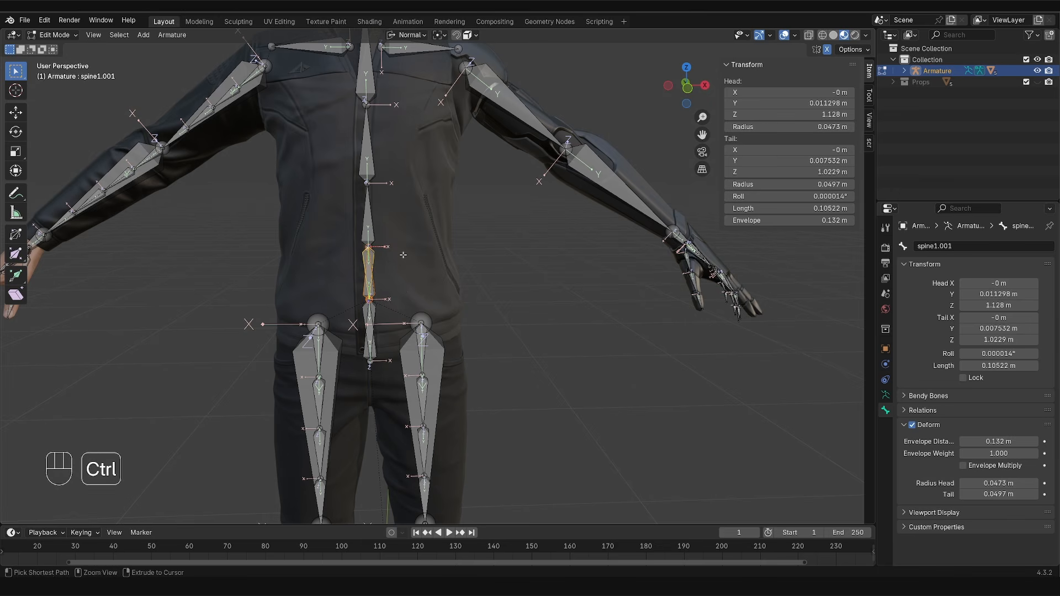
key("ctrl+p")
left_click(403, 255)
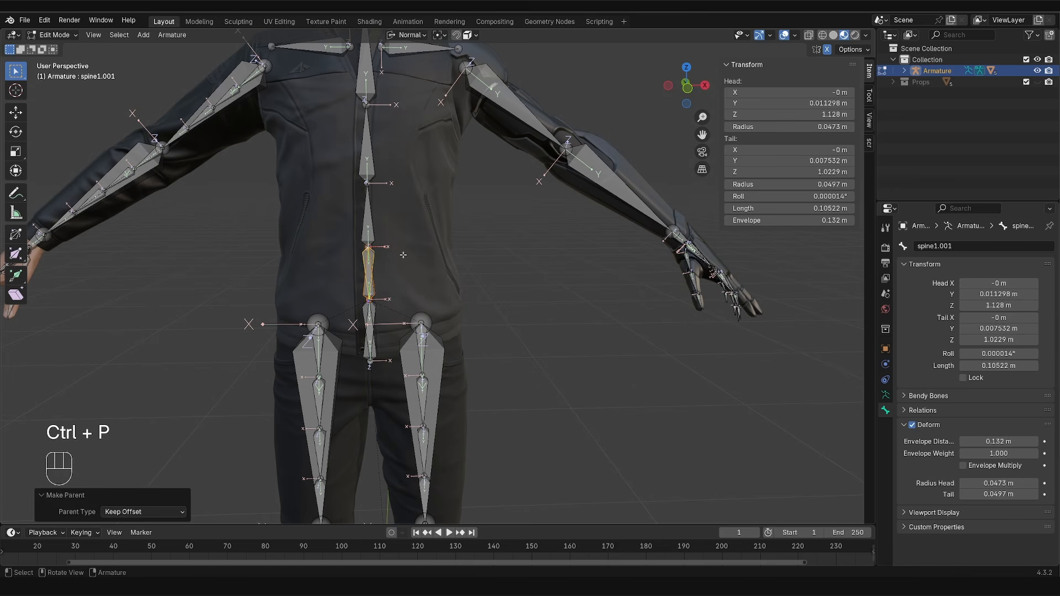
Step: Parent the original pelvis bone to pelvis.001 with Keep Offset
left_click(373, 355)
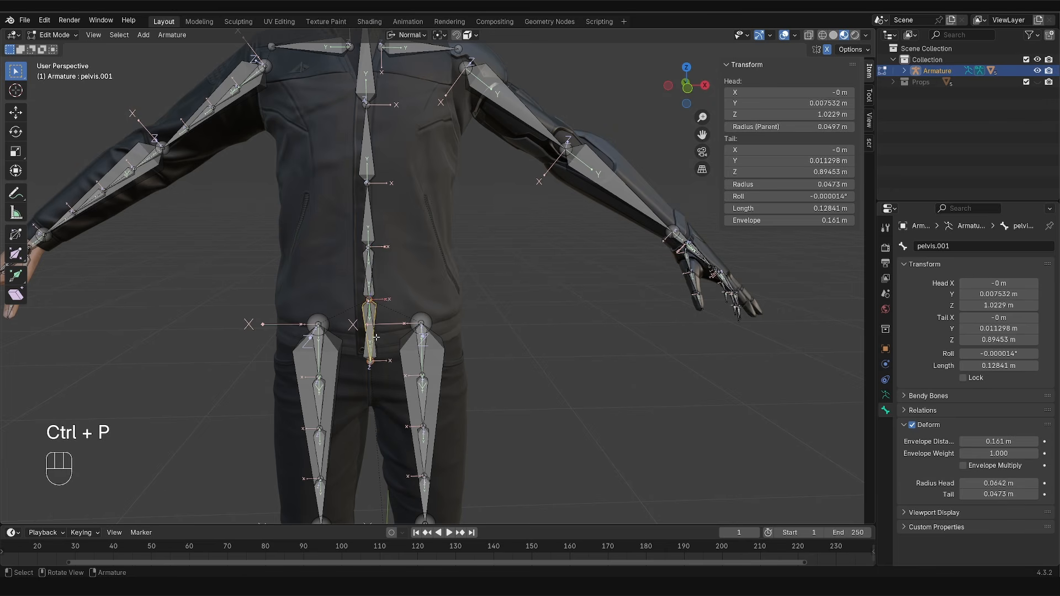
left_click(376, 310, "shift")
key("ctrl+p")
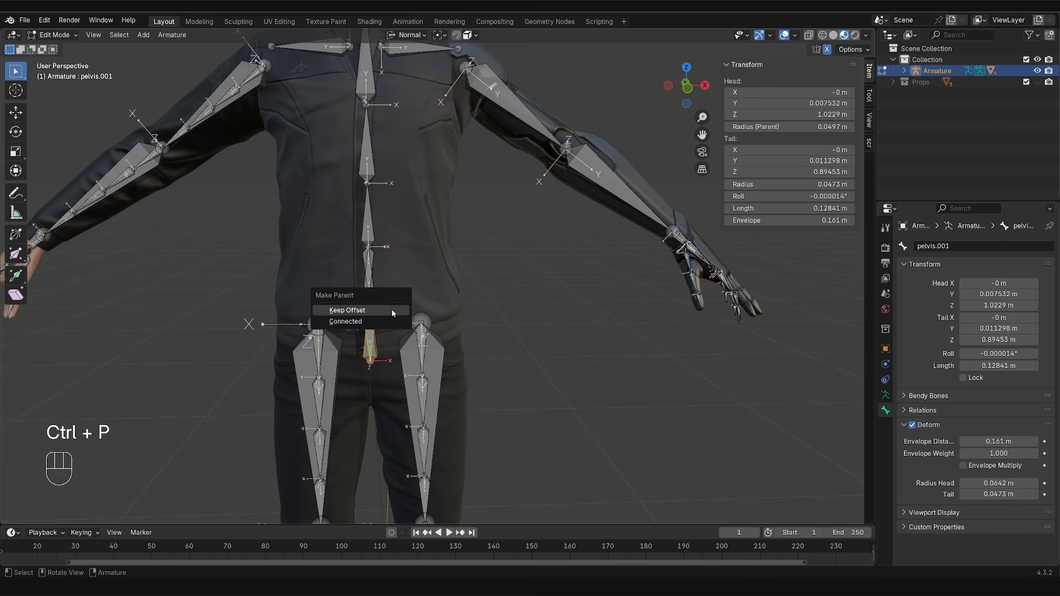
left_click(392, 311)
Step: Test-rotate spine1.001 and pelvis.001 in Pose Mode, cancelling each rotation
key("Tab")
key("r")
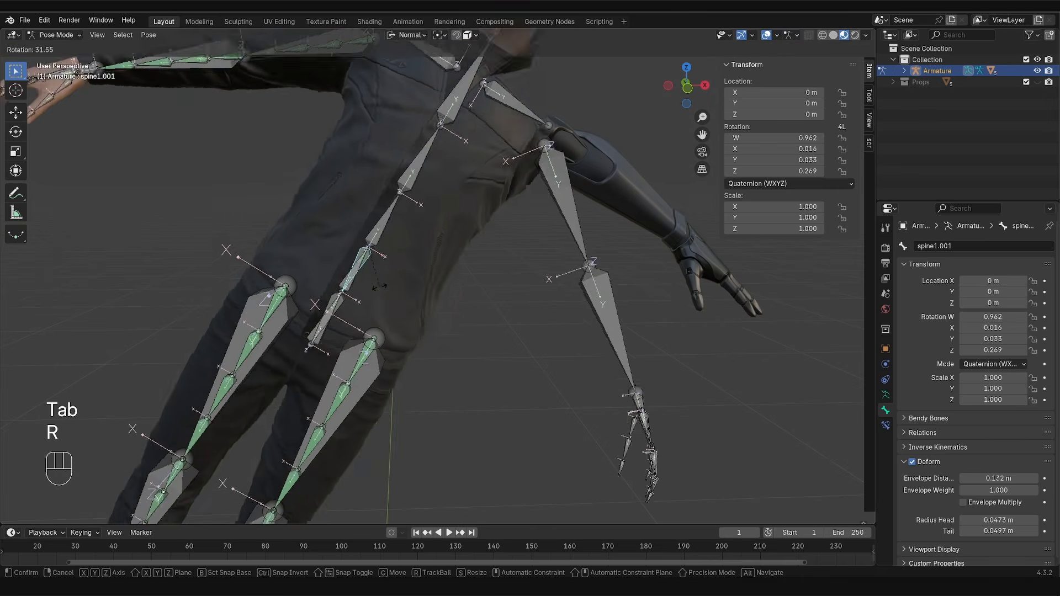
right_click(379, 299)
left_click(377, 307)
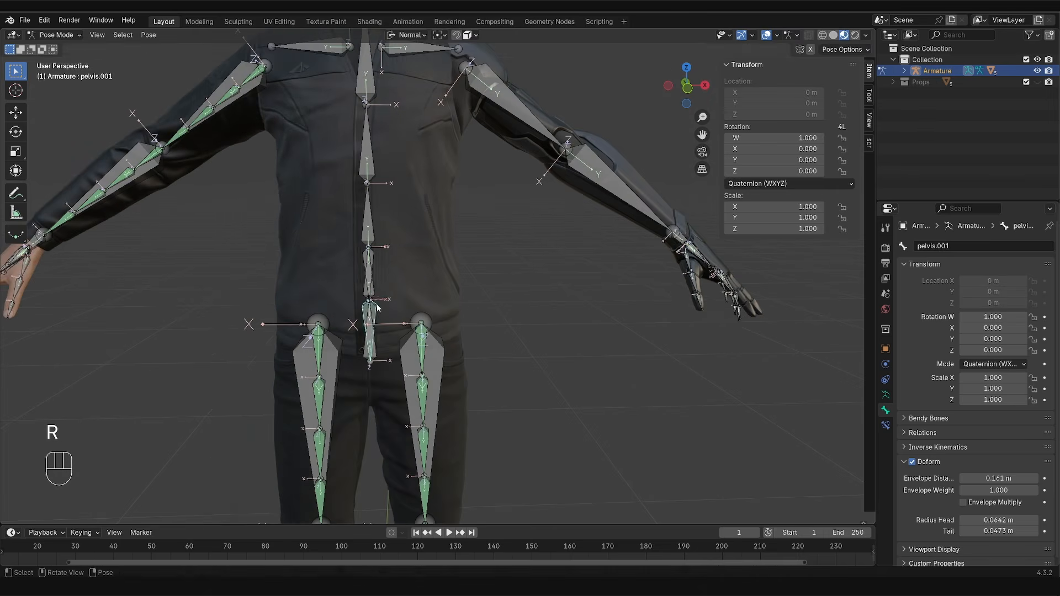
key("r")
right_click(410, 290)
Step: Hide the original spine1 and pelvis bones in Pose Mode
left_click(373, 259)
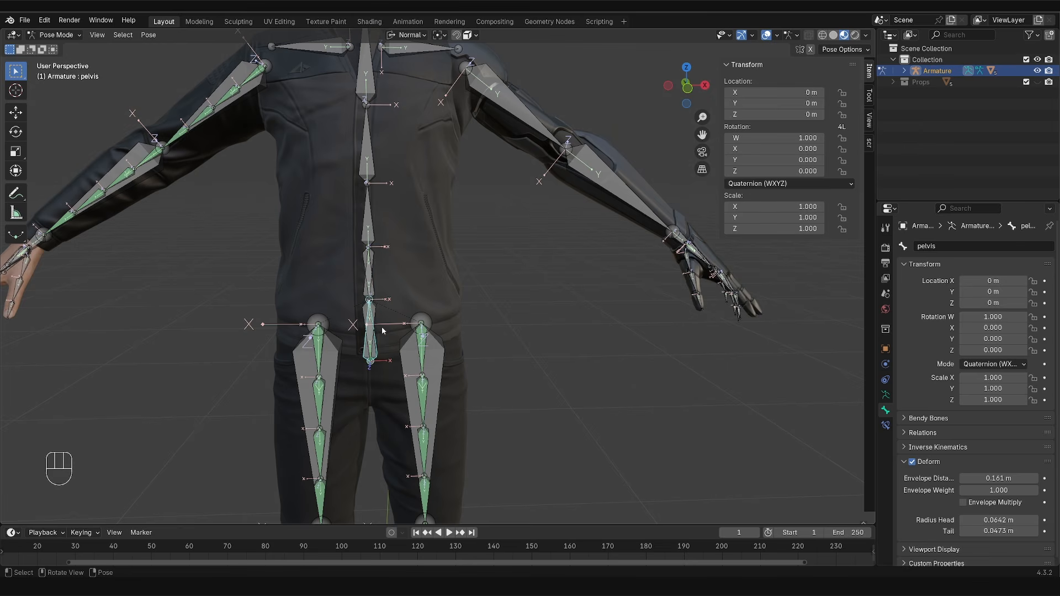
left_click(382, 303, "shift")
key("h")
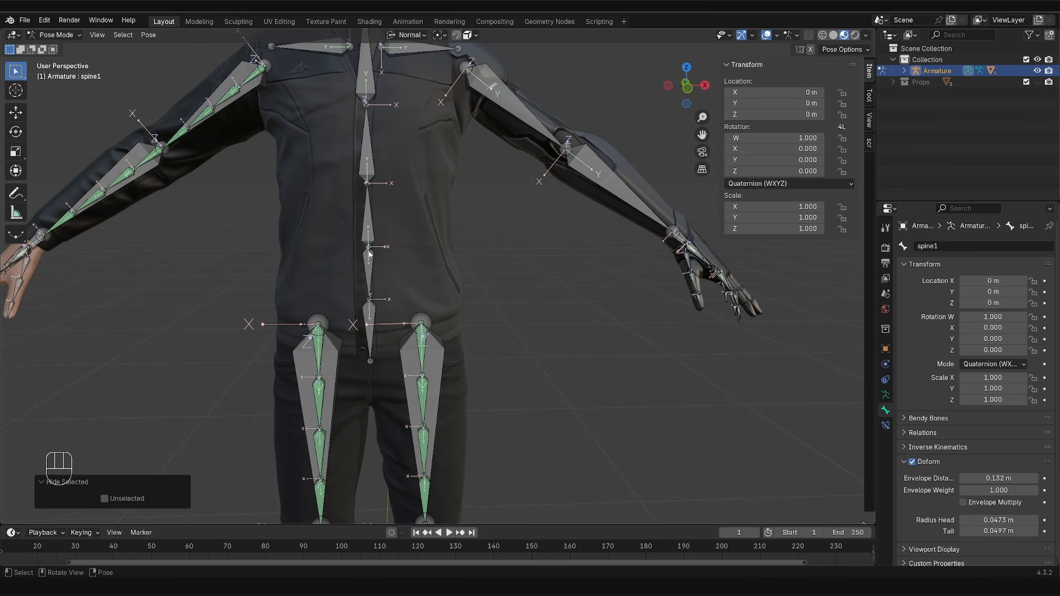
Step: Sketch annotation strokes from the spine1.001 head toward both hips, then erase them
key("d")
mouse_move(370, 251)
left_mouse_down()
mouse_move(371, 337)
mouse_move(346, 309)
mouse_move(289, 349)
left_mouse_up()
left_click_drag(369, 262, 439, 343)
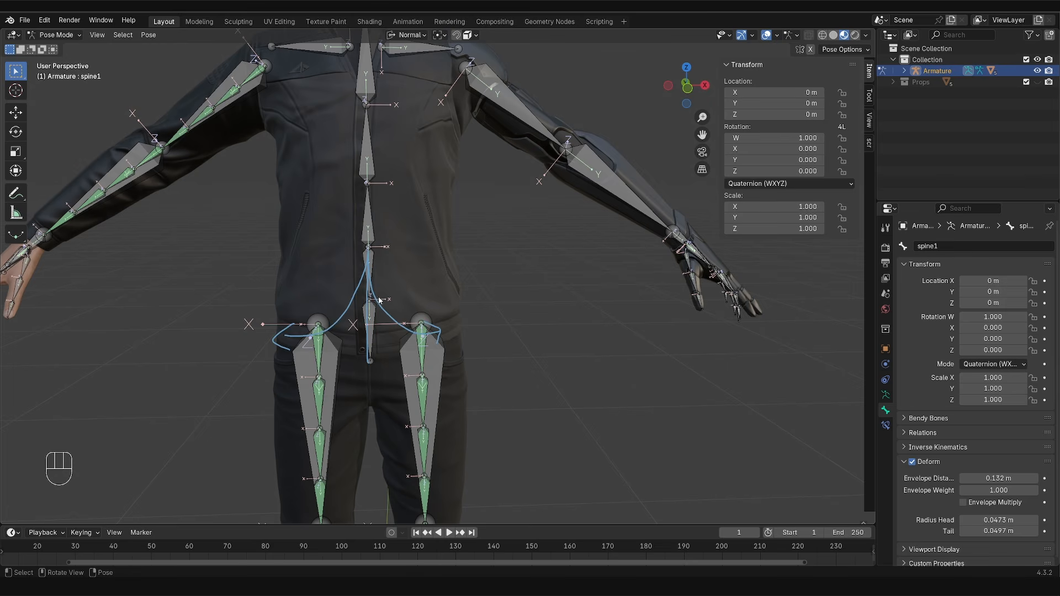
key("d")
mouse_move(379, 300)
right_mouse_down()
mouse_move(303, 288)
mouse_move(426, 308)
mouse_move(348, 347)
right_mouse_up()
Step: In Edit Mode, duplicate the spine1.001 bone in place
key("Tab")
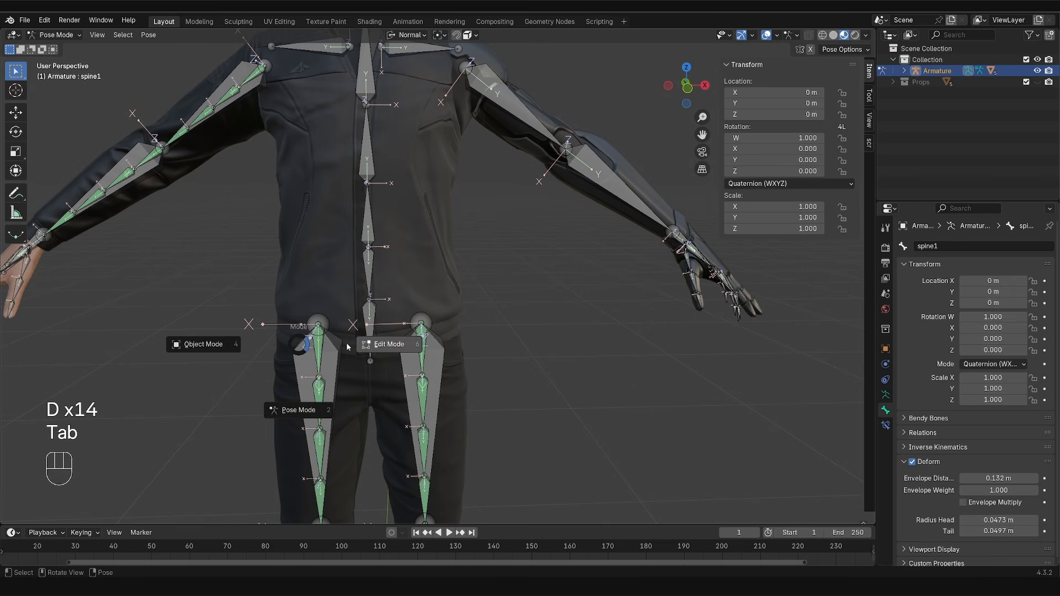
left_click(396, 345)
left_click(375, 258)
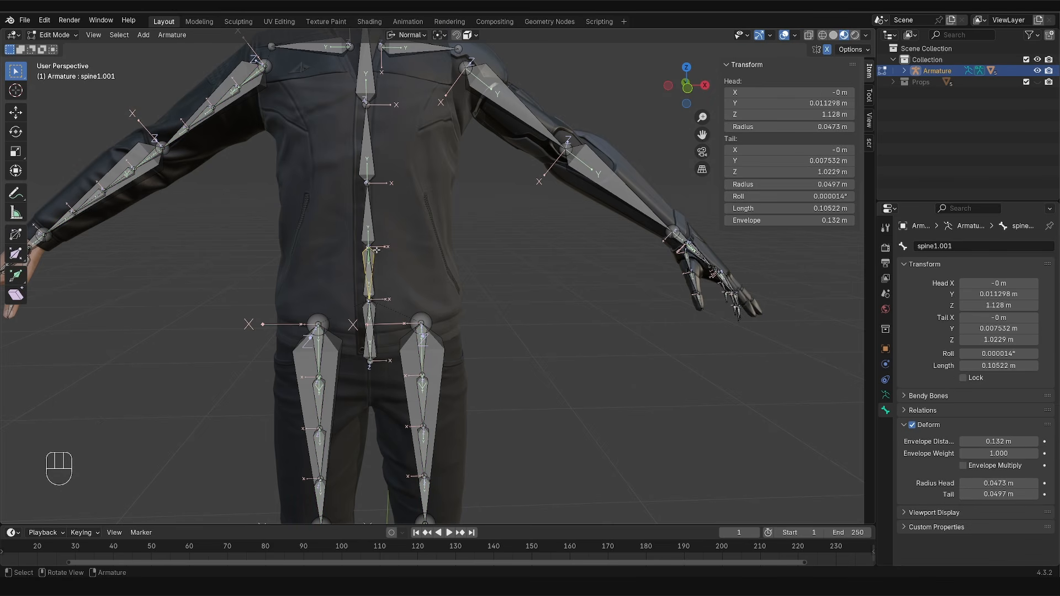
key("shift")
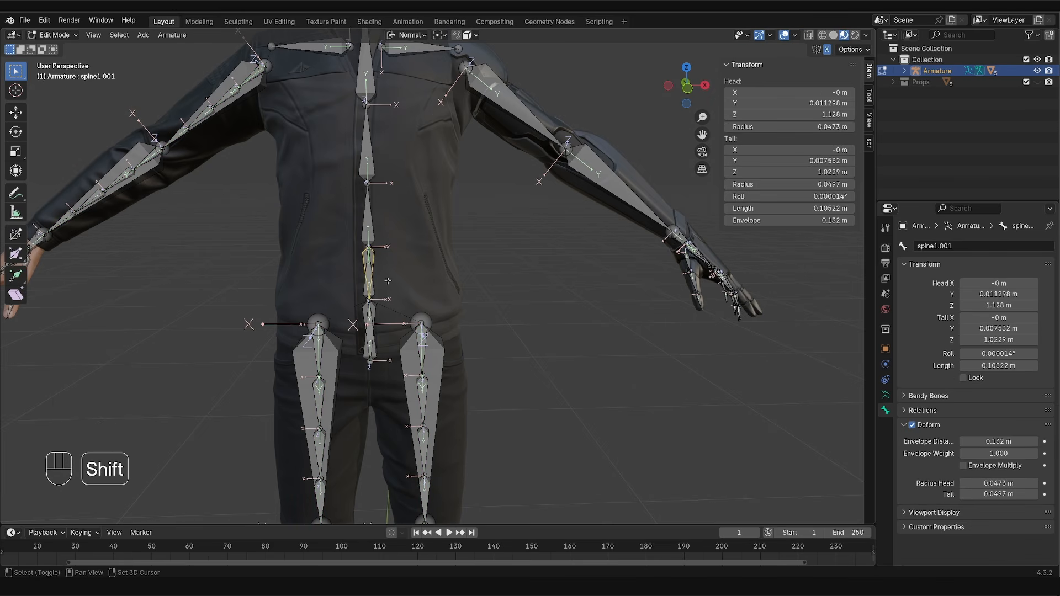
key("shift+d")
key("Escape")
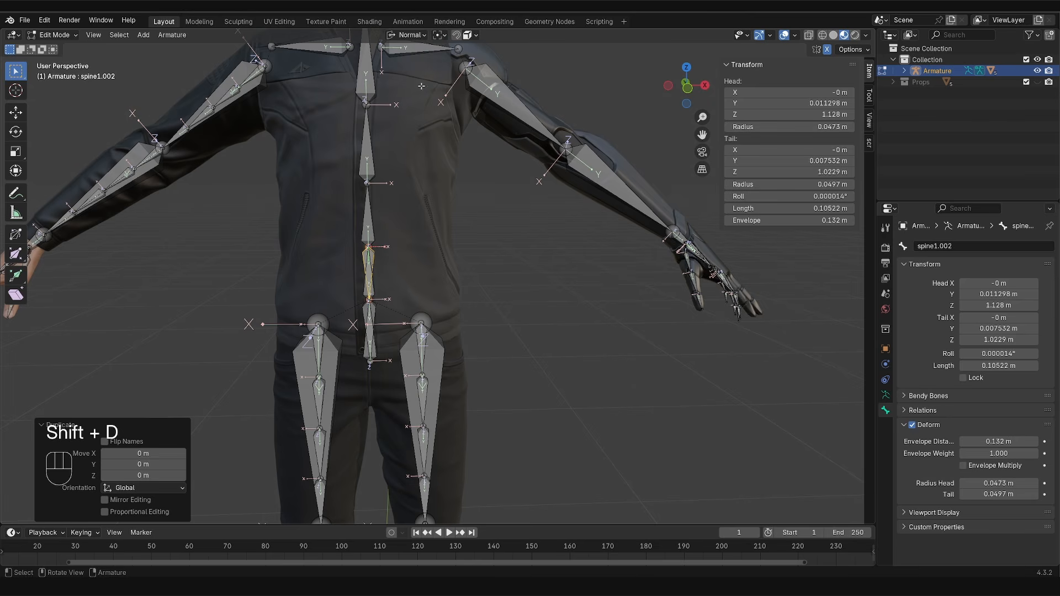
Step: Using Global orientation and a different pivot point, scale the duplicated spine1.002 bone from its head by about 1.768
left_click(420, 37)
left_click(401, 71)
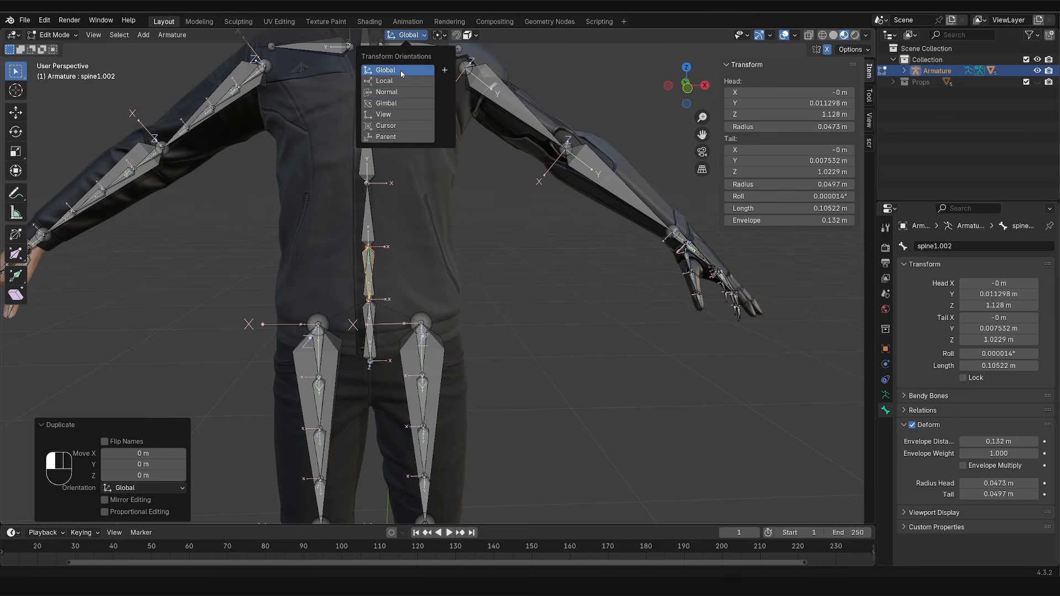
left_click(439, 35)
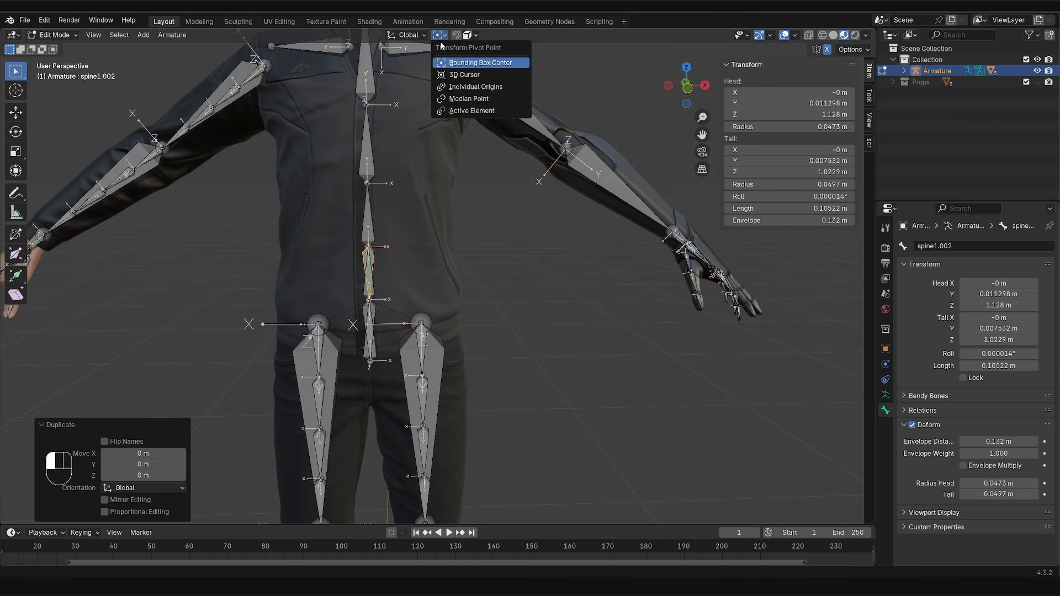
left_click(468, 98)
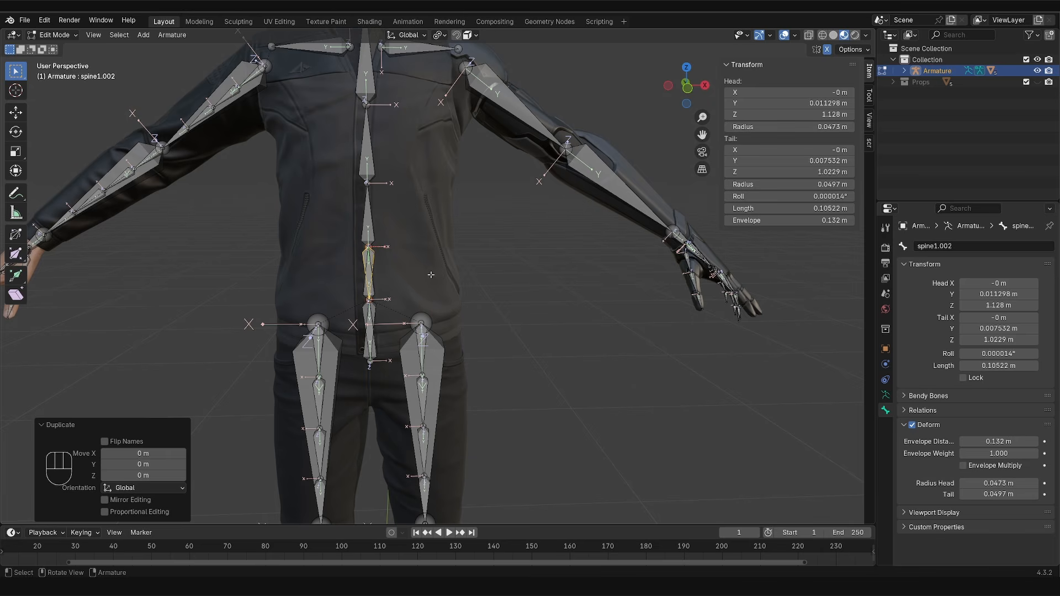
key("s")
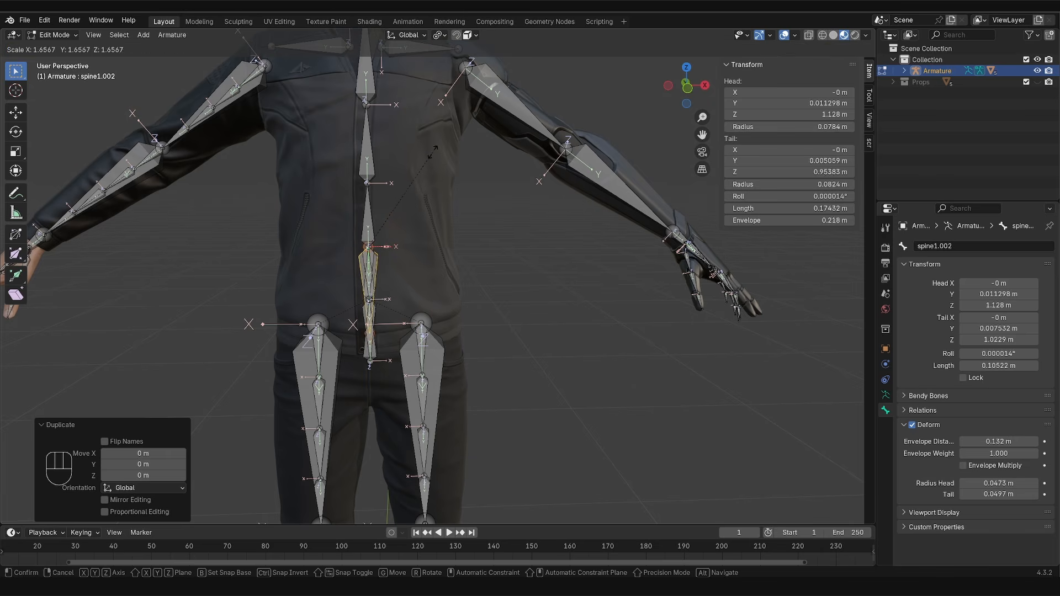
left_click(434, 156)
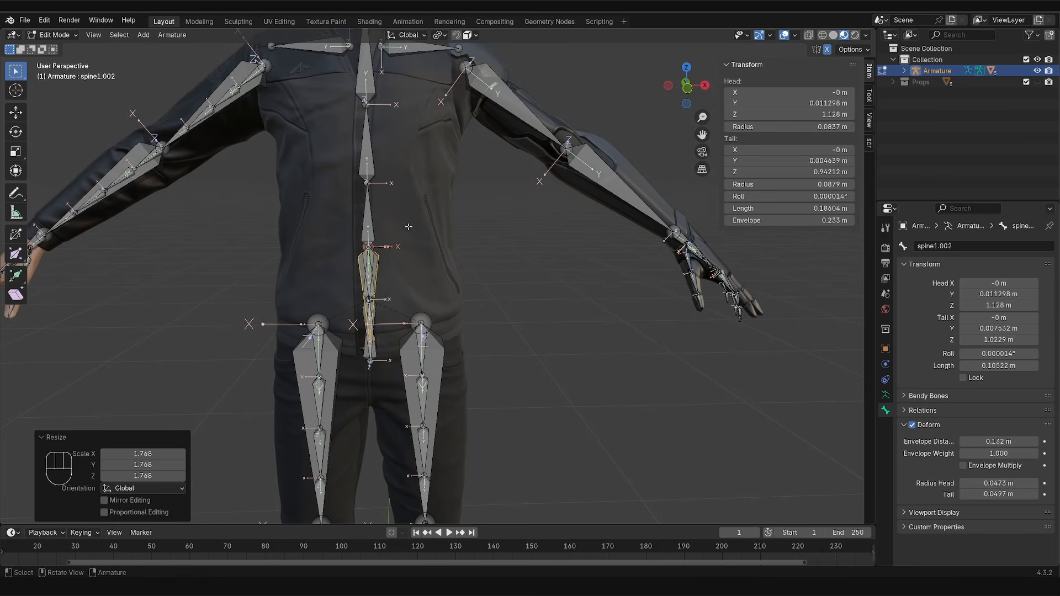
Step: In Pose Mode, add a Copy Rotation constraint to the spine1.001 bone with spine1.002 as its target
key("ctrl+Tab")
left_click(409, 298)
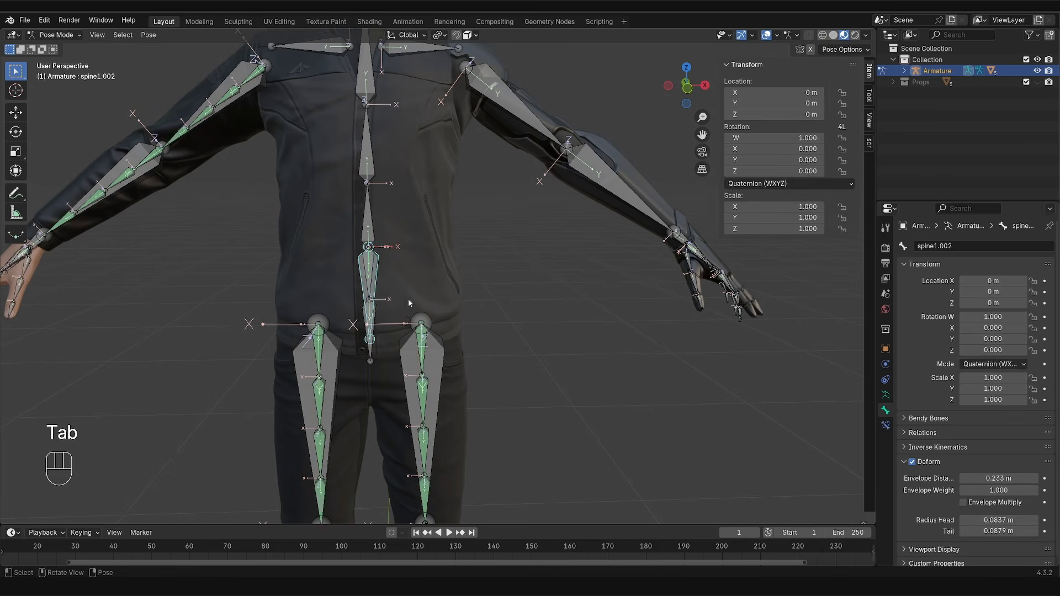
key("shift")
left_click(373, 270, "shift")
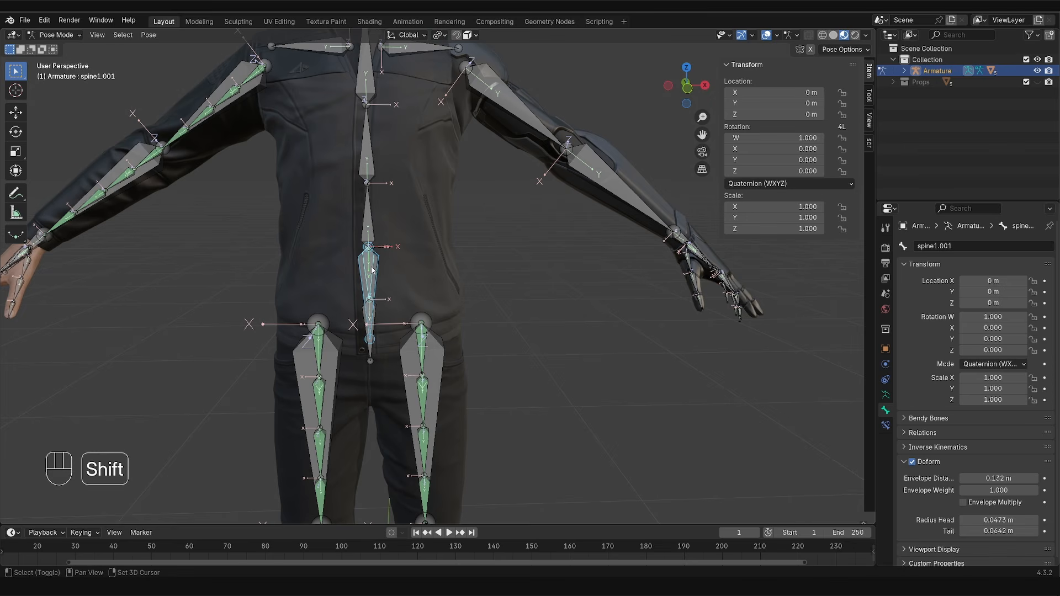
key("shift+ctrl+c")
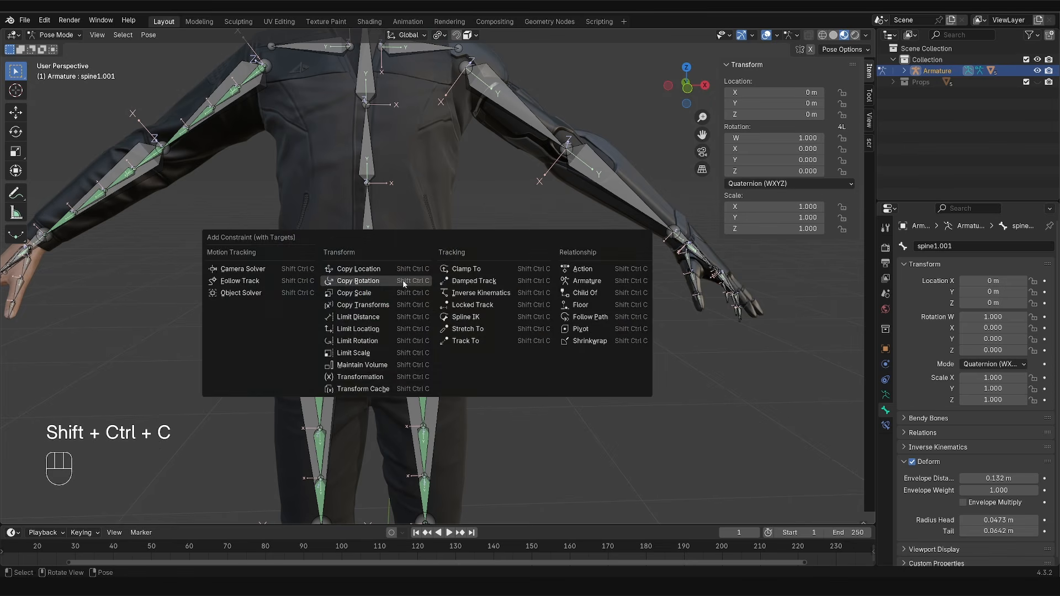
left_click(389, 281)
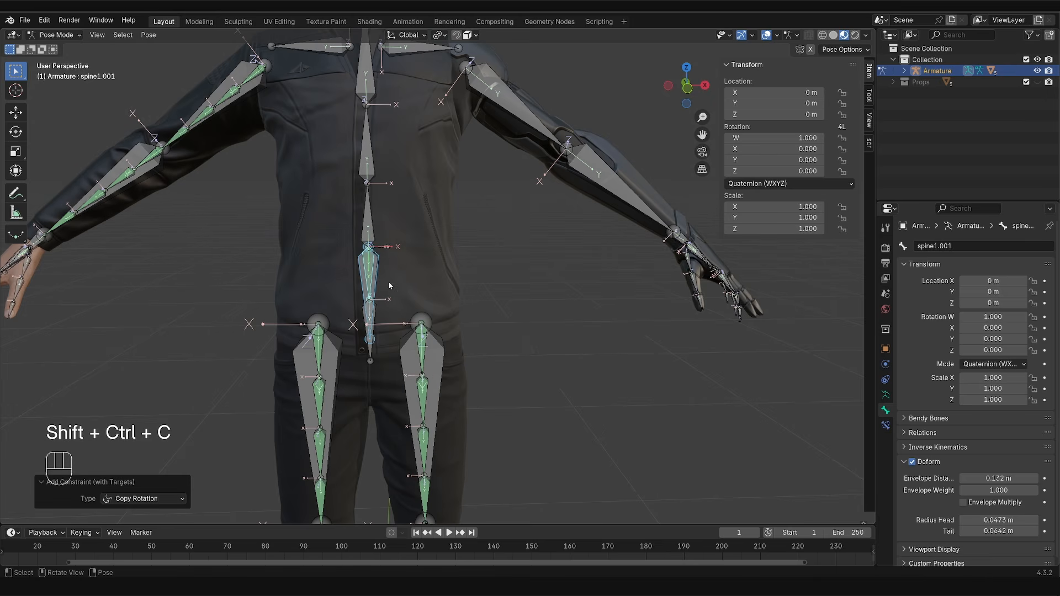
left_click(380, 282)
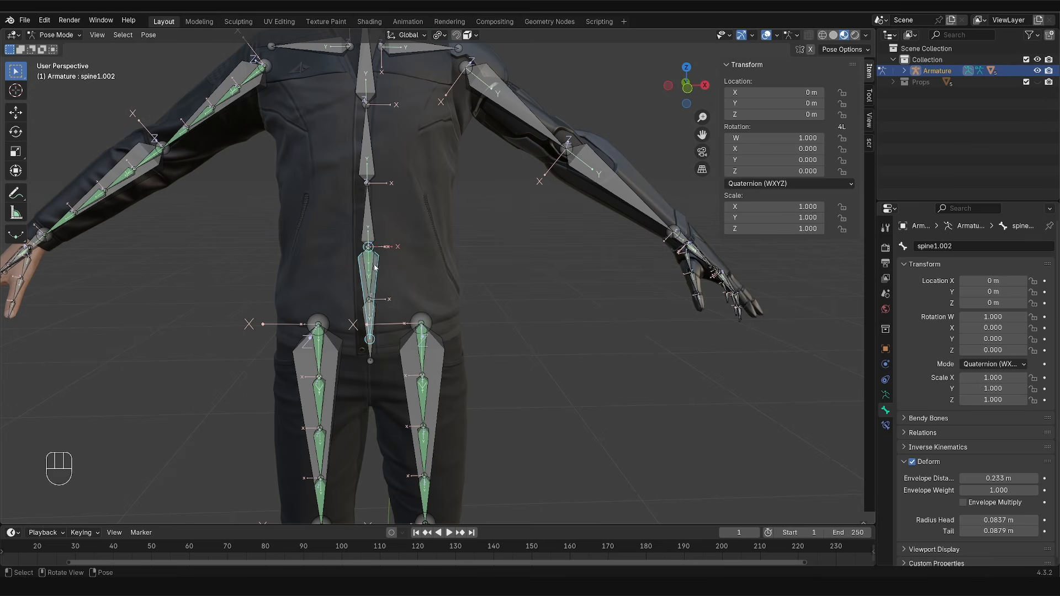
key("ctrl+z")
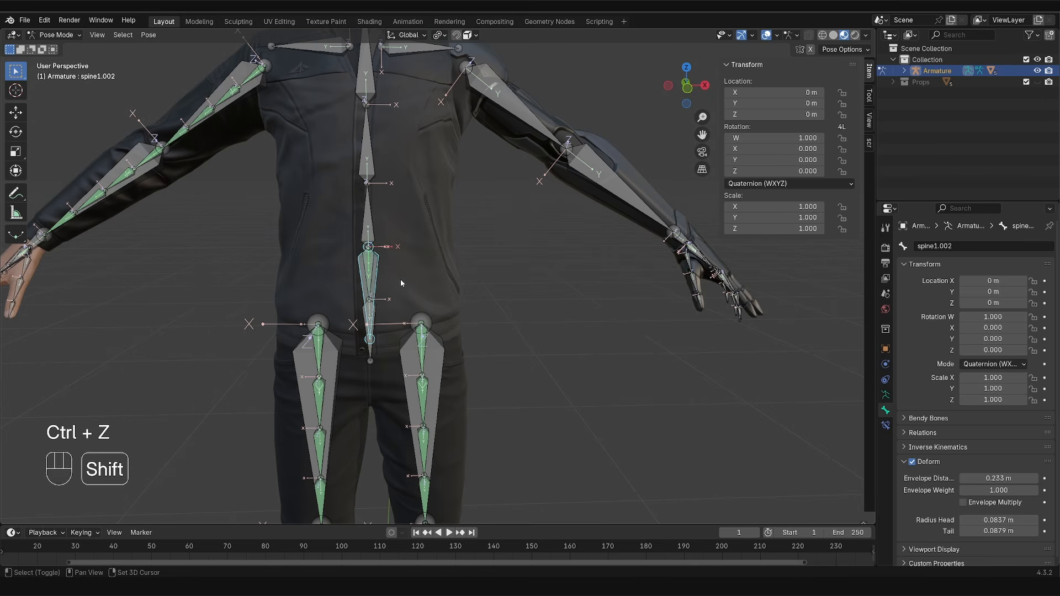
Step: Add a Copy Rotation constraint to pelvis.001 targeting spine1.002, with both target and owner set to Local Space
left_click(371, 352, "shift")
key("shift+ctrl+c")
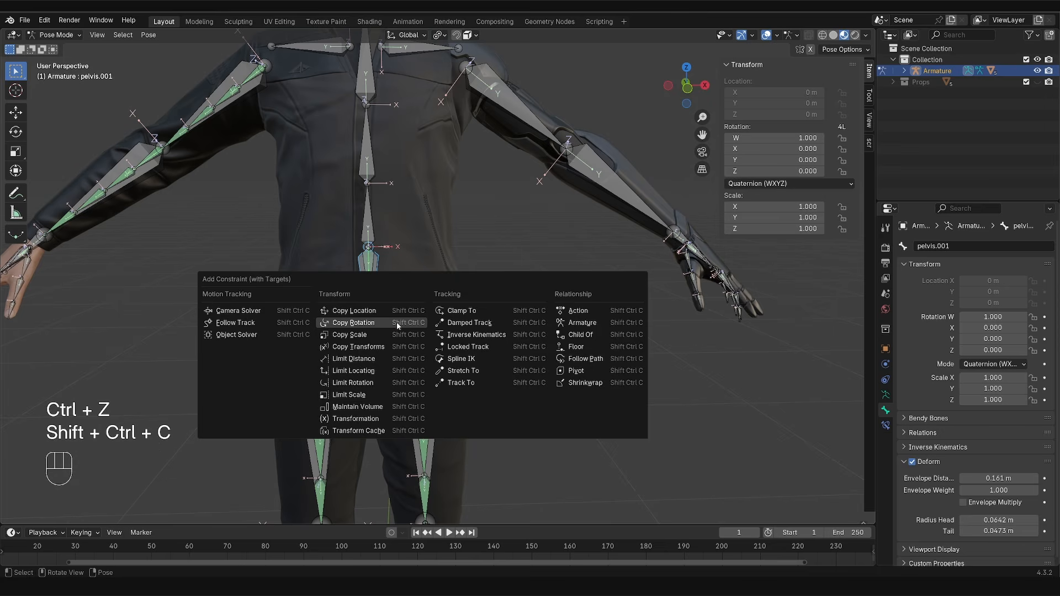
left_click(354, 323)
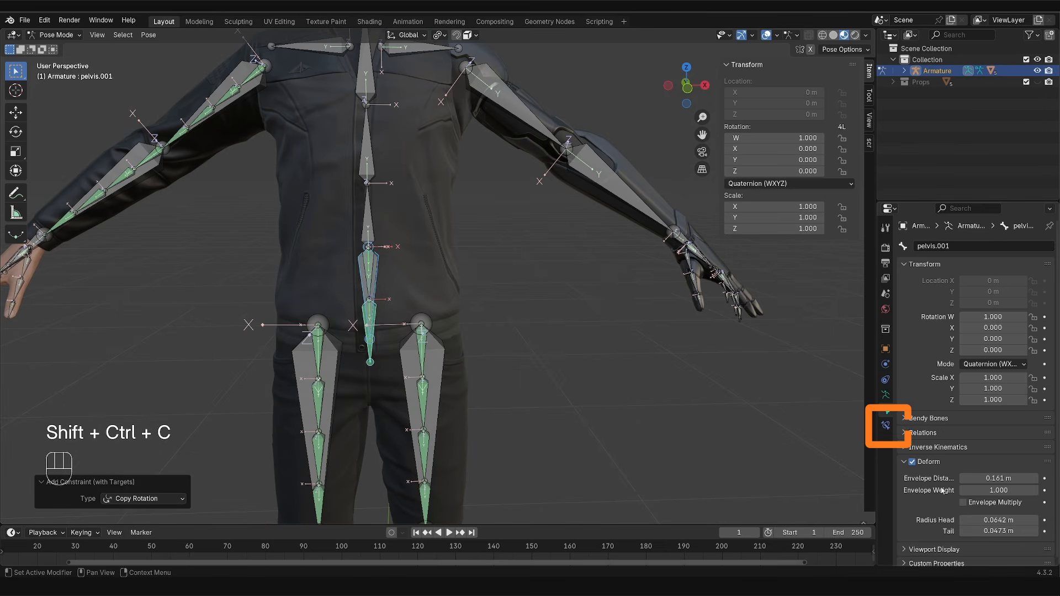
left_click(886, 425)
left_click(983, 368)
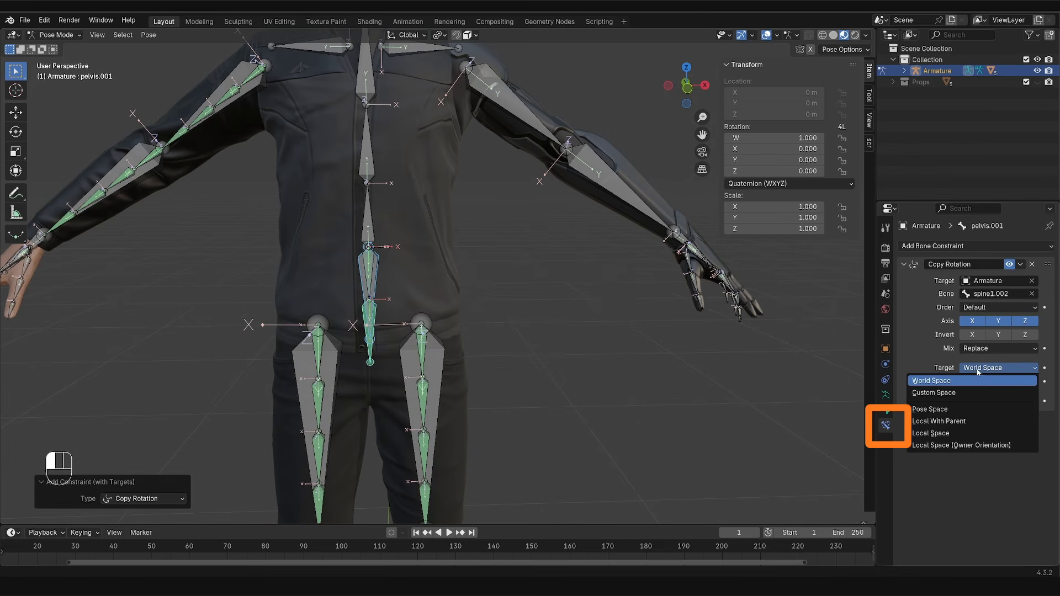
left_click(976, 435)
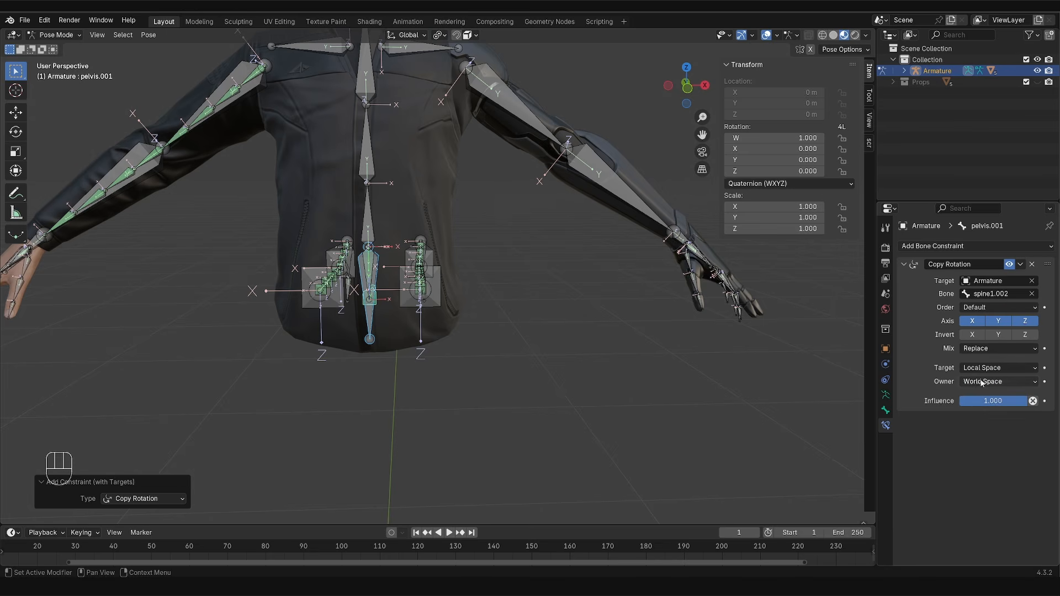
left_click(983, 382)
left_click(977, 447)
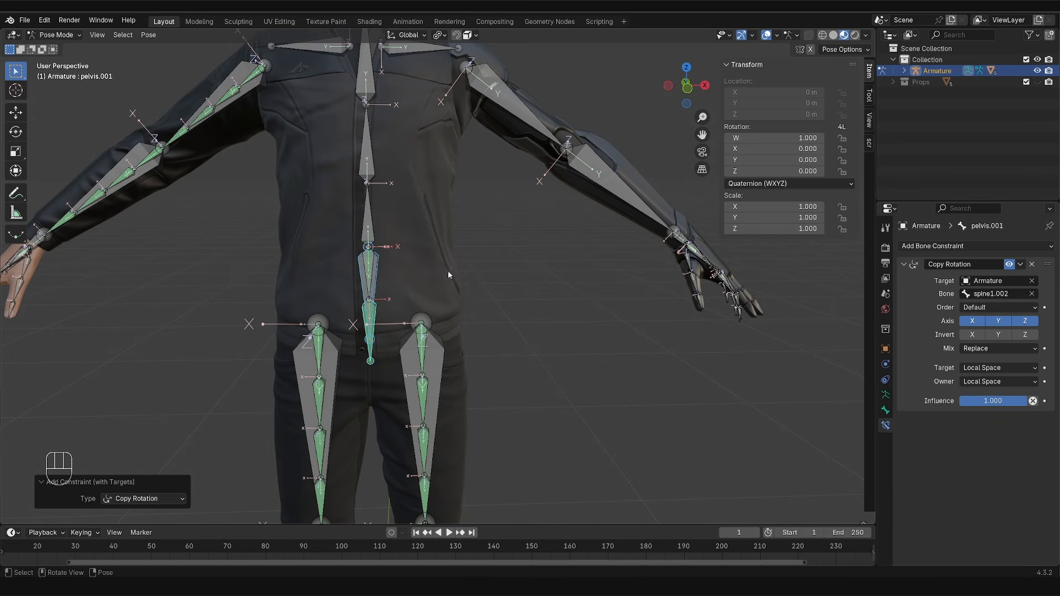
Step: Set the target and owner of spine1.001's Copy Rotation constraint to Local Space
left_click(374, 274)
left_click(994, 367)
left_click(978, 434)
left_click(1002, 381)
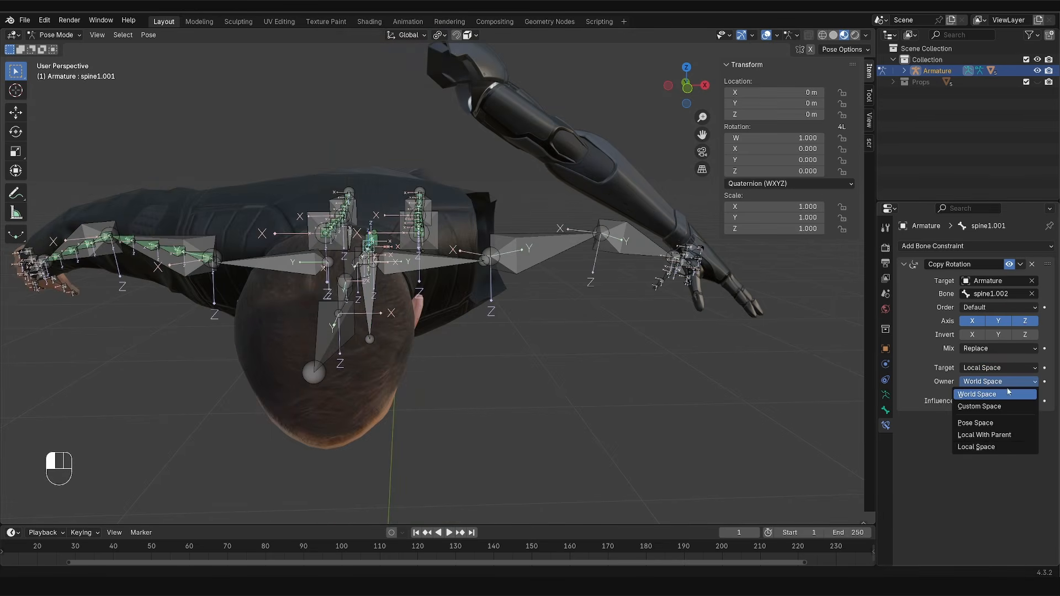
left_click(1002, 447)
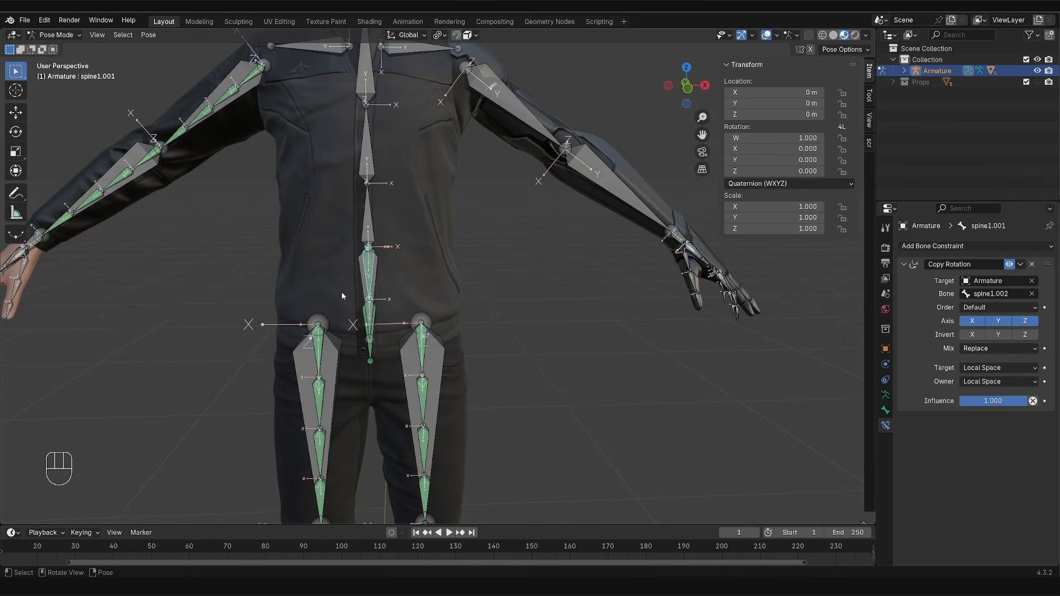
Step: Rotate the spine1.002 bone by about 14° to test the constrained lower torso
left_click(386, 272)
key("r")
scroll(389, 274, "up", 6, "alt")
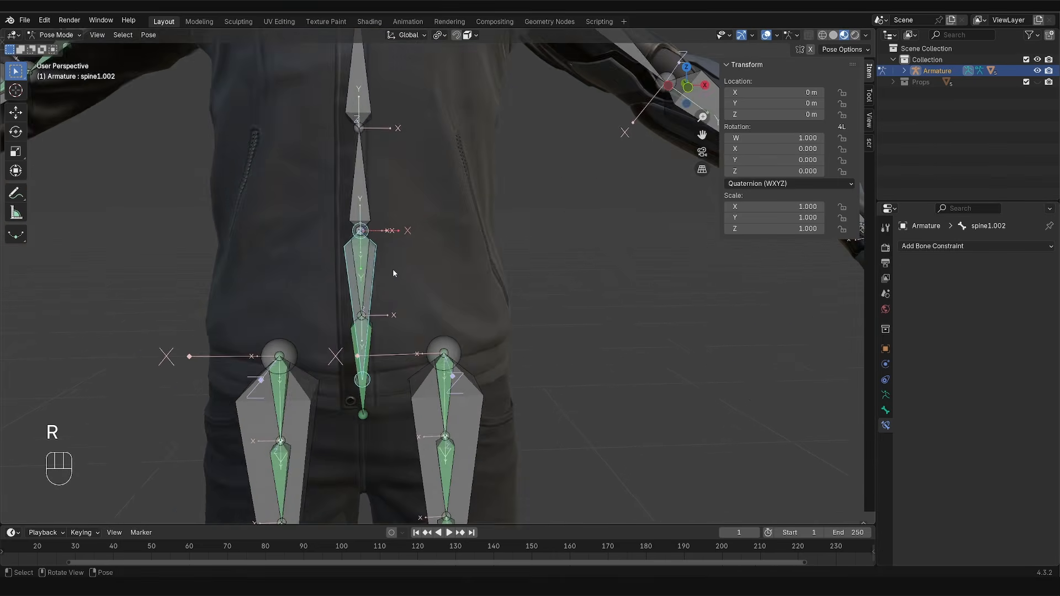
key("r")
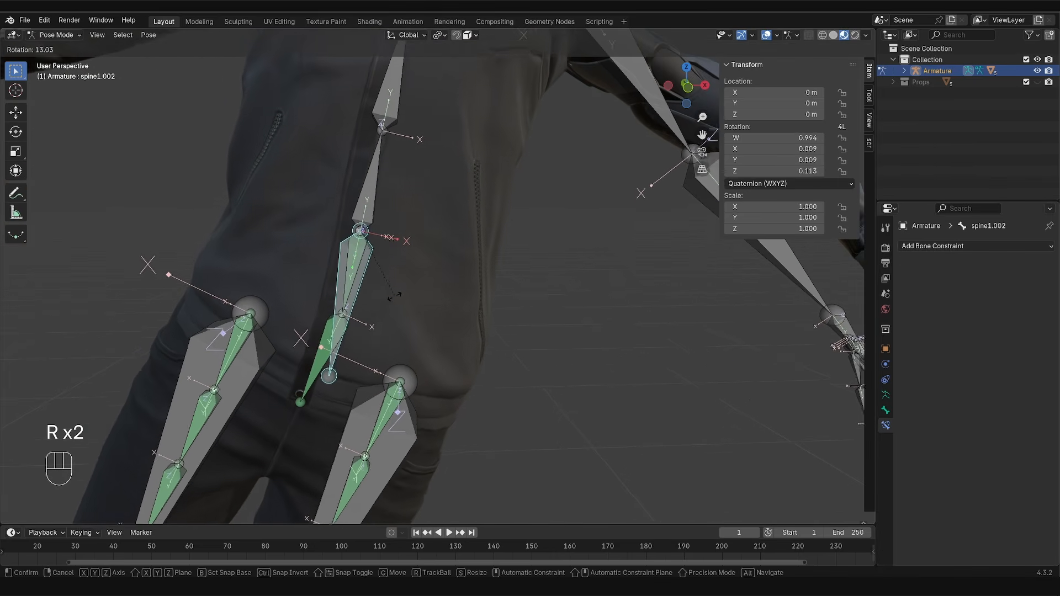
left_click(393, 298)
Step: Sketch and erase annotation strokes along the lower spine bones, and clear spine1.002's rotation
key("d")
key("d")
key("d")
key("d")
key("d")
key("d")
key("d")
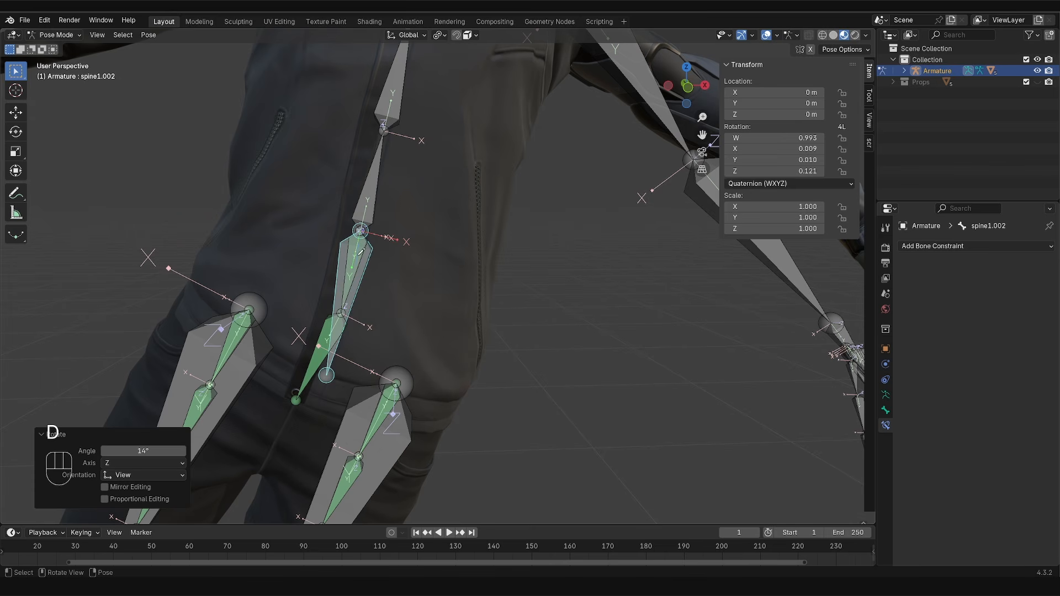
mouse_move(344, 320)
left_mouse_down()
mouse_move(288, 378)
mouse_move(331, 340)
mouse_move(364, 206)
left_mouse_up()
mouse_move(364, 205)
right_mouse_down()
mouse_move(294, 377)
mouse_move(364, 282)
right_mouse_up()
key("alt+r")
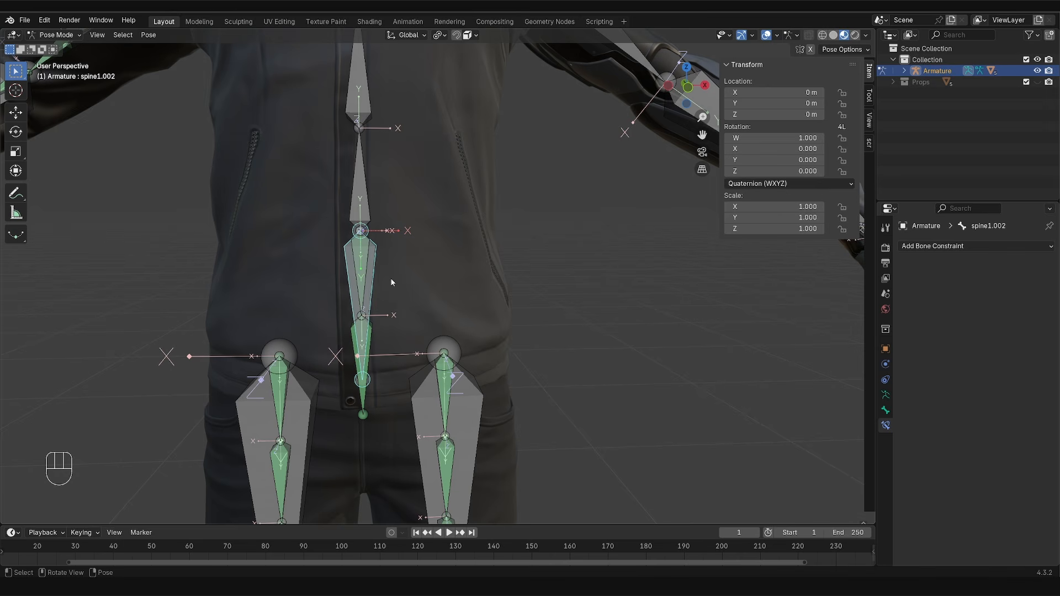
Step: Remove the Copy Rotation constraint from spine1.001 and parent that bone to spine1.002 in Edit Mode with Keep Offset
left_click(359, 272)
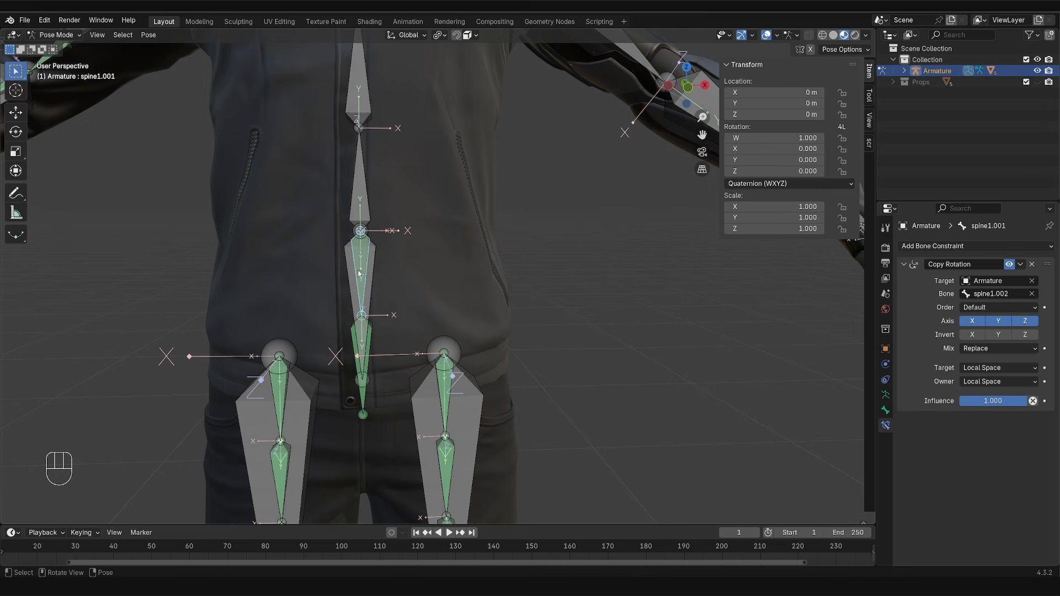
left_click(1031, 266)
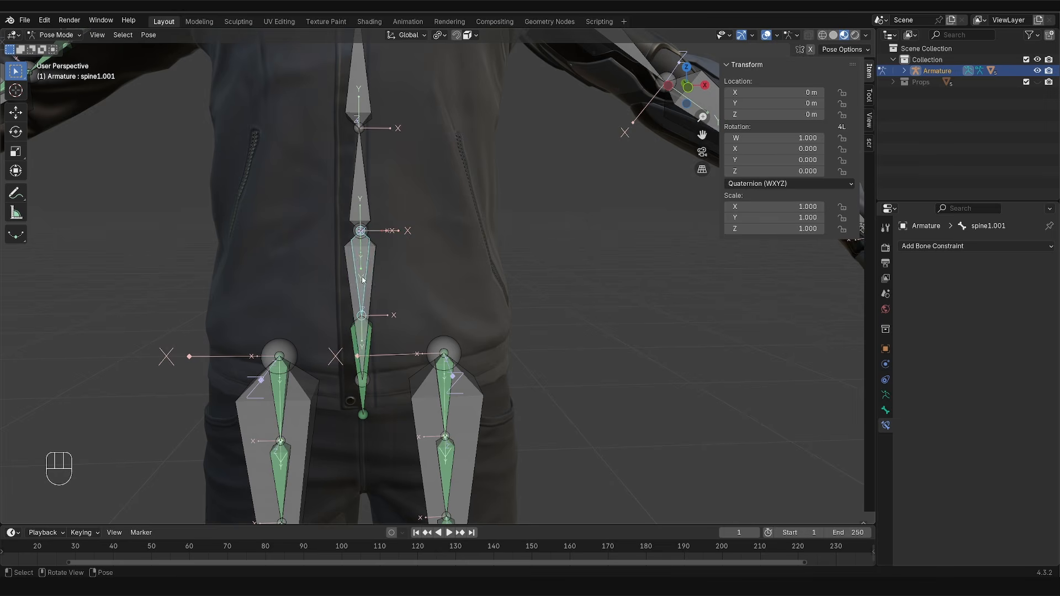
key("Tab")
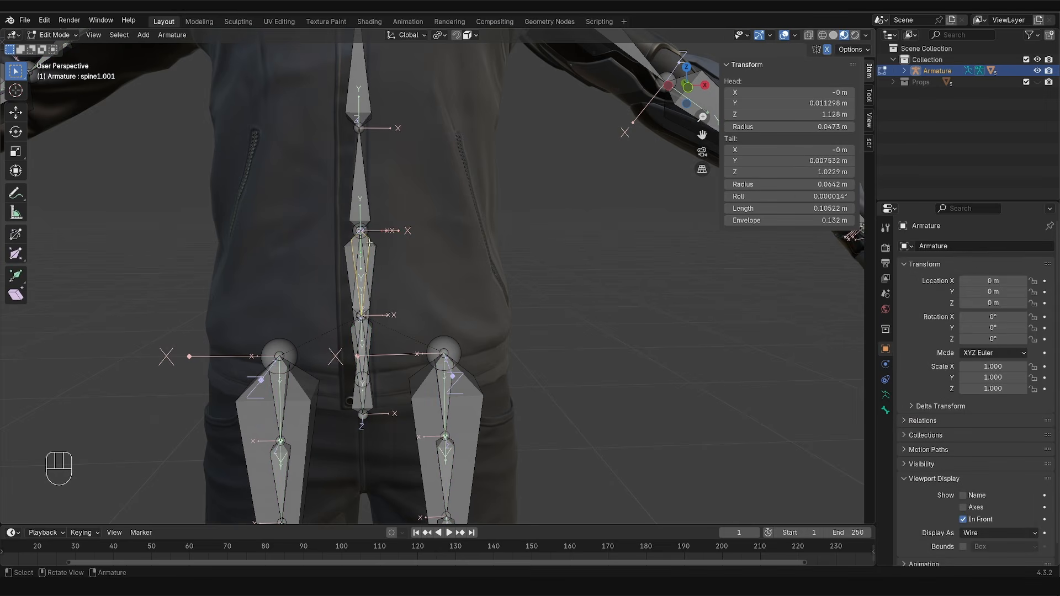
left_click(375, 253, "shift")
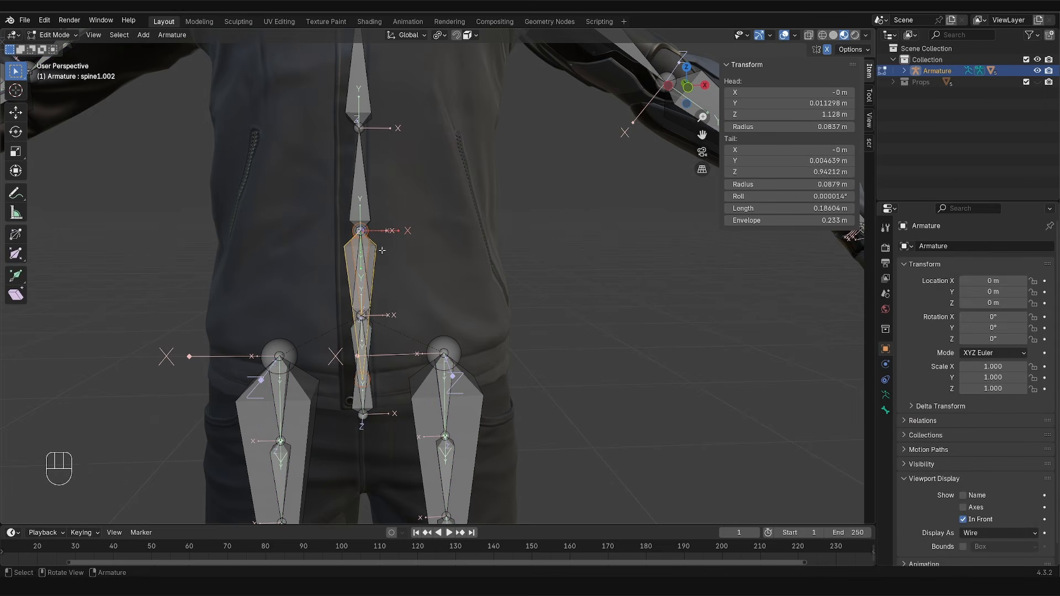
key("ctrl+p")
left_click(383, 250)
Step: In Pose Mode, rotate spine1.002 by about -19° to test the parented bones
key("Tab")
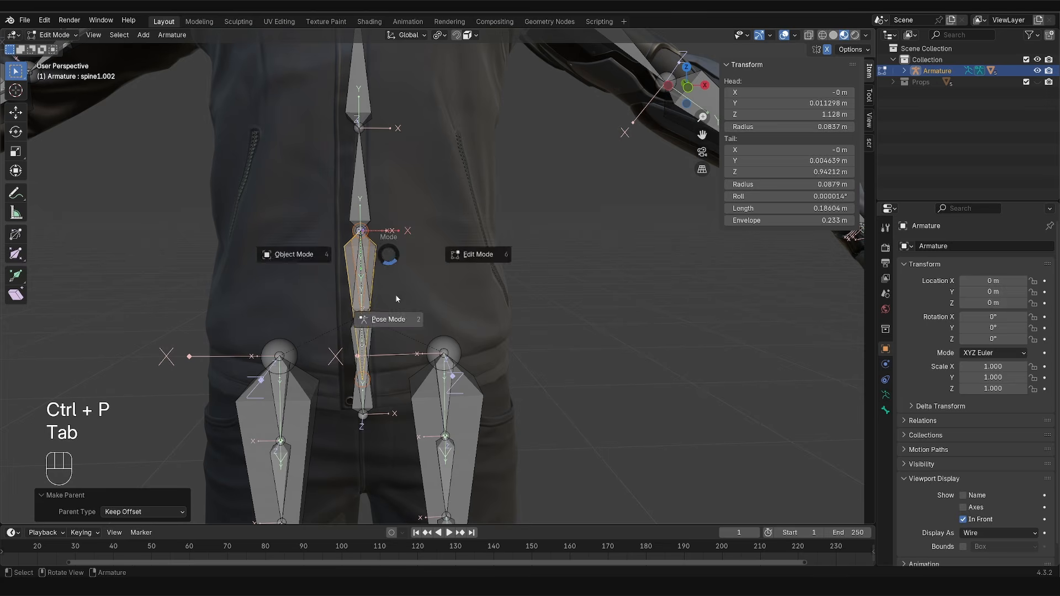
key("r")
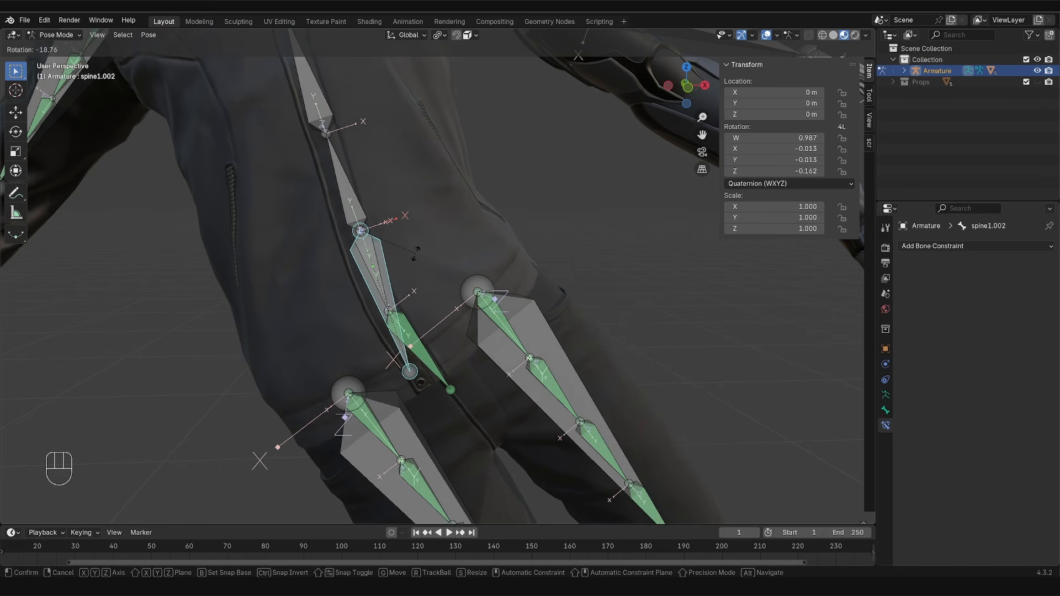
left_click(417, 256)
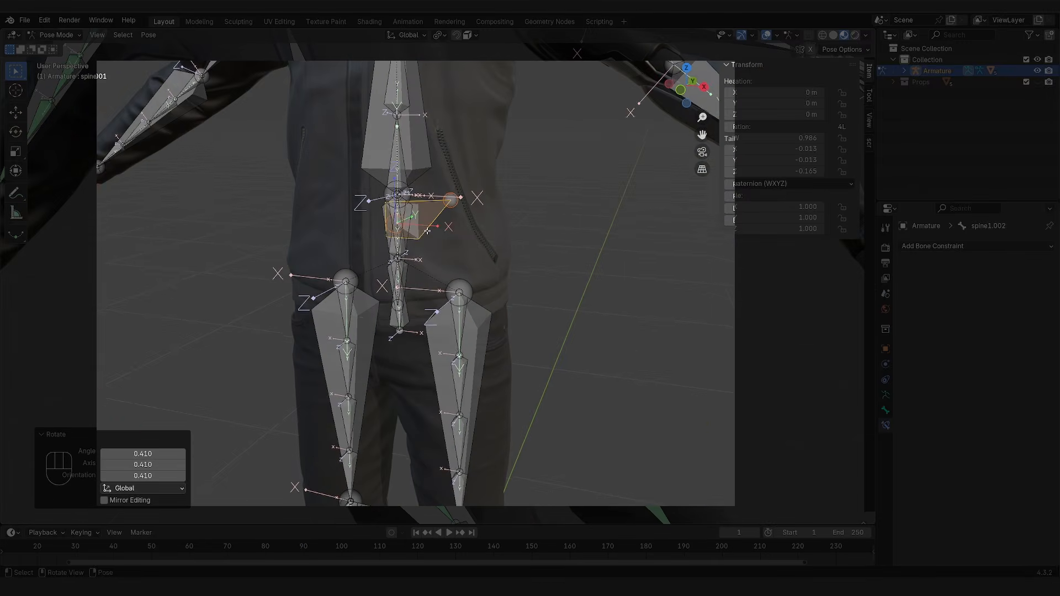
Step: Draw and erase annotation curves beside spine1.002 and the pelvis joint, and reset spine1.002's rotation
middle_click_drag(427, 231, 399, 213)
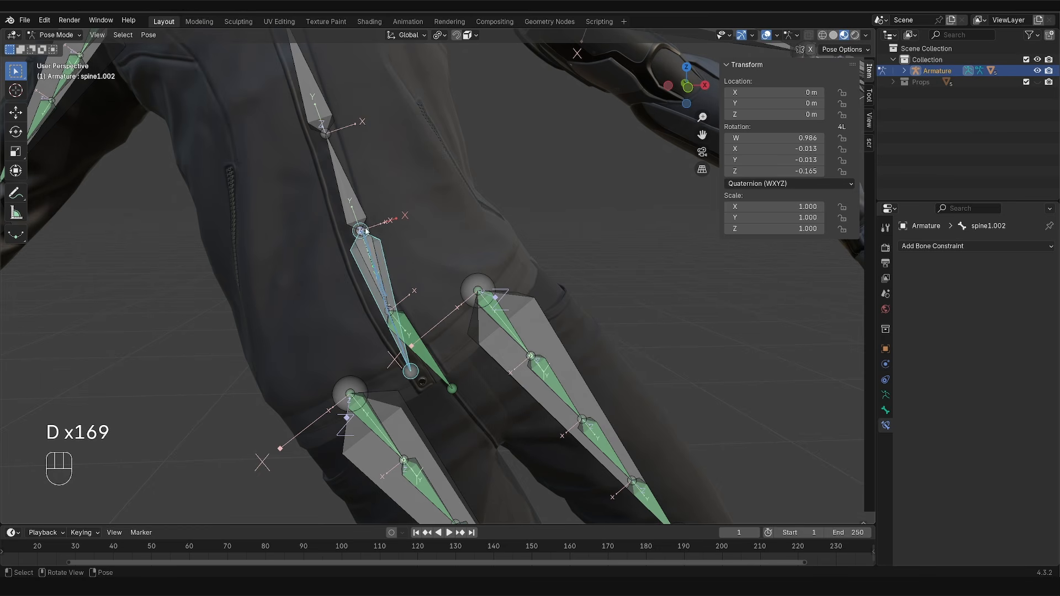
left_click_drag(412, 334, 399, 274)
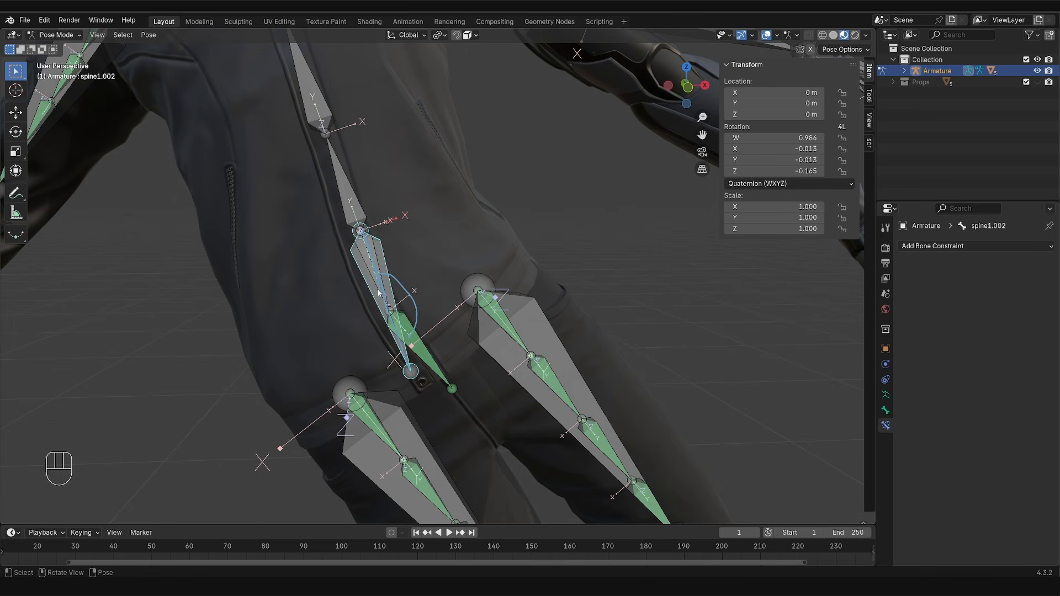
key("d")
left_click_drag(409, 309, 414, 369)
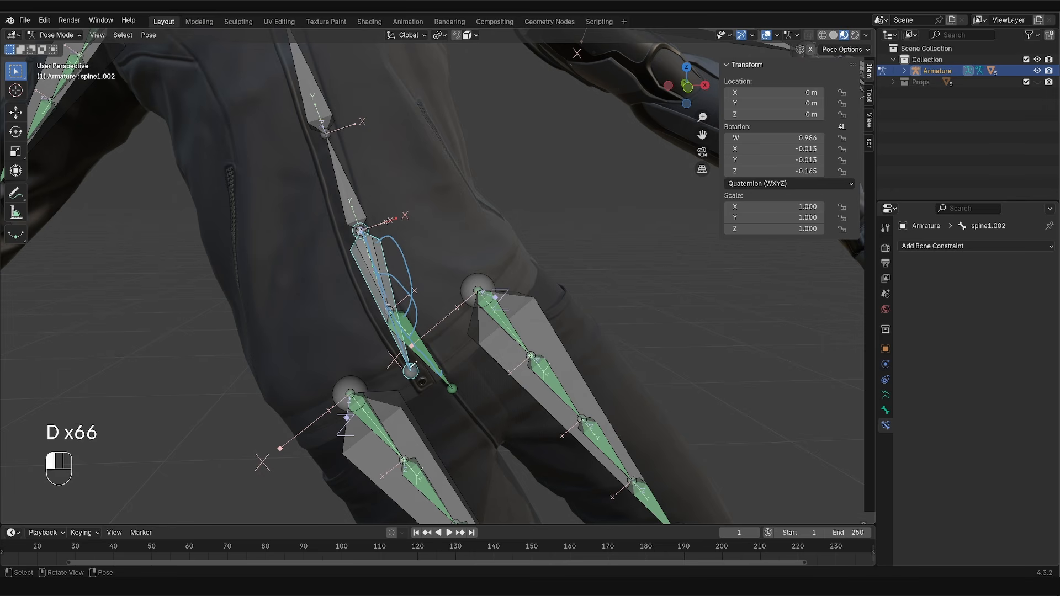
right_click_drag(375, 248, 354, 240)
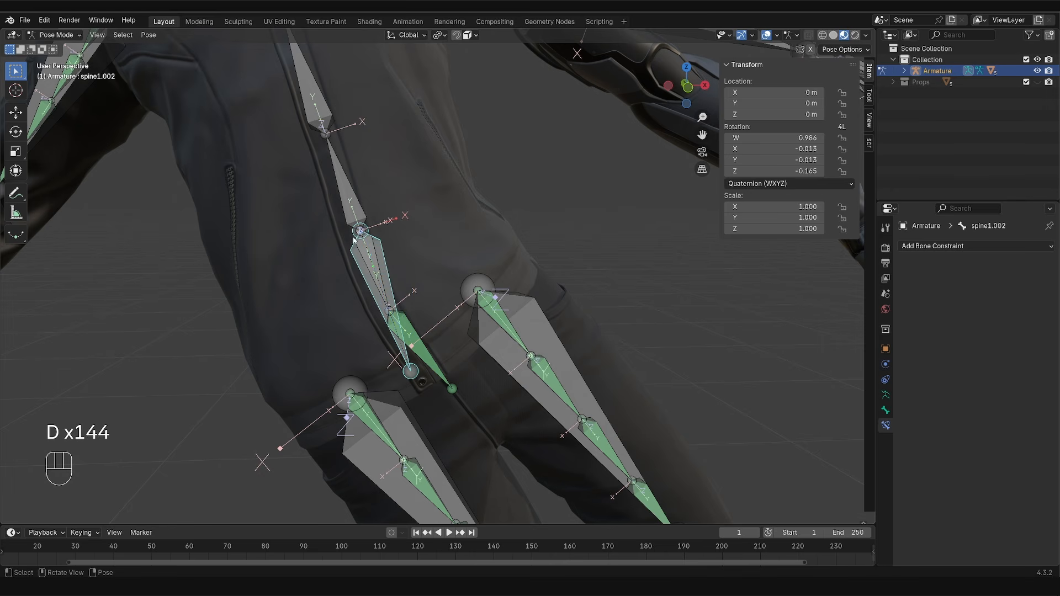
right_click_drag(465, 363, 356, 225)
key("alt+r")
Step: Trial-rotate spine1.002 from its rest pose and cancel the rotation
mouse_move(356, 224)
middle_mouse_down()
mouse_move(401, 298)
mouse_move(375, 320)
mouse_move(386, 289)
mouse_move(378, 271)
middle_mouse_up()
key("r")
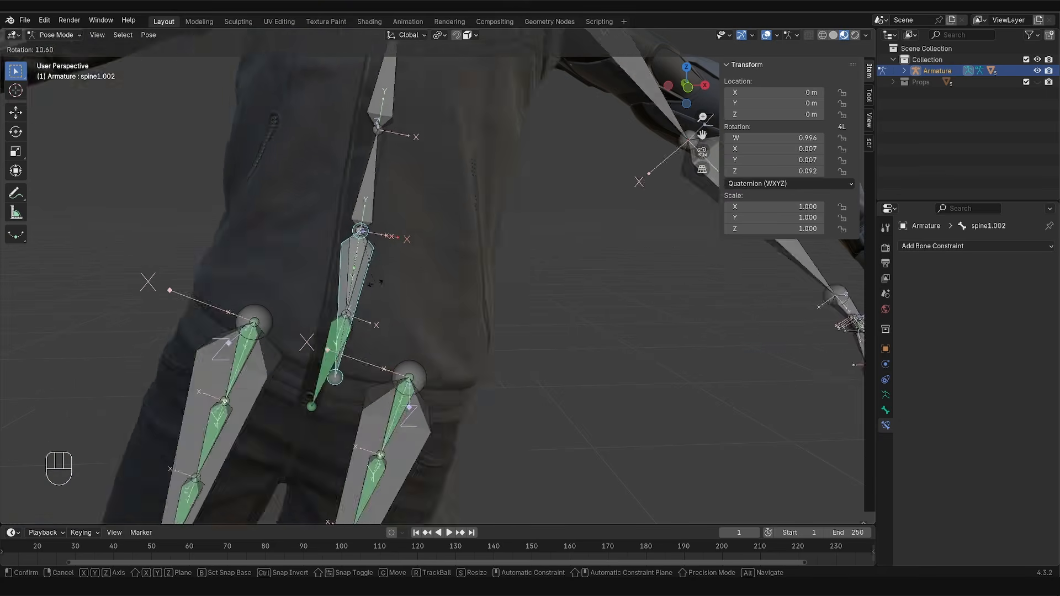
key("r")
right_click(389, 286)
Step: Set the Mix mode of pelvis.001's Copy Rotation constraint to Add
scroll(389, 289, "down", 6)
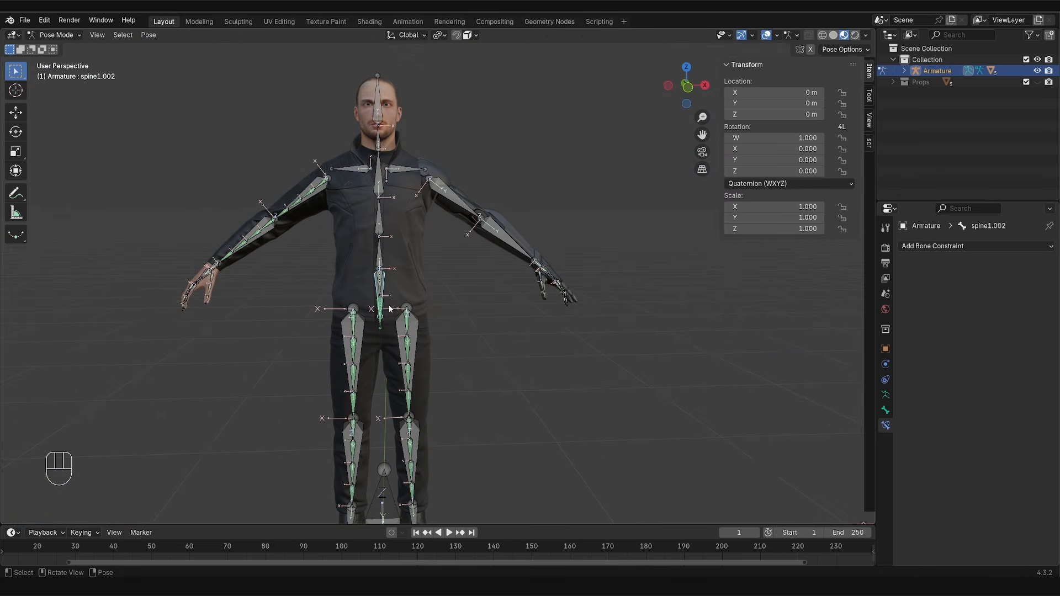
left_click(381, 331)
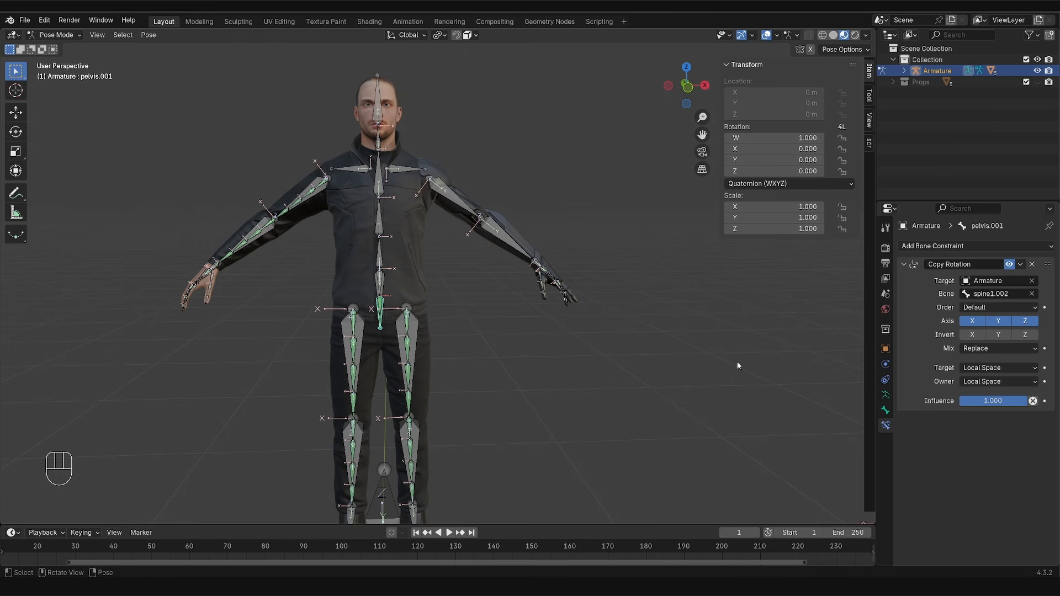
left_click(980, 349)
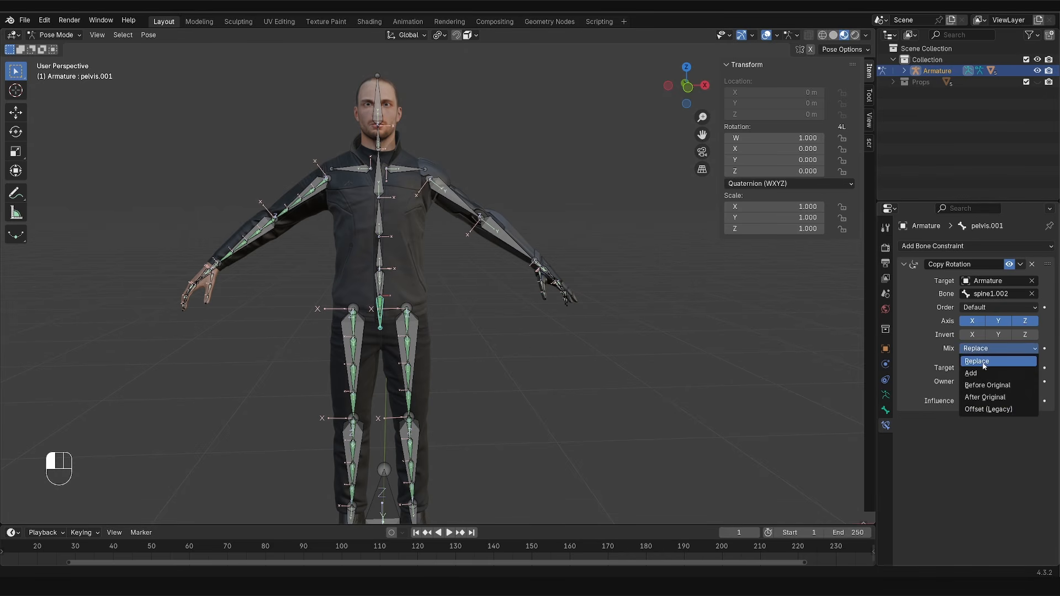
left_click(980, 374)
Step: Try rotating pelvis.001 on its own by about 27° and cancel the rotation
scroll(434, 342, "up", 2)
key("r")
key("r")
key("r")
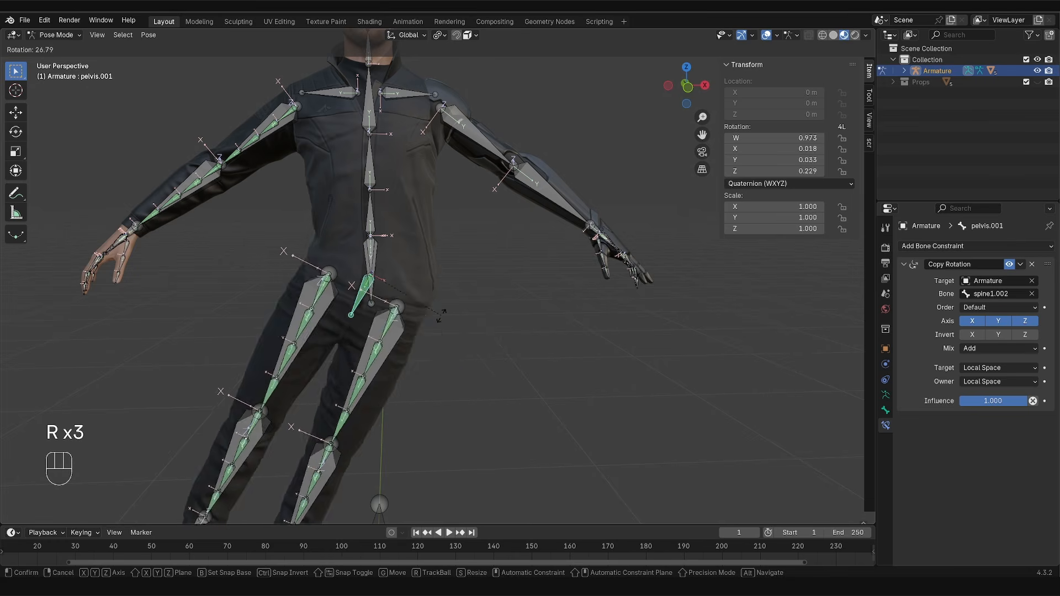
key("Escape")
Step: Rotate the spine1.002 bone by about 15°, and select pelvis.001
left_click(375, 249)
key("r")
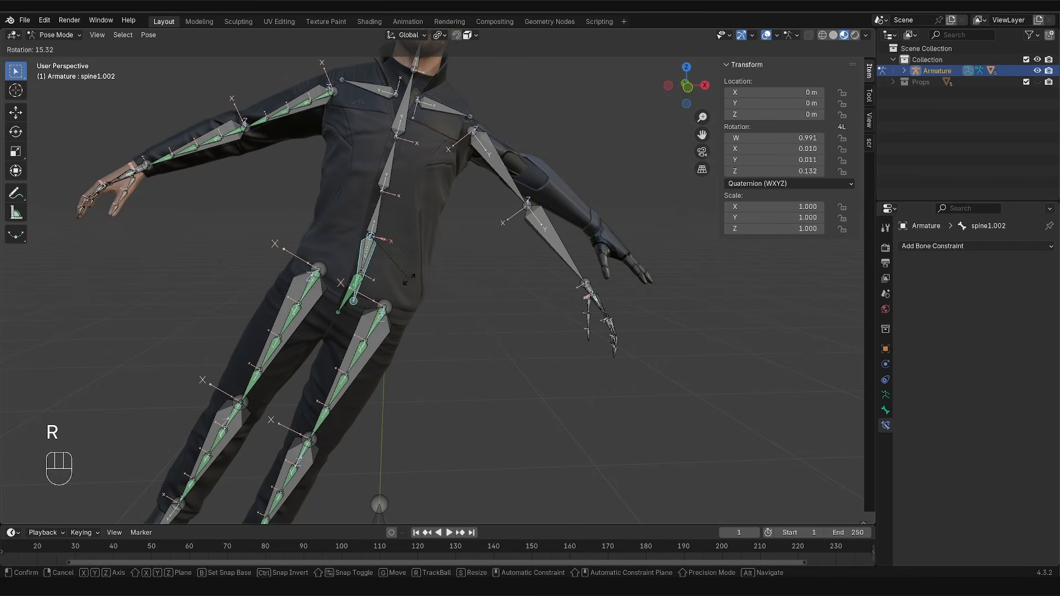
left_click(331, 303)
left_click(366, 278)
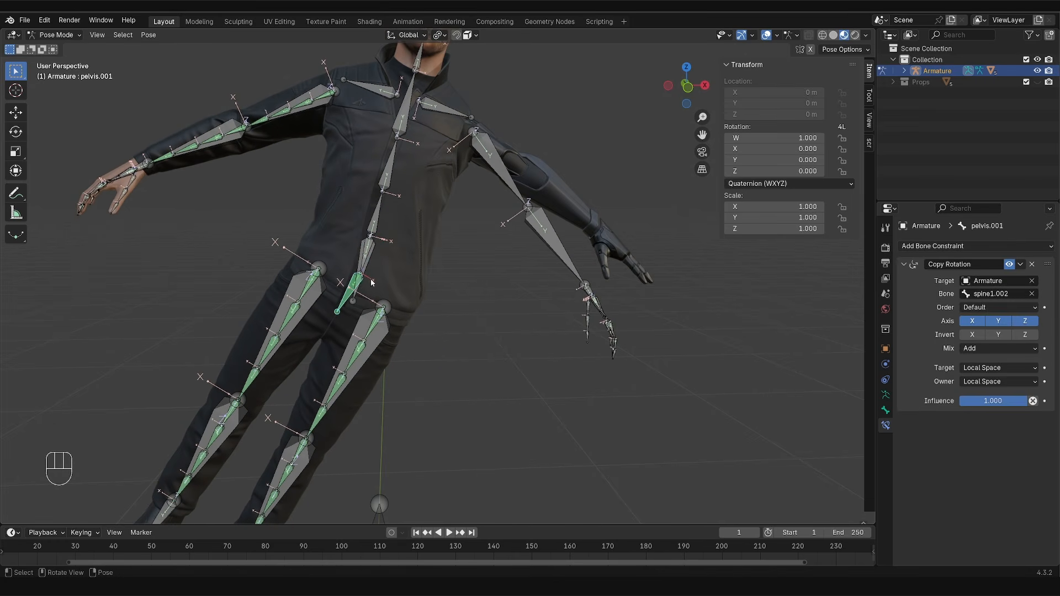
Step: Rotate pelvis.001 on its own over the spine1.002 pose, and rotate spine1.001 individually by about 11°
key("r")
key("r")
key("r")
key("r")
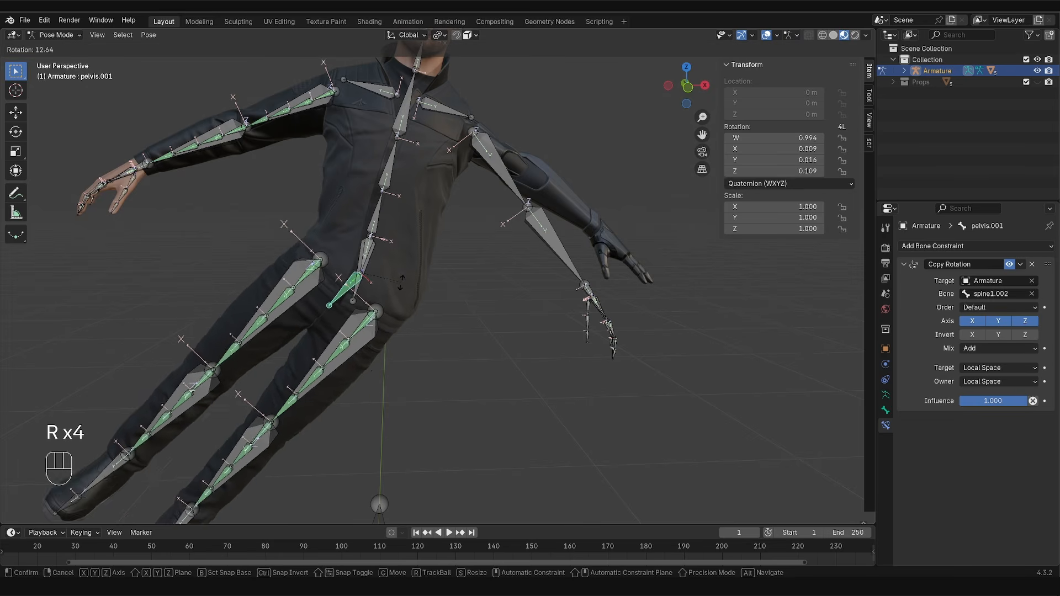
left_click(380, 268)
left_click(373, 256)
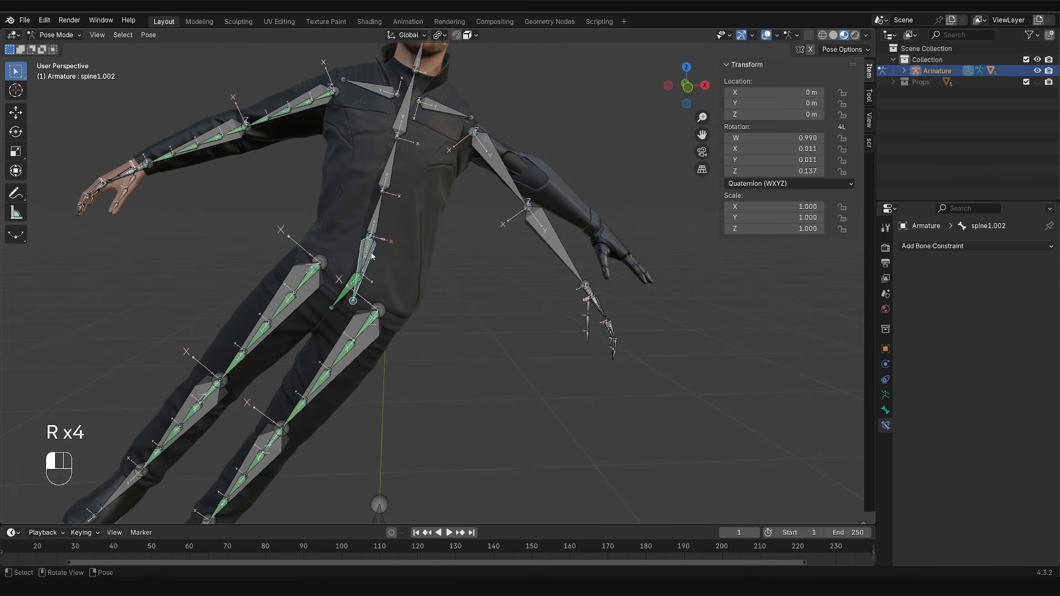
left_click(373, 256)
key("r")
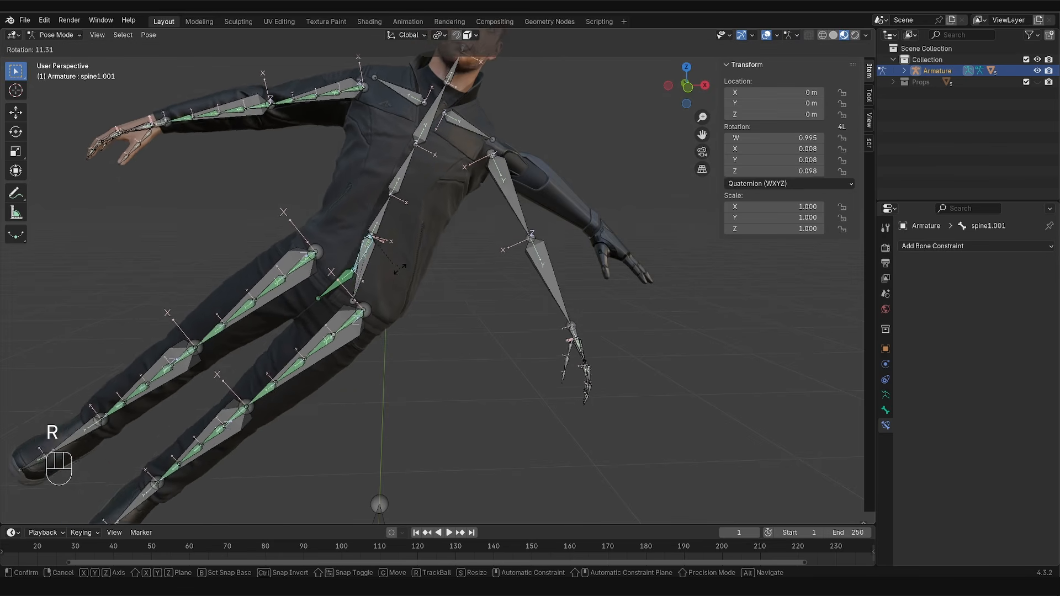
left_click(403, 275)
Step: Clear the rotation of all bones to return the armature to its rest pose, and deselect everything
key("a")
key("alt+r")
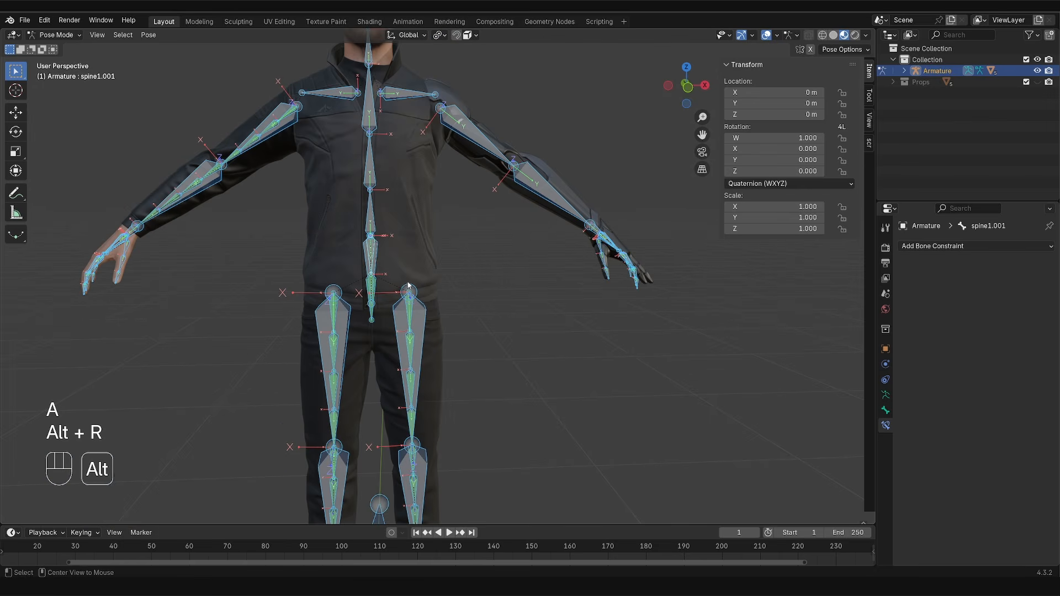
left_click(391, 272)
middle_click_drag(391, 272, 393, 279)
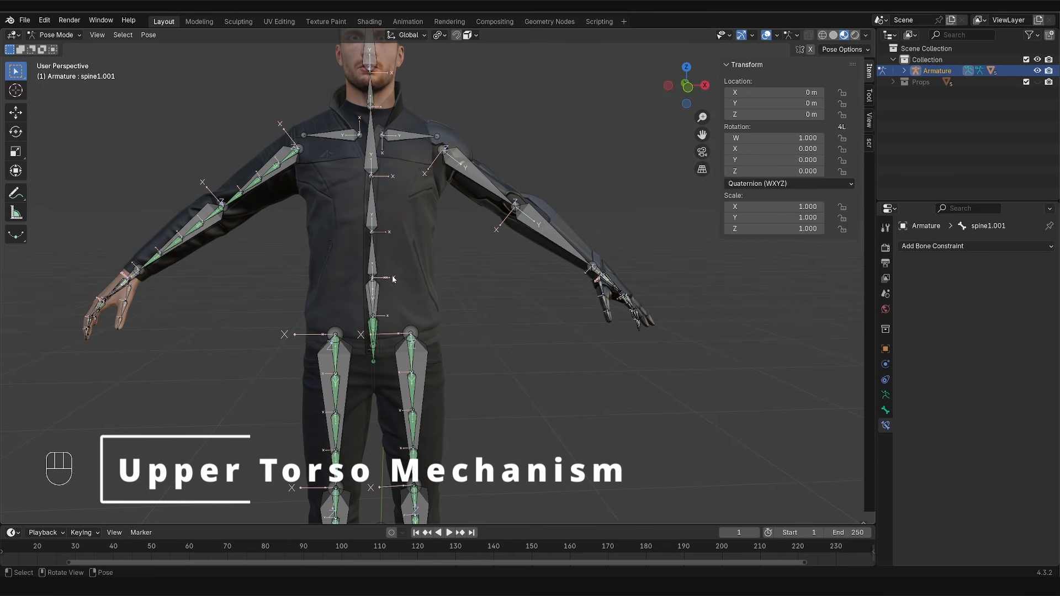
Step: Duplicate the spine2 bone in place in Edit Mode and scale the copy up to about 0.165 m long
key("d")
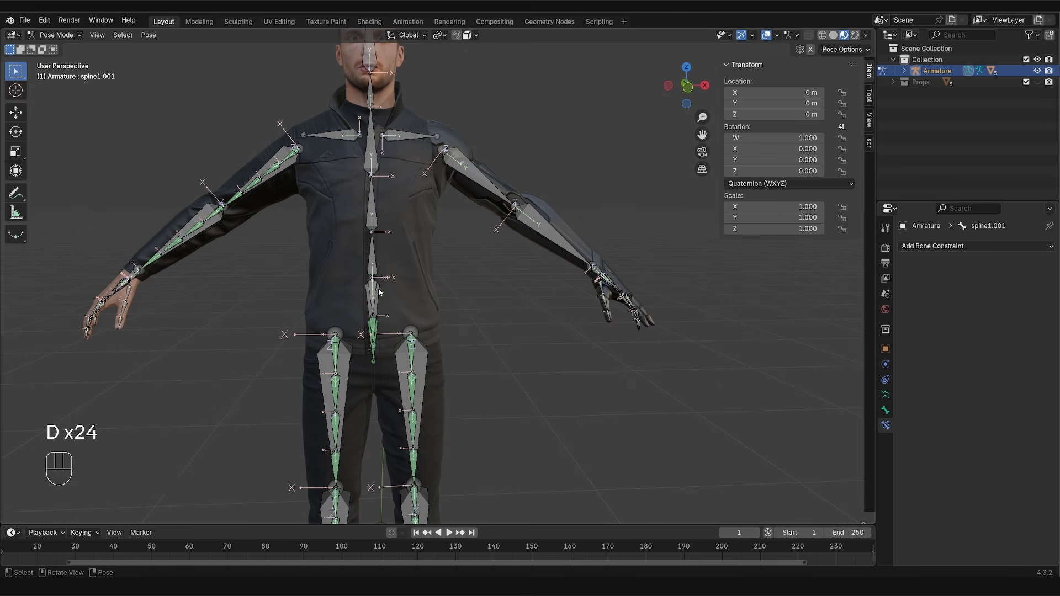
key("Tab")
left_click(433, 286)
left_click(378, 263)
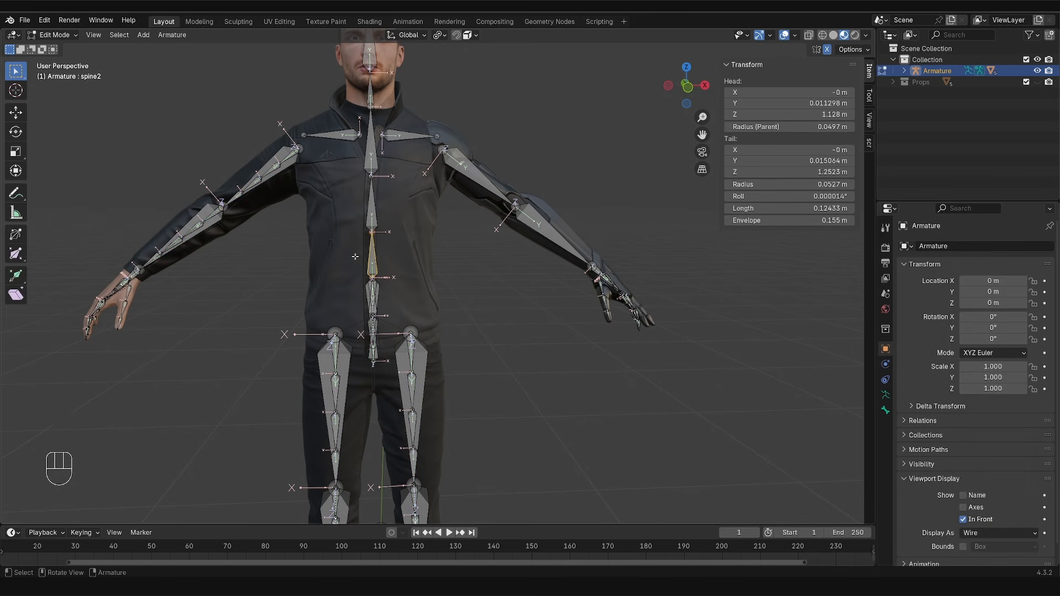
key("shift+d")
right_click(415, 278)
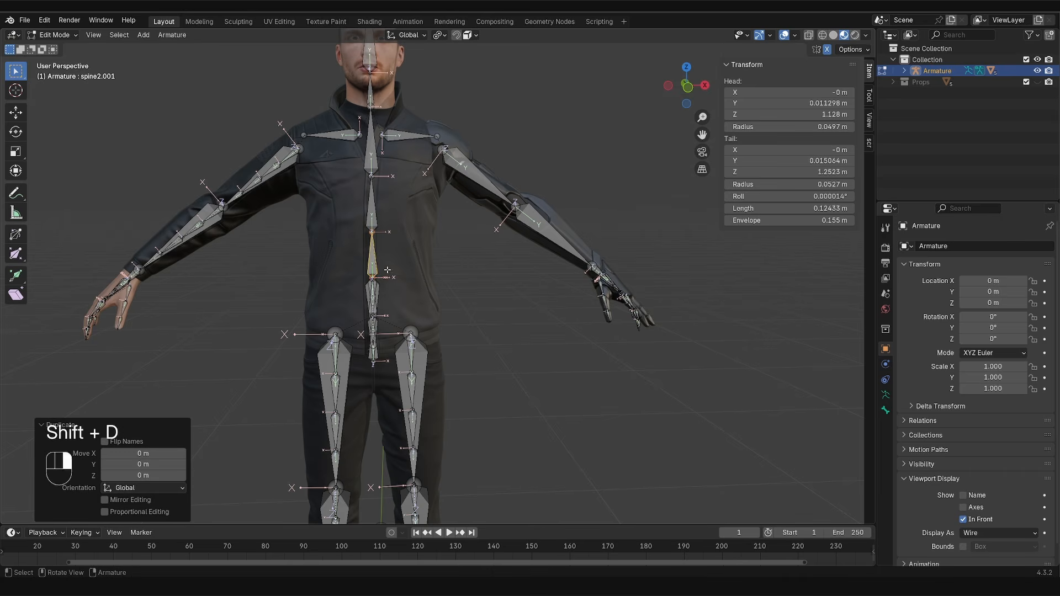
key("s")
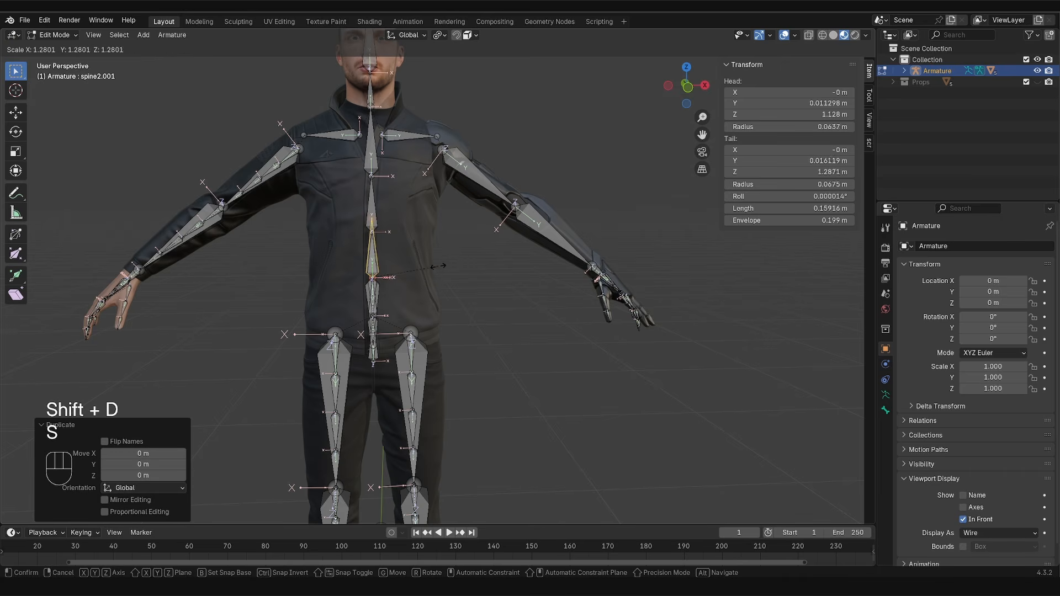
left_click(381, 271)
Step: Parent the spine2 bone to its enlarged duplicate spine2.001 with Keep Offset
left_click(376, 269)
scroll(381, 263, "up", 4)
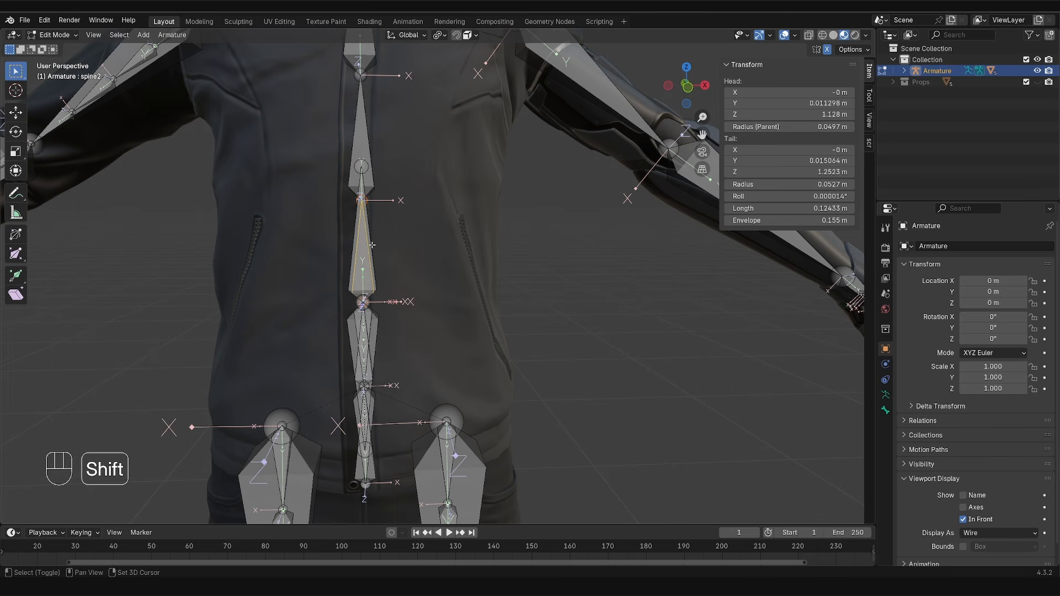
left_click(372, 245, "shift")
key("ctrl+p")
left_click(372, 245)
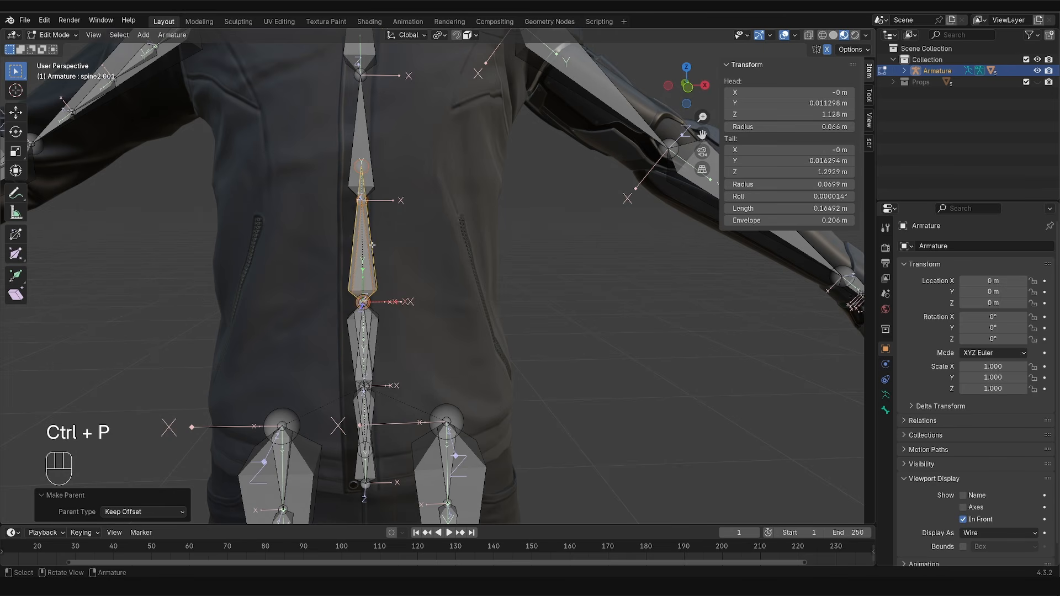
Step: Add a Copy Rotation constraint to chest1 in Pose Mode, with spine2.001 as its target bone
key("Tab")
left_click(373, 299)
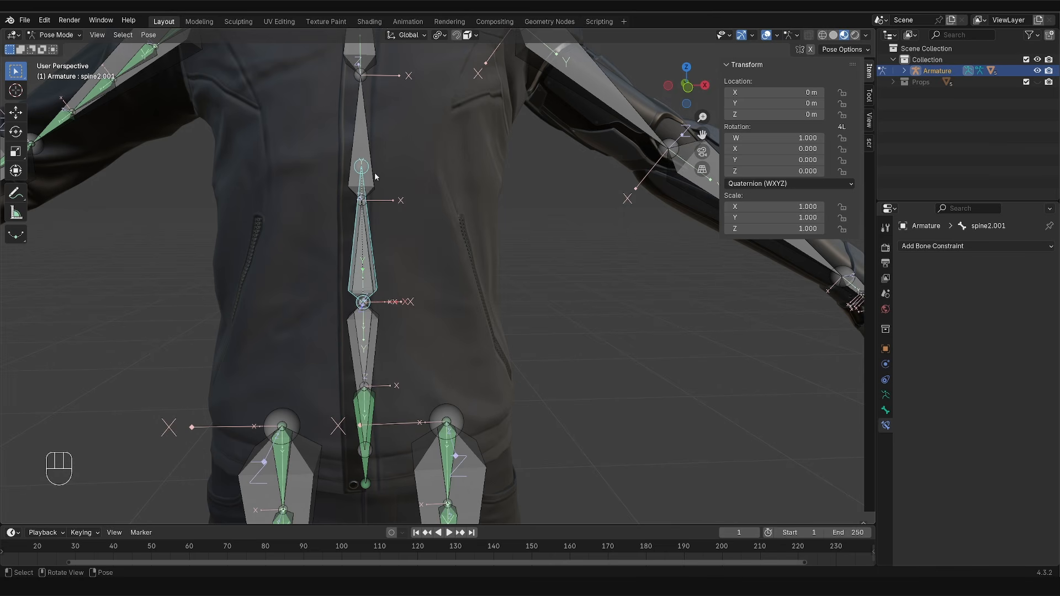
key("shift")
left_click(359, 128, "shift")
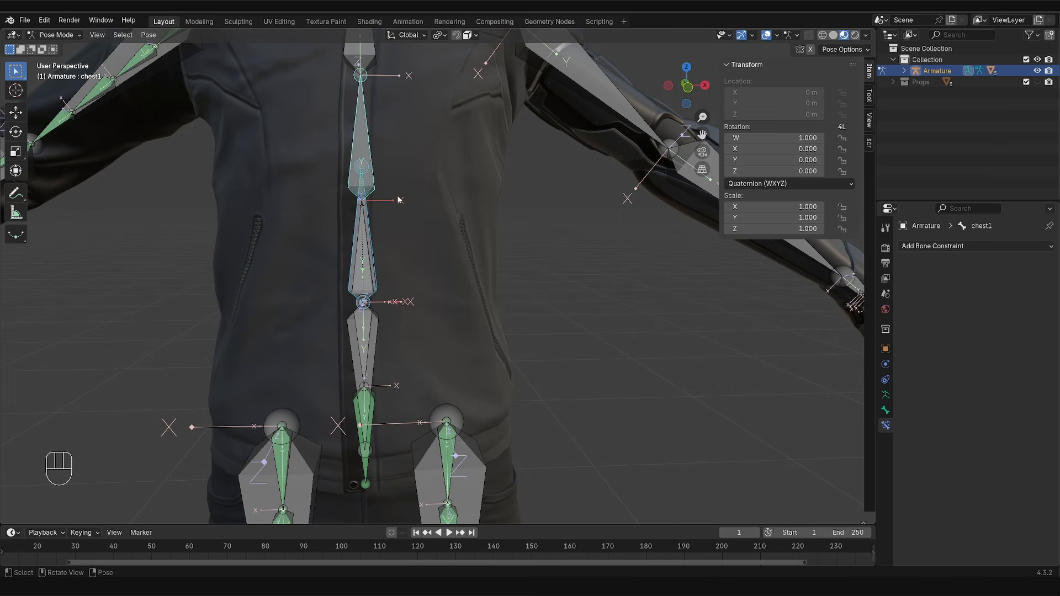
key("ctrl+shift+c")
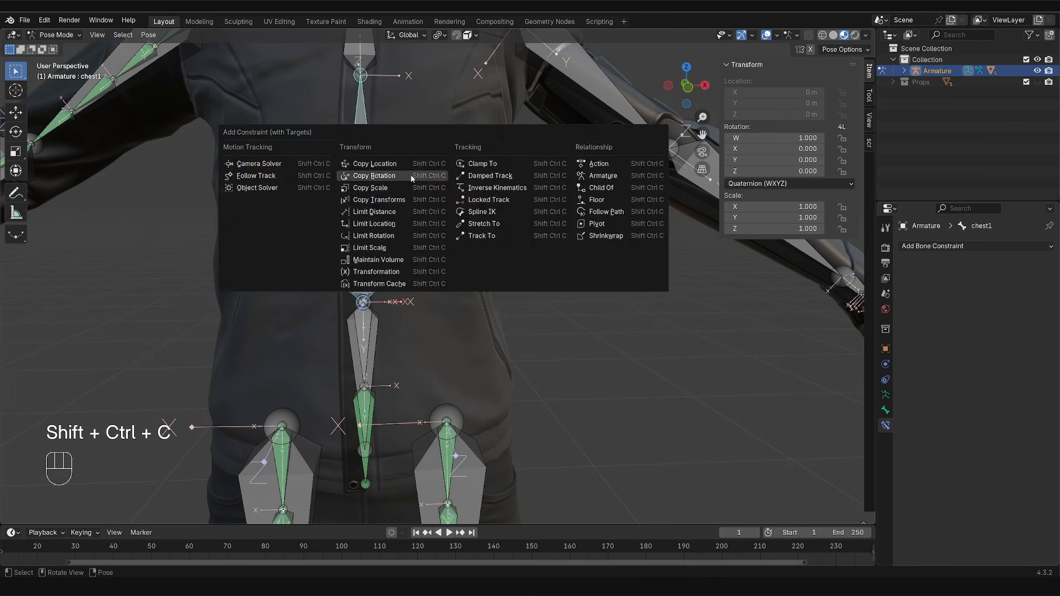
left_click(375, 109)
Step: Set both Target and Owner of chest1's Copy Rotation constraint to Local Space and its Mix mode to Add
left_click(993, 367)
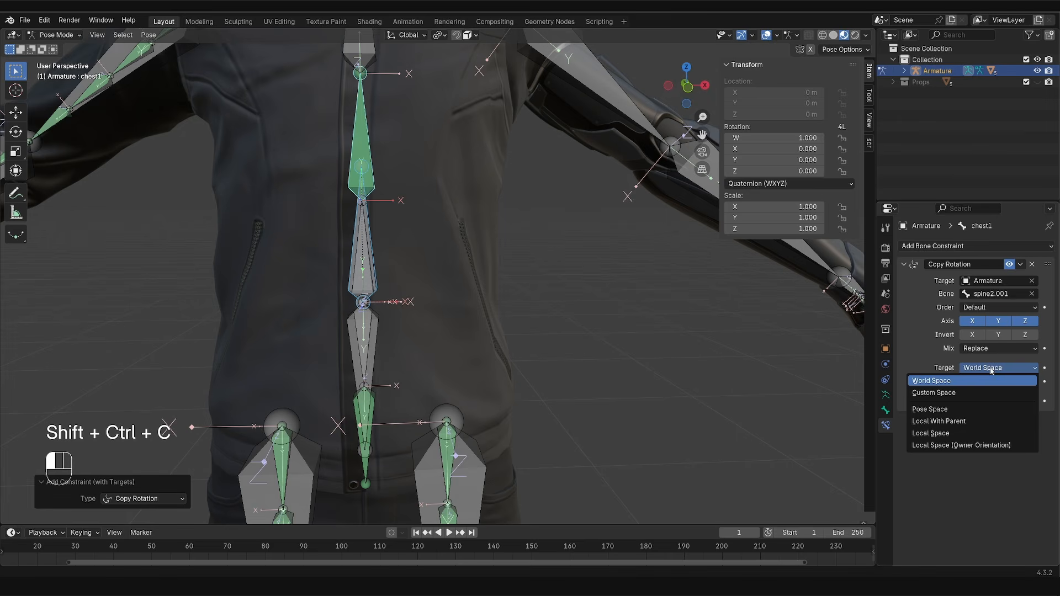
left_click(988, 433)
left_click(994, 381)
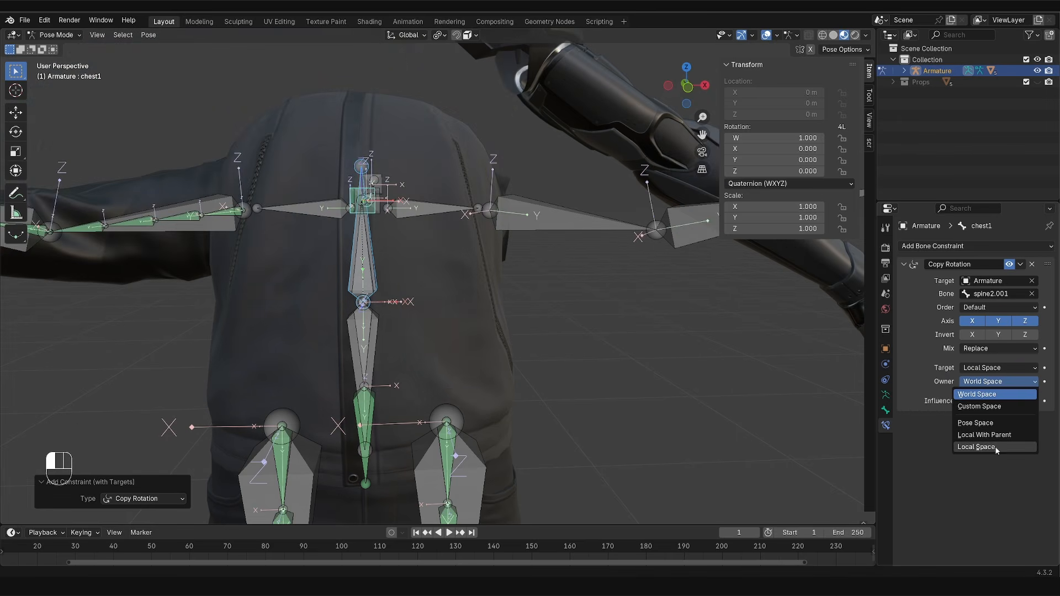
left_click(996, 449)
left_click(1000, 349)
left_click(994, 368)
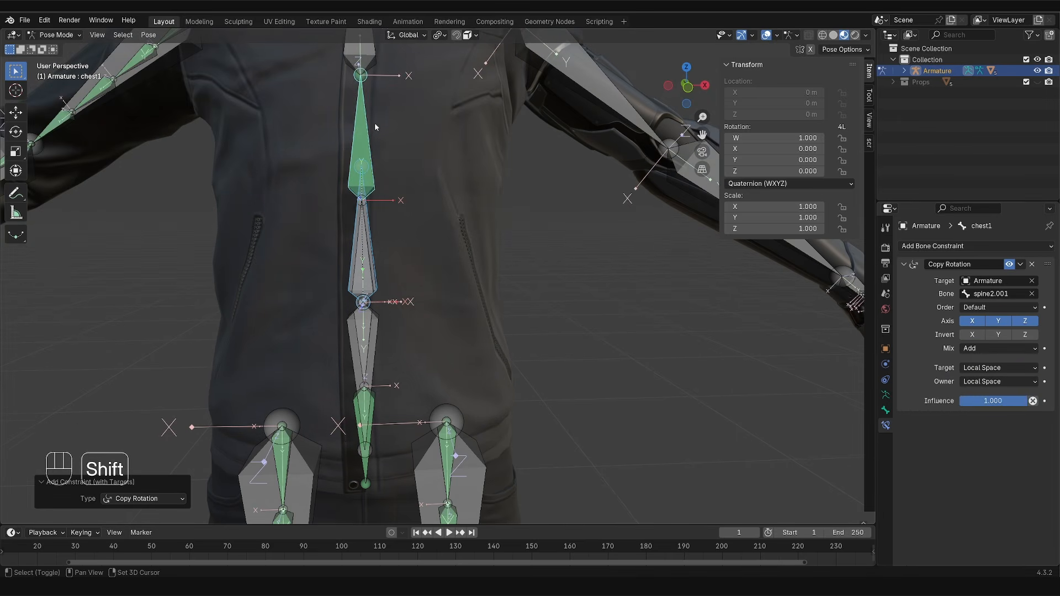
Step: Copy the Copy Rotation constraint from chest1 to the chest2 bone
scroll(375, 127, "down", 4)
scroll(380, 243, "up", 2)
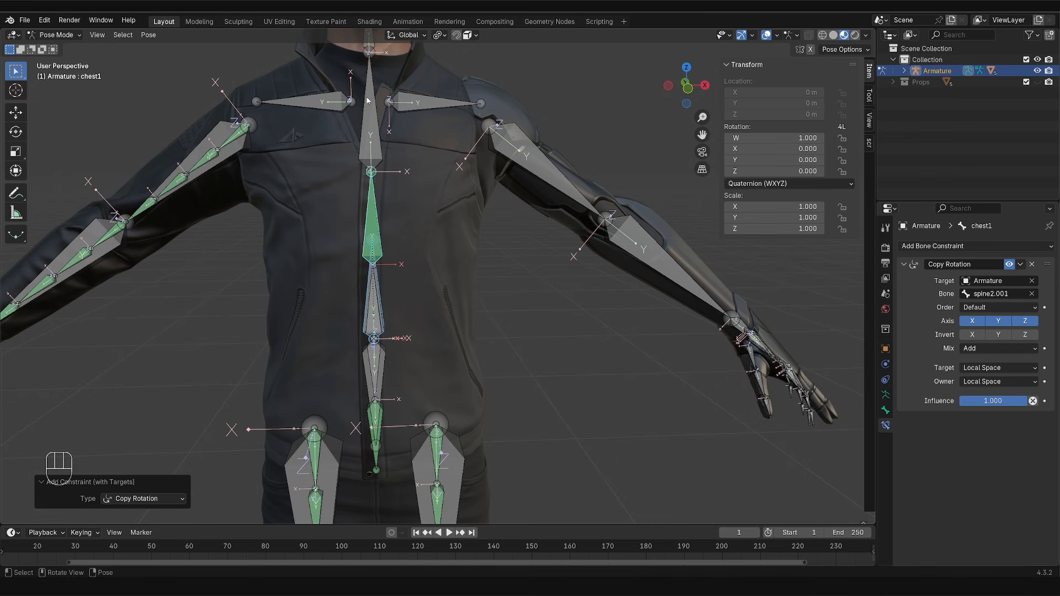
left_click(368, 91)
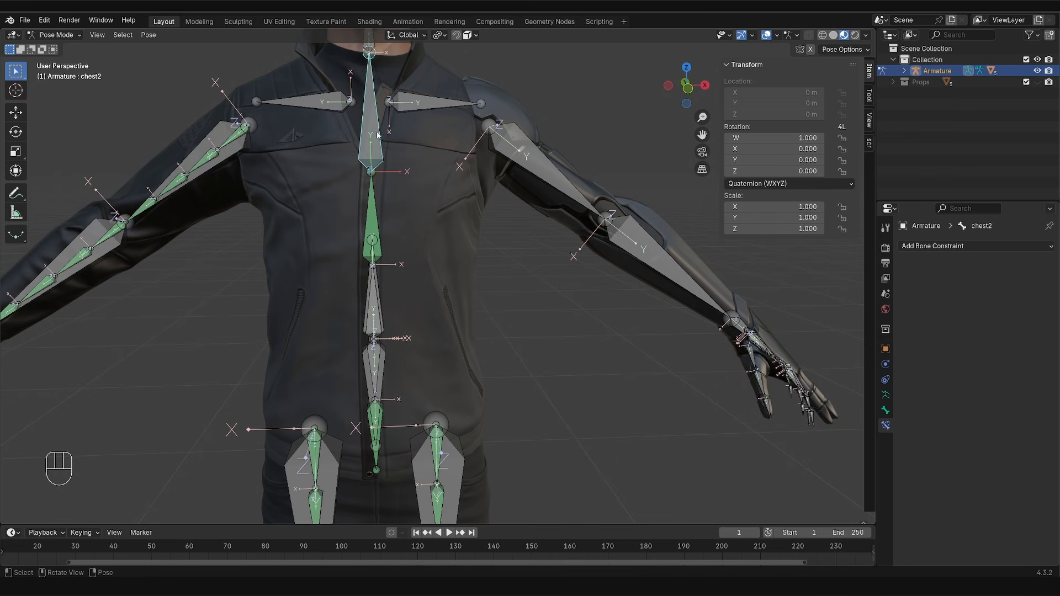
left_click(371, 222, "shift")
left_click(148, 35)
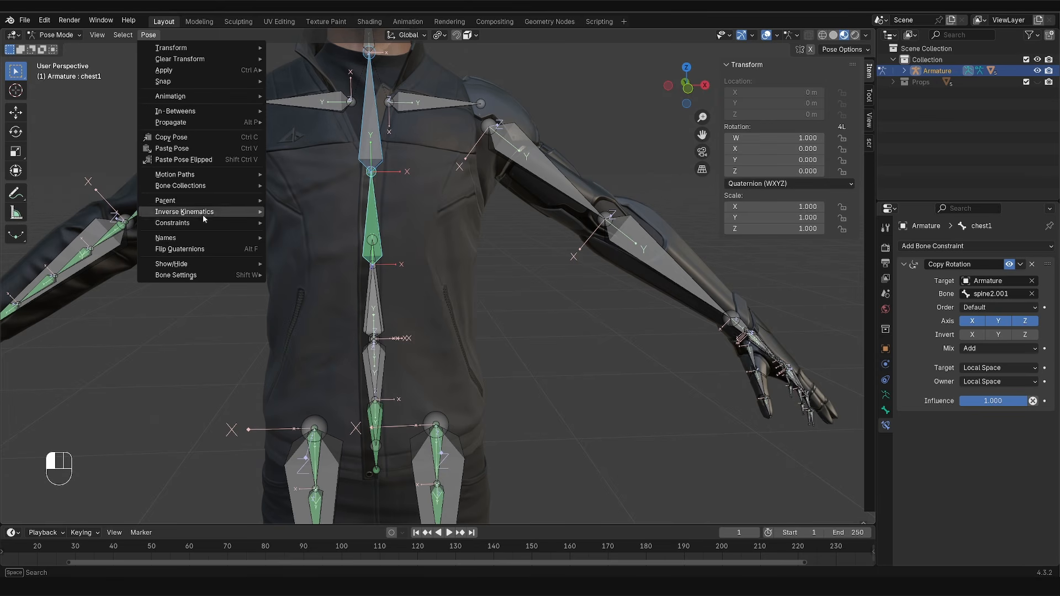
mouse_move(225, 223)
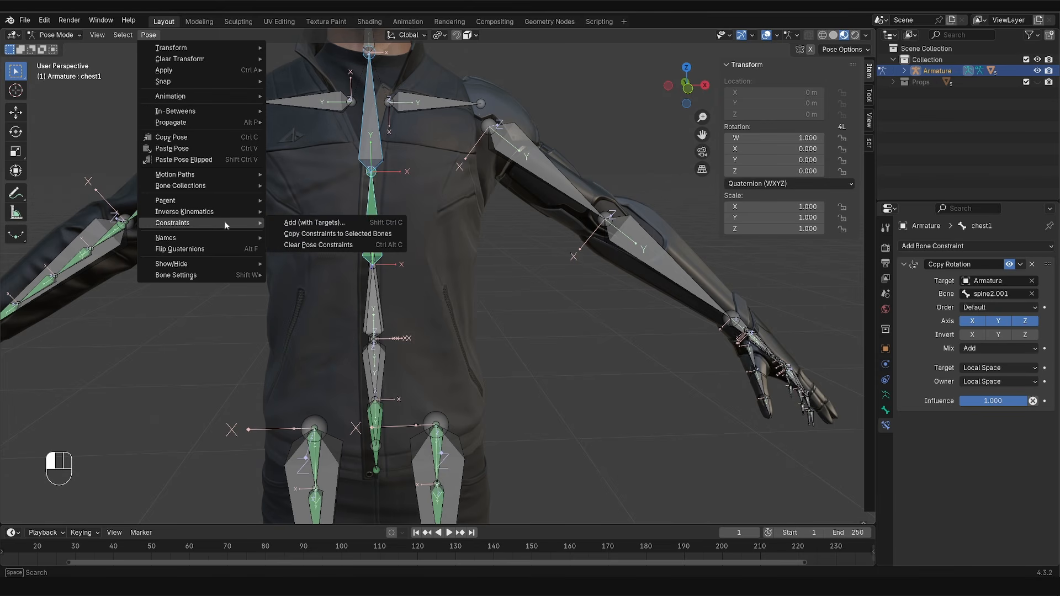
left_click(329, 234)
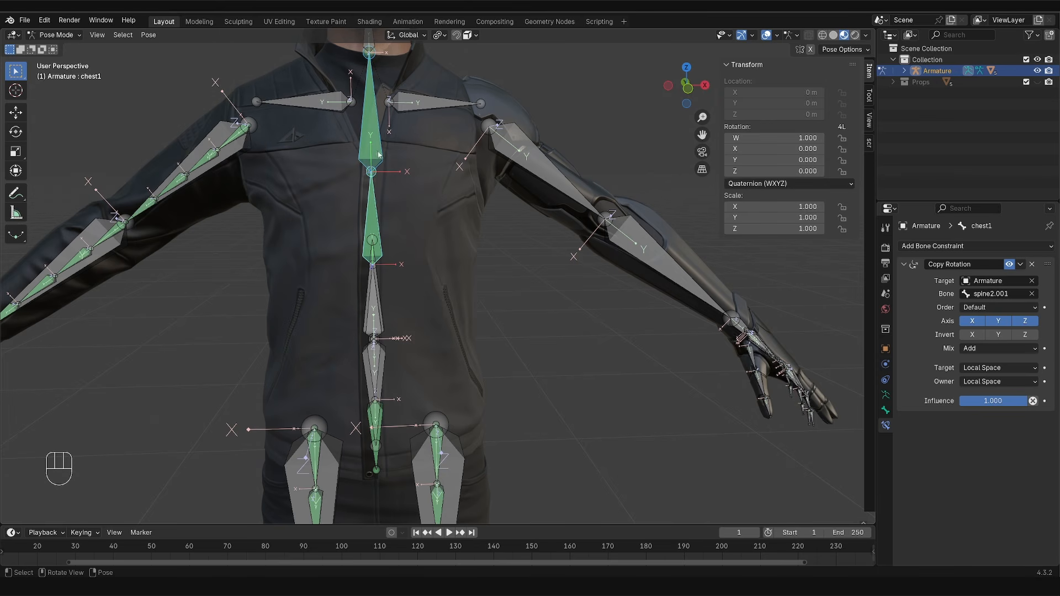
Step: Trial-rotate spine2.001 sideways twice to test the upper torso, cancelling each rotation
left_click(402, 298)
key("r")
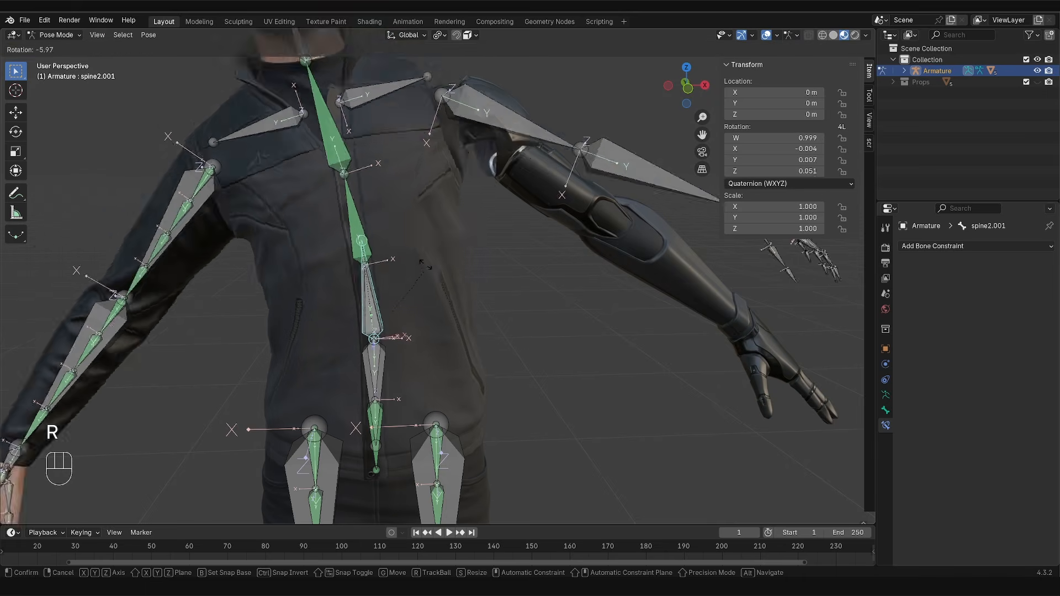
right_click(443, 313)
key("r")
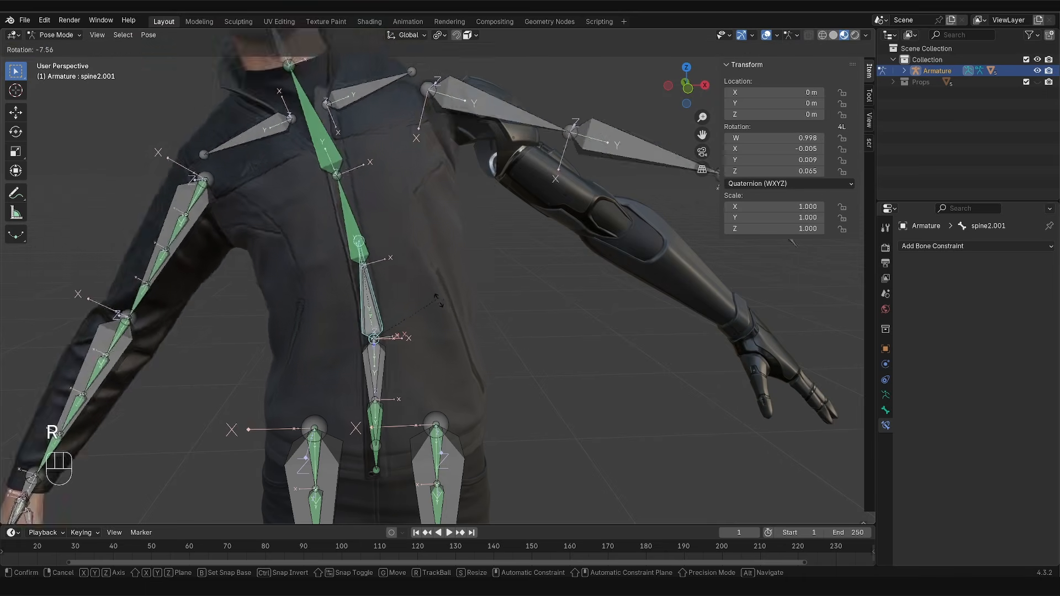
right_click(439, 331)
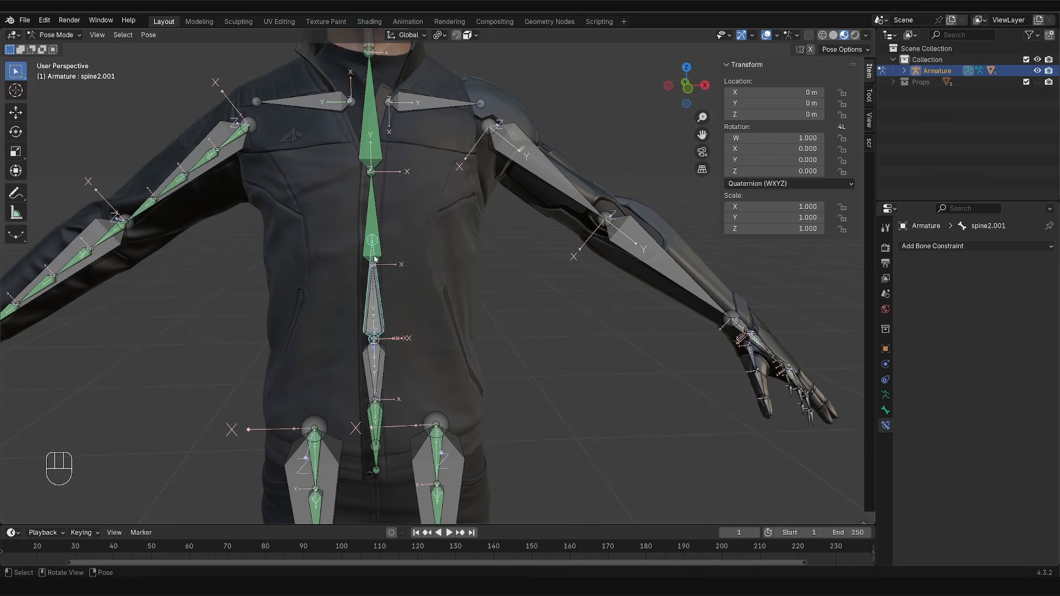
Step: Scale the spine2.001 bone up about 2.5 times in Edit Mode and return to Pose Mode
key("Tab")
key("s")
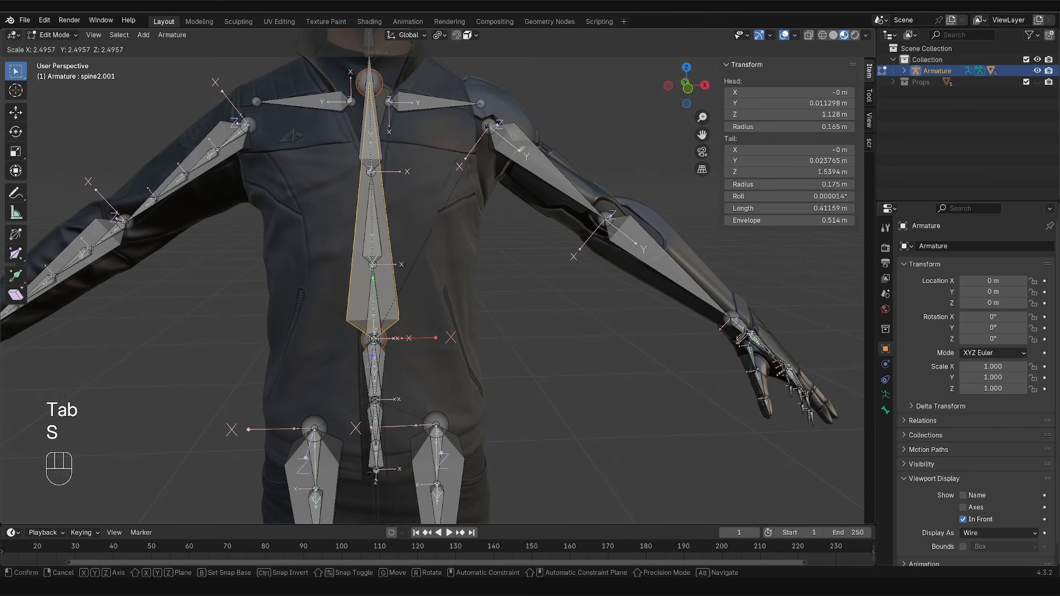
left_click(428, 145)
key("Tab")
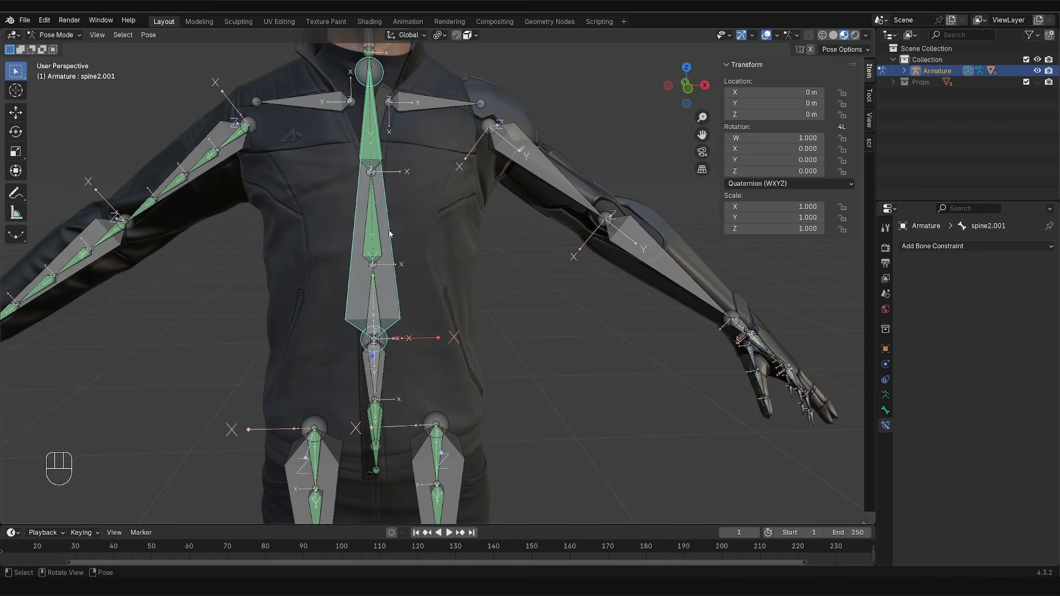
Step: Mark the spine and chest bones with short annotation strokes across the torso
key("d")
left_click_drag(367, 293, 386, 296)
left_click_drag(380, 234, 387, 235)
left_click_drag(354, 137, 387, 136)
mouse_move(255, 72)
left_mouse_down()
mouse_move(316, 138)
mouse_move(395, 133)
mouse_move(458, 92)
left_mouse_up()
Step: Rotate spine2.001 to try out the influence of chest2's Copy Rotation constraint, and clear the bone's rotation
key("r")
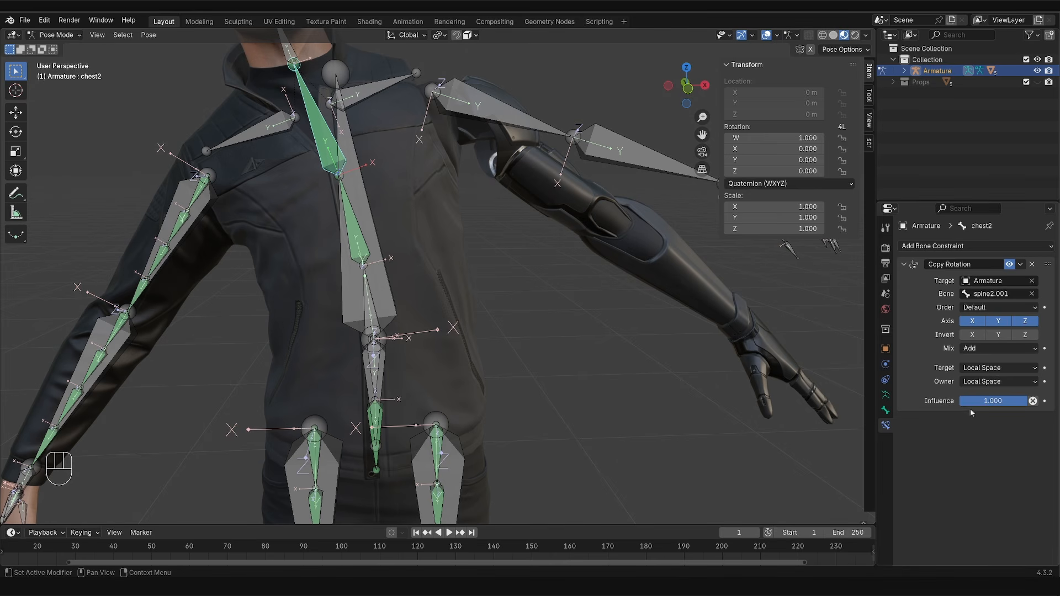
mouse_move(994, 401)
left_mouse_down()
mouse_move(982, 401)
mouse_move(1001, 401)
left_mouse_up()
left_click(374, 214)
key("alt+r")
Step: Trial-rotate spine2.001 from the front and the side, including a trackball rotation, cancelling each attempt
middle_click_drag(430, 238, 440, 261)
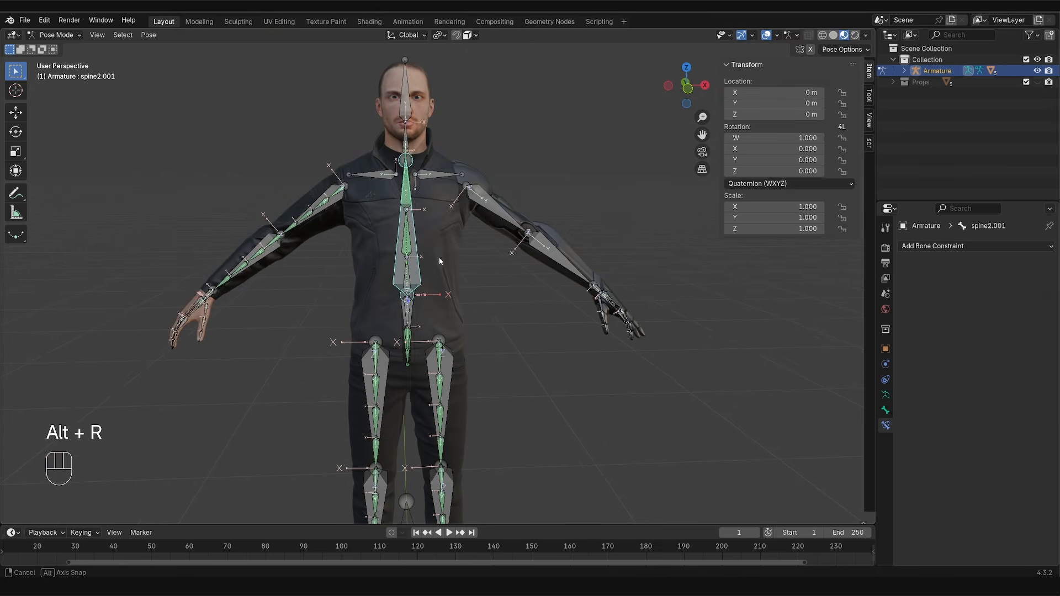
key("r")
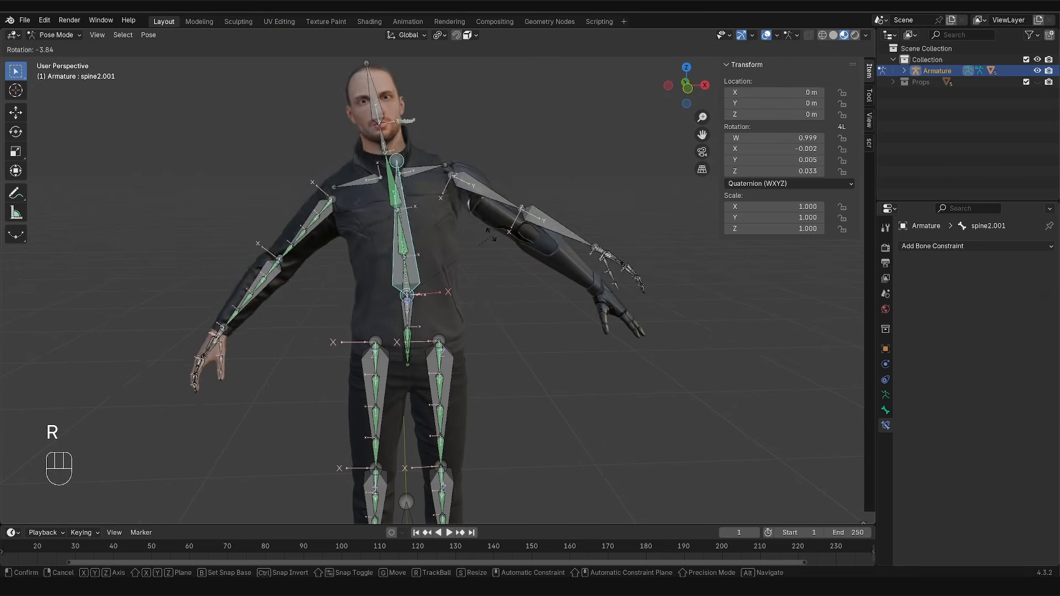
right_click(484, 218)
middle_click_drag(364, 323, 434, 331)
key("r")
right_click(509, 315)
key("r")
key("r")
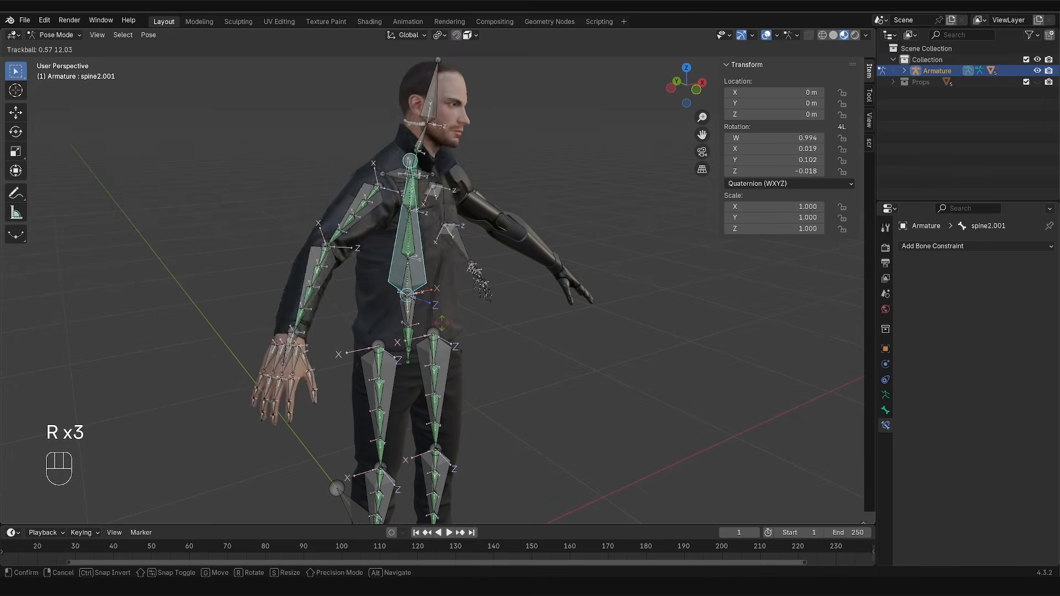
right_click(436, 324)
Step: Trial-rotate the spine1.002 bone with plain and trackball rotation to test the lower torso, and cancel it
middle_click_drag(448, 319, 410, 237)
left_click(412, 316)
scroll(432, 343, "down", 1)
key("r")
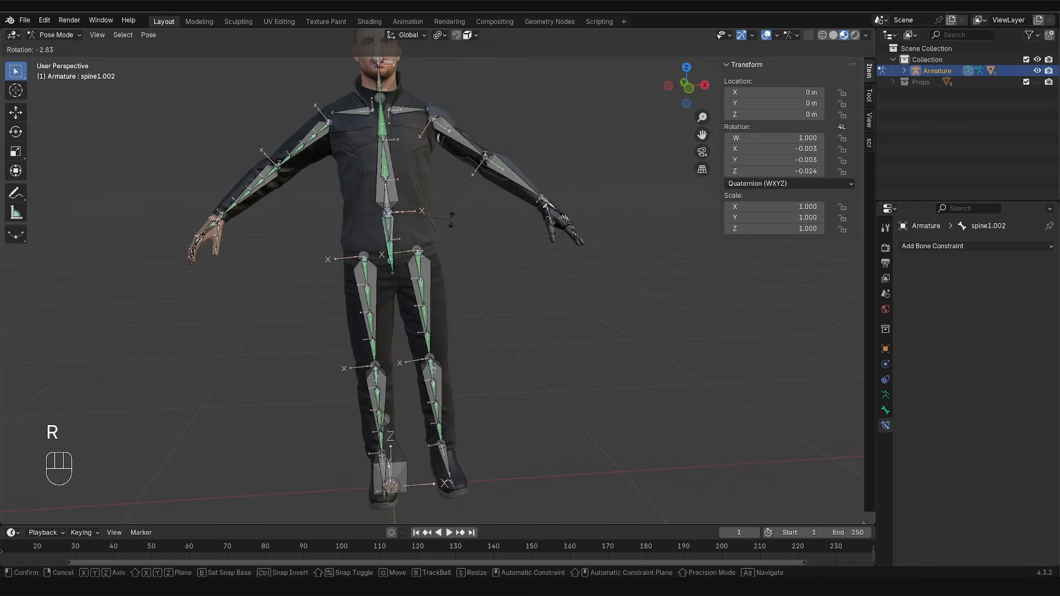
key("r")
key("r")
key("r")
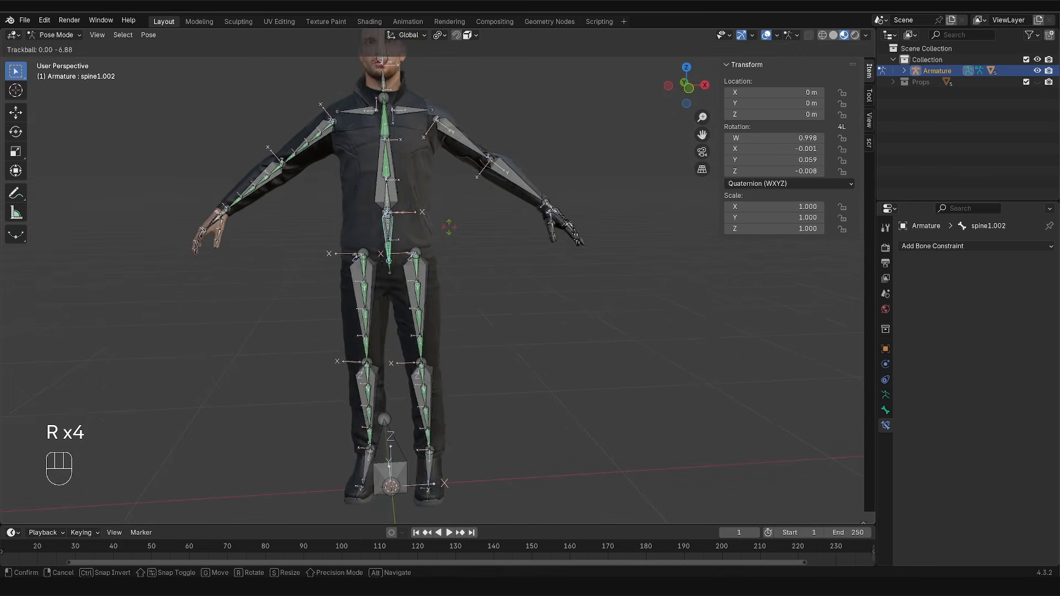
right_click(435, 280)
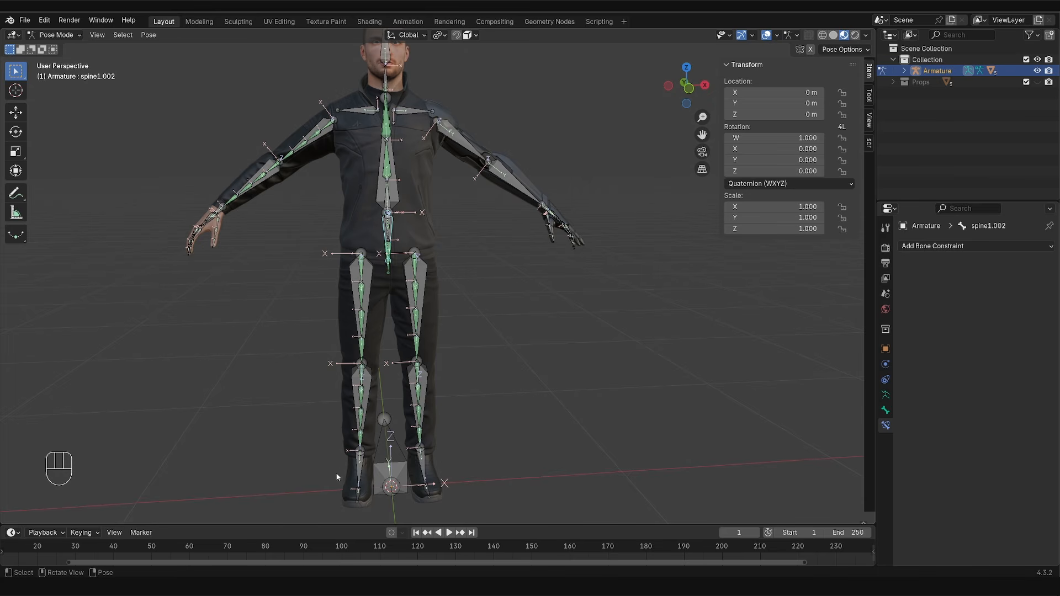
Step: Draw an annotation line across the ankles, then trial-rotate spine1.002 against it and cancel the rotation
key("d")
left_click_drag(336, 453, 441, 439)
key("r")
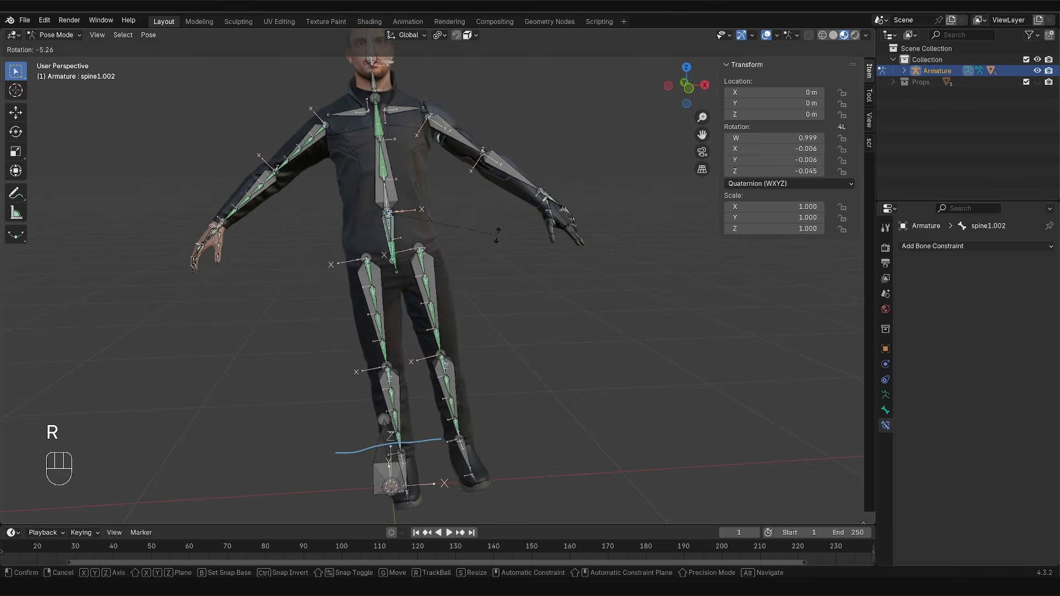
right_click(460, 254)
Step: Duplicate the root bone in Edit Mode about 1.08 m upward along Z and scale the copy to about 0.41
middle_click_drag(459, 253, 392, 217)
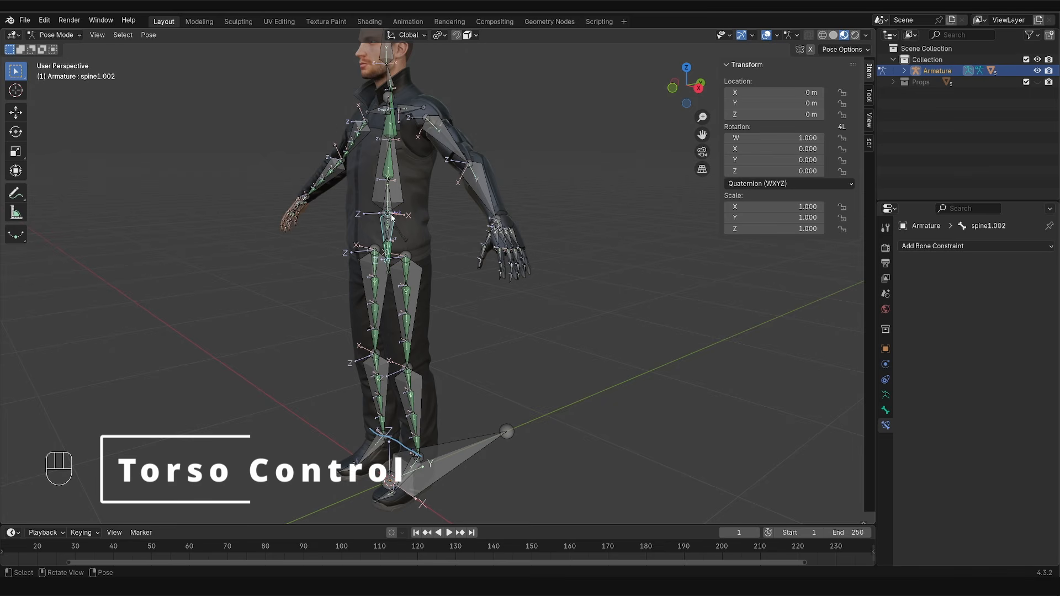
key("Tab")
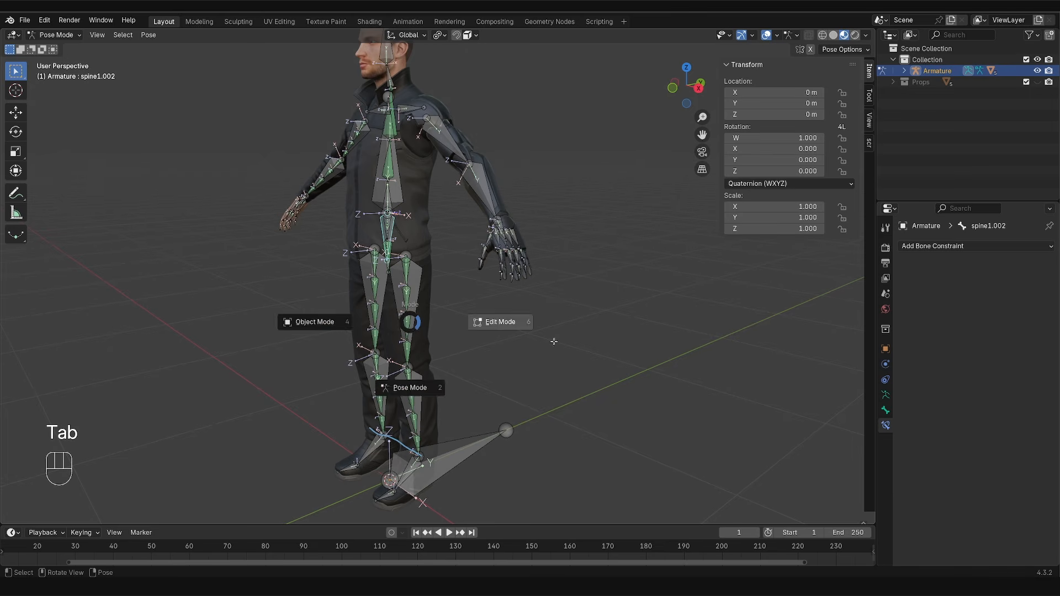
left_click(469, 446)
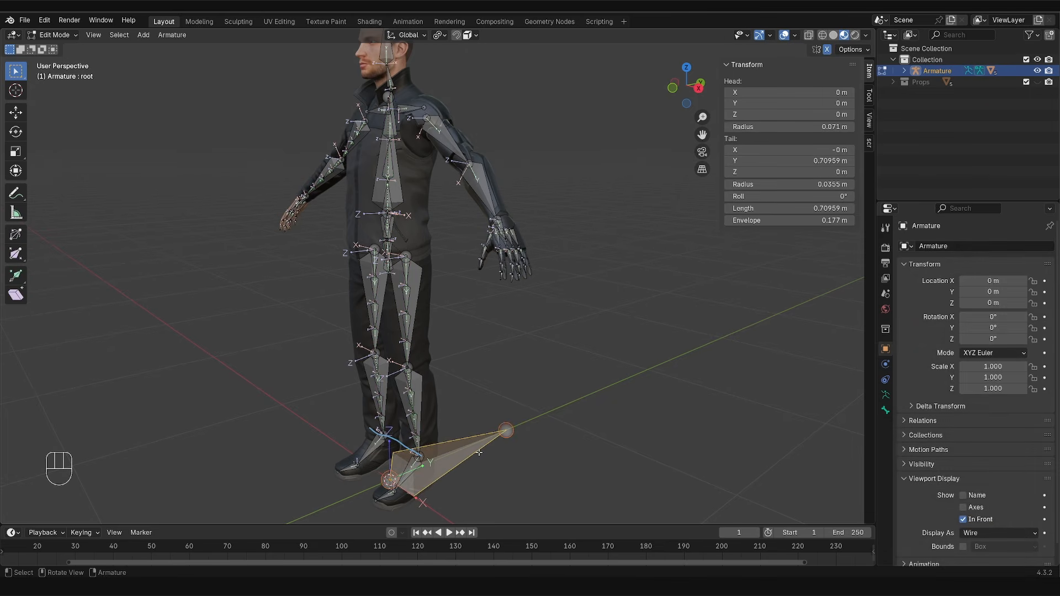
key("shift+d")
key("z")
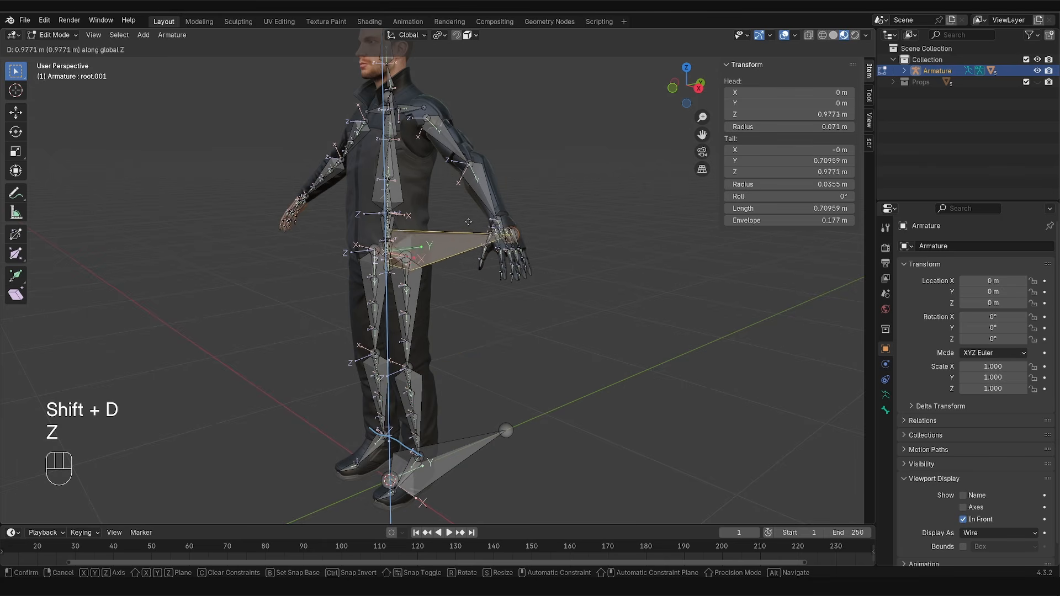
left_click(485, 201)
key("s")
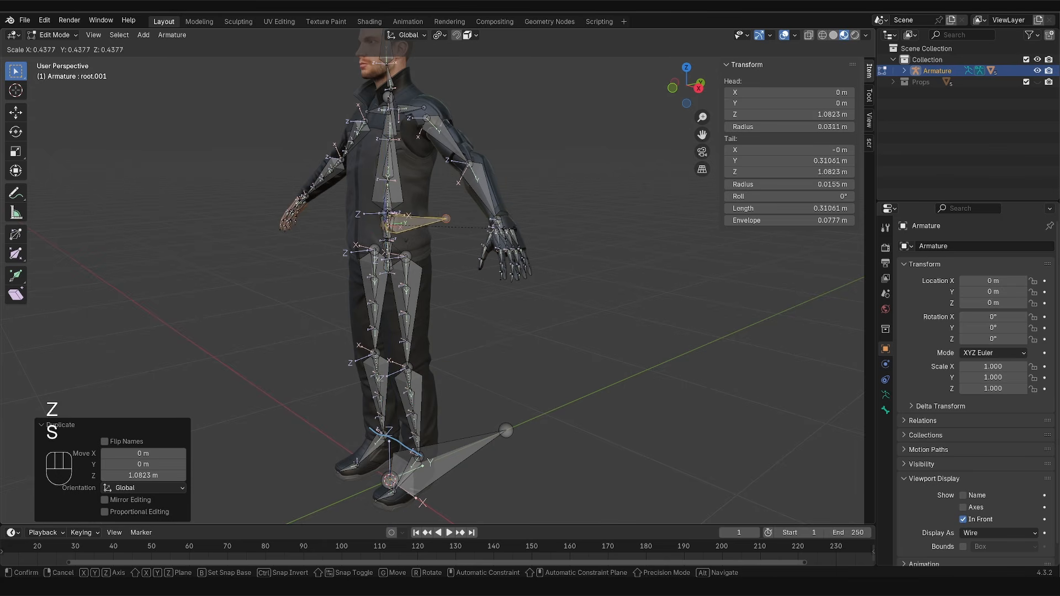
left_click(486, 225)
Step: Parent spine1.002 and spine2.001 to the duplicated bone root.001 with Keep Offset
scroll(392, 212, "up", 5)
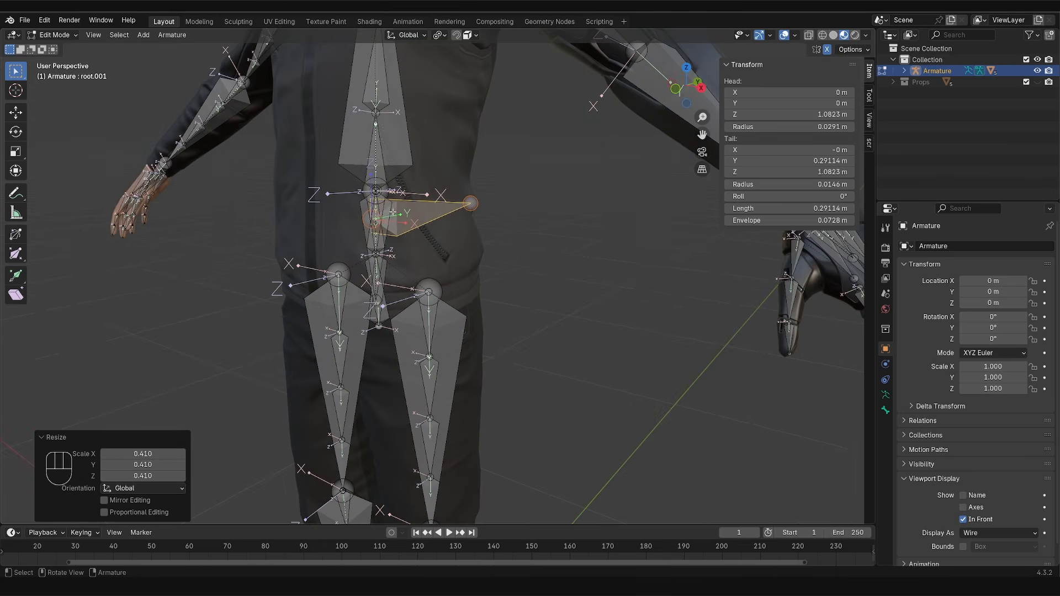
middle_click_drag(393, 212, 422, 211)
scroll(412, 133, "down", 2)
scroll(392, 174, "up", 2)
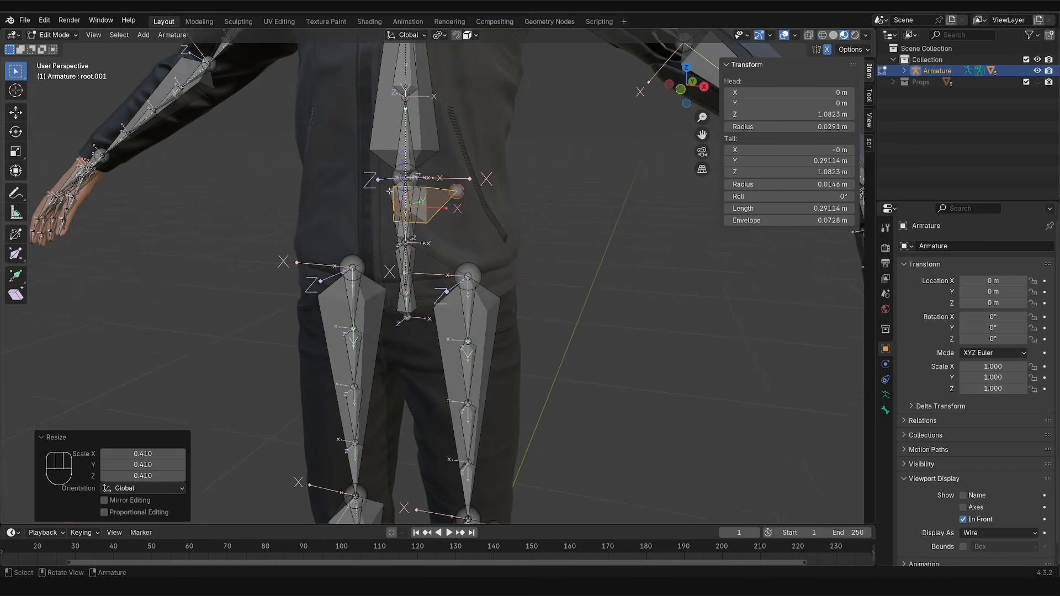
left_click(422, 191)
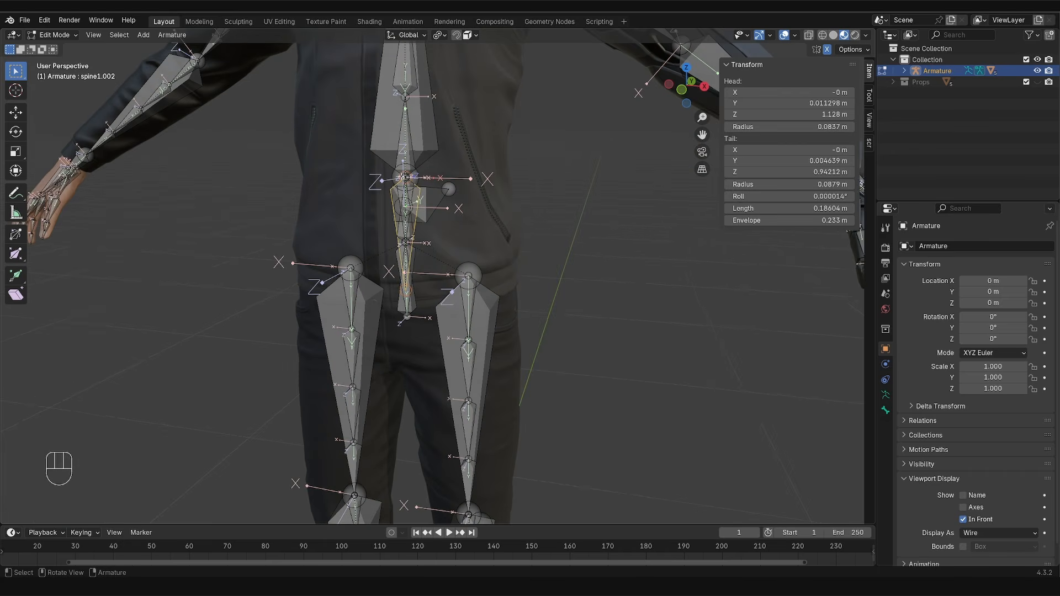
middle_click_drag(411, 244, 410, 250, "shift")
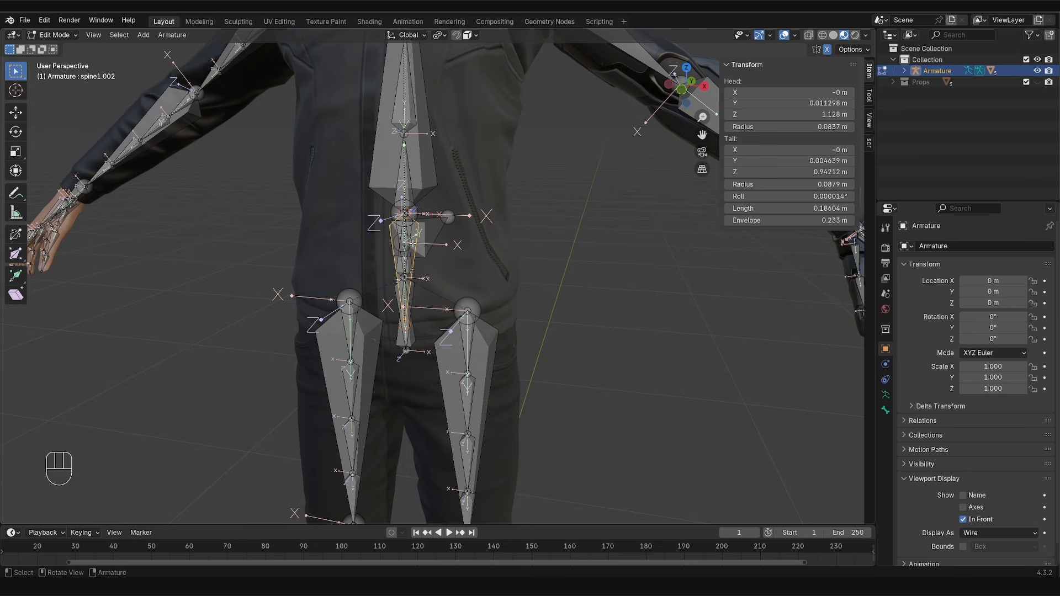
left_click(389, 185, "shift")
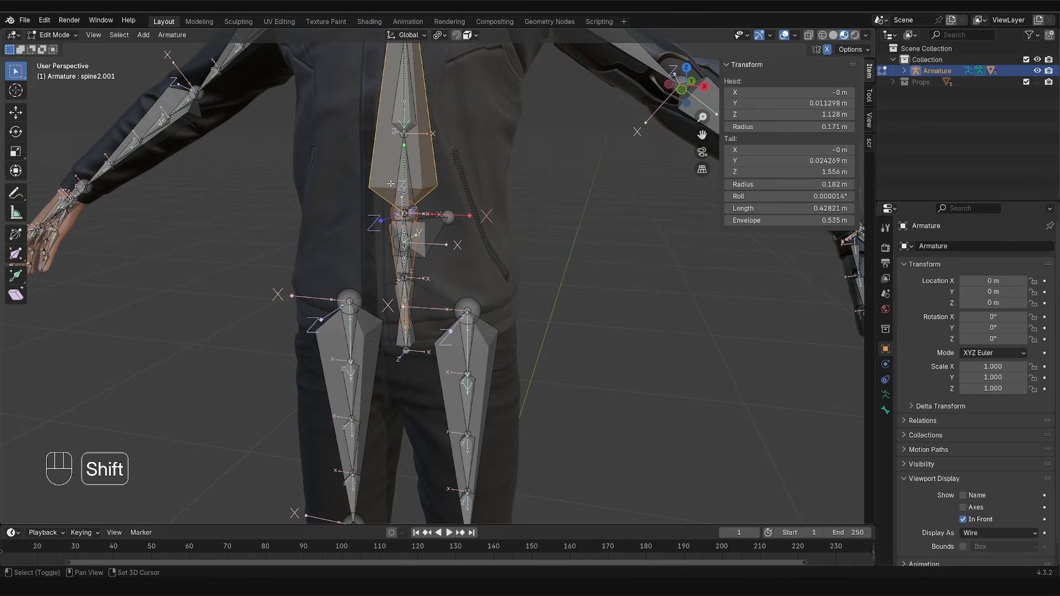
left_click(431, 228, "shift")
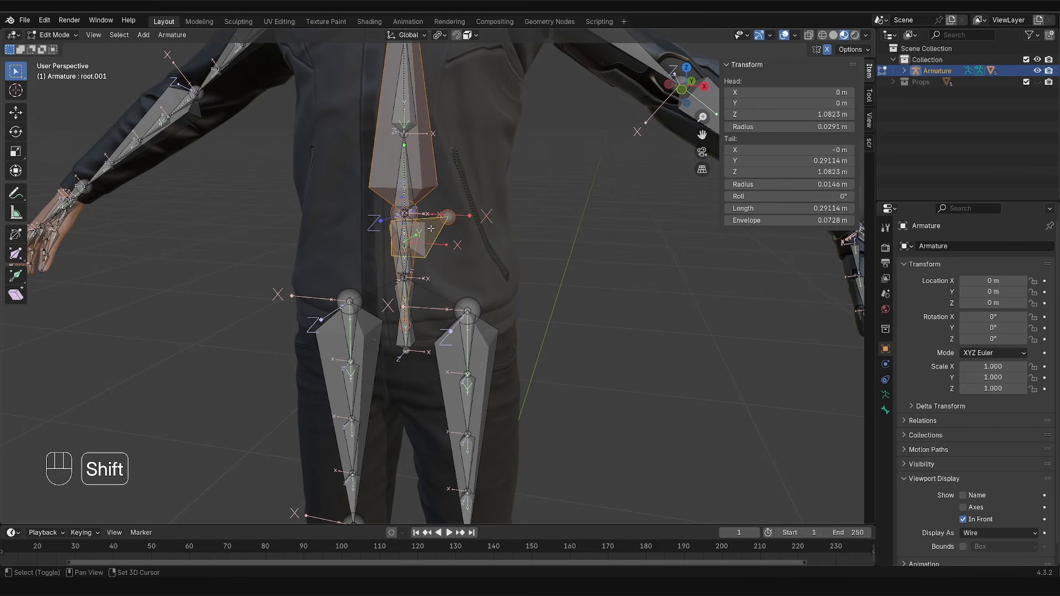
key("ctrl+p")
left_click(450, 271)
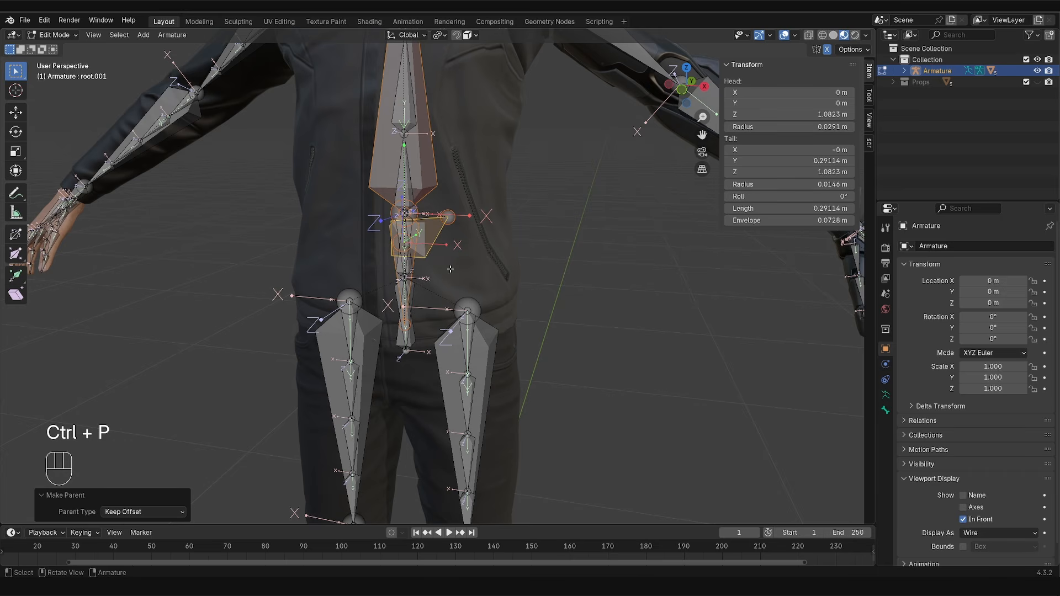
Step: Trial-move and trial-rotate root.001 in Pose Mode to test the whole-body control, cancelling the transforms
key("Tab")
left_click(438, 272)
key("g")
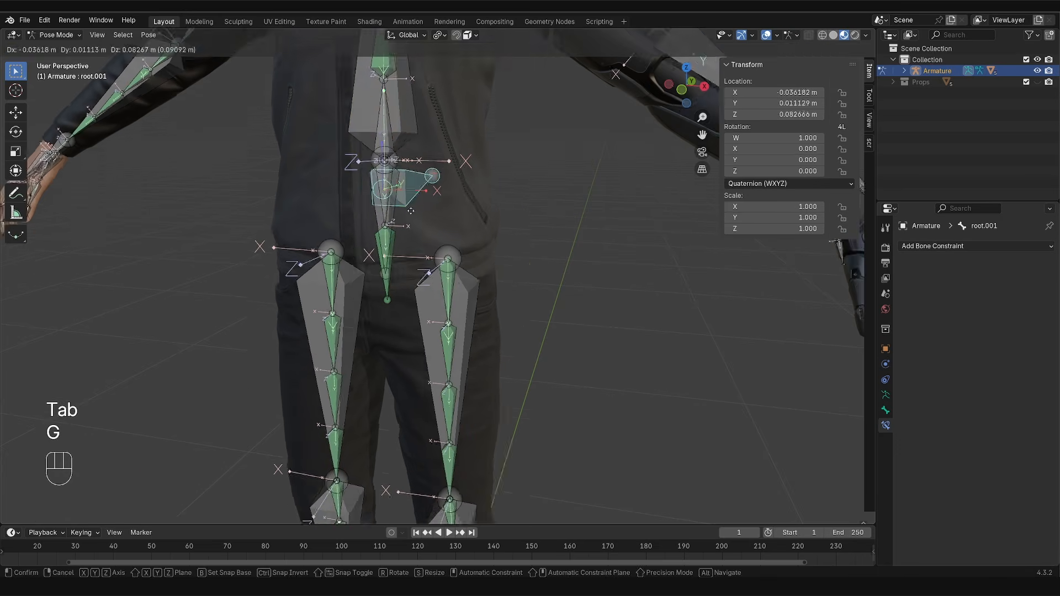
key("g")
right_click(411, 211)
scroll(506, 317, "down", 6)
key("r")
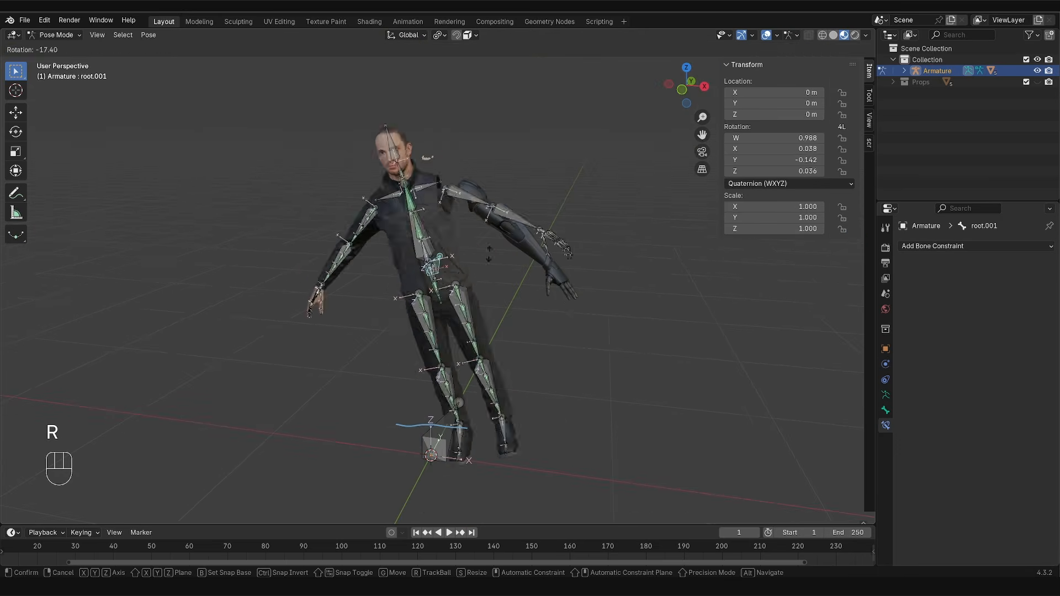
key("g")
right_click(454, 317)
Step: Trial-rotate spine1.002 to test the lower torso under the new parent, and cancel the rotation
middle_click_drag(420, 287, 442, 287)
scroll(440, 272, "up", 5)
left_click(418, 237)
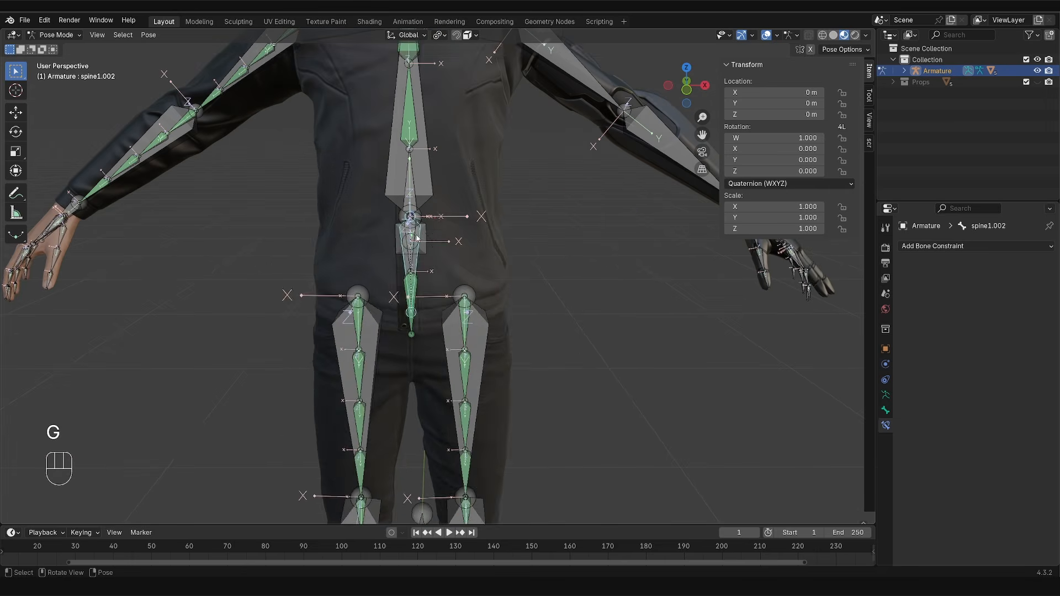
key("r")
right_click(447, 215)
scroll(433, 211, "down", 3)
middle_click_drag(431, 205, 429, 229, "shift")
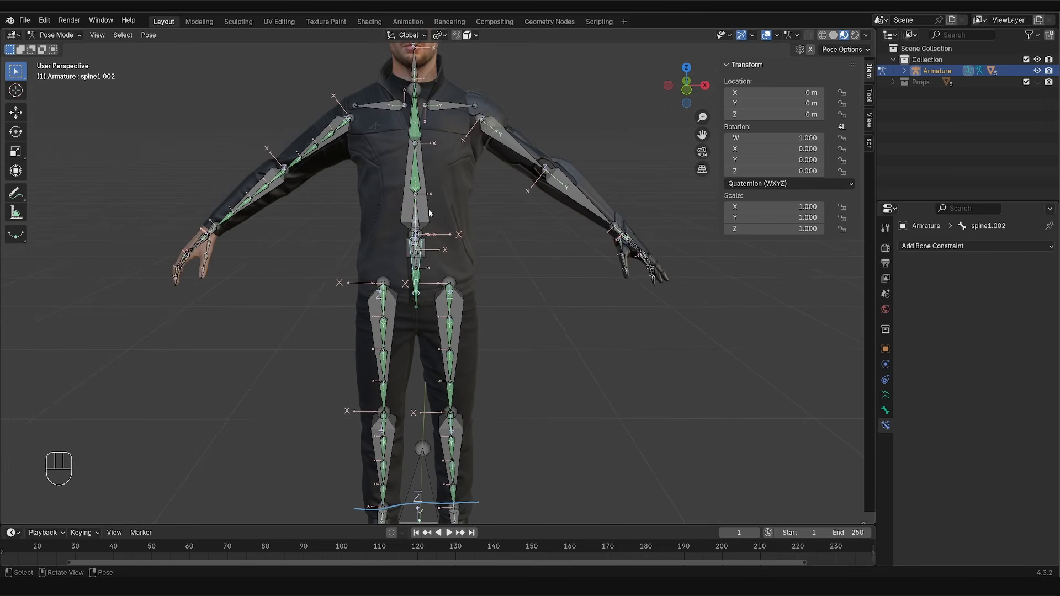
Step: Trial-rotate spine2.001 and chest1 to test the upper torso under the new parent, cancelling each rotation
left_click(429, 213)
key("r")
right_click(423, 186)
key("r")
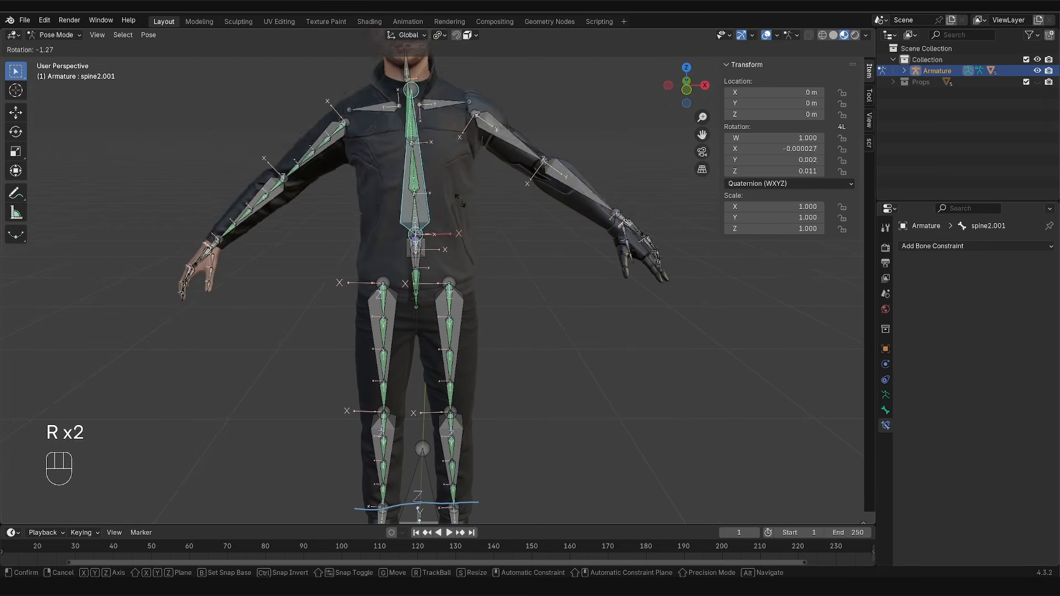
key("r")
right_click(423, 186)
key("r")
key("r")
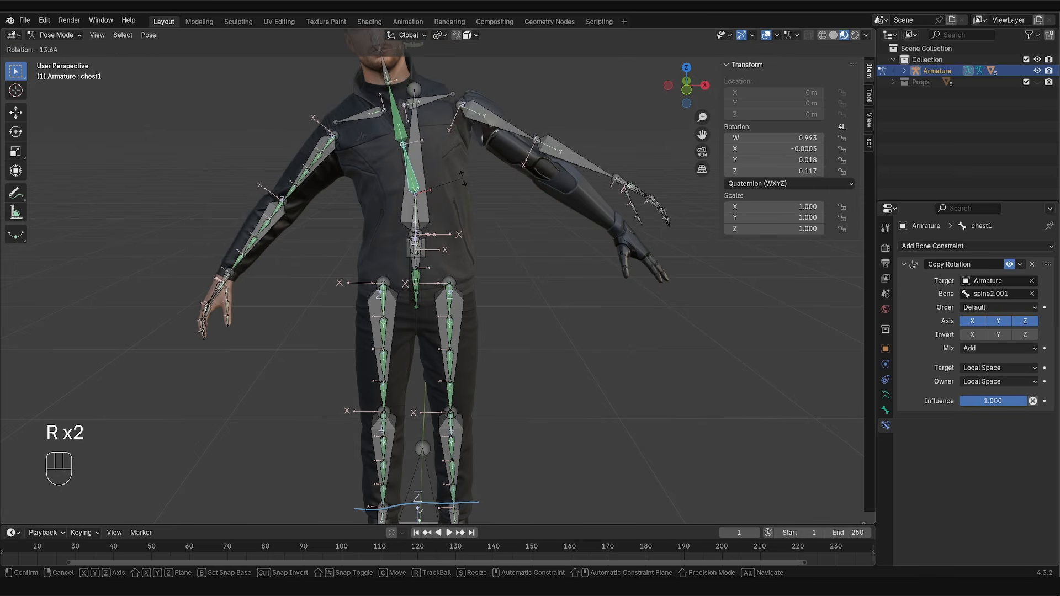
right_click(460, 218)
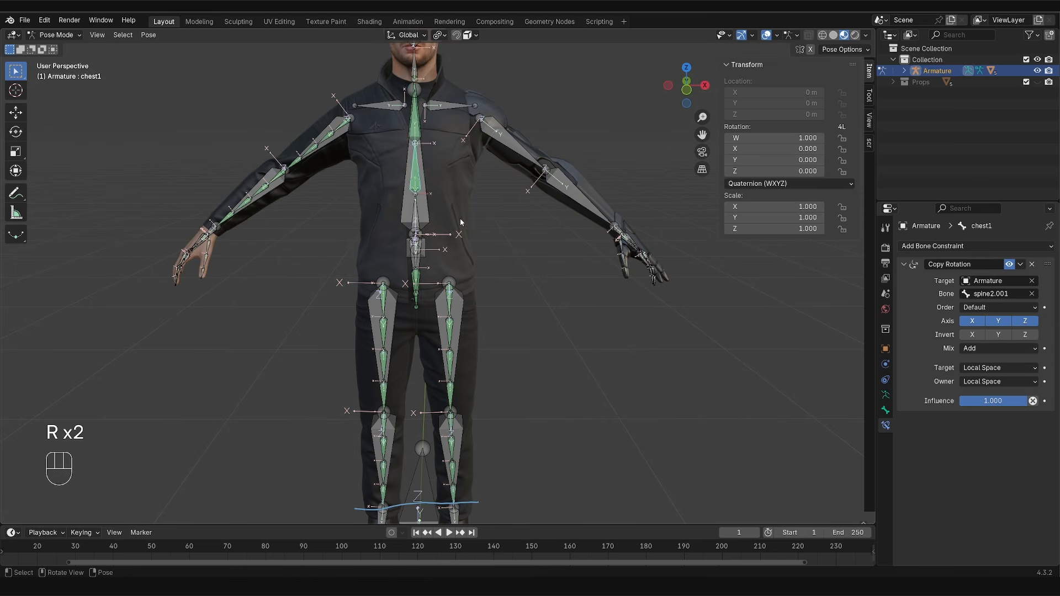
left_click(465, 200)
key("r")
right_click(462, 218)
Step: Return to the root.001 bone by undoing the recent selections and rename it torso
scroll(461, 224, "down", 2)
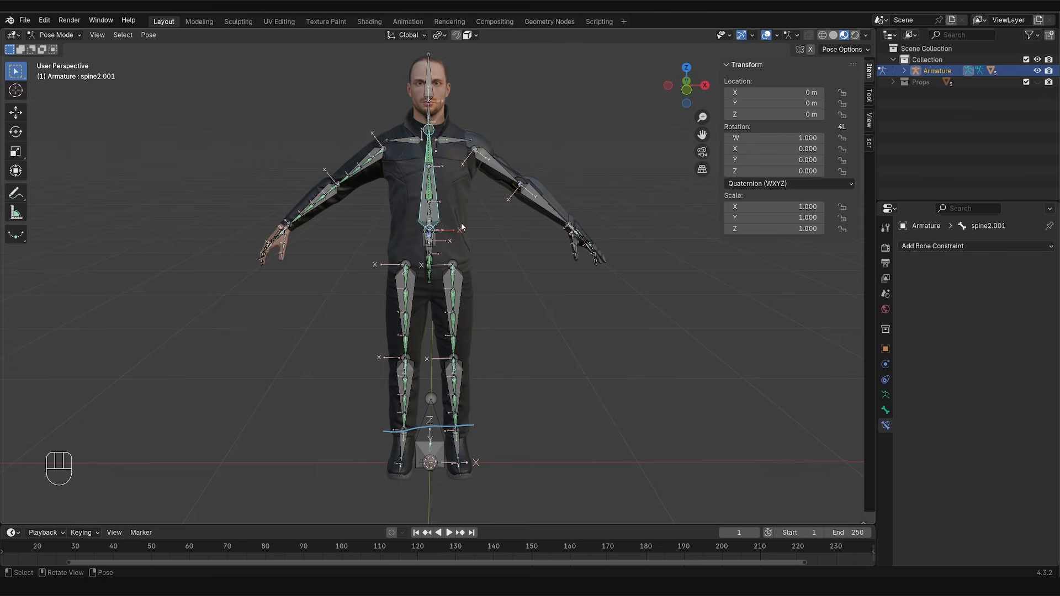
middle_click_drag(463, 227, 446, 240)
key("ctrl+z")
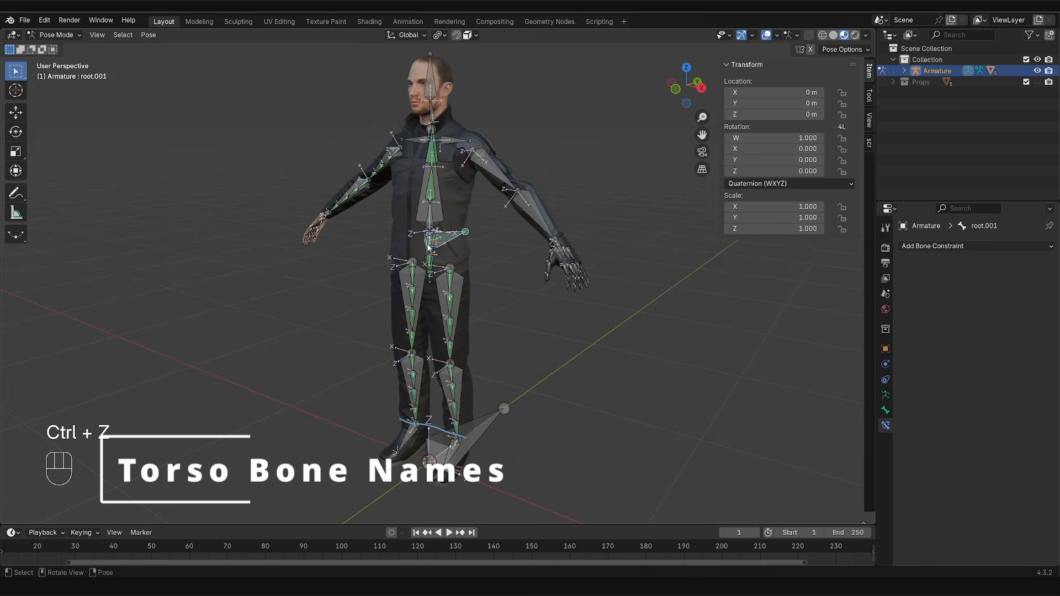
key("F2")
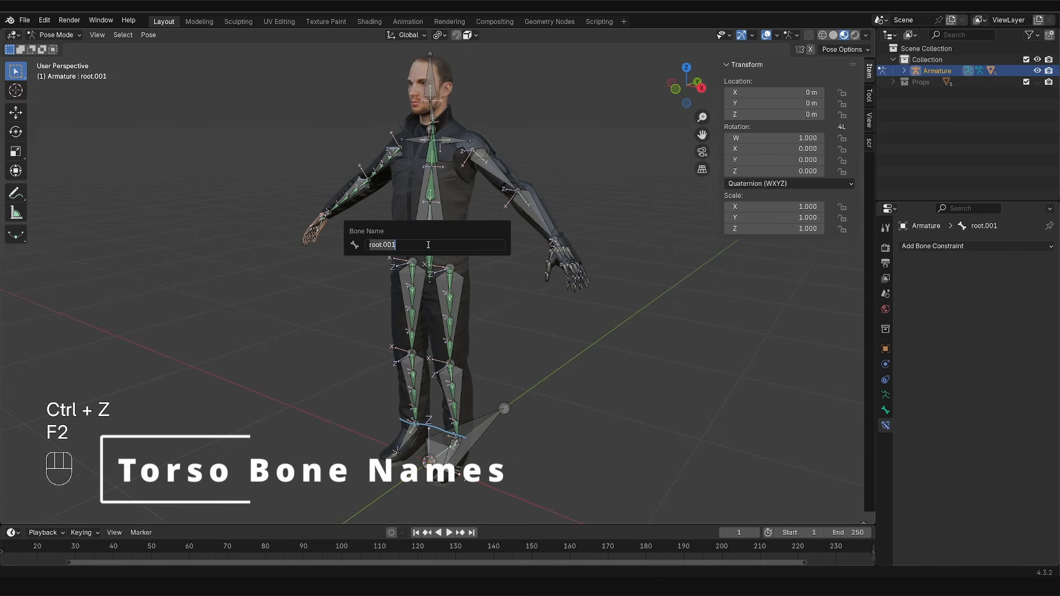
type("torso")
key("Return")
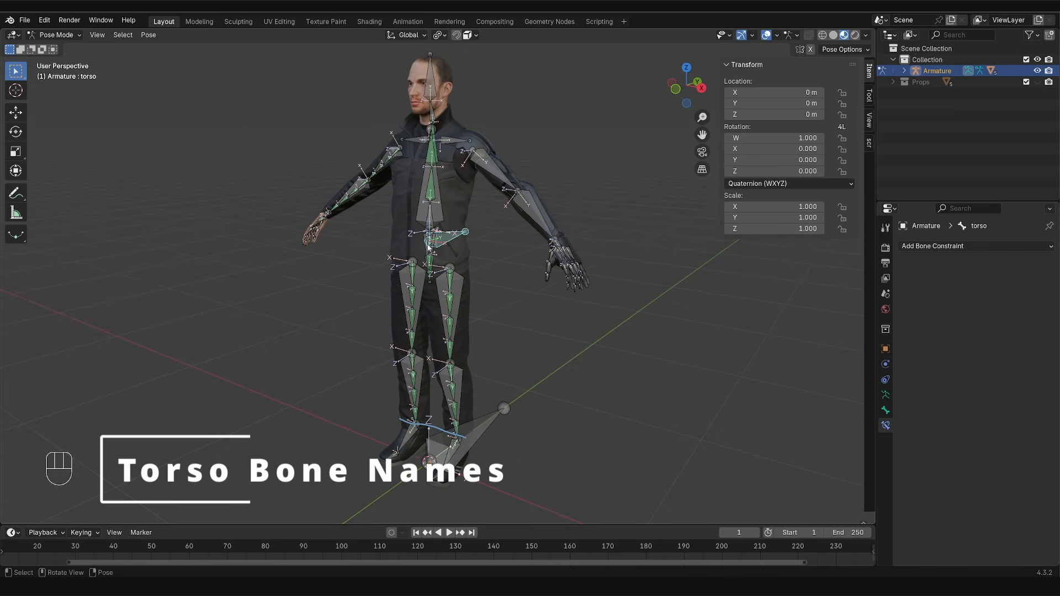
Step: Rename the upper-torso control bone spine2.001 as chest_control
left_click(437, 203)
middle_click_drag(436, 203, 441, 201)
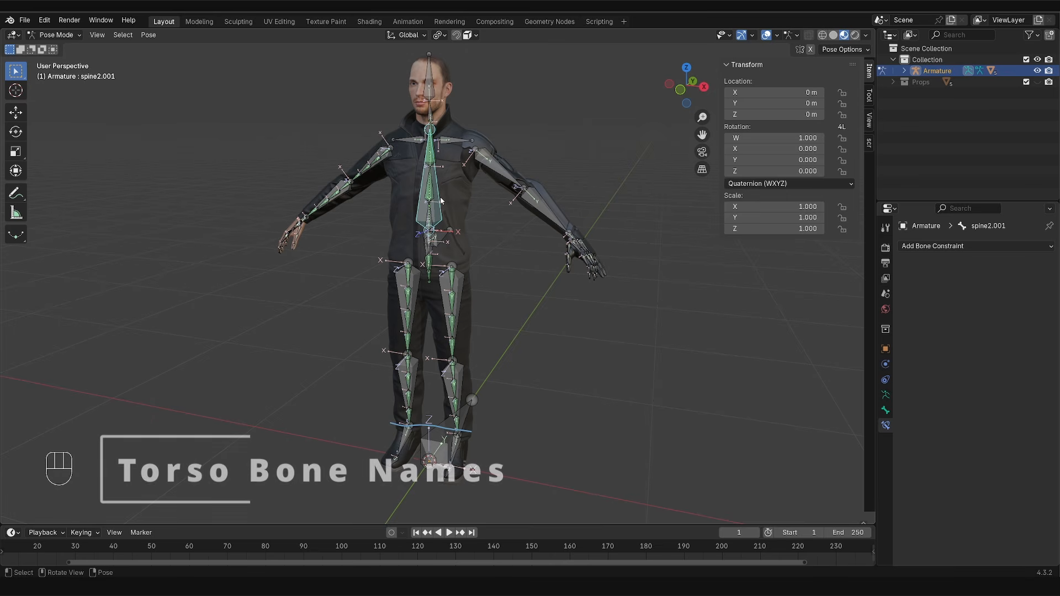
key("F2")
type("chos")
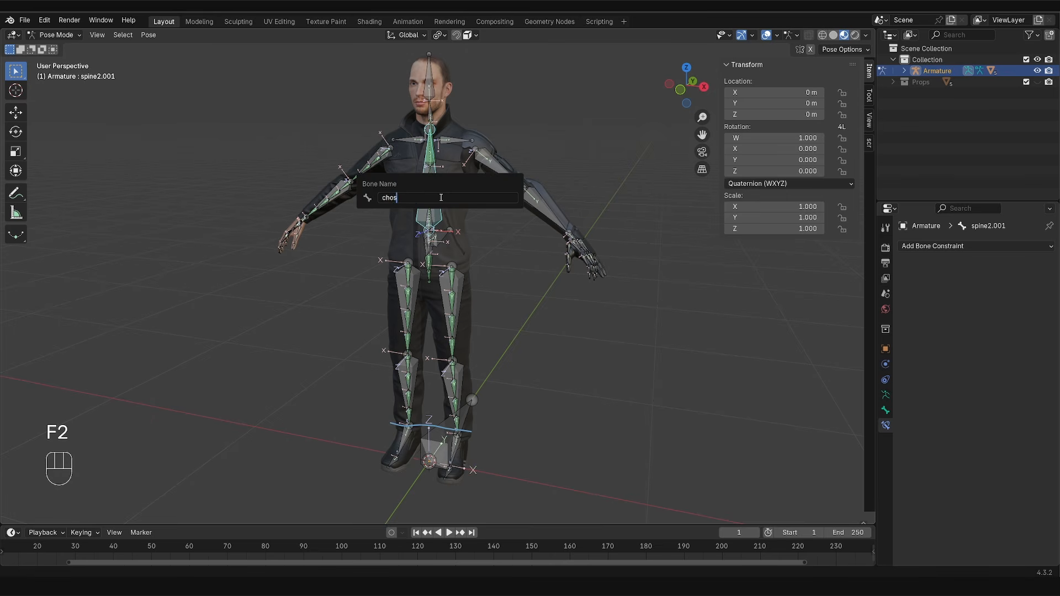
key("BackSpace")
key("BackSpace")
type("est_control")
key("Return")
Step: Check spine1.002 with a cancelled trial rotation and rename the bone hips_control
left_click(434, 242)
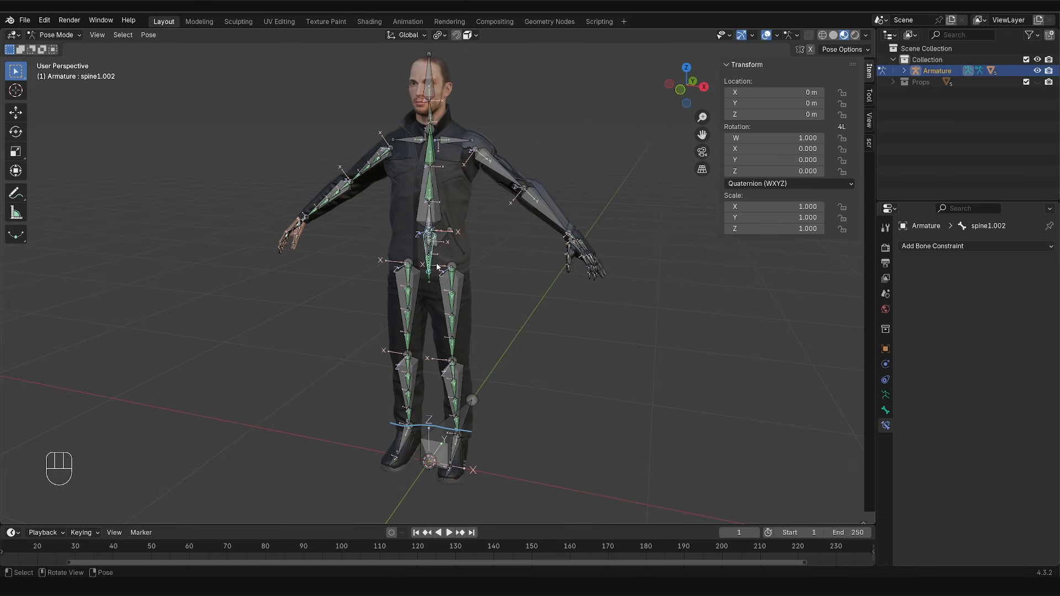
middle_click_drag(434, 242, 462, 268)
key("r")
right_click(458, 267)
key("F2")
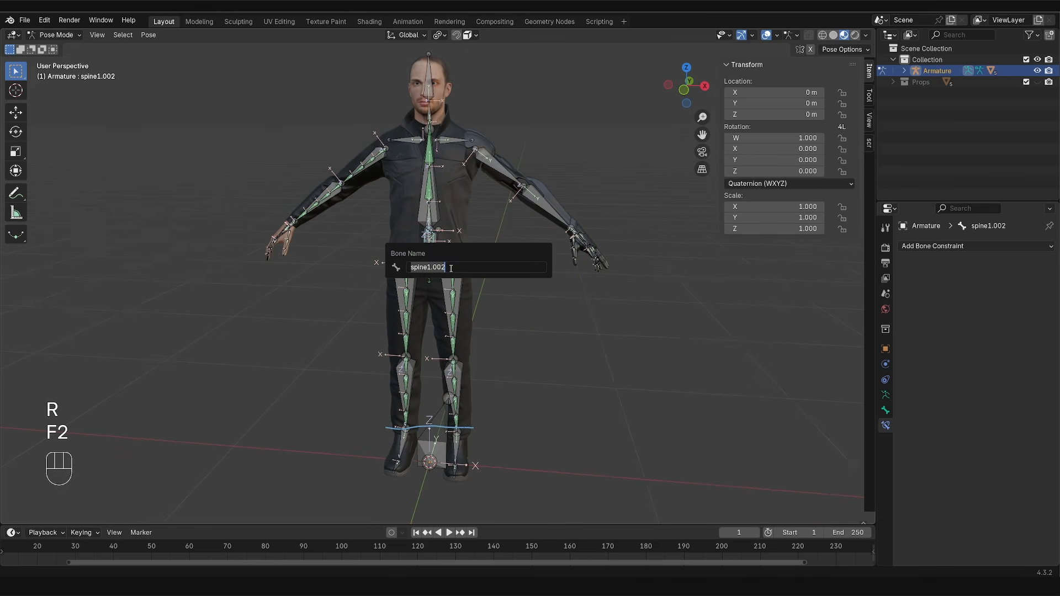
type("hips_control")
key("Return")
Step: Rename the lower spine bone spine1.001 as hips1
scroll(420, 224, "up", 5)
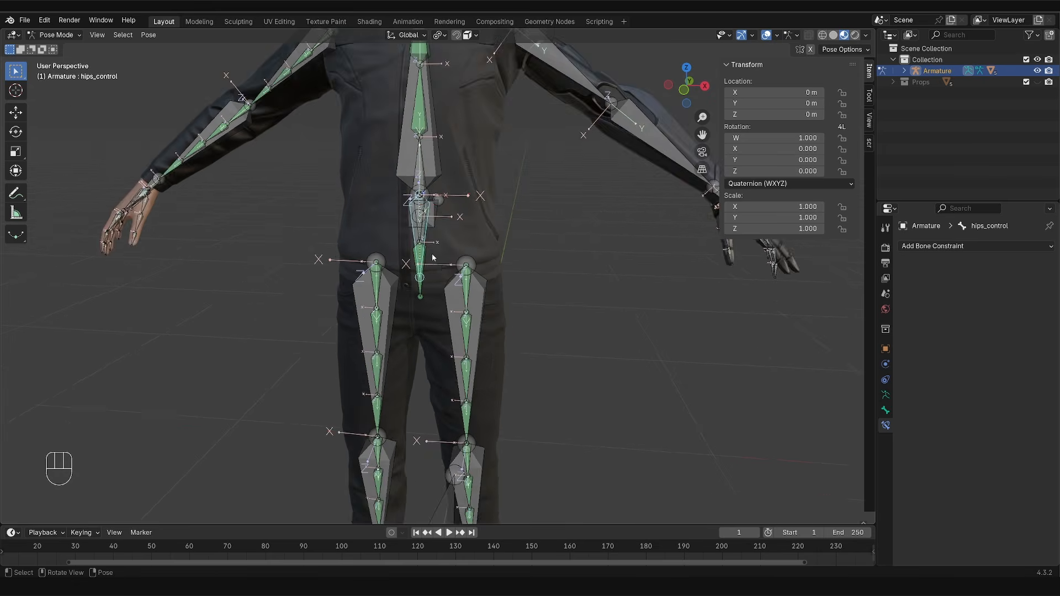
left_click(420, 224)
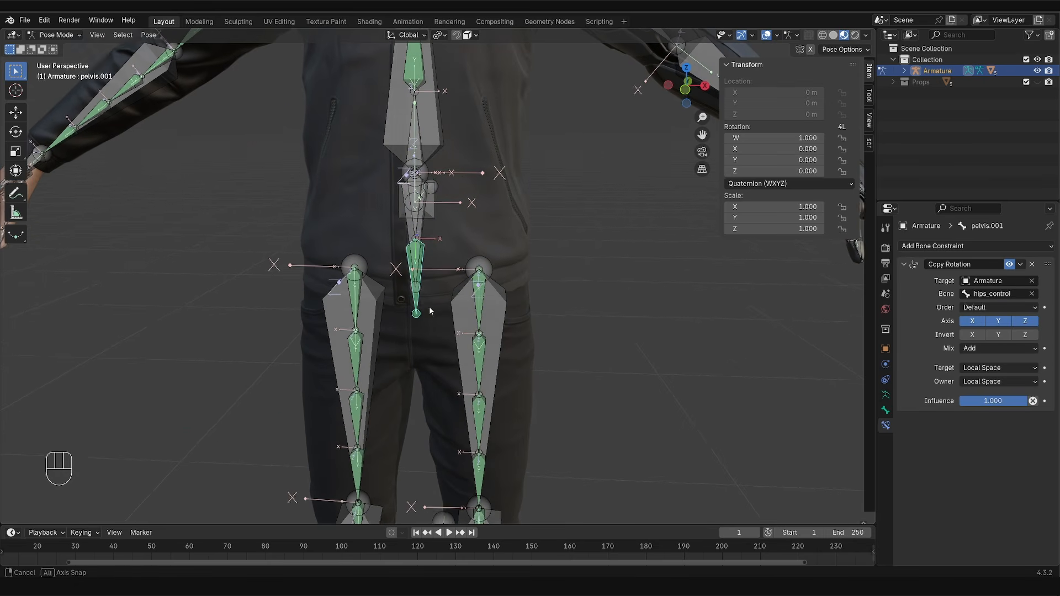
left_click(420, 219)
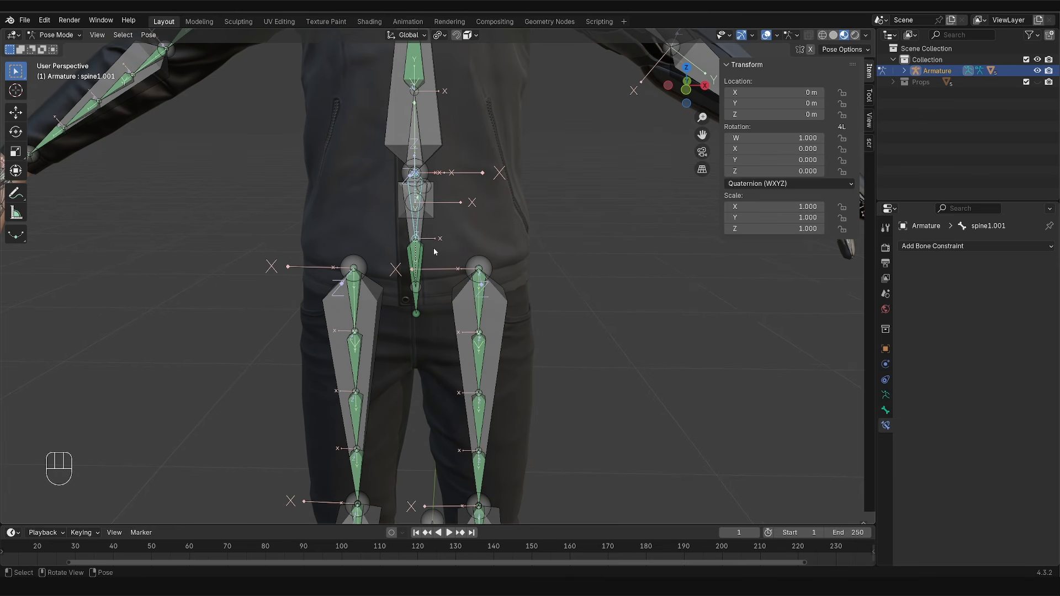
key("F2")
type("hip")
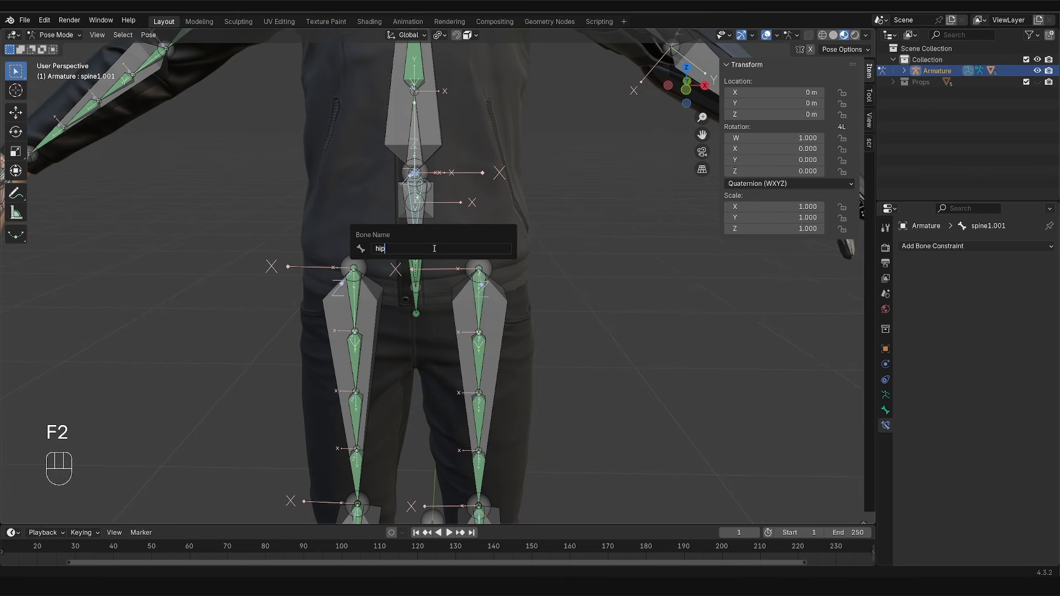
type("s1")
key("Return")
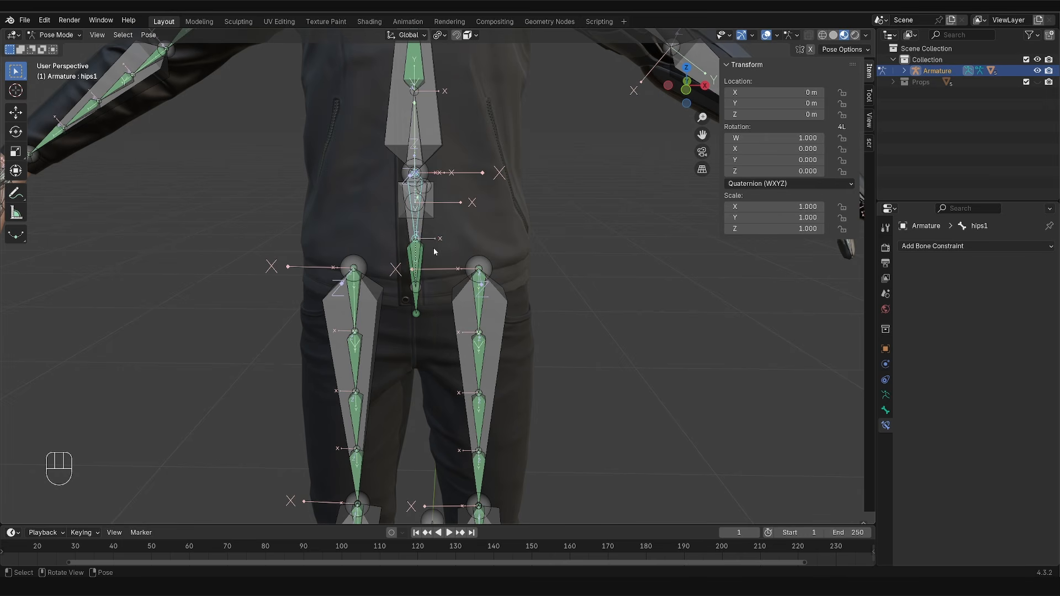
Step: Rename the pelvis.001 bone below hips1 as hips2
left_click(424, 304)
key("F2")
type("hips2")
key("Return")
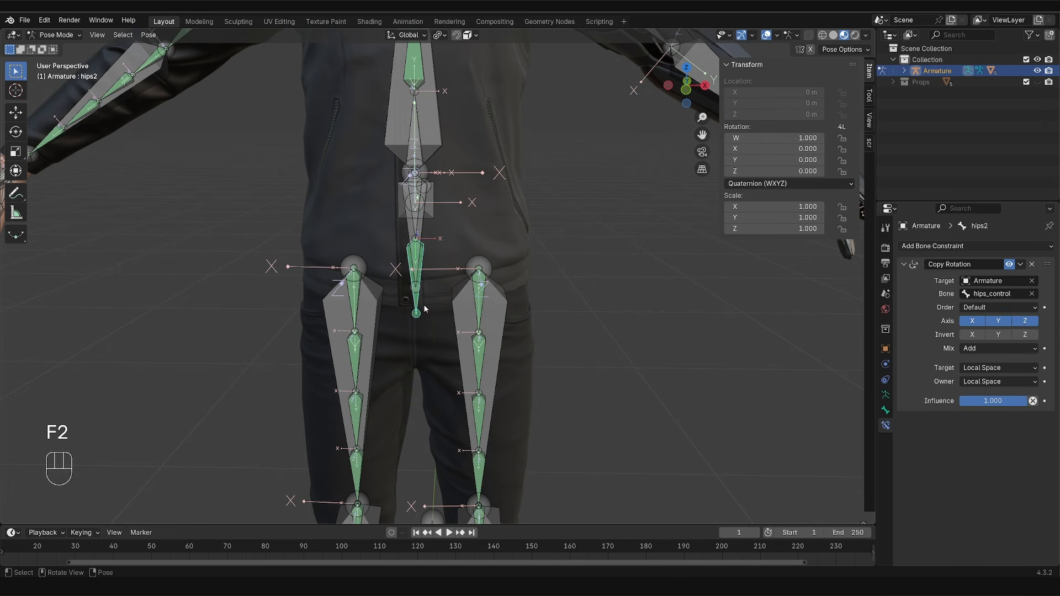
middle_click_drag(449, 330, 417, 333)
key("alt")
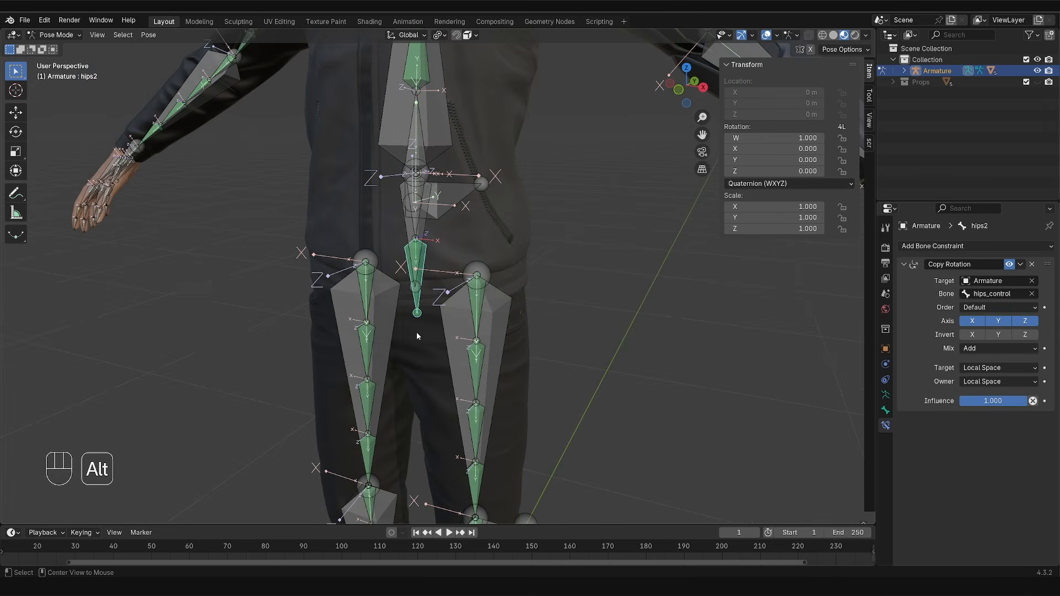
Step: Reveal all hidden bones of the armature
key("alt+h")
scroll(462, 307, "down", 4)
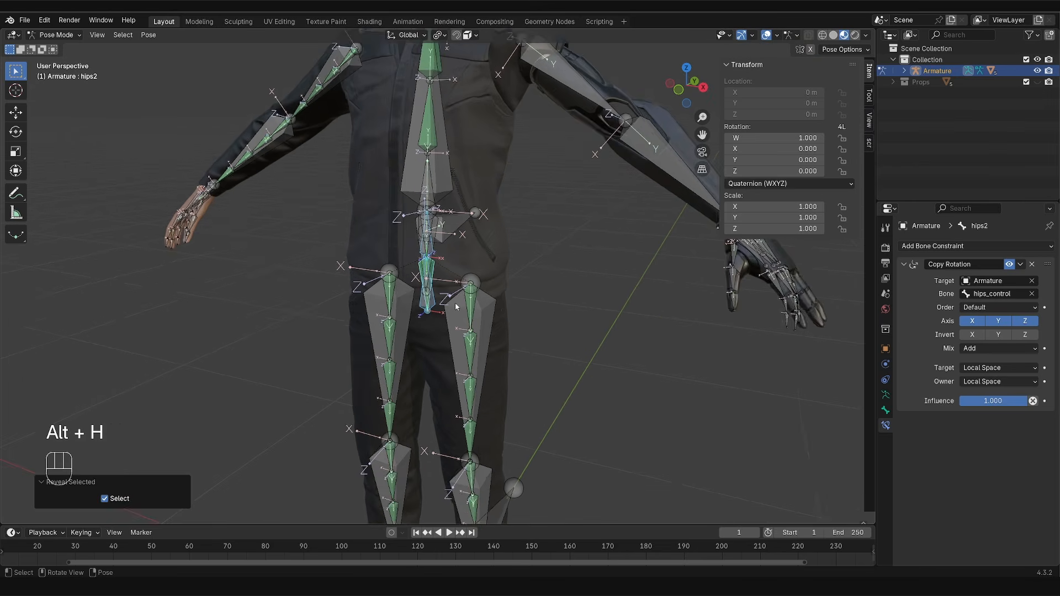
scroll(453, 296, "down", 2)
mouse_move(454, 296)
middle_mouse_down("shift")
mouse_move(449, 265)
mouse_move(442, 309)
middle_mouse_up("shift")
scroll(450, 276, "down", 1)
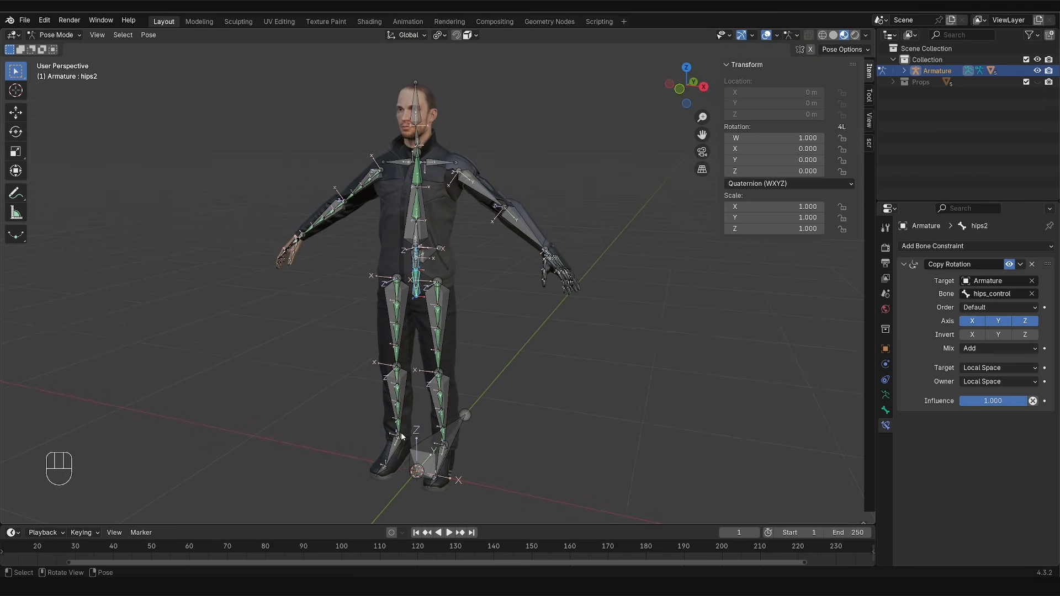
Step: Rename the right upper-arm mechanism bone MCH- as MCH-upper_arm.R
scroll(419, 289, "up", 2)
left_click(364, 135)
key("F2")
key("F2")
key("F2")
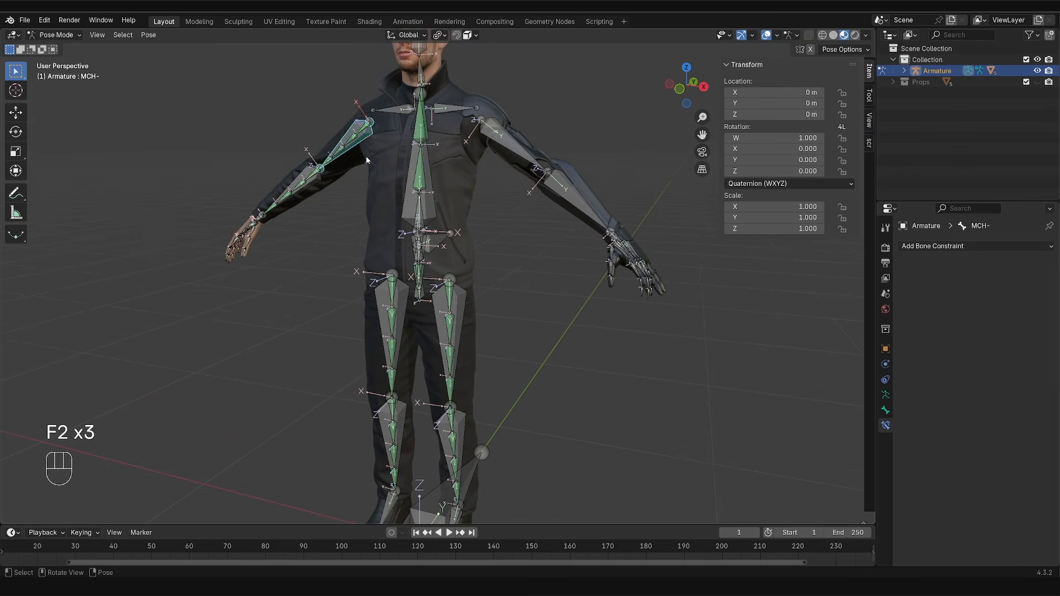
key("F2")
left_click(349, 149)
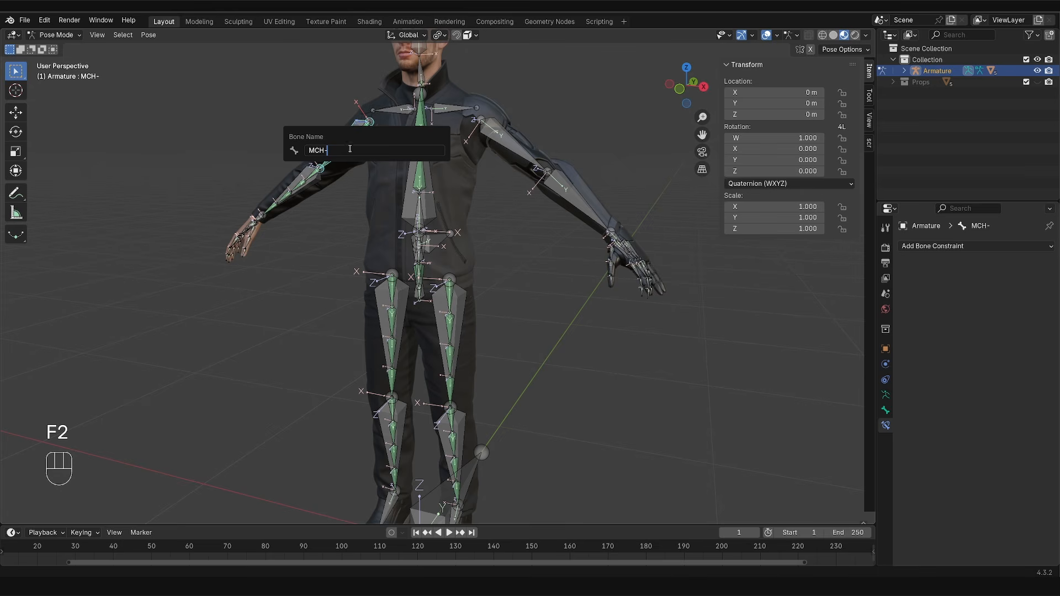
type("upper_arm.R")
key("Return")
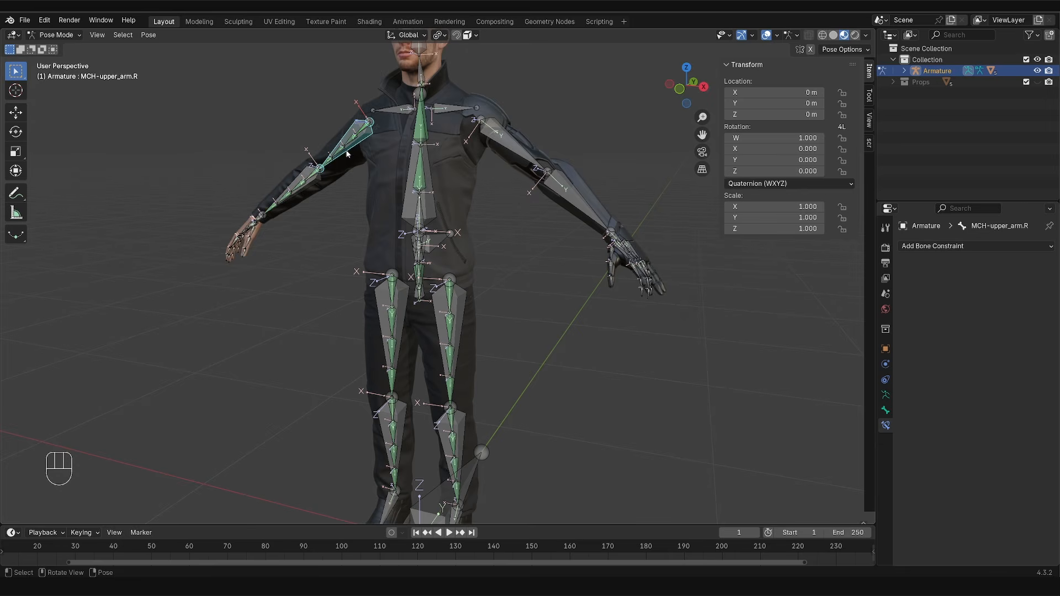
Step: Test whether the body follows the root bone with a trial move and cancel it
middle_click_drag(390, 299, 403, 348)
left_click(419, 228)
middle_click_drag(419, 229, 425, 250, "ctrl")
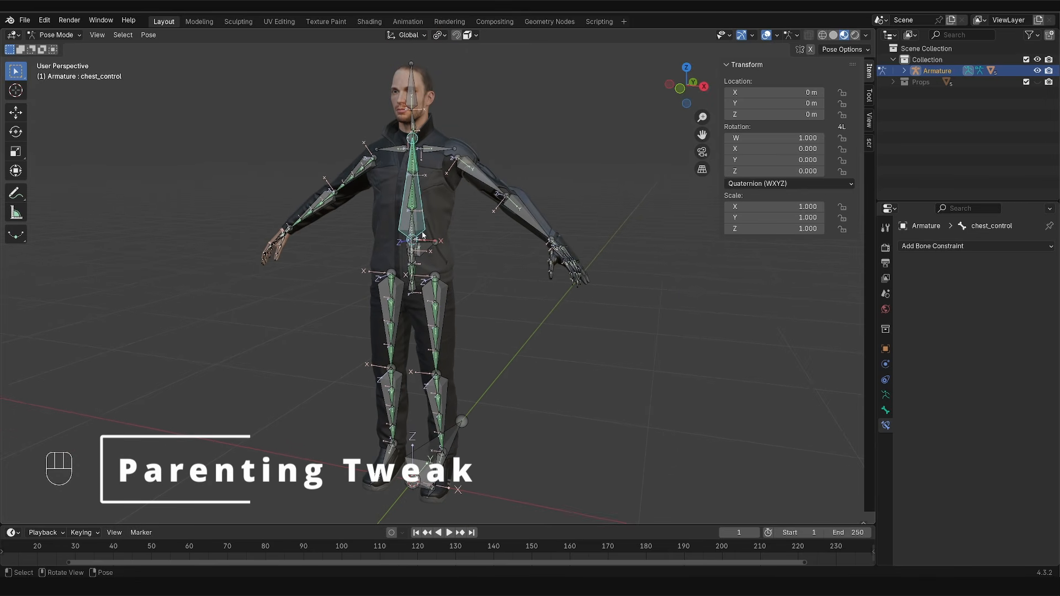
left_click(429, 451)
key("g")
key("g")
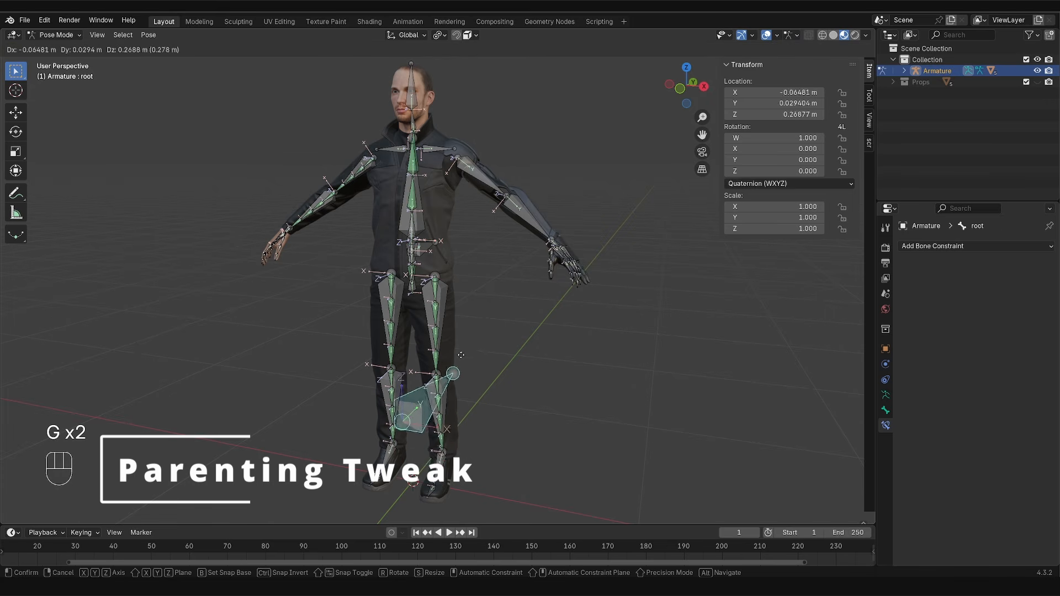
right_click(476, 407)
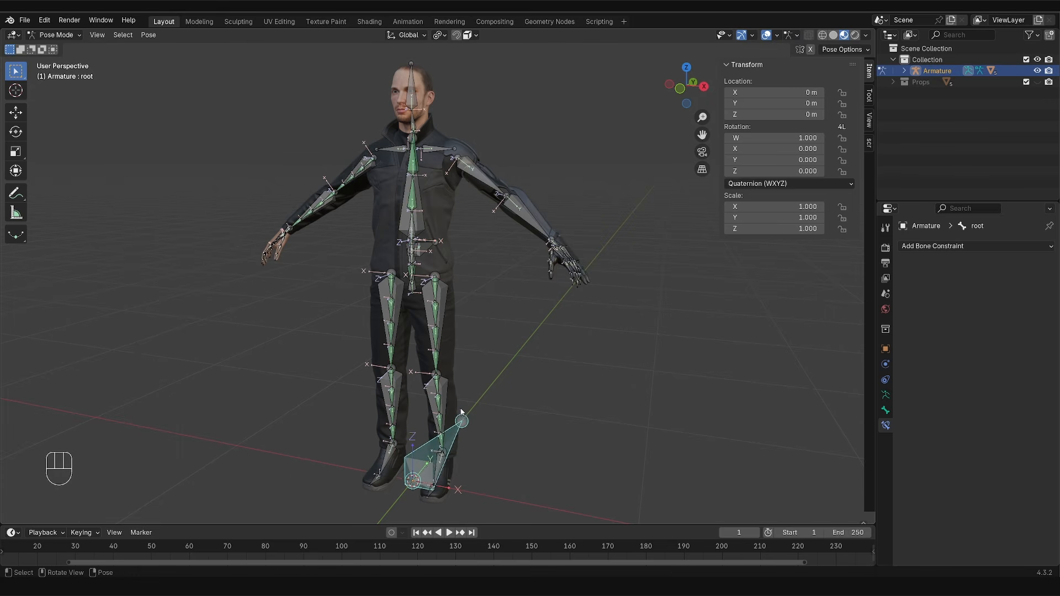
Step: Parent the torso bone to the root bone with Keep Offset in Edit Mode and return to Pose Mode
key("Tab")
left_click(427, 252)
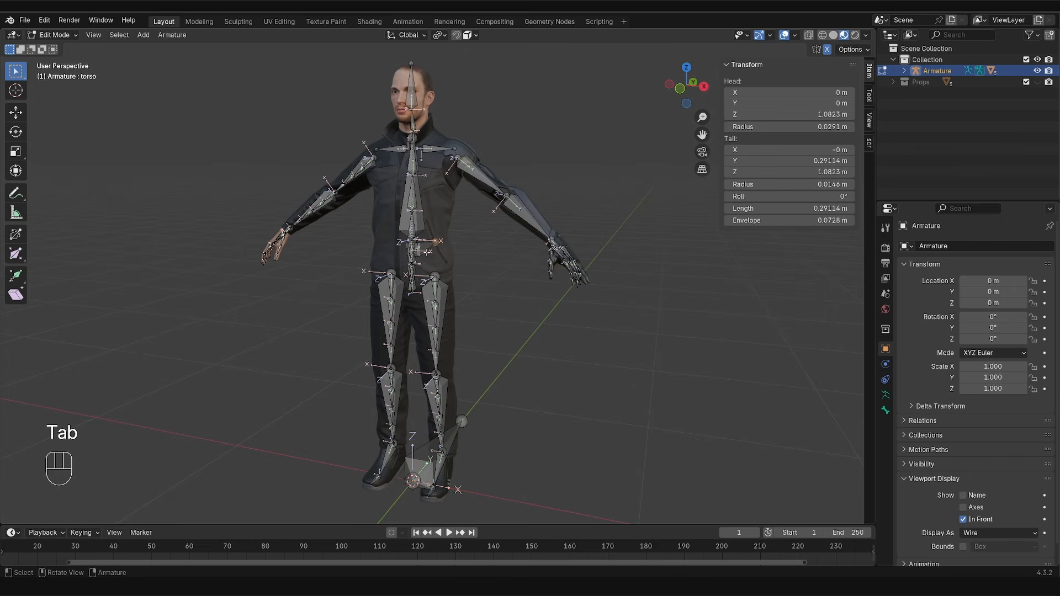
left_click(424, 456, "shift")
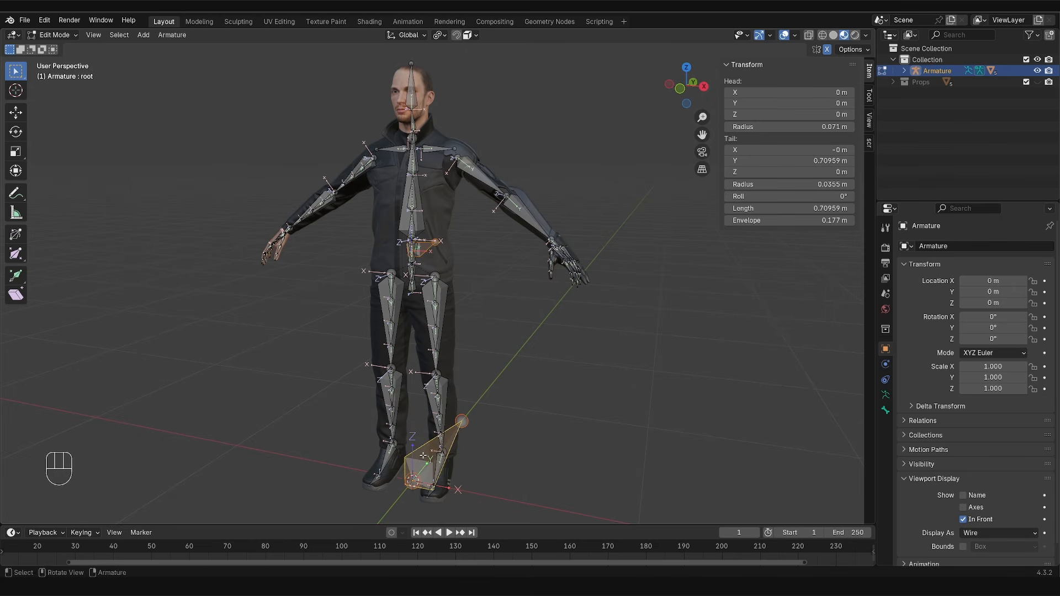
key("ctrl+p")
left_click(425, 455)
key("Tab")
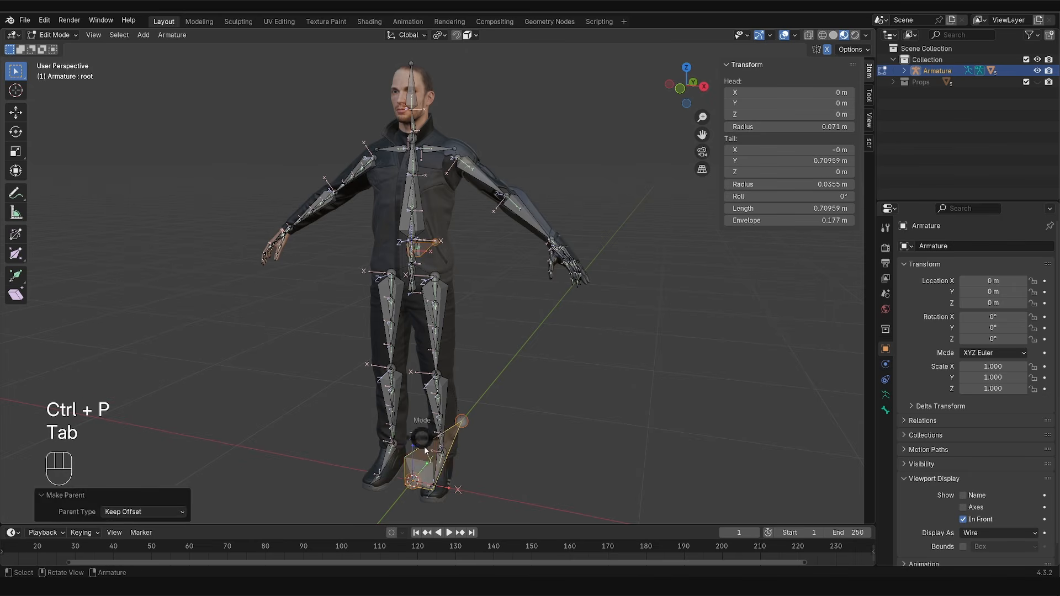
Step: Test the new torso parenting by trial-moving the root bone in Pose Mode, and cancel the move
key("g")
key("g")
key("g")
key("g")
key("g")
key("g")
key("g")
key("g")
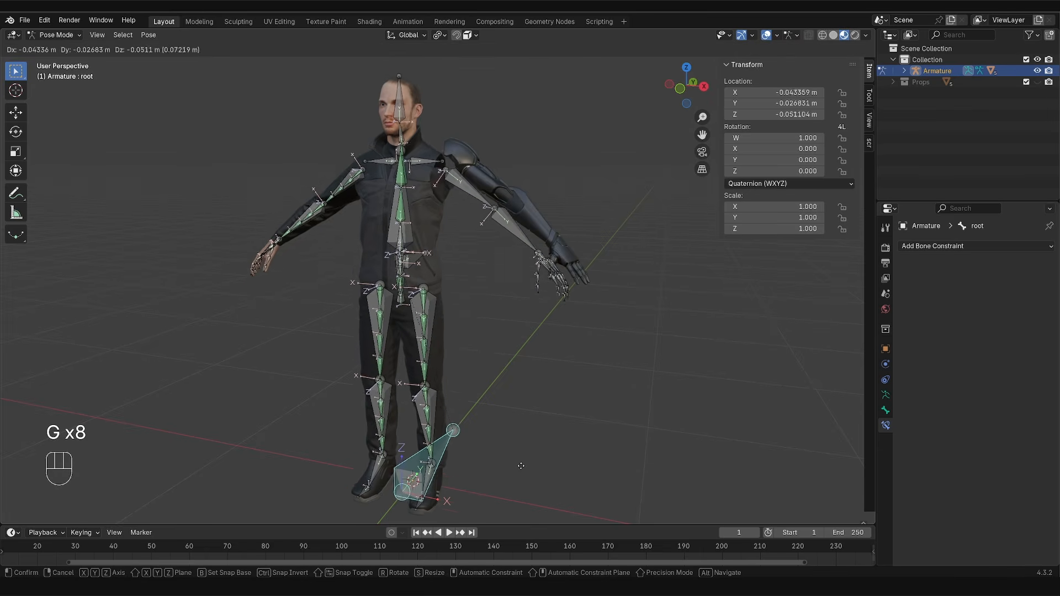
right_click(498, 265)
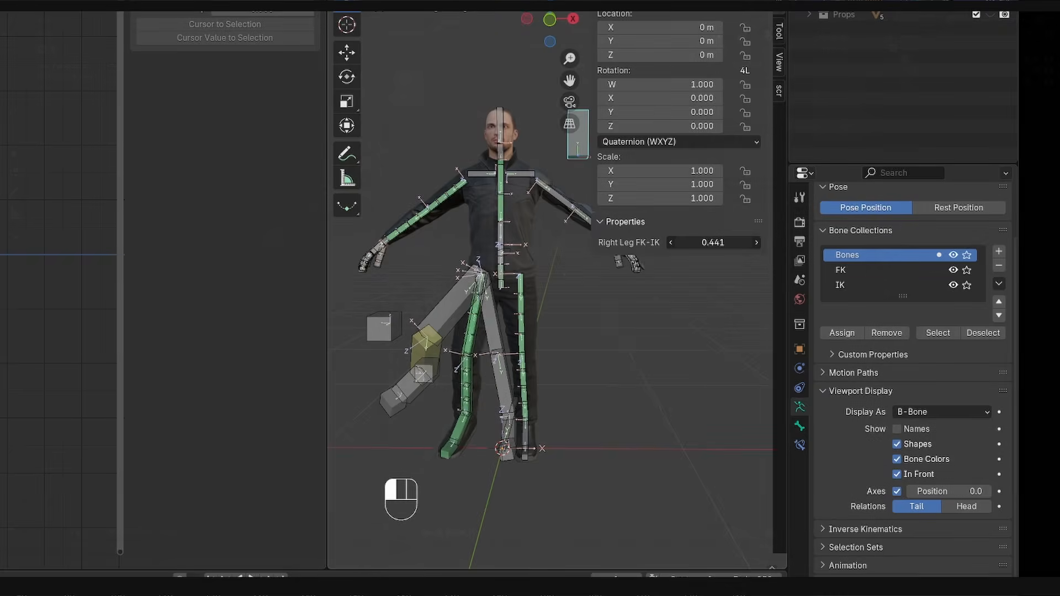
Step: Set the Right Leg FK-IK property to 1.000
left_click_drag(712, 242, 735, 242)
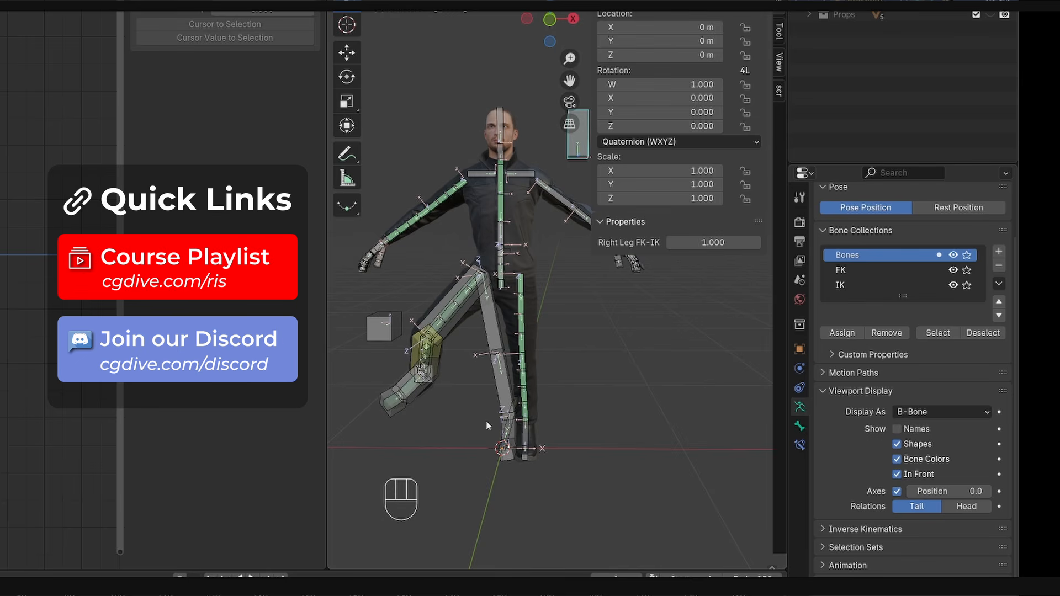